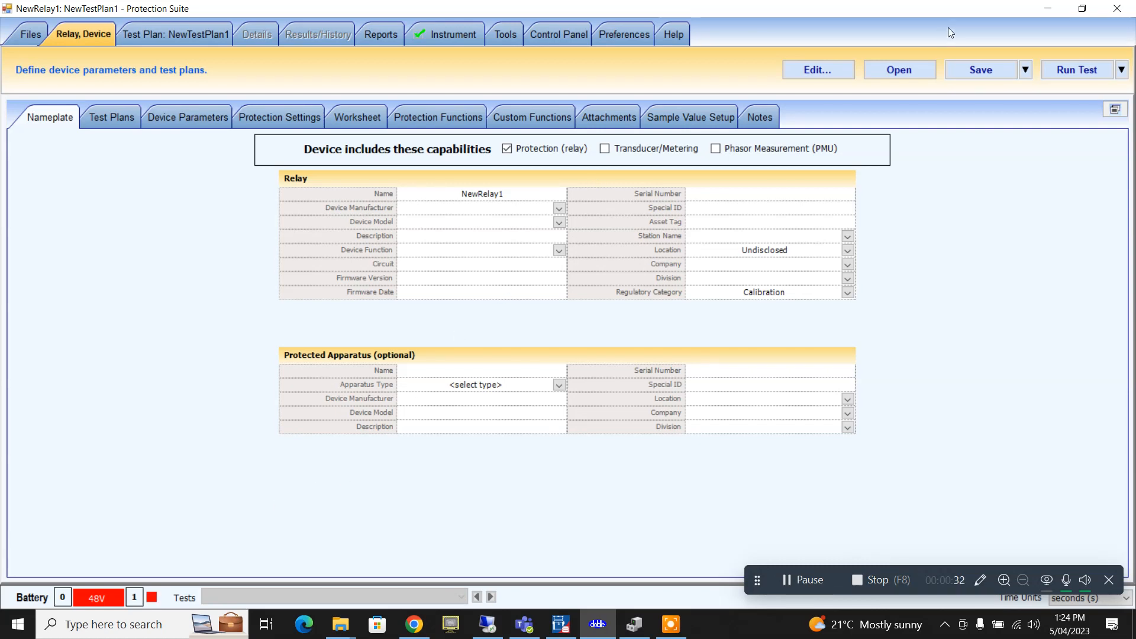
- Restore down Protection Suite and launch EnerVista Launchpad through a Windows search for 'ener'
{"action": "double_click", "coordinate": [1065, 13]}
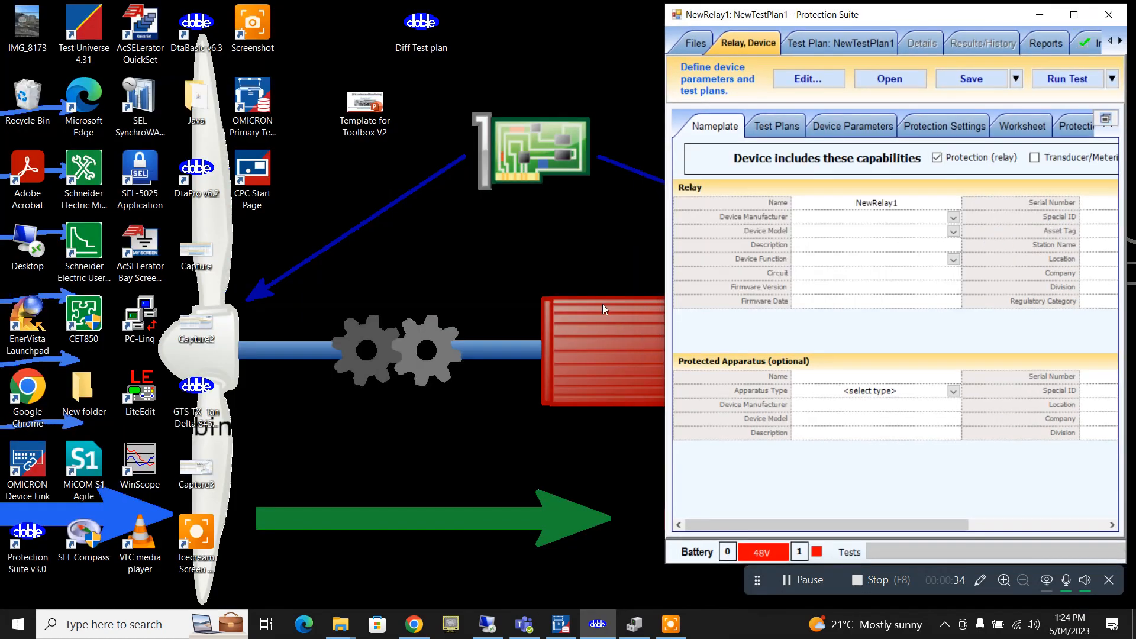
{"action": "left_click", "coordinate": [232, 626]}
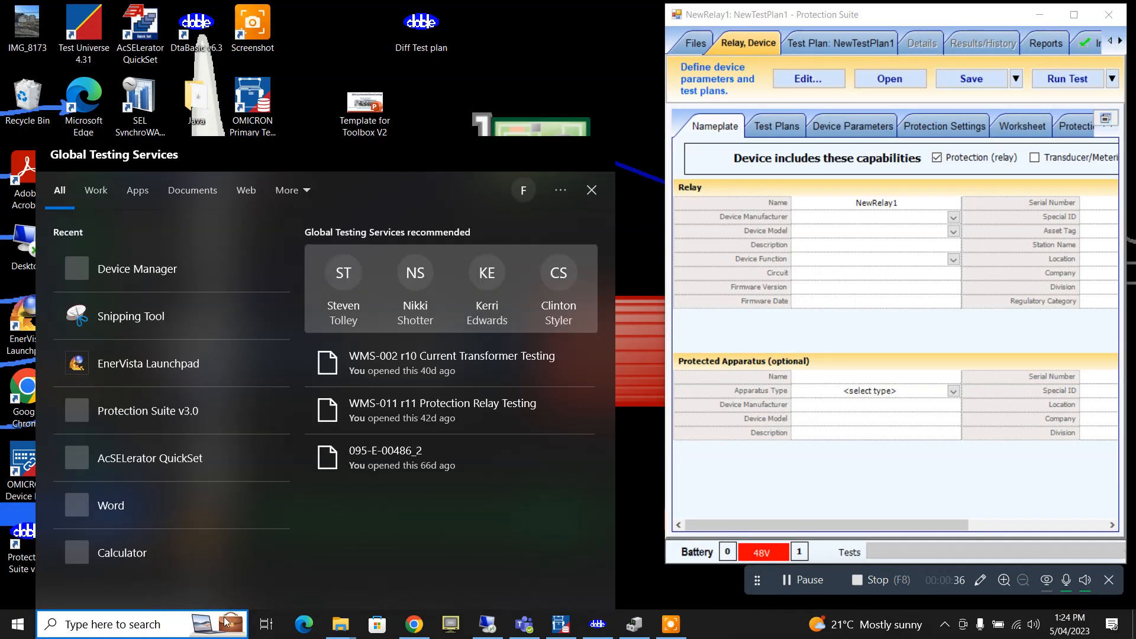
{"action": "type", "text": "ener"}
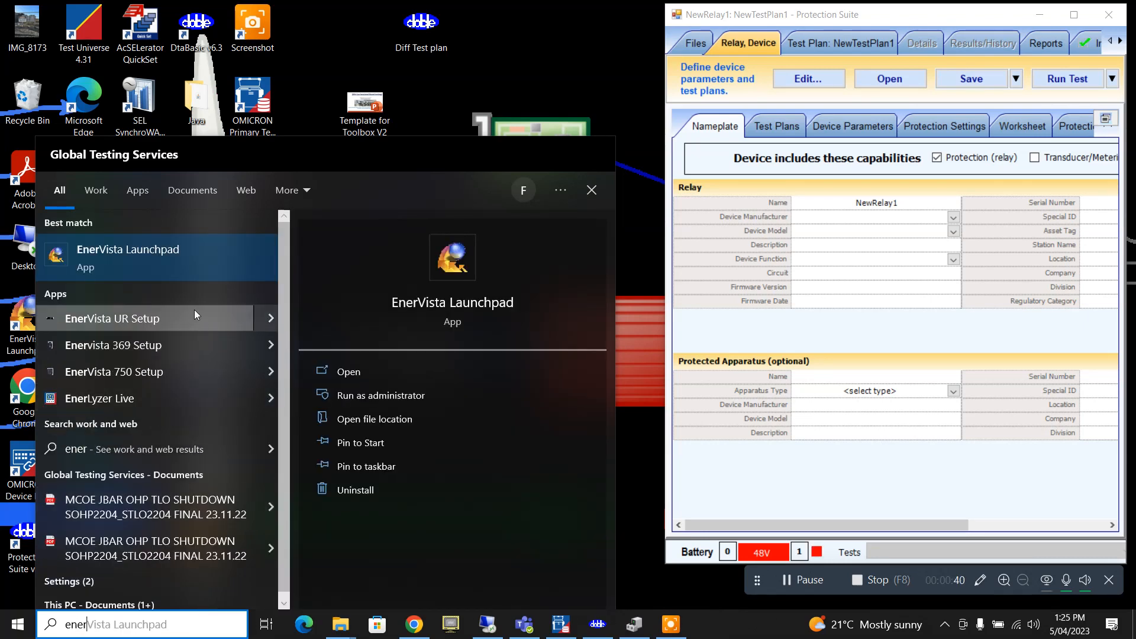
{"action": "left_click", "coordinate": [180, 265]}
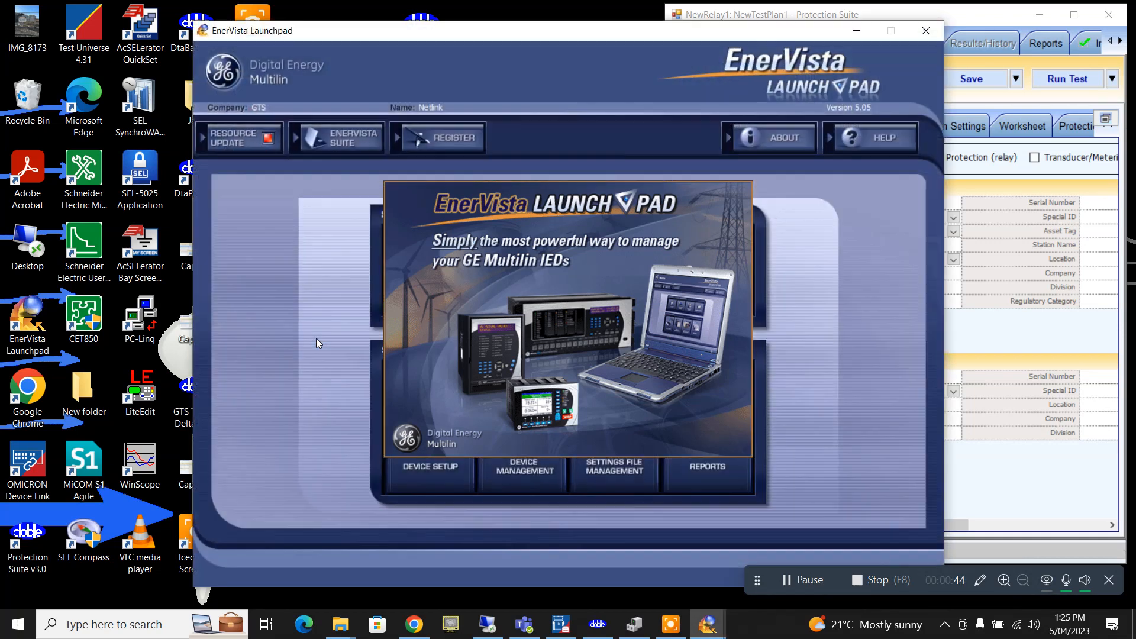
- Launch the 750/760 Setup software from Launchpad's IED Setup products list
{"action": "left_click", "coordinate": [441, 299]}
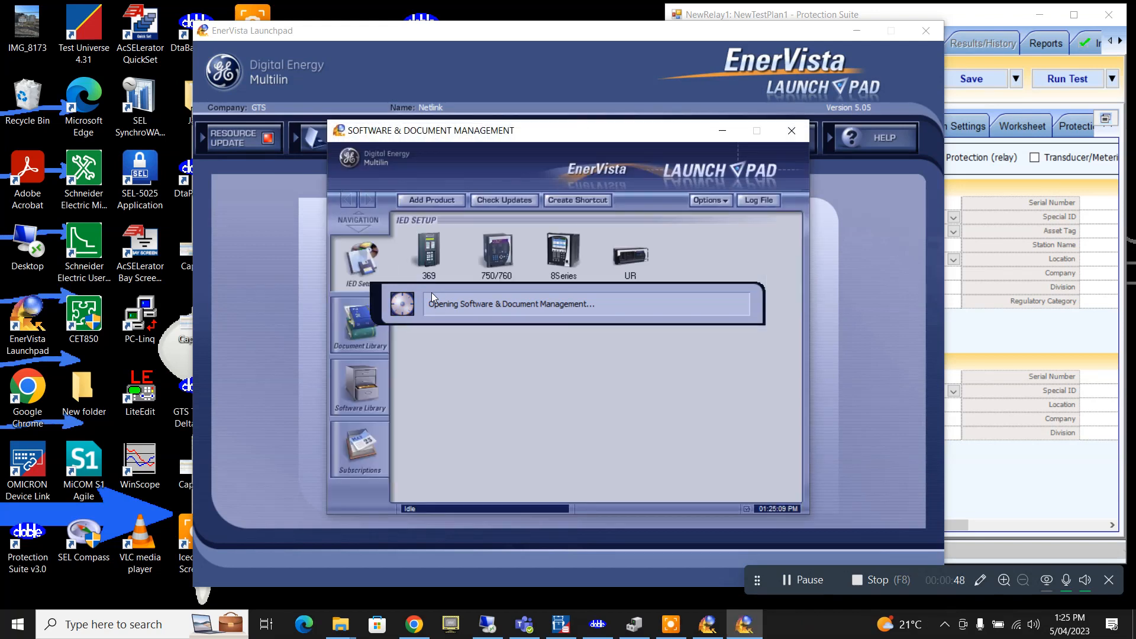
{"action": "left_click", "coordinate": [497, 253]}
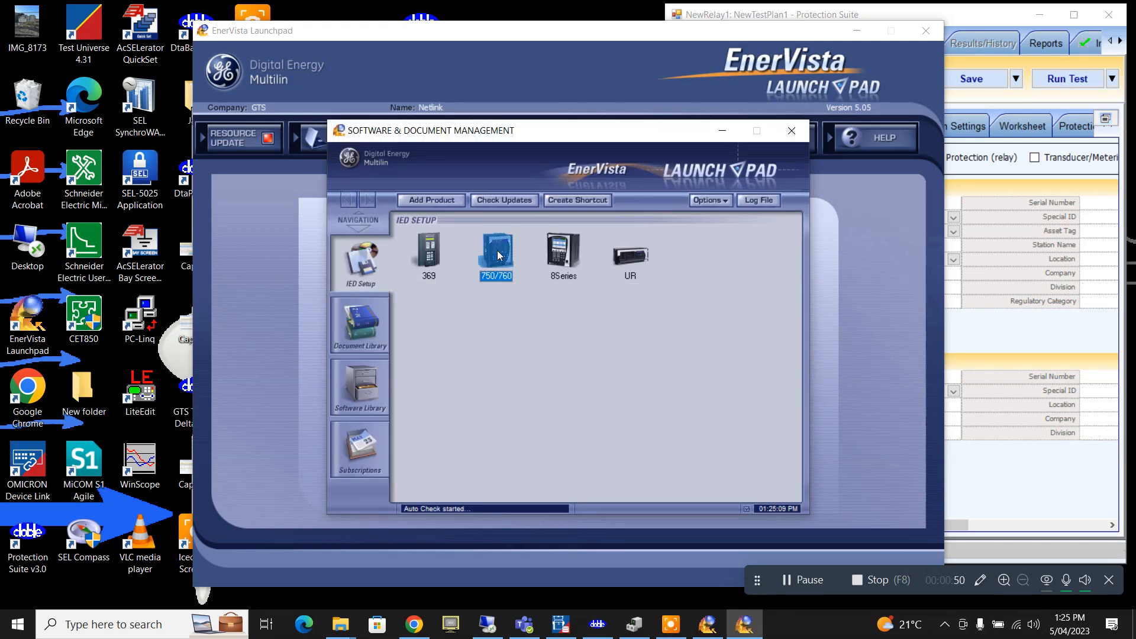
{"action": "double_click", "coordinate": [498, 254]}
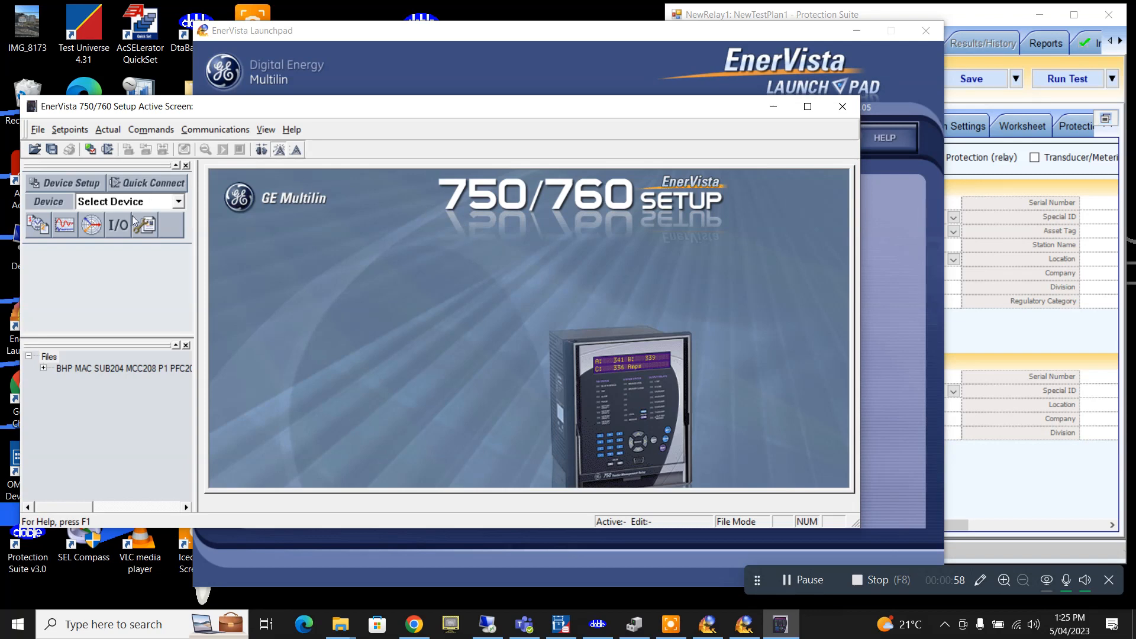
- Maximize 750/760 Setup and add site GTS with description 'Training relay' and display order None
{"action": "left_click", "coordinate": [806, 107]}
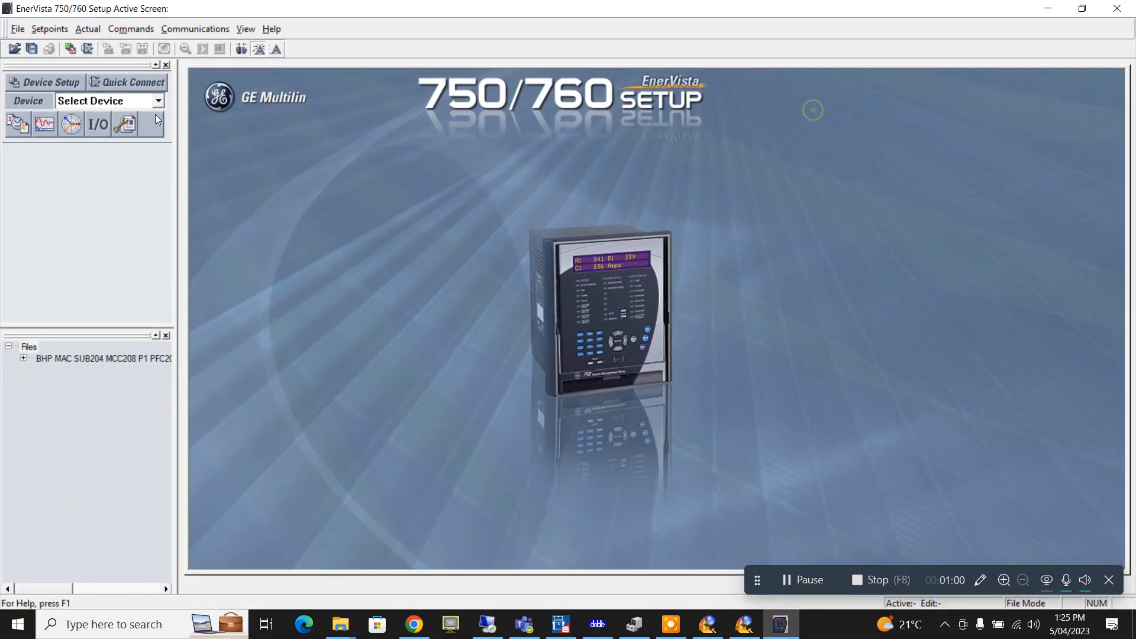
{"action": "left_click", "coordinate": [56, 88]}
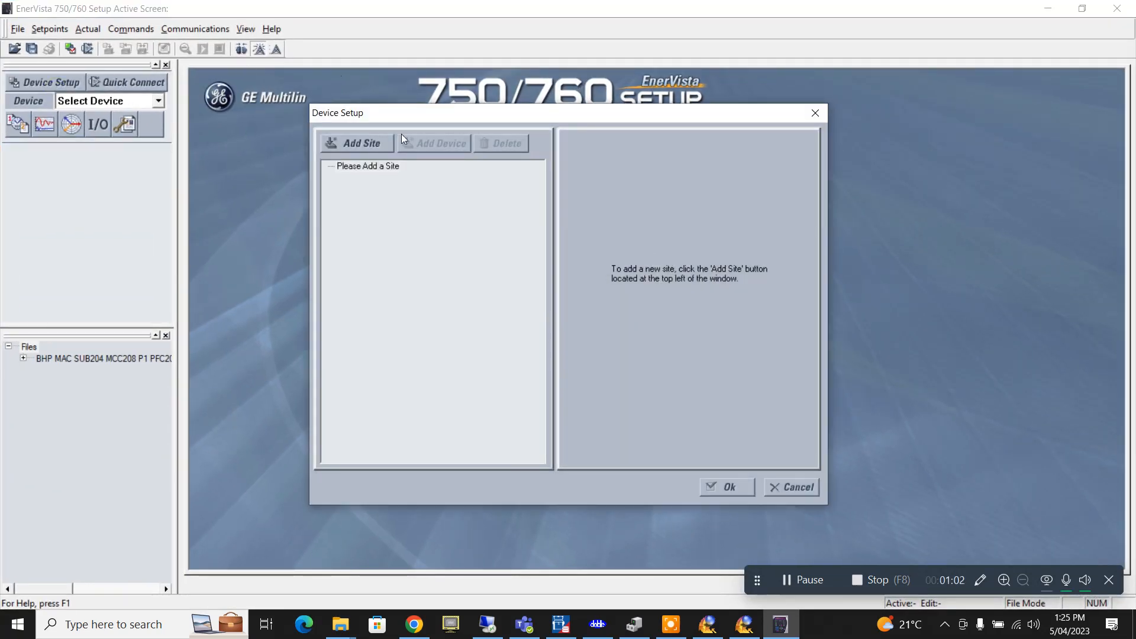
{"action": "left_click", "coordinate": [360, 144]}
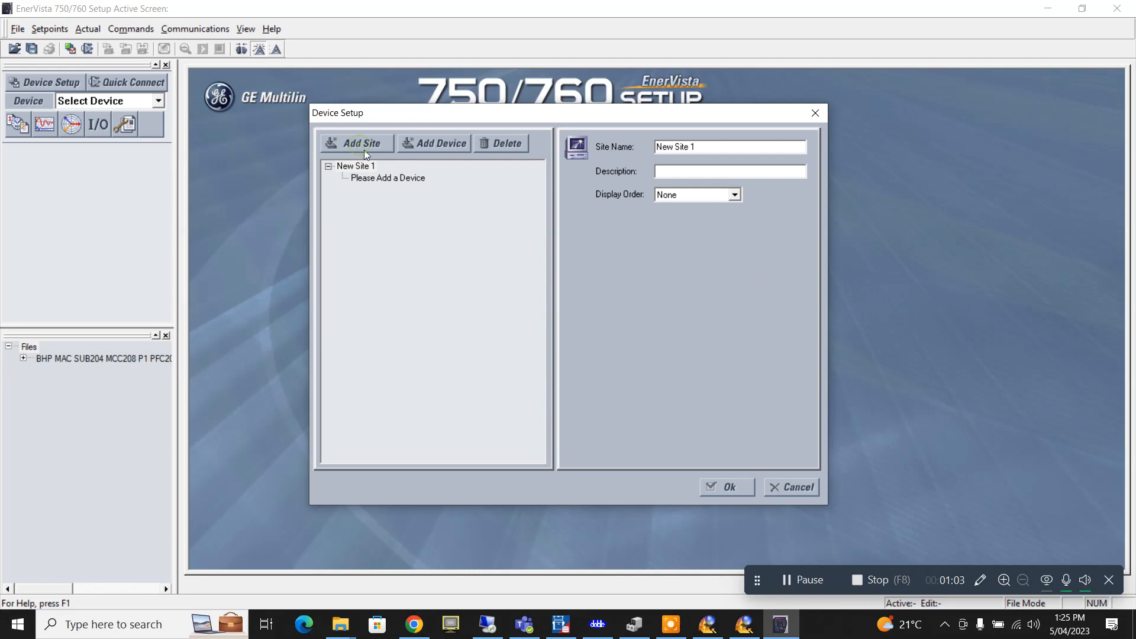
{"action": "left_click", "coordinate": [710, 149]}
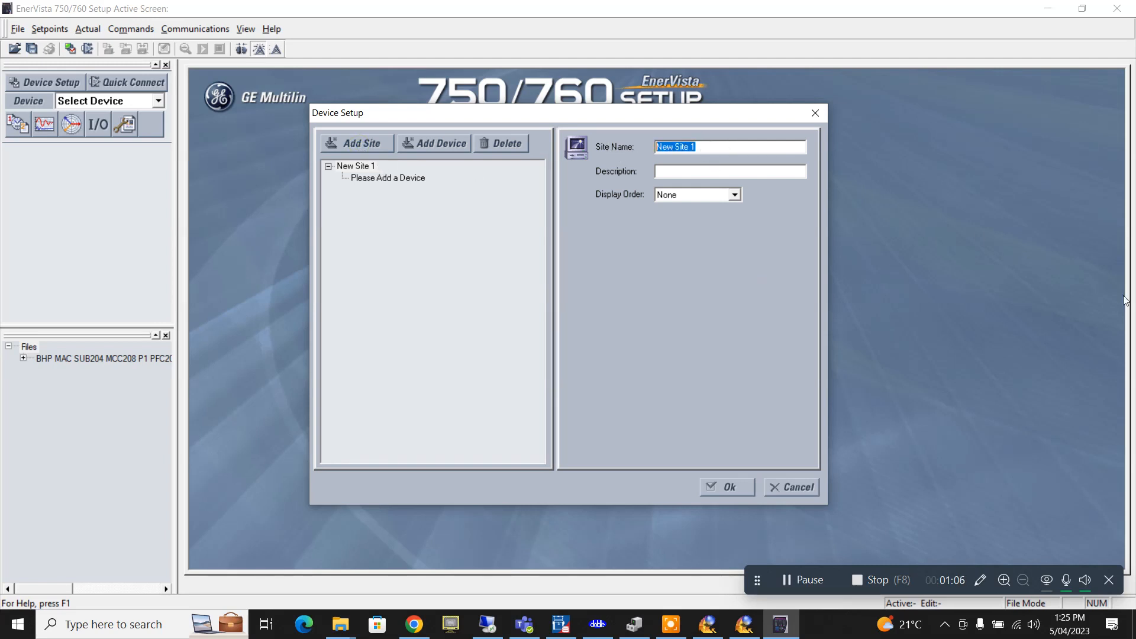
{"action": "type", "text": "GTS"}
{"action": "type", "text": "Training"}
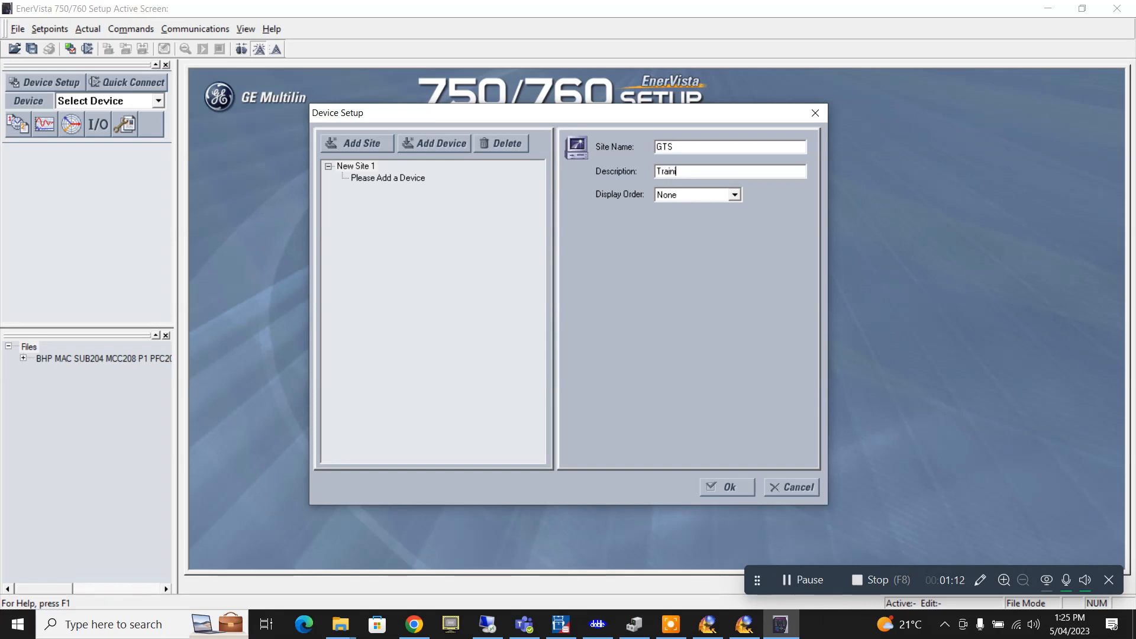
{"action": "type", "text": " relay"}
{"action": "left_click", "coordinate": [735, 195]}
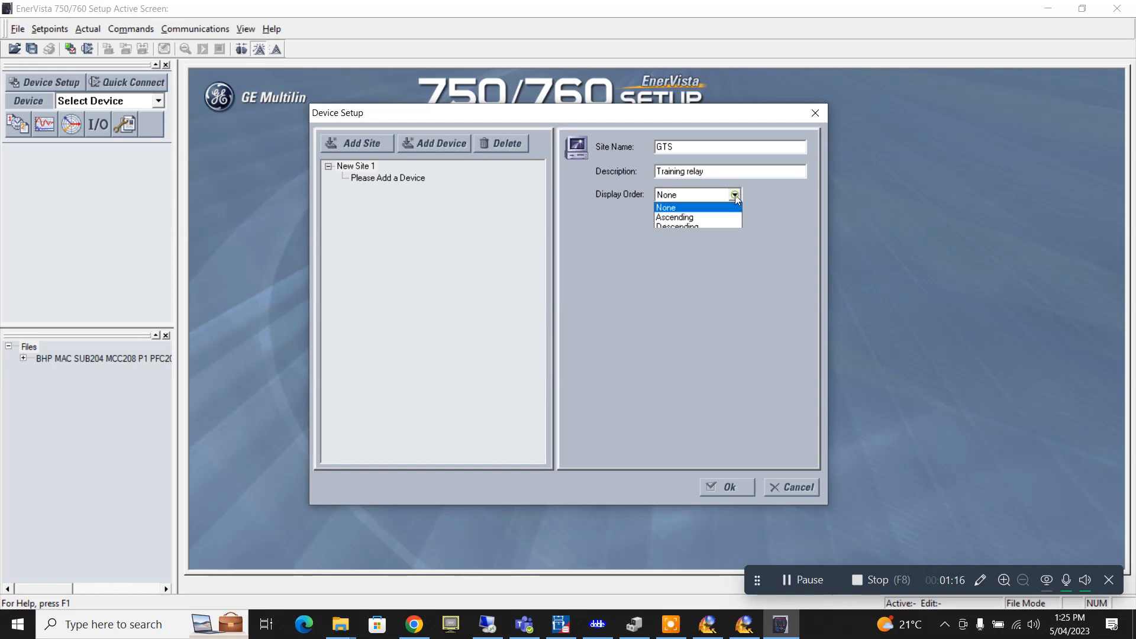
{"action": "left_click", "coordinate": [734, 194]}
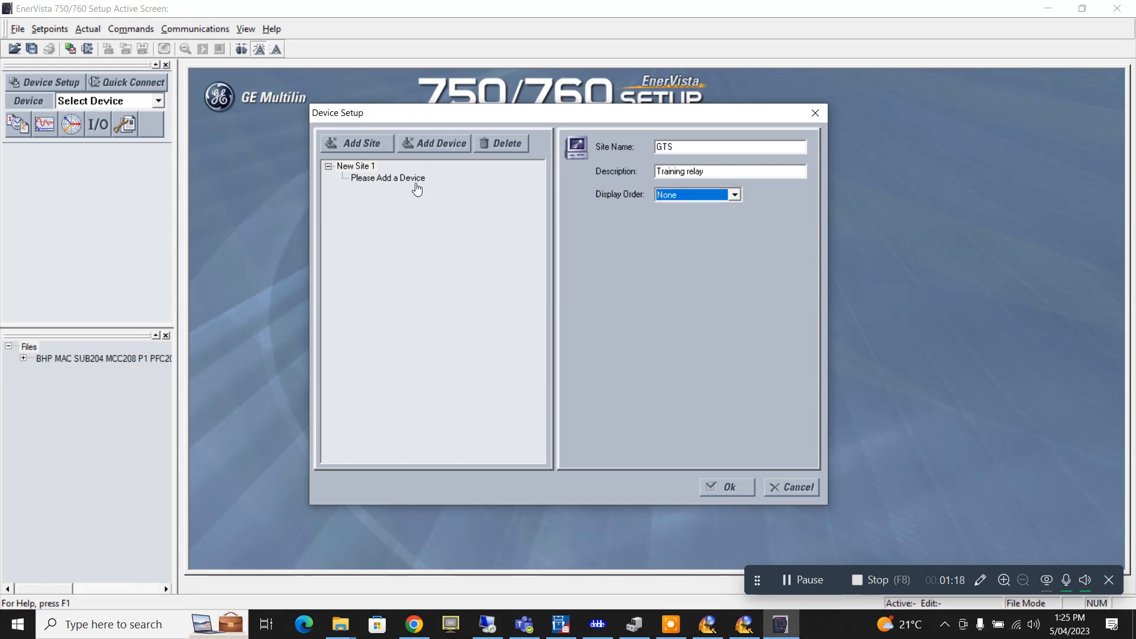
- Add device 50/51 with description OCR under the GTS site
{"action": "left_click", "coordinate": [378, 178]}
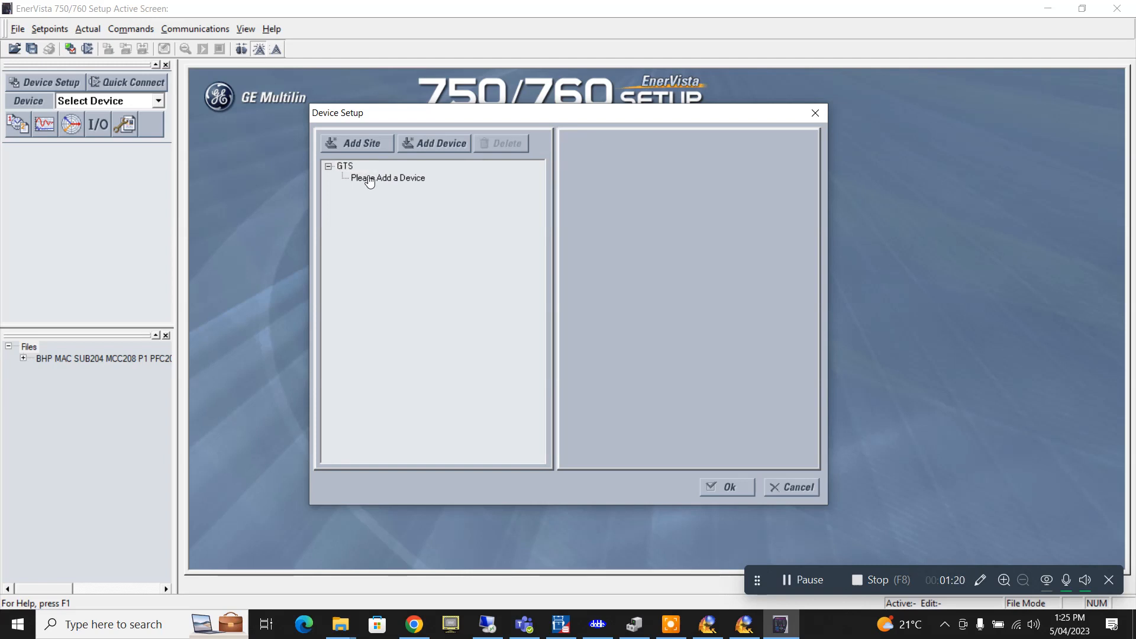
{"action": "left_click", "coordinate": [432, 141]}
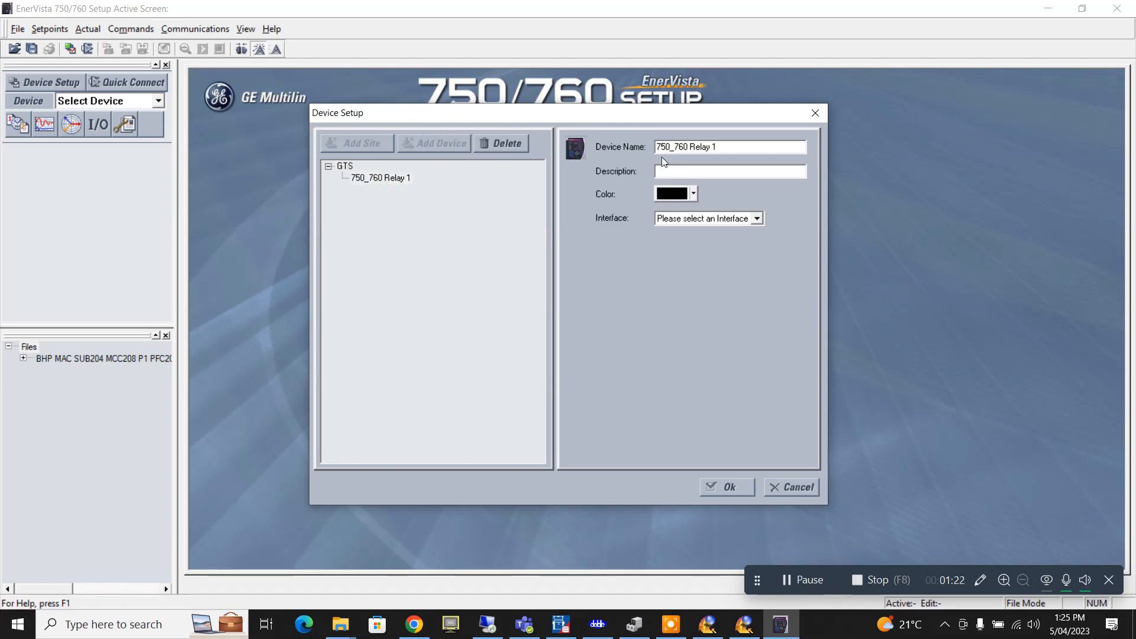
{"action": "left_click_drag", "start_coordinate": [761, 145], "coordinate": [653, 146]}
{"action": "type", "text": "50/51"}
{"action": "left_click", "coordinate": [715, 174]}
{"action": "type", "text": "OCR"}
- Set the relay's interface to Serial and bring up Device Manager to check COM ports
{"action": "left_click", "coordinate": [757, 220]}
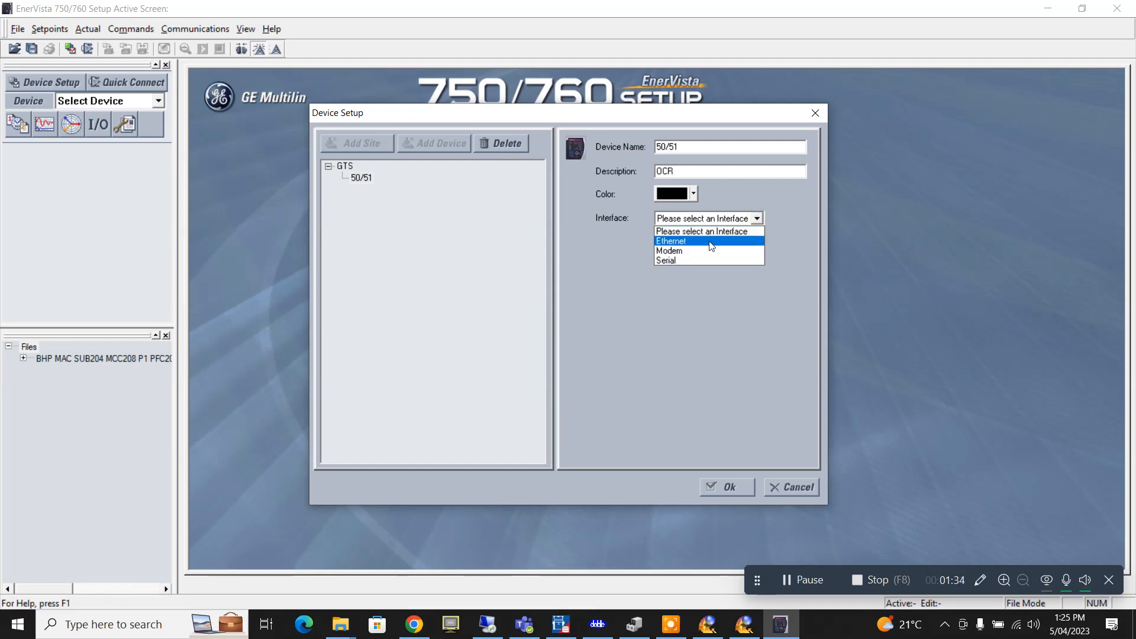
{"action": "left_click", "coordinate": [698, 260]}
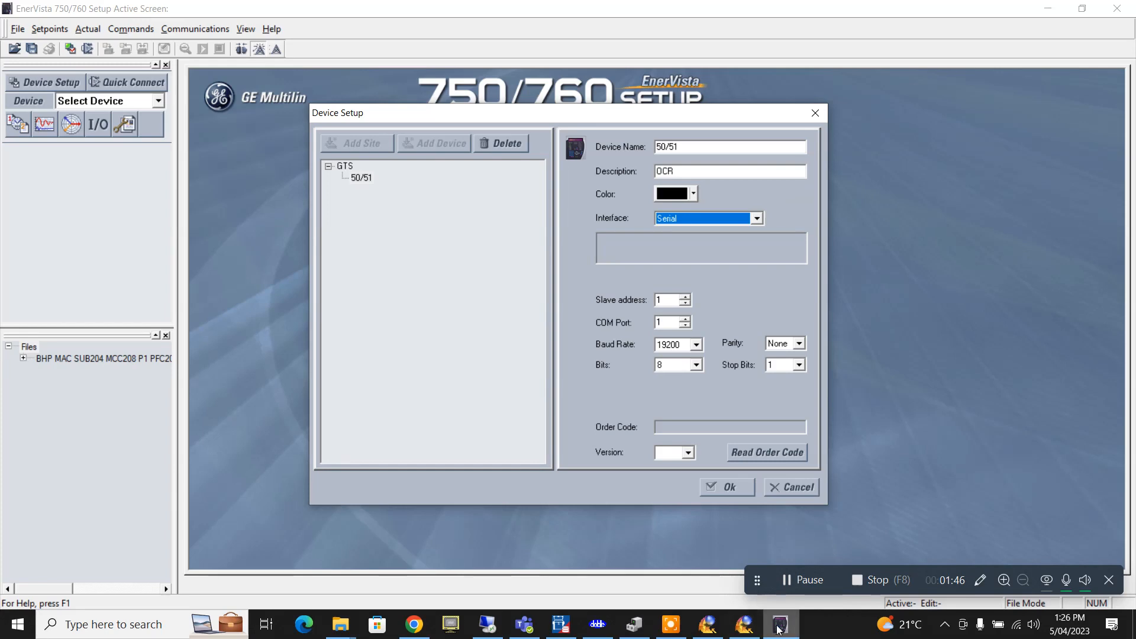
{"action": "left_click", "coordinate": [641, 628]}
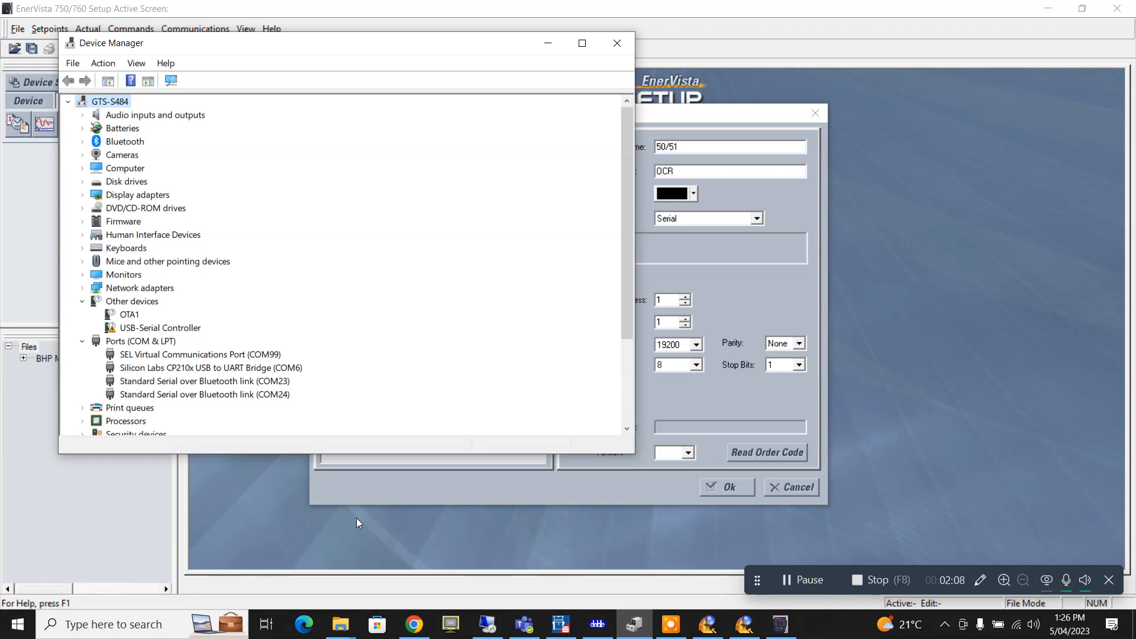
- Open the USB-Serial Controller's properties and start its driver update, cancelling once and retrying
{"action": "left_click", "coordinate": [183, 332]}
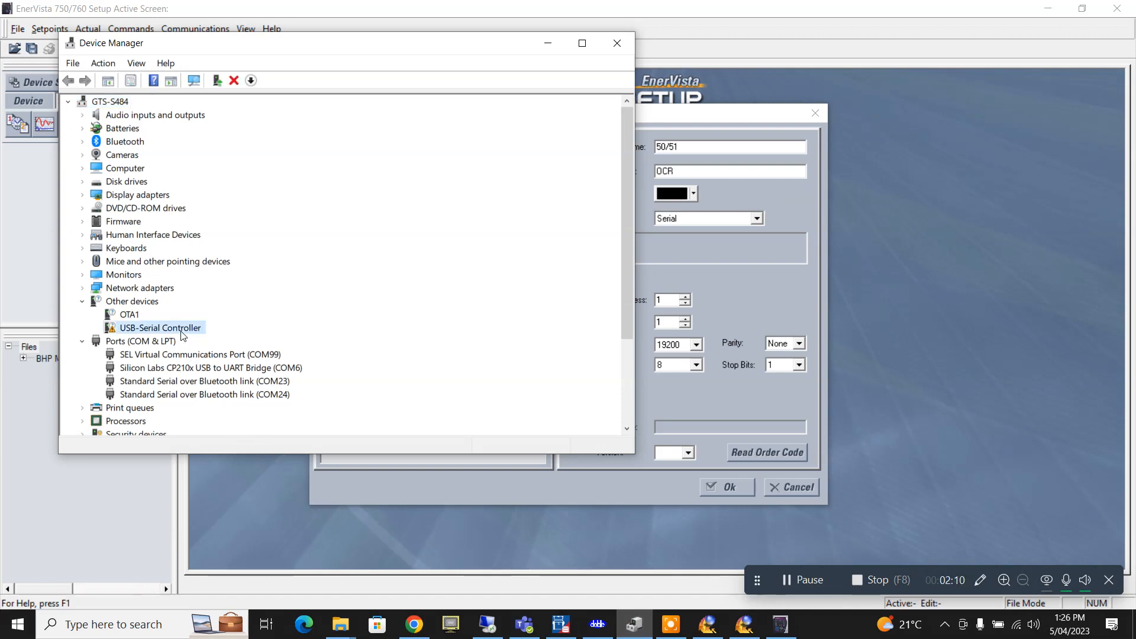
{"action": "double_click", "coordinate": [181, 330]}
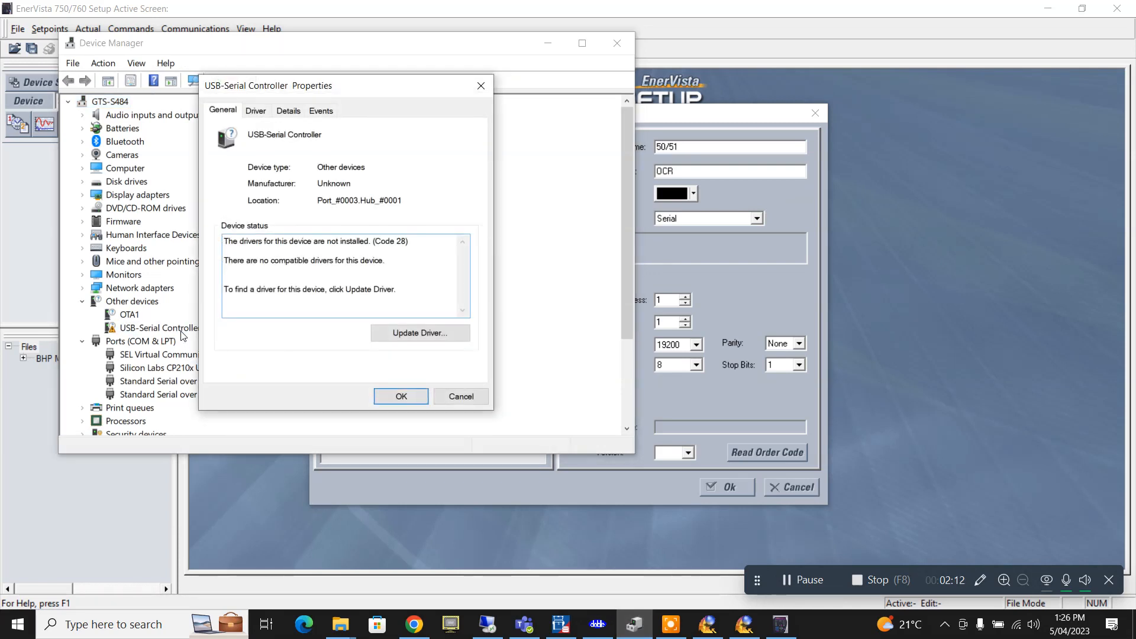
{"action": "left_click", "coordinate": [450, 341]}
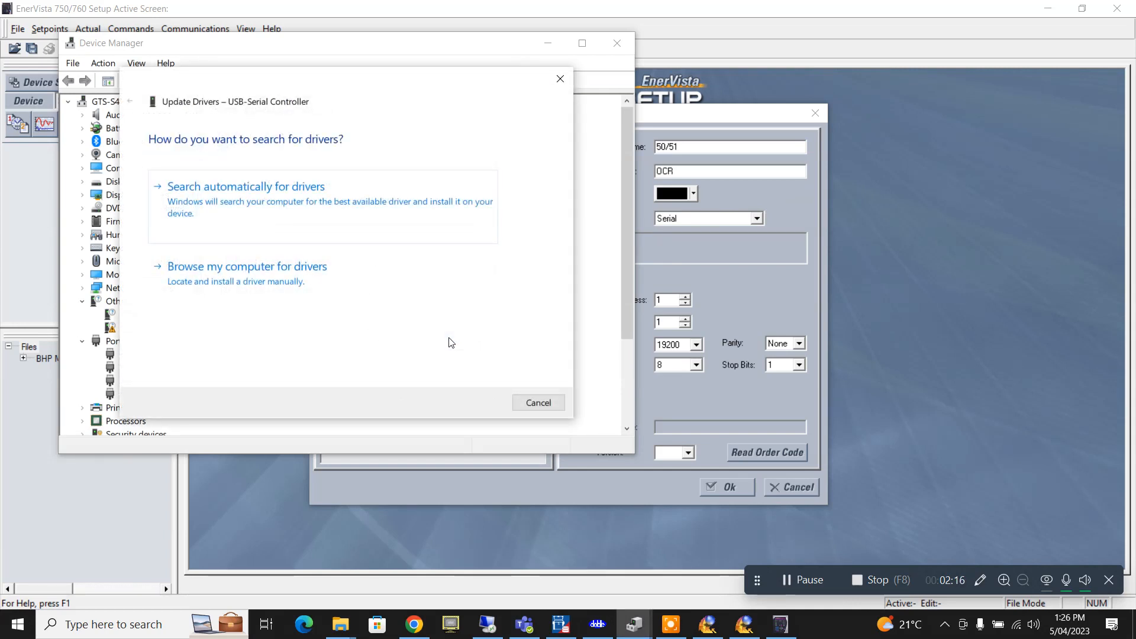
{"action": "left_click", "coordinate": [543, 404]}
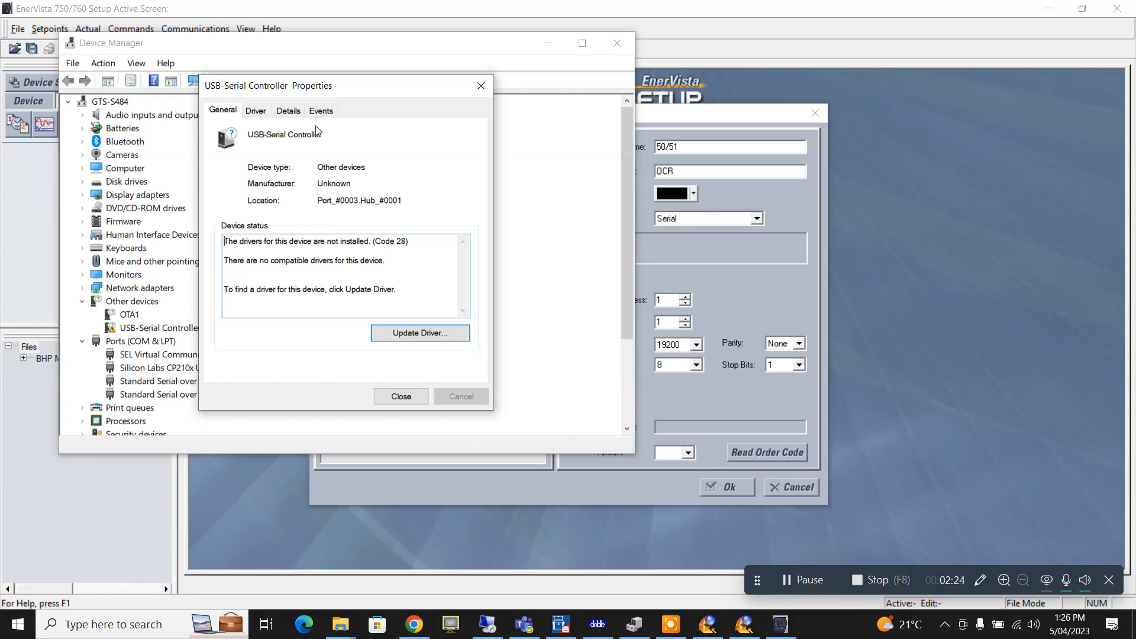
{"action": "left_click", "coordinate": [419, 338]}
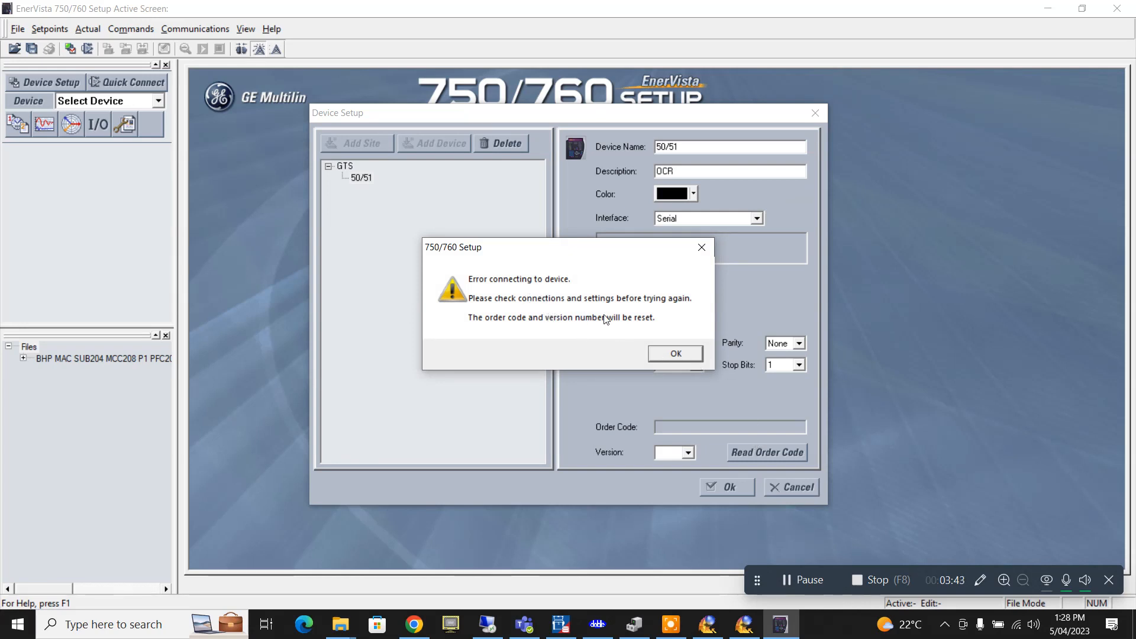
- Set relay 50_51 to 9600 baud, read order code 750-P5-G1-S1-L0-A20-R, and save it
{"action": "left_click", "coordinate": [673, 352]}
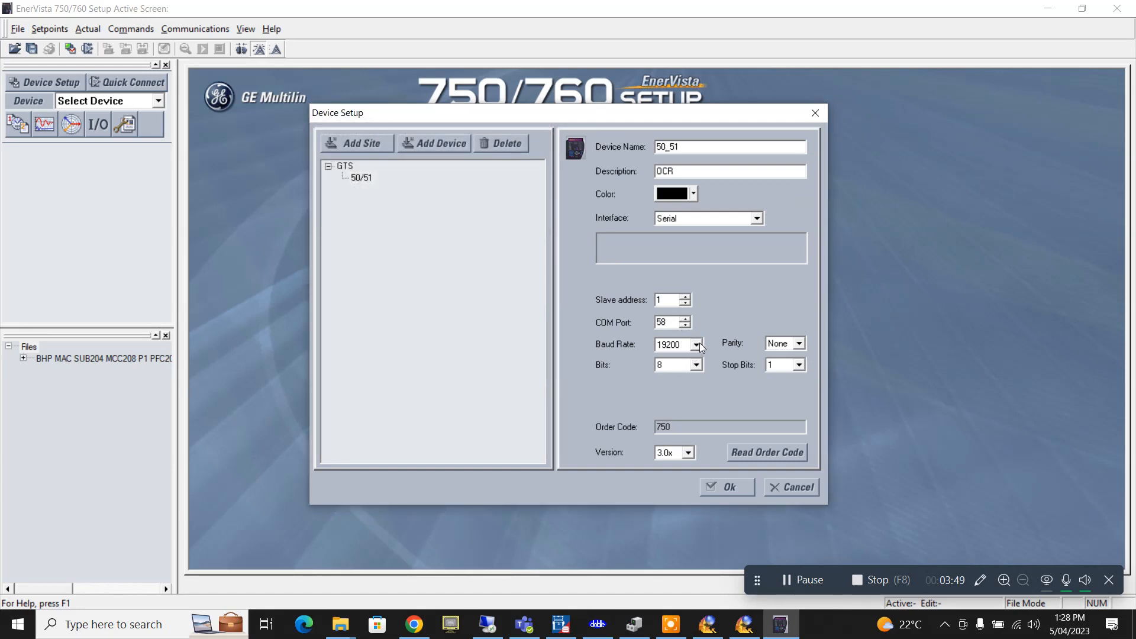
{"action": "left_click", "coordinate": [697, 343]}
{"action": "left_click", "coordinate": [689, 396]}
{"action": "left_click", "coordinate": [753, 453]}
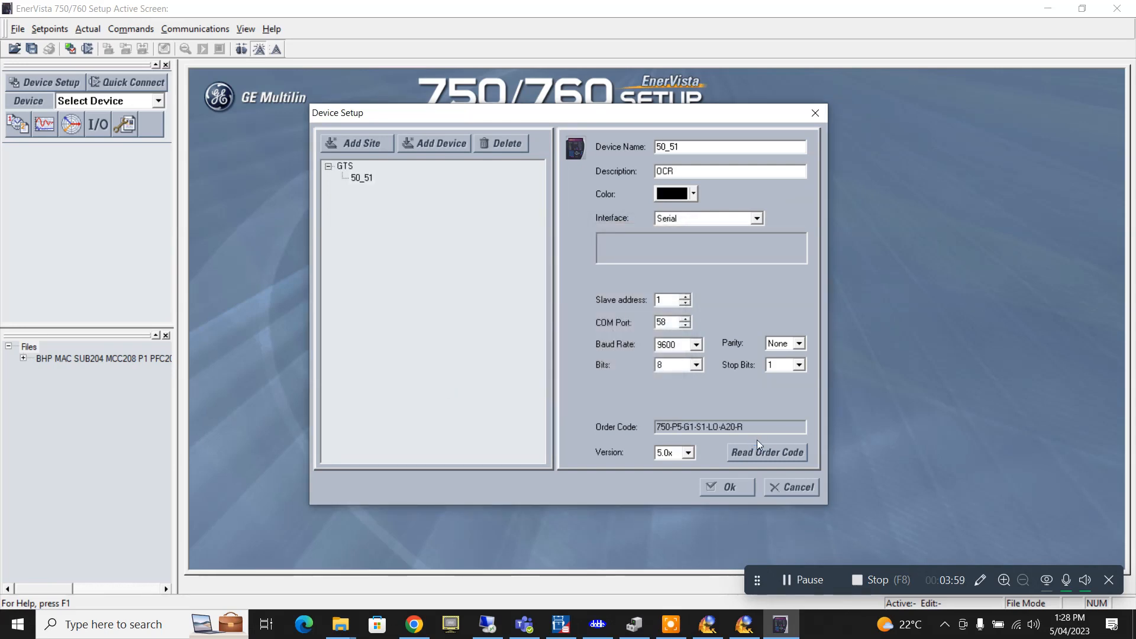
{"action": "left_click", "coordinate": [746, 485]}
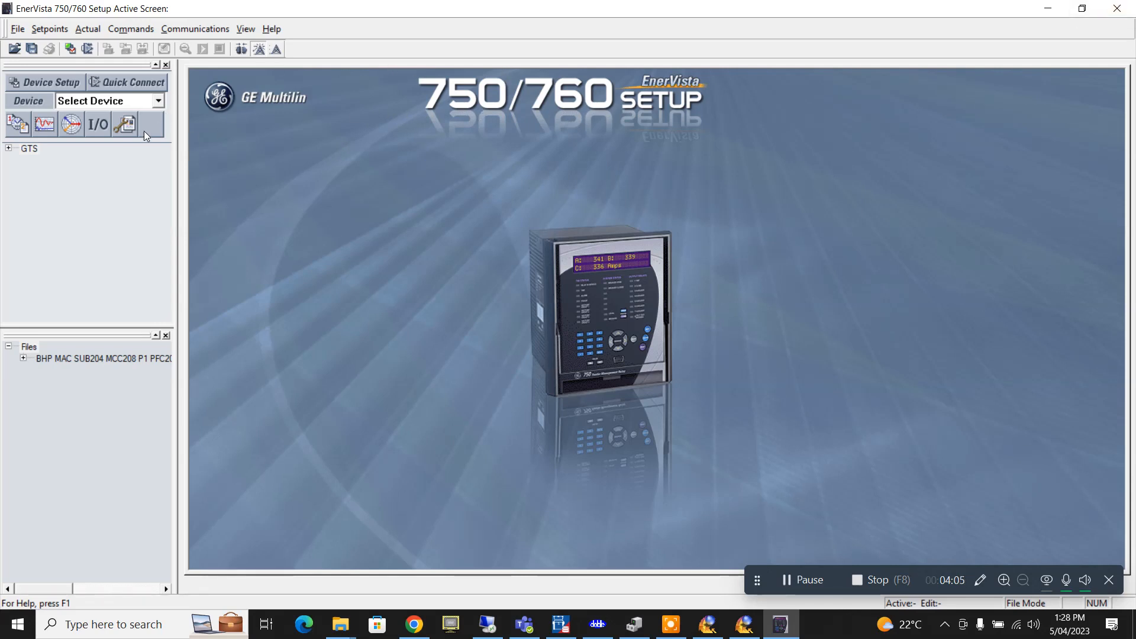
- Expand GTS and 50_51 in the device tree and choose Read Device Settings
{"action": "left_click", "coordinate": [9, 149]}
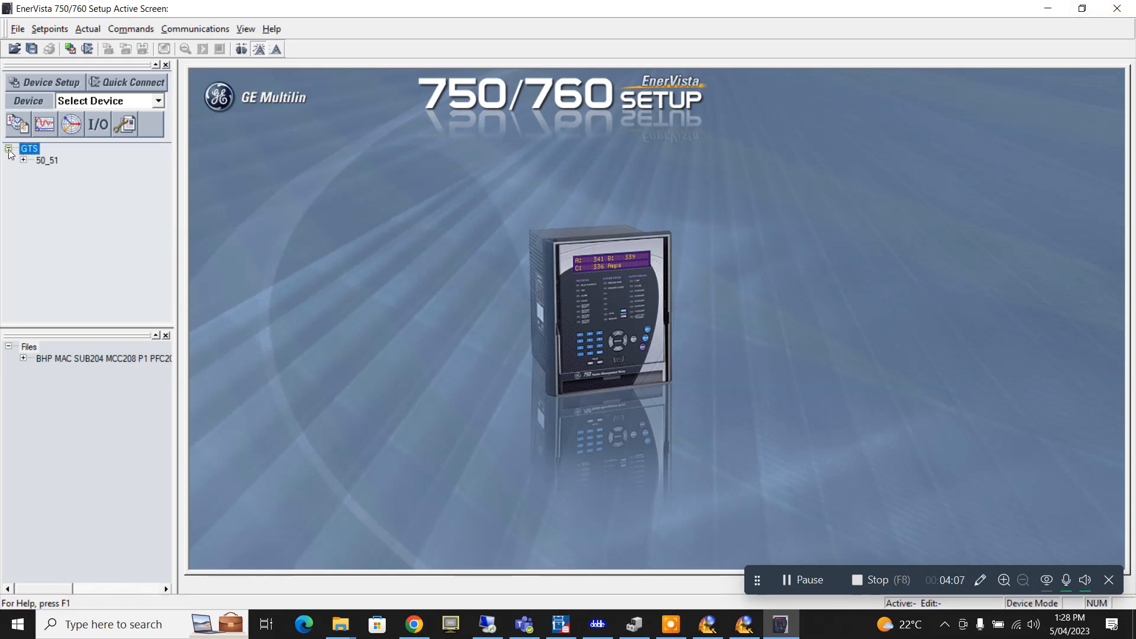
{"action": "left_click", "coordinate": [23, 160]}
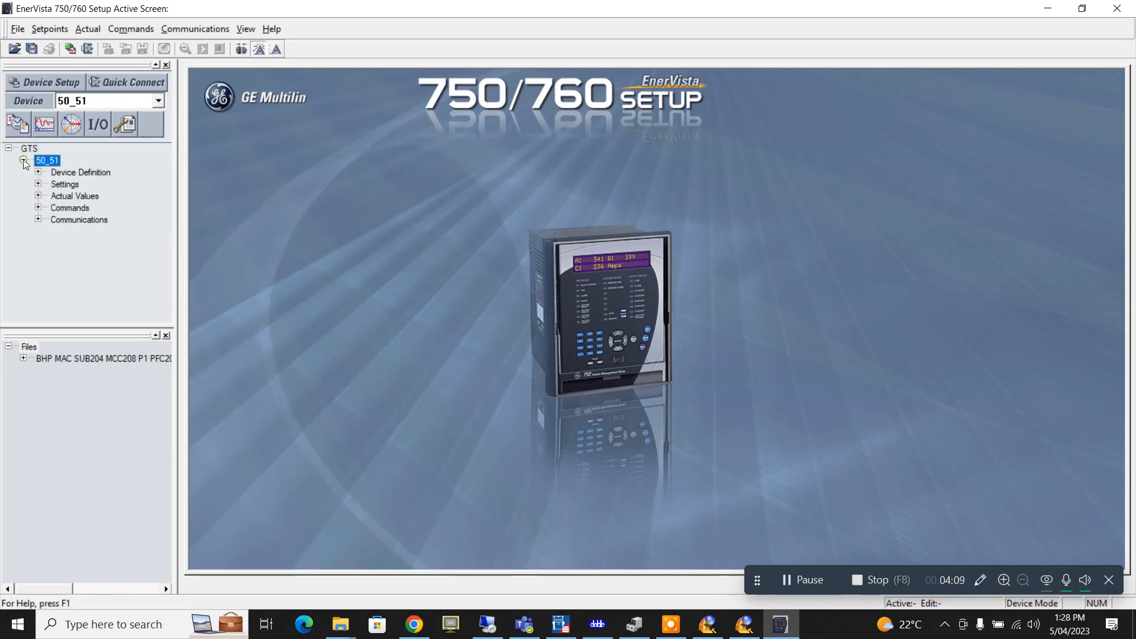
{"action": "right_click", "coordinate": [38, 160]}
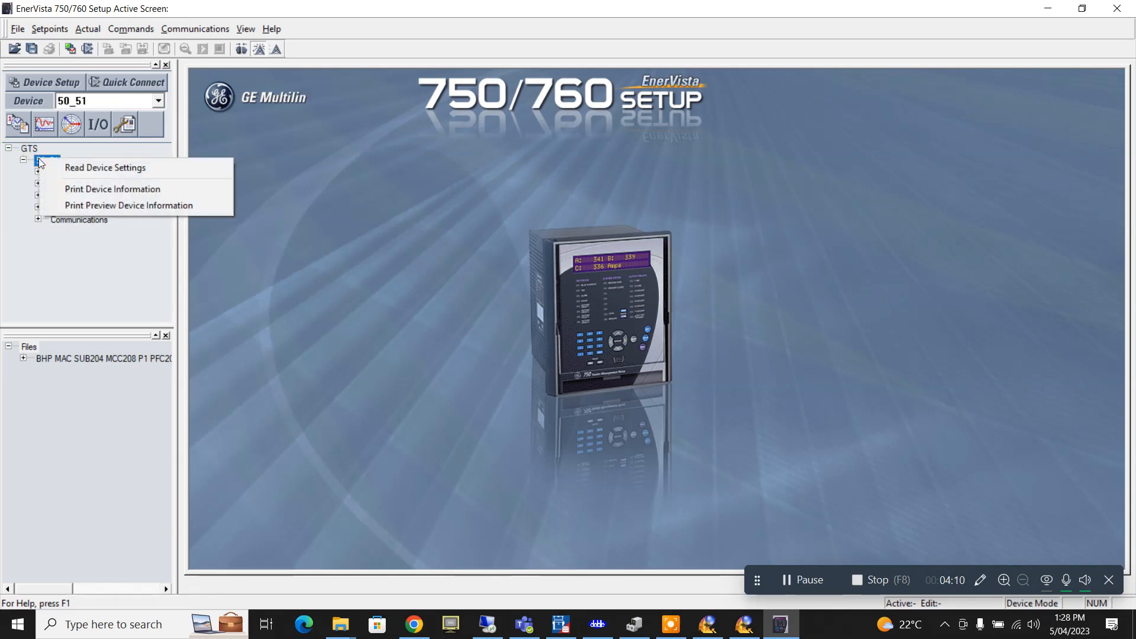
{"action": "left_click", "coordinate": [105, 168]}
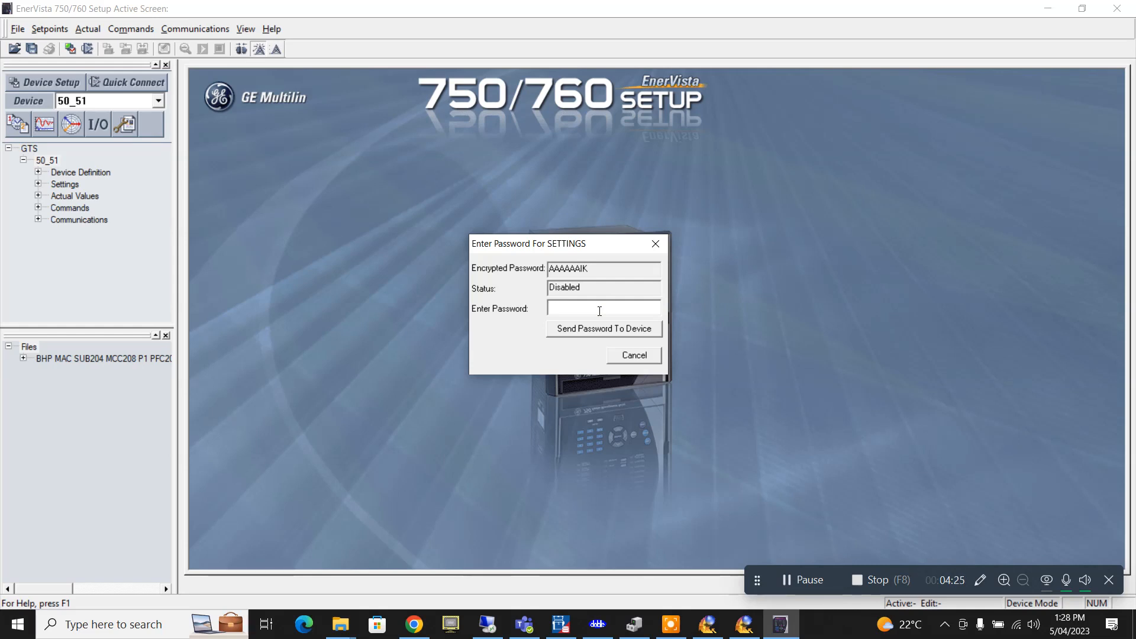
- Enter the settings password and send it to the relay to unlock setpoint reading
{"action": "type", "text": "****"}
{"action": "left_click", "coordinate": [656, 329]}
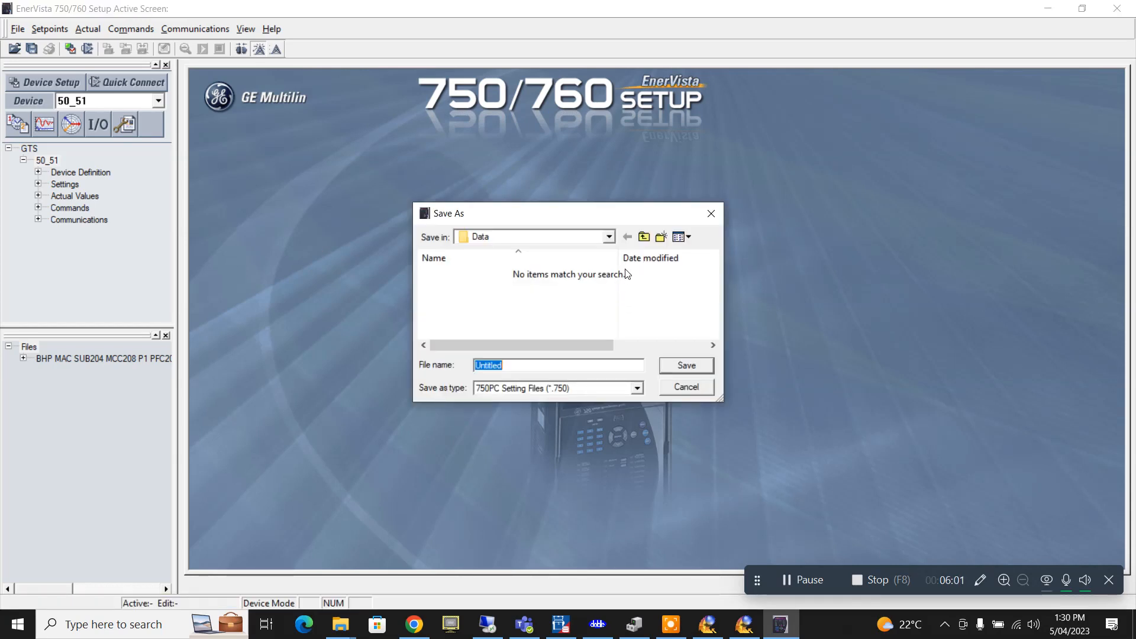
- Save the settings to the Desktop as 'As Found Settings panel 1.750'
{"action": "left_click", "coordinate": [609, 237]}
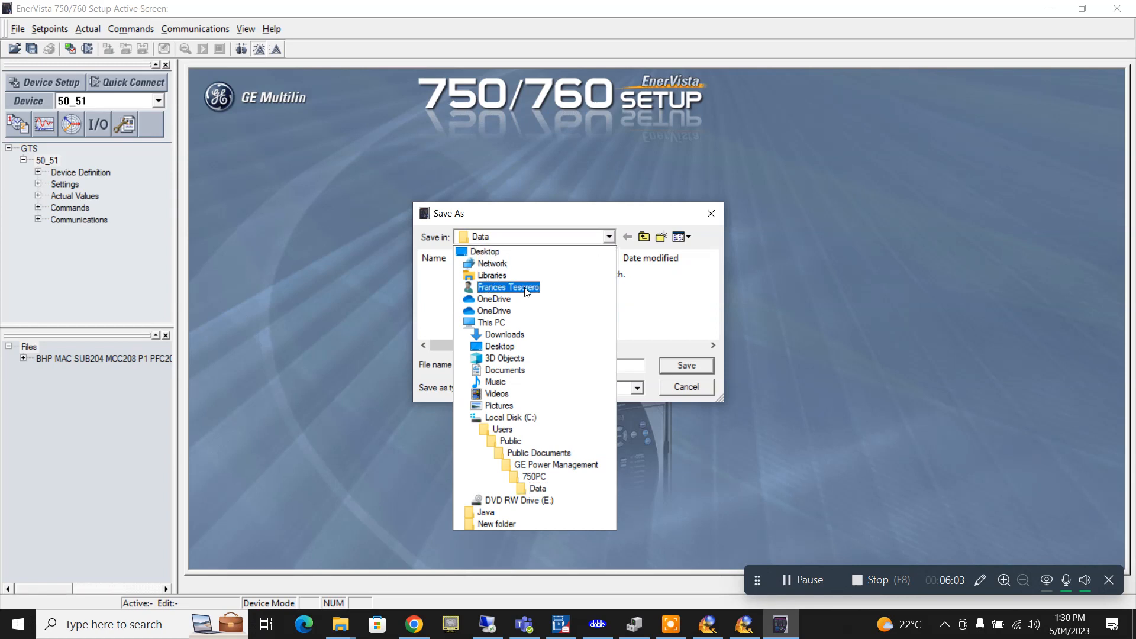
{"action": "left_click", "coordinate": [494, 253]}
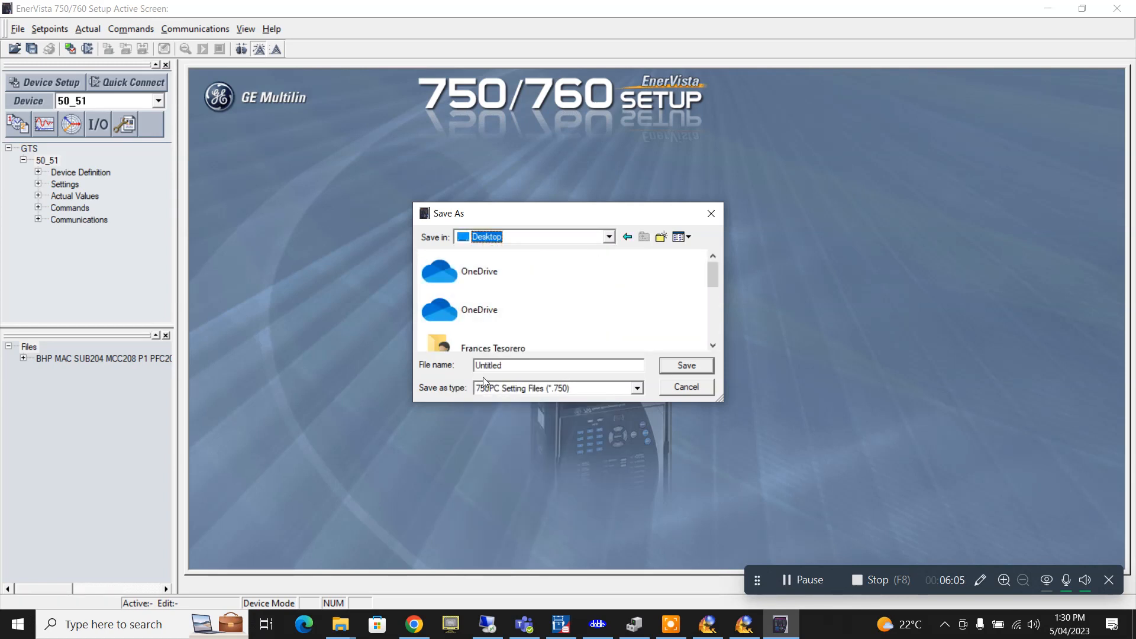
{"action": "left_click_drag", "start_coordinate": [475, 359], "coordinate": [408, 359]}
{"action": "type", "text": "As Found Sett"}
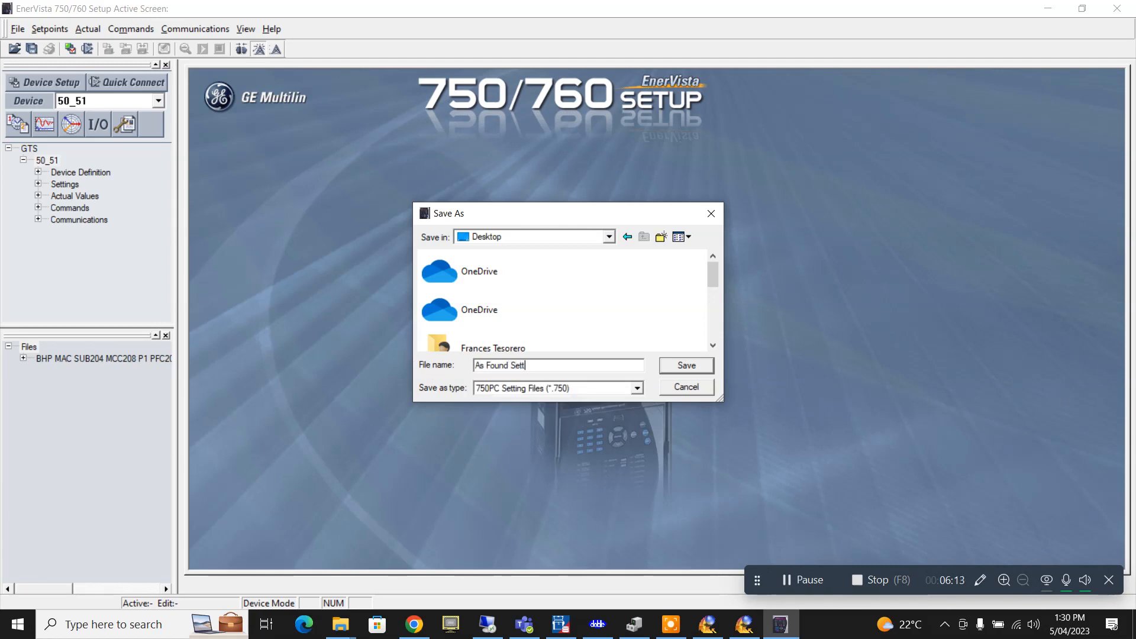
{"action": "type", "text": "ings pnae"}
{"action": "key", "text": "BackSpace"}
{"action": "key", "text": "BackSpace"}
{"action": "key", "text": "BackSpace"}
{"action": "type", "text": "anel 1"}
{"action": "left_click", "coordinate": [703, 364]}
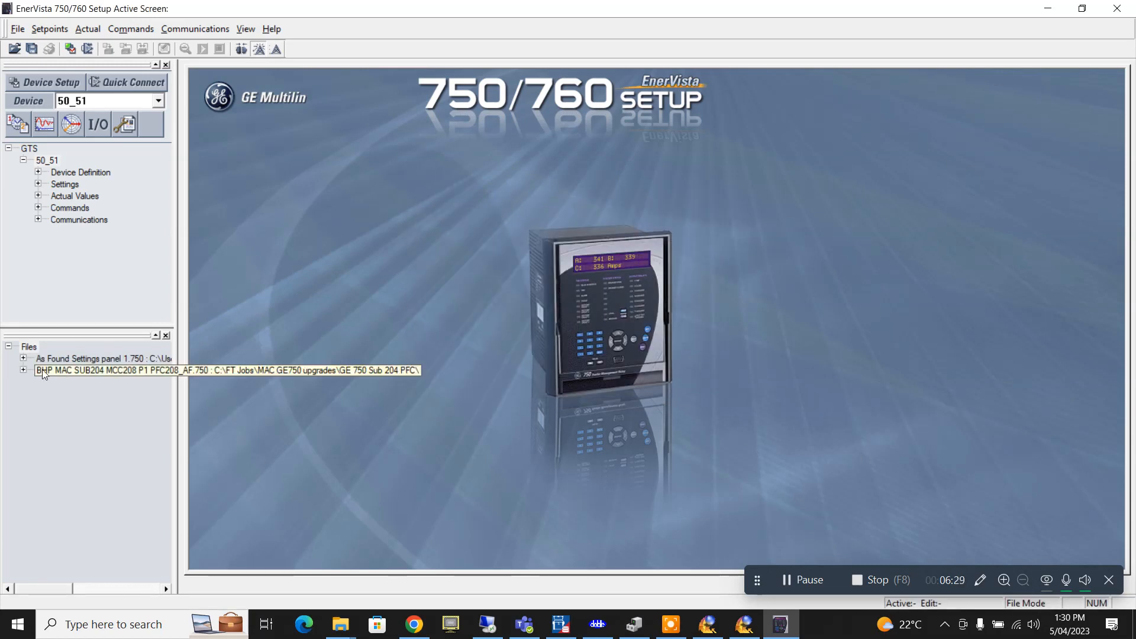
- Widen the device tree, expand Device Definition and Settings, and open the Setpoints menu
{"action": "left_click_drag", "start_coordinate": [181, 324], "coordinate": [233, 324]}
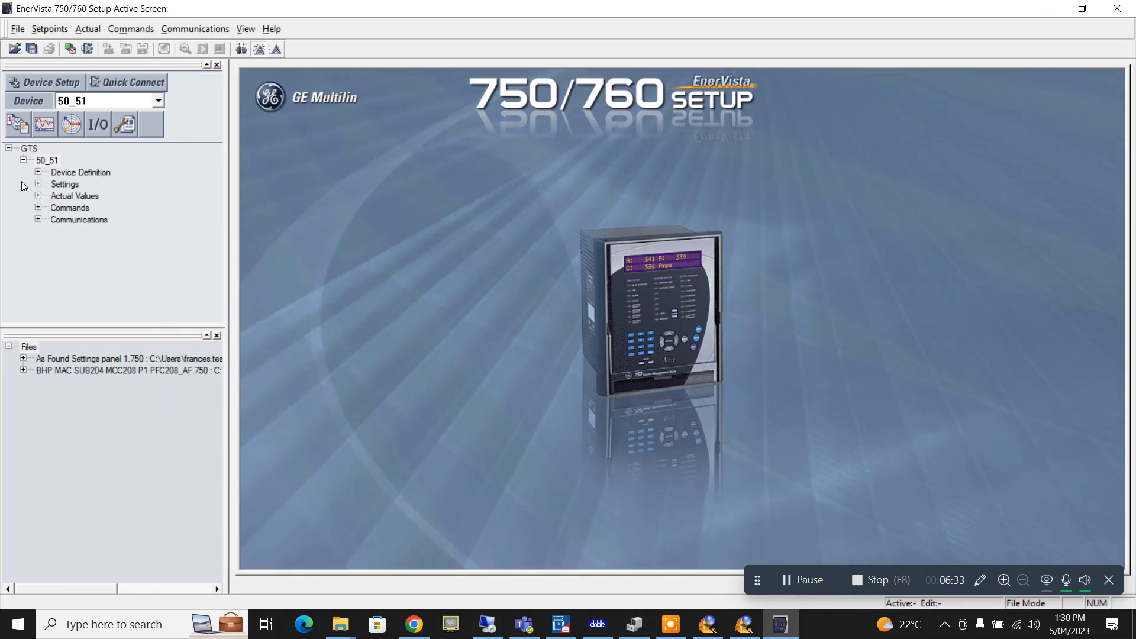
{"action": "left_click", "coordinate": [37, 171]}
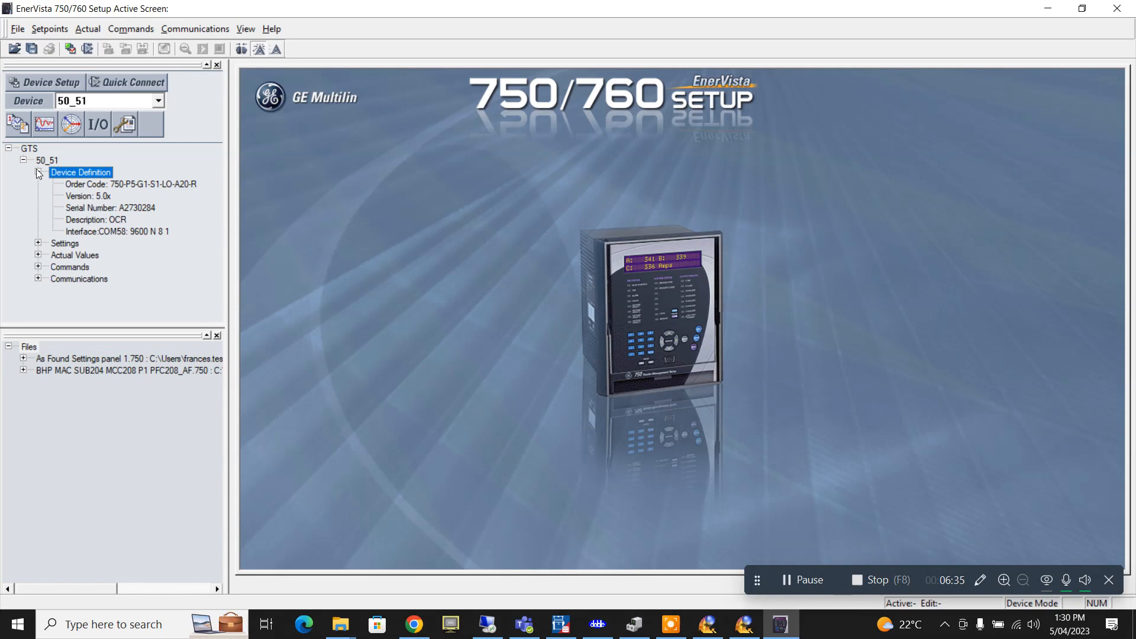
{"action": "left_click", "coordinate": [143, 184]}
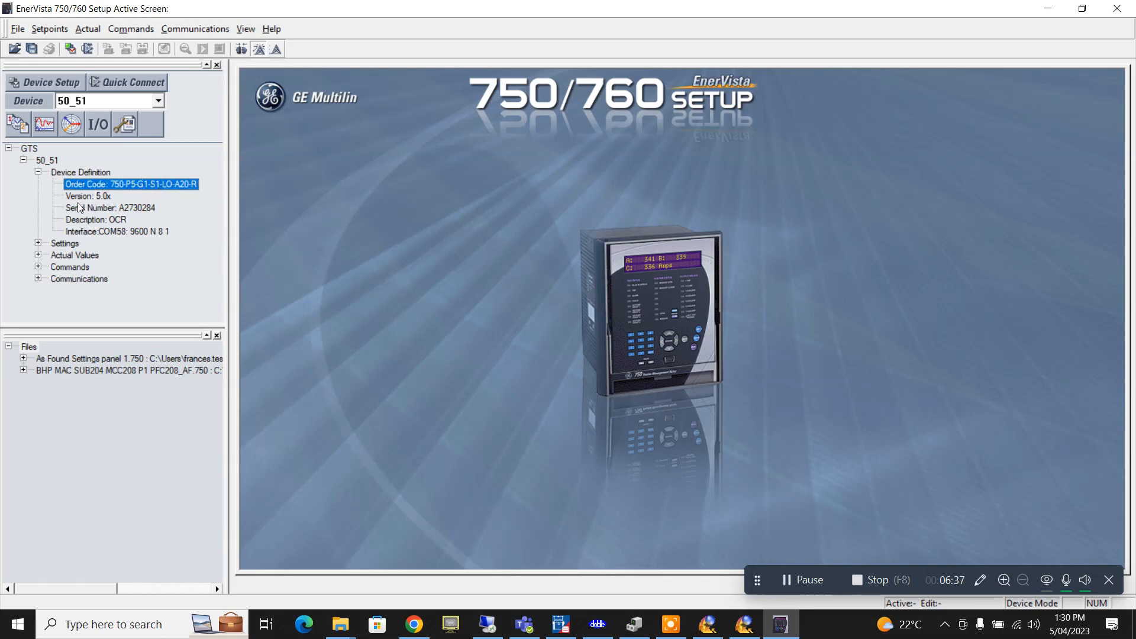
{"action": "left_click", "coordinate": [38, 244]}
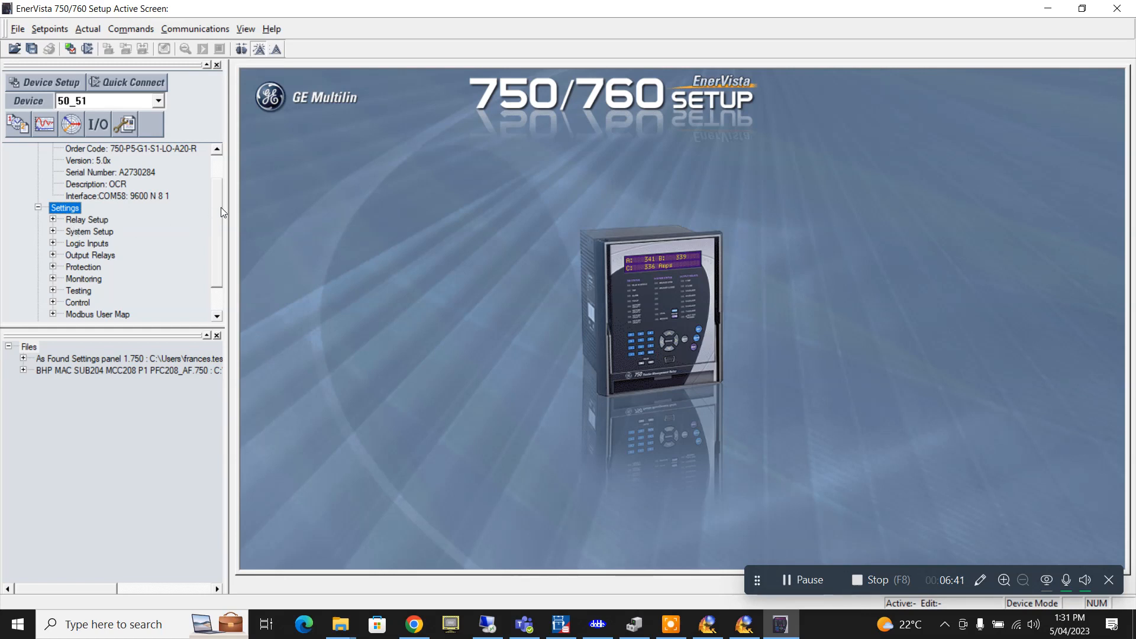
{"action": "mouse_move", "coordinate": [219, 207]}
{"action": "left_mouse_down"}
{"action": "mouse_move", "coordinate": [217, 217]}
{"action": "mouse_move", "coordinate": [218, 207]}
{"action": "left_mouse_up"}
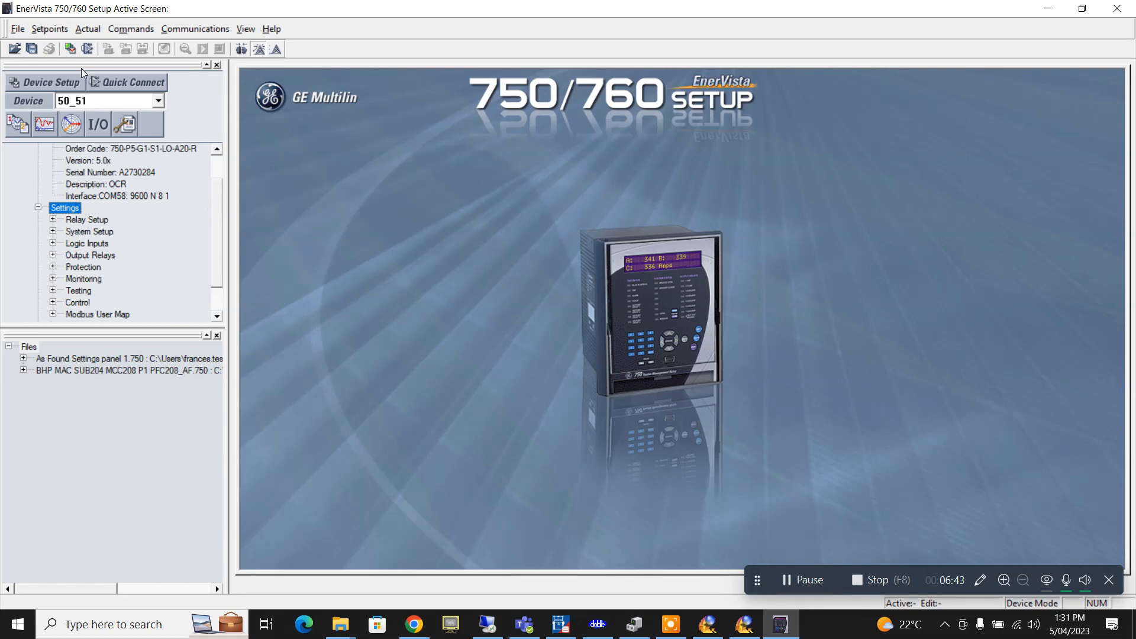
{"action": "left_click", "coordinate": [37, 30]}
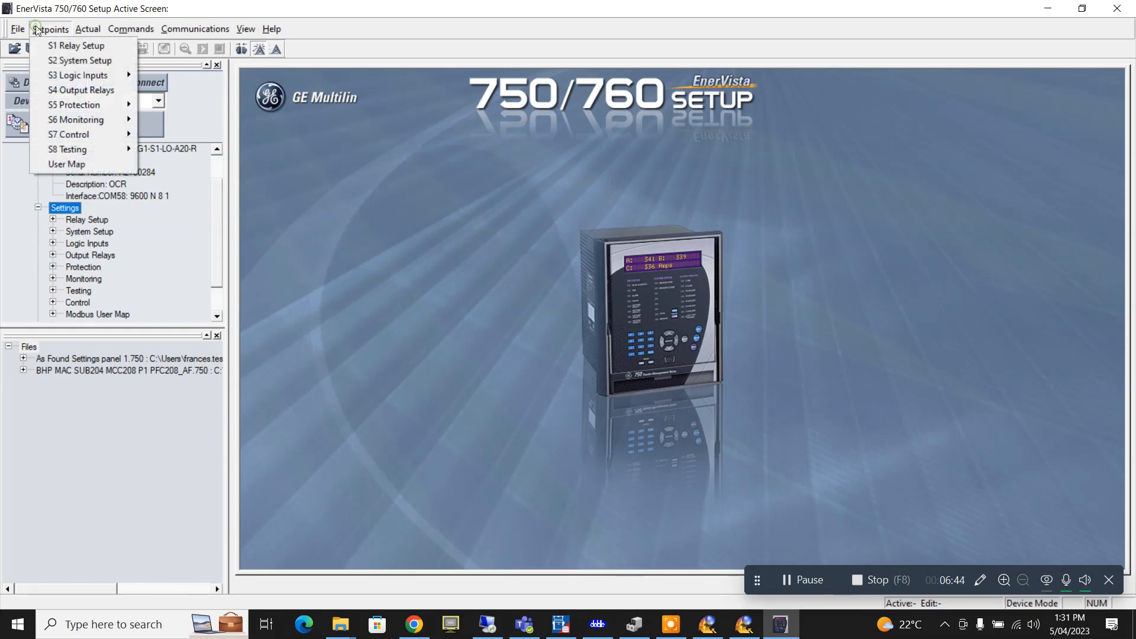
- Open the S2 System Setup Sensing settings showing 500 A phase CT primary and 50 Hz
{"action": "left_click", "coordinate": [87, 65]}
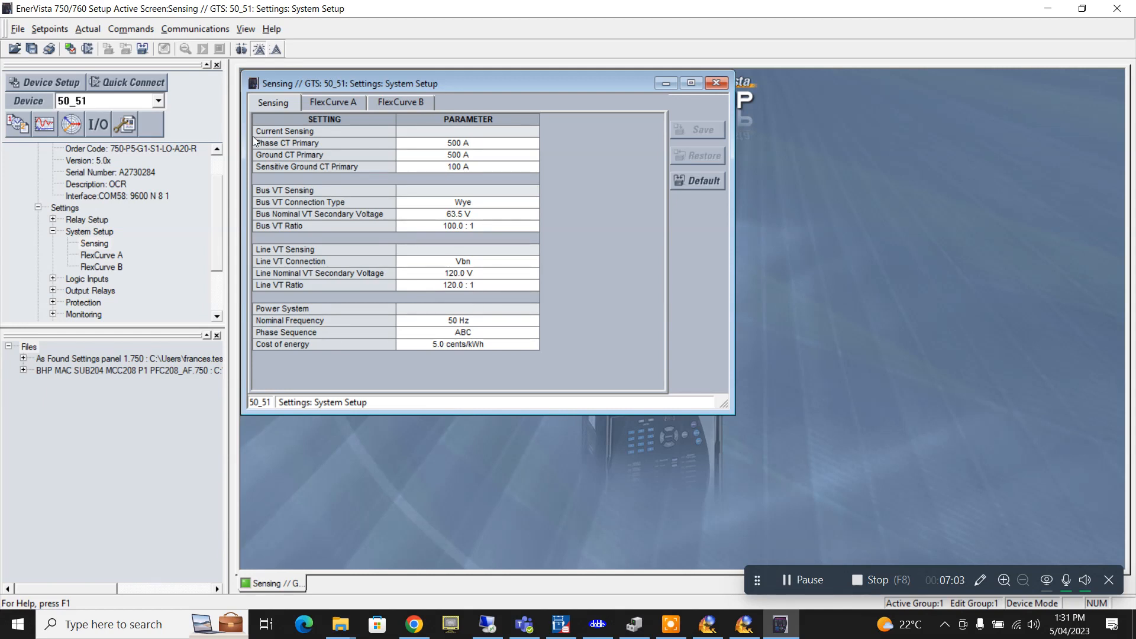
{"action": "left_click", "coordinate": [50, 29]}
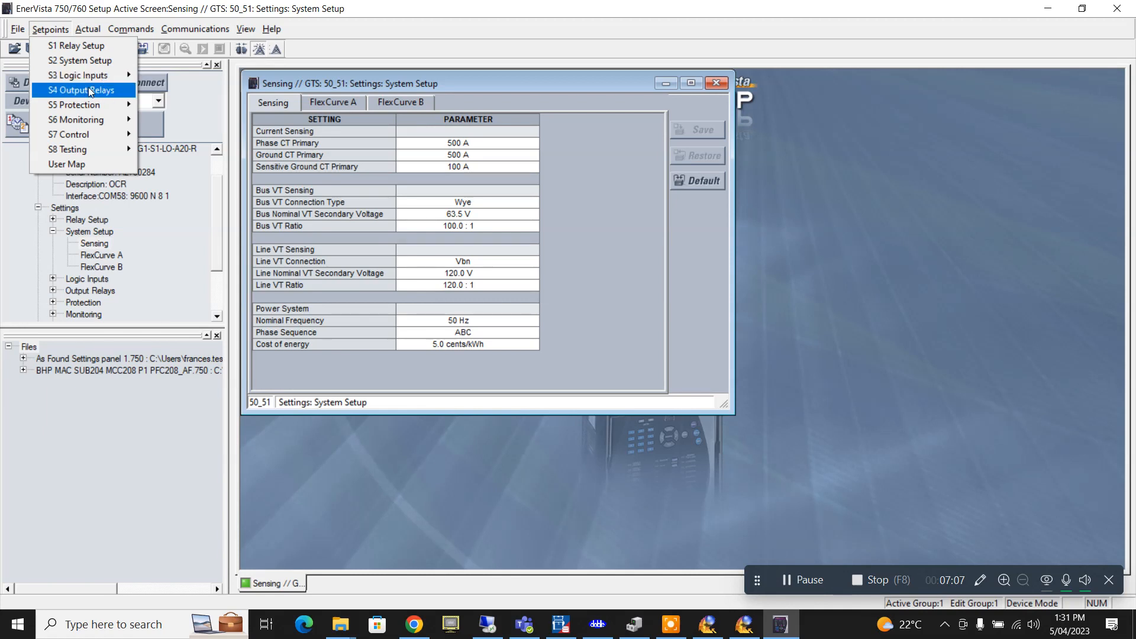
- Open the Phase Current settings showing Phase Time Overcurrent 1 (0.25 x CT, IEC Curve A, 0.40)
{"action": "mouse_move", "coordinate": [103, 114]}
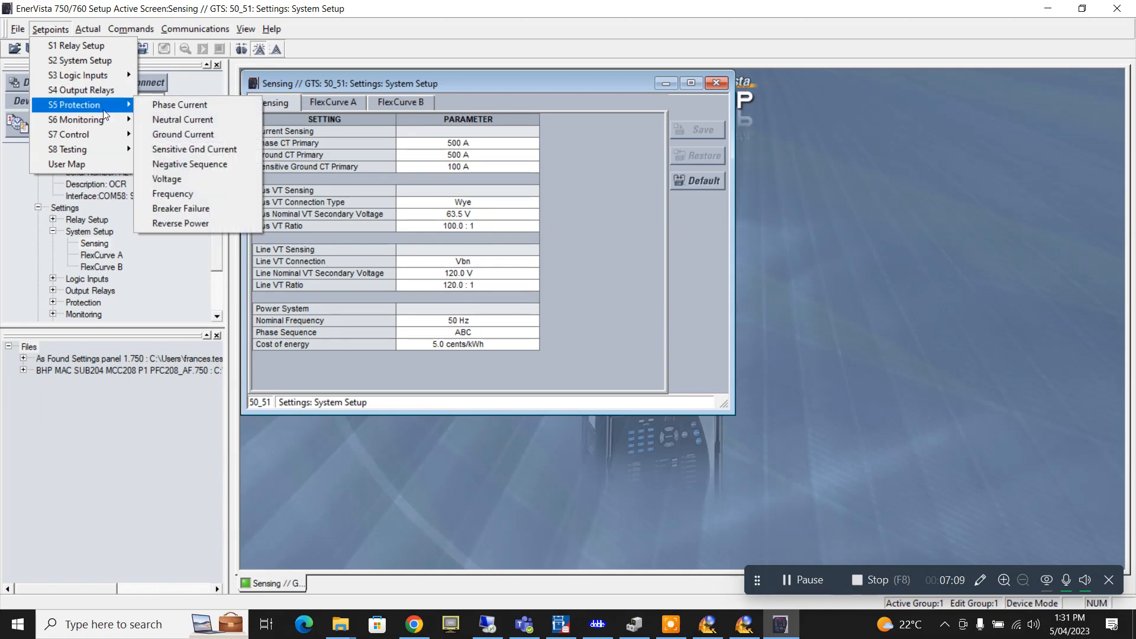
{"action": "left_click", "coordinate": [175, 110]}
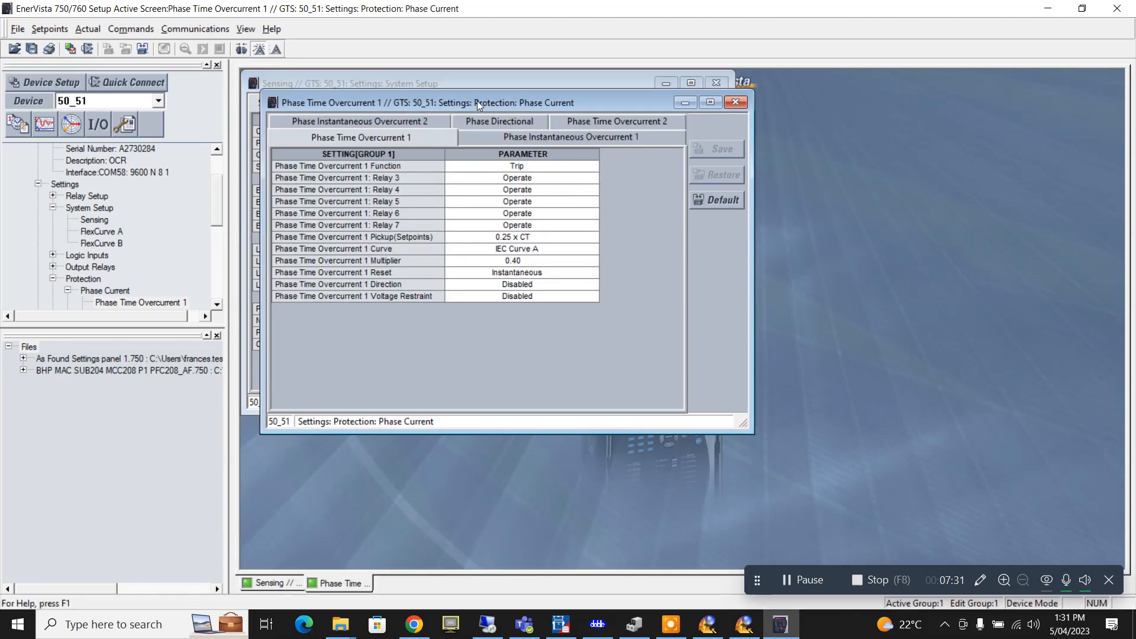
{"action": "left_click_drag", "start_coordinate": [478, 105], "coordinate": [825, 107]}
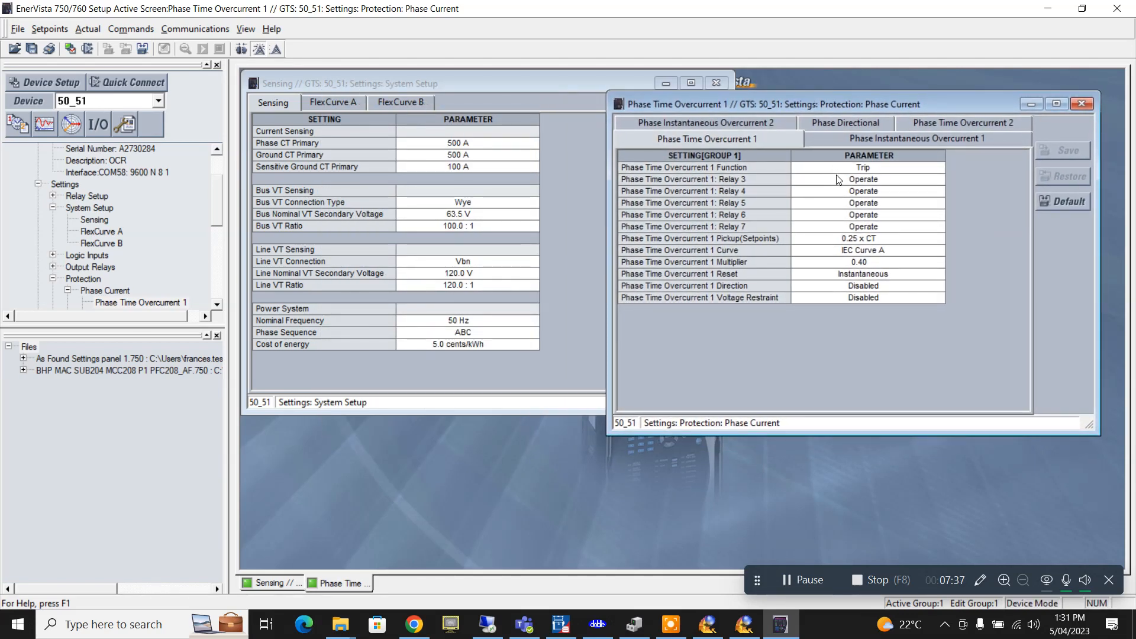
{"action": "left_click", "coordinate": [736, 142]}
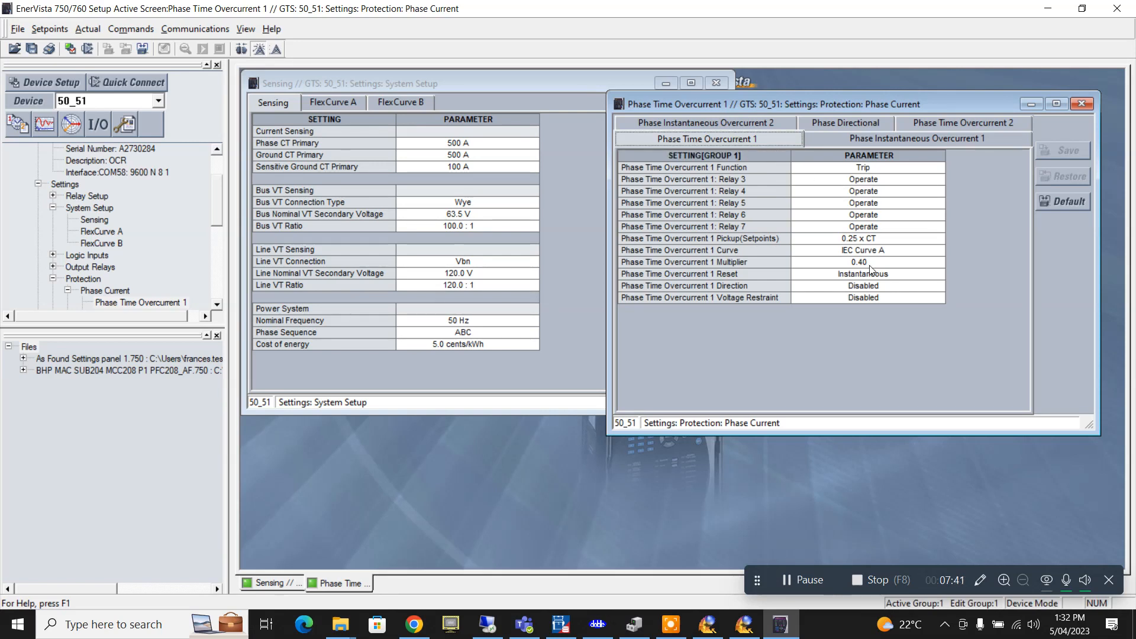
- Review Phase Instantaneous Overcurrent 1 and 2, return to Time Overcurrent 1, and bring Protection Suite forward
{"action": "left_click", "coordinate": [870, 141]}
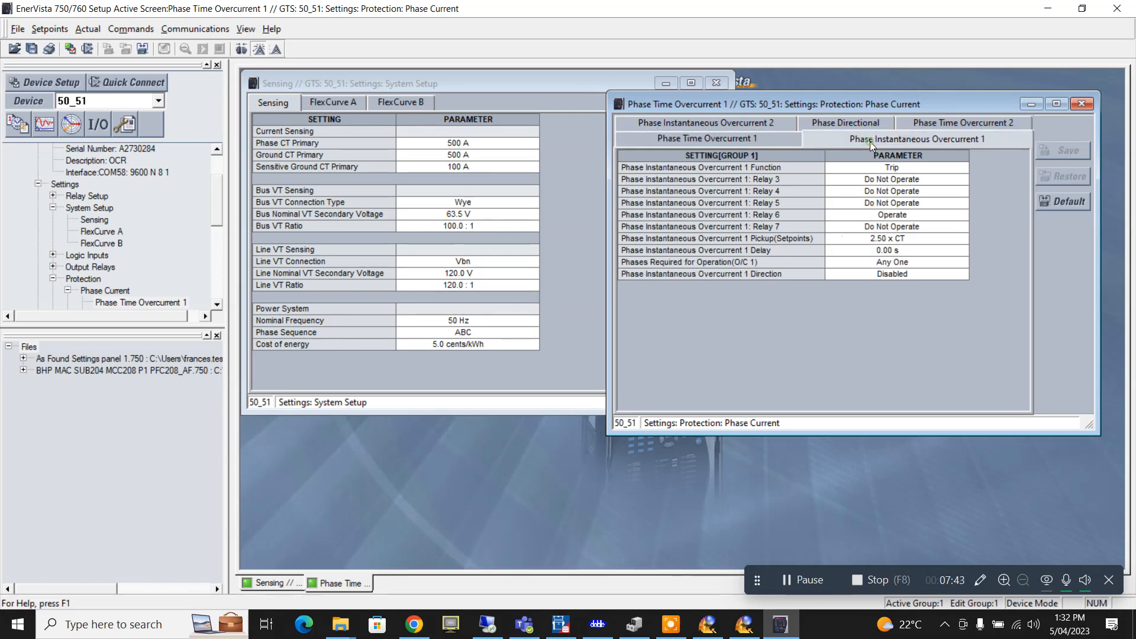
{"action": "left_click", "coordinate": [755, 125]}
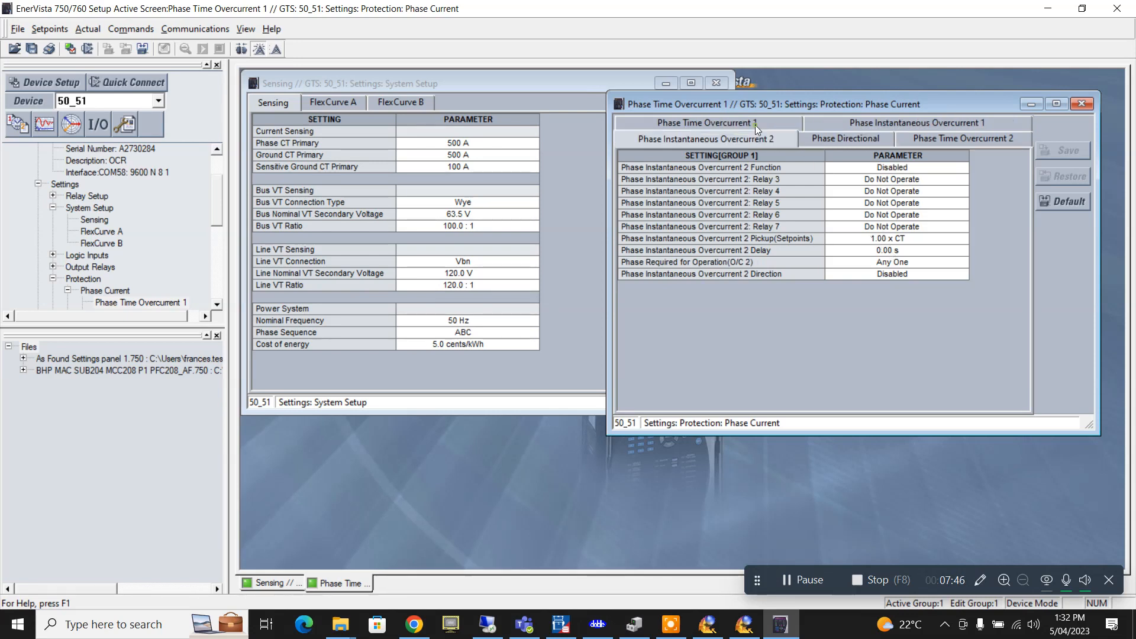
{"action": "left_click", "coordinate": [839, 124]}
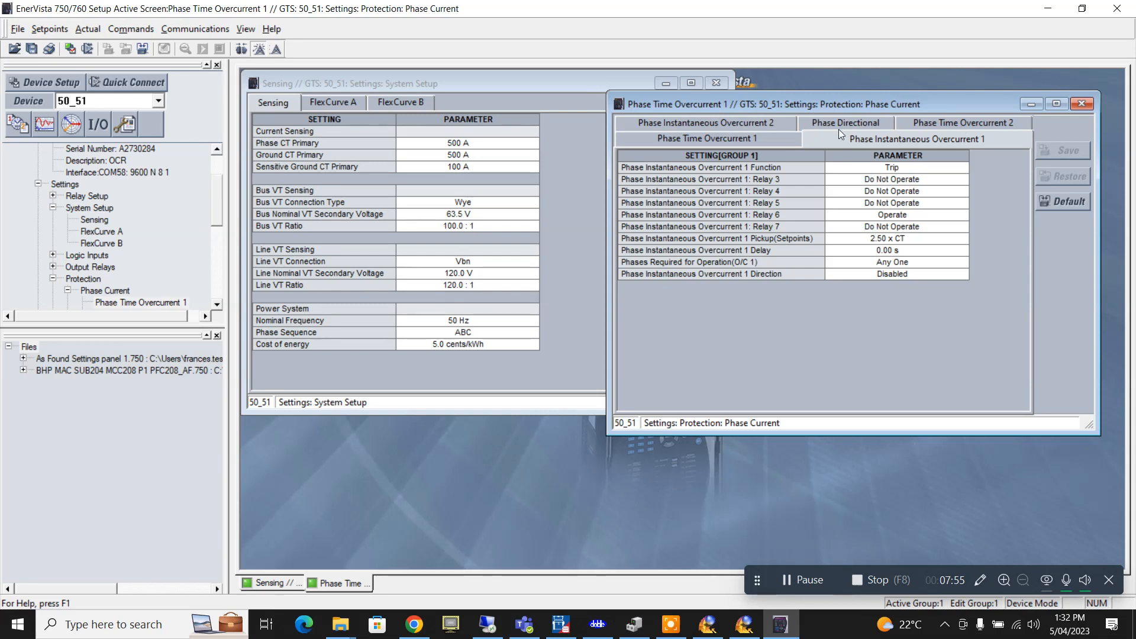
{"action": "left_click", "coordinate": [737, 137]}
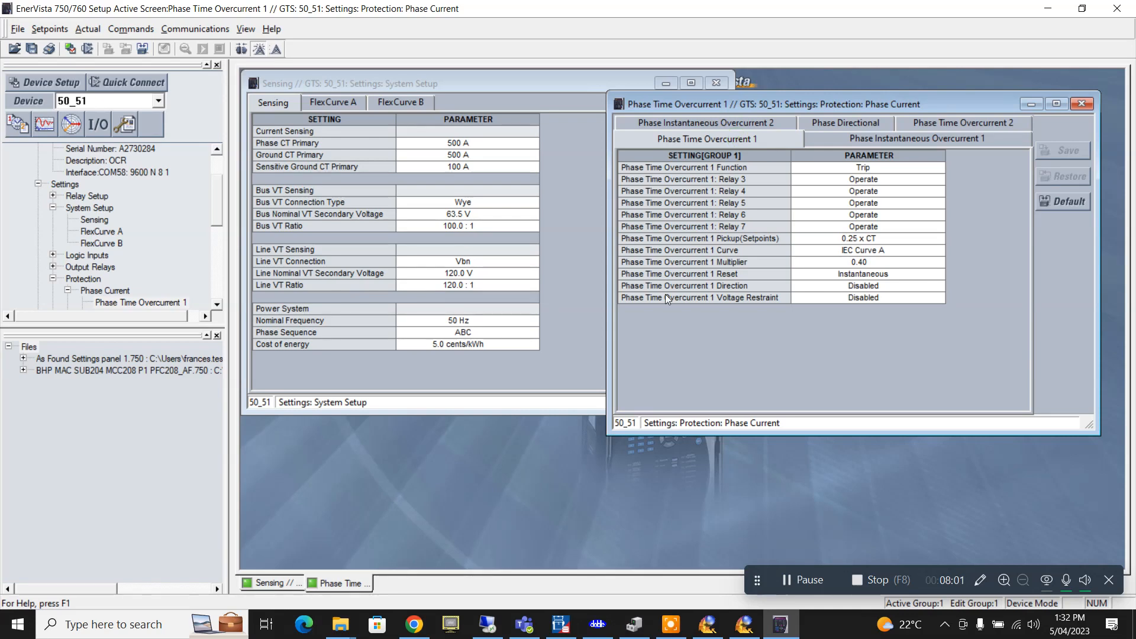
{"action": "left_click_drag", "start_coordinate": [962, 112], "coordinate": [626, 219]}
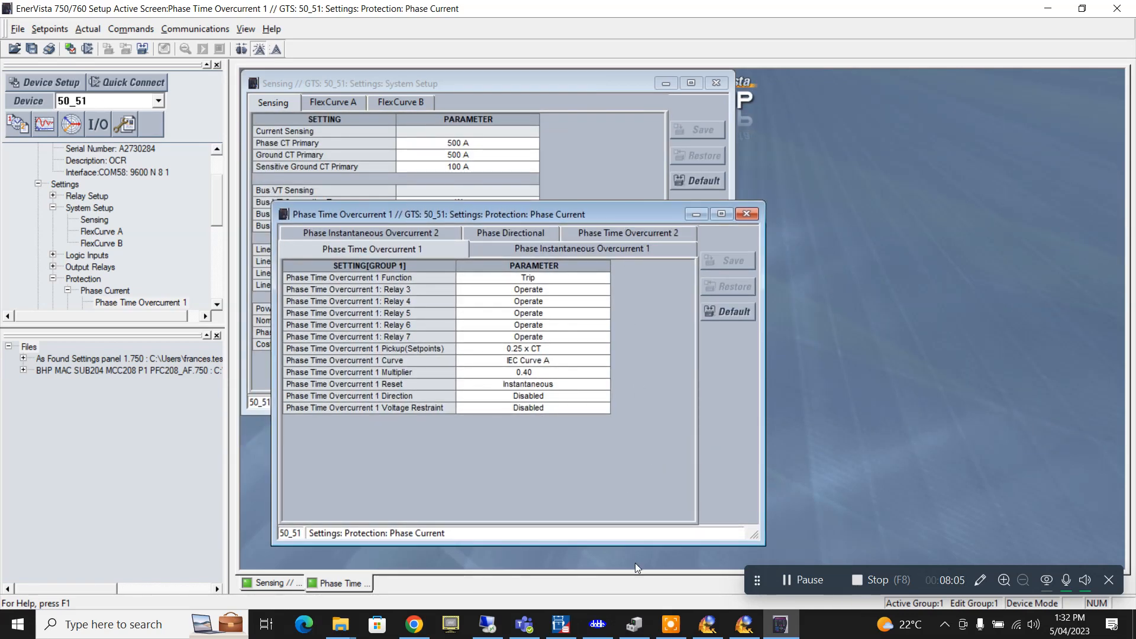
{"action": "left_click", "coordinate": [597, 624]}
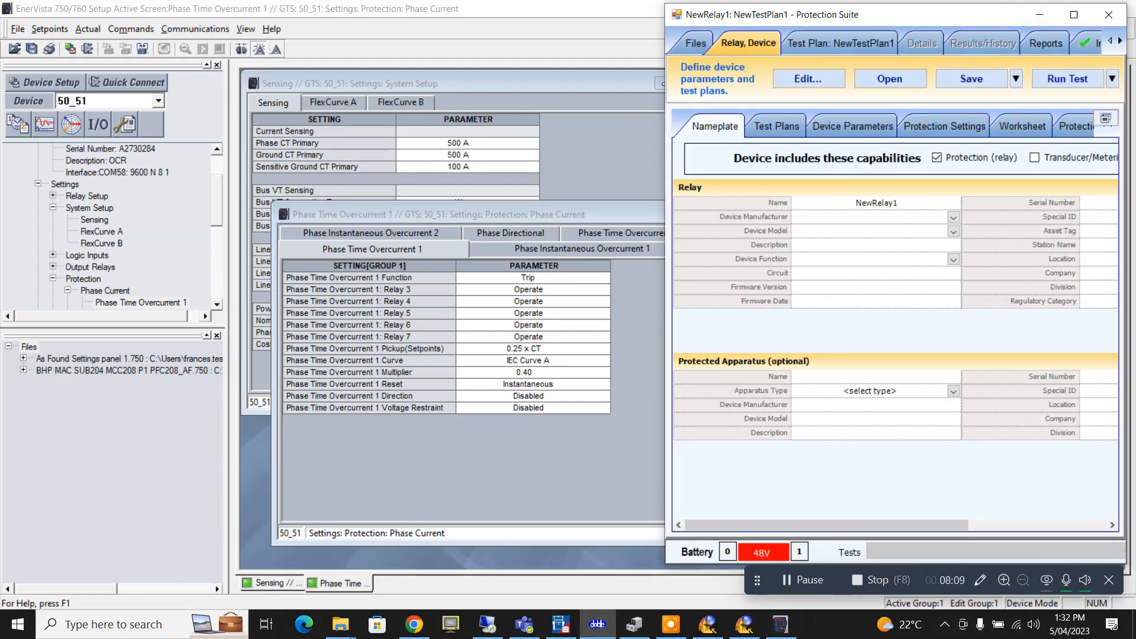
- Maximize Protection Suite and name the relay 'FDR OC'
{"action": "left_click_drag", "start_coordinate": [977, 15], "coordinate": [830, 20]}
{"action": "double_click", "coordinate": [921, 24]}
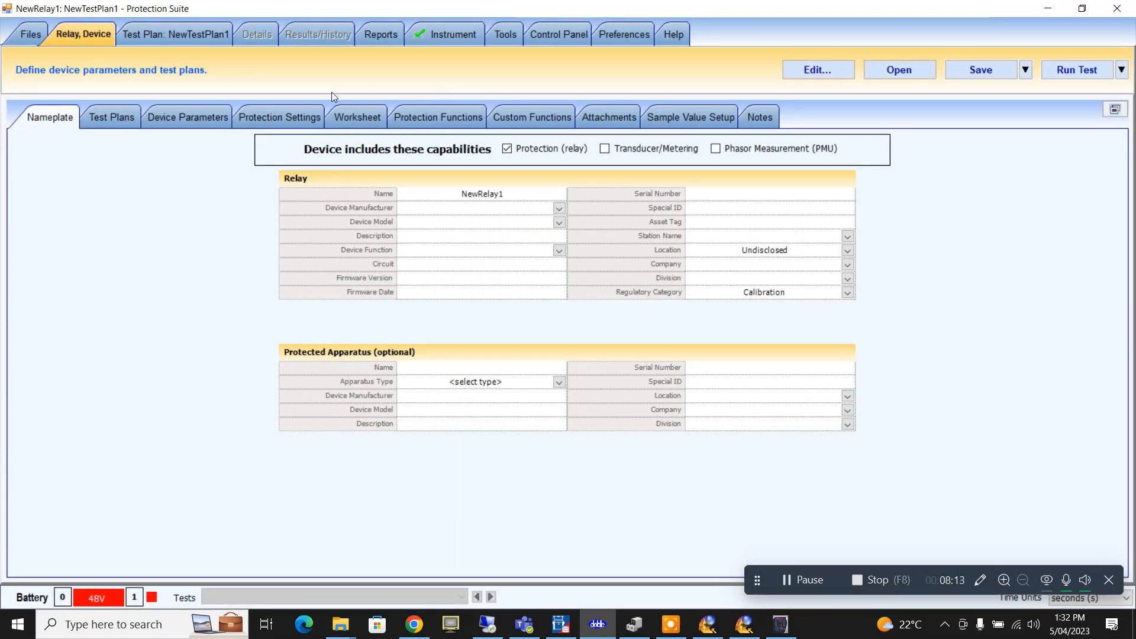
{"action": "left_click", "coordinate": [472, 195]}
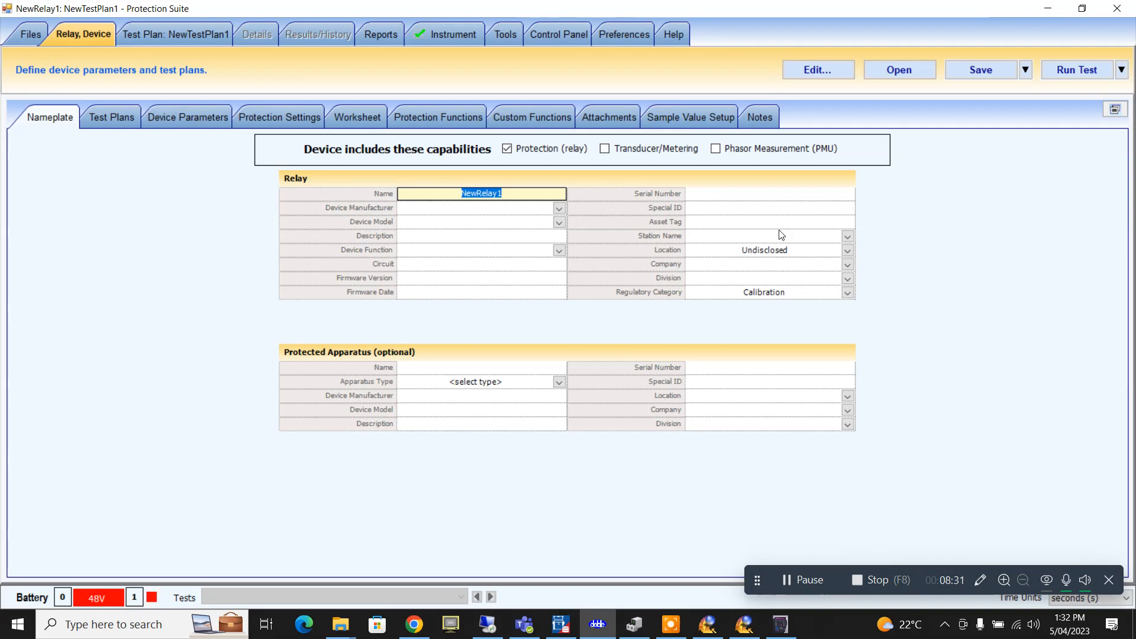
{"action": "type", "text": "FD"}
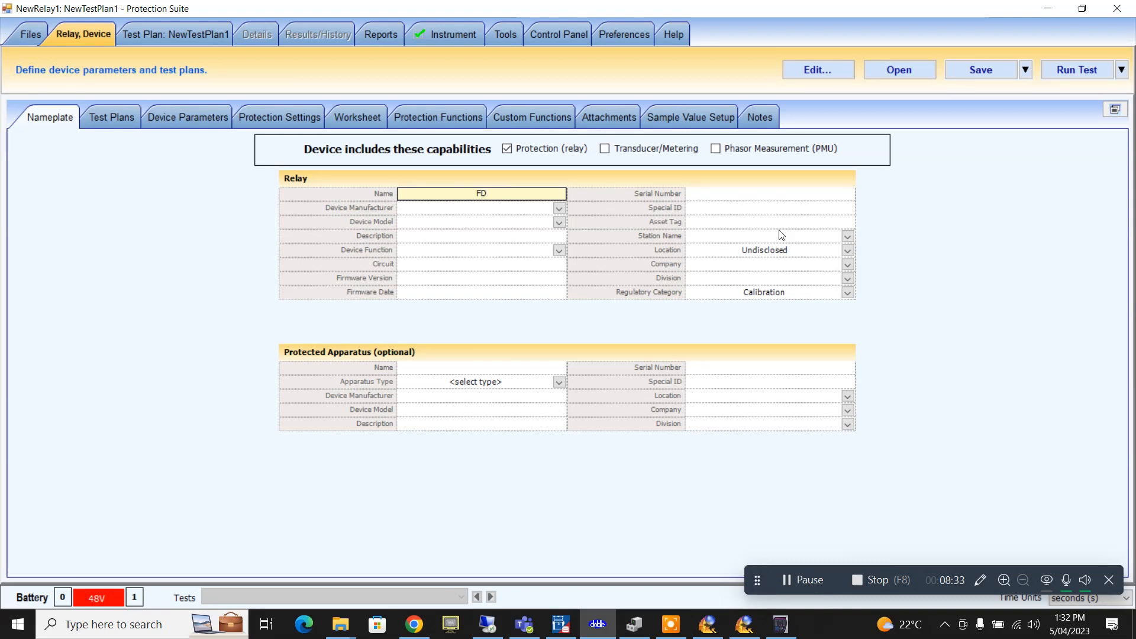
{"action": "type", "text": "R OC"}
- Set manufacturer GE, model GE750 and description 'FDR Protection', then show the Report Selector
{"action": "left_click", "coordinate": [559, 209]}
{"action": "left_click", "coordinate": [524, 228]}
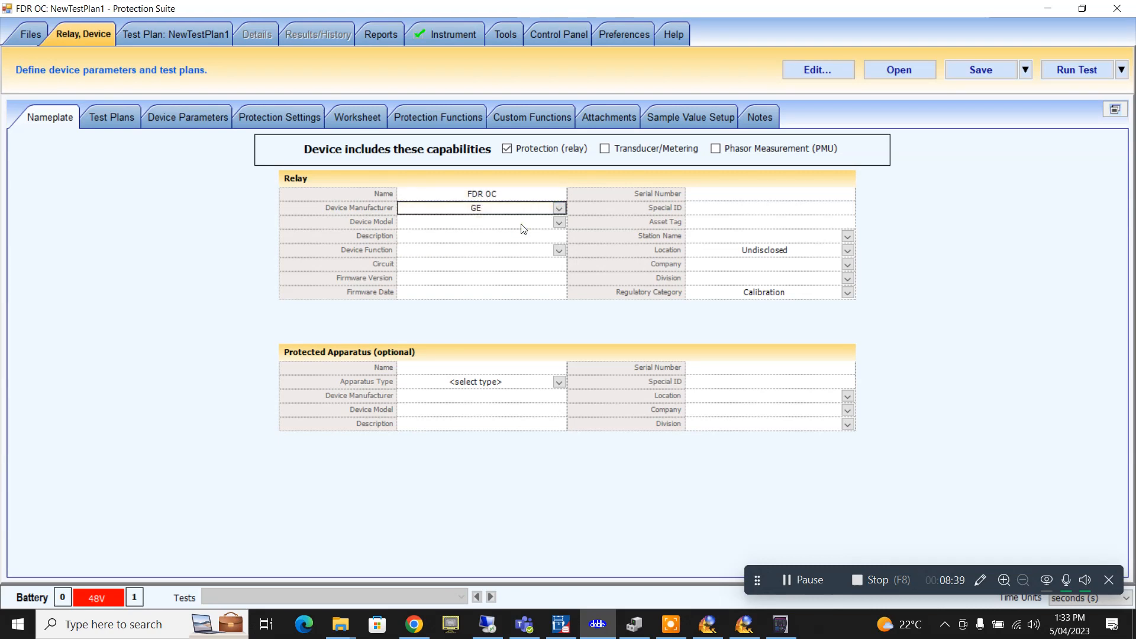
{"action": "left_click", "coordinate": [523, 228]}
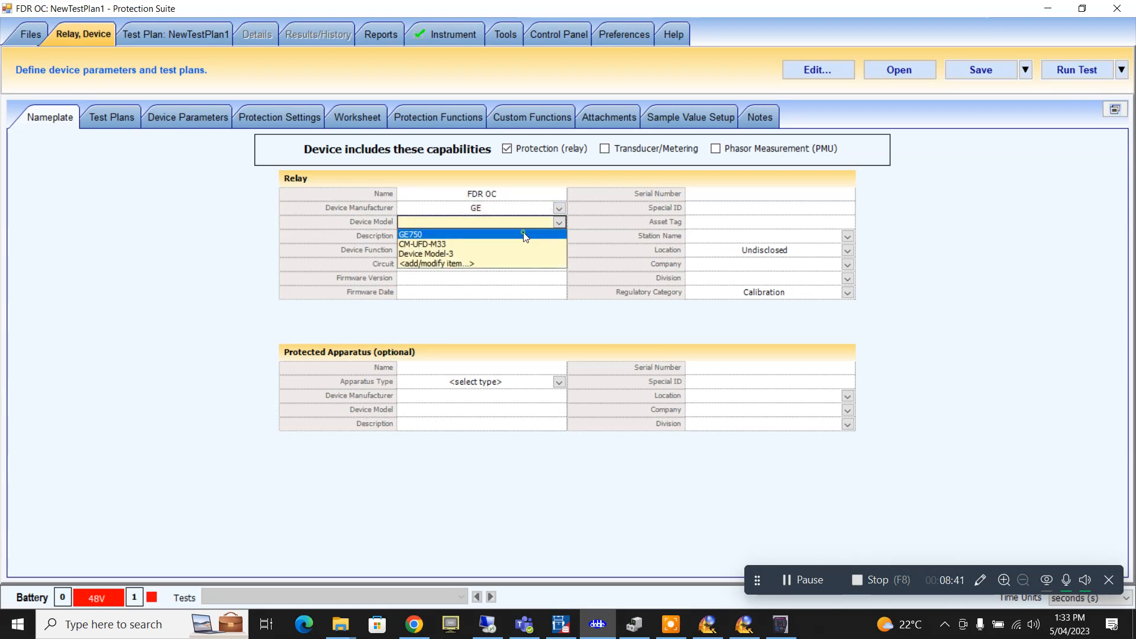
{"action": "left_click", "coordinate": [525, 235]}
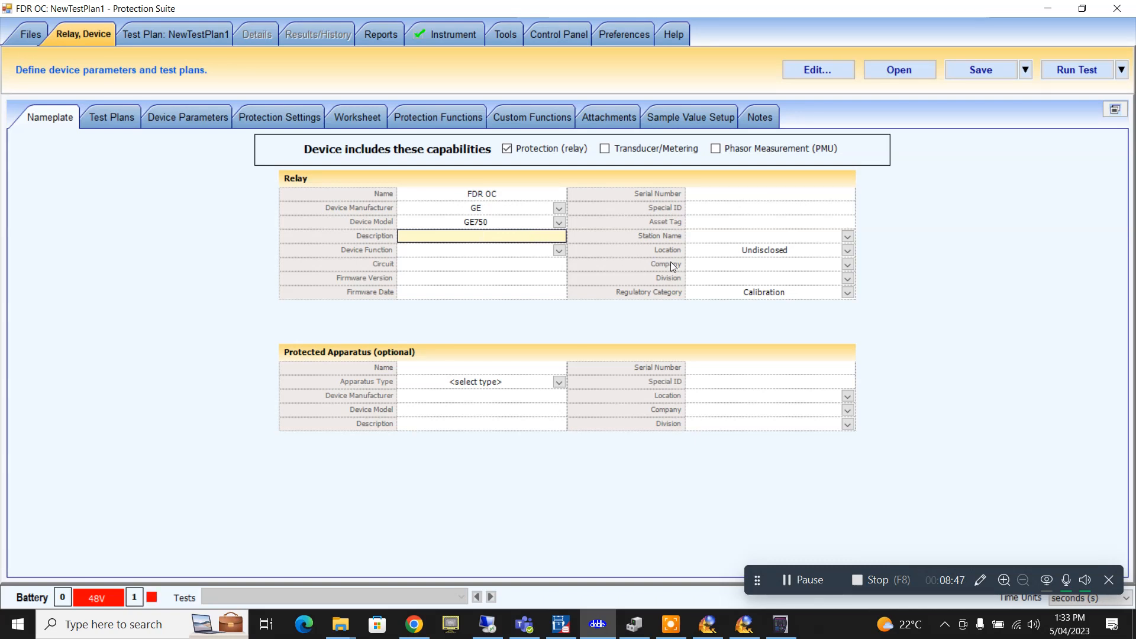
{"action": "type", "text": "DR Protection"}
{"action": "left_click", "coordinate": [516, 253]}
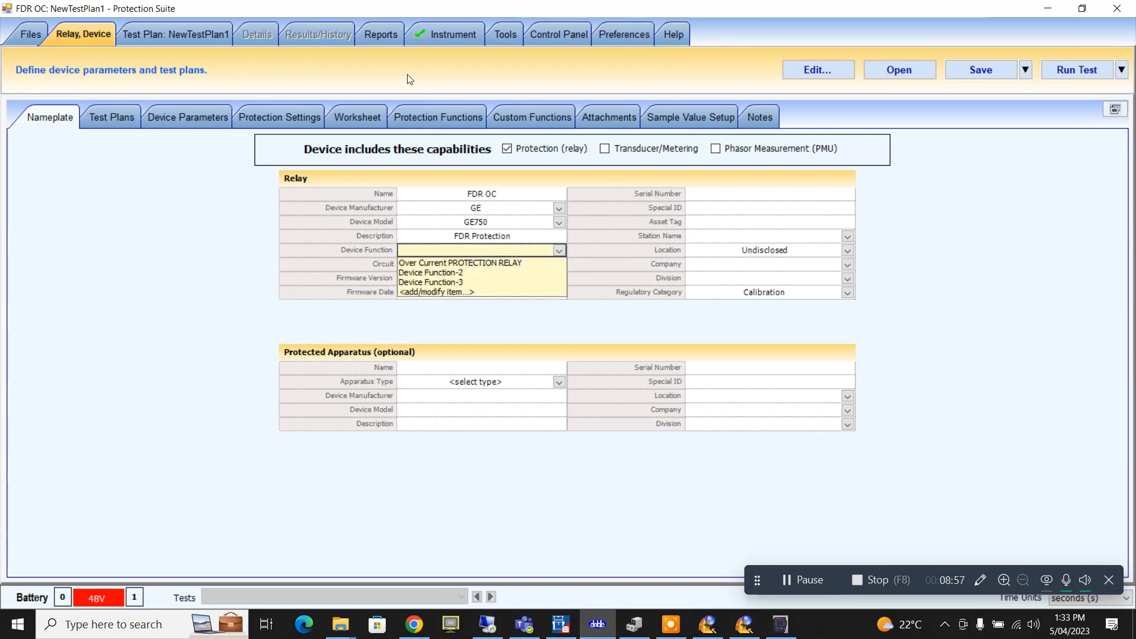
{"action": "left_click", "coordinate": [389, 37]}
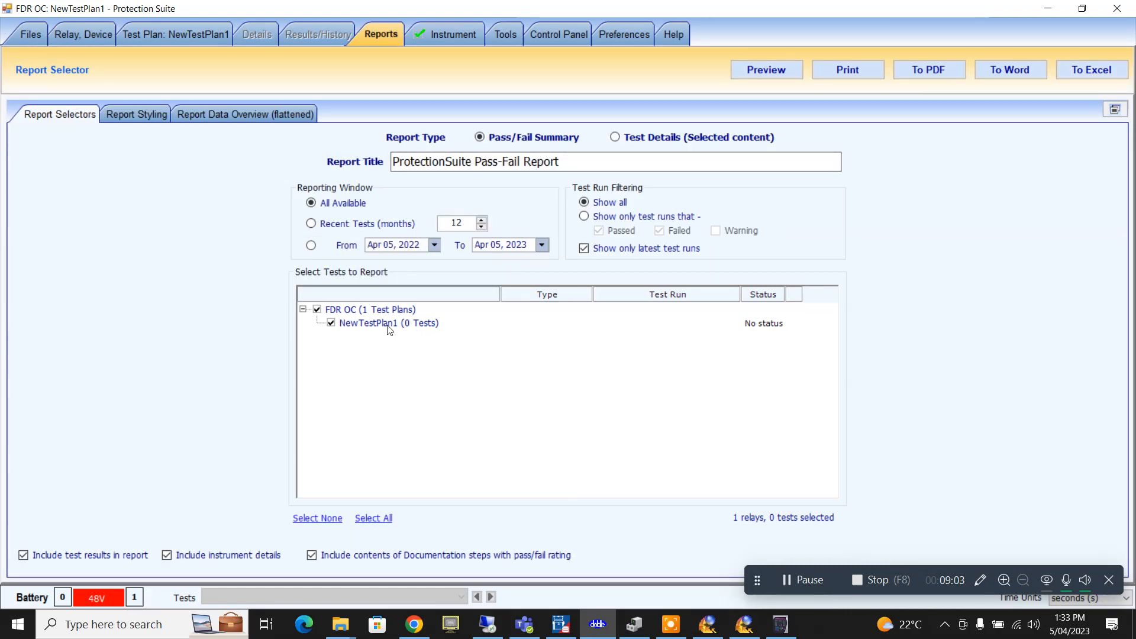
- Set the device function to Over Current PROTECTION RELAY and circuit to 'panel 1'
{"action": "left_click", "coordinate": [193, 36]}
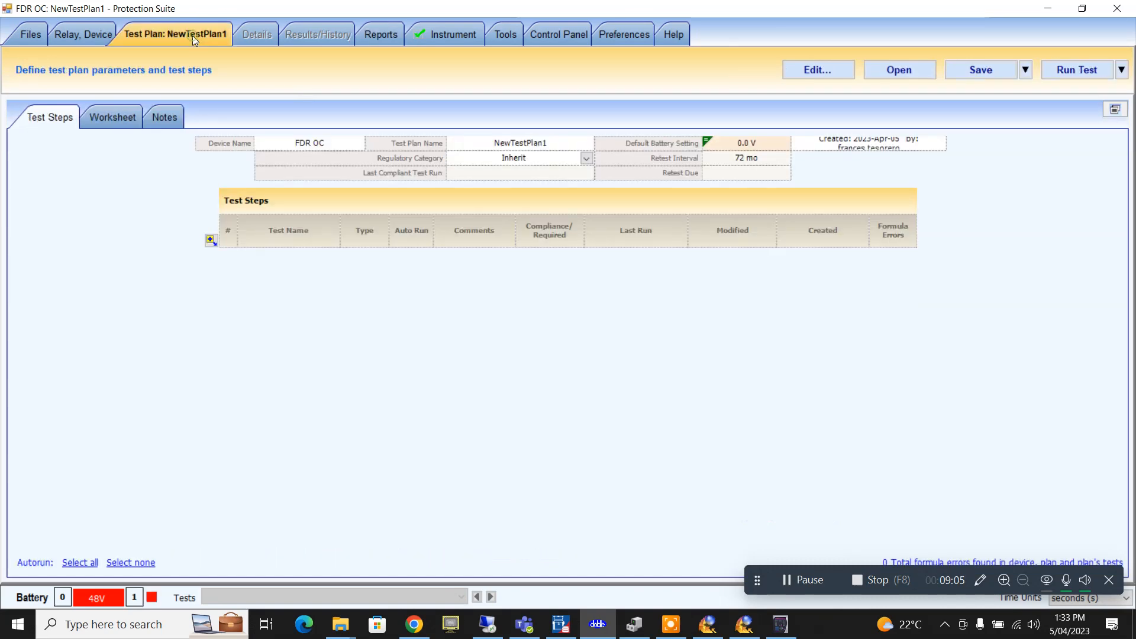
{"action": "left_click", "coordinate": [100, 37]}
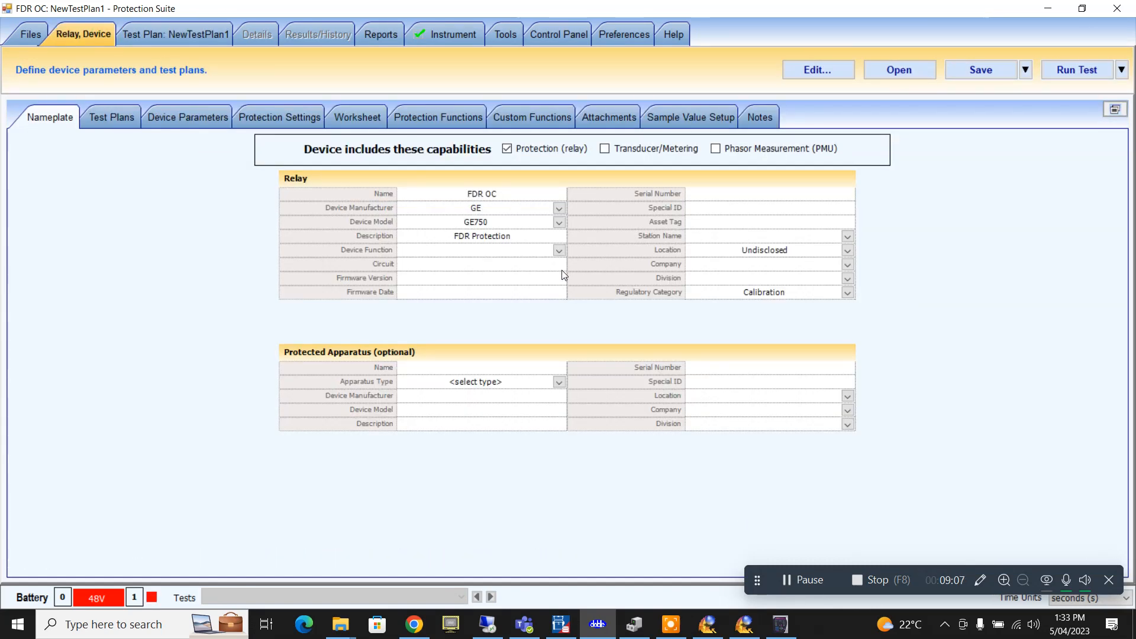
{"action": "left_click", "coordinate": [559, 250]}
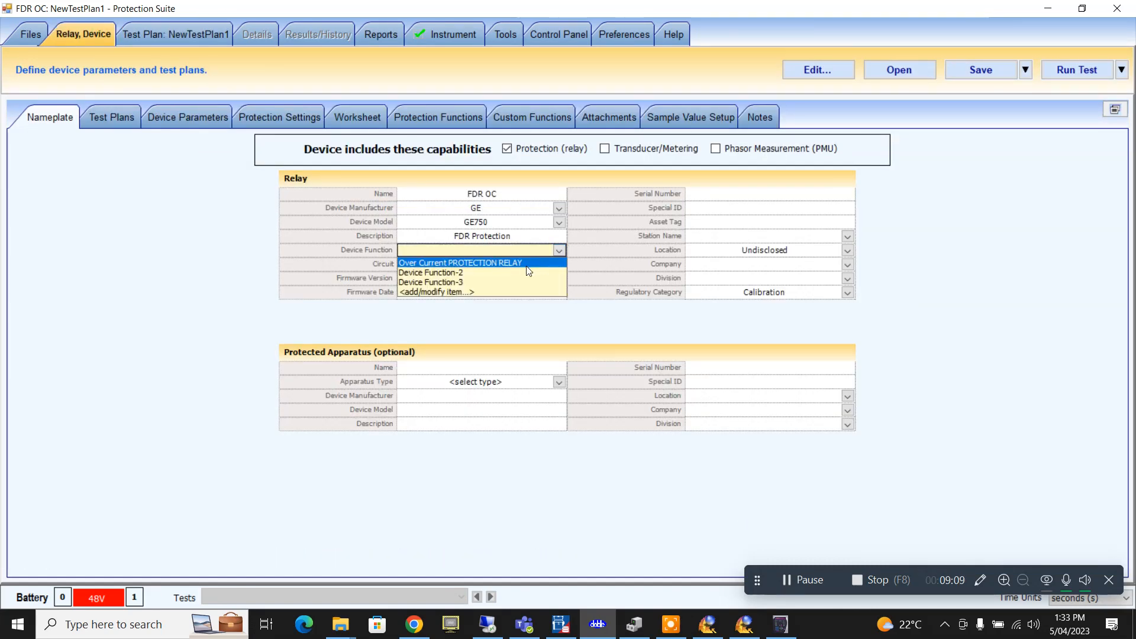
{"action": "left_click", "coordinate": [529, 263]}
{"action": "left_click", "coordinate": [537, 265]}
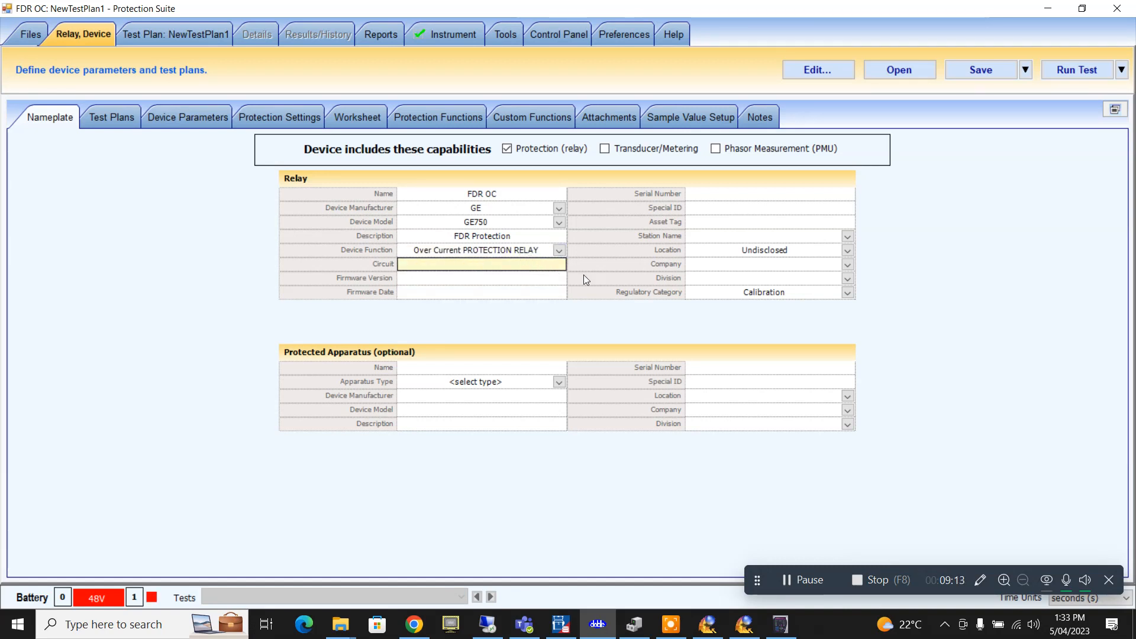
{"action": "type", "text": "panel 1"}
- Enter serial 'ertyui345678', Special ID 'F' and Asset Tag 'FDR 1'
{"action": "left_click", "coordinate": [782, 195]}
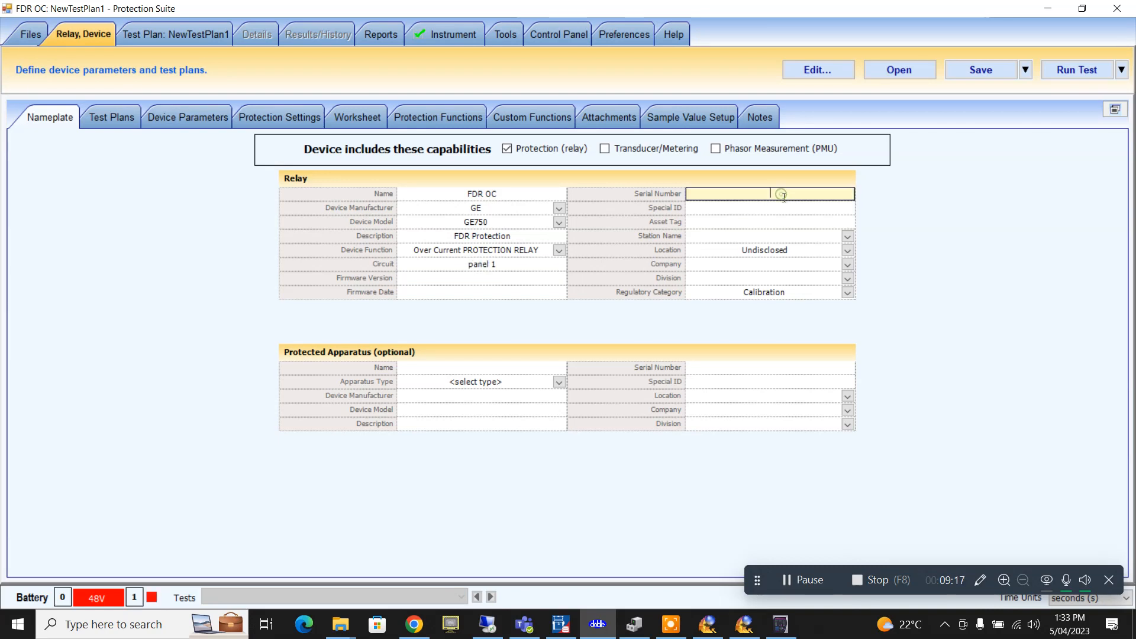
{"action": "type", "text": "ertyui345678"}
{"action": "left_click", "coordinate": [788, 208]}
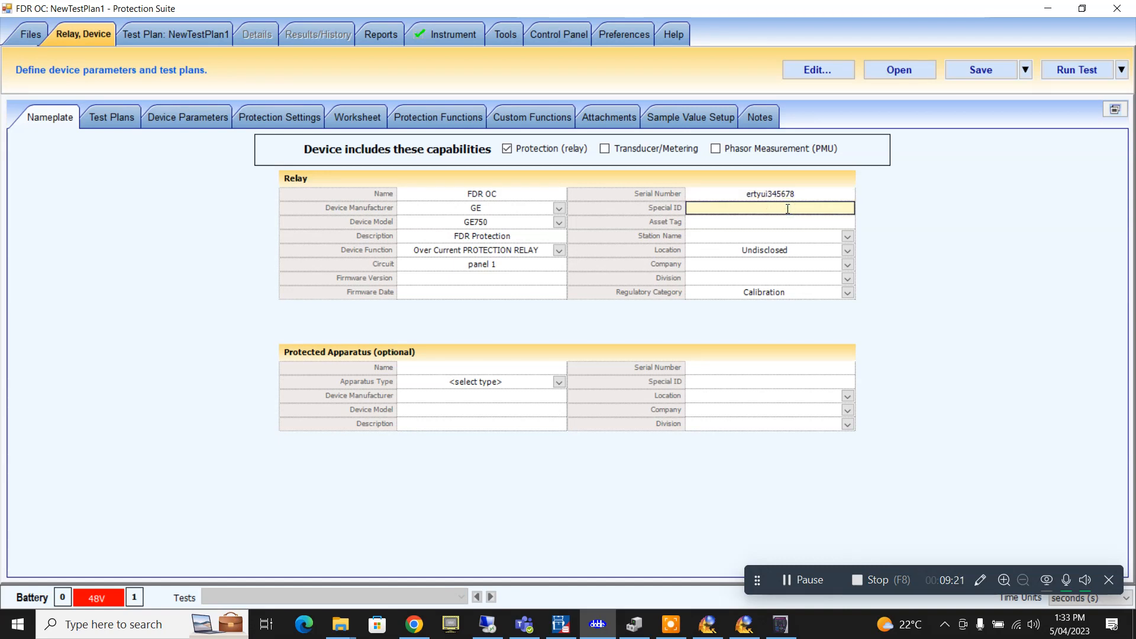
{"action": "type", "text": "F1"}
{"action": "left_click", "coordinate": [793, 224]}
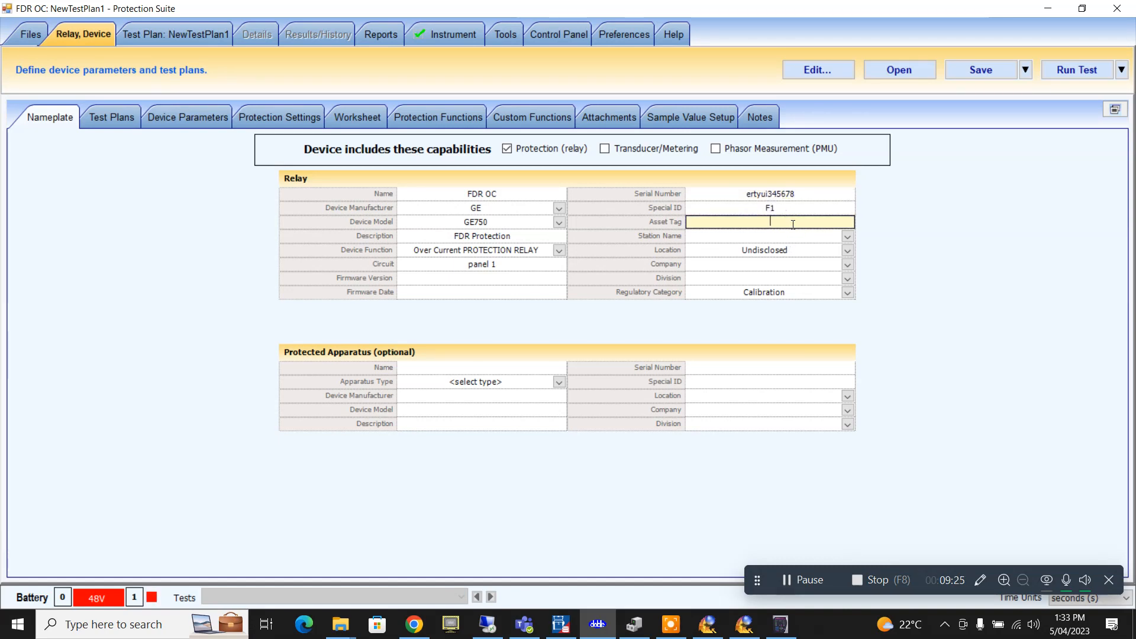
{"action": "type", "text": "FDR 1"}
- Choose station Protection Room and location GE Mumbida Switchyard
{"action": "left_click", "coordinate": [849, 237]}
{"action": "left_click", "coordinate": [809, 249]}
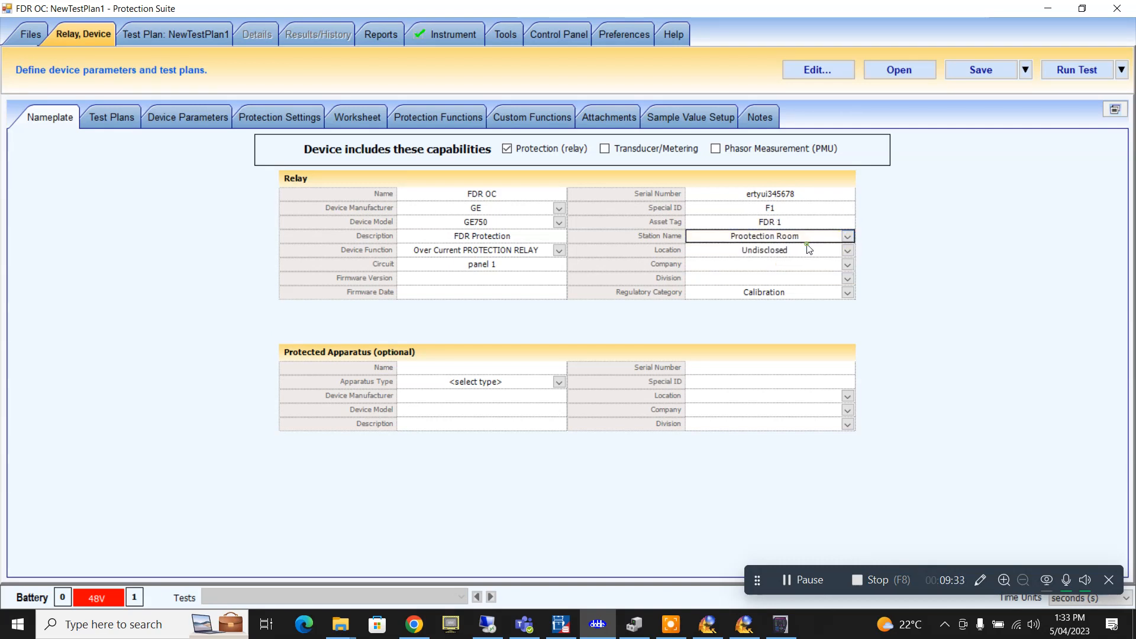
{"action": "left_click", "coordinate": [847, 253]}
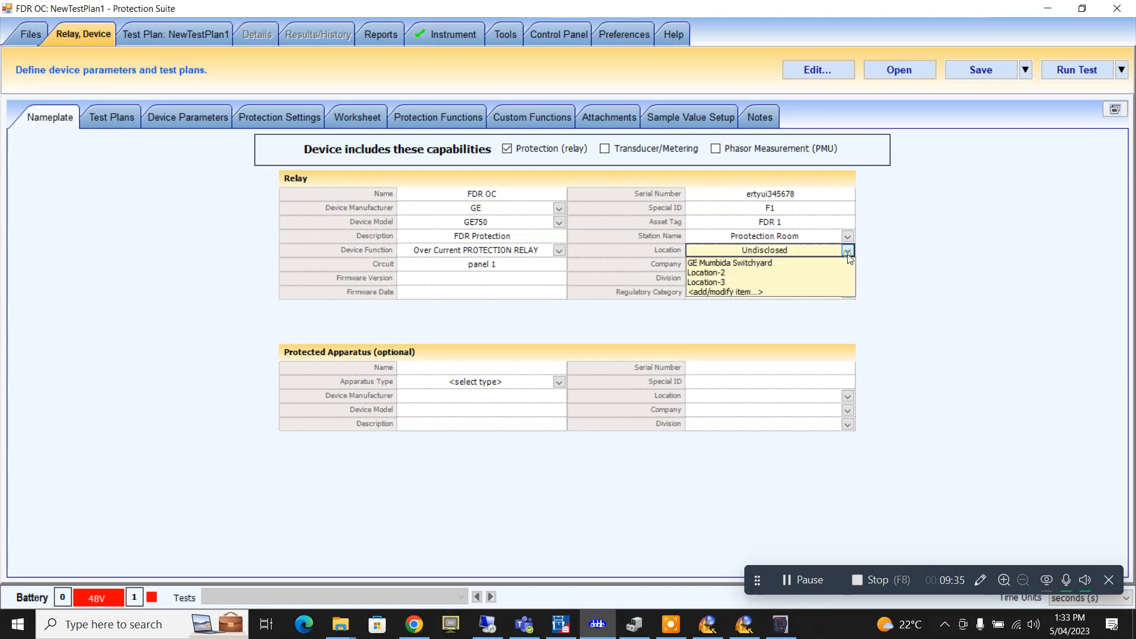
{"action": "left_click", "coordinate": [802, 262]}
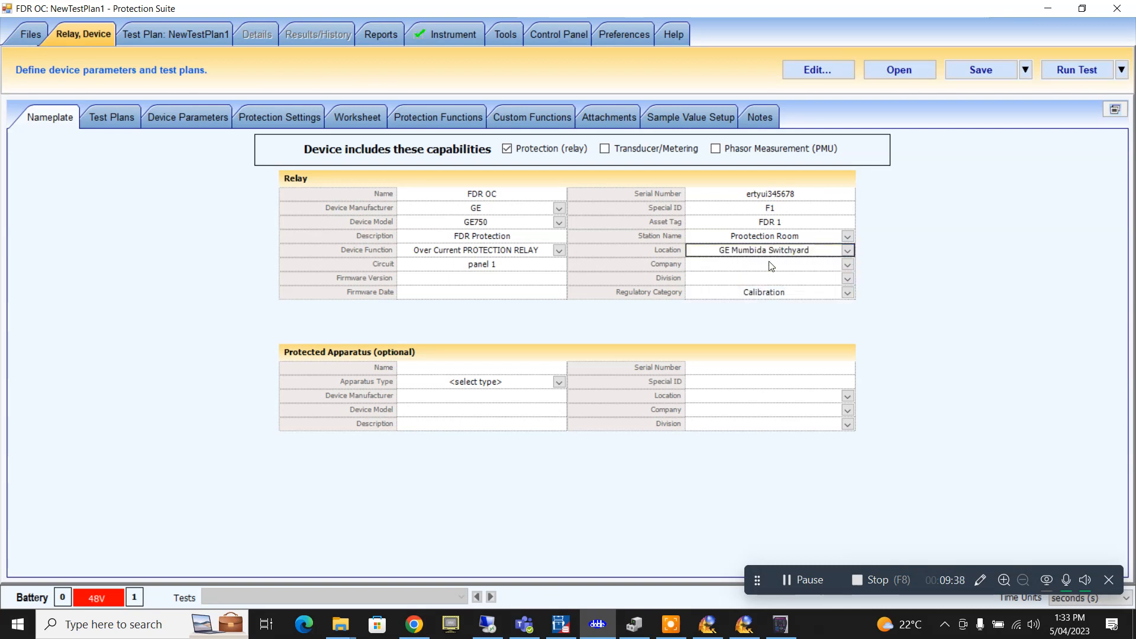
- Add BHP as the relay's company and show its test plan list
{"action": "left_click", "coordinate": [848, 265]}
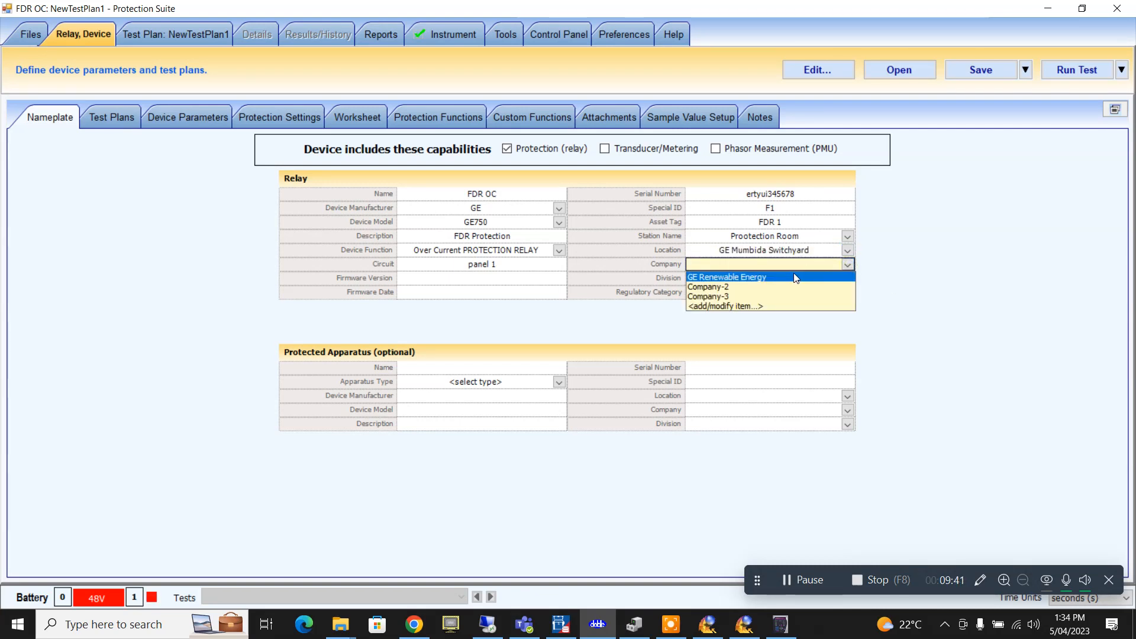
{"action": "left_click", "coordinate": [791, 306]}
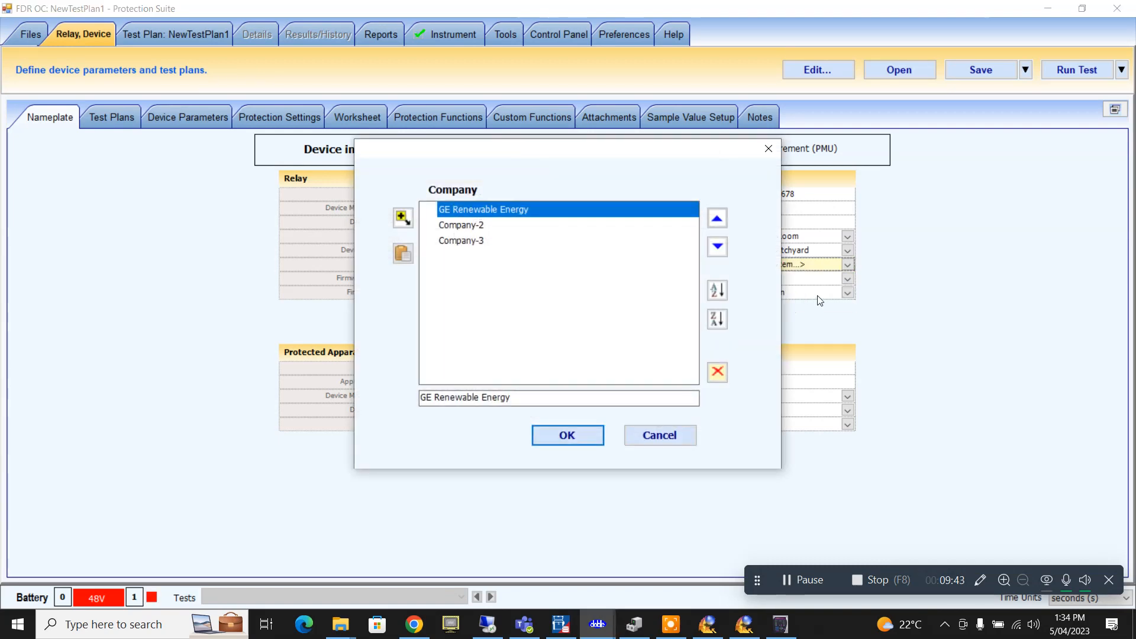
{"action": "triple_click", "coordinate": [506, 393]}
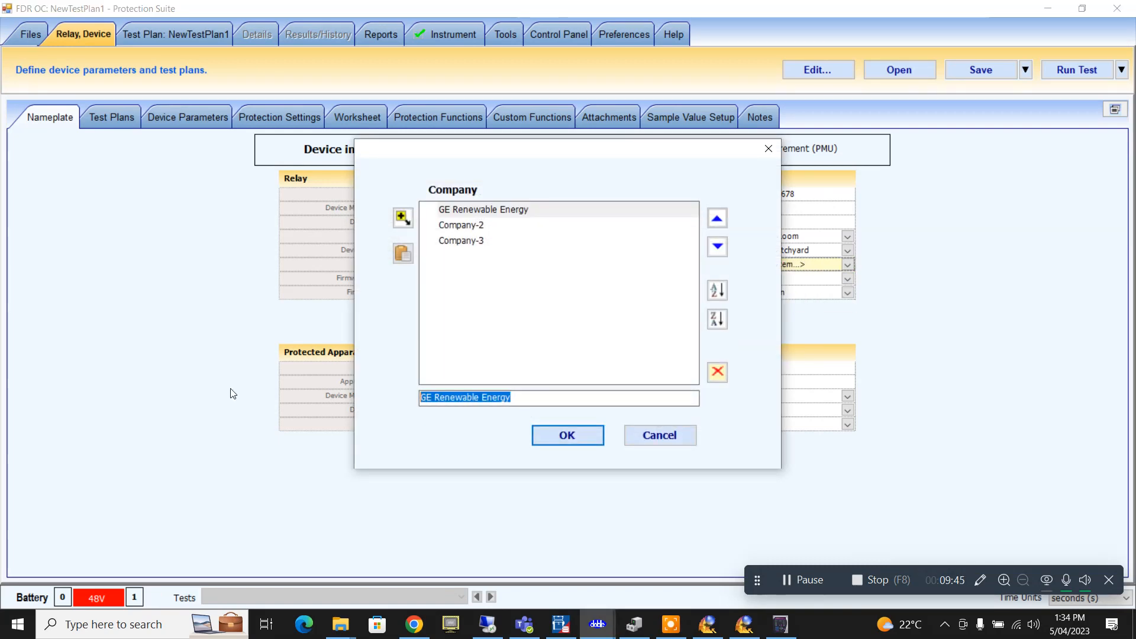
{"action": "type", "text": "BHP"}
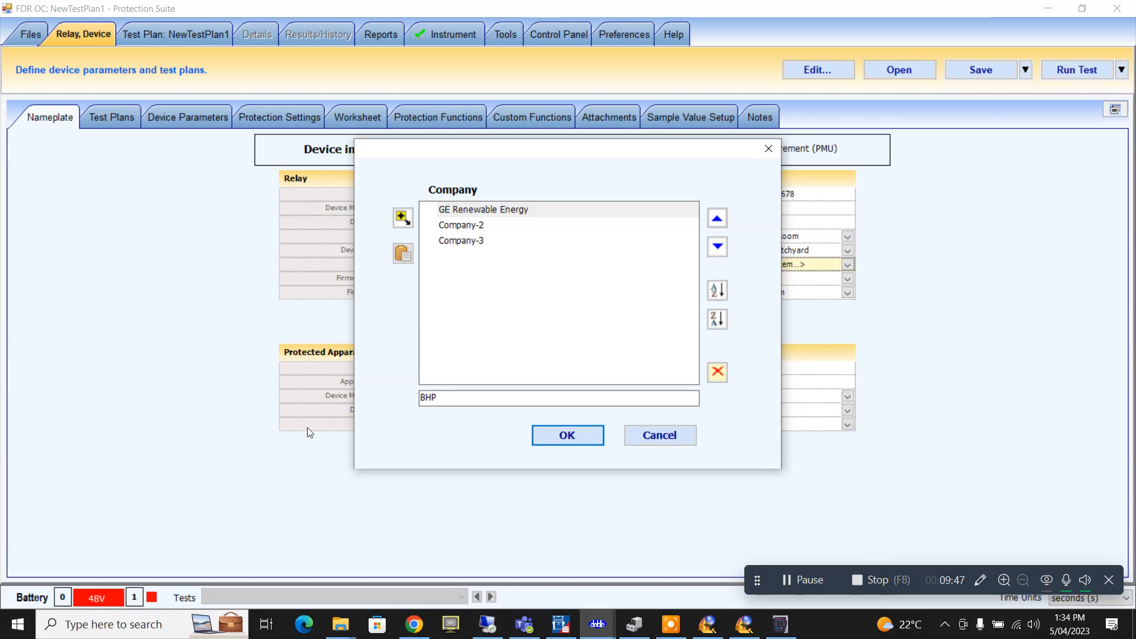
{"action": "left_click", "coordinate": [566, 436]}
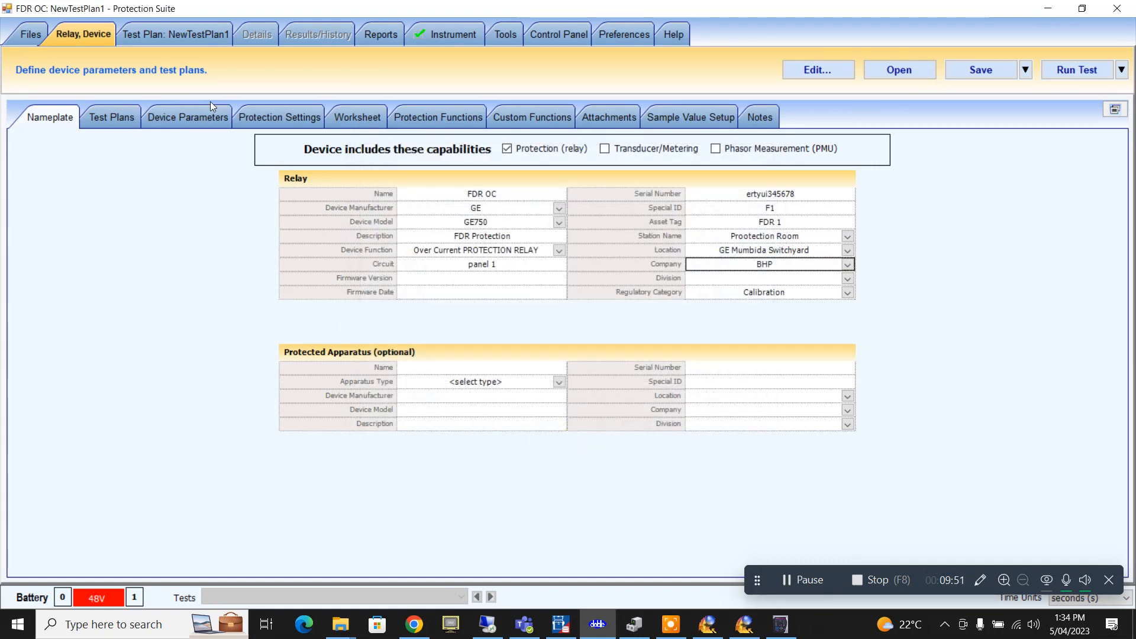
{"action": "left_click", "coordinate": [53, 120]}
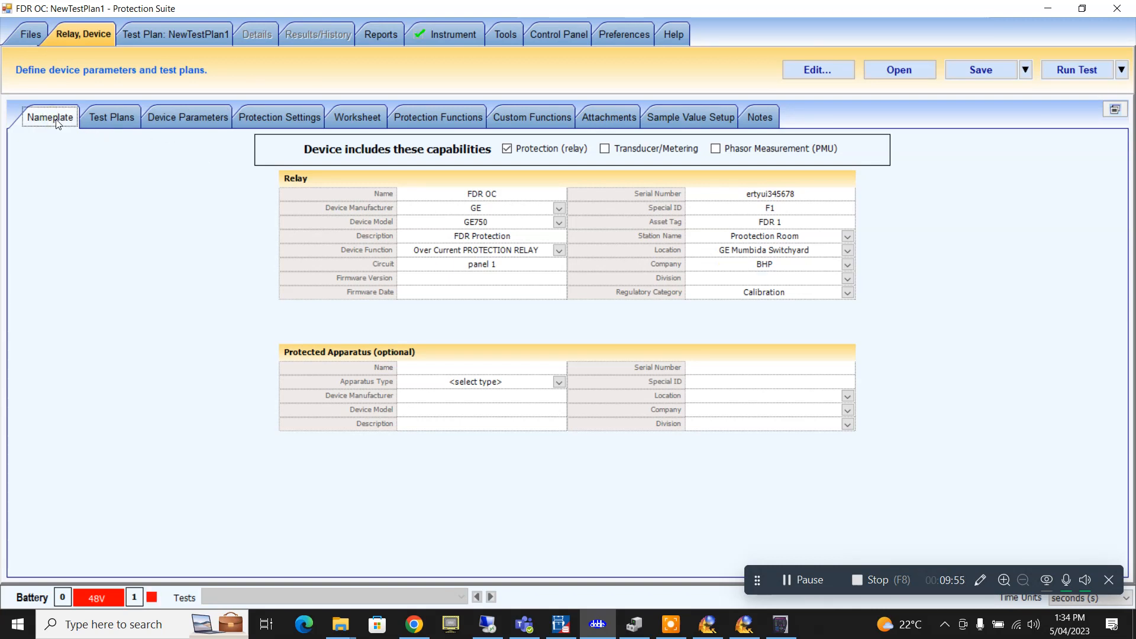
{"action": "left_click", "coordinate": [107, 119]}
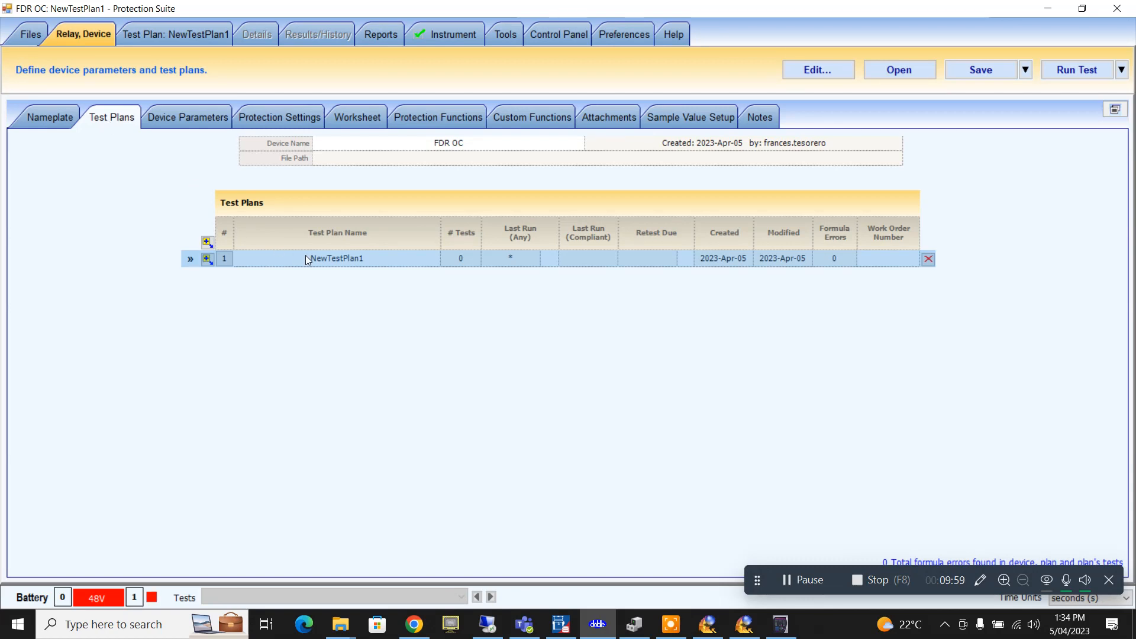
- Set the system reference frequency to 50 Hz in Device Parameters
{"action": "left_click", "coordinate": [185, 119]}
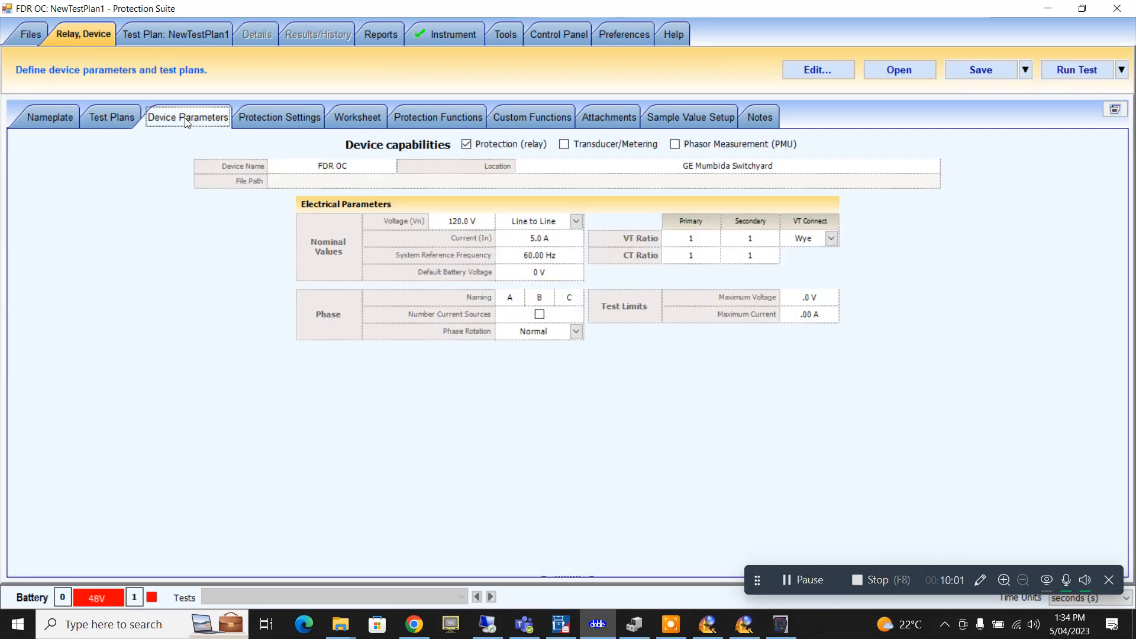
{"action": "left_click", "coordinate": [544, 241]}
{"action": "type", "text": "1"}
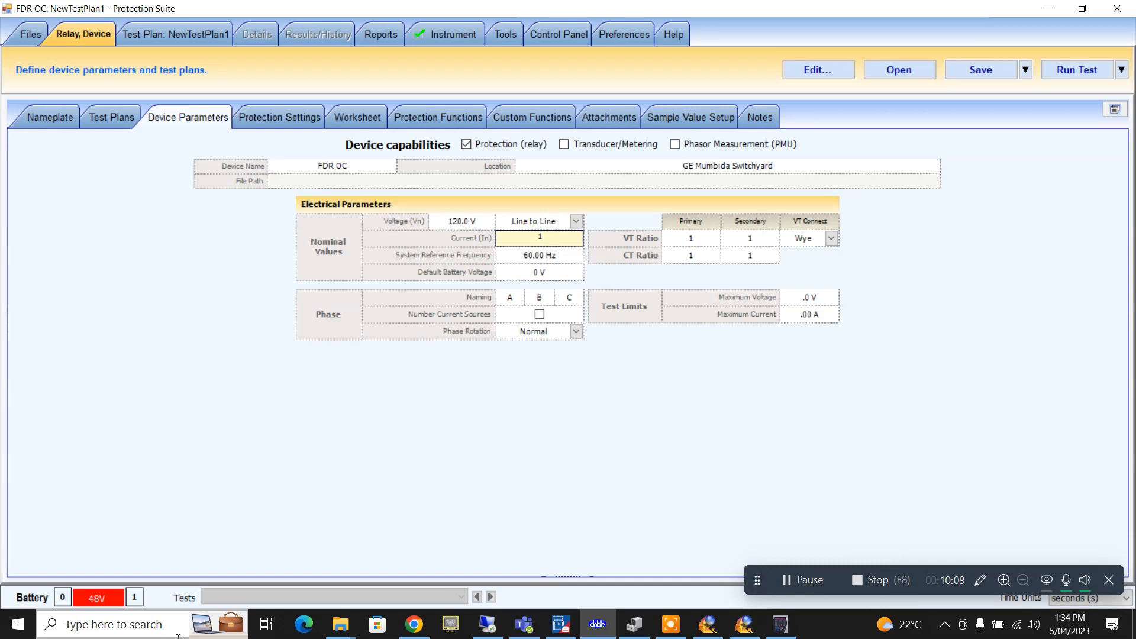
{"action": "key", "text": "BackSpace"}
{"action": "left_click", "coordinate": [556, 259]}
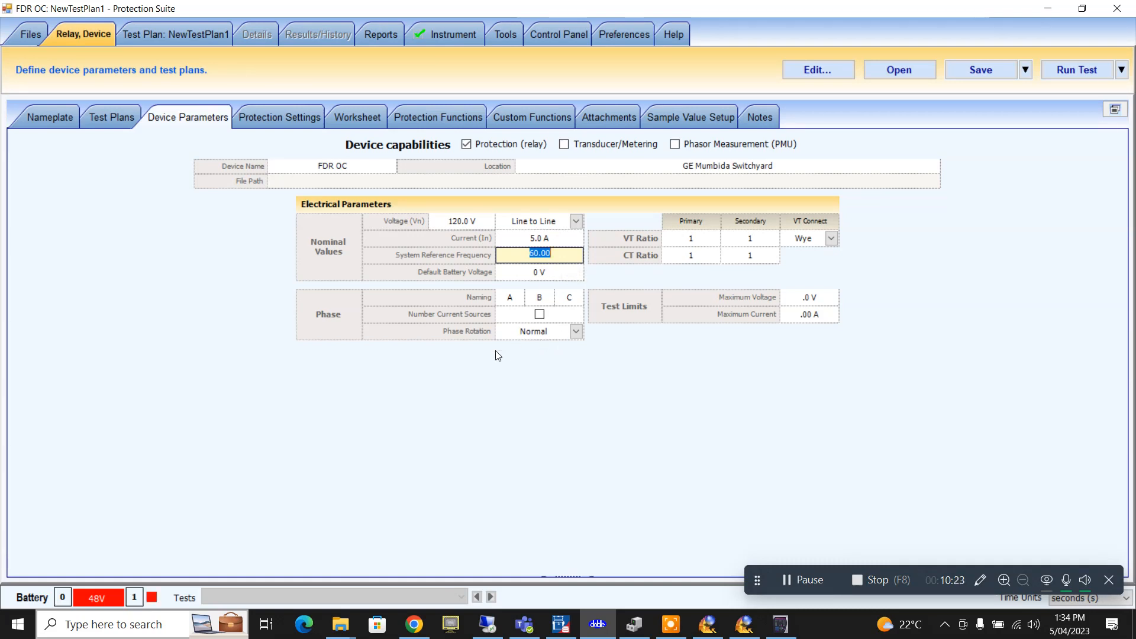
{"action": "type", "text": "50"}
{"action": "left_click", "coordinate": [532, 271]}
{"action": "left_click", "coordinate": [560, 252]}
- Set maximum test voltage to 200 V and maximum current to 30 A
{"action": "left_click", "coordinate": [802, 300]}
{"action": "type", "text": "20"}
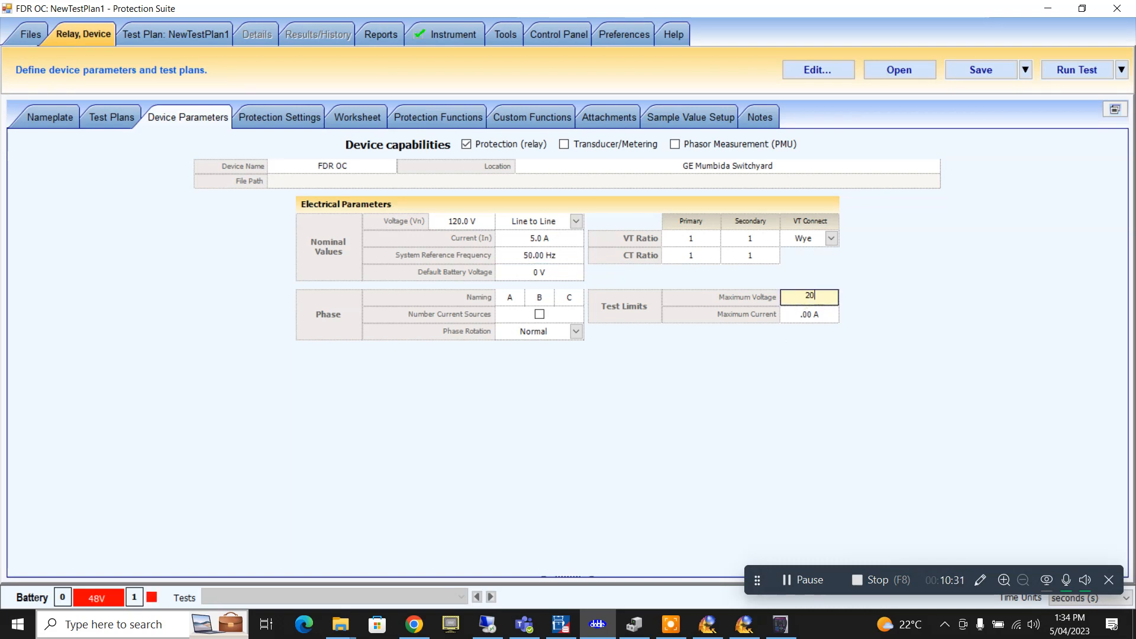
{"action": "type", "text": "0"}
{"action": "left_click", "coordinate": [786, 320]}
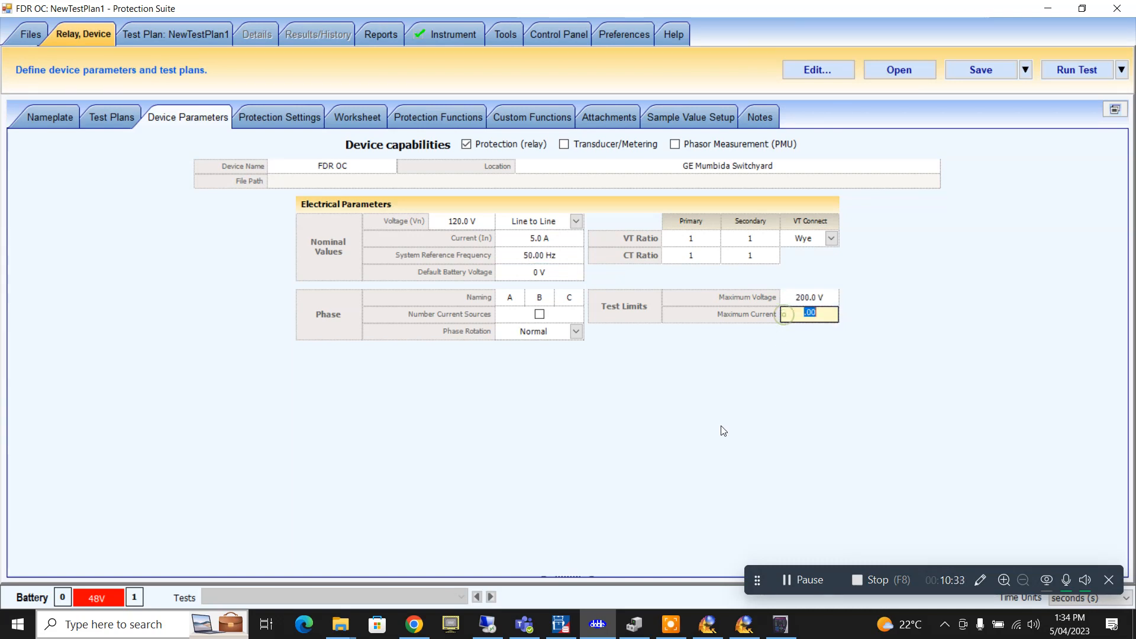
{"action": "type", "text": "30"}
{"action": "left_click", "coordinate": [817, 296]}
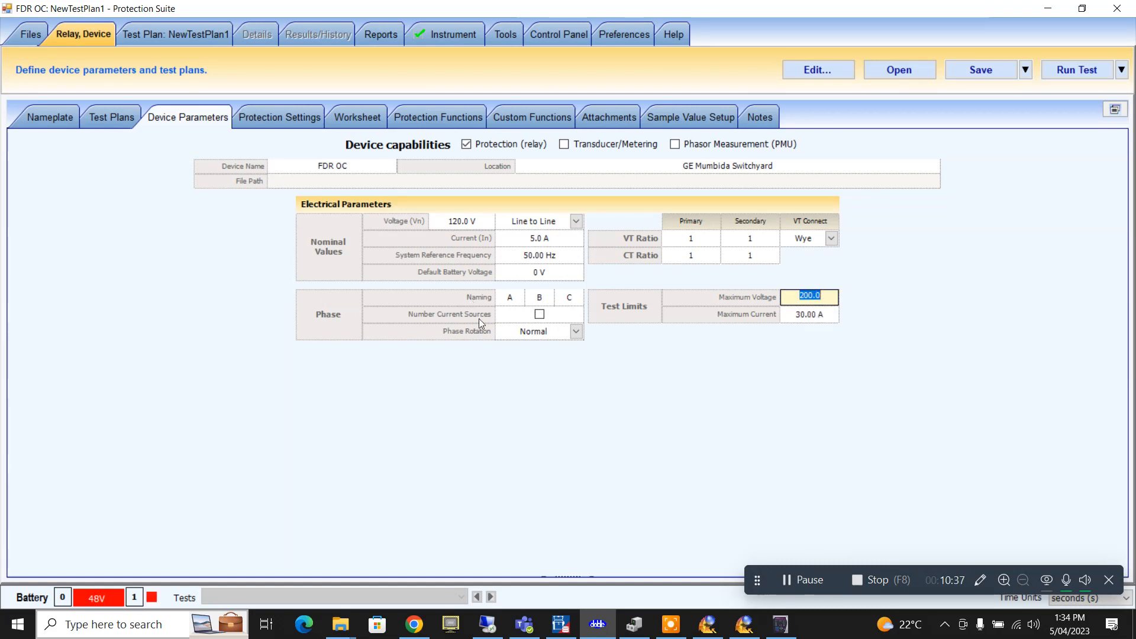
{"action": "left_click", "coordinate": [270, 122]}
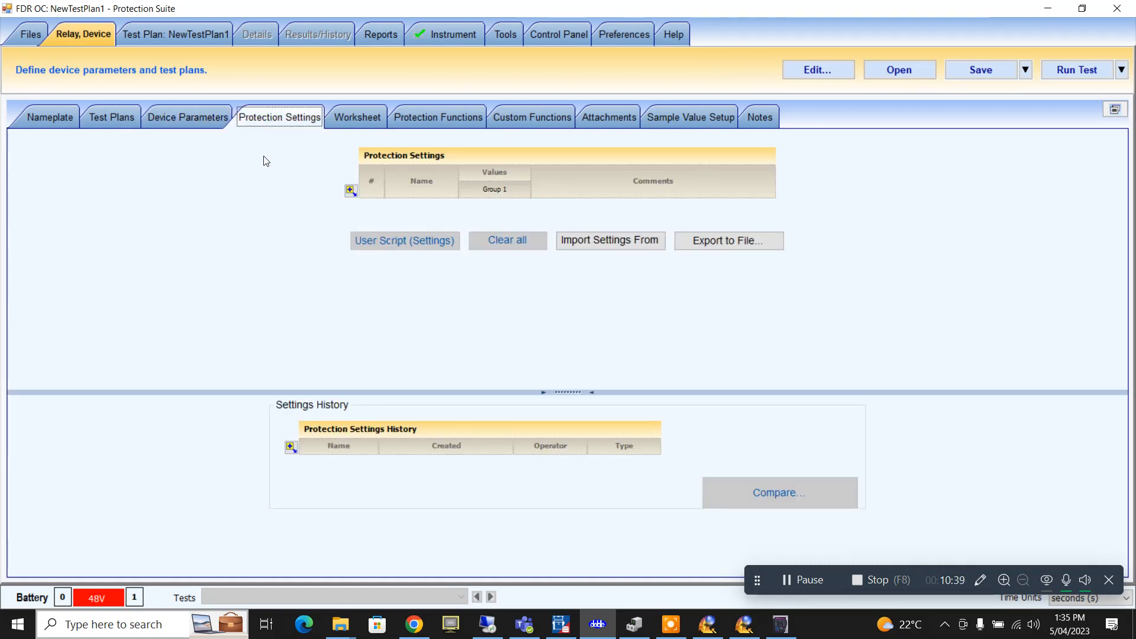
- Add three rows to the Protection Settings grid
{"action": "left_click", "coordinate": [350, 190]}
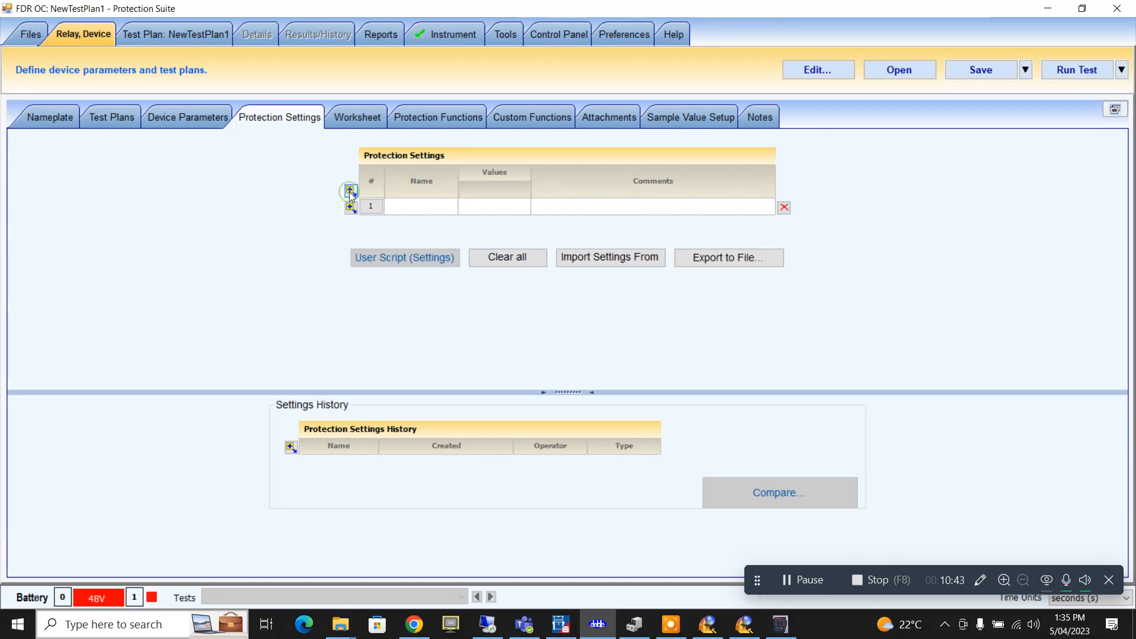
{"action": "left_click", "coordinate": [350, 207]}
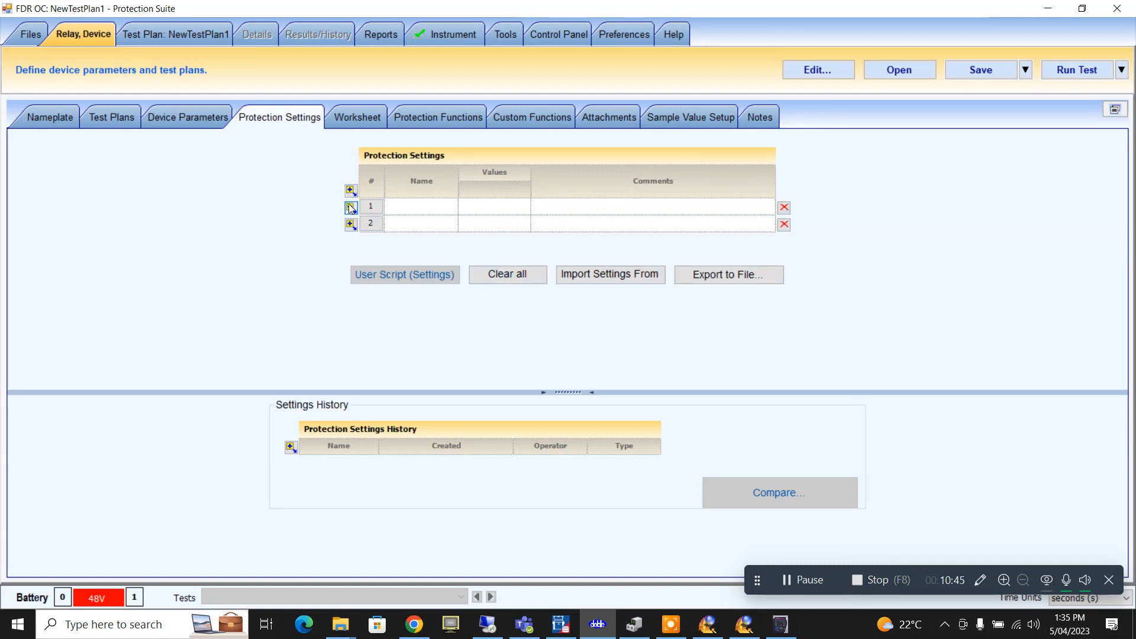
{"action": "left_click", "coordinate": [351, 224]}
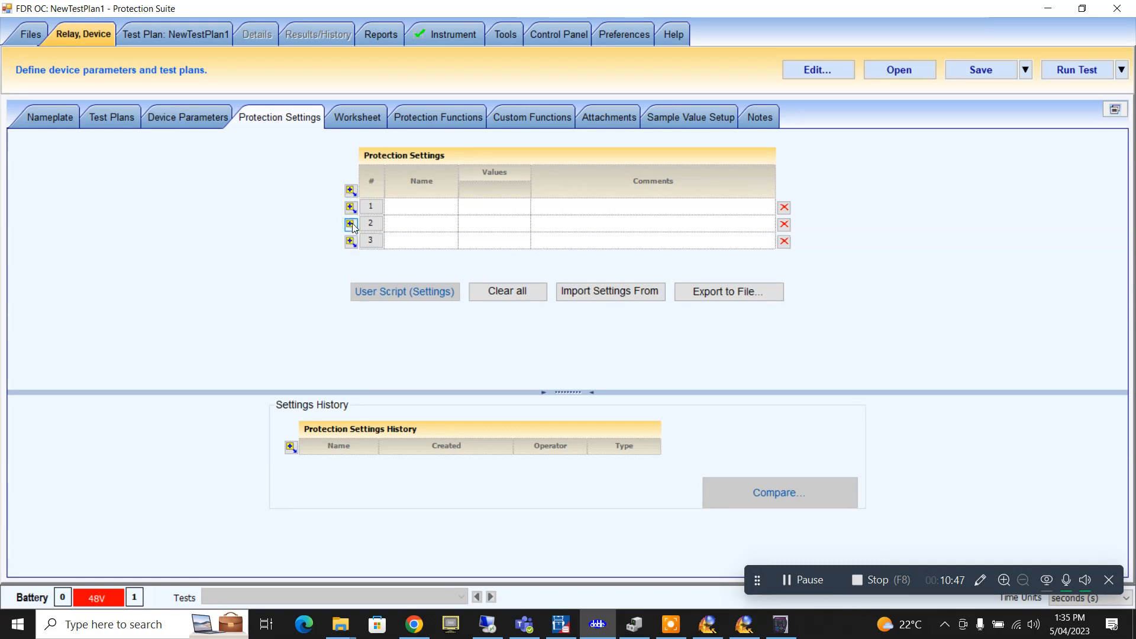
- Name the first setting row PhTOC by typing OC and inserting PhT before it
{"action": "left_click", "coordinate": [399, 220]}
{"action": "left_click", "coordinate": [414, 206]}
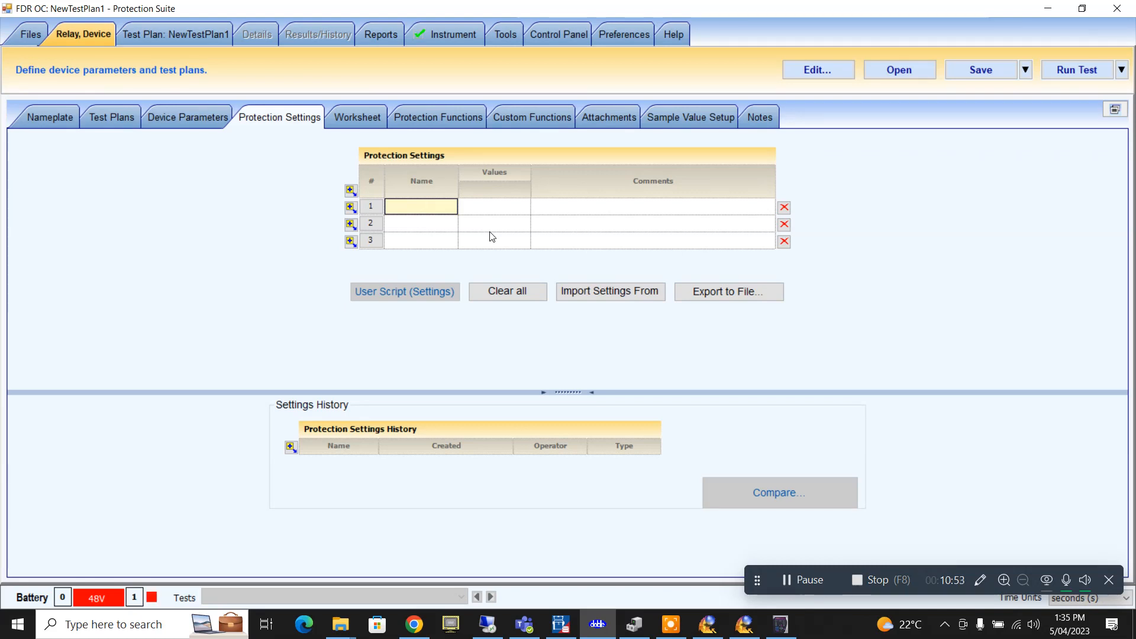
{"action": "type", "text": "OC"}
{"action": "double_click", "coordinate": [412, 208]}
{"action": "left_click", "coordinate": [417, 205]}
{"action": "double_click", "coordinate": [420, 204]}
{"action": "left_click", "coordinate": [516, 204]}
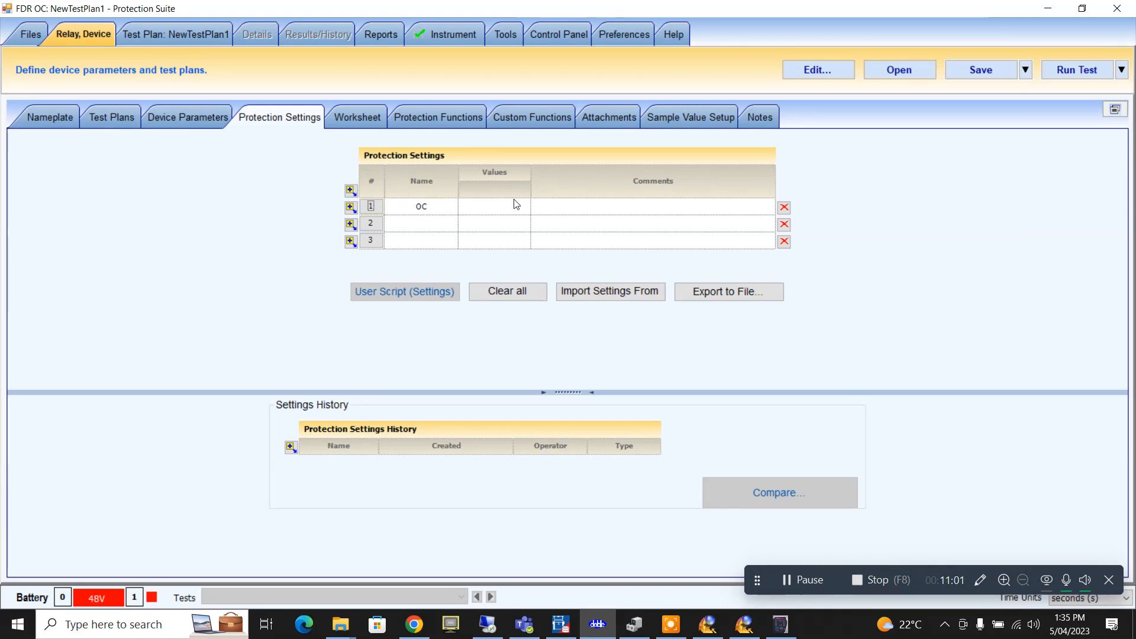
{"action": "left_click", "coordinate": [422, 209]}
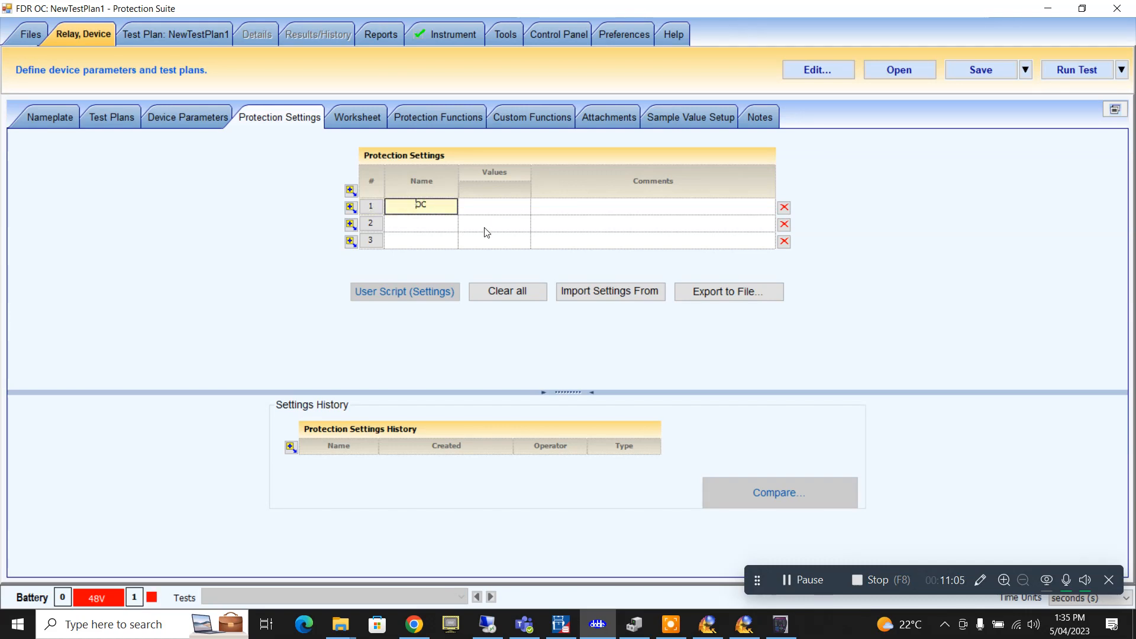
{"action": "type", "text": "PhT"}
- Restore down Protection Suite and move it right to reveal Phase Time Overcurrent 1 values
{"action": "left_click", "coordinate": [1082, 9]}
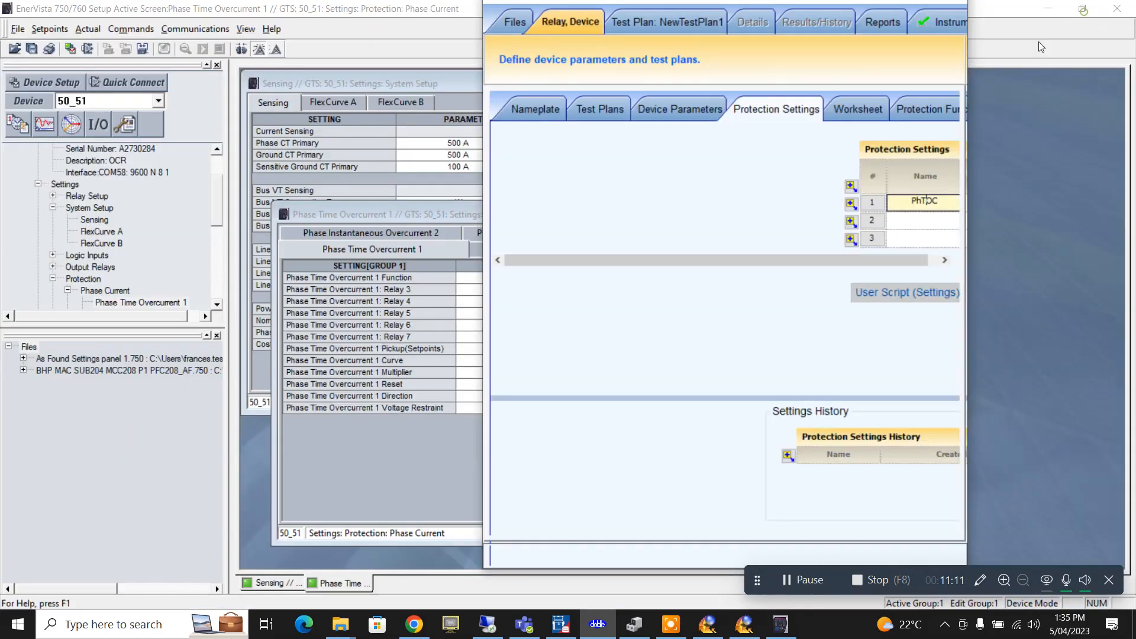
{"action": "left_click_drag", "start_coordinate": [725, 30], "coordinate": [886, 38]}
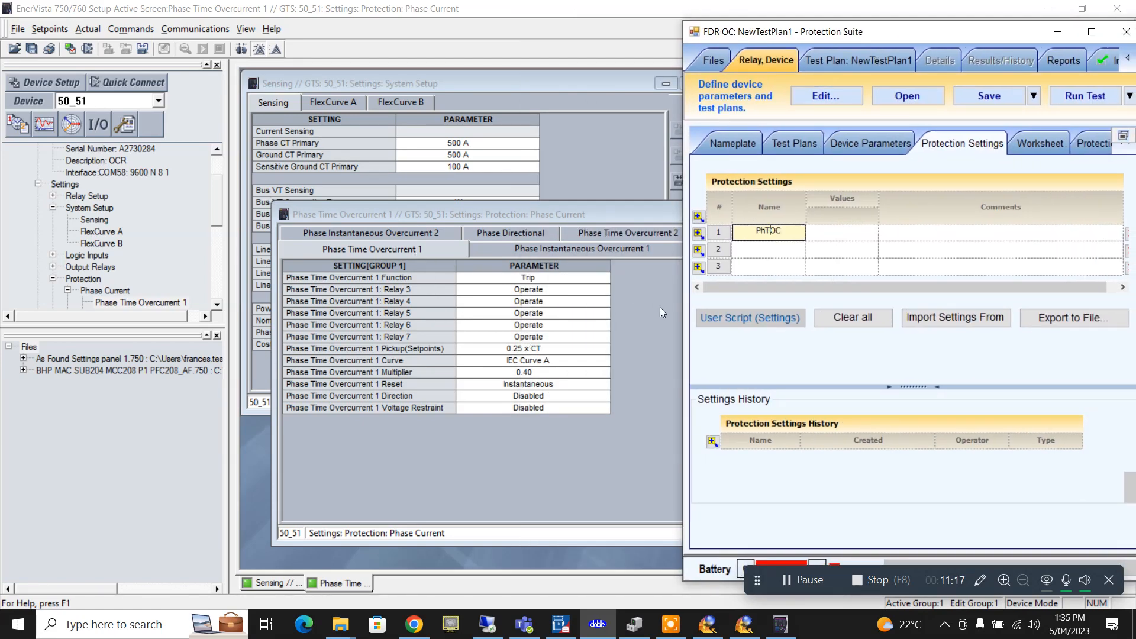
- Give PhTOC the value 0.25 and comment 'OC Tap in Amps'
{"action": "left_click", "coordinate": [857, 234]}
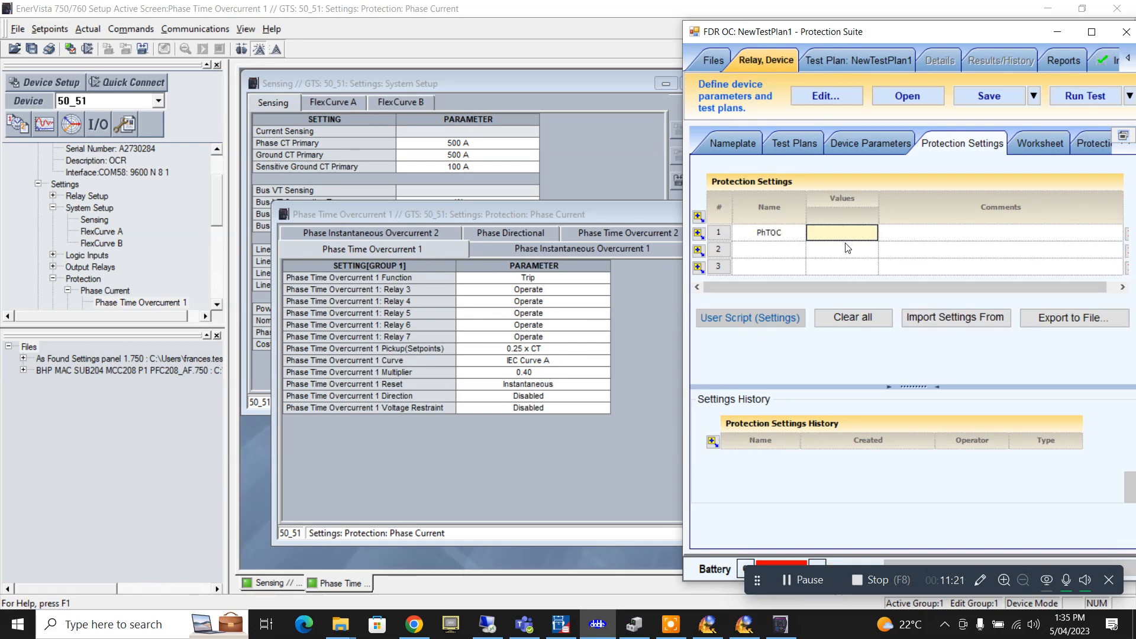
{"action": "type", "text": "0.25"}
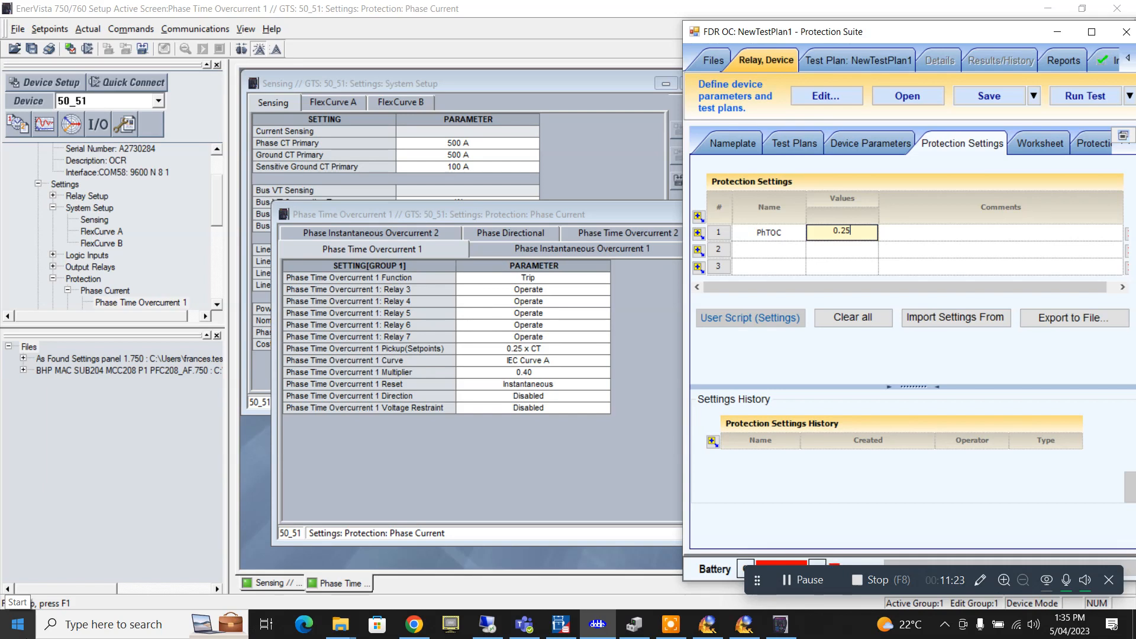
{"action": "left_click", "coordinate": [941, 234]}
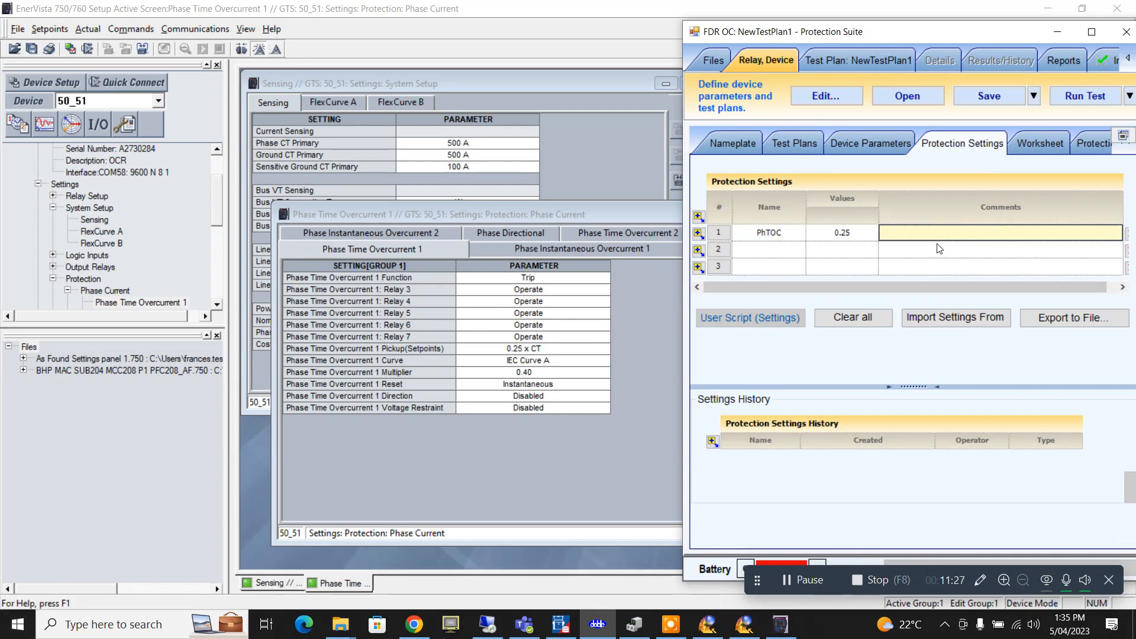
{"action": "type", "text": "OC Tap in Amps"}
- Add a Curve setting with value CURVEA and comment 'Curve'
{"action": "left_click", "coordinate": [772, 249]}
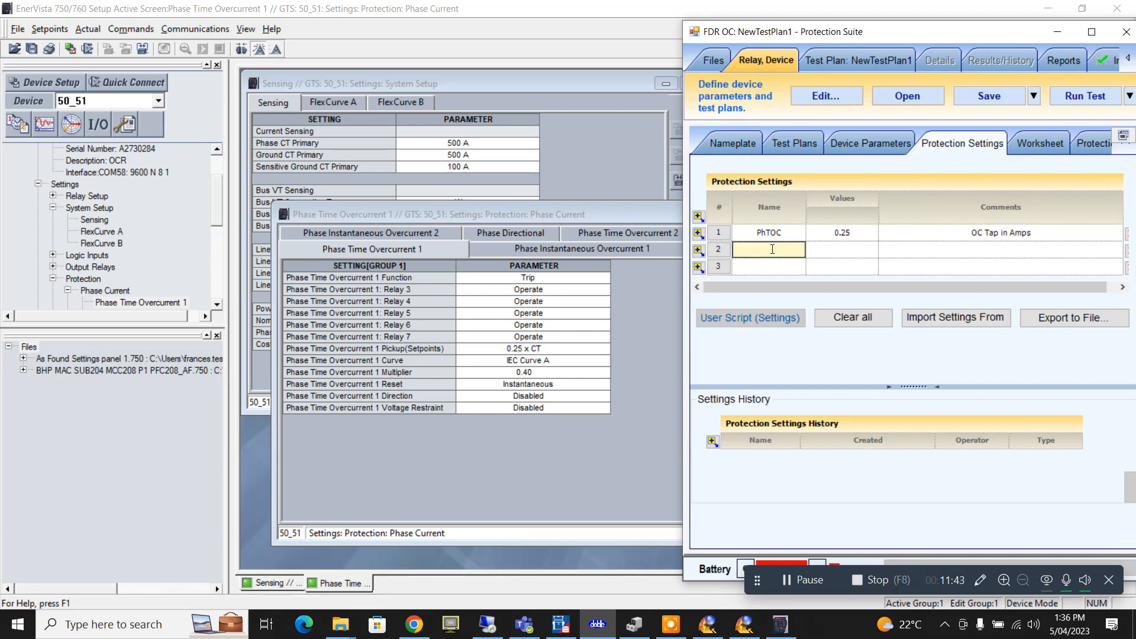
{"action": "type", "text": "Curve"}
{"action": "left_click", "coordinate": [854, 251]}
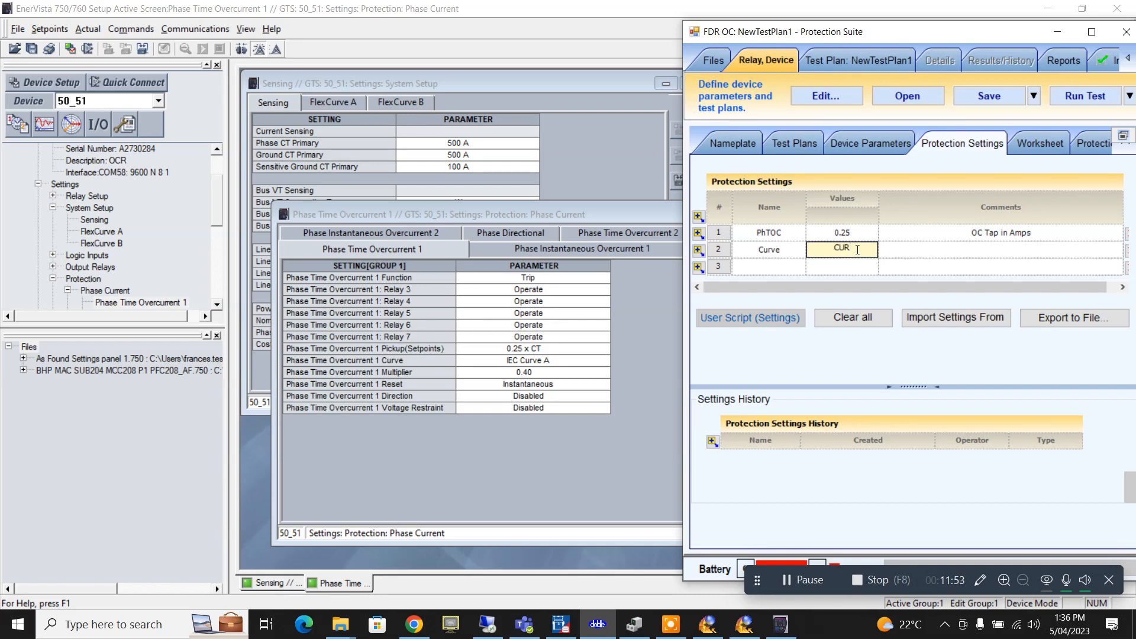
{"action": "type", "text": "VEA"}
{"action": "left_click", "coordinate": [943, 253]}
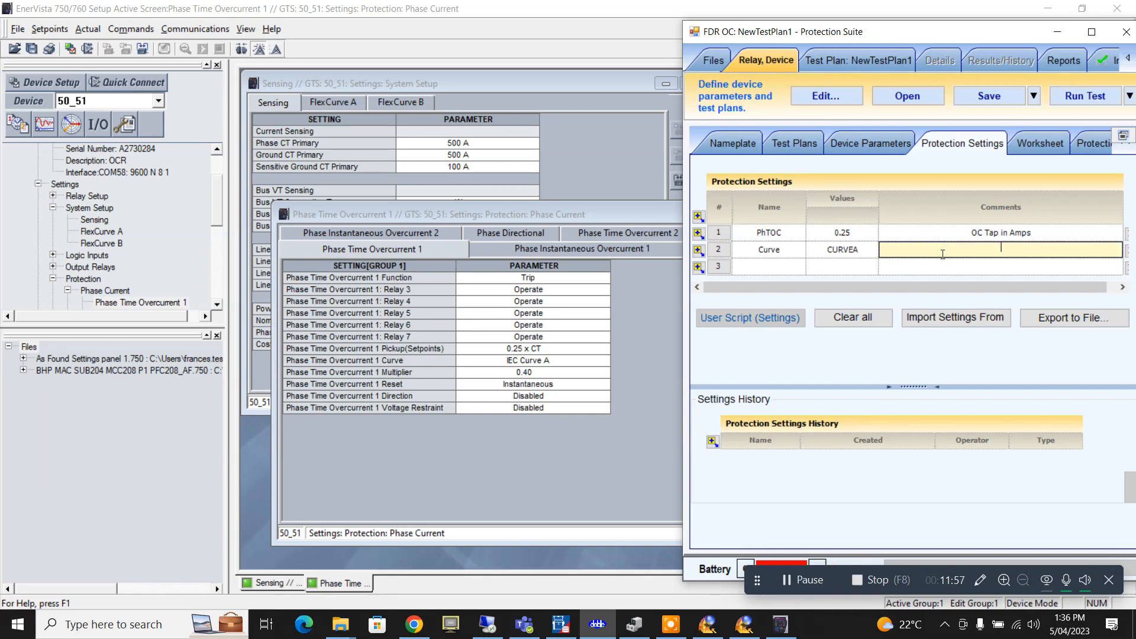
{"action": "type", "text": "Curve"}
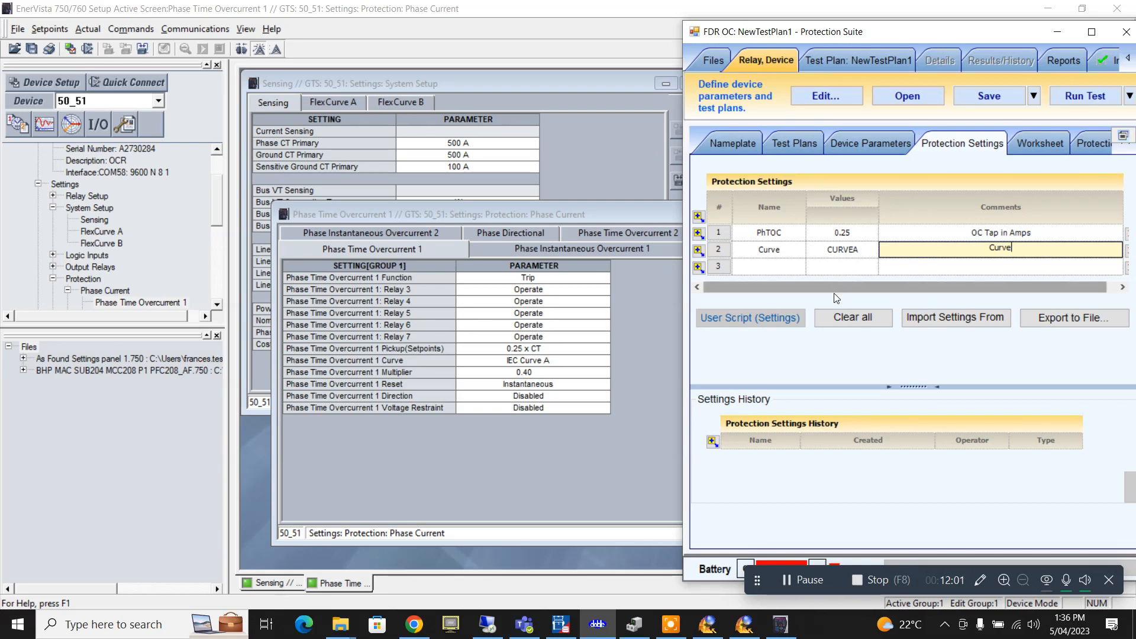
- Add TMS 0.4 with comment 'Time Dial' and insert a fourth row
{"action": "left_click", "coordinate": [790, 267]}
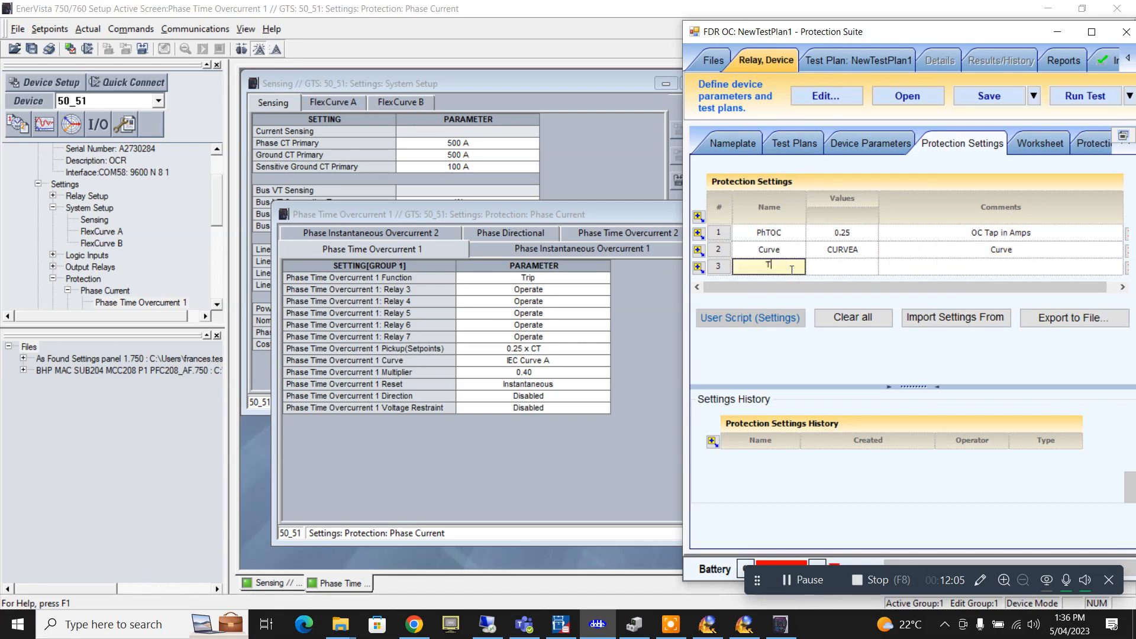
{"action": "type", "text": "MS"}
{"action": "left_click", "coordinate": [842, 265]}
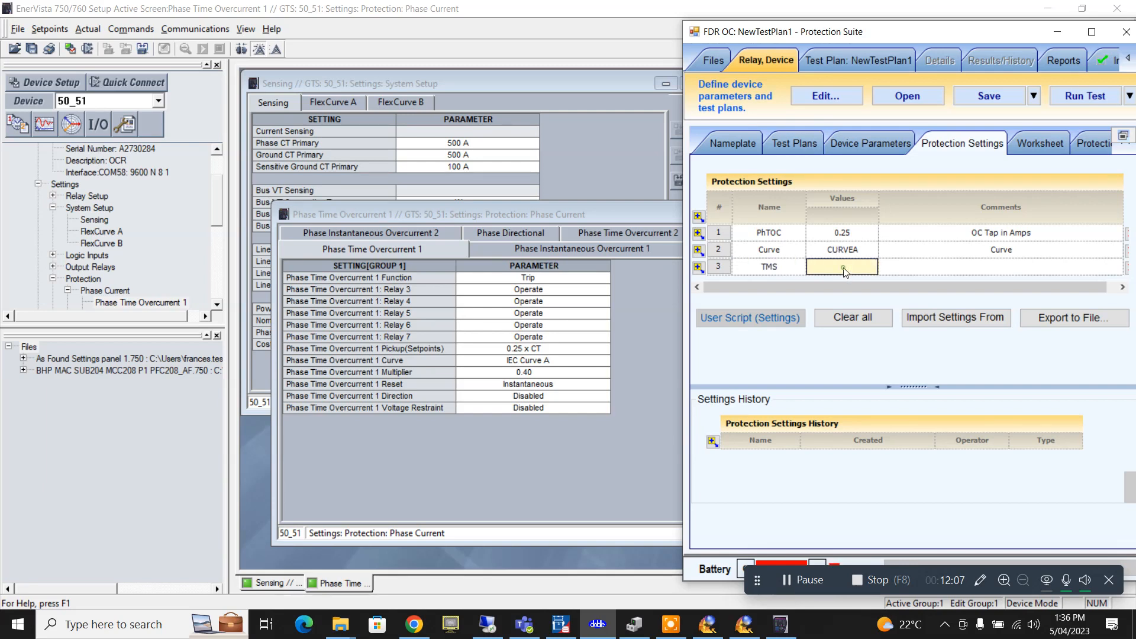
{"action": "type", "text": "0.4"}
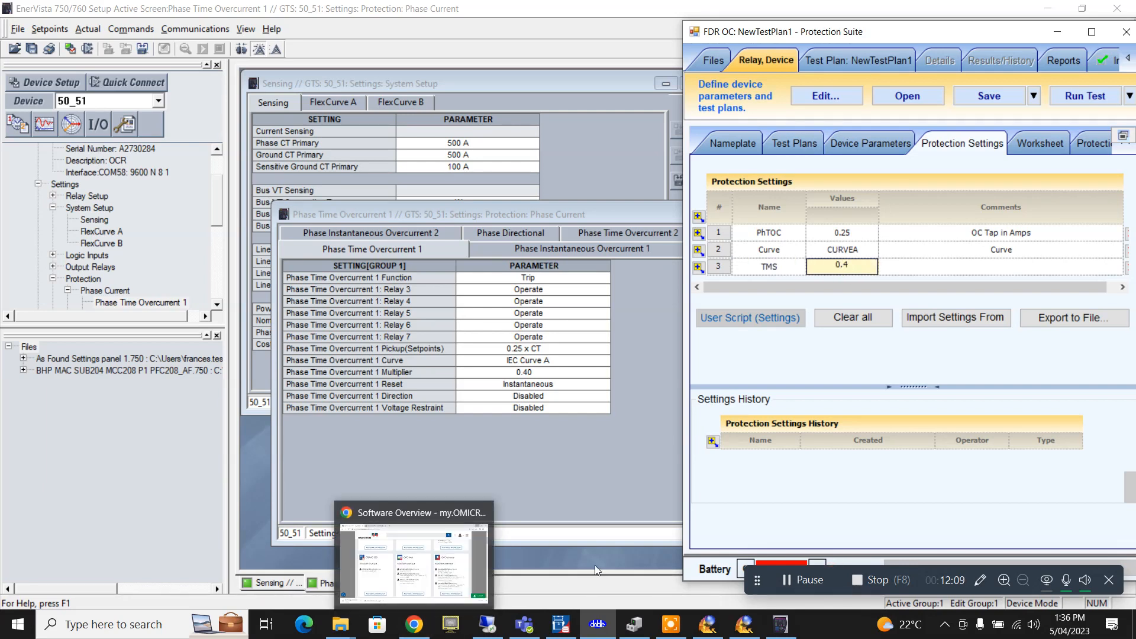
{"action": "left_click", "coordinate": [1028, 274]}
{"action": "type", "text": "T"}
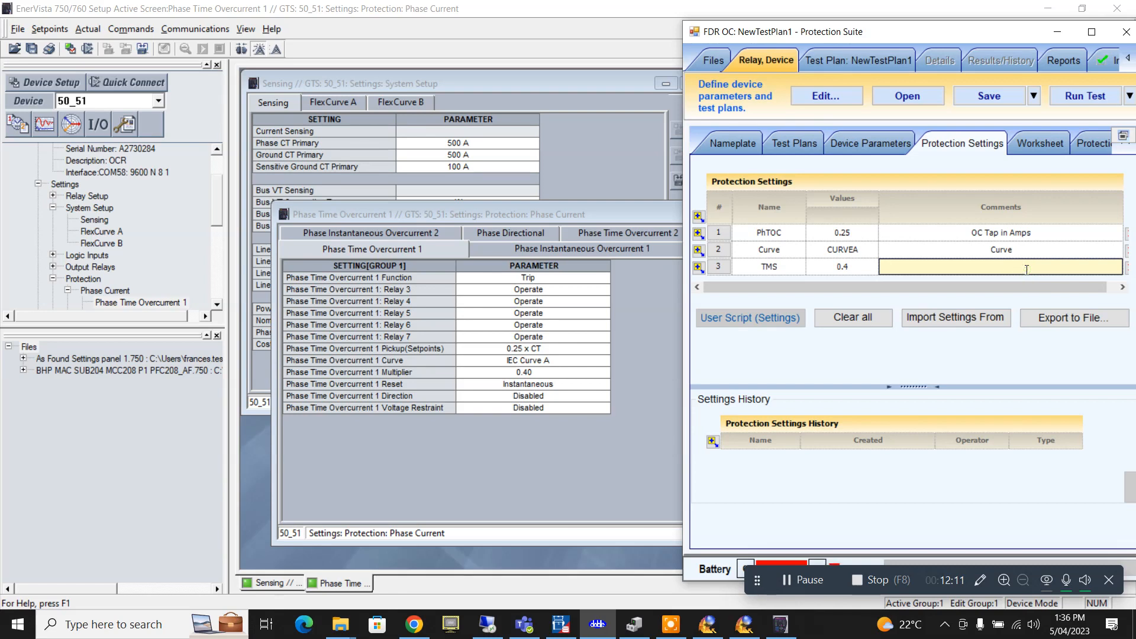
{"action": "type", "text": "ime Dial"}
{"action": "left_click", "coordinate": [703, 267]}
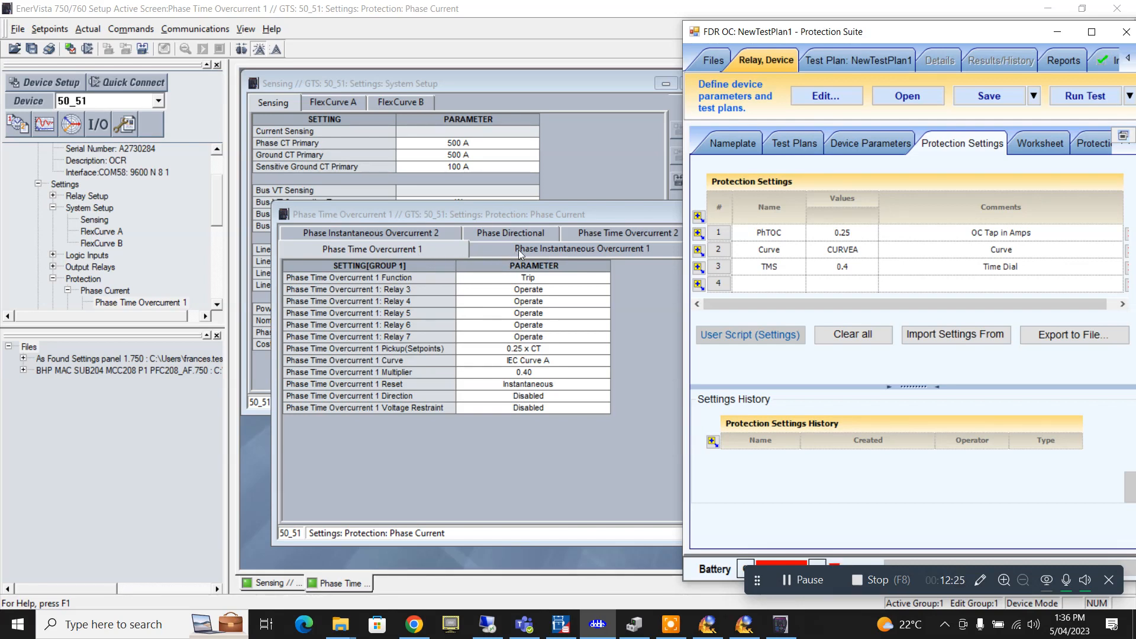
- View EnerVista's Phase Instantaneous Overcurrent 1 (2.50 x CT, 0.00 s), then return to Protection Suite
{"action": "left_click", "coordinate": [584, 232]}
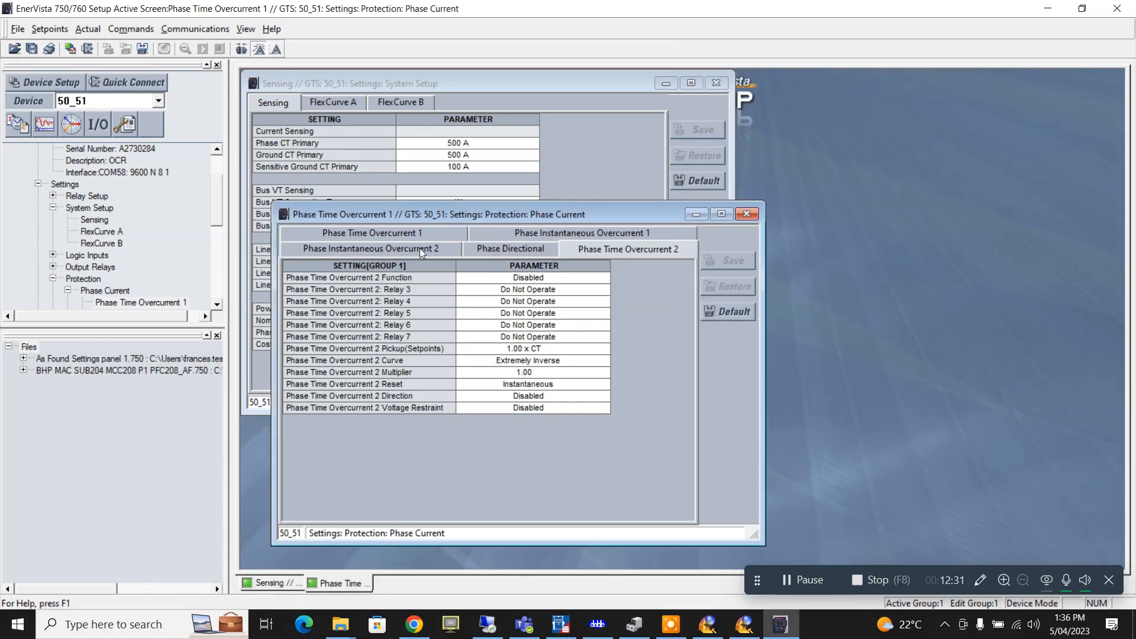
{"action": "left_click", "coordinate": [553, 237]}
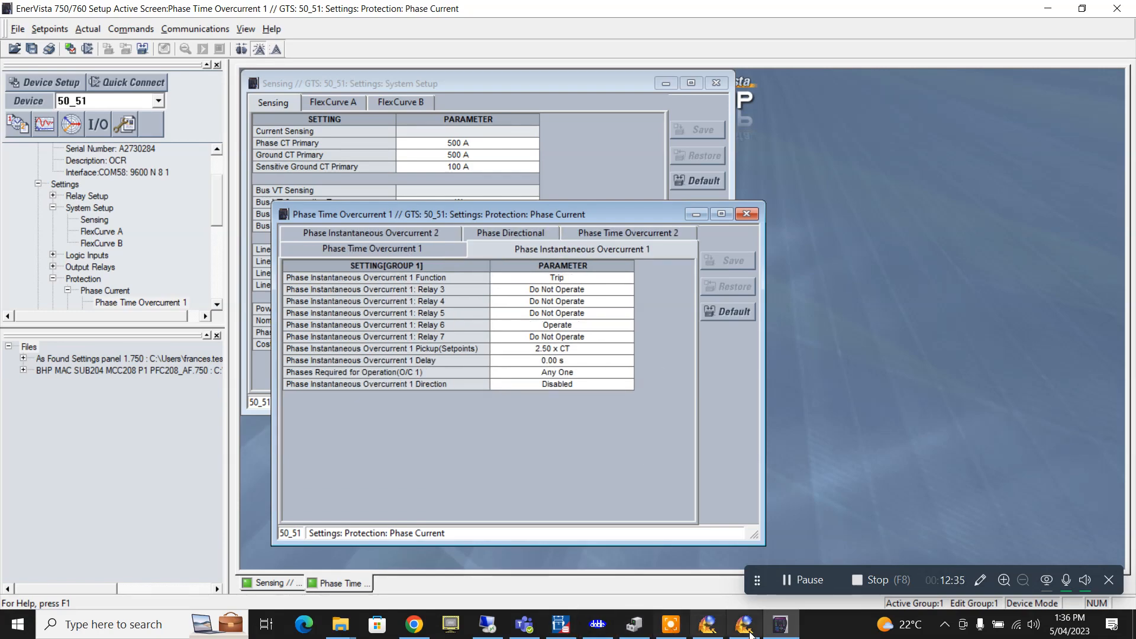
{"action": "left_click", "coordinate": [781, 626]}
{"action": "left_click", "coordinate": [781, 627]}
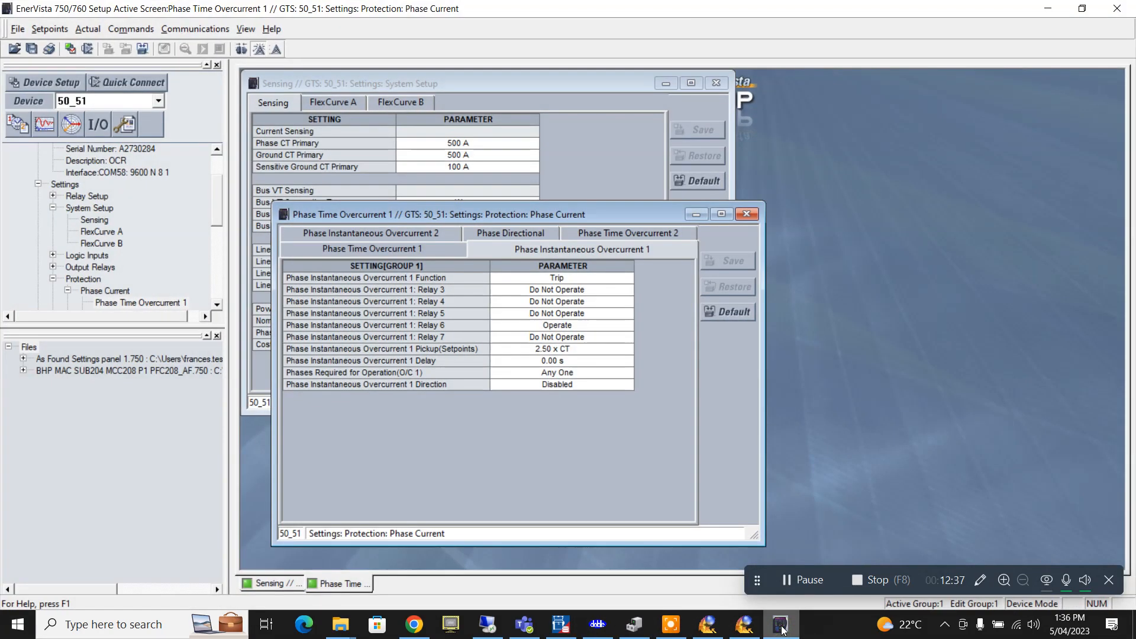
{"action": "left_click", "coordinate": [781, 627]}
{"action": "left_click", "coordinate": [781, 627]}
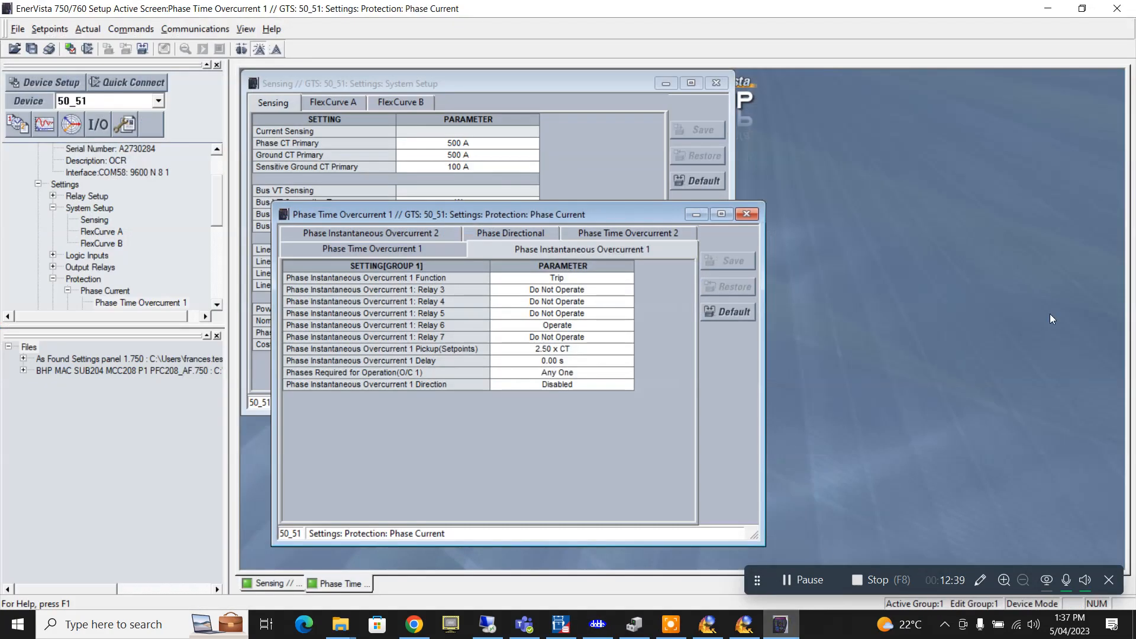
{"action": "left_click", "coordinate": [598, 624]}
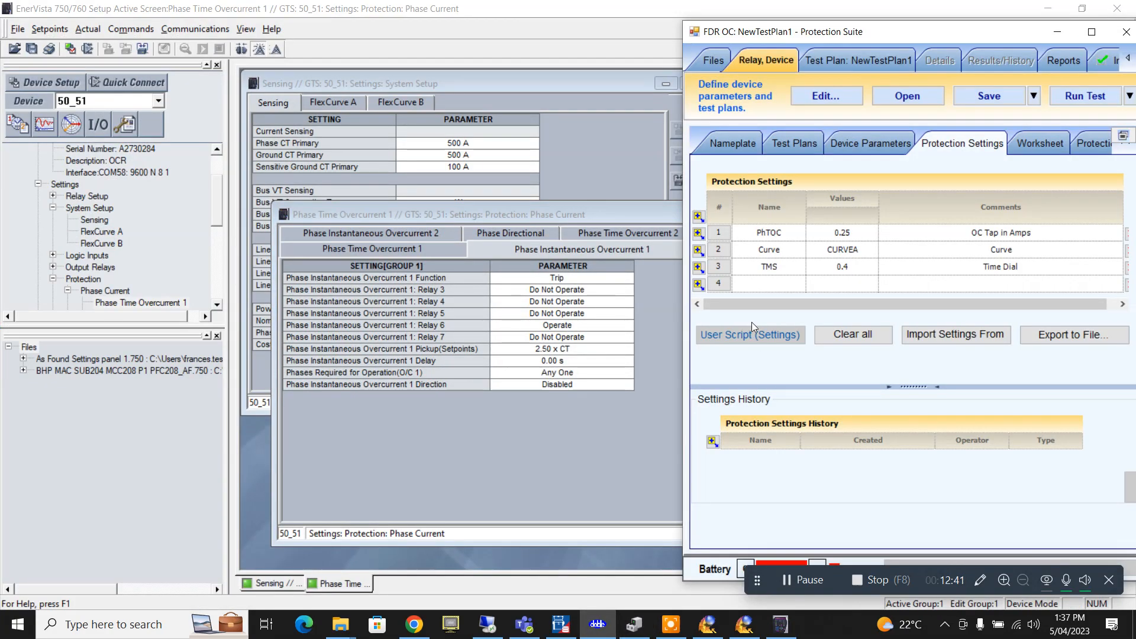
- Fill the fourth row as PhInst, value 12.5, comment 'Instan Current'
{"action": "double_click", "coordinate": [763, 284]}
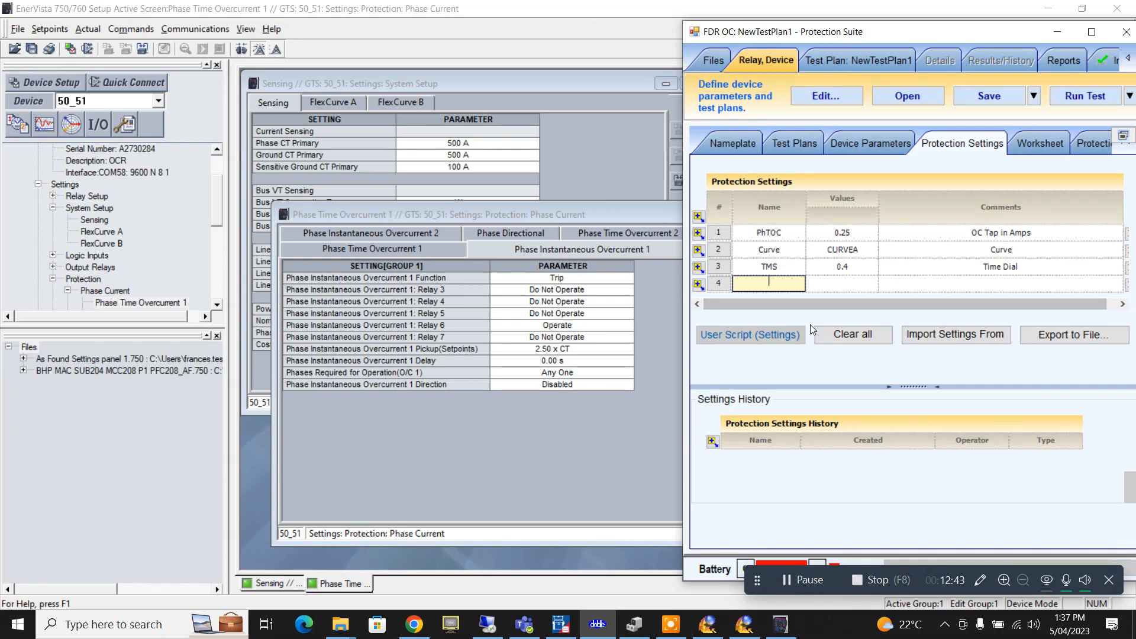
{"action": "type", "text": "Ph"}
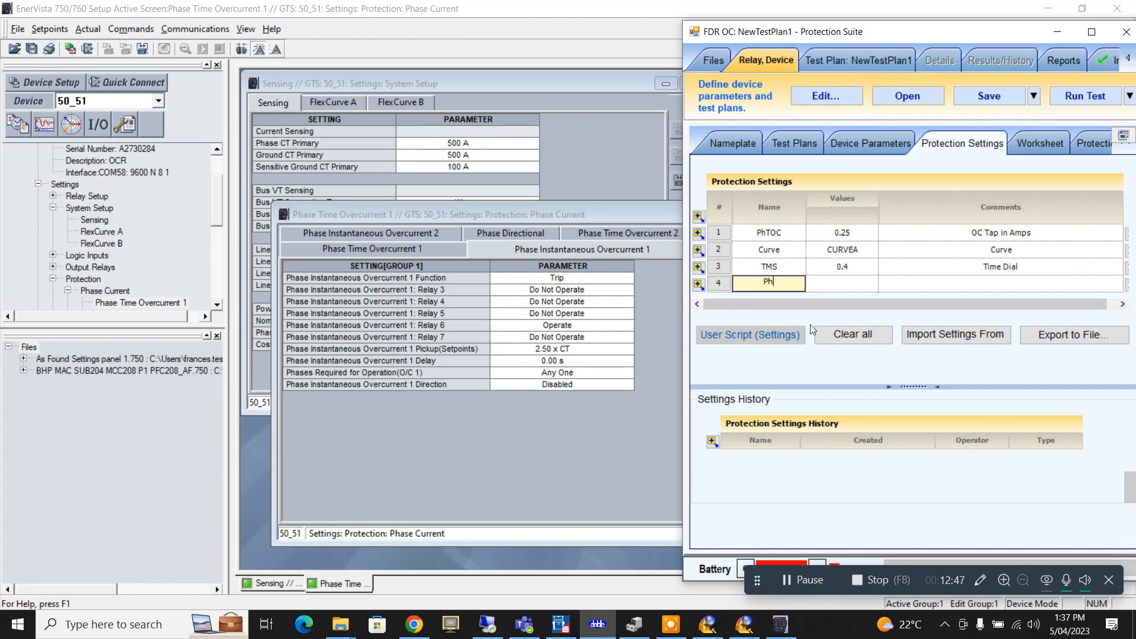
{"action": "type", "text": "Inst"}
{"action": "left_click", "coordinate": [829, 284]}
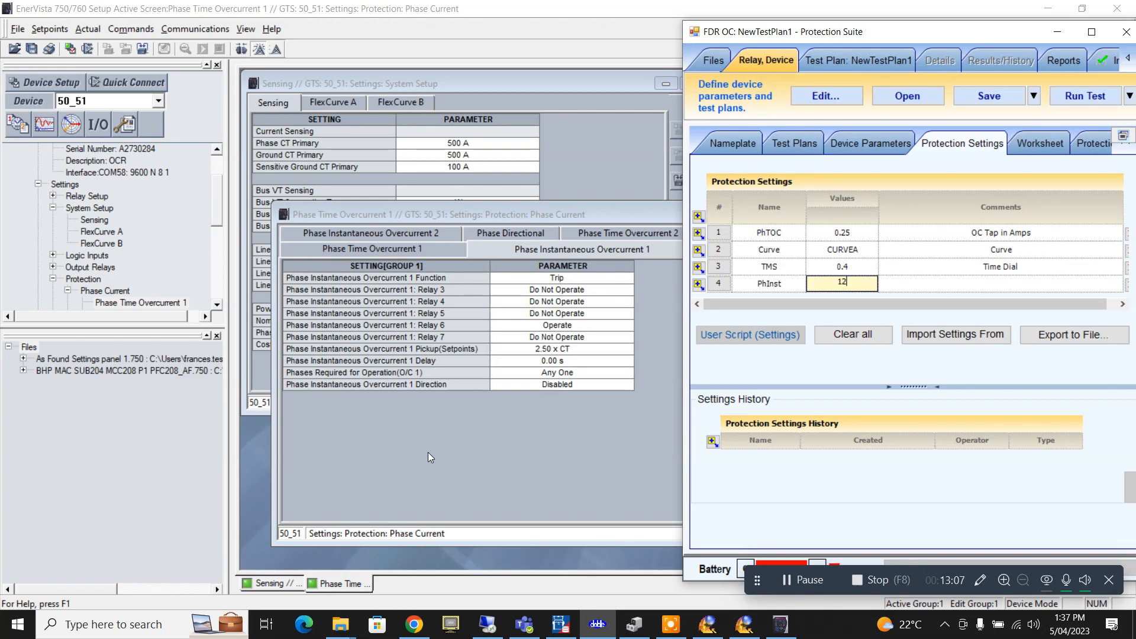
{"action": "type", "text": ".5"}
{"action": "left_click", "coordinate": [935, 284]}
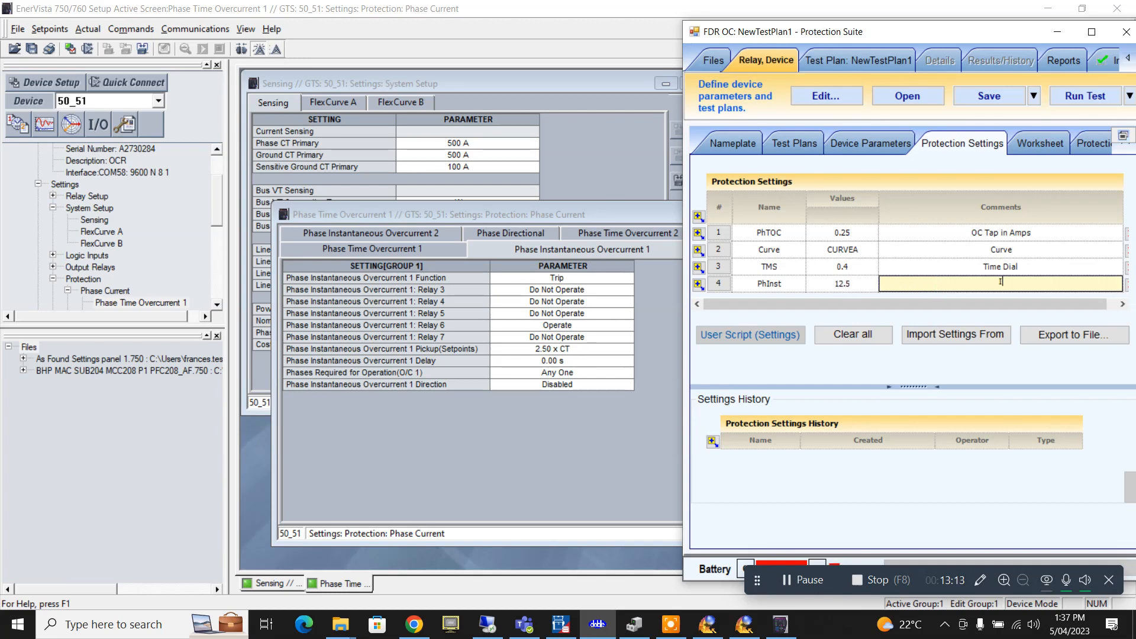
{"action": "type", "text": "Instan Current"}
- Add a fifth row InstTime with value 0.02 and comment 'Inst Time'
{"action": "left_click", "coordinate": [699, 284]}
{"action": "left_click", "coordinate": [751, 296]}
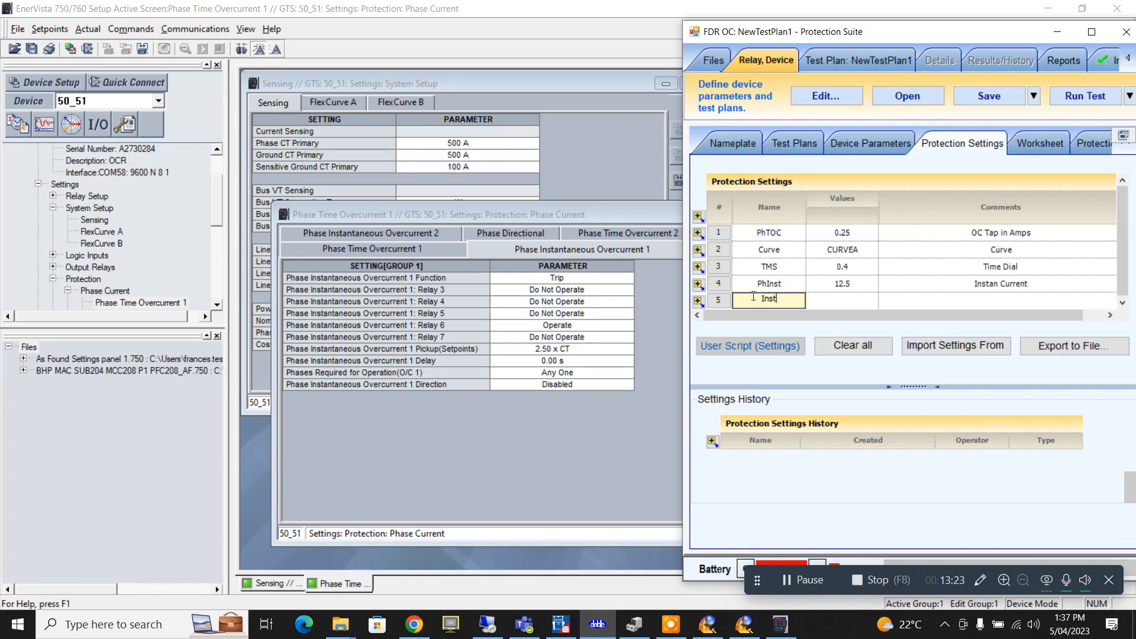
{"action": "type", "text": "InstTime"}
{"action": "left_click", "coordinate": [833, 302]}
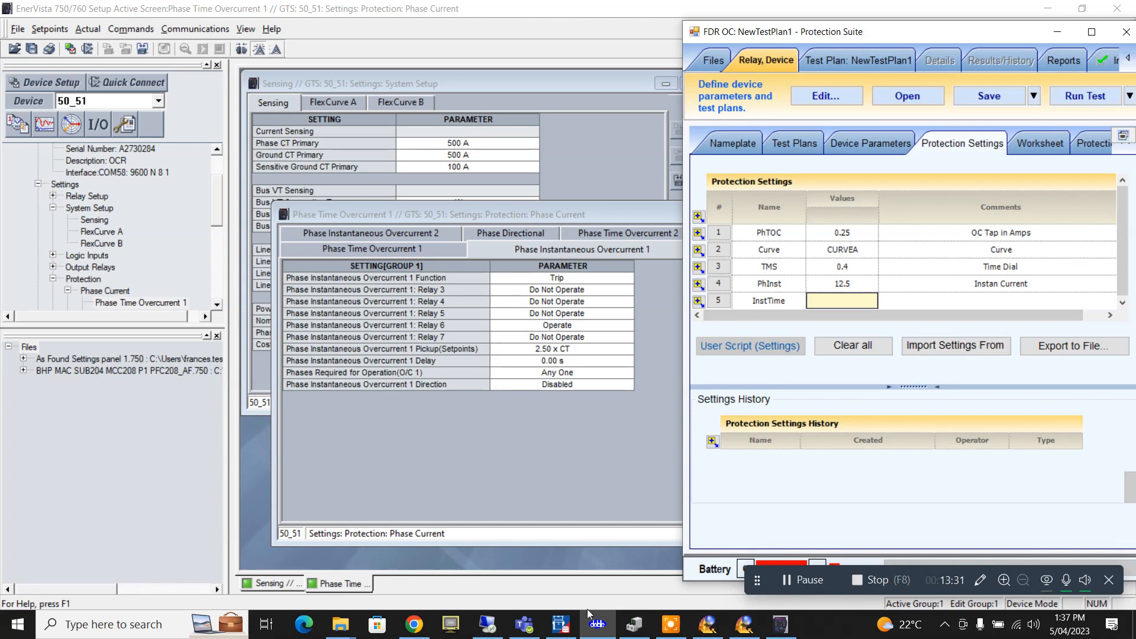
{"action": "mouse_move", "coordinate": [414, 624]}
{"action": "type", "text": "0"}
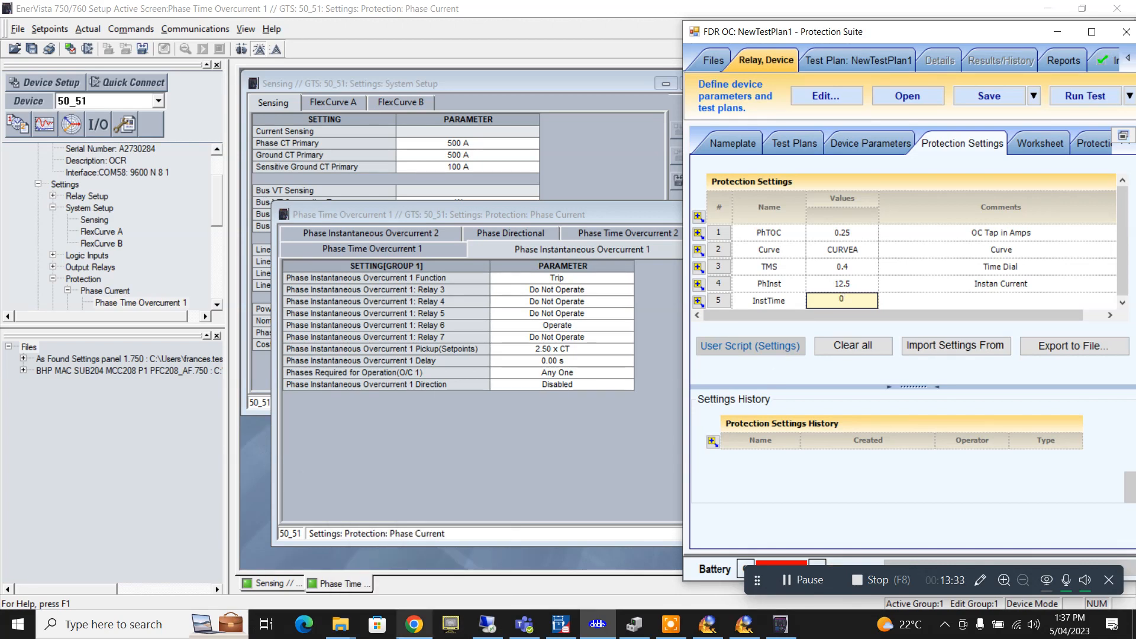
{"action": "type", "text": ".0"}
{"action": "type", "text": "5"}
{"action": "left_click", "coordinate": [1022, 300]}
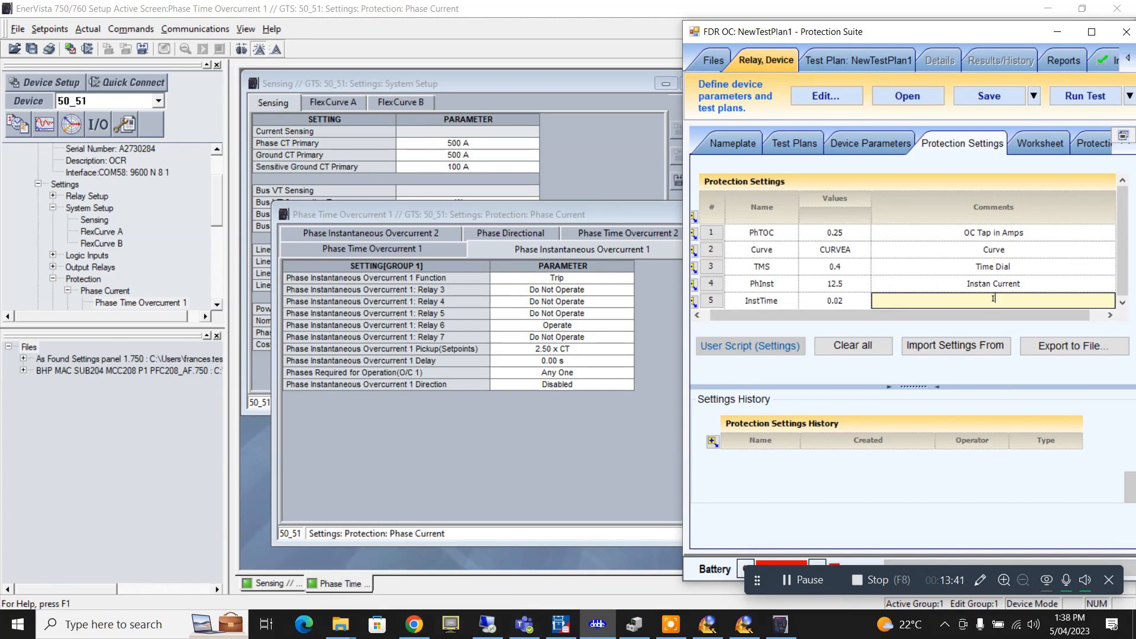
{"action": "type", "text": "Inst Time"}
- Open the relay's Ground Current setpoints and browse back to Ground Time Overcurrent
{"action": "left_click", "coordinate": [634, 232]}
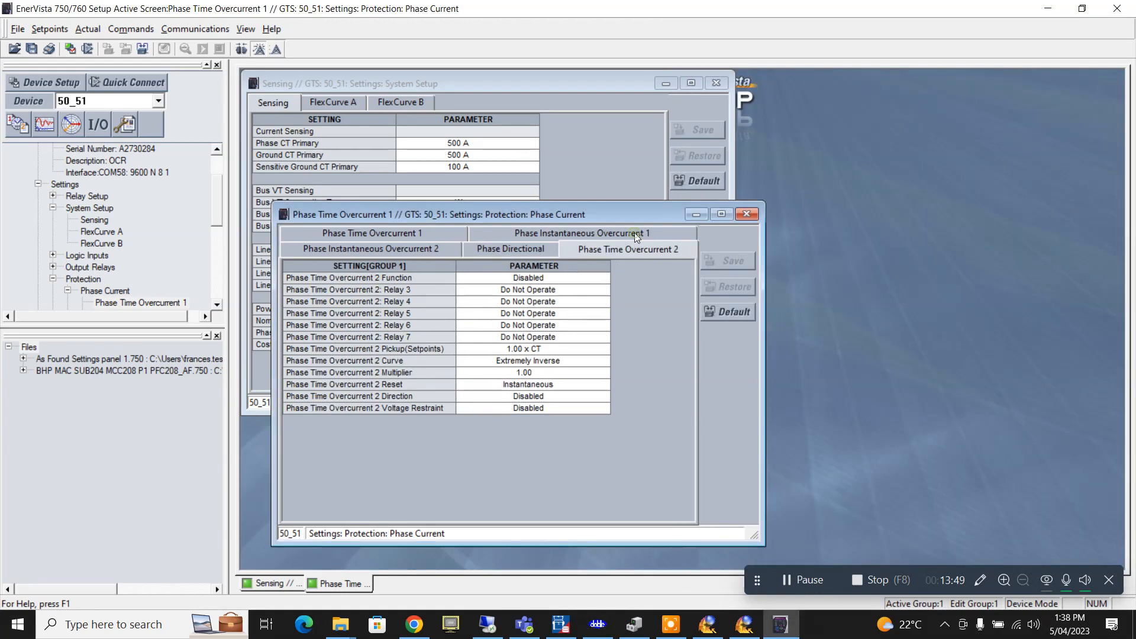
{"action": "left_click", "coordinate": [50, 29]}
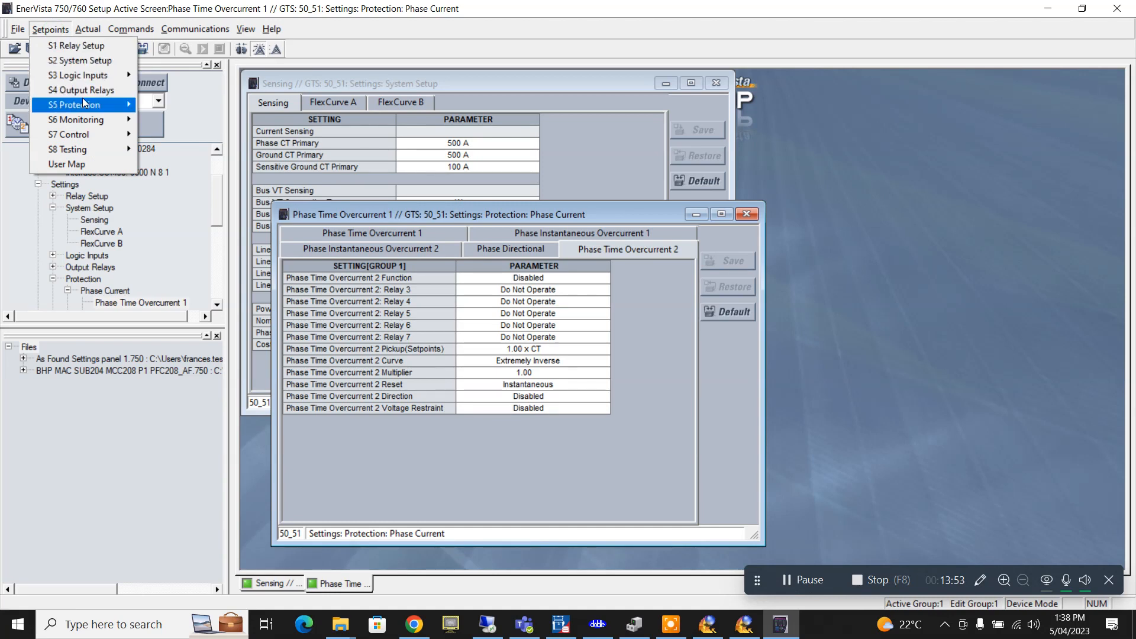
{"action": "mouse_move", "coordinate": [85, 104]}
{"action": "left_click", "coordinate": [183, 135]}
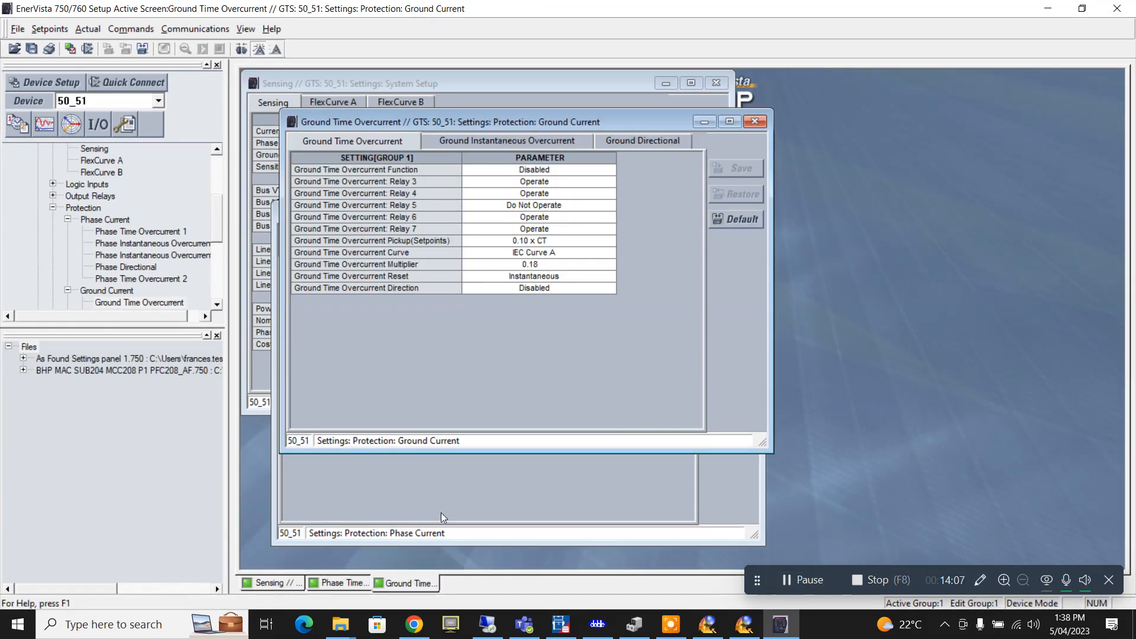
{"action": "left_click", "coordinate": [506, 145]}
{"action": "left_click", "coordinate": [651, 141]}
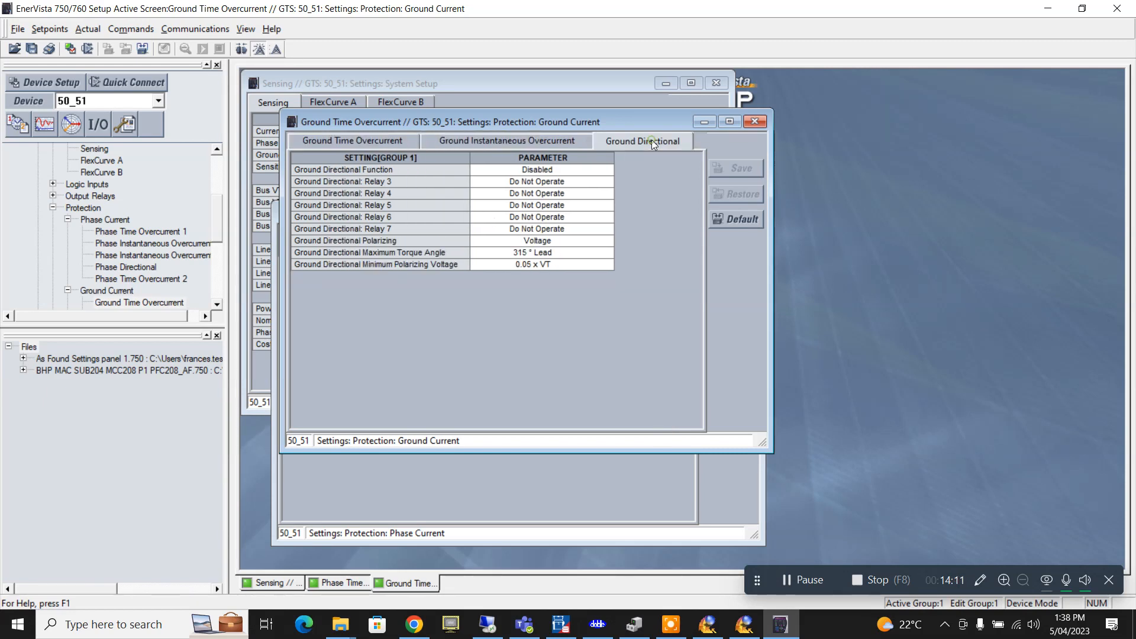
{"action": "left_click", "coordinate": [363, 141]}
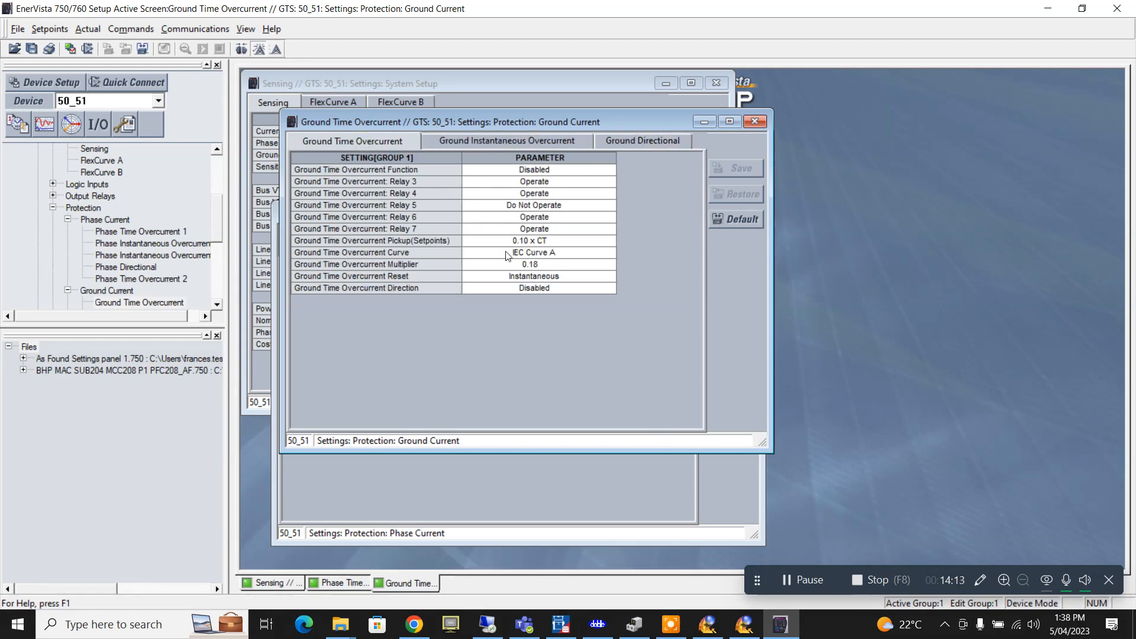
- Set Ground Time Overcurrent Function to Trip, save the settings, and return to Protection Suite
{"action": "left_click", "coordinate": [540, 172]}
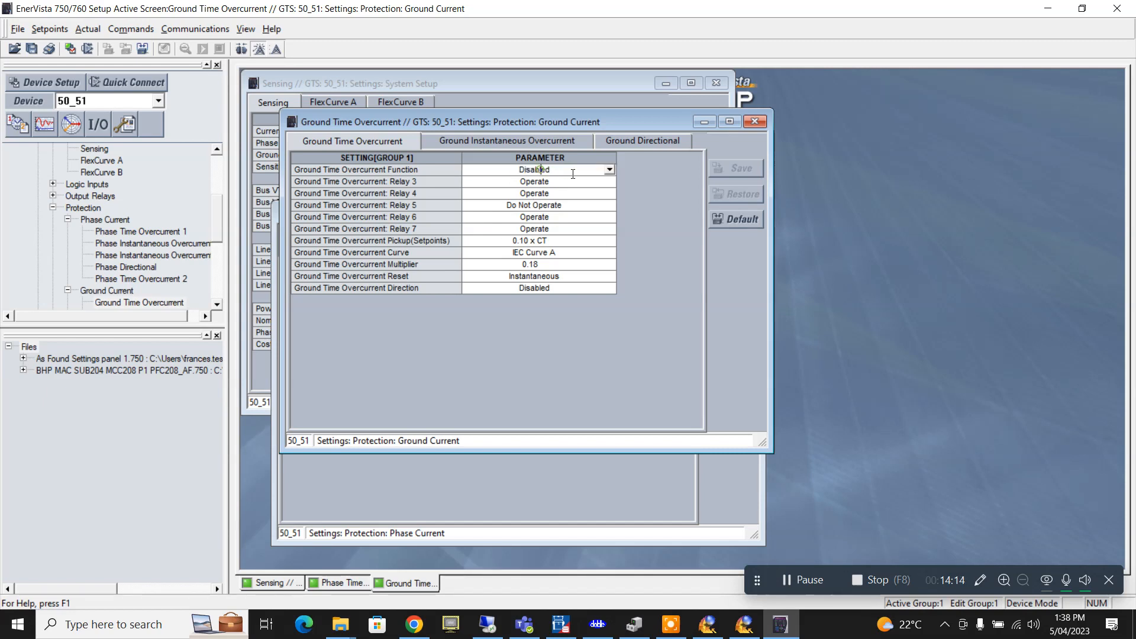
{"action": "left_click", "coordinate": [609, 171]}
{"action": "left_click", "coordinate": [497, 192]}
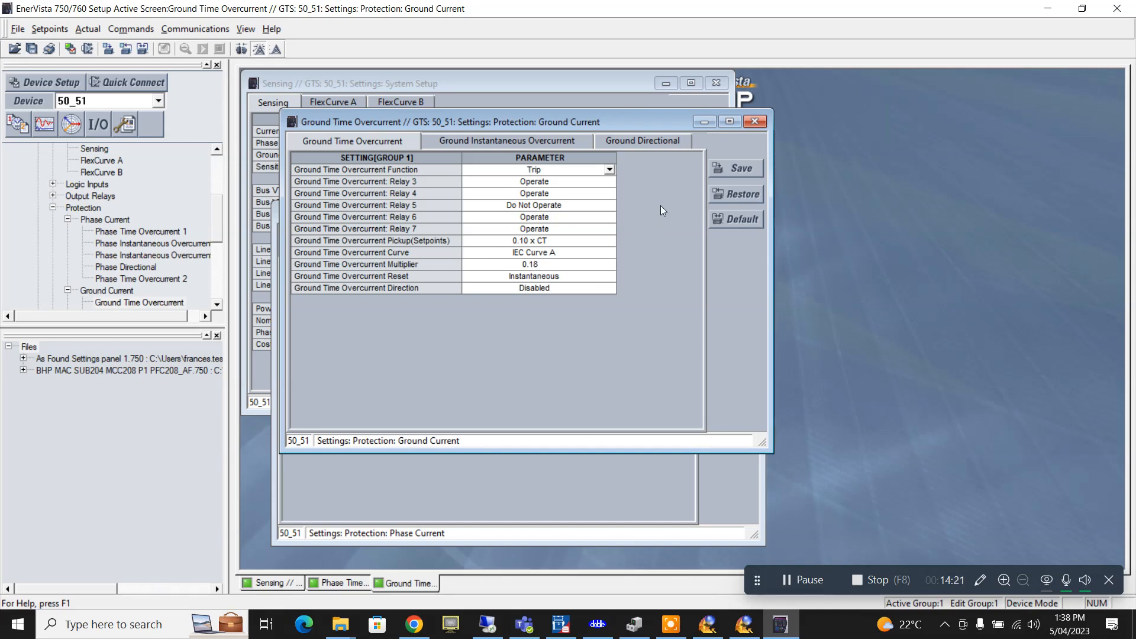
{"action": "left_click", "coordinate": [733, 170]}
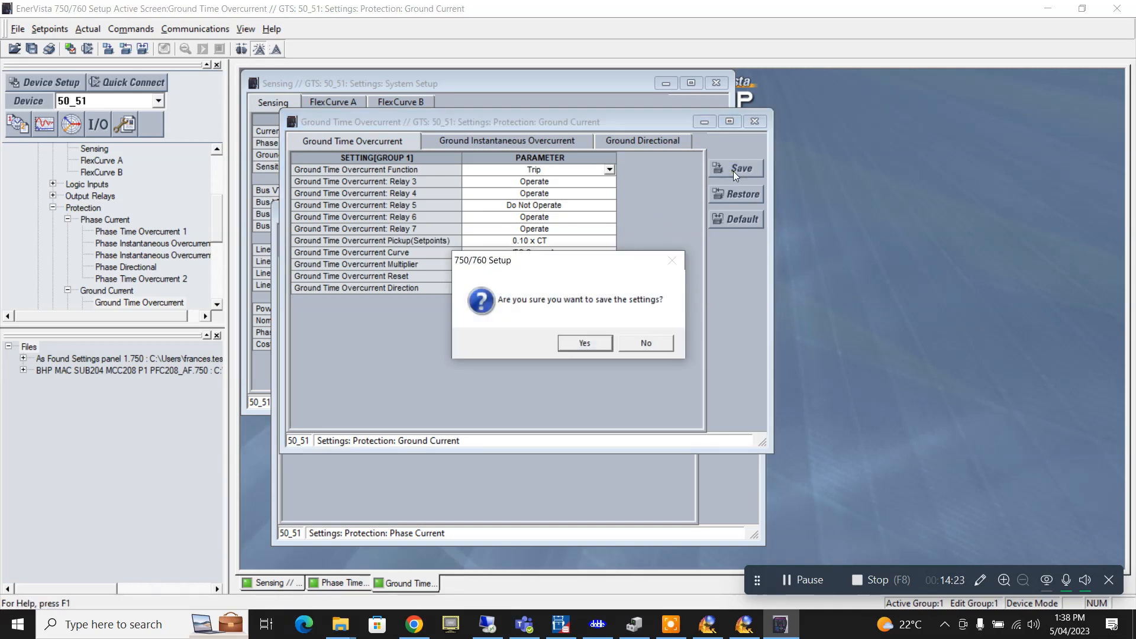
{"action": "left_click", "coordinate": [585, 343]}
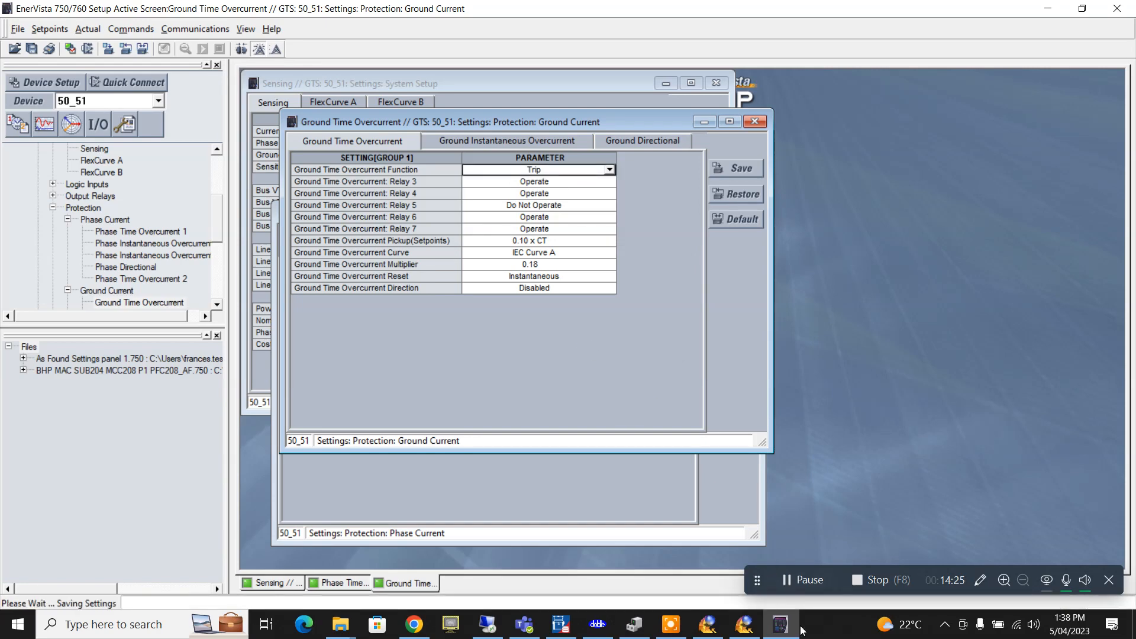
{"action": "left_click", "coordinate": [598, 624]}
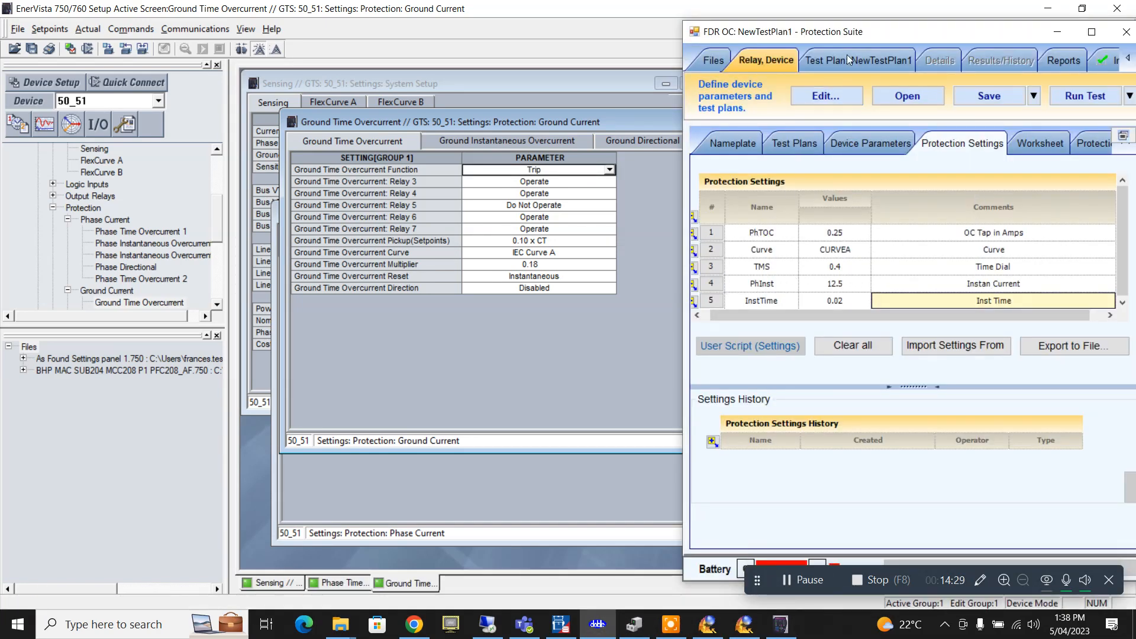
- Add row 6 setting IgOC with value 0.1 and comment 'Grnd OC'
{"action": "left_click_drag", "start_coordinate": [681, 293], "coordinate": [657, 296]}
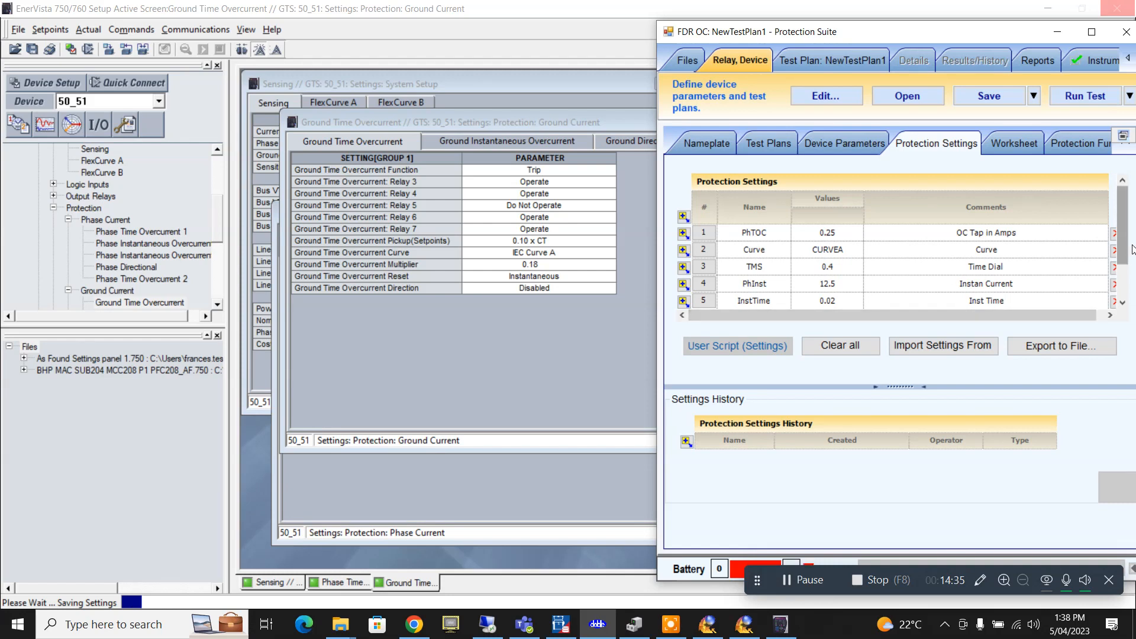
{"action": "scroll", "coordinate": [769, 301], "scroll_direction": "down", "scroll_amount": 1}
{"action": "left_click", "coordinate": [783, 298]}
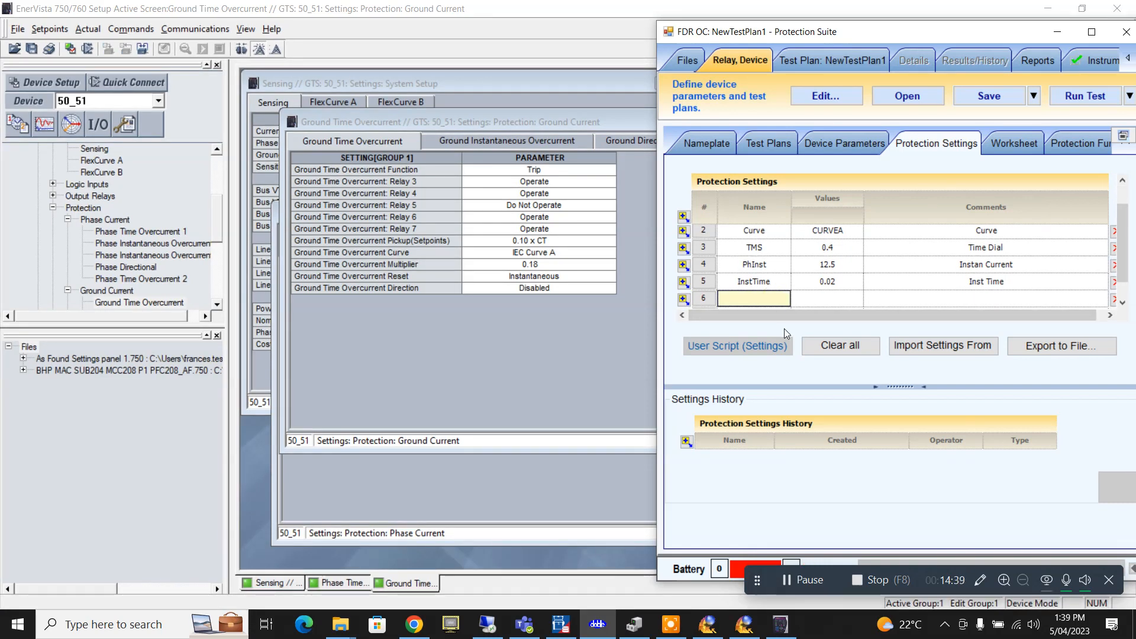
{"action": "type", "text": "IgOC"}
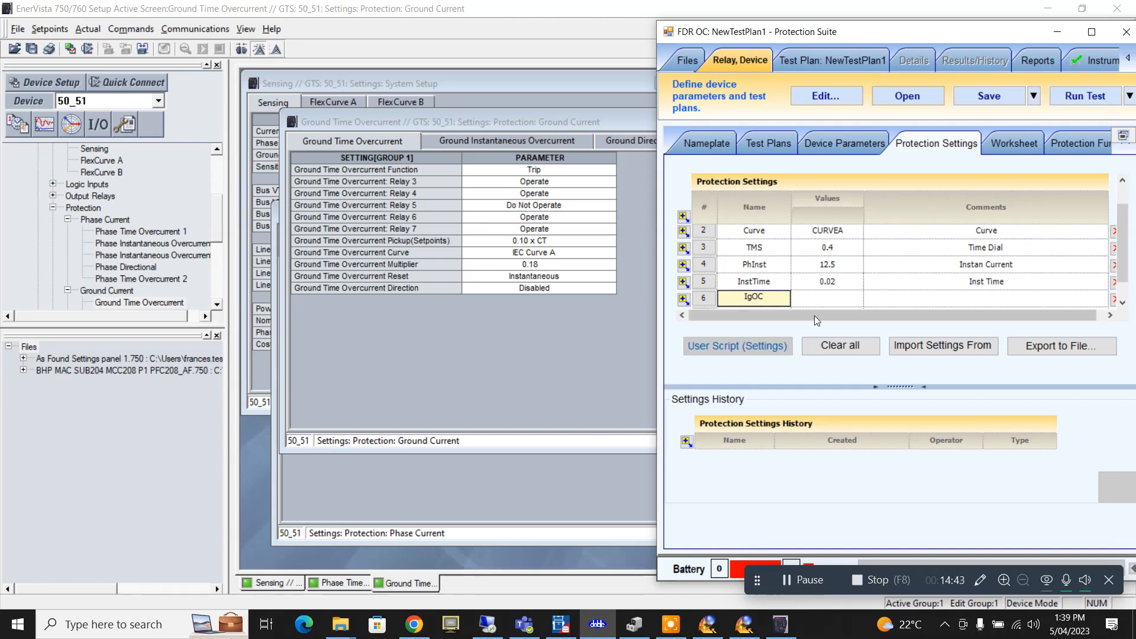
{"action": "left_click", "coordinate": [819, 300]}
{"action": "type", "text": "0.1"}
{"action": "key", "text": "super+s"}
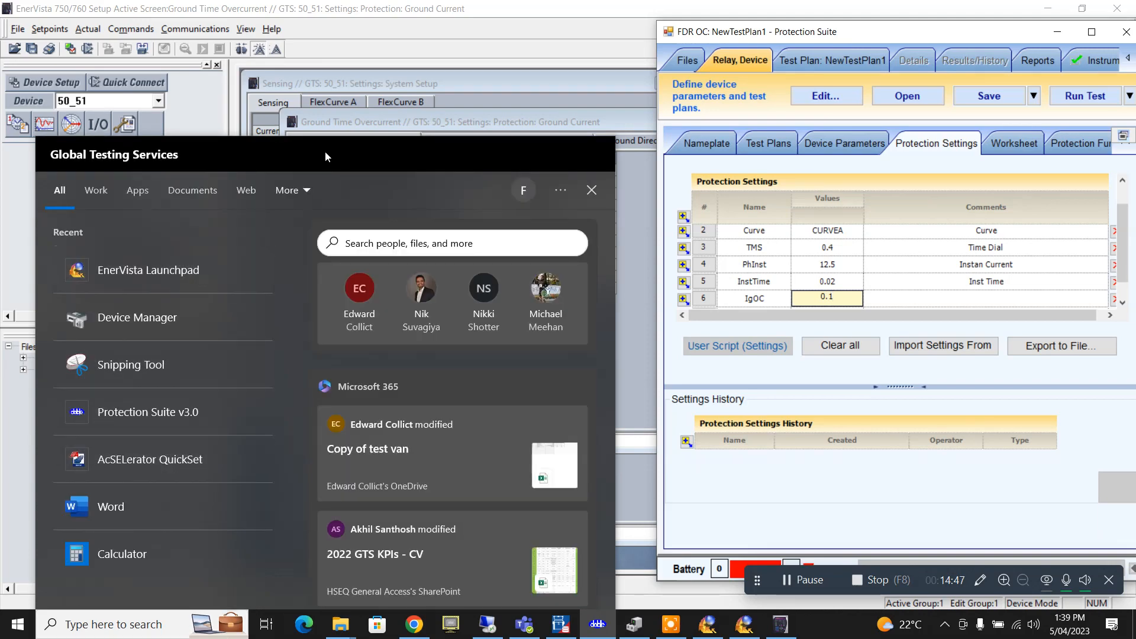
{"action": "left_click", "coordinate": [355, 122]}
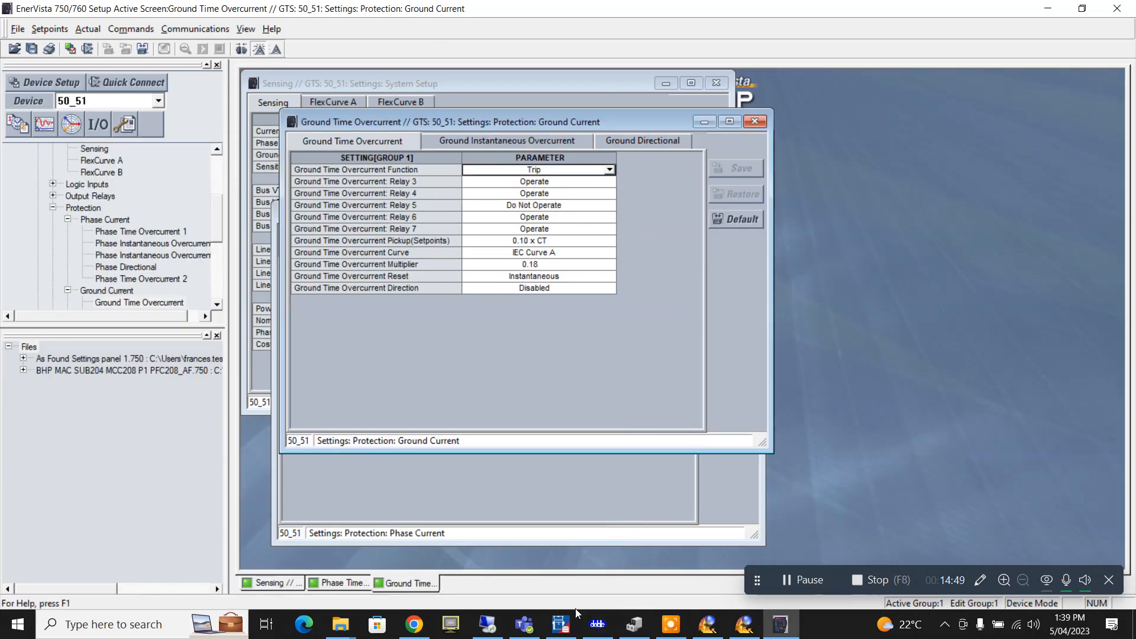
{"action": "left_click", "coordinate": [597, 624]}
{"action": "left_click", "coordinate": [976, 298]}
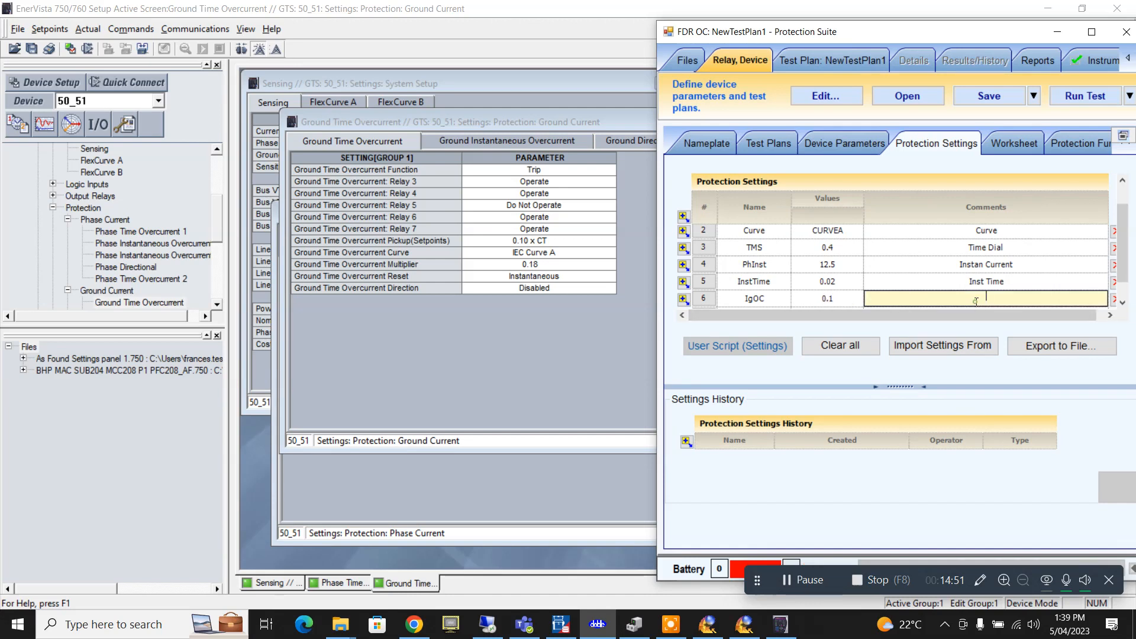
{"action": "type", "text": "Grnd OC"}
{"action": "left_click", "coordinate": [684, 300]}
- Add row 7 setting GndTMS with value 0.18 and comment 'Gnd TMX', then maximize the window
{"action": "left_click", "coordinate": [683, 298]}
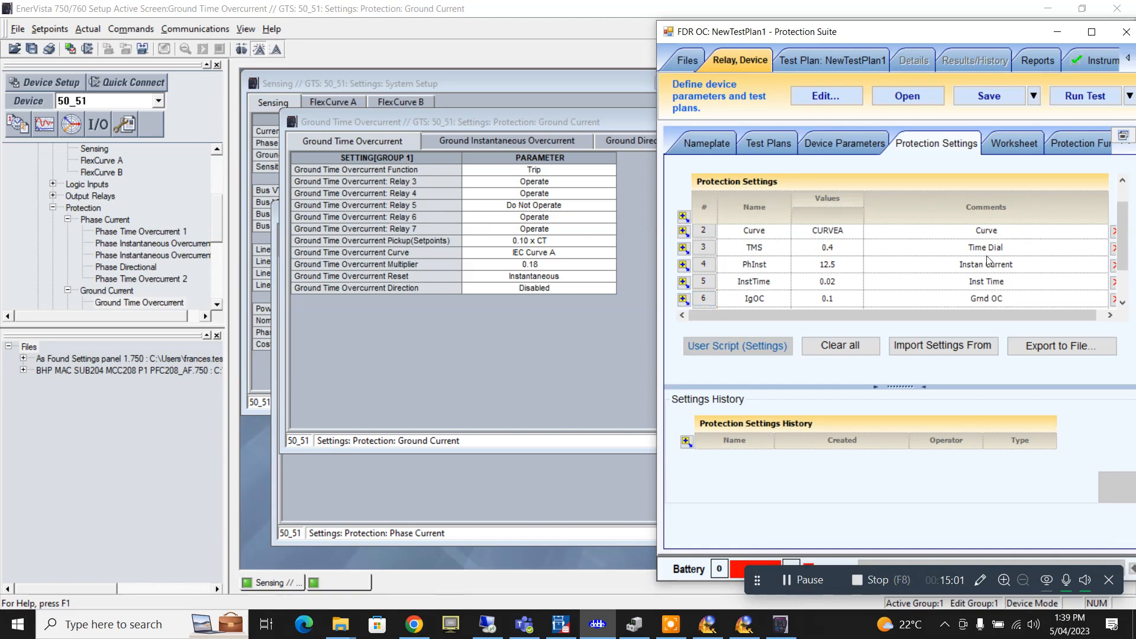
{"action": "left_click", "coordinate": [1122, 303]}
{"action": "left_click", "coordinate": [758, 300]}
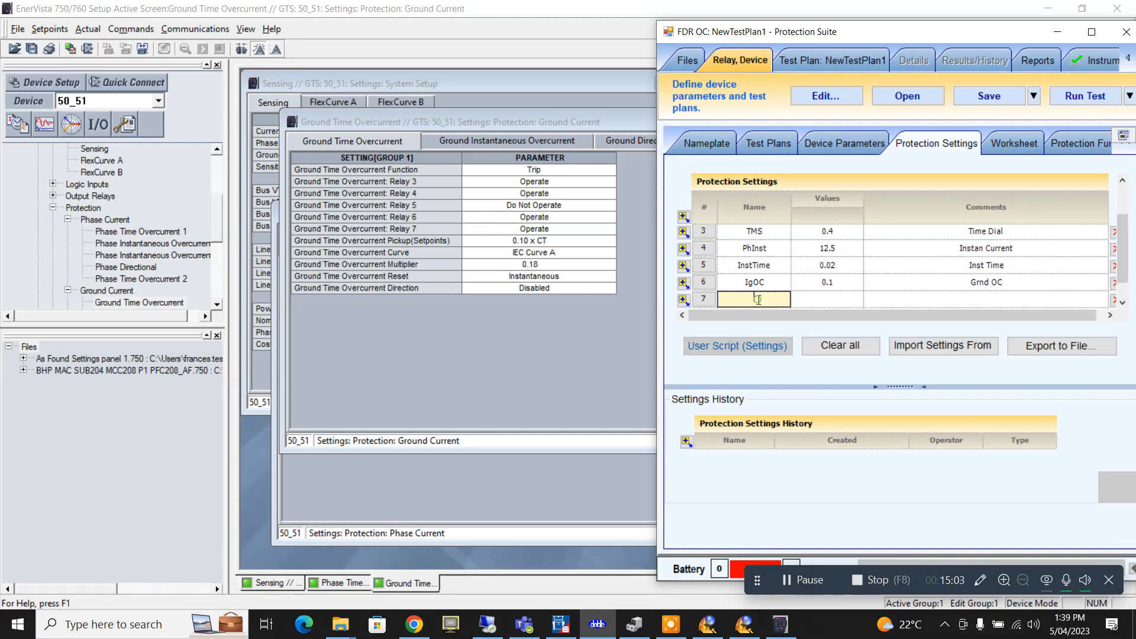
{"action": "type", "text": "GndTMS"}
{"action": "left_click", "coordinate": [829, 302]}
{"action": "type", "text": "0.1"}
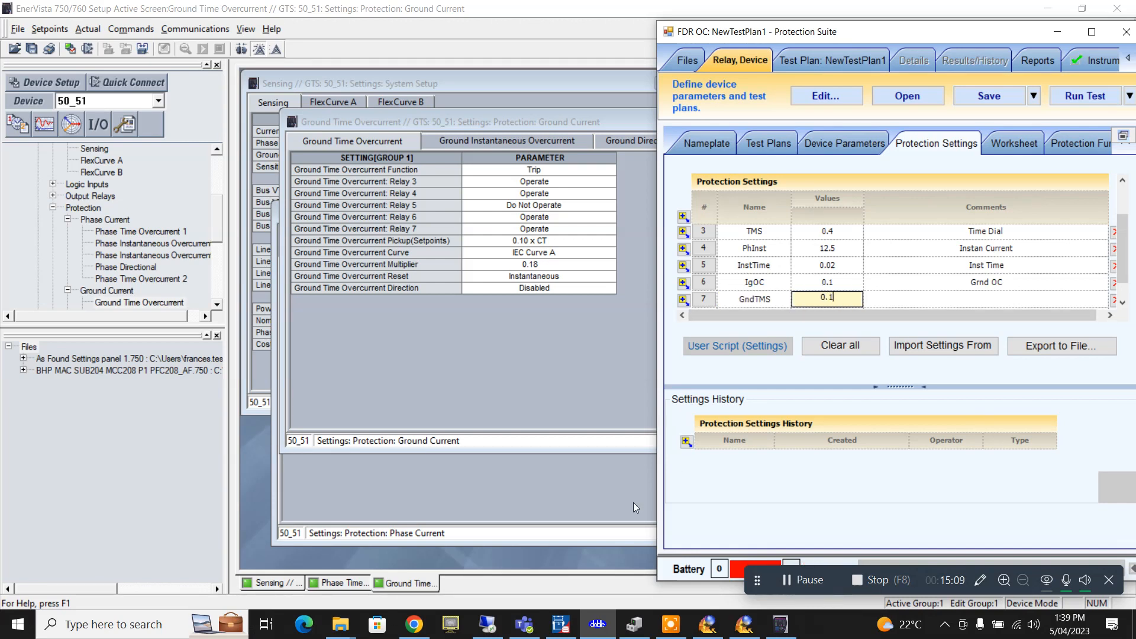
{"action": "type", "text": "8"}
{"action": "left_click", "coordinate": [1005, 299]}
{"action": "type", "text": "Gn"}
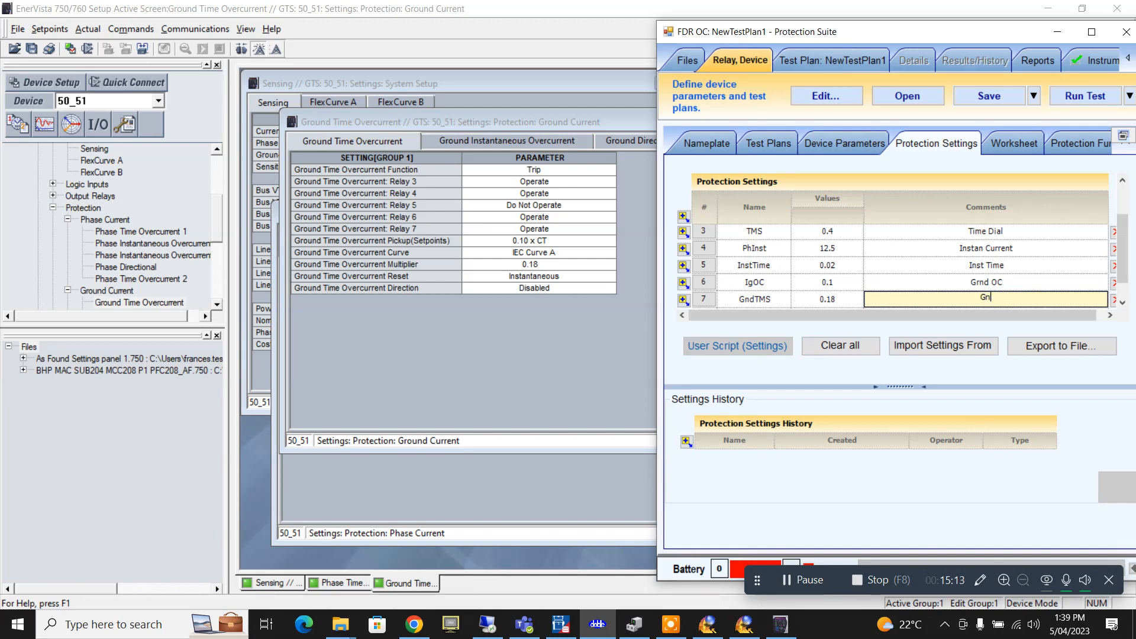
{"action": "type", "text": "d TMX"}
{"action": "left_click", "coordinate": [1091, 32]}
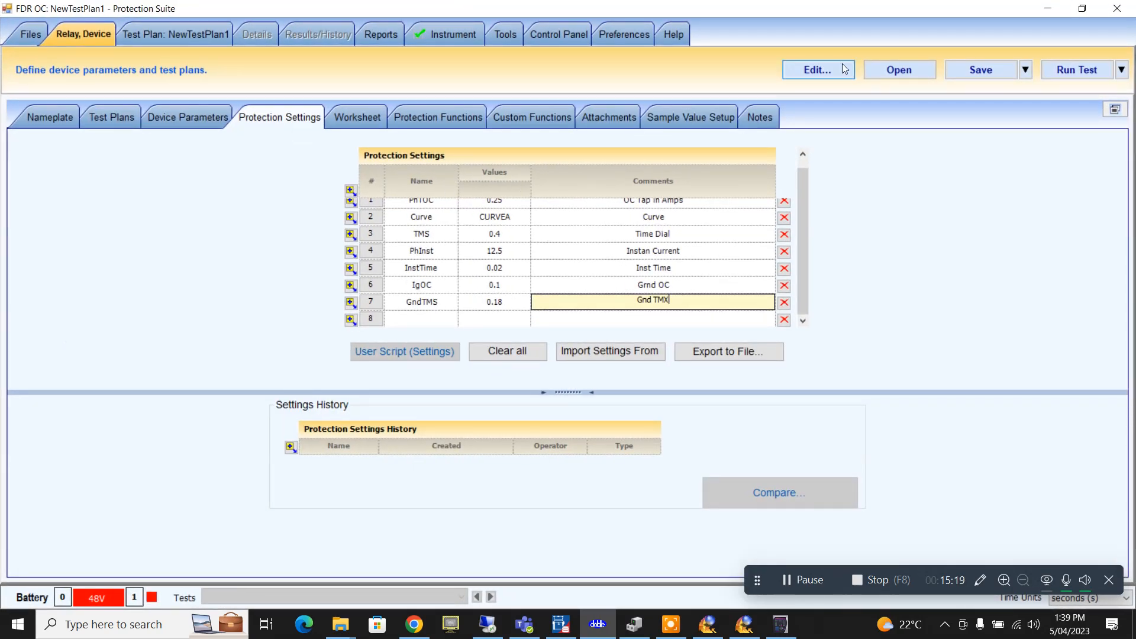
{"action": "scroll", "coordinate": [414, 283], "scroll_direction": "up", "scroll_amount": 1}
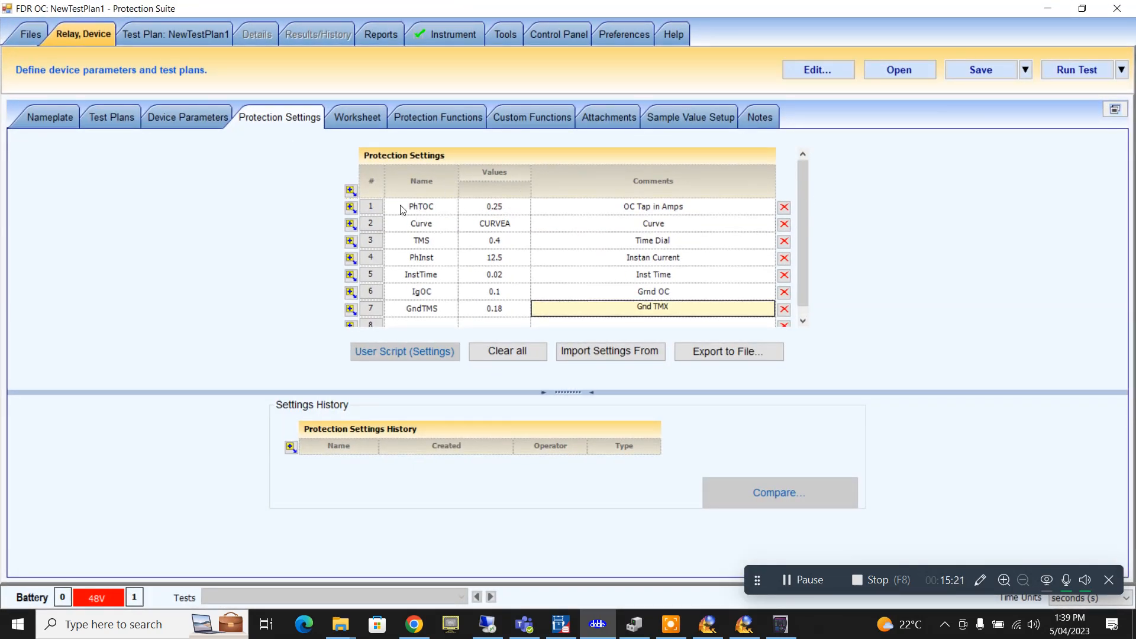
- Add a time device function with a 2 Phase and 3 Phase fault on the Protection Functions page
{"action": "left_click", "coordinate": [354, 122]}
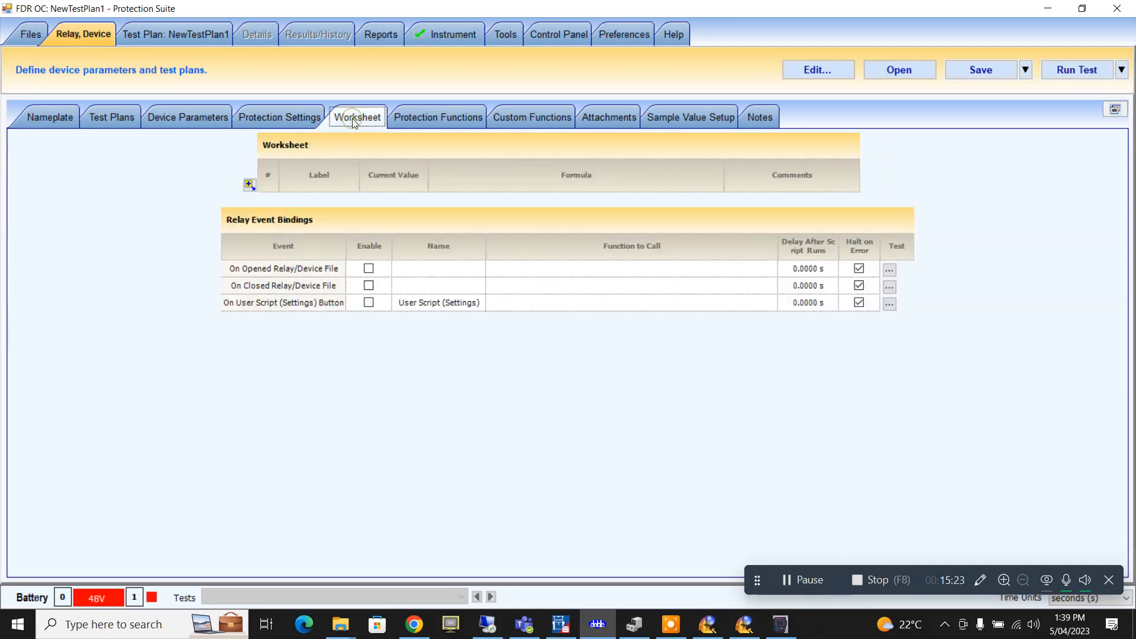
{"action": "left_click", "coordinate": [439, 117]}
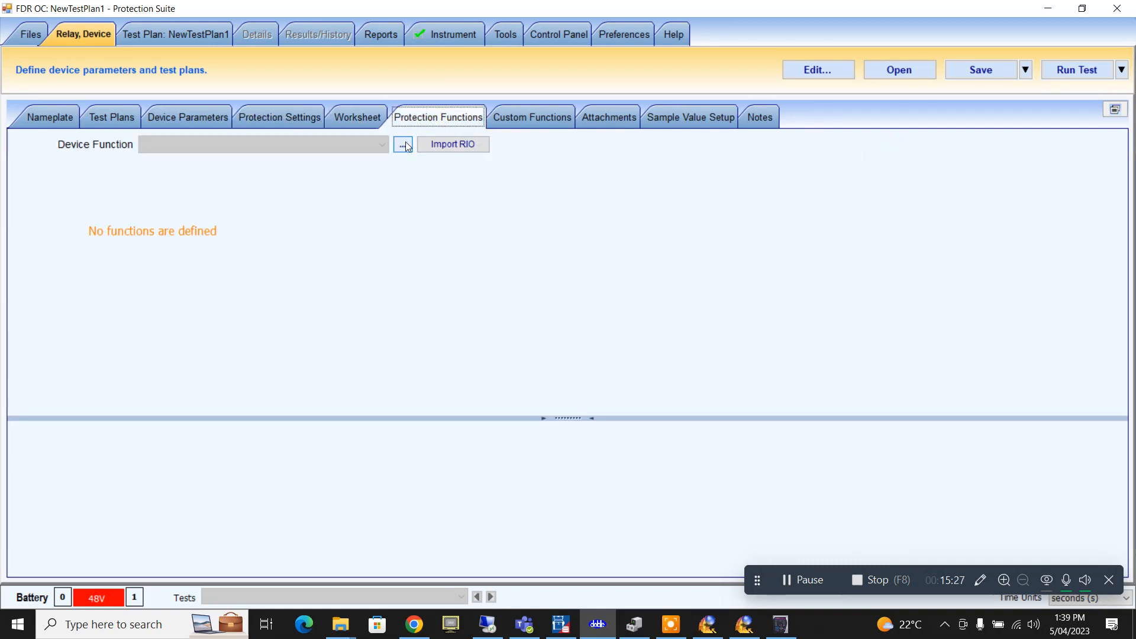
{"action": "left_click", "coordinate": [404, 144]}
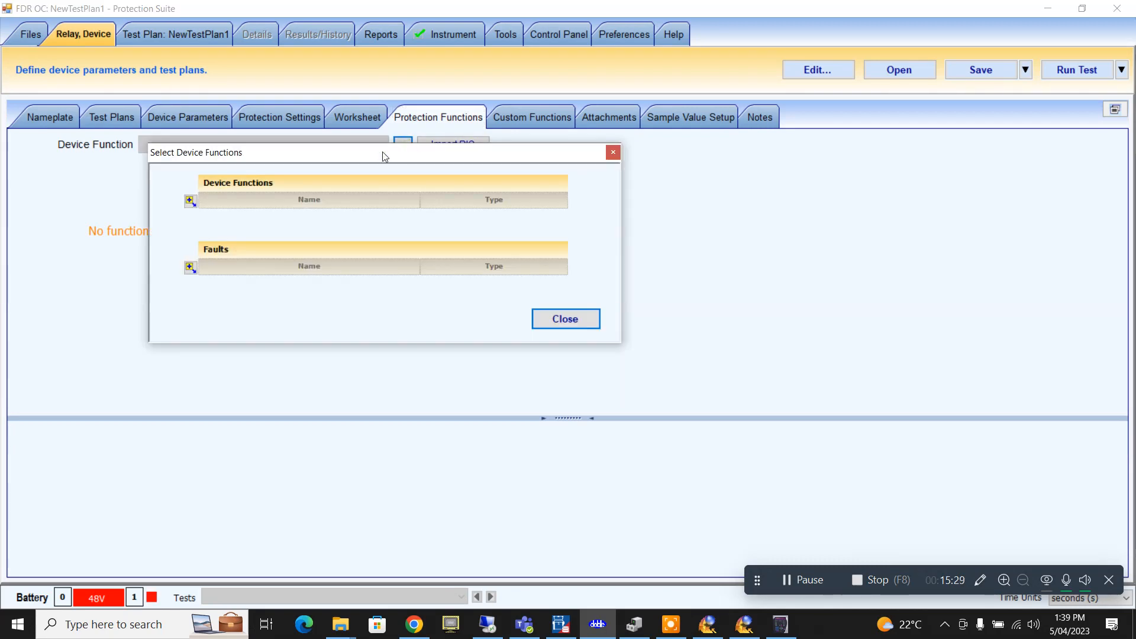
{"action": "left_click", "coordinate": [191, 199]}
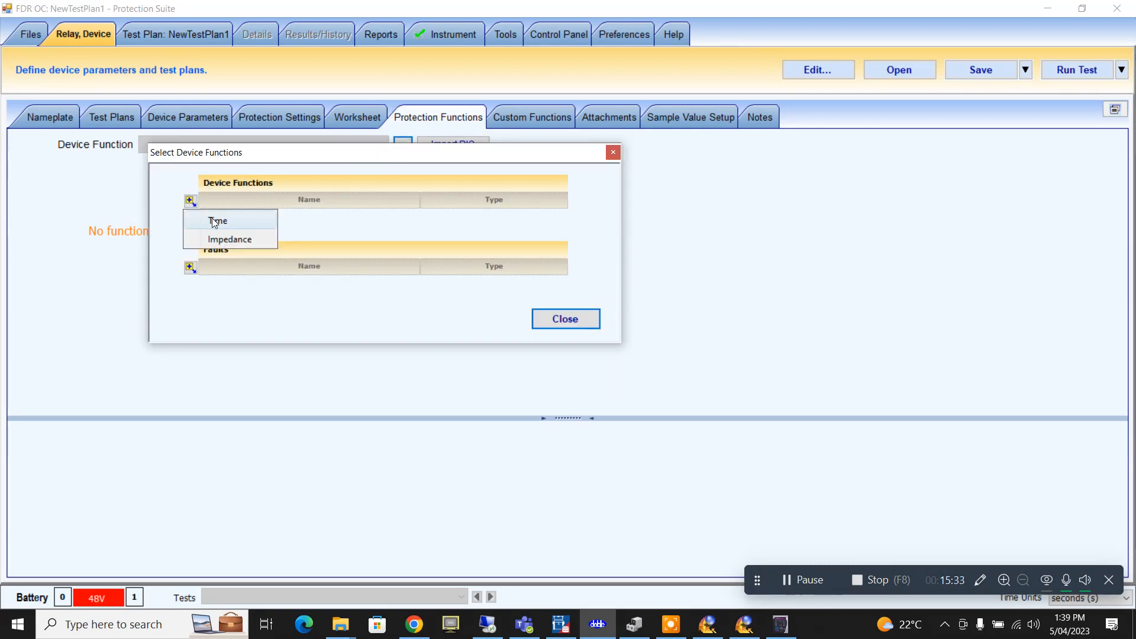
{"action": "left_click", "coordinate": [214, 219]}
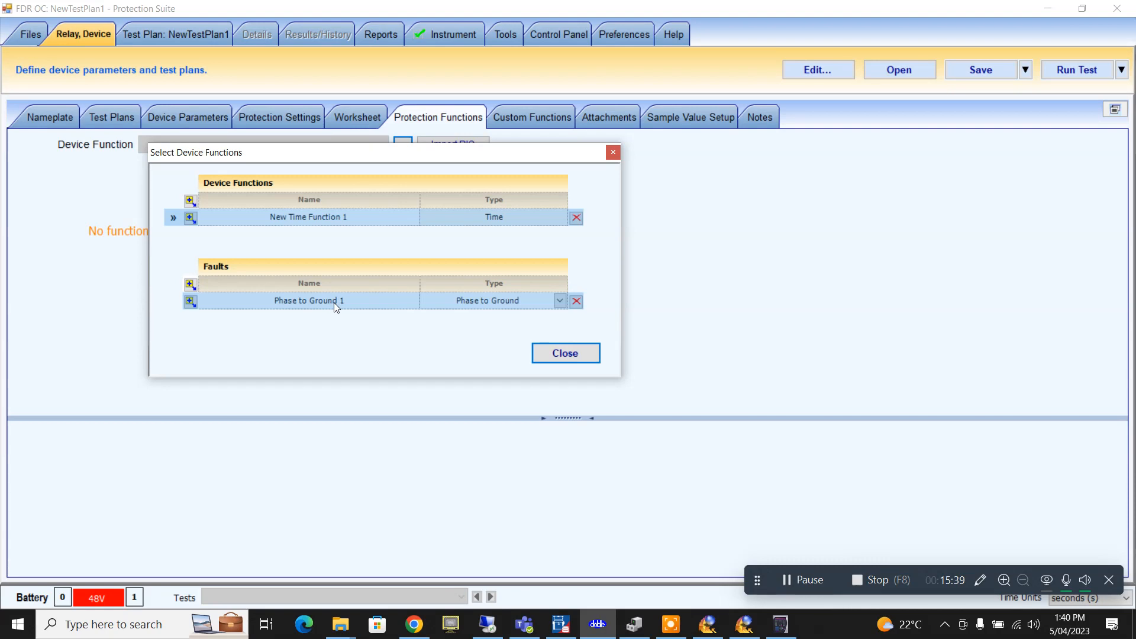
{"action": "left_click", "coordinate": [191, 302]}
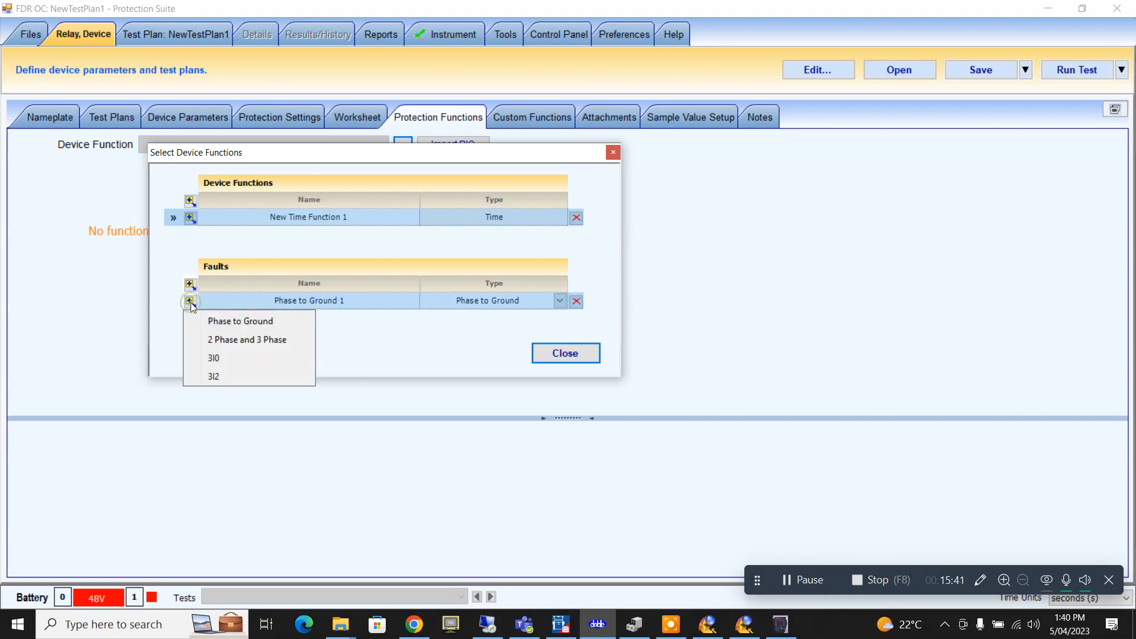
{"action": "left_click", "coordinate": [233, 339]}
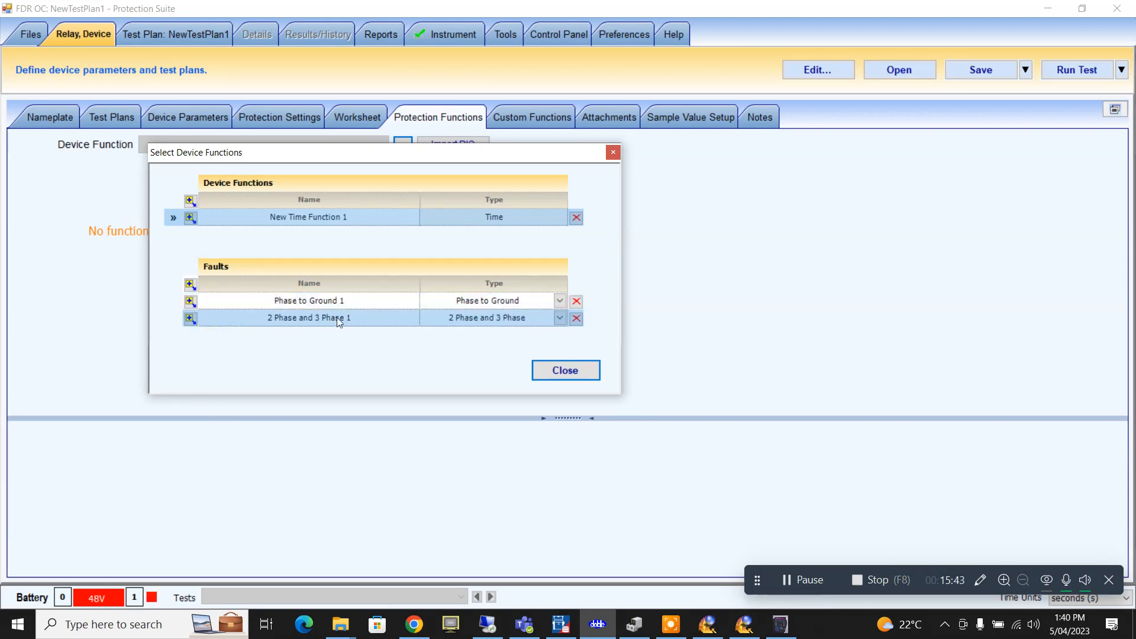
{"action": "left_click", "coordinate": [561, 372]}
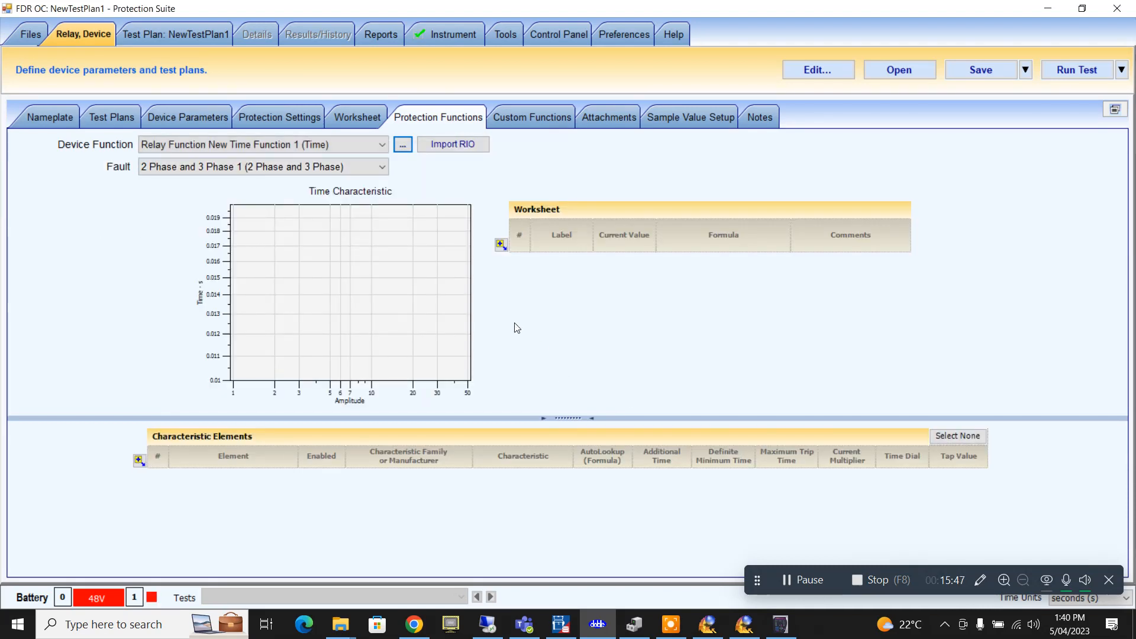
- Add a characteristic element named PhTOC with the GE MULTILIN family
{"action": "left_click", "coordinate": [140, 460]}
{"action": "left_click", "coordinate": [254, 480]}
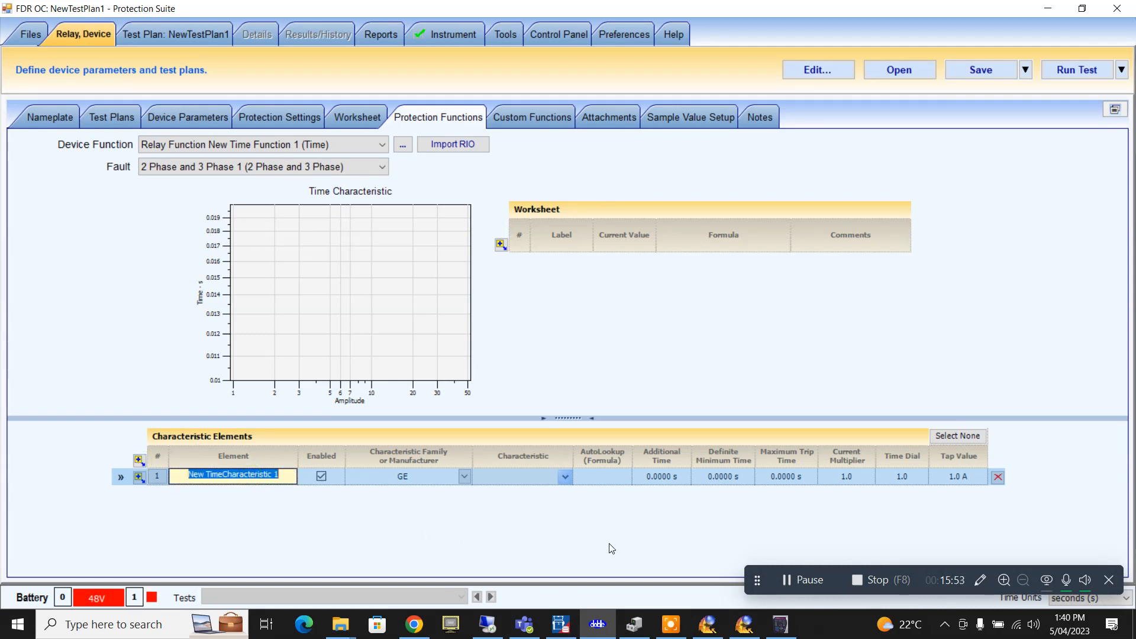
{"action": "type", "text": "Oh"}
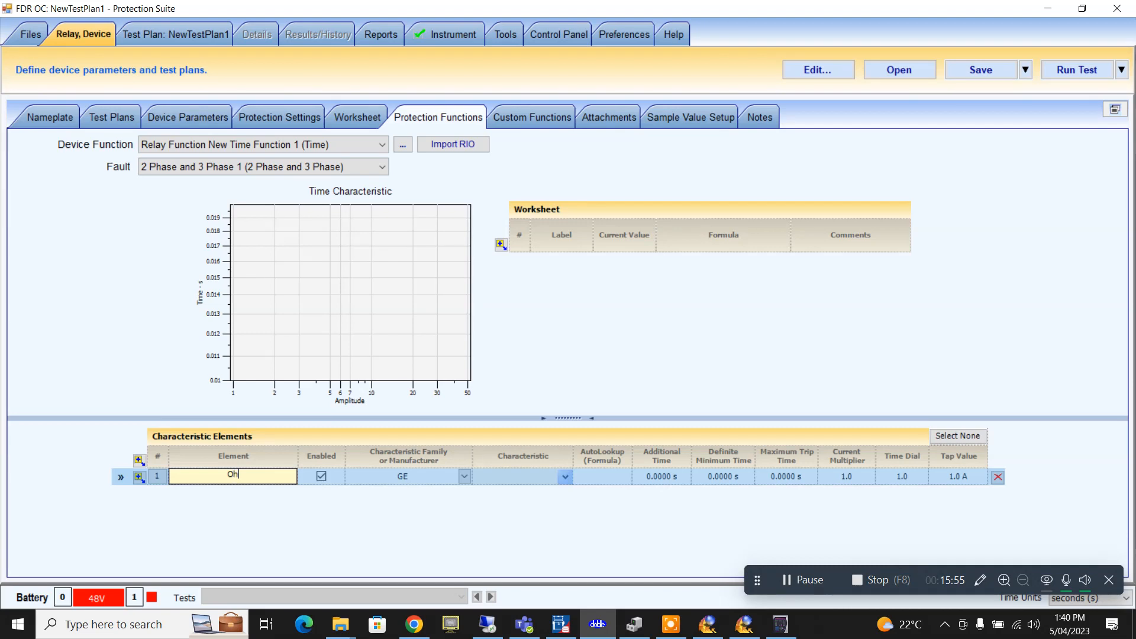
{"action": "type", "text": "TOC"}
{"action": "key", "text": "BackSpace"}
{"action": "type", "text": "P"}
{"action": "left_click", "coordinate": [463, 480]}
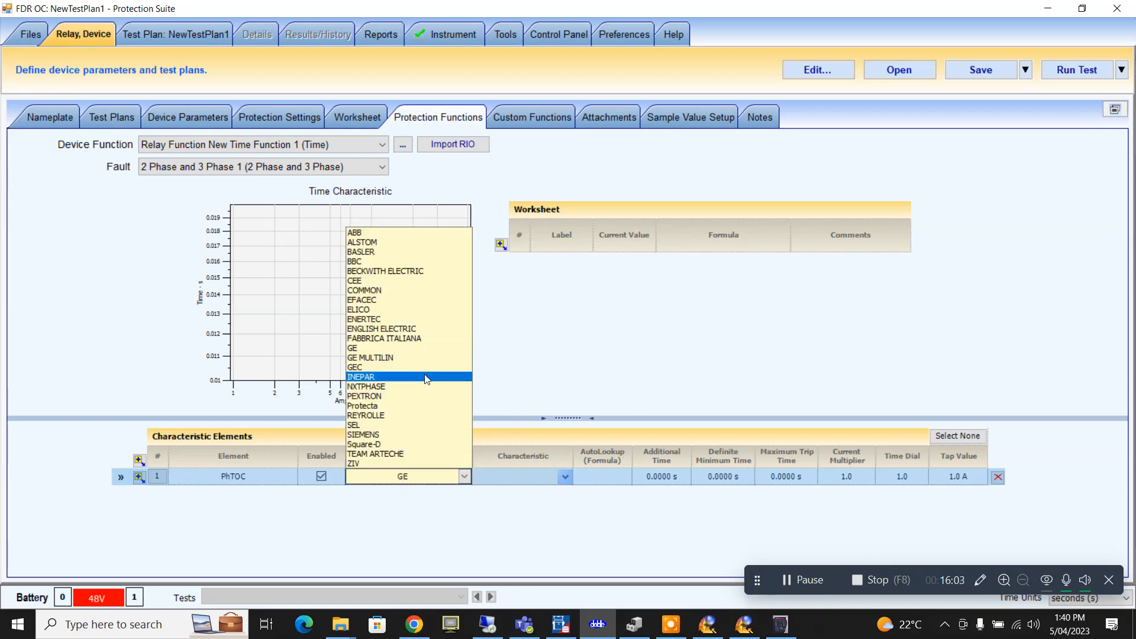
{"action": "left_click", "coordinate": [419, 359]}
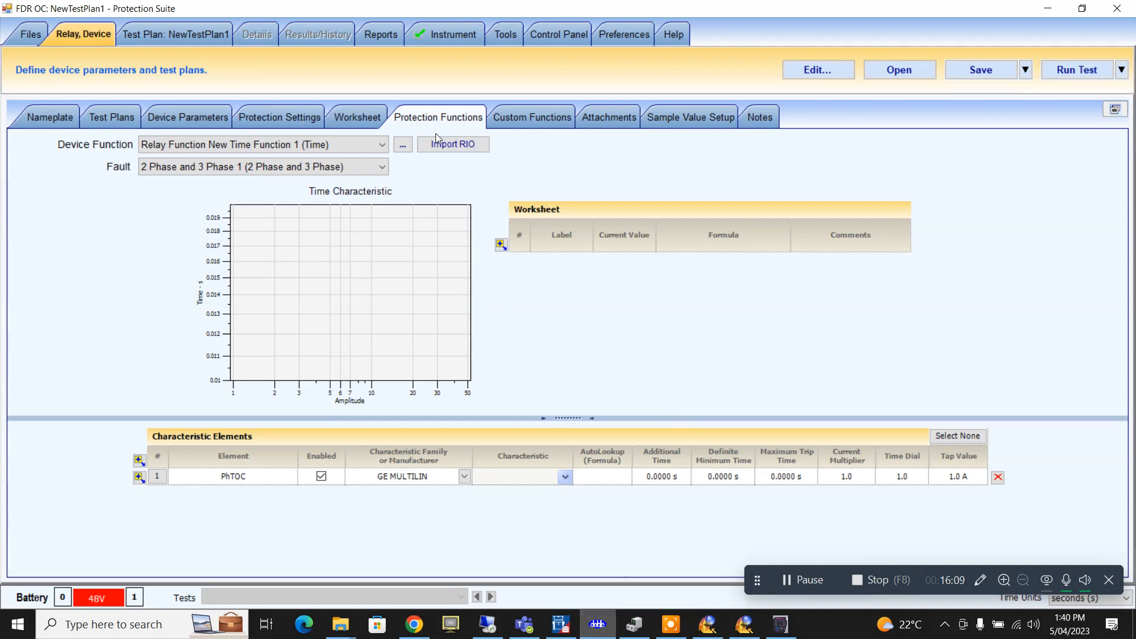
- Check the Curve setting, then give PhTOC the SR745 IEC, Curve A characteristic
{"action": "left_click", "coordinate": [245, 117]}
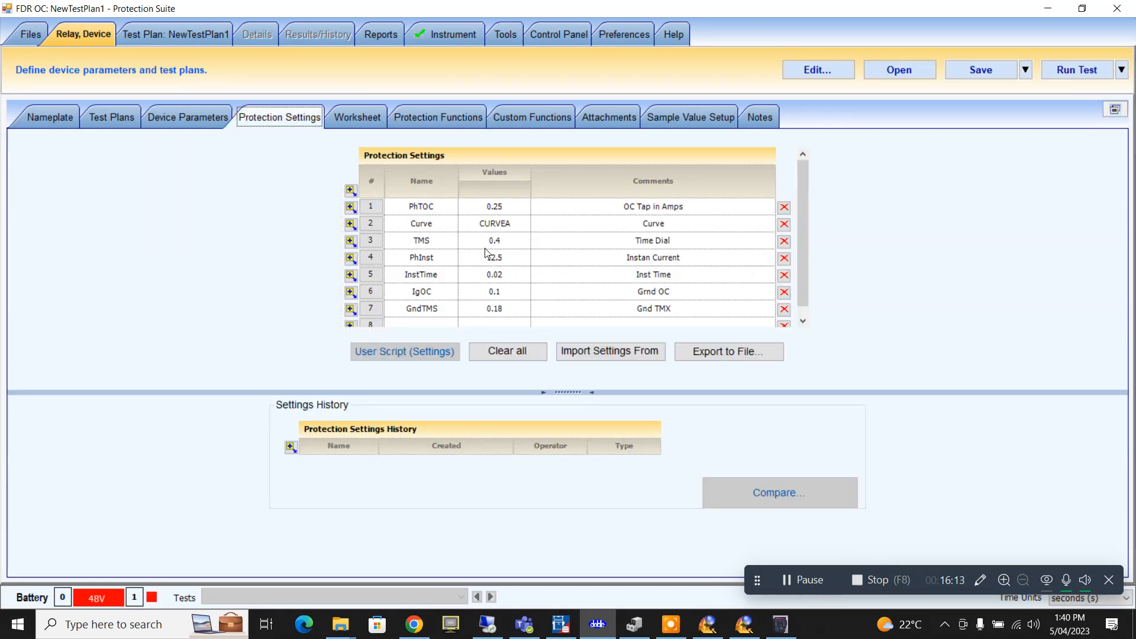
{"action": "left_click", "coordinate": [510, 224]}
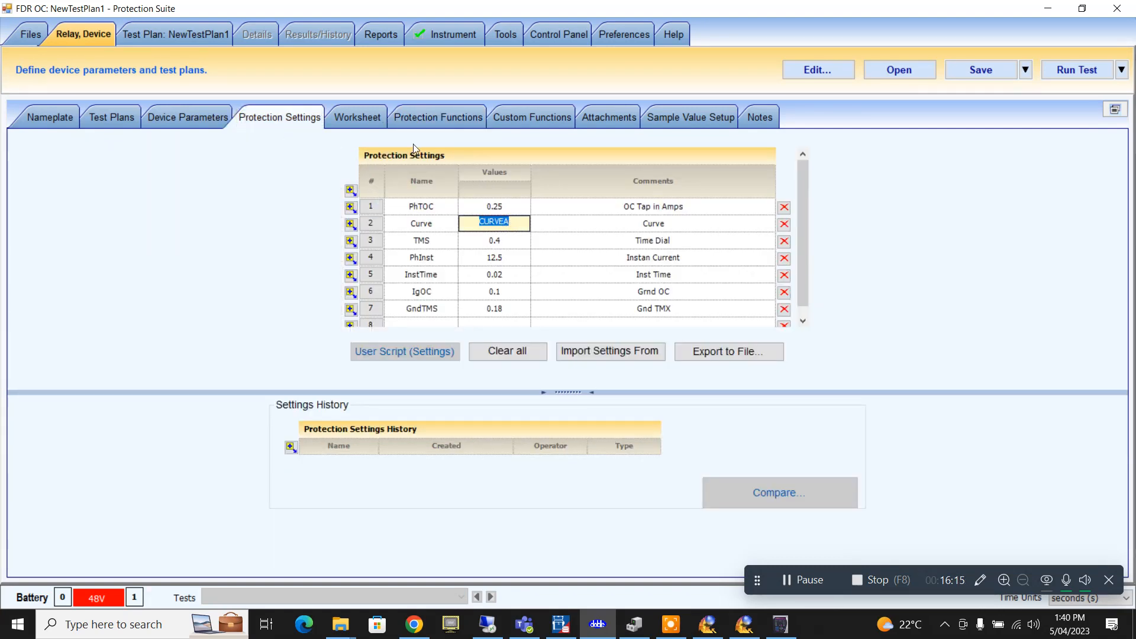
{"action": "left_click", "coordinate": [438, 117]}
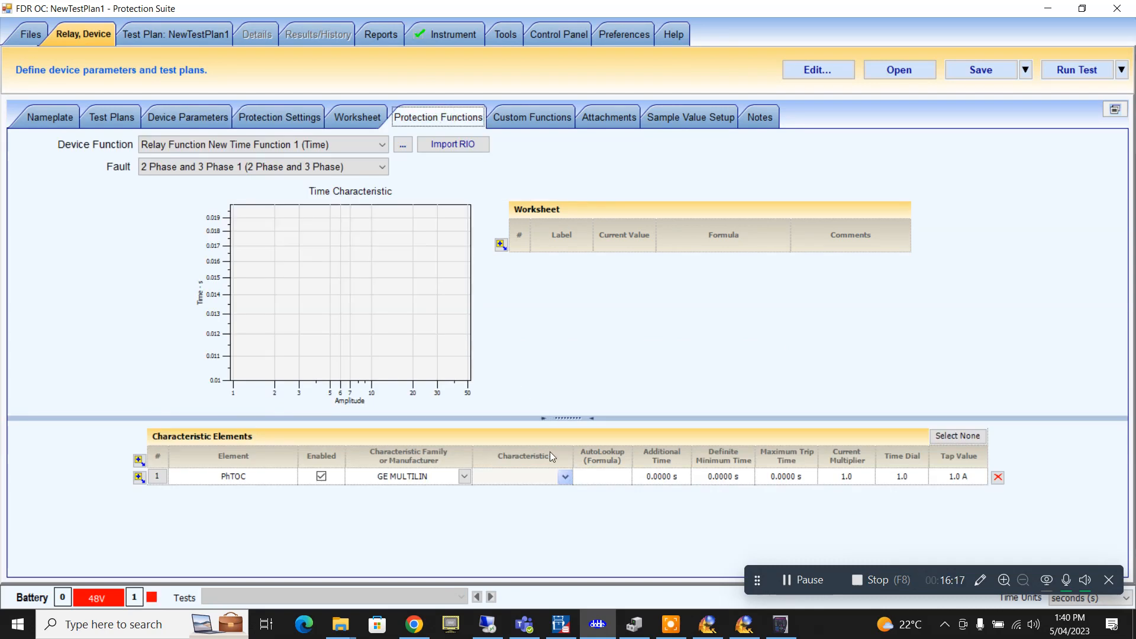
{"action": "left_click", "coordinate": [565, 477]}
{"action": "mouse_move", "coordinate": [532, 497]}
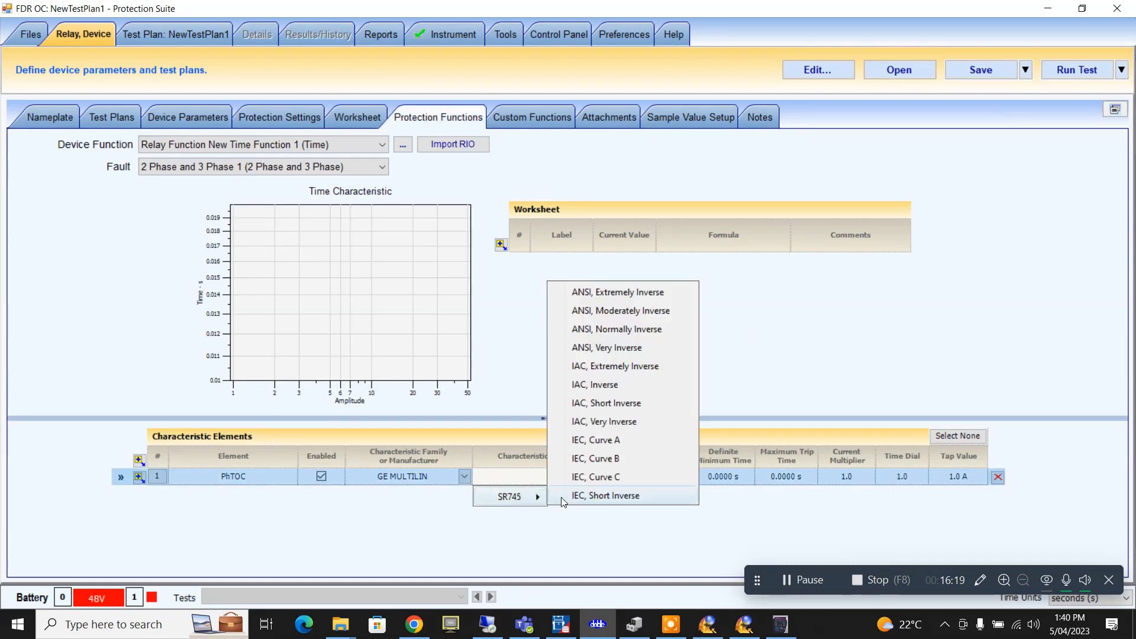
{"action": "left_click", "coordinate": [604, 441]}
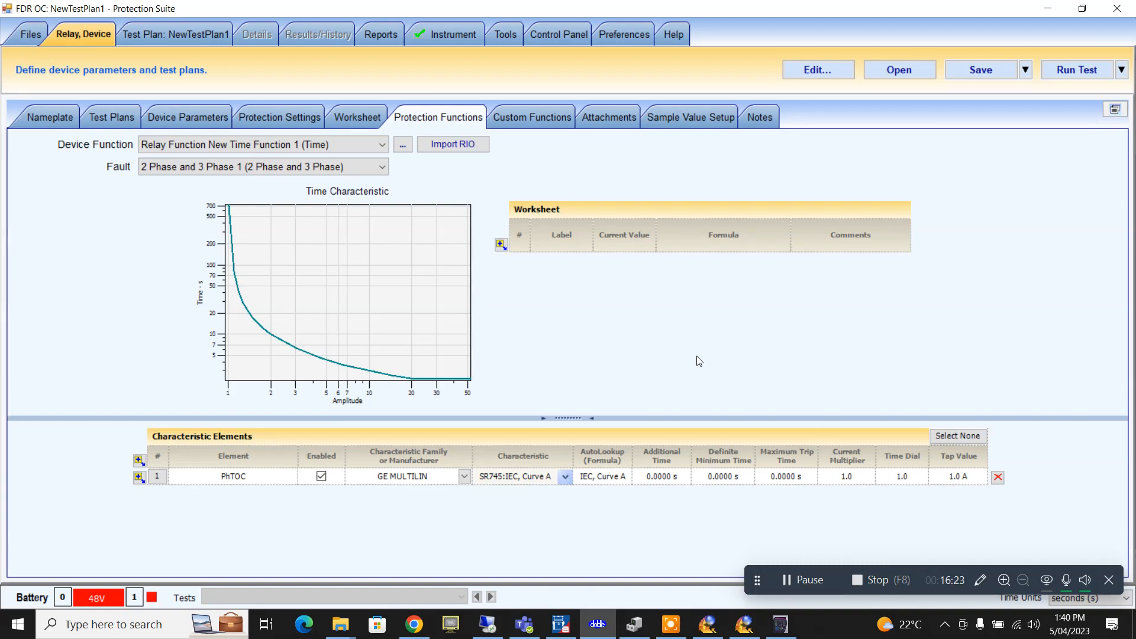
- Link PhTOC's tap value to the PhTOC setting via the Formula Wizard
{"action": "left_click", "coordinate": [973, 477]}
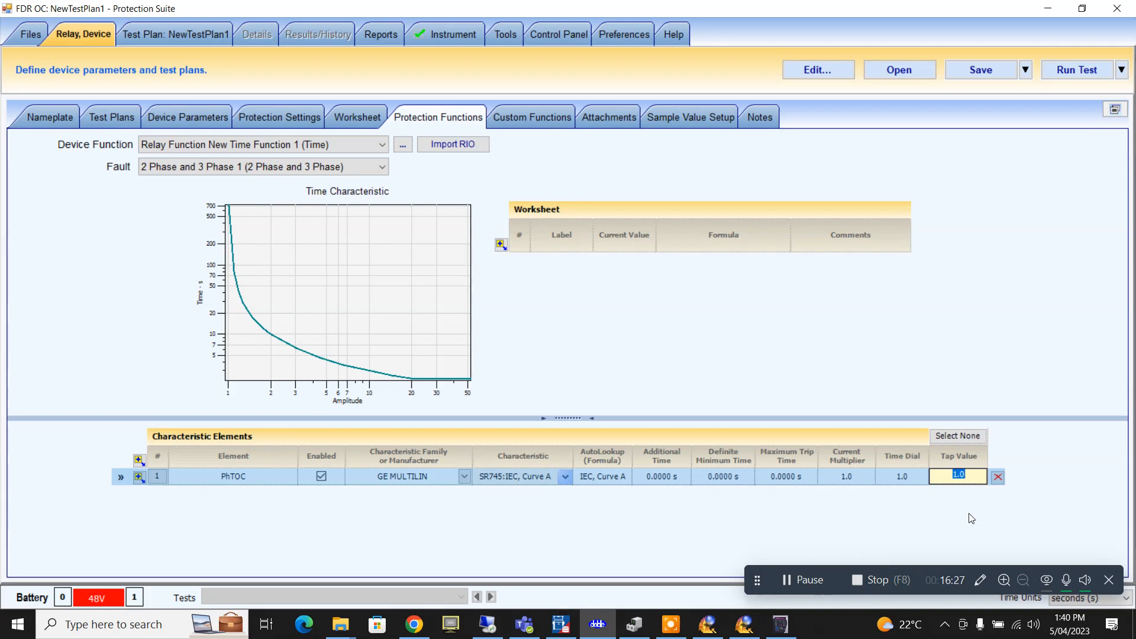
{"action": "key", "text": "equal"}
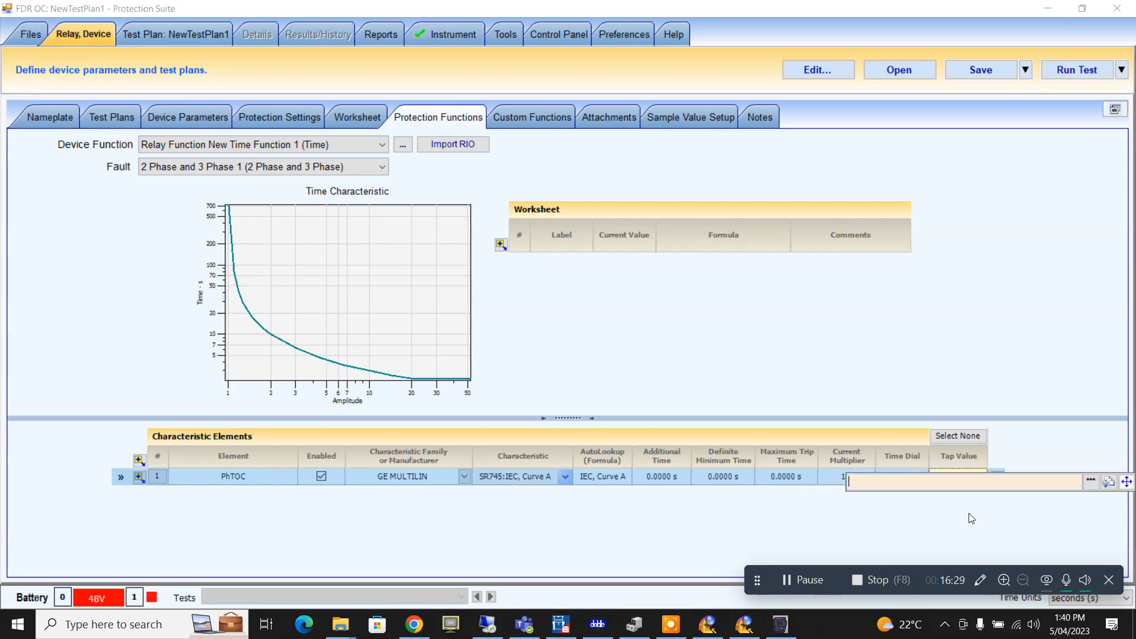
{"action": "left_click", "coordinate": [1090, 483]}
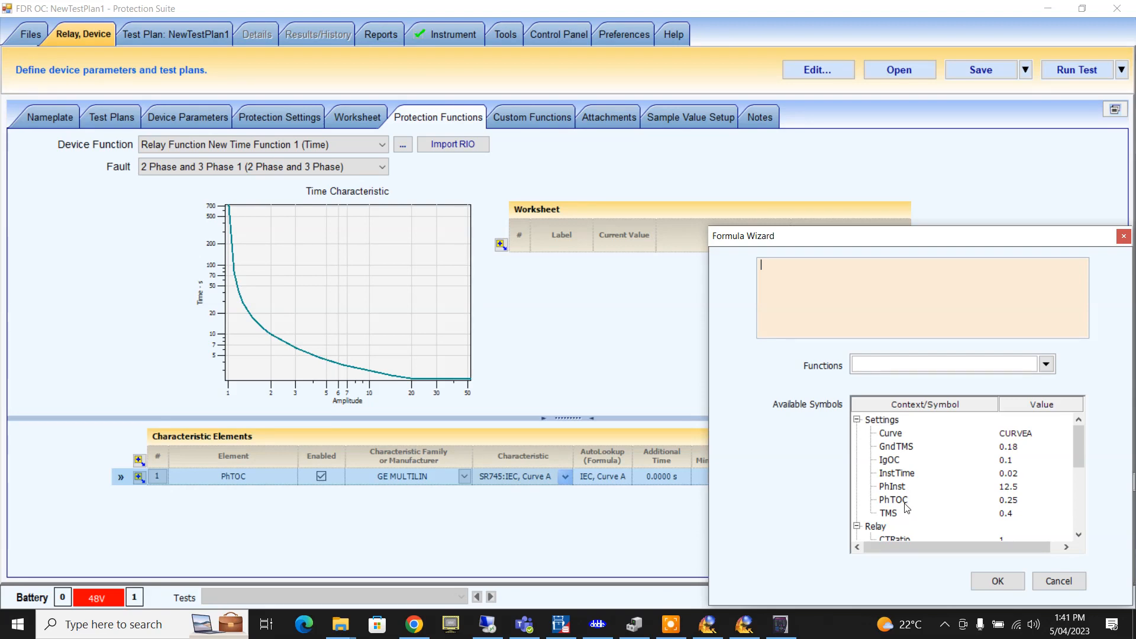
{"action": "left_click", "coordinate": [904, 503]}
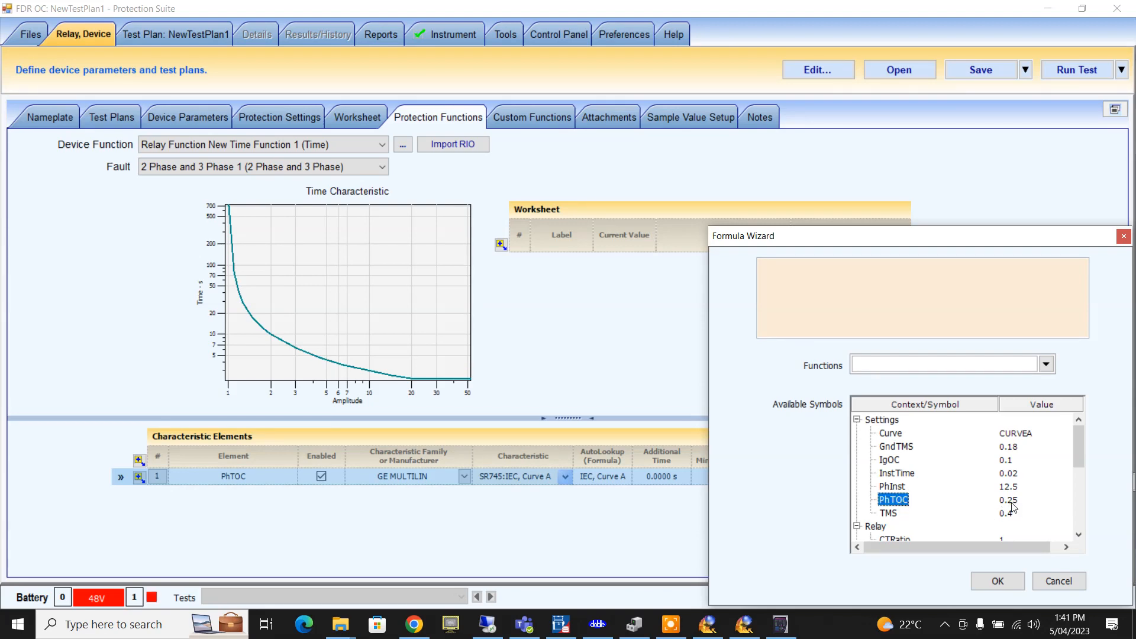
{"action": "double_click", "coordinate": [1011, 503]}
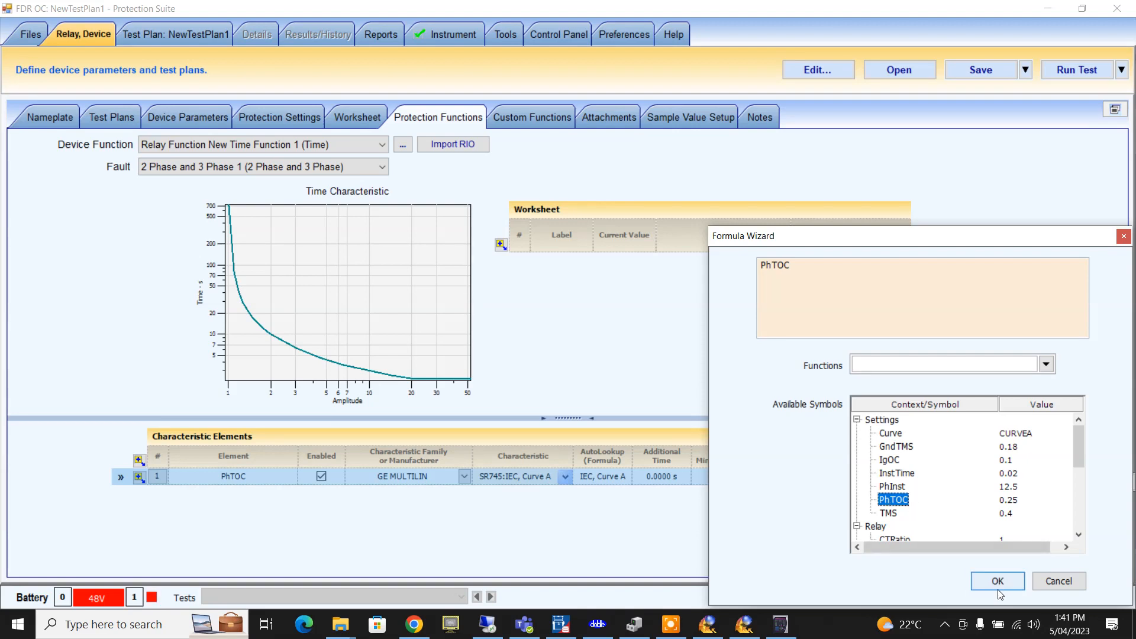
{"action": "left_click", "coordinate": [998, 588]}
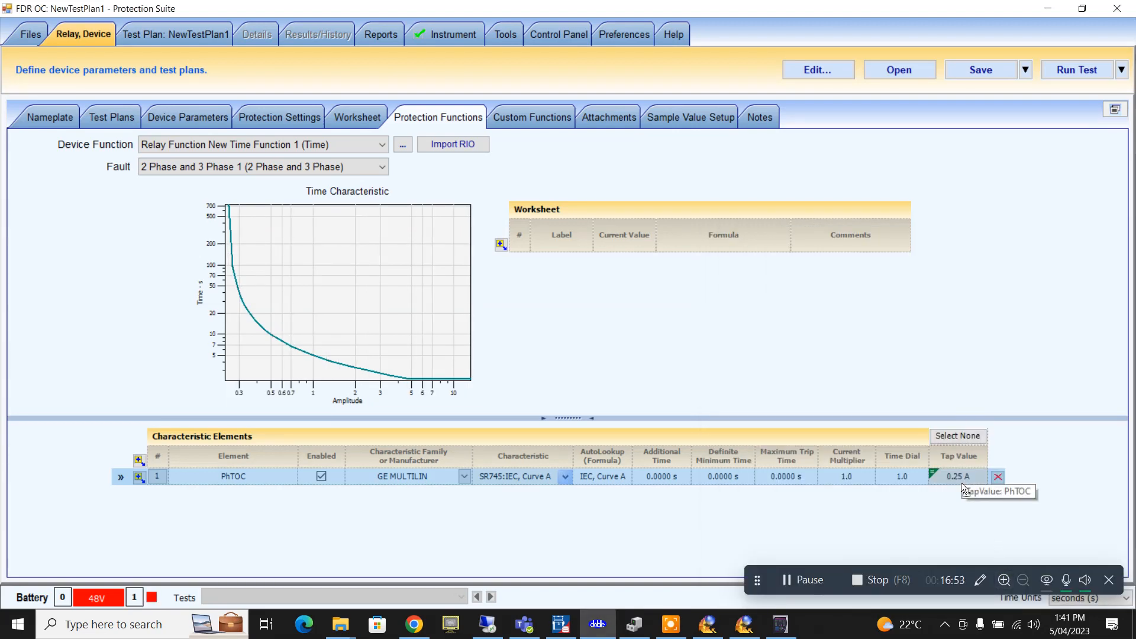
- Link PhTOC's time dial to the TMS setting (0.4), then switch to EnerVista
{"action": "left_click", "coordinate": [913, 478]}
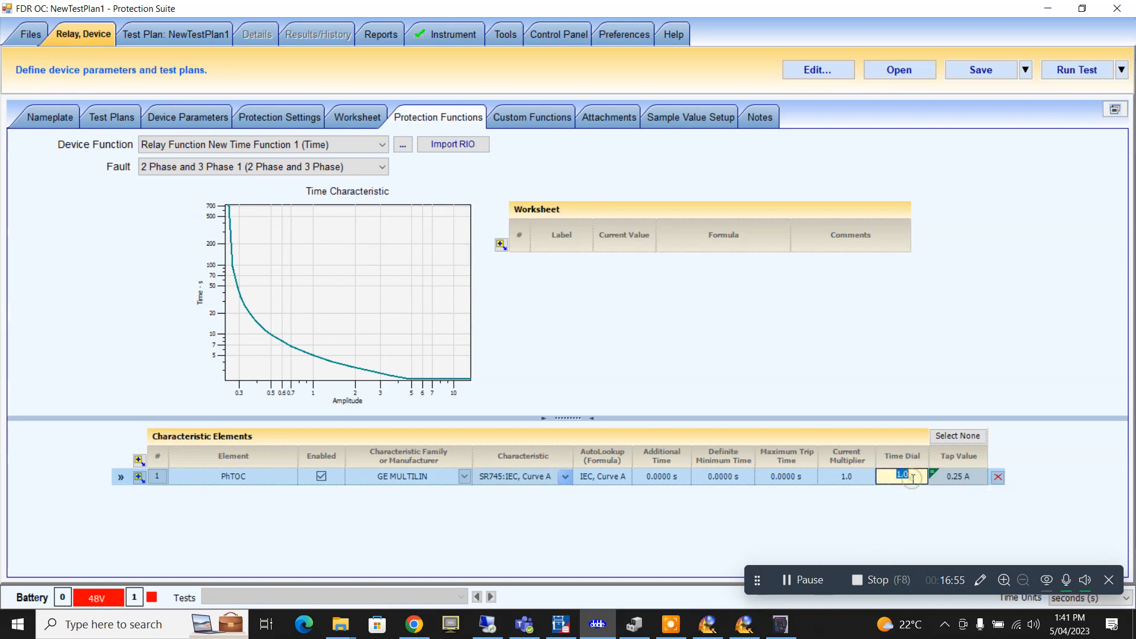
{"action": "key", "text": "equal"}
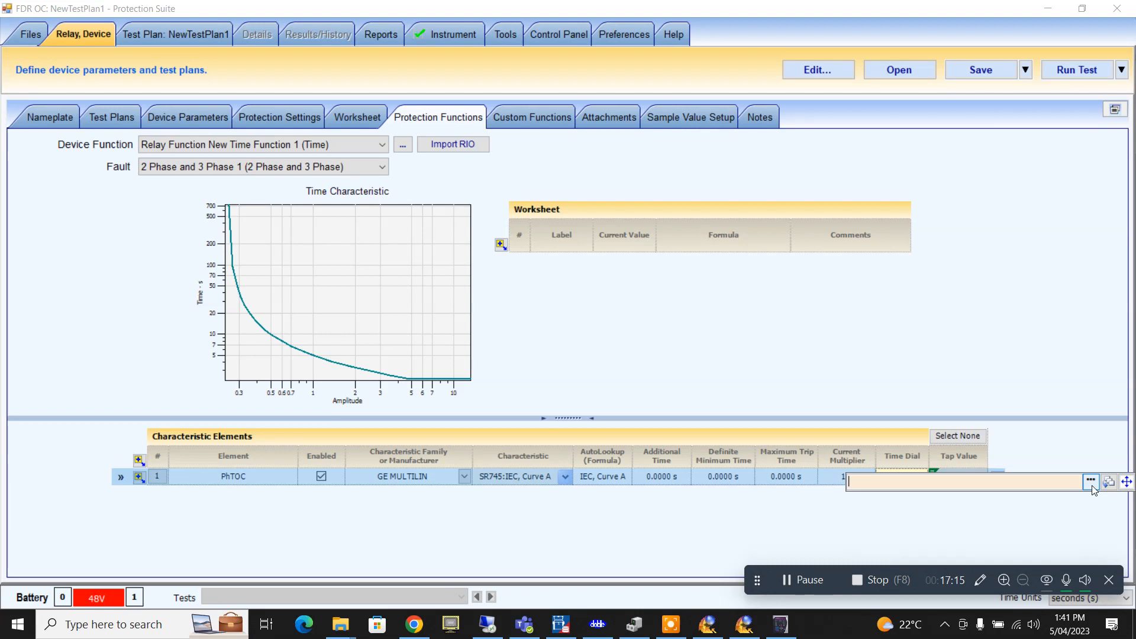
{"action": "left_click", "coordinate": [1092, 485]}
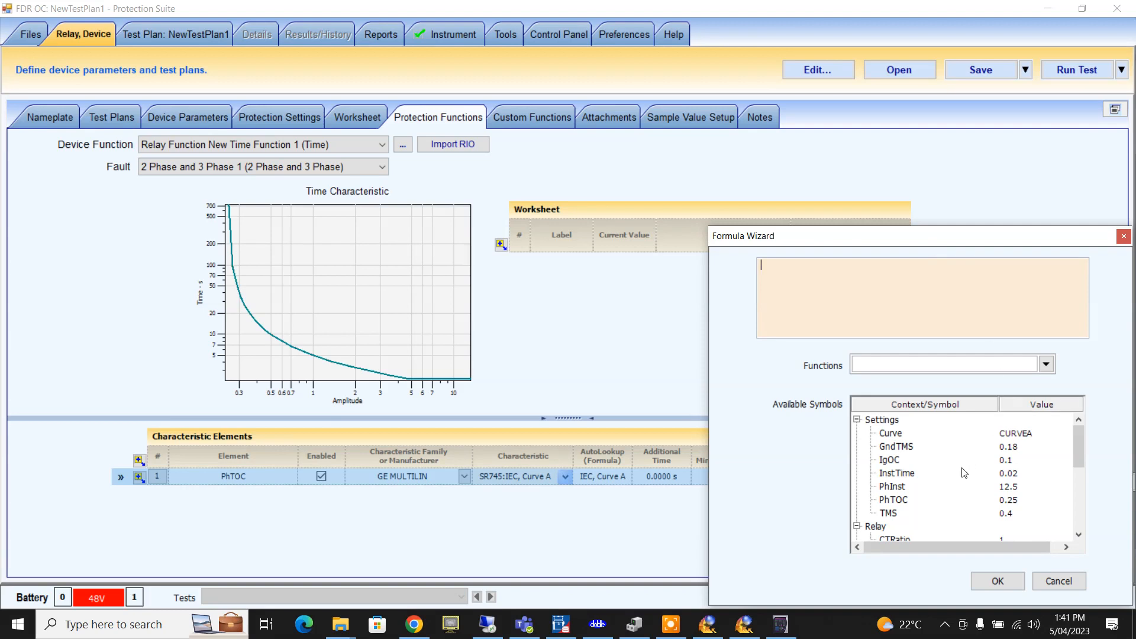
{"action": "left_click", "coordinate": [1005, 513]}
{"action": "double_click", "coordinate": [890, 513]}
{"action": "left_click", "coordinate": [997, 581]}
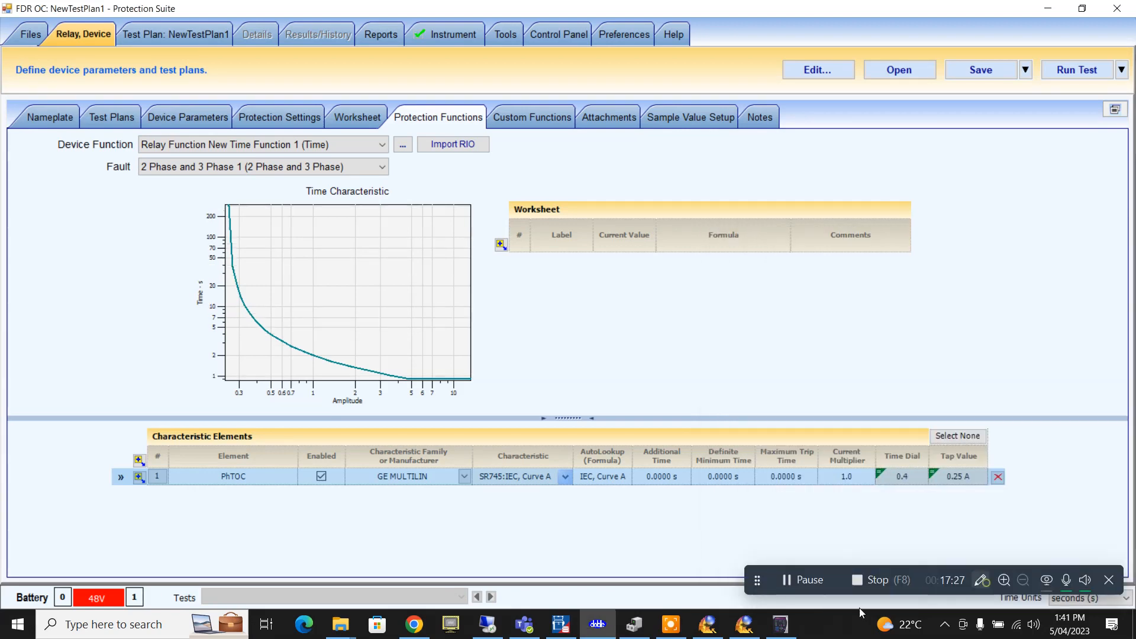
{"action": "left_click", "coordinate": [780, 624]}
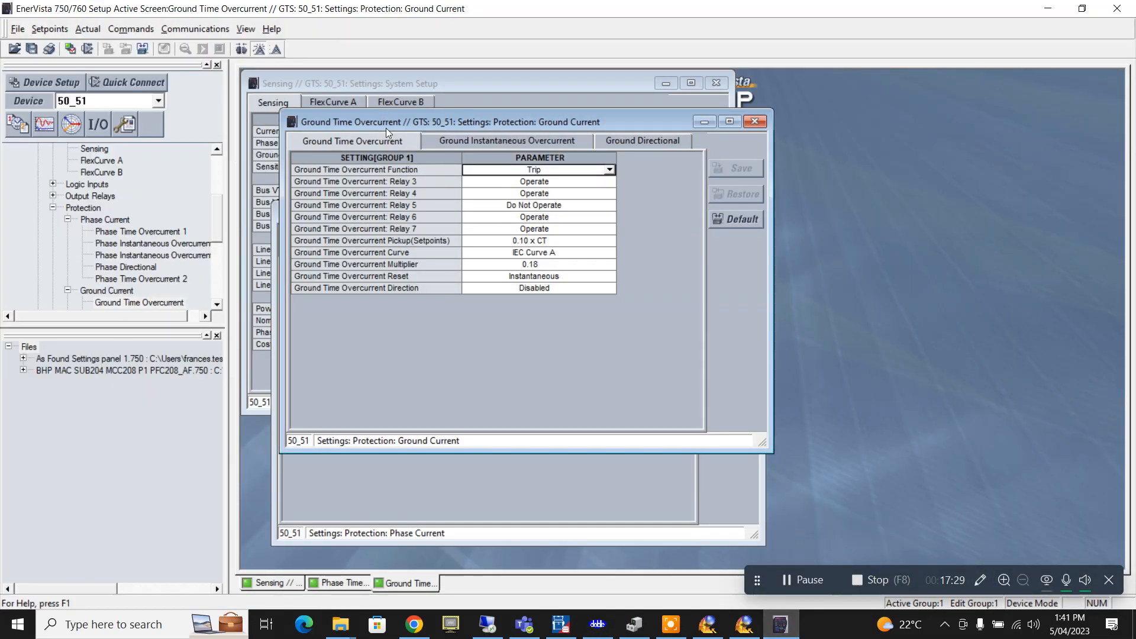
- Check Phase Time Overcurrent 1 in EnerVista (0.25 x CT, IEC Curve A, 0.40), then return to Protection Suite
{"action": "left_click_drag", "start_coordinate": [386, 128], "coordinate": [595, 148]}
{"action": "left_click", "coordinate": [385, 214]}
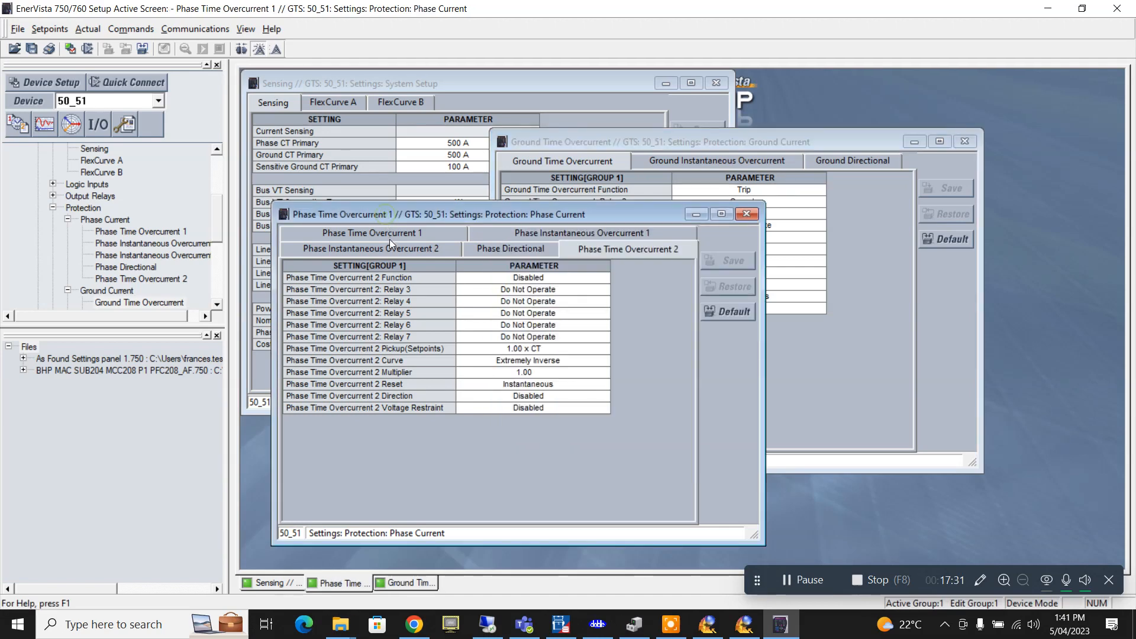
{"action": "left_click", "coordinate": [399, 234]}
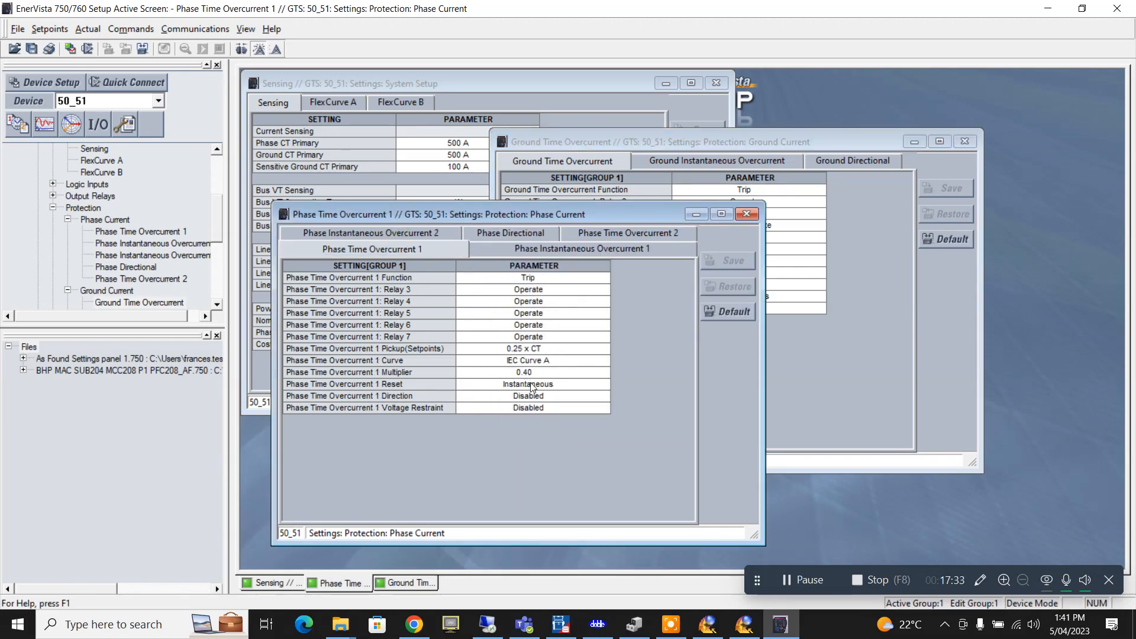
{"action": "left_click", "coordinate": [597, 624]}
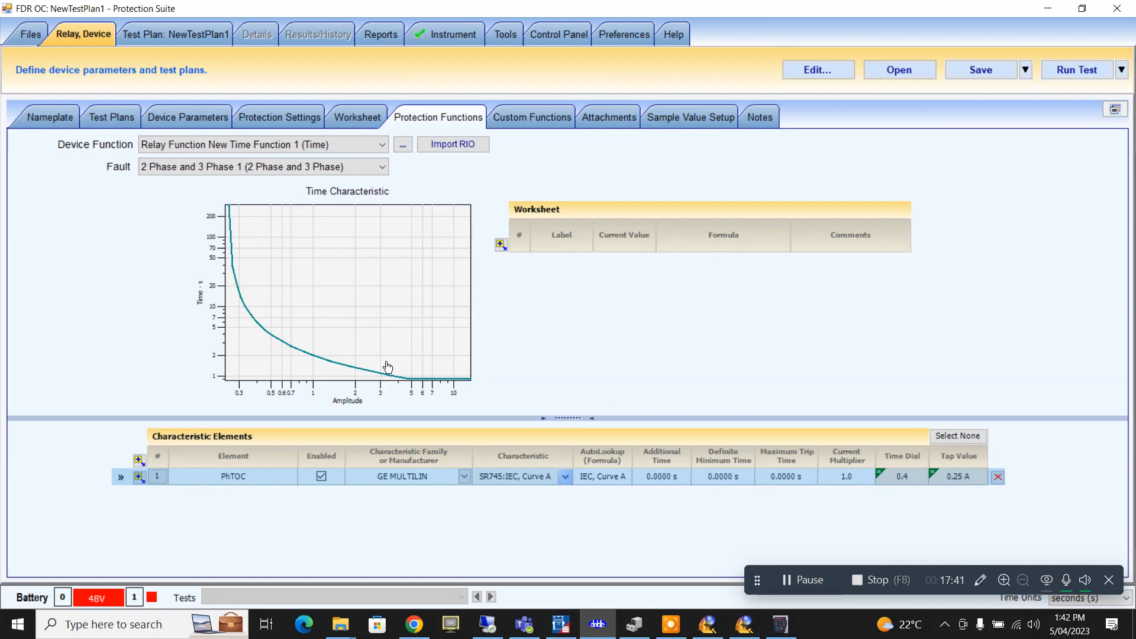
- Add a second element named Inst using the COMMON Definite Time (sec) characteristic
{"action": "left_click", "coordinate": [139, 477]}
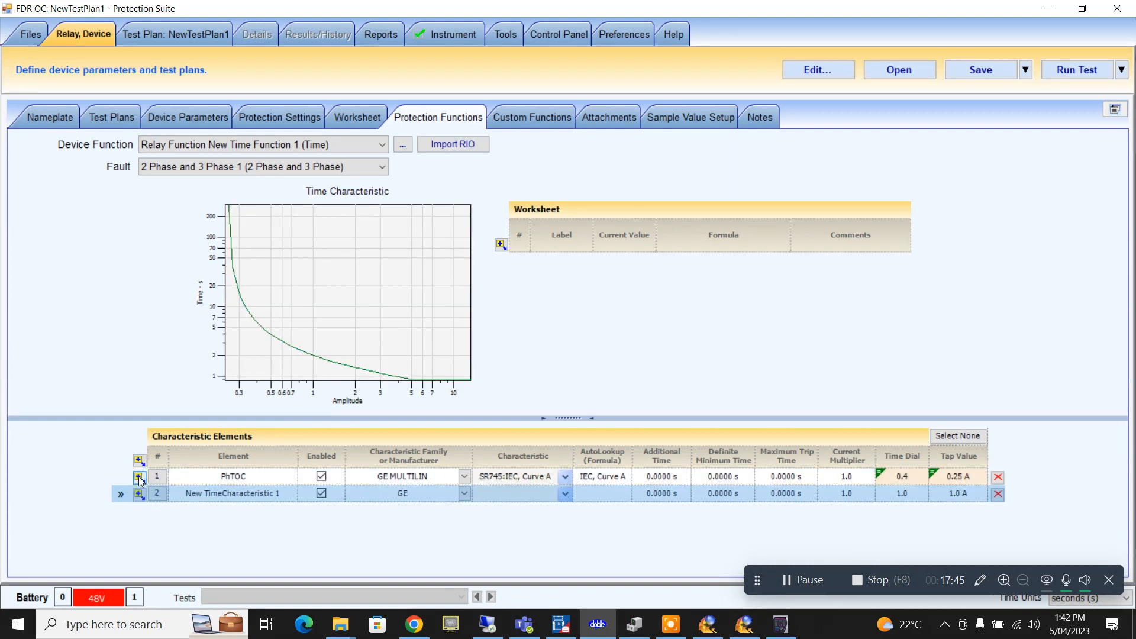
{"action": "left_click", "coordinate": [242, 493]}
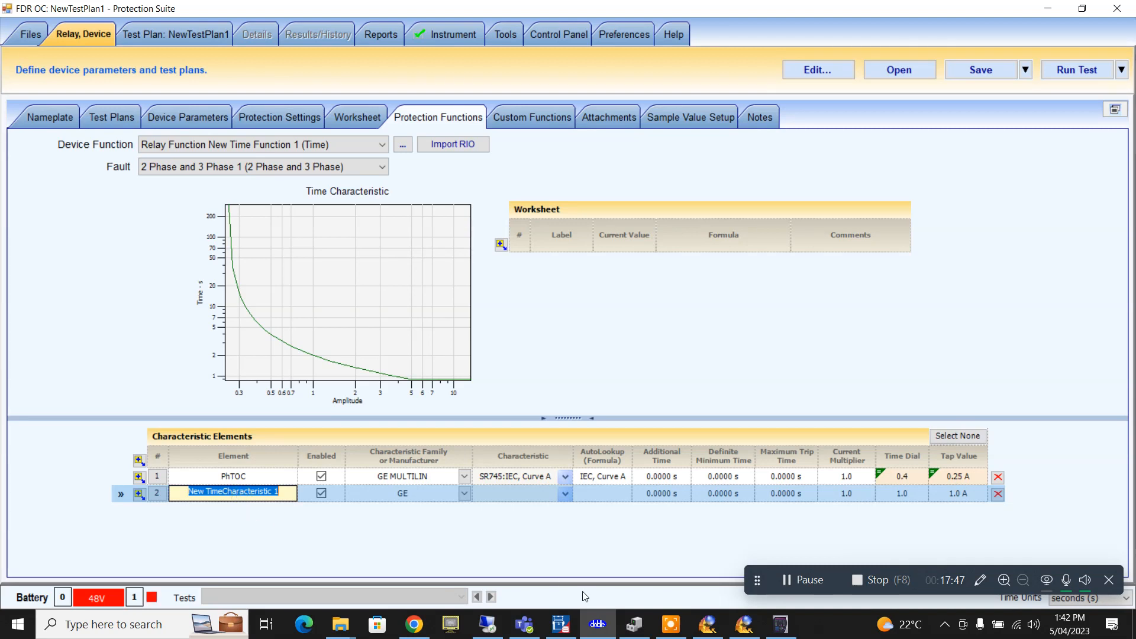
{"action": "mouse_move", "coordinate": [627, 623]}
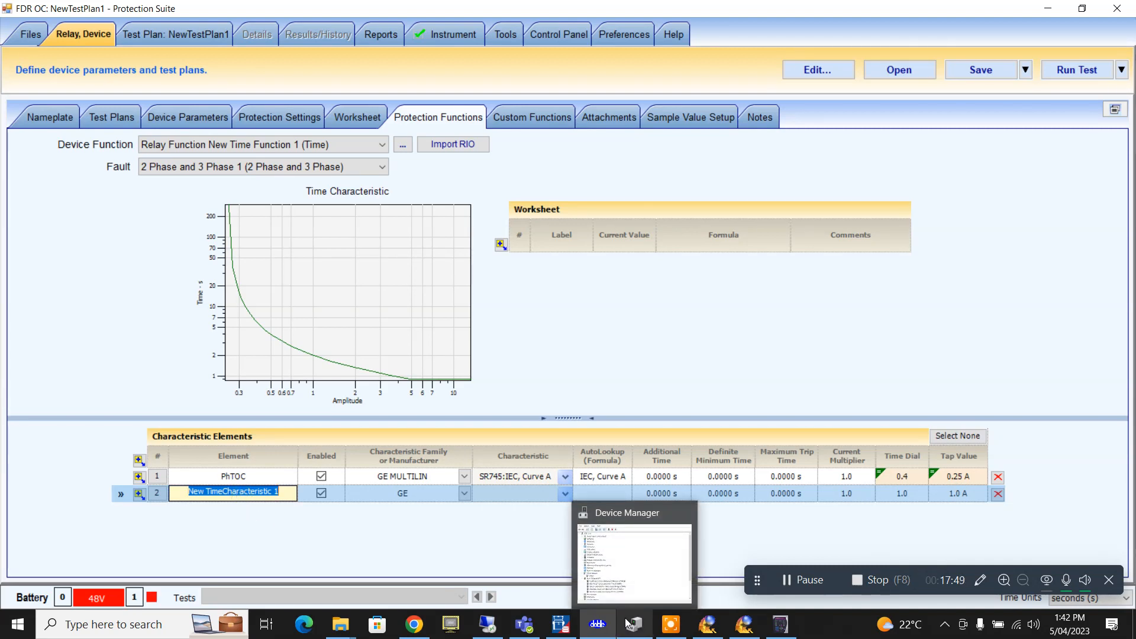
{"action": "type", "text": "Inst"}
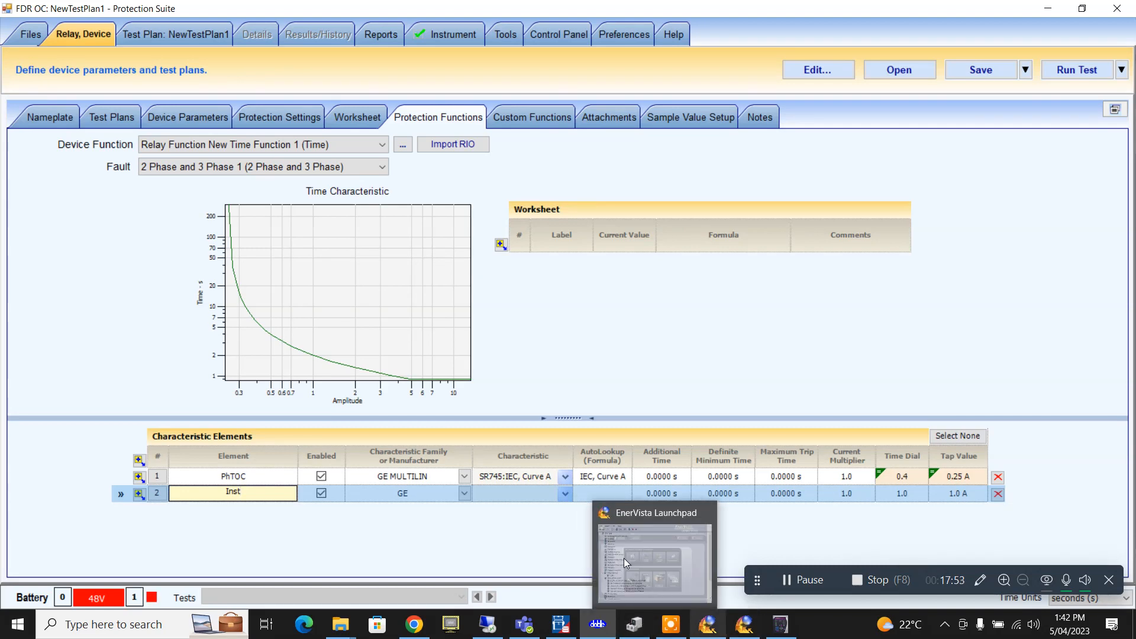
{"action": "left_click", "coordinate": [465, 494]}
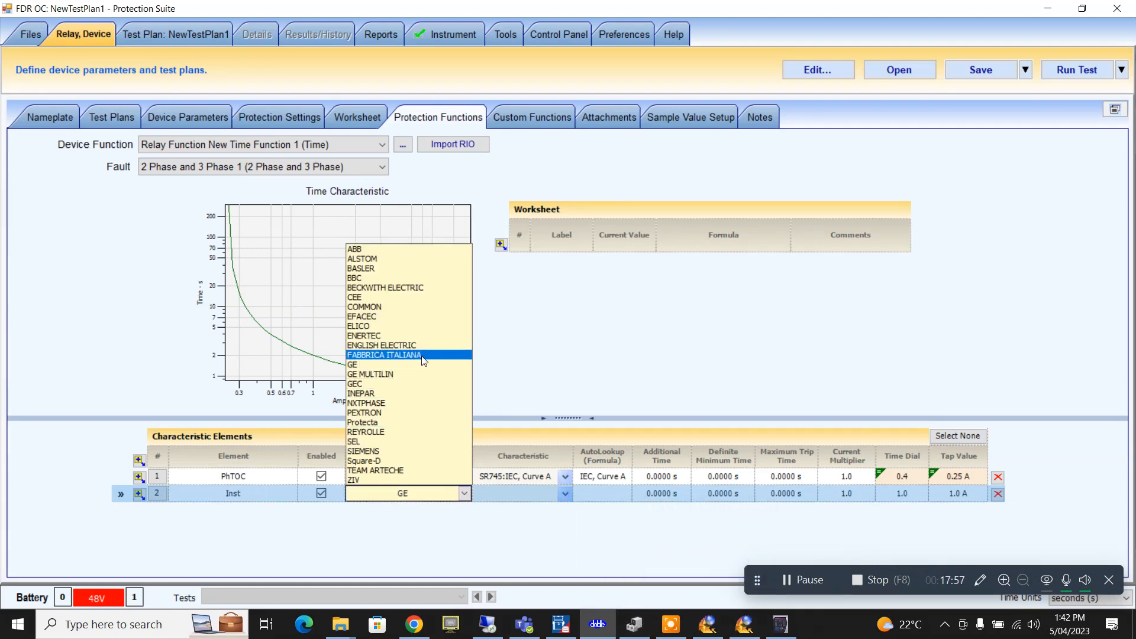
{"action": "left_click", "coordinate": [395, 308]}
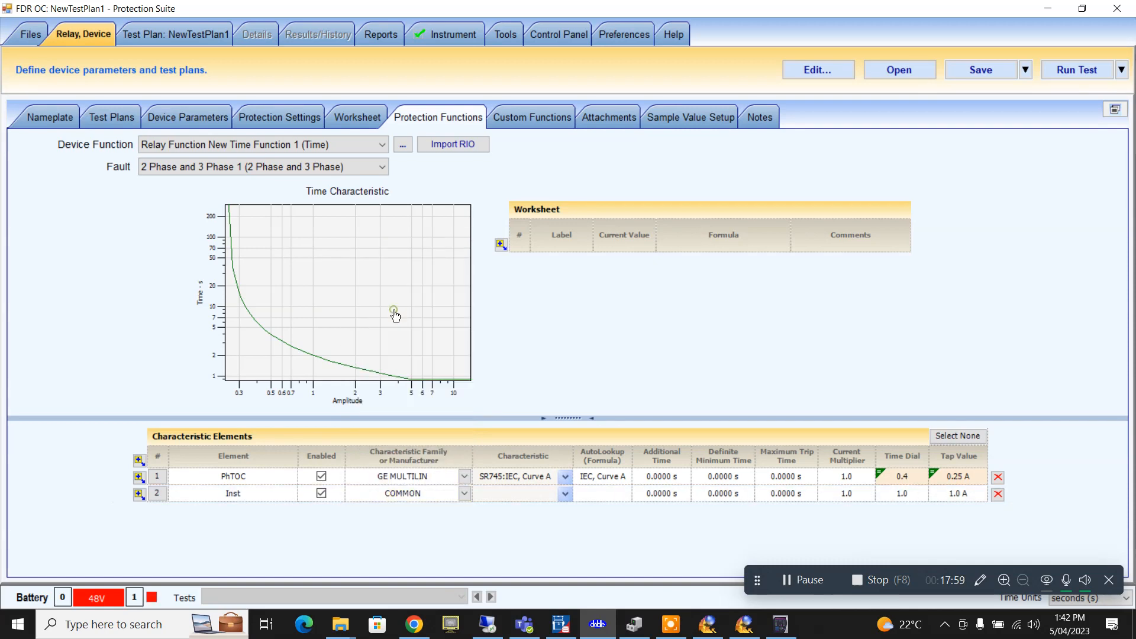
{"action": "left_click", "coordinate": [561, 493]}
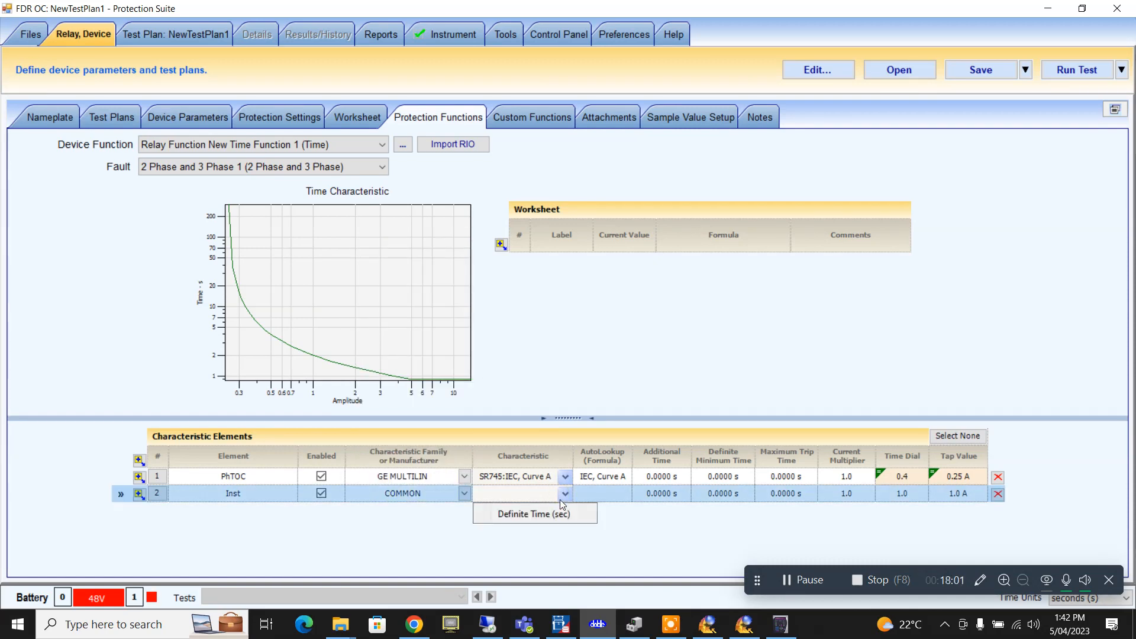
{"action": "left_click", "coordinate": [558, 513]}
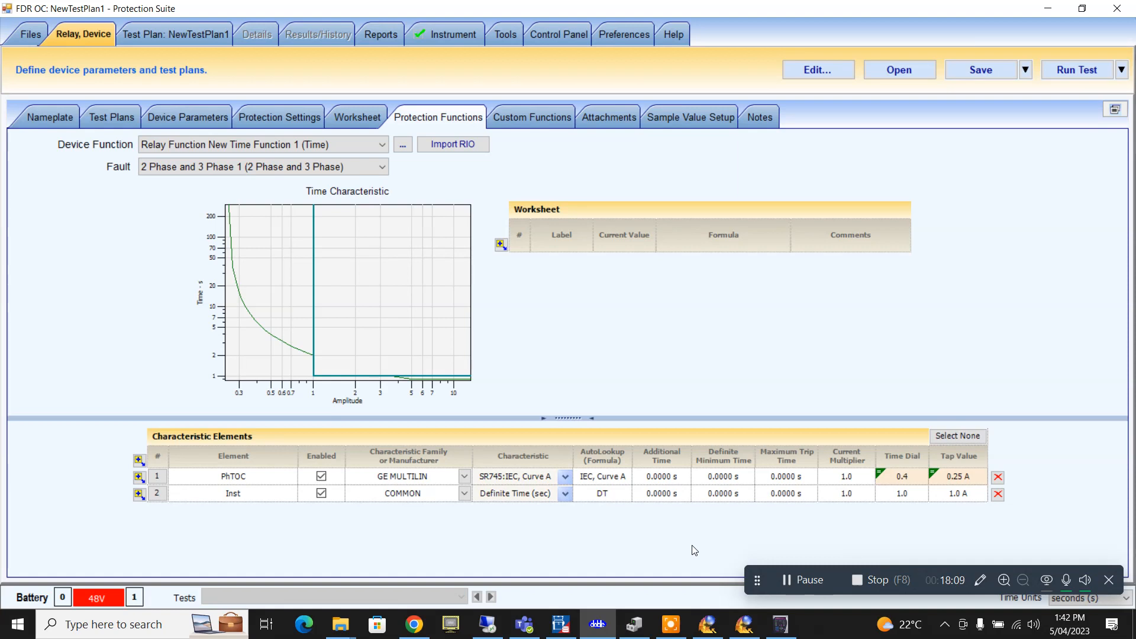
{"action": "mouse_move", "coordinate": [774, 636]}
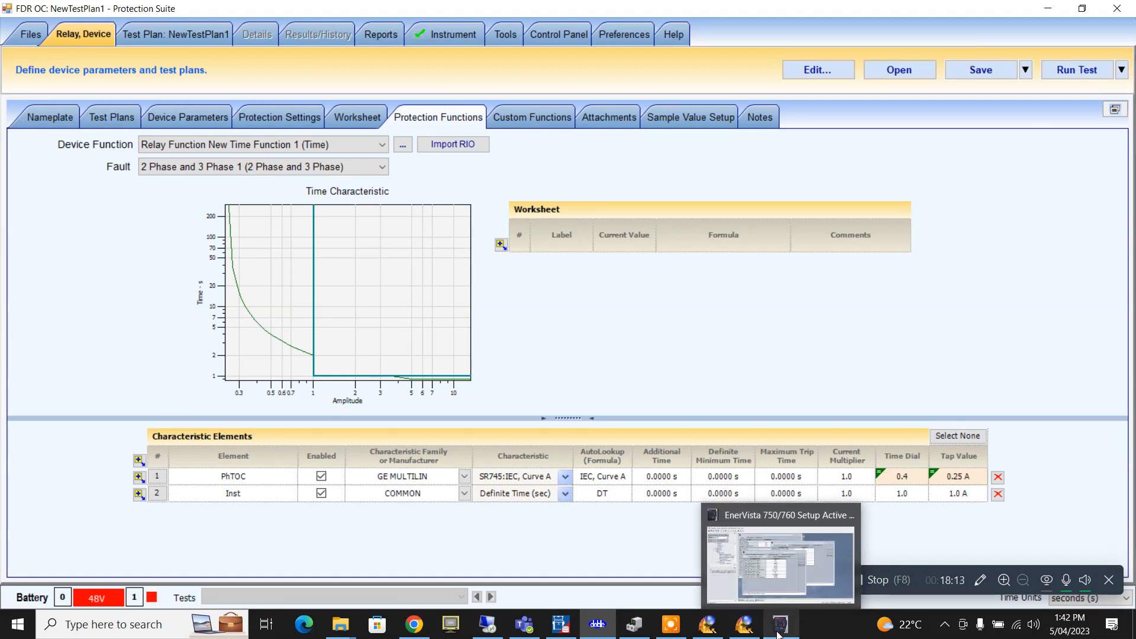
- Link the Inst element's tap value to PhInst, giving 12.5 A
{"action": "left_click", "coordinate": [958, 493]}
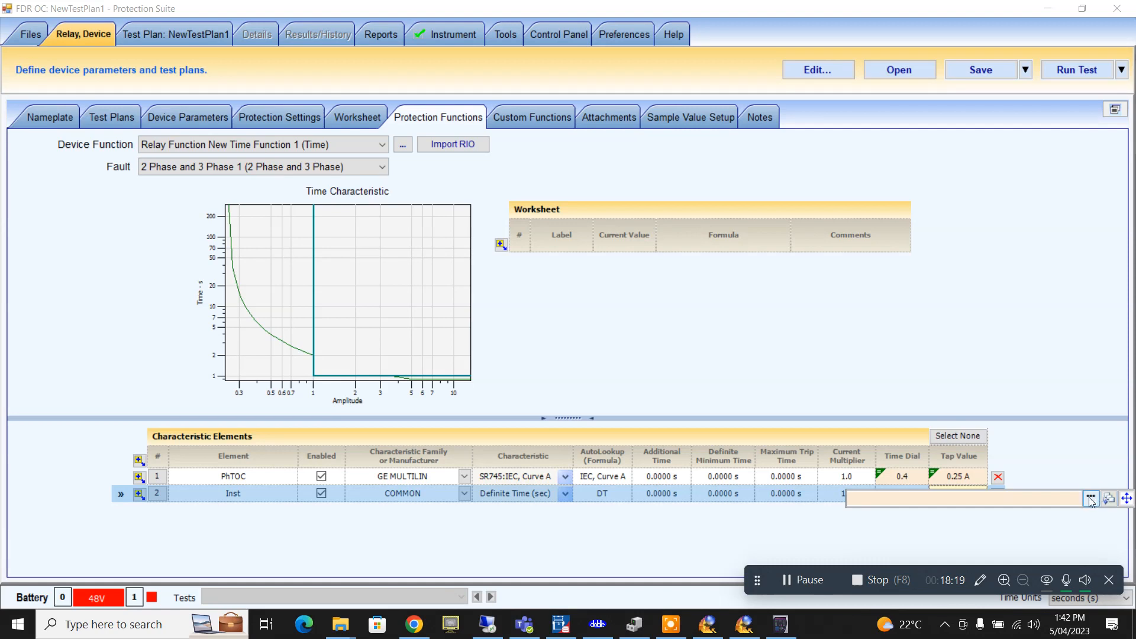
{"action": "left_click", "coordinate": [1091, 500]}
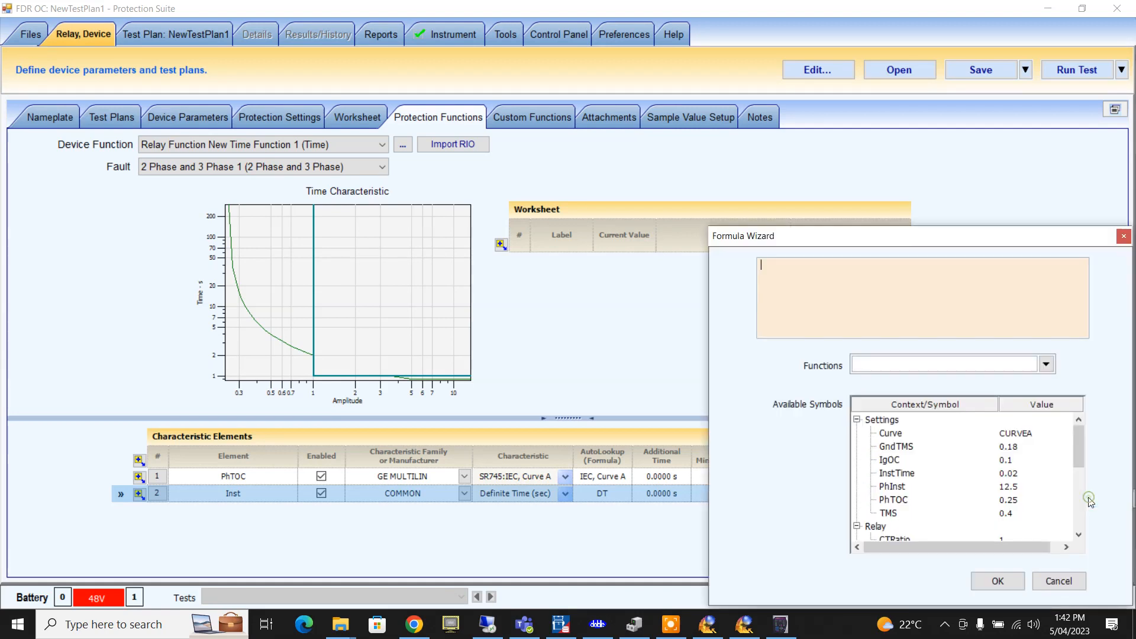
{"action": "double_click", "coordinate": [1004, 488]}
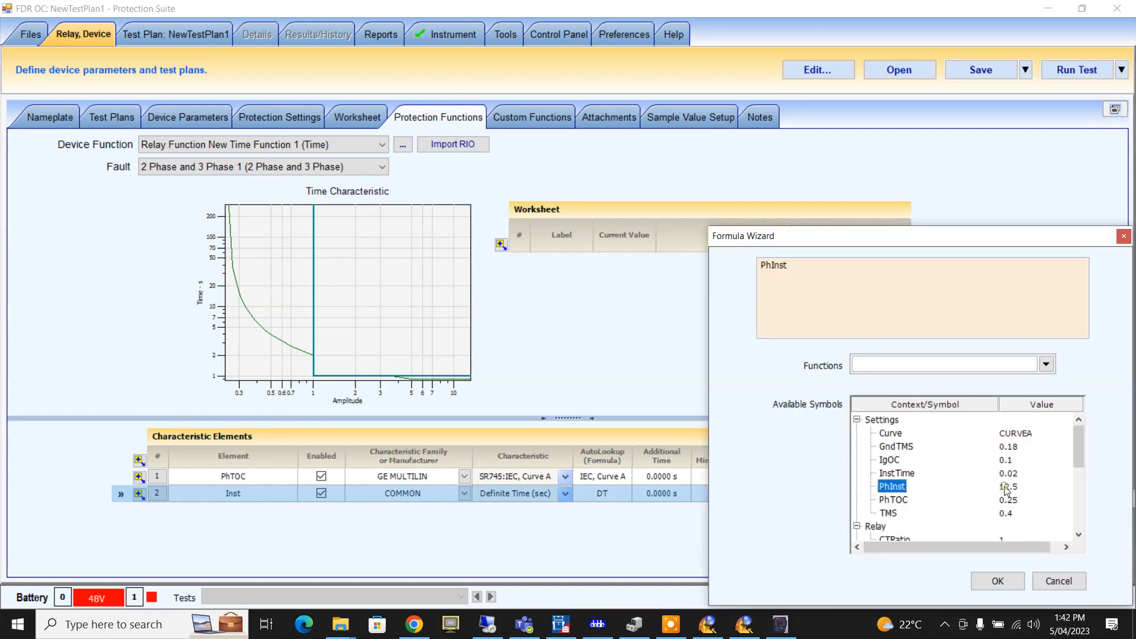
{"action": "left_click", "coordinate": [991, 584]}
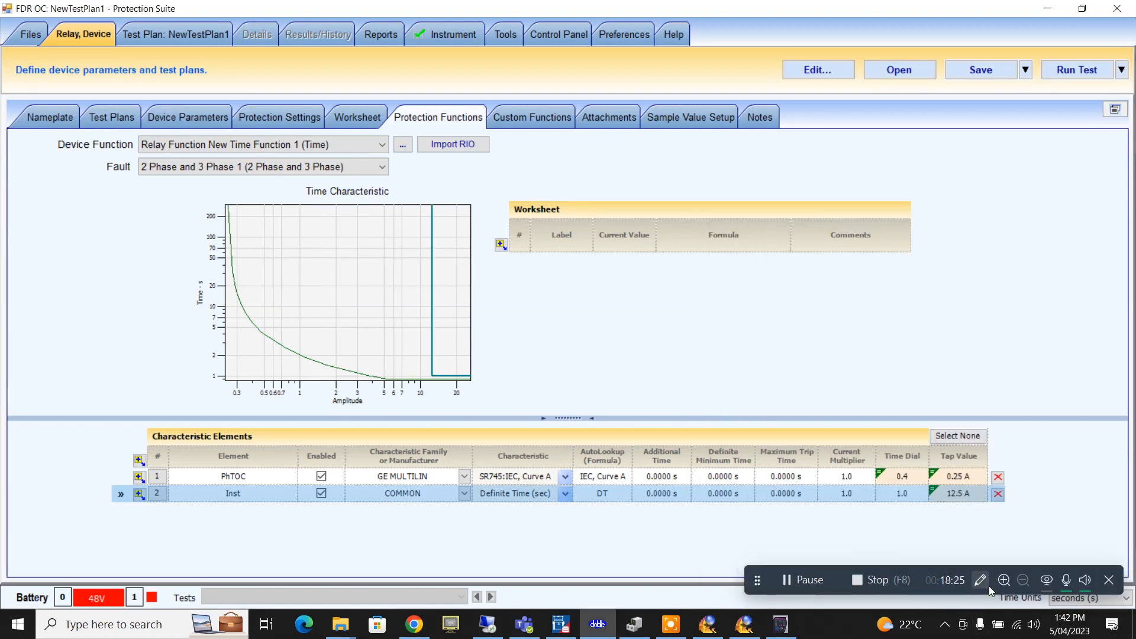
- Link the Inst element's time dial to InstTime, giving 0.02
{"action": "left_click", "coordinate": [918, 496]}
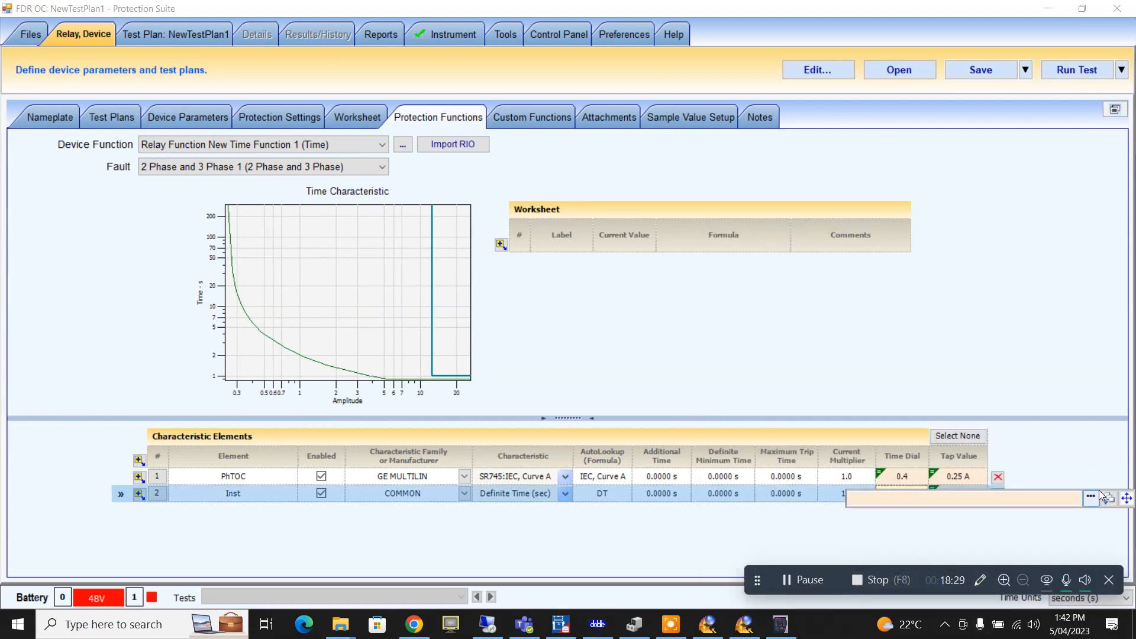
{"action": "left_click", "coordinate": [1090, 498]}
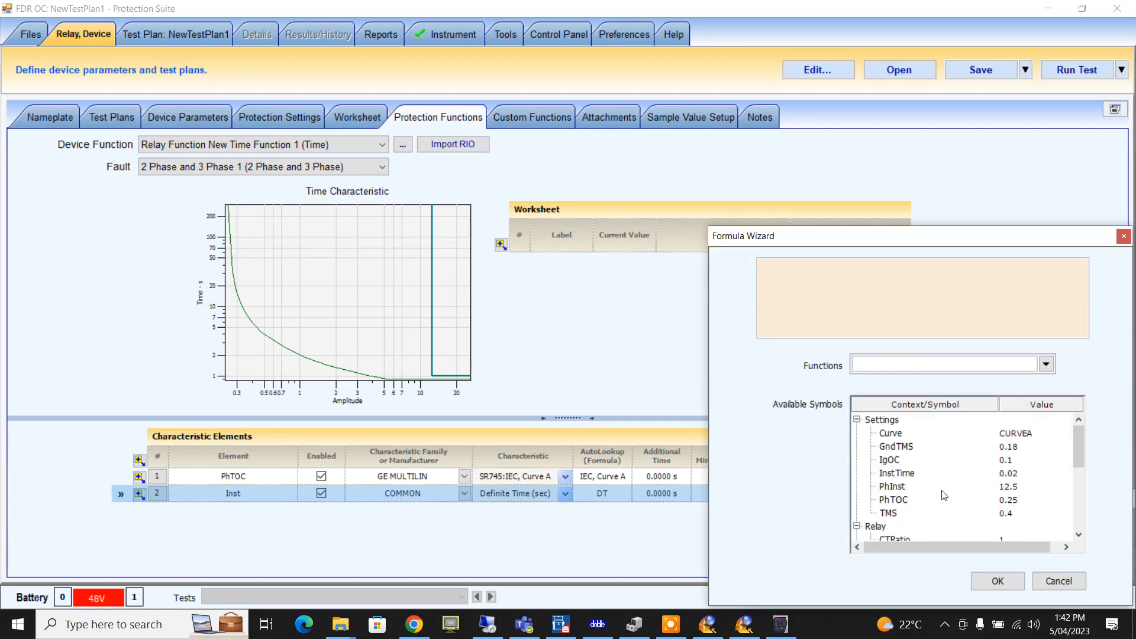
{"action": "left_click", "coordinate": [907, 475]}
{"action": "double_click", "coordinate": [907, 475]}
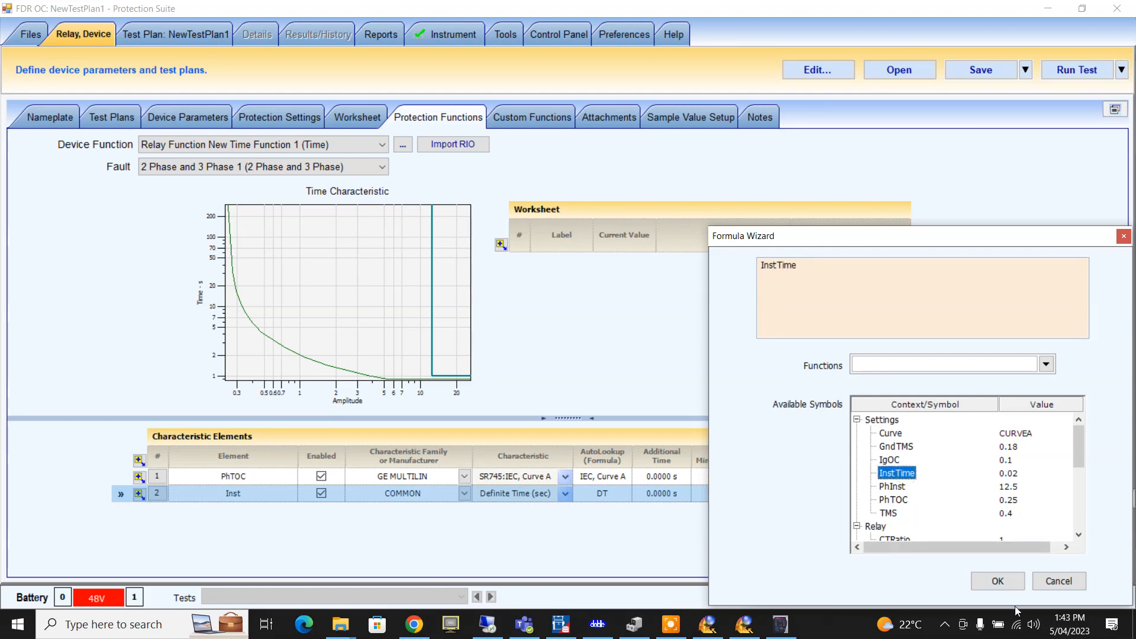
{"action": "left_click", "coordinate": [1000, 581]}
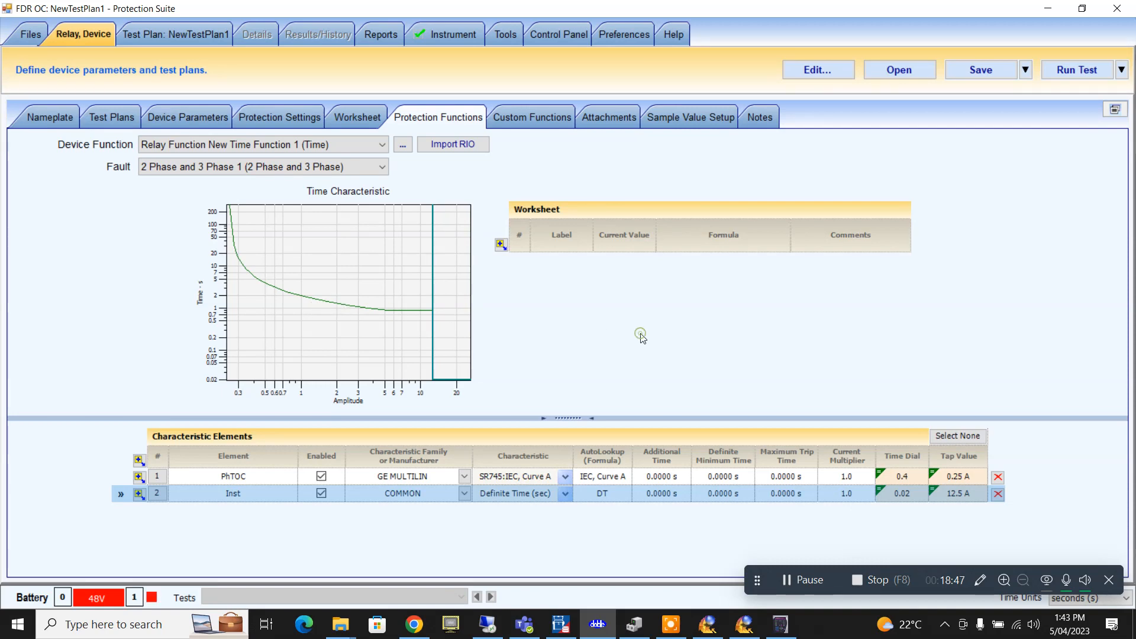
- Choose Save As... from the Save dropdown to store the test plan as a .psx file
{"action": "left_click", "coordinate": [1027, 80]}
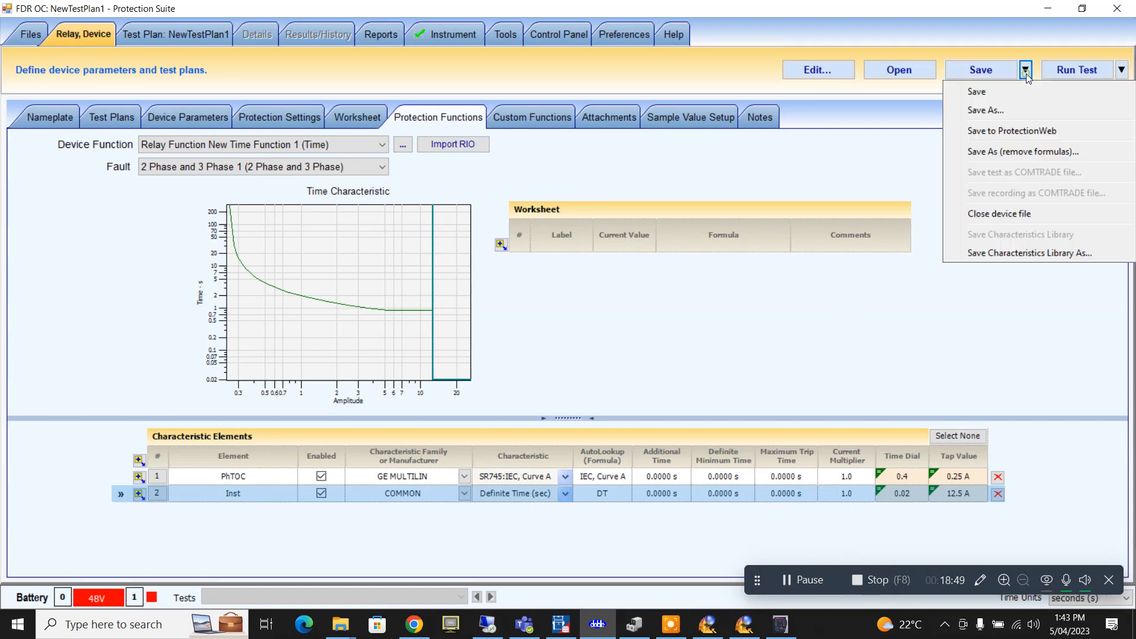
{"action": "left_click", "coordinate": [994, 112]}
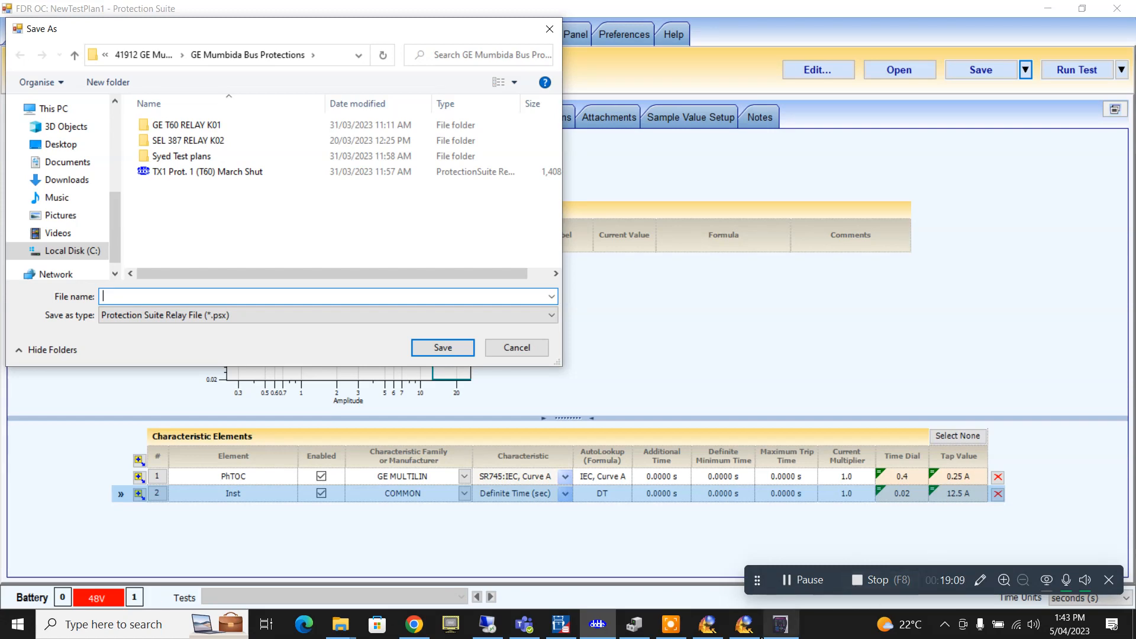
- Bring EnerVista forward and drag the Phase Time Overcurrent 1 window right to reveal the Sensing settings
{"action": "left_click", "coordinate": [779, 624]}
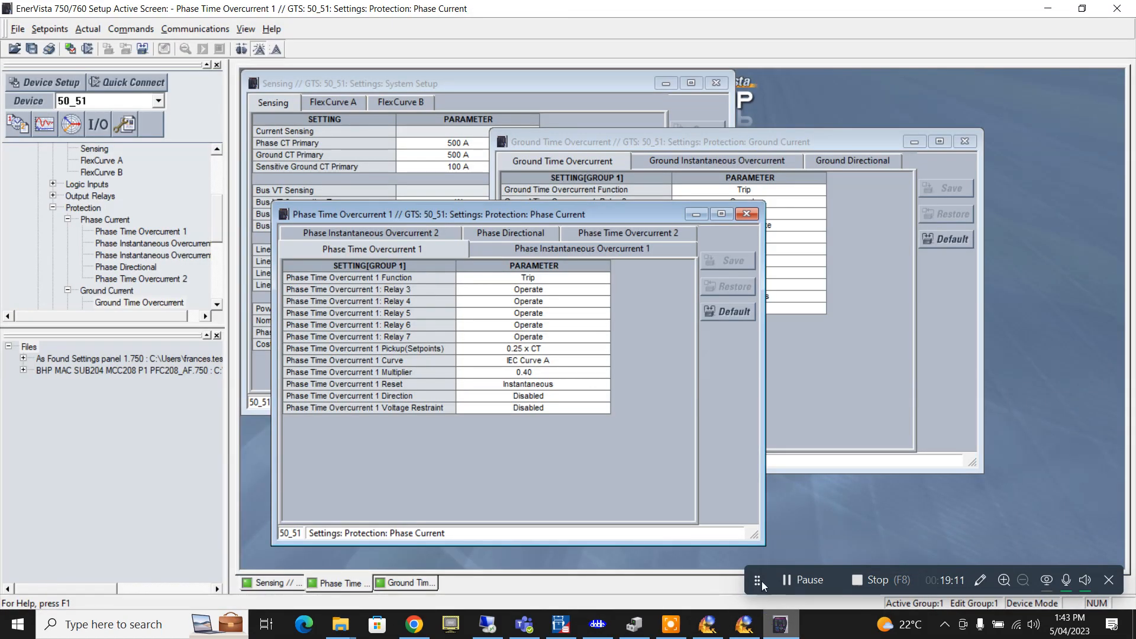
{"action": "left_click_drag", "start_coordinate": [492, 217], "coordinate": [560, 178]}
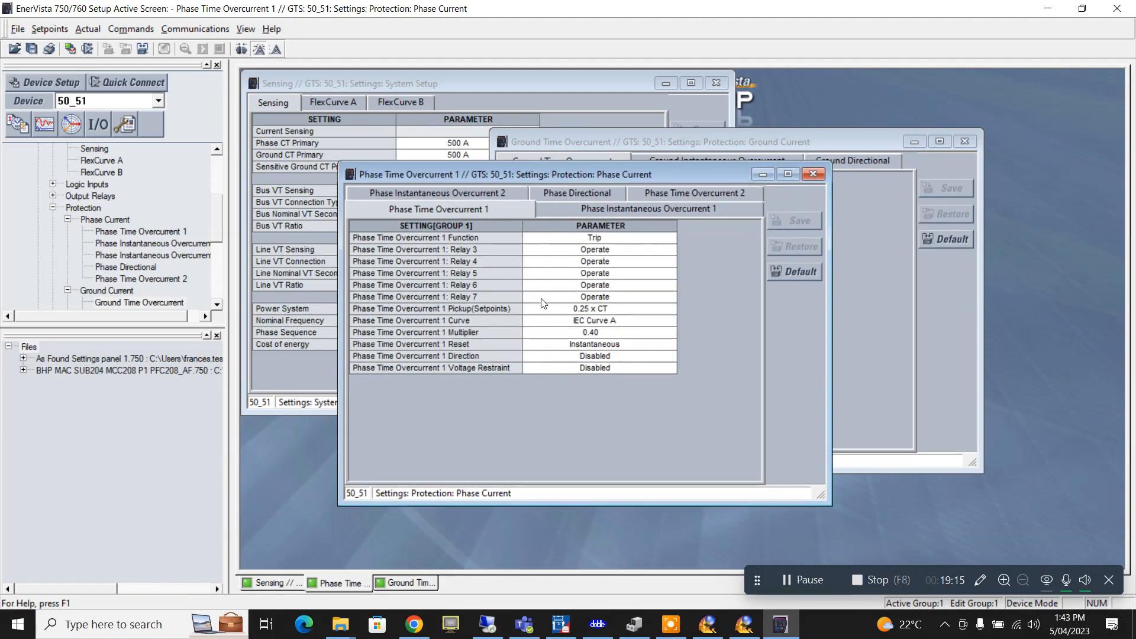
{"action": "mouse_move", "coordinate": [599, 310]}
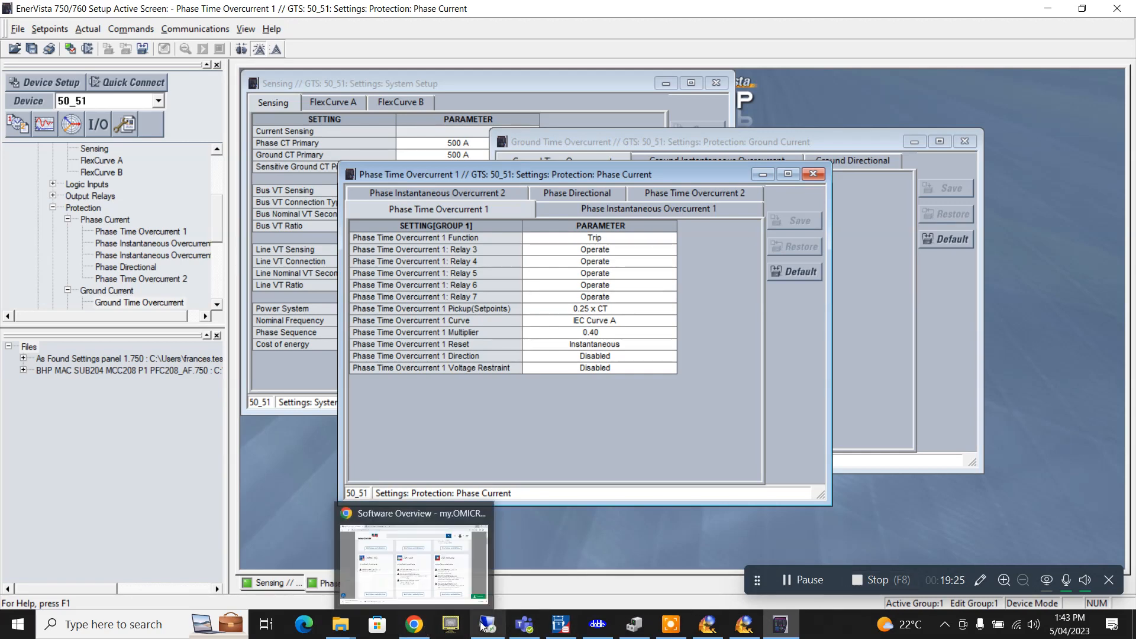
- Cancel the pending save and change the PhTOC protection setting value to 1.25
{"action": "mouse_move", "coordinate": [551, 631]}
{"action": "left_click", "coordinate": [597, 624]}
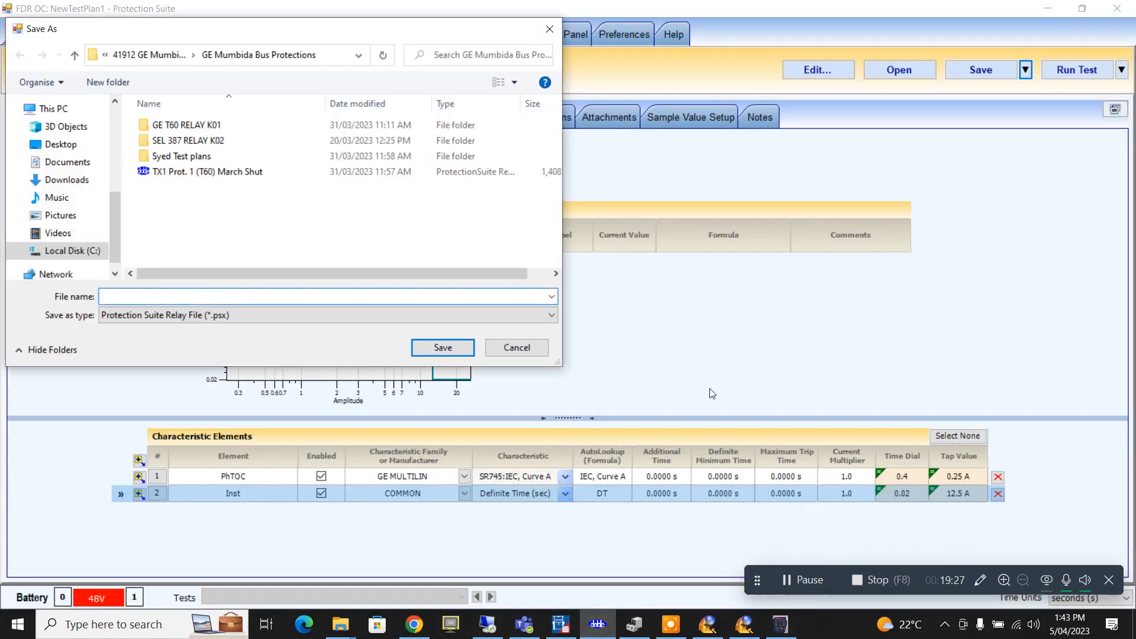
{"action": "left_click", "coordinate": [517, 347]}
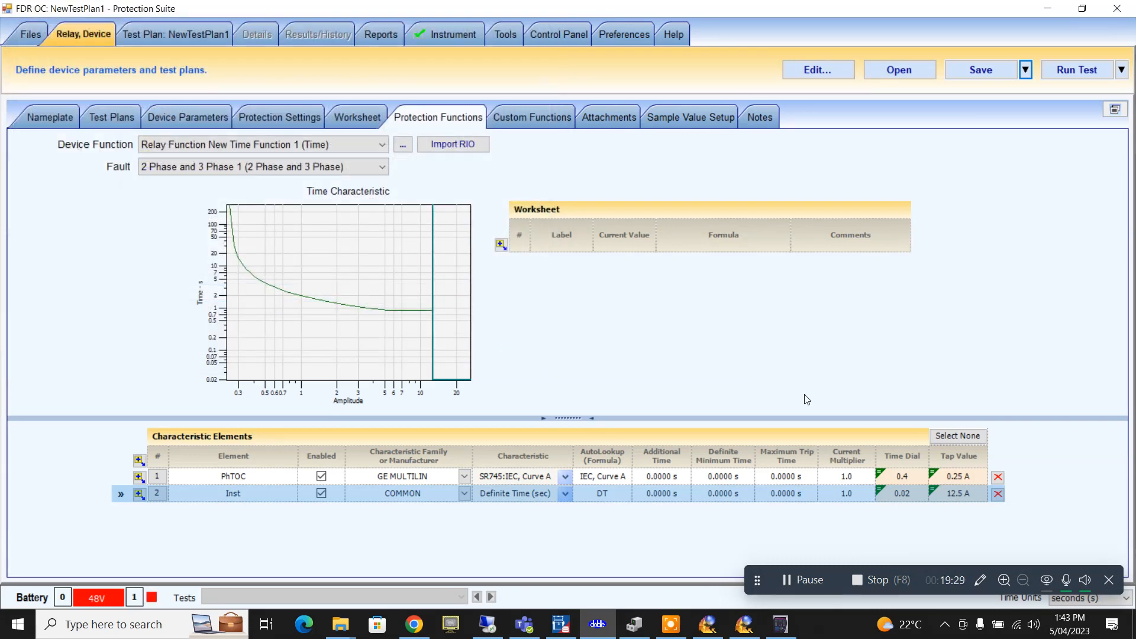
{"action": "left_click", "coordinate": [302, 118]}
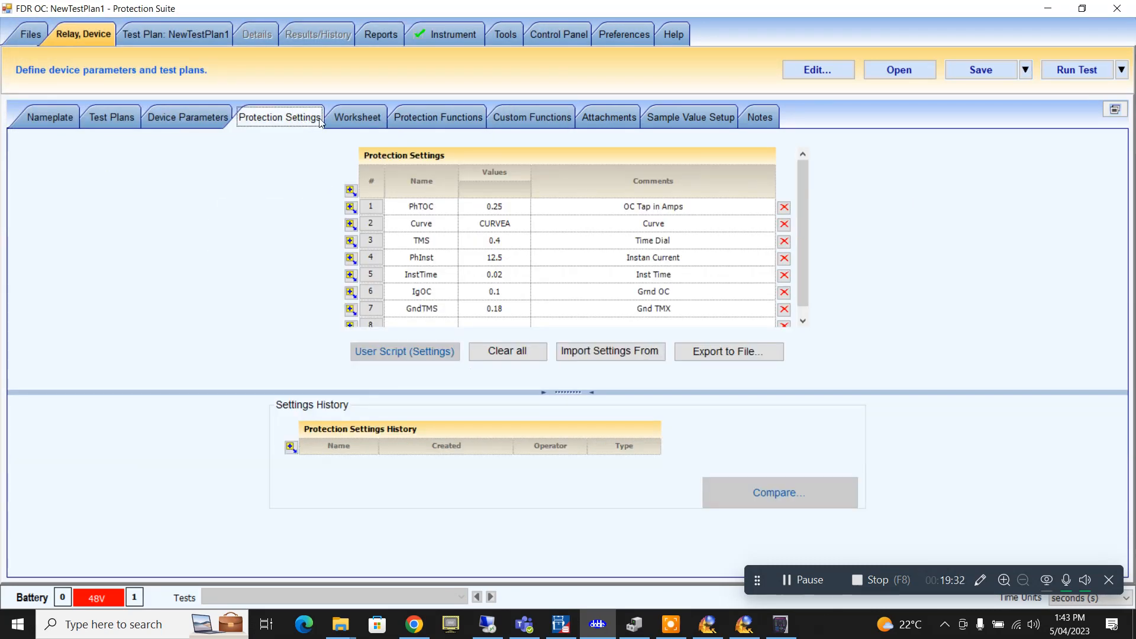
{"action": "left_click", "coordinate": [500, 211]}
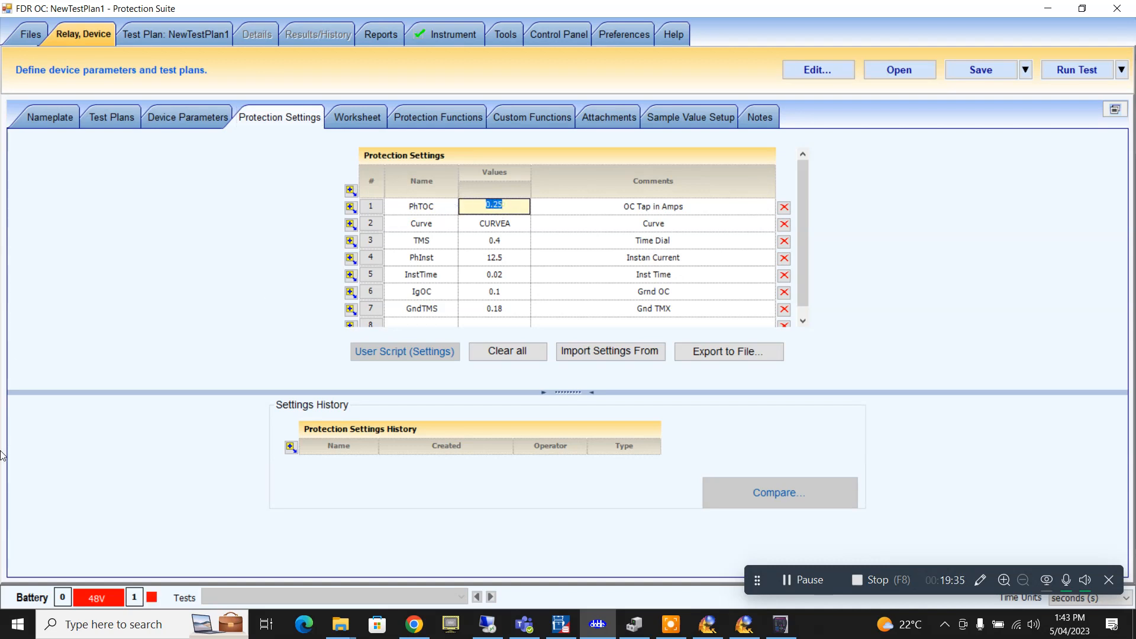
{"action": "type", "text": "1.25"}
{"action": "left_click", "coordinate": [630, 248]}
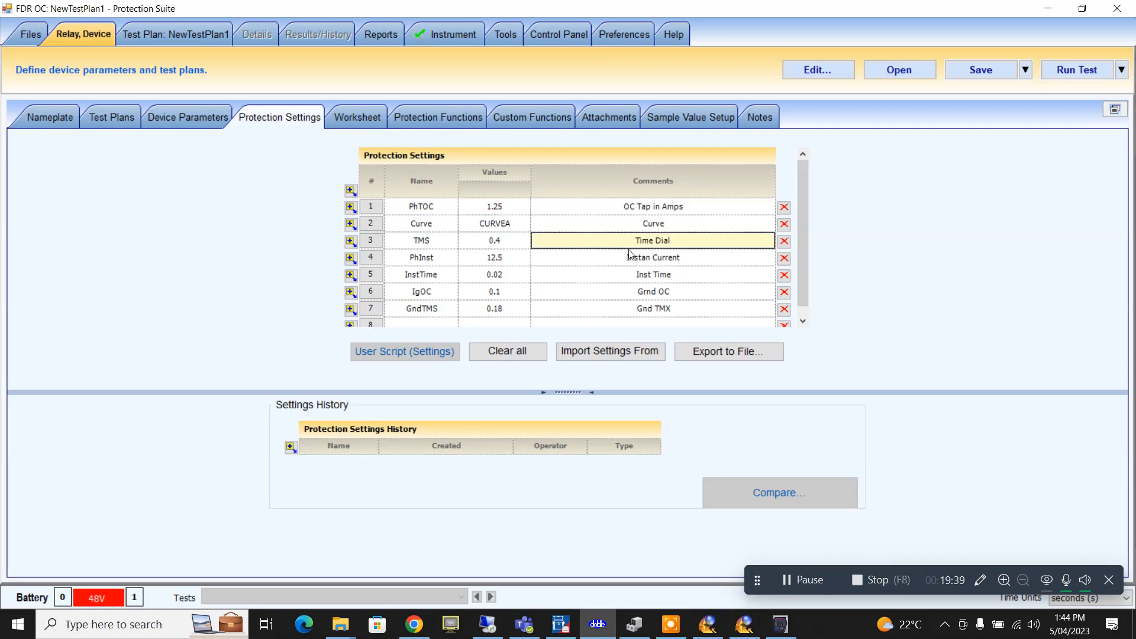
- Re-commit the PhTOC element's Tap Value formula so the tap value updates to 1.25 A
{"action": "left_click", "coordinate": [413, 116]}
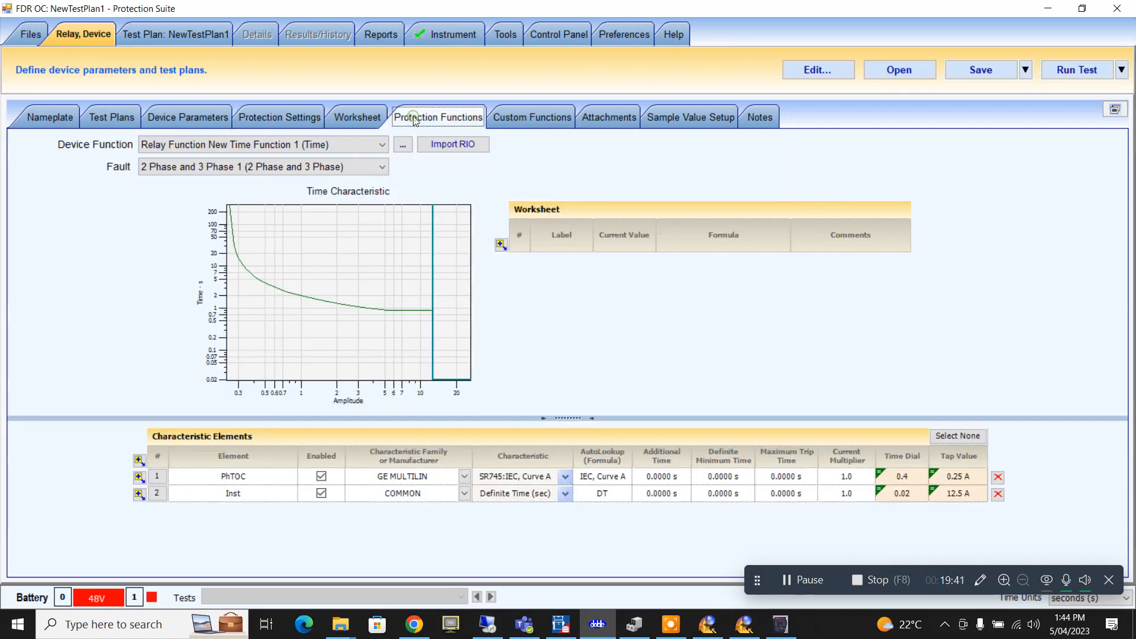
{"action": "left_click", "coordinate": [957, 477]}
{"action": "left_click", "coordinate": [958, 479]}
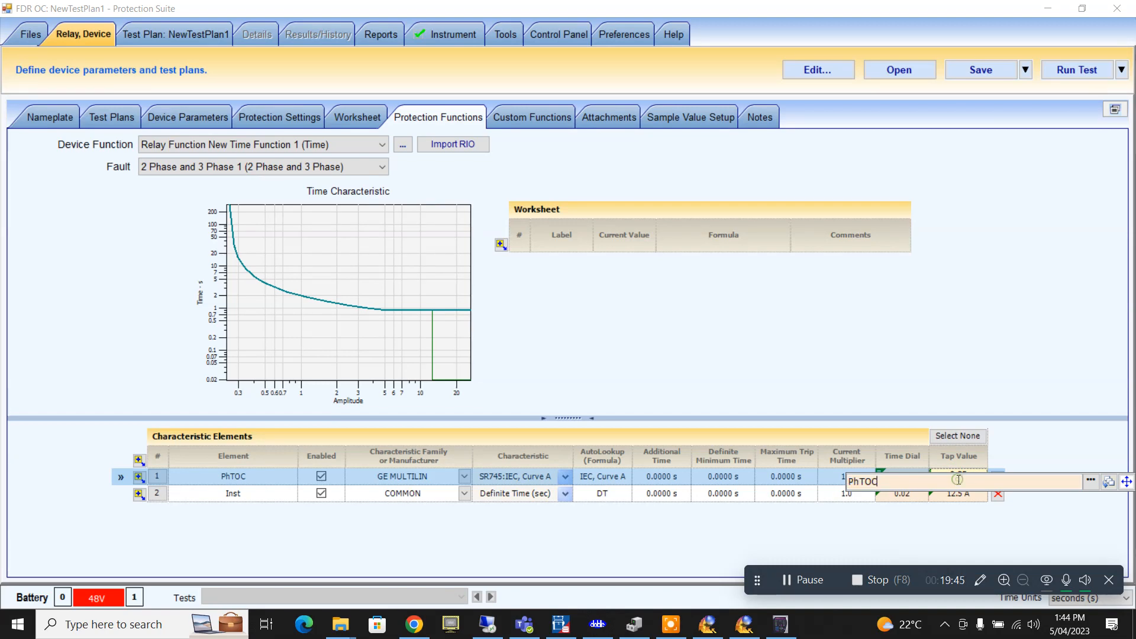
{"action": "key", "text": "Return"}
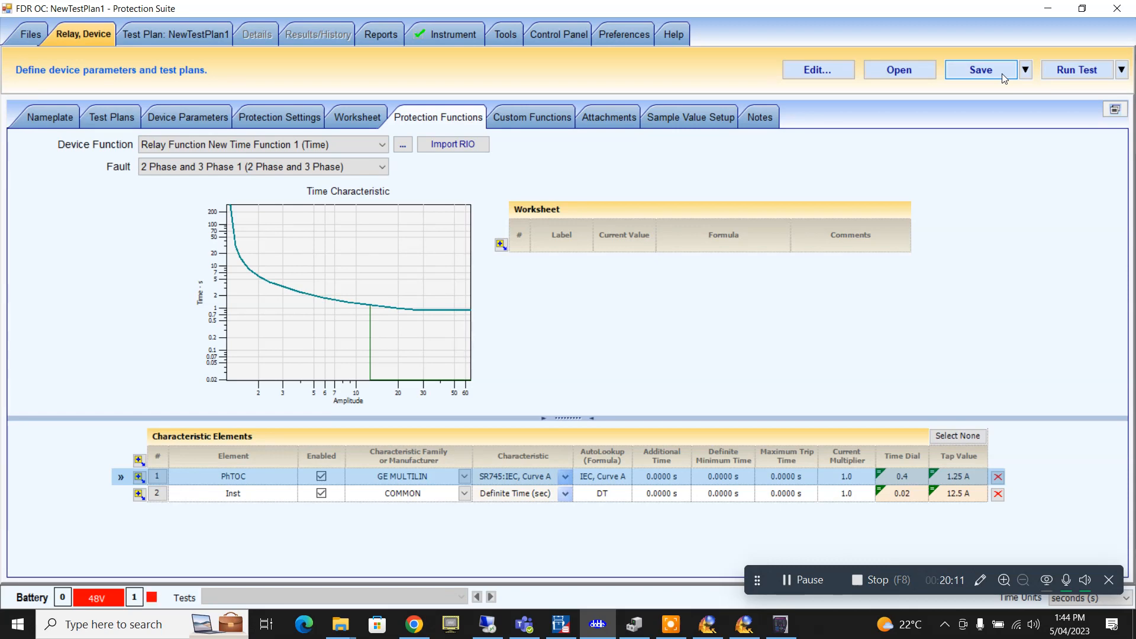
- Save As the relay test plan on the Desktop with file name 'Doble Protect Training'
{"action": "left_click", "coordinate": [1025, 70]}
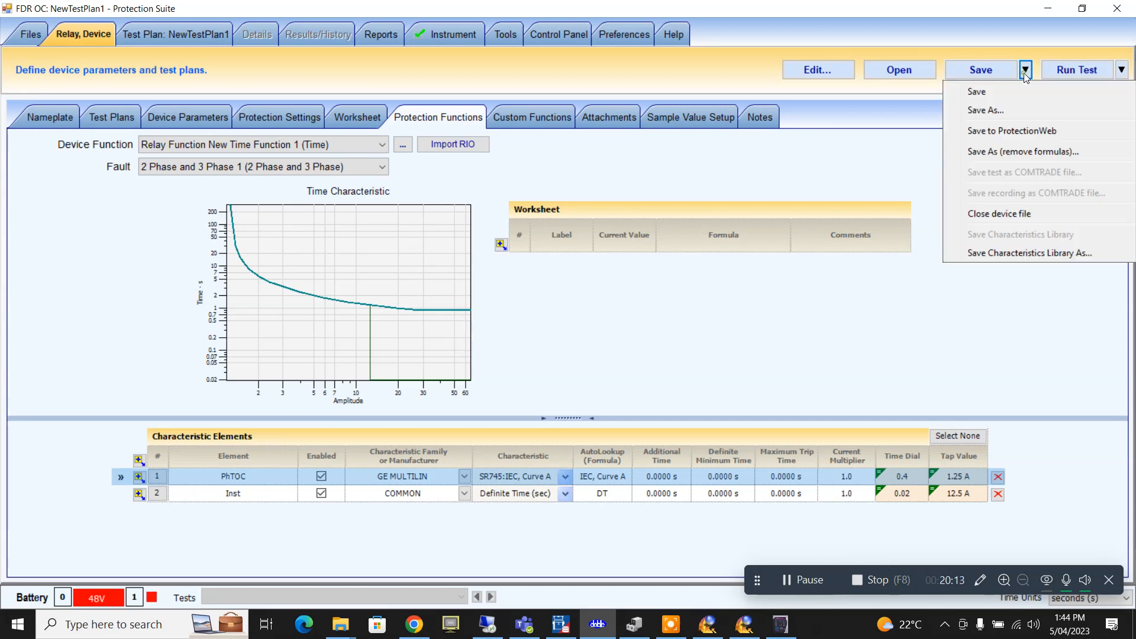
{"action": "left_click", "coordinate": [1019, 112]}
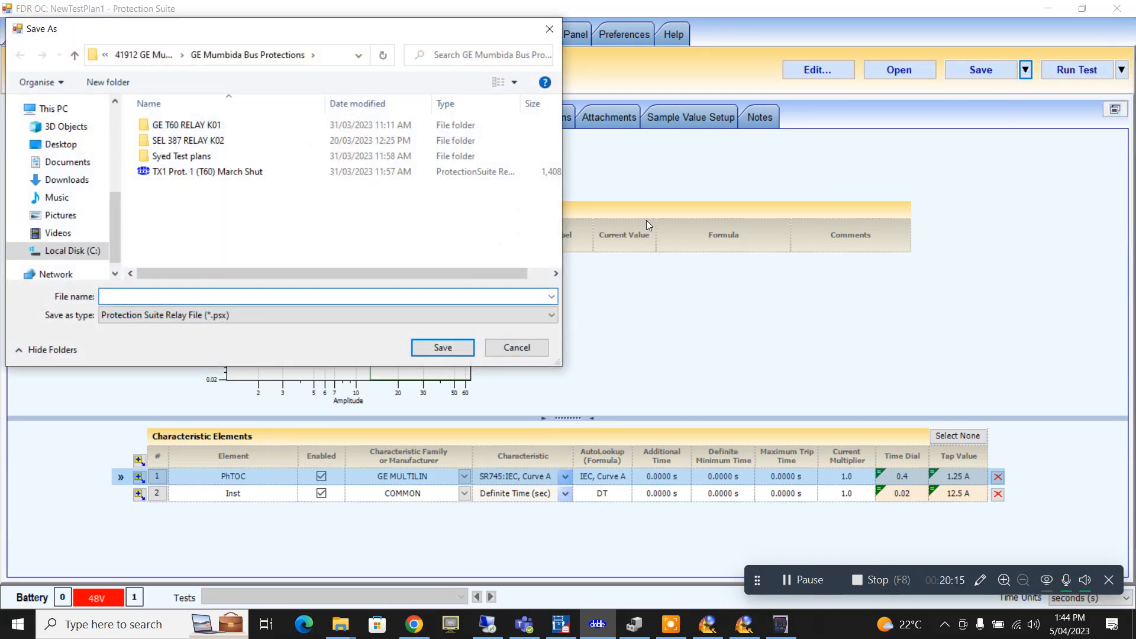
{"action": "left_click", "coordinate": [61, 145]}
{"action": "left_click", "coordinate": [175, 296]}
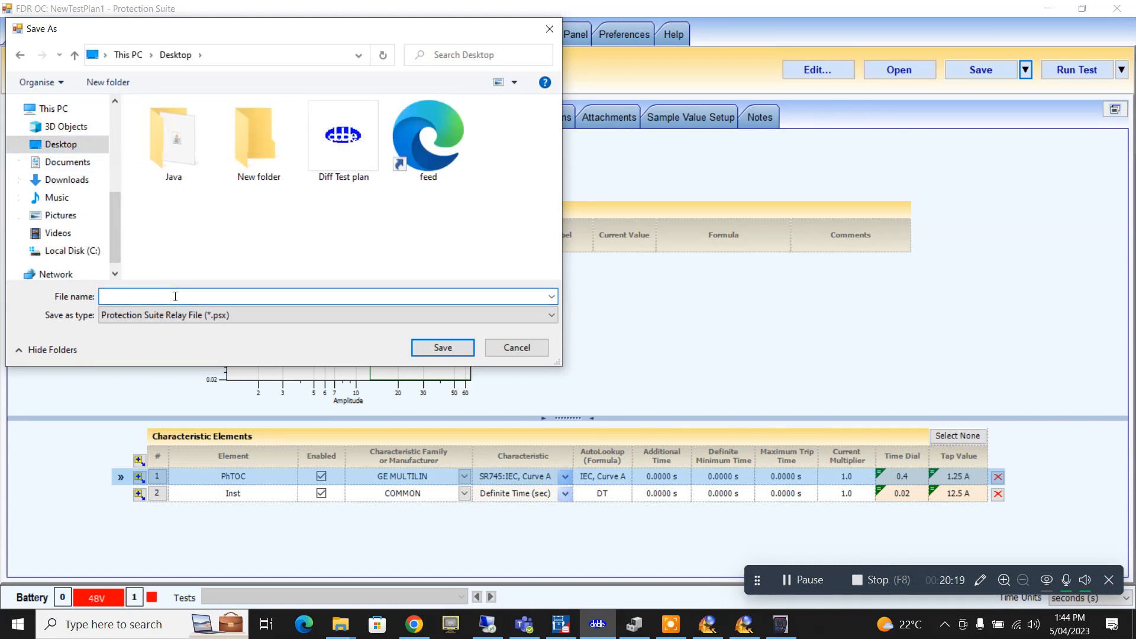
{"action": "type", "text": "Prote"}
{"action": "key", "text": "BackSpace"}
{"action": "key", "text": "BackSpace"}
{"action": "key", "text": "BackSpace"}
{"action": "type", "text": "Doble Protect Training"}
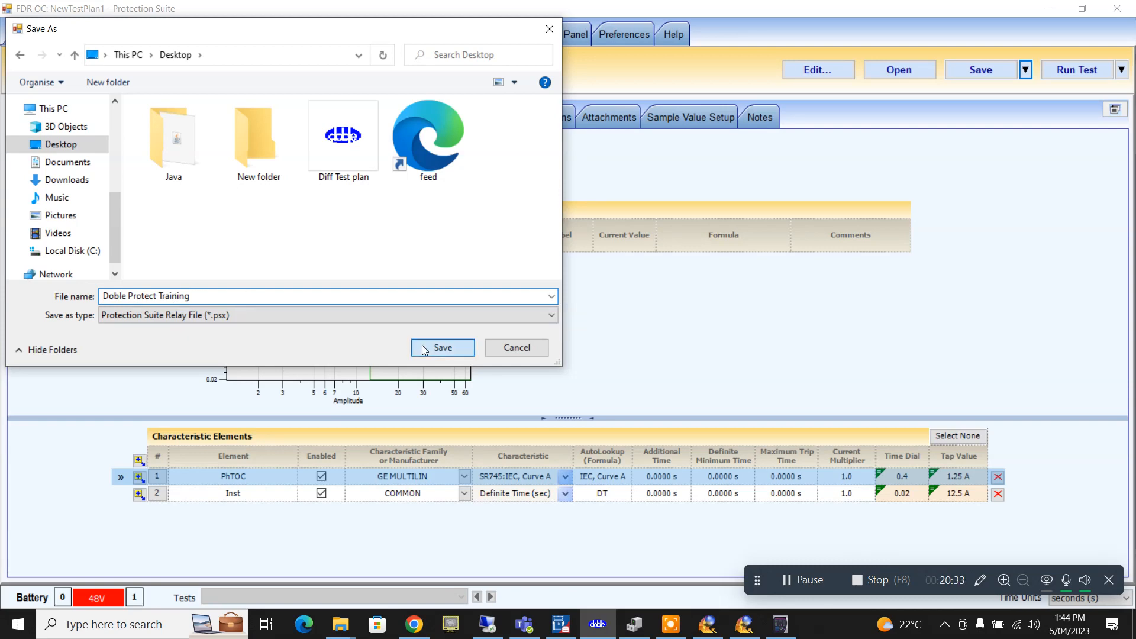
{"action": "left_click", "coordinate": [446, 349]}
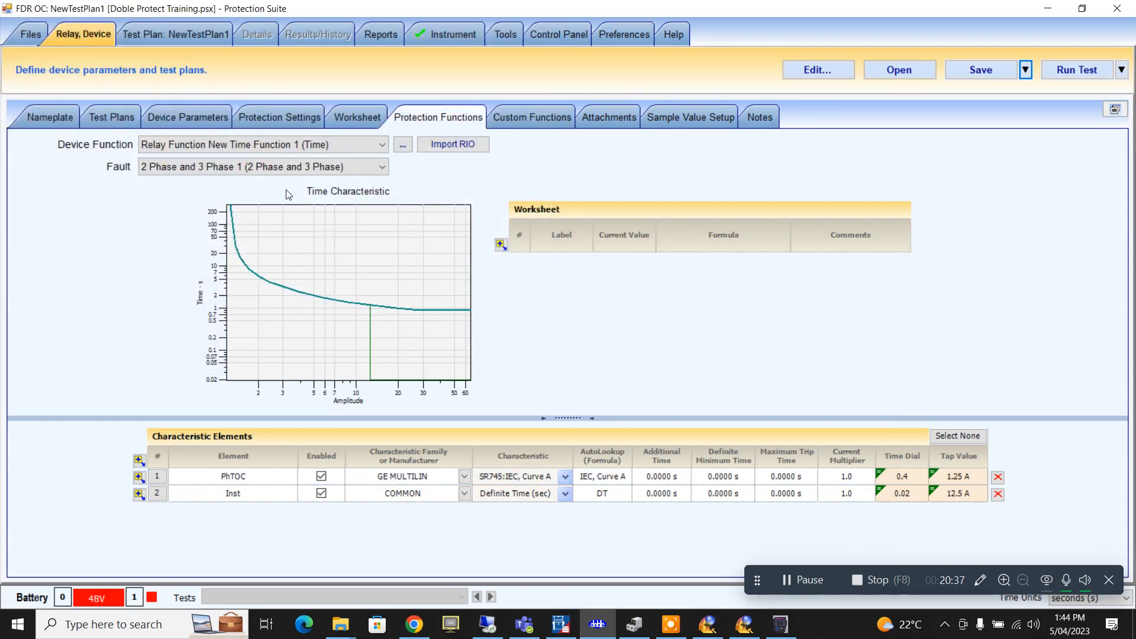
- Switch the fault type to Phase to Ground and add a new element named GndTOC
{"action": "left_click", "coordinate": [372, 170]}
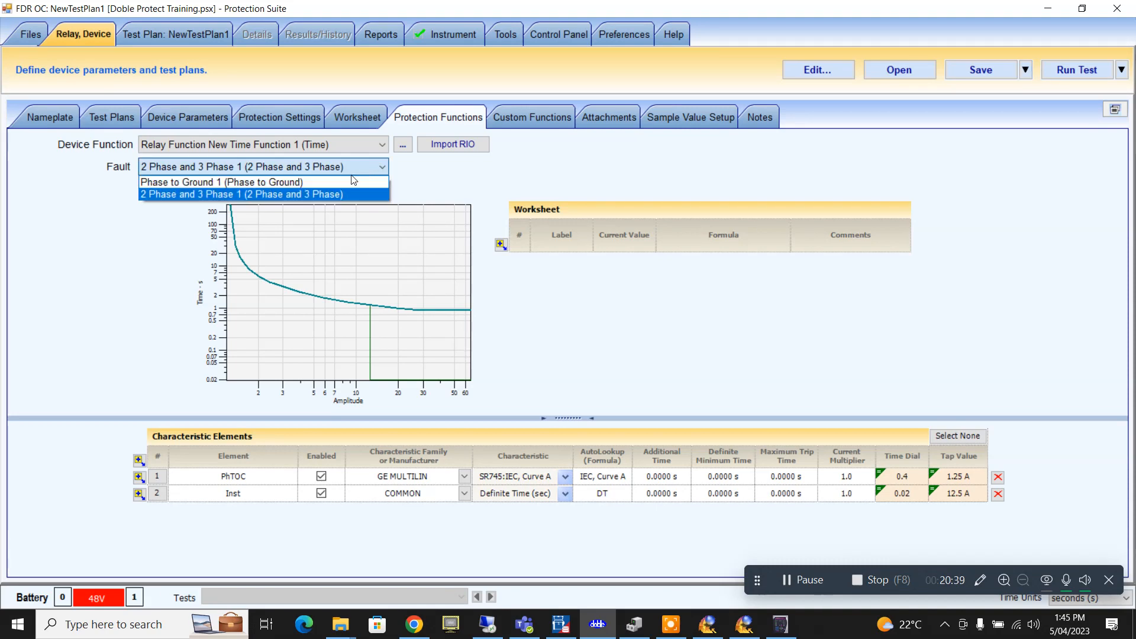
{"action": "left_click", "coordinate": [345, 182]}
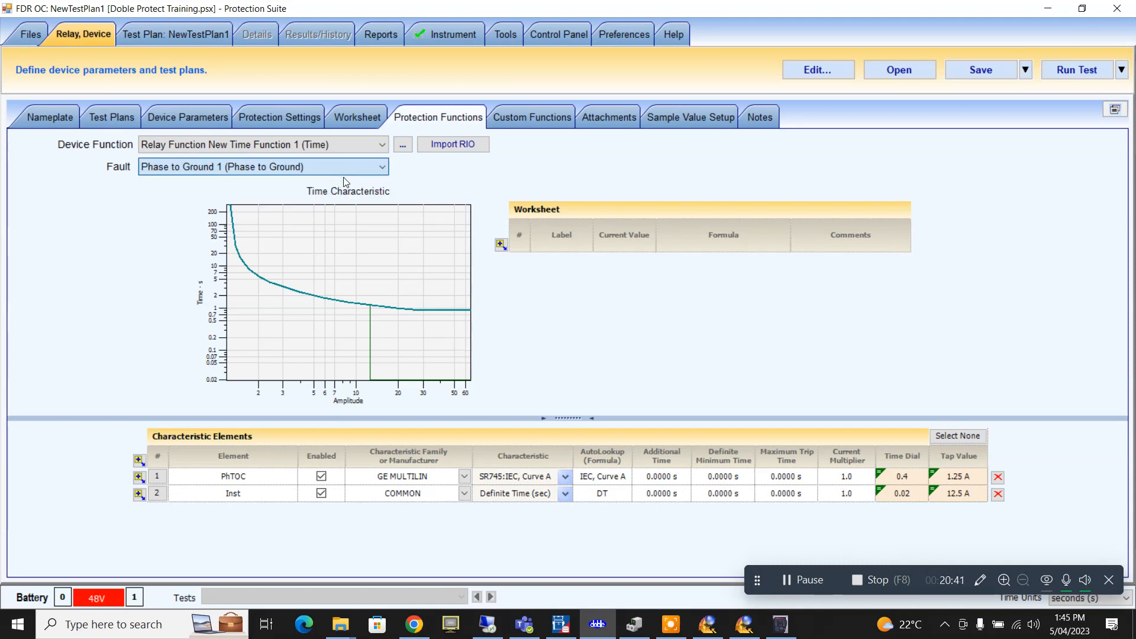
{"action": "left_click", "coordinate": [139, 460]}
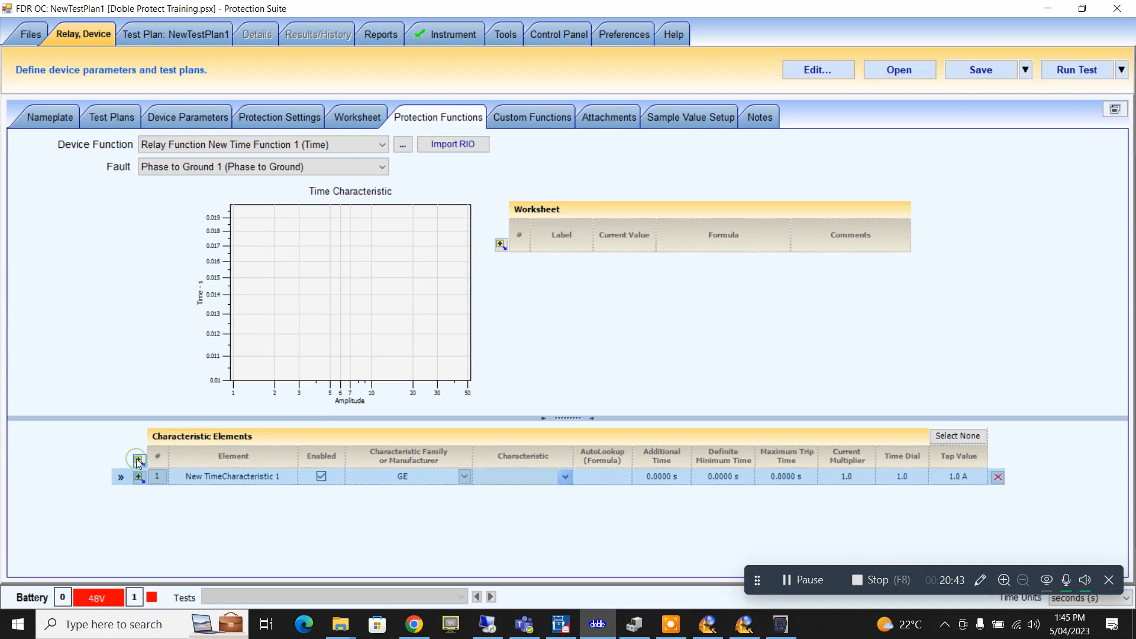
{"action": "left_click", "coordinate": [270, 475]}
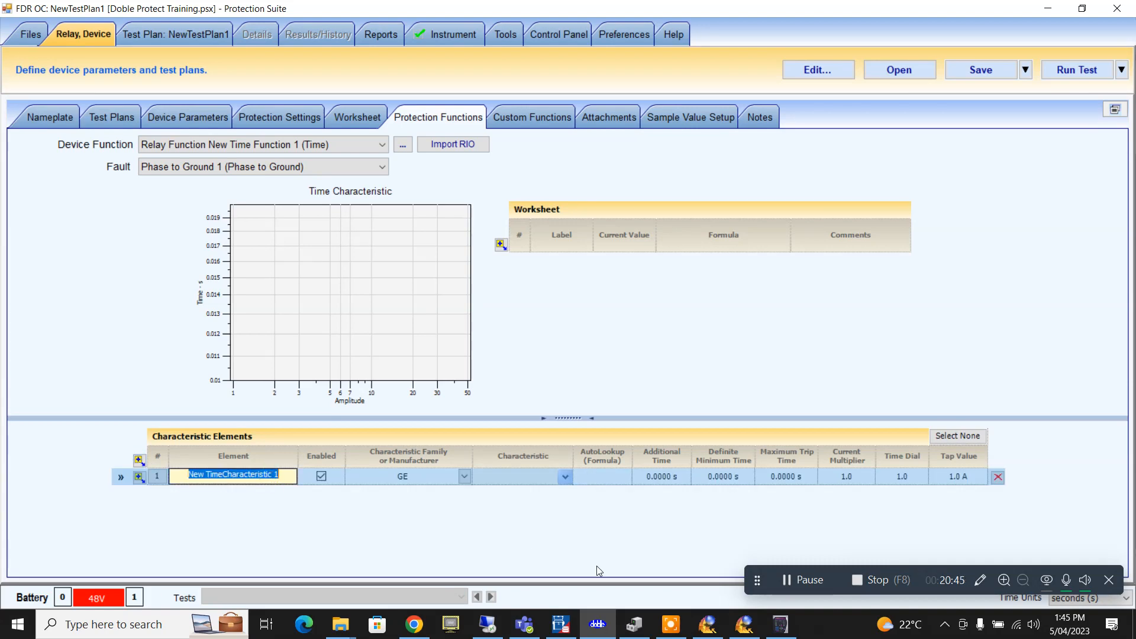
{"action": "type", "text": "Gnd"}
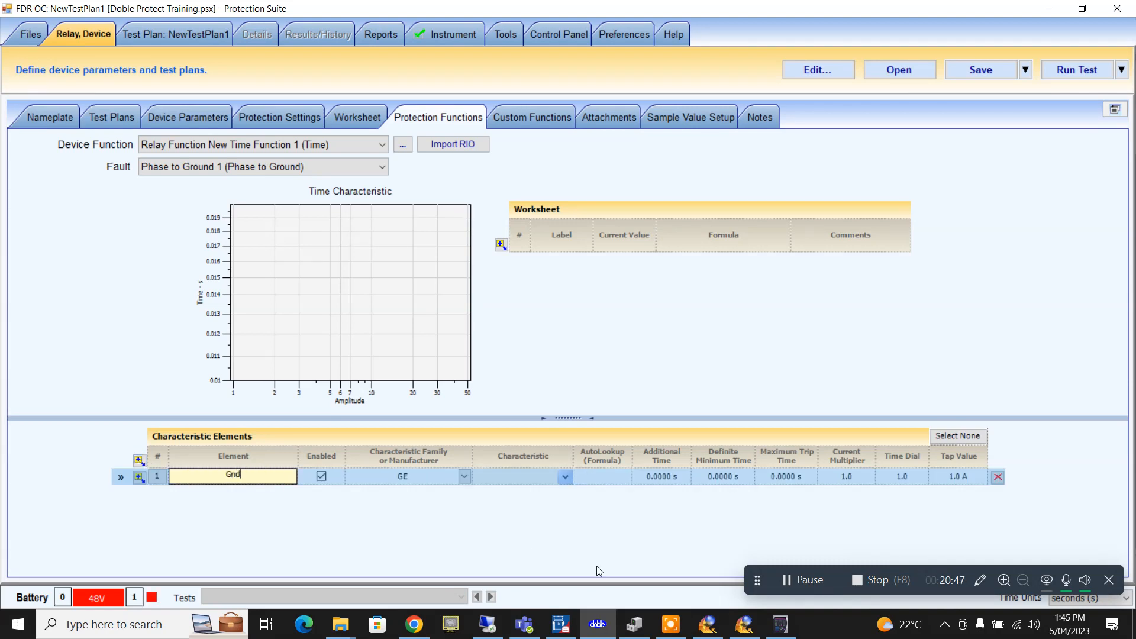
{"action": "type", "text": "TOC"}
- Set GndTOC's characteristic family to GE MULTILIN and bring up the EnerVista relay settings
{"action": "left_click", "coordinate": [465, 477]}
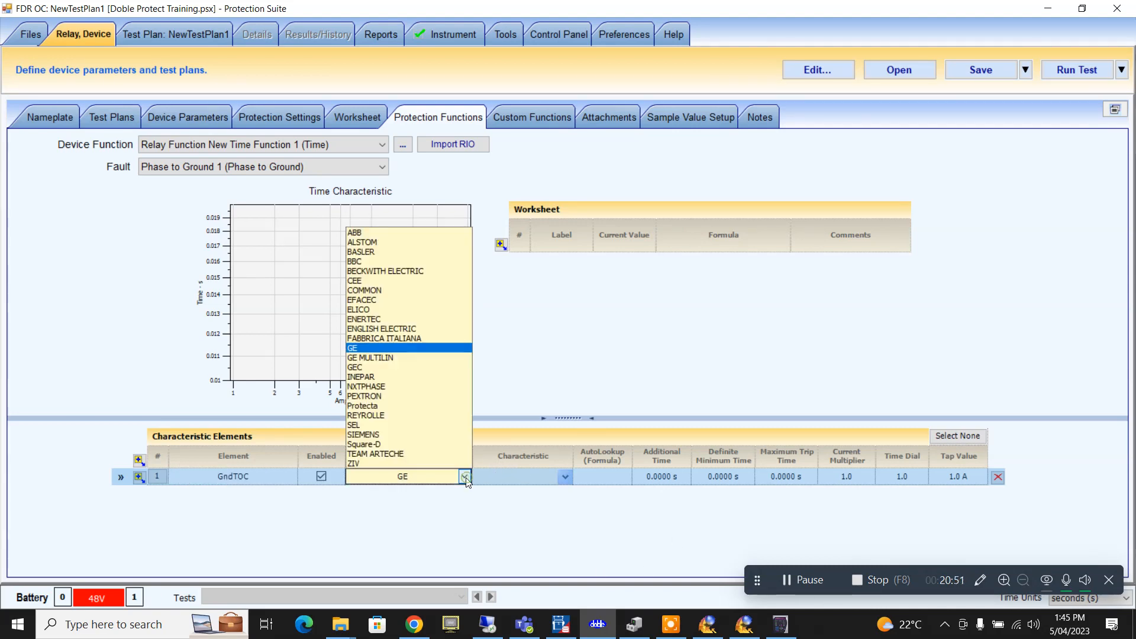
{"action": "left_click", "coordinate": [435, 360]}
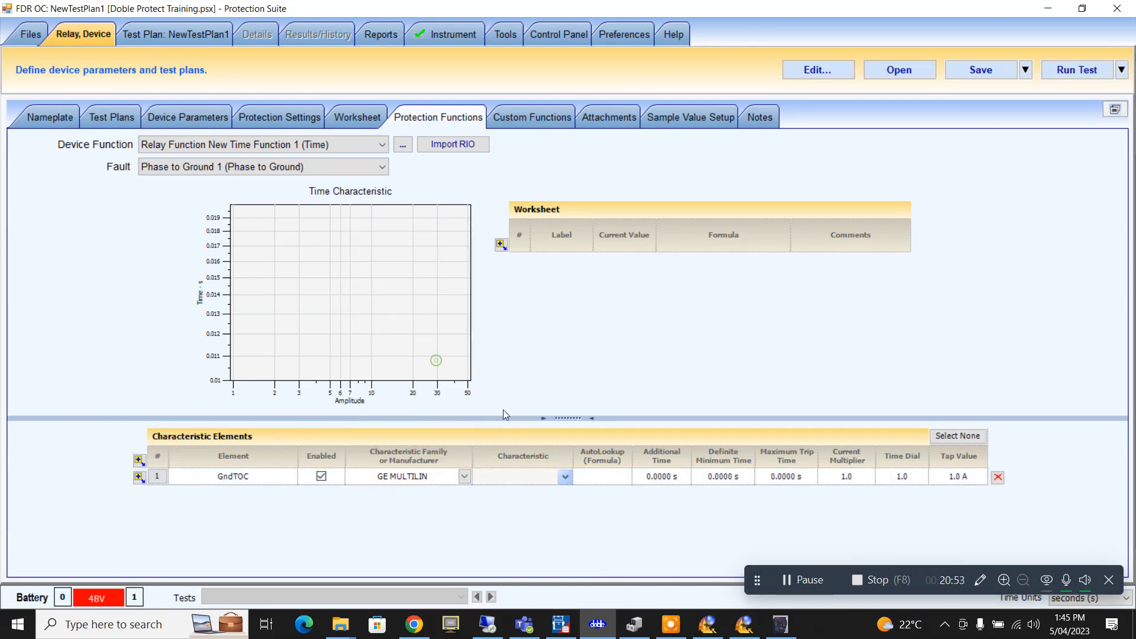
{"action": "left_click", "coordinate": [565, 476]}
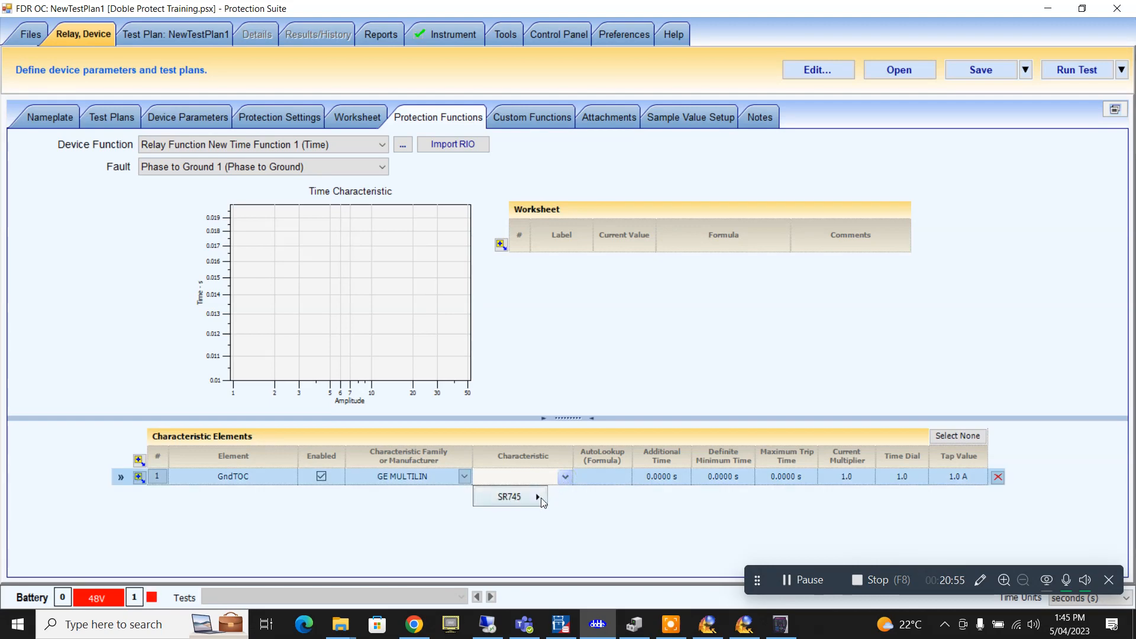
{"action": "mouse_move", "coordinate": [509, 497]}
{"action": "left_click", "coordinate": [781, 625]}
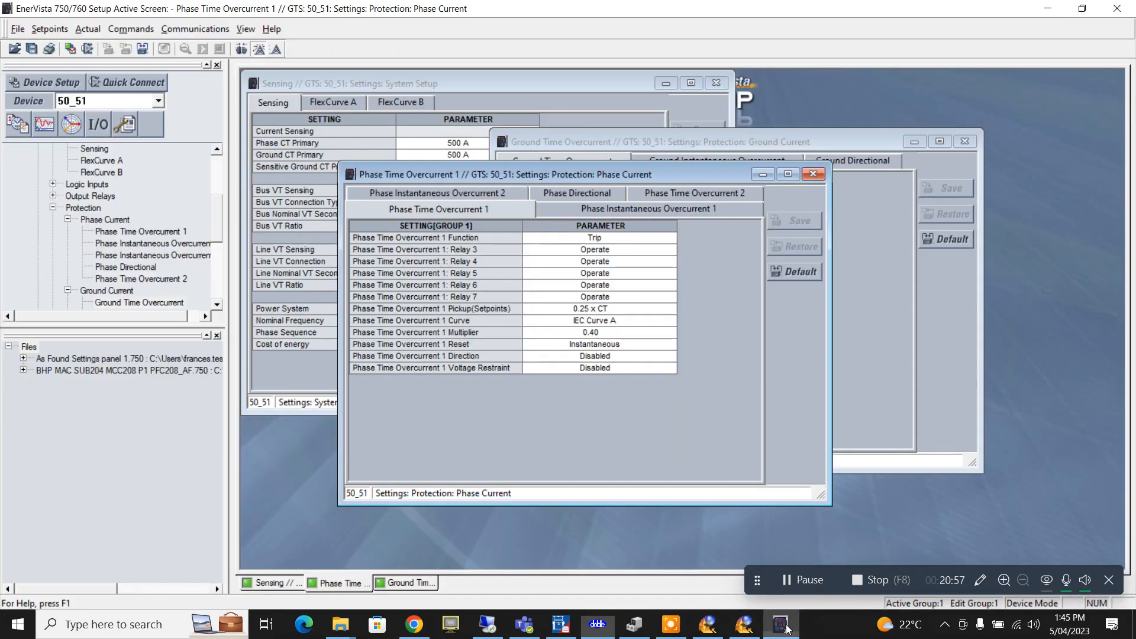
- Review Ground Time Overcurrent: Trip, 0.10 x CT pickup, IEC Curve A, 0.18 multiplier; return to Protection Suite
{"action": "left_click", "coordinate": [784, 626]}
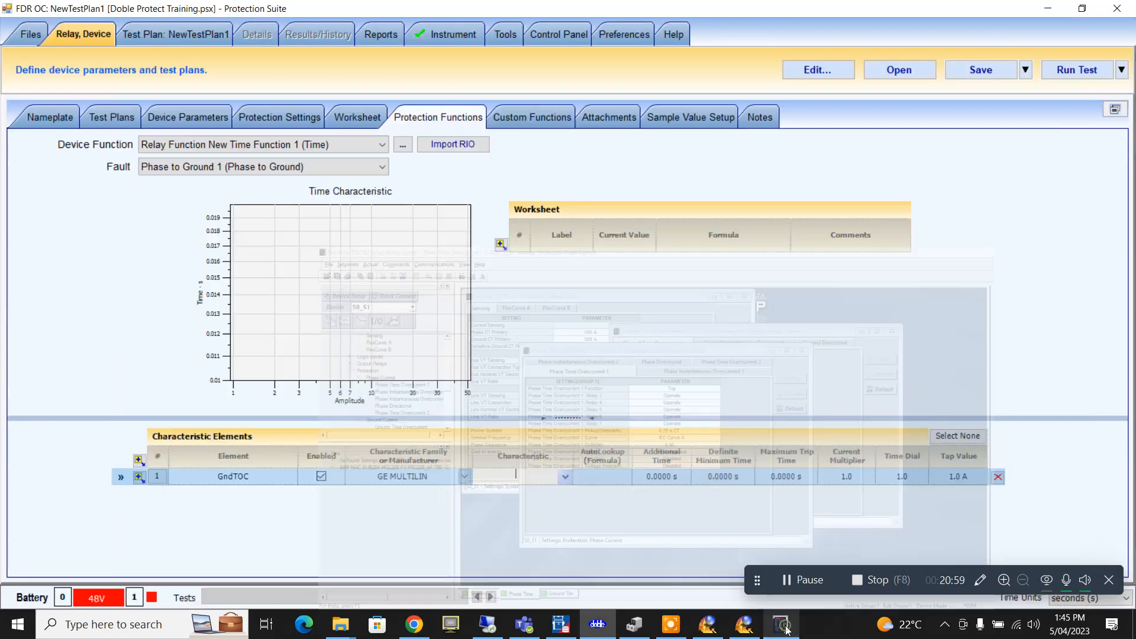
{"action": "left_click", "coordinate": [783, 625]}
{"action": "left_click", "coordinate": [836, 144]}
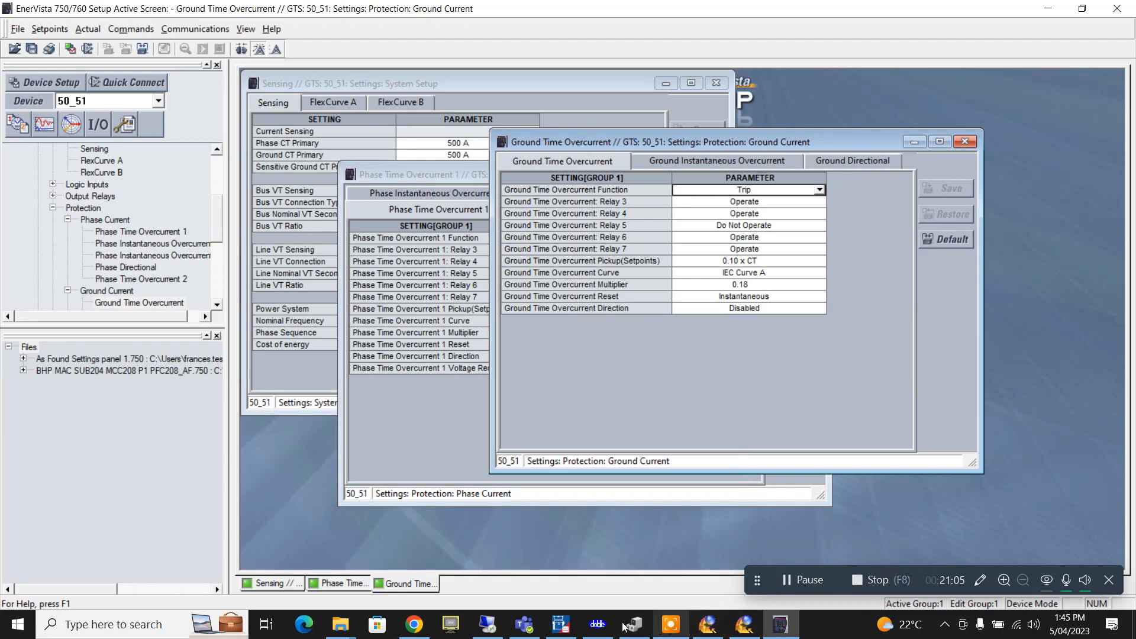
{"action": "left_click", "coordinate": [604, 628]}
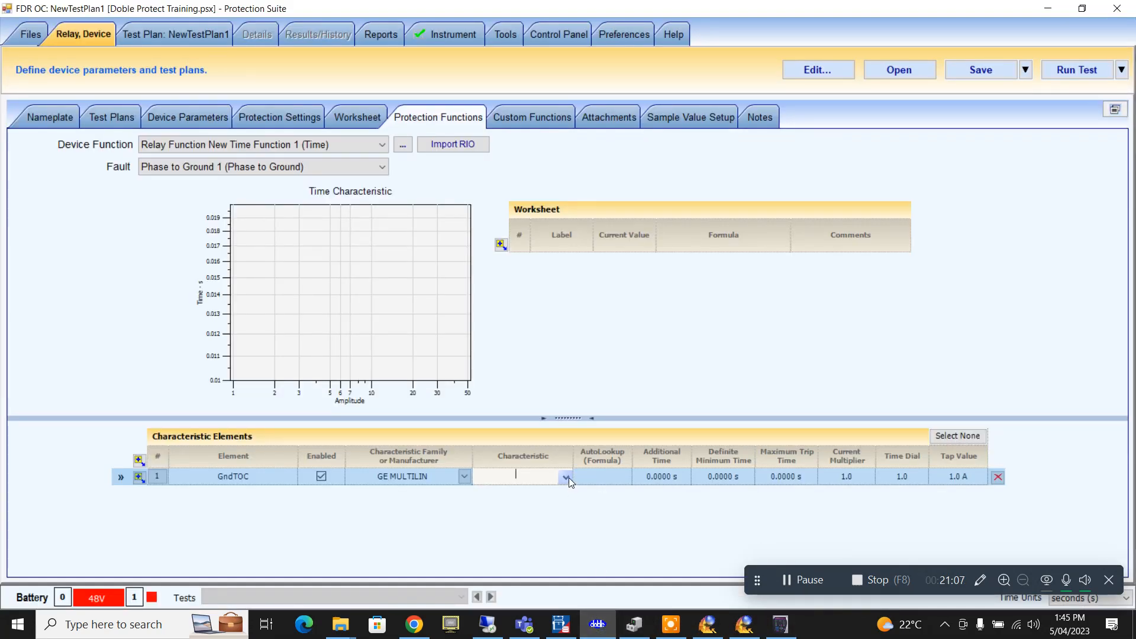
- Give GndTOC the SR745 IEC Curve A characteristic
{"action": "left_click", "coordinate": [568, 477]}
{"action": "mouse_move", "coordinate": [541, 493]}
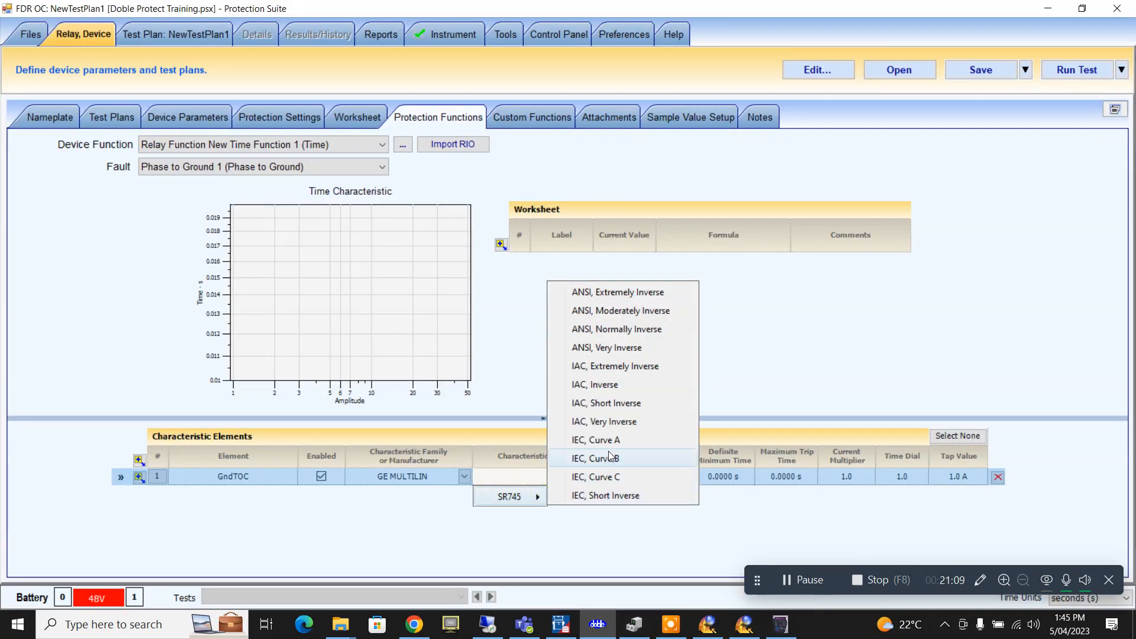
{"action": "left_click", "coordinate": [609, 440]}
- Link GndTOC's Tap Value to the IgOC setting through the Formula Wizard, giving 0.1 A
{"action": "left_click", "coordinate": [955, 478]}
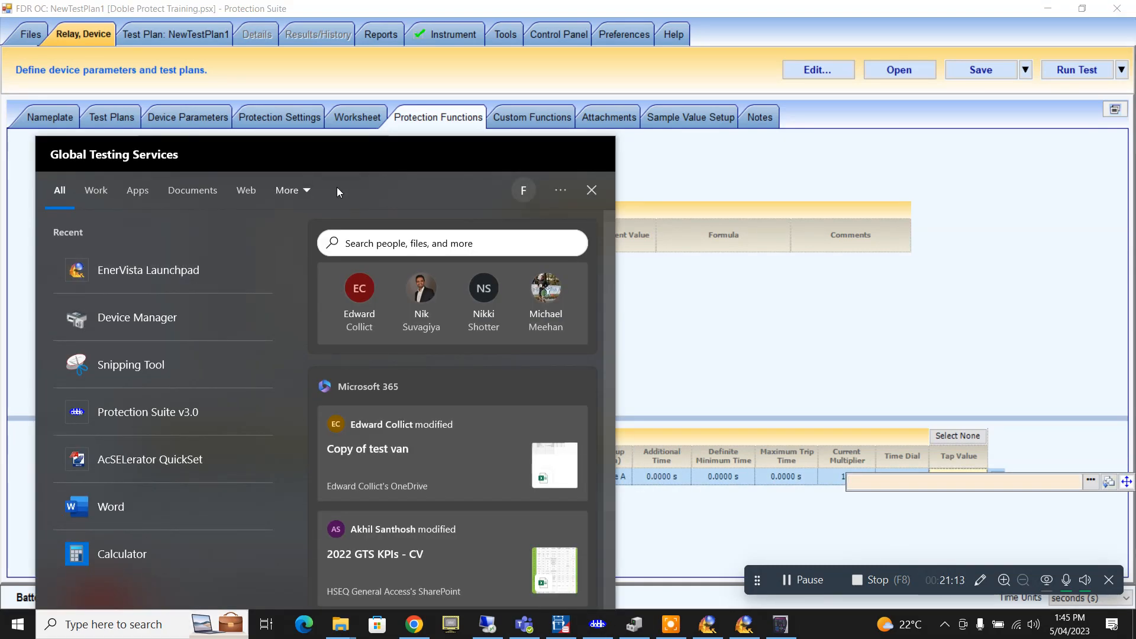
{"action": "left_click", "coordinate": [817, 290]}
{"action": "left_click", "coordinate": [1090, 480]}
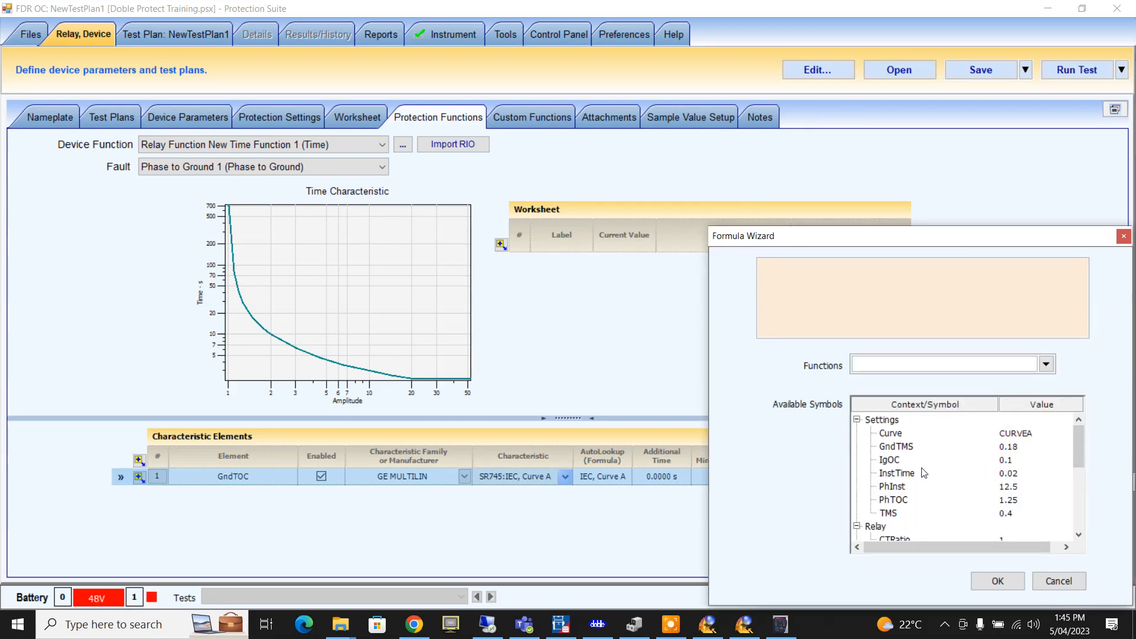
{"action": "left_click", "coordinate": [894, 461]}
{"action": "left_click", "coordinate": [997, 581]}
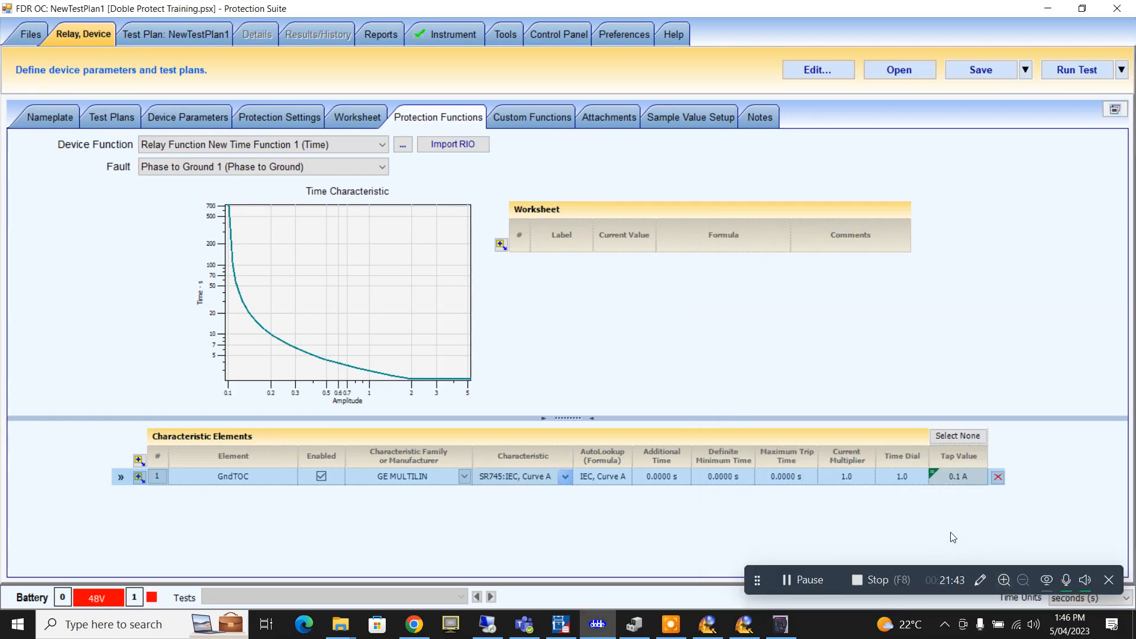
- Link GndTOC's Time Dial to the GndTMS setting, giving 0.18
{"action": "left_click", "coordinate": [909, 477]}
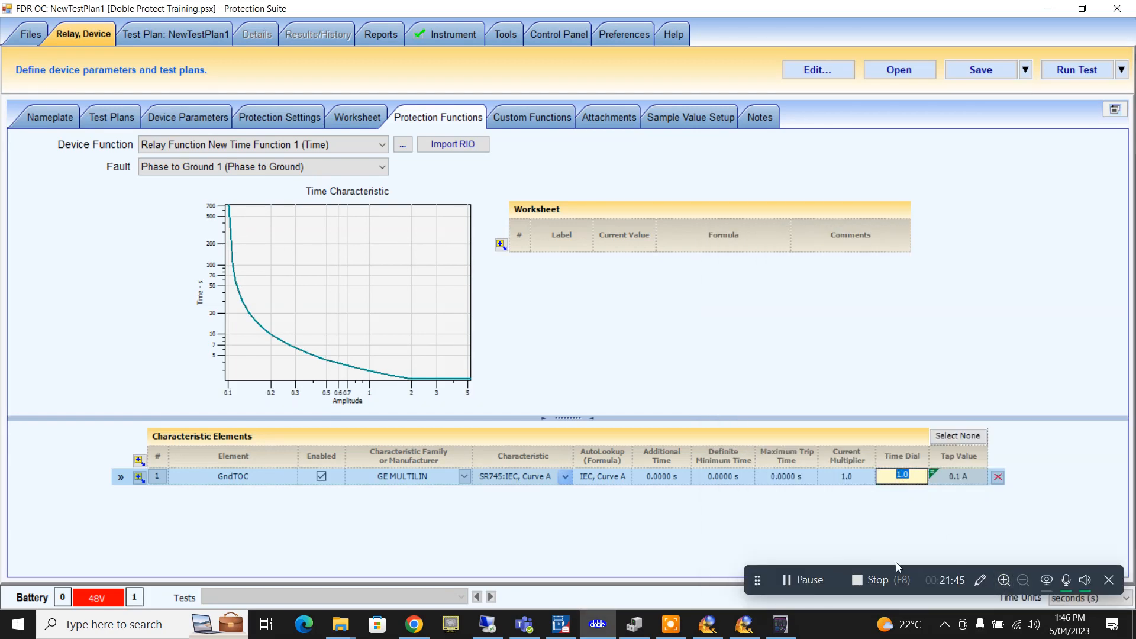
{"action": "key", "text": "equal"}
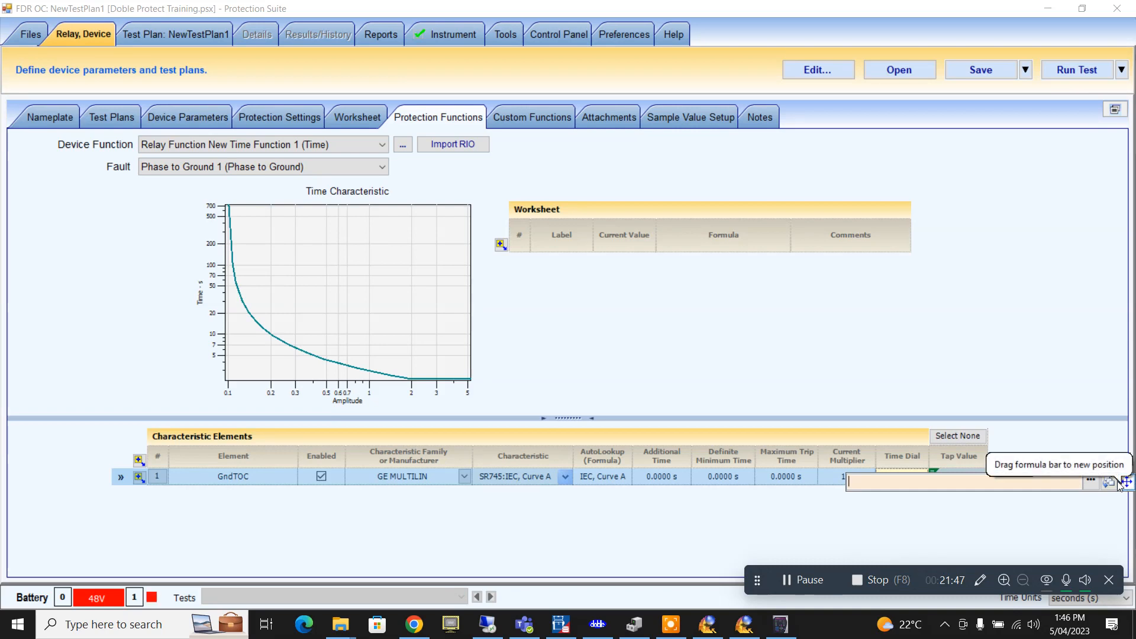
{"action": "left_click", "coordinate": [1090, 481]}
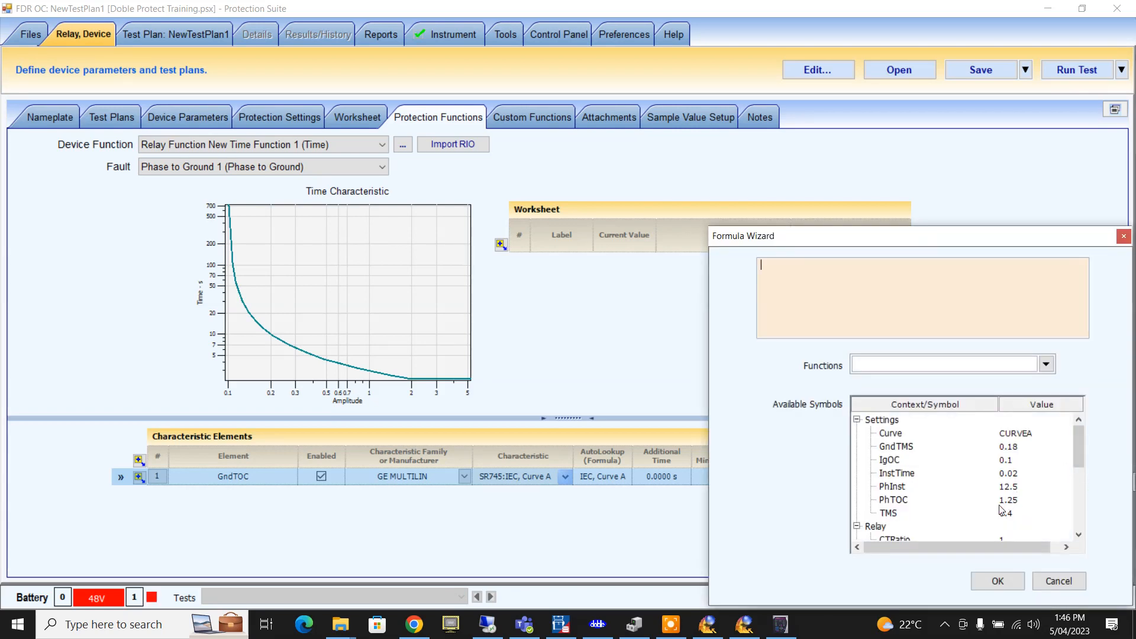
{"action": "left_click", "coordinate": [896, 448]}
{"action": "double_click", "coordinate": [905, 452]}
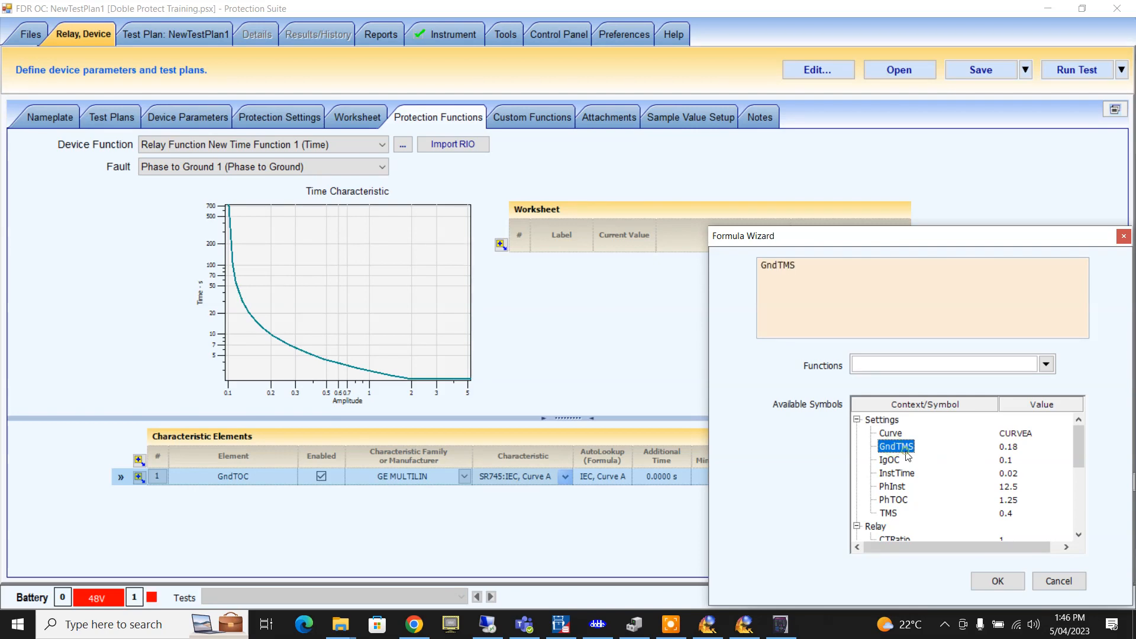
{"action": "left_click", "coordinate": [997, 581]}
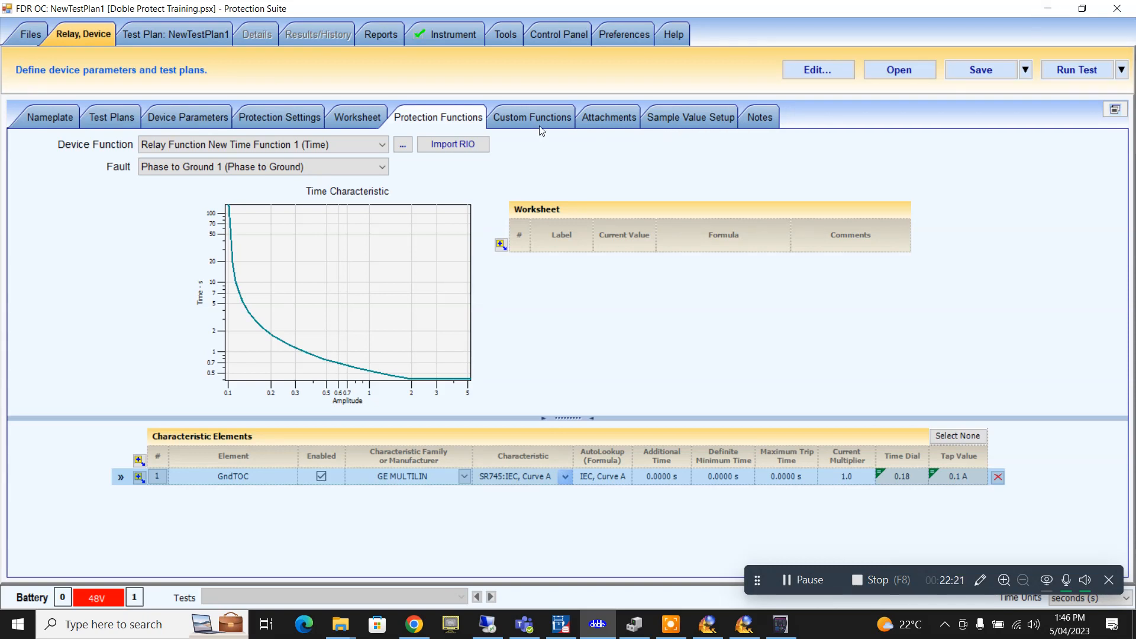
- Review the Custom Functions, Worksheet, Protection Settings and Device Parameters pages, ending on Test Plans
{"action": "left_click", "coordinate": [501, 123]}
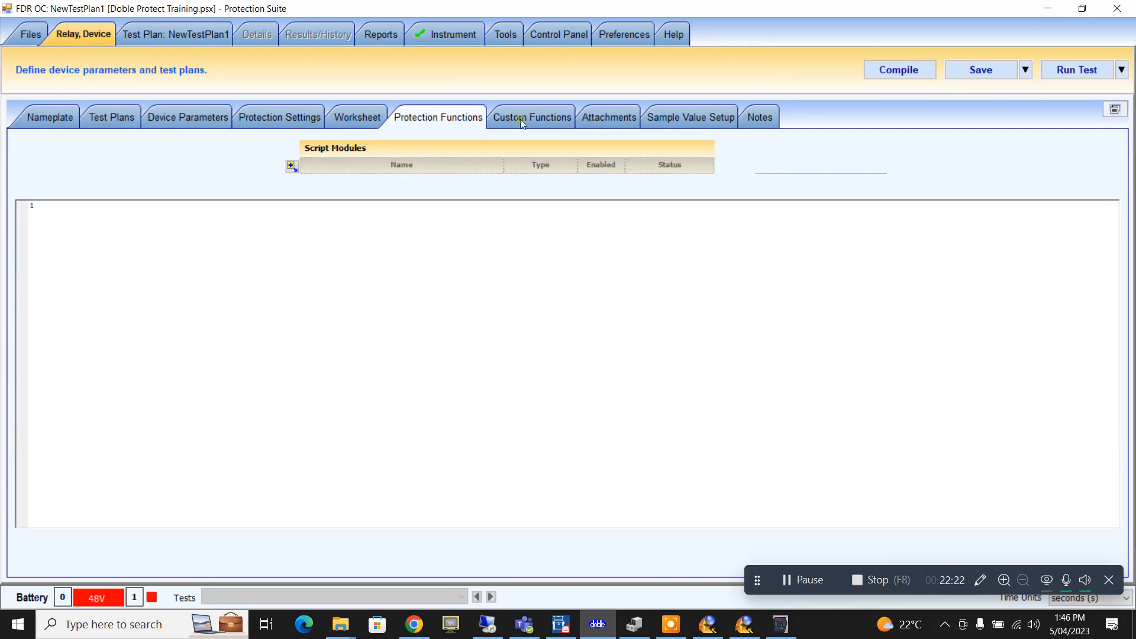
{"action": "left_click", "coordinate": [376, 116]}
{"action": "left_click", "coordinate": [299, 118]}
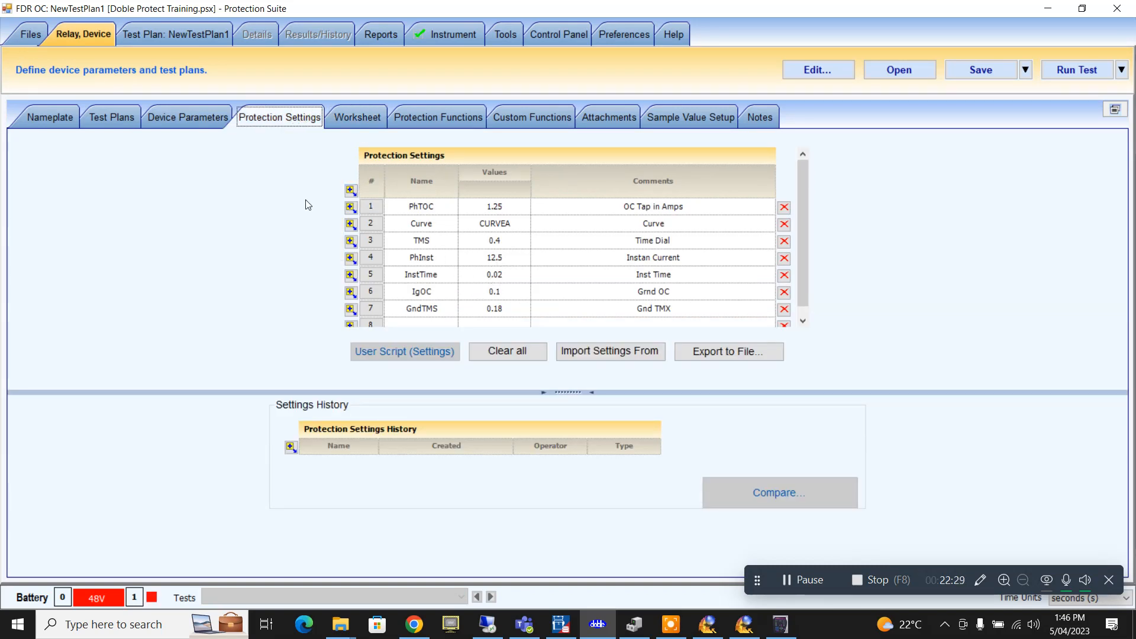
{"action": "left_click", "coordinate": [204, 119]}
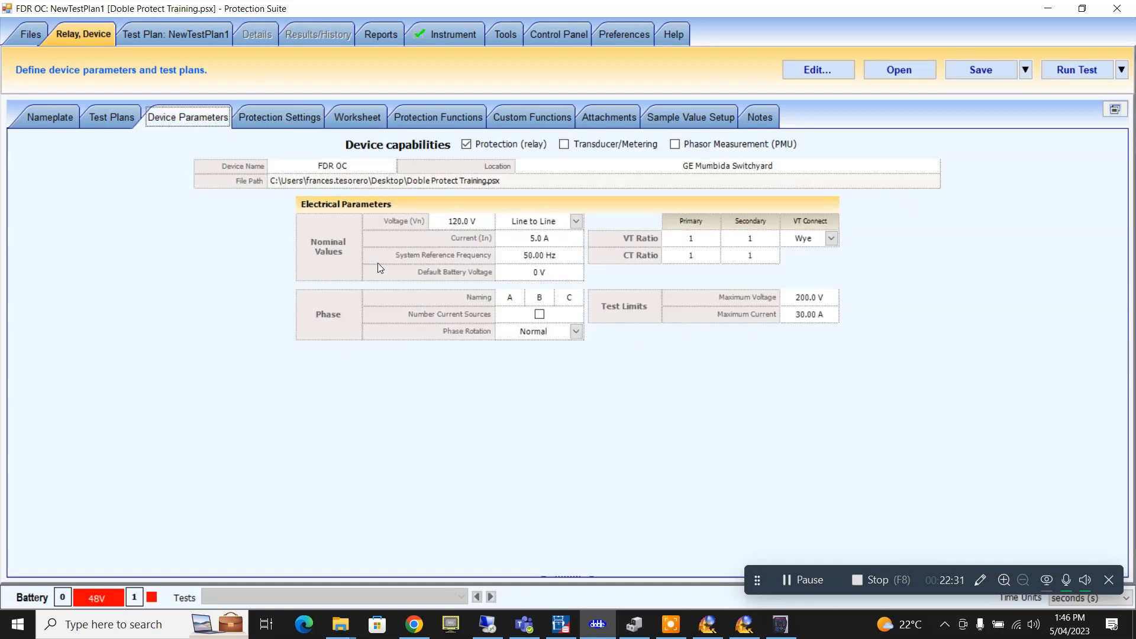
{"action": "left_click", "coordinate": [119, 123]}
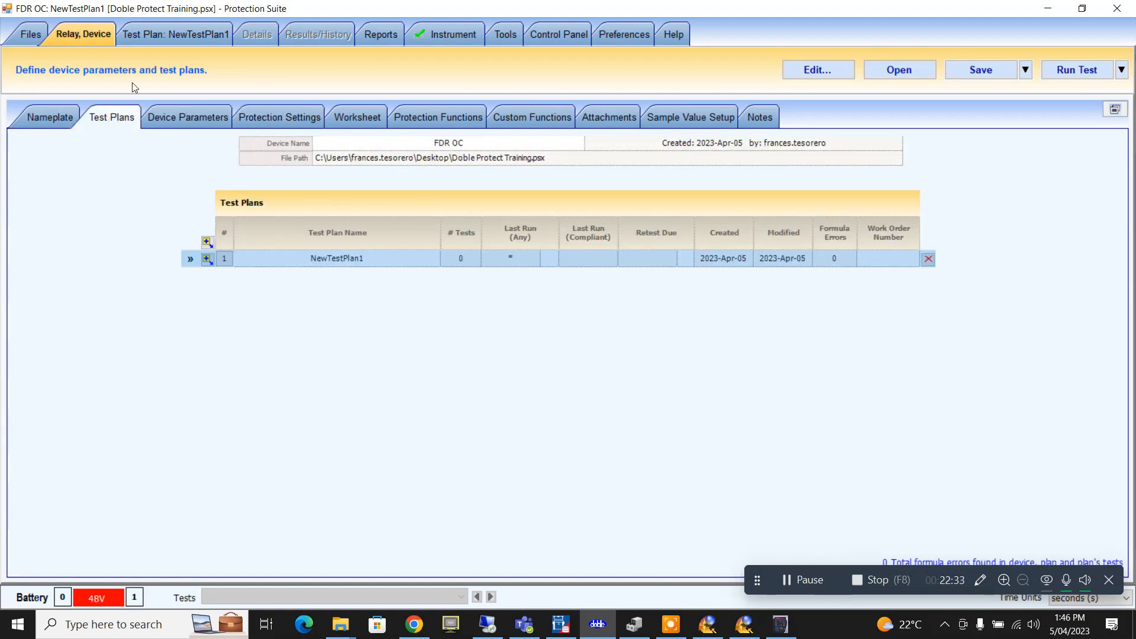
- Rename NewTestPlan1 to 'PTOC' and show the plan's empty Test Steps list
{"action": "left_click", "coordinate": [332, 262]}
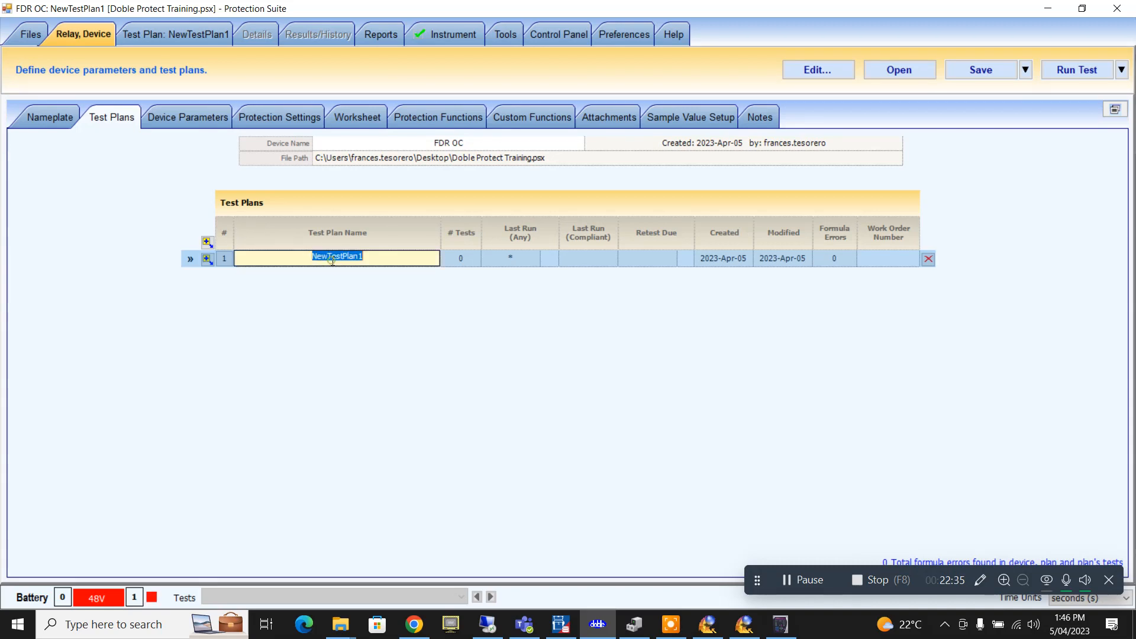
{"action": "type", "text": "PTON"}
{"action": "key", "text": "BackSpace"}
{"action": "type", "text": "C"}
{"action": "left_click", "coordinate": [341, 223]}
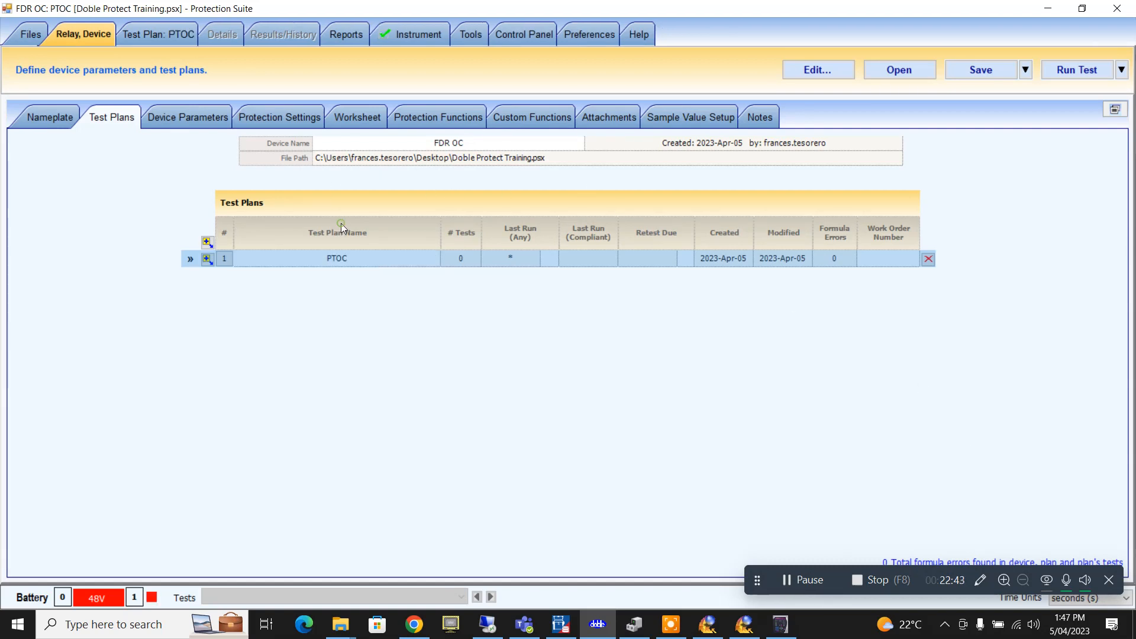
{"action": "left_click", "coordinate": [169, 38]}
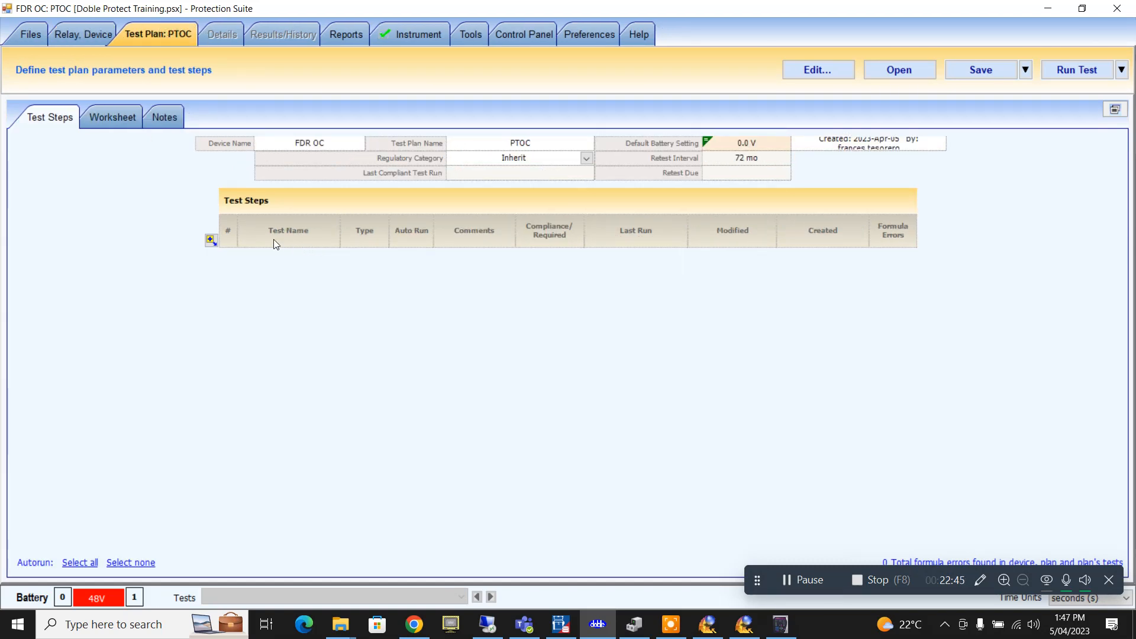
- Add an Empty State Simulation Test step and name it 'Metering test'
{"action": "left_click", "coordinate": [211, 239]}
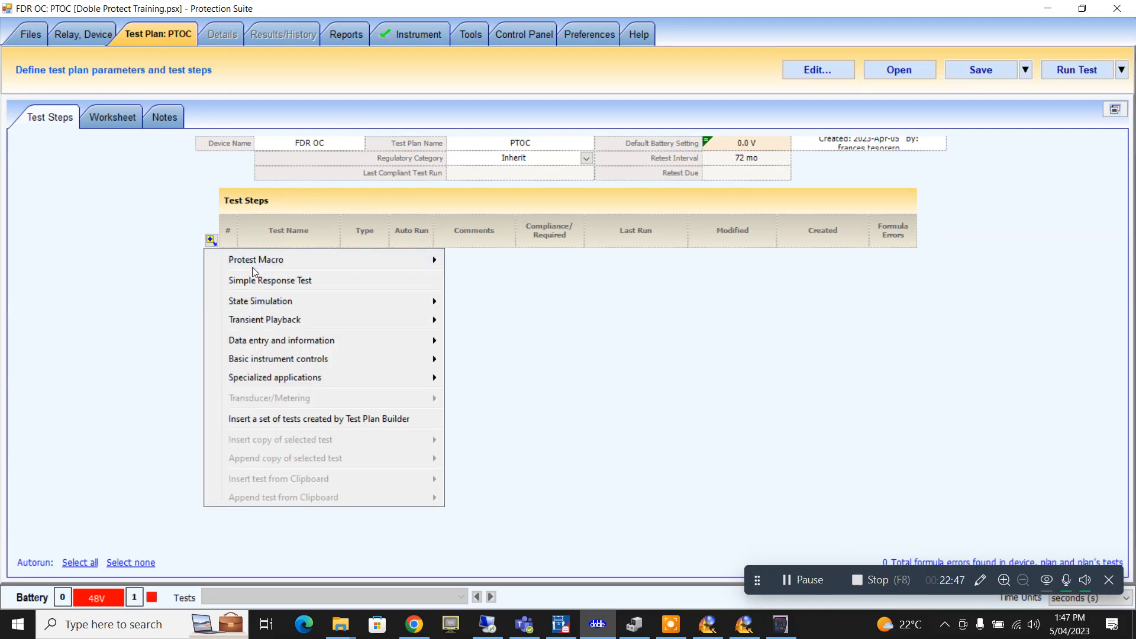
{"action": "mouse_move", "coordinate": [254, 265]}
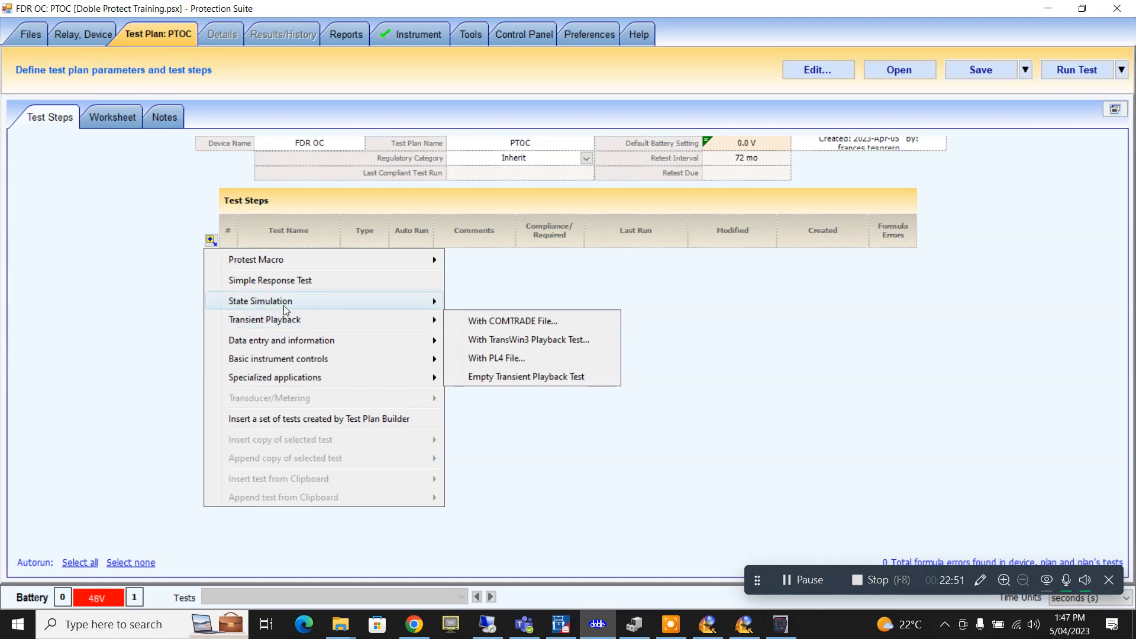
{"action": "mouse_move", "coordinate": [317, 304]}
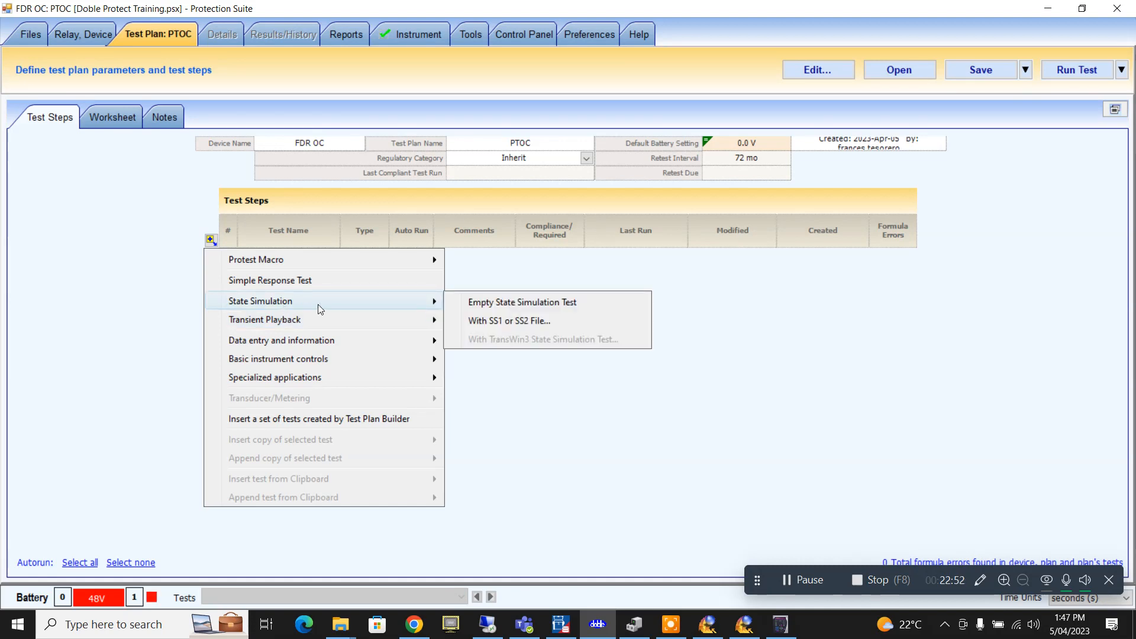
{"action": "left_click", "coordinate": [472, 303]}
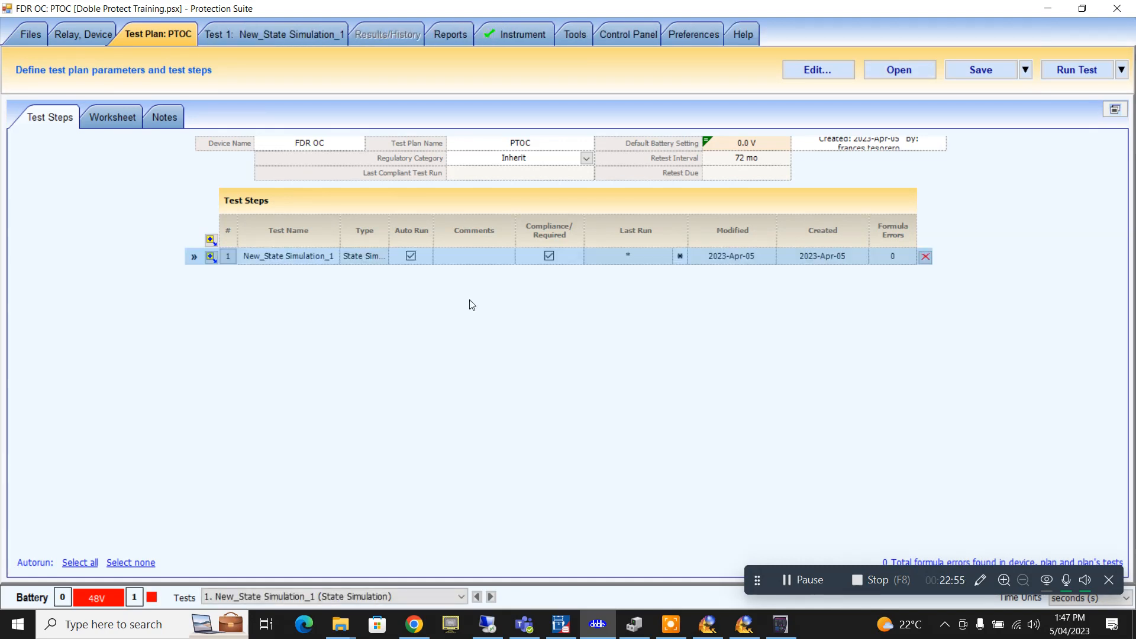
{"action": "left_click", "coordinate": [306, 260]}
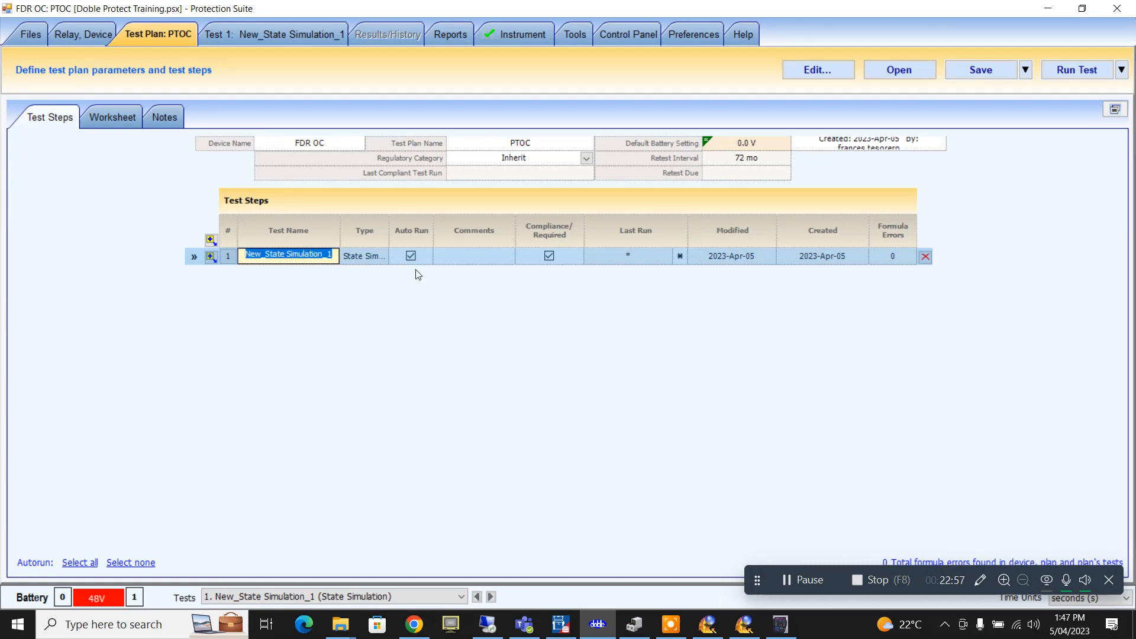
{"action": "type", "text": "Metering"}
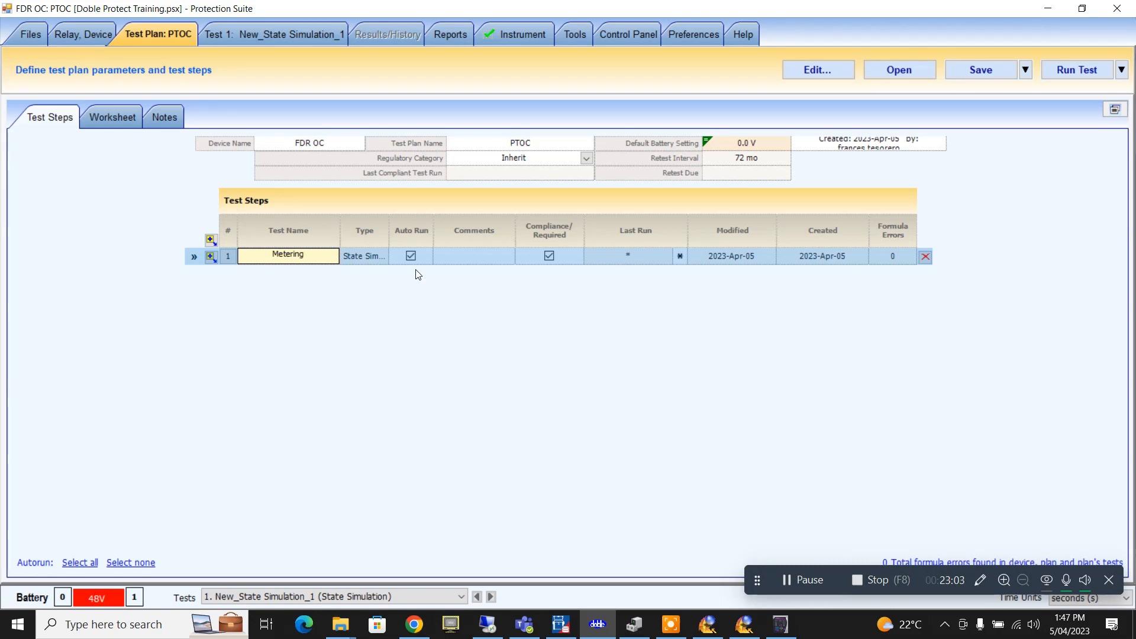
{"action": "type", "text": " test"}
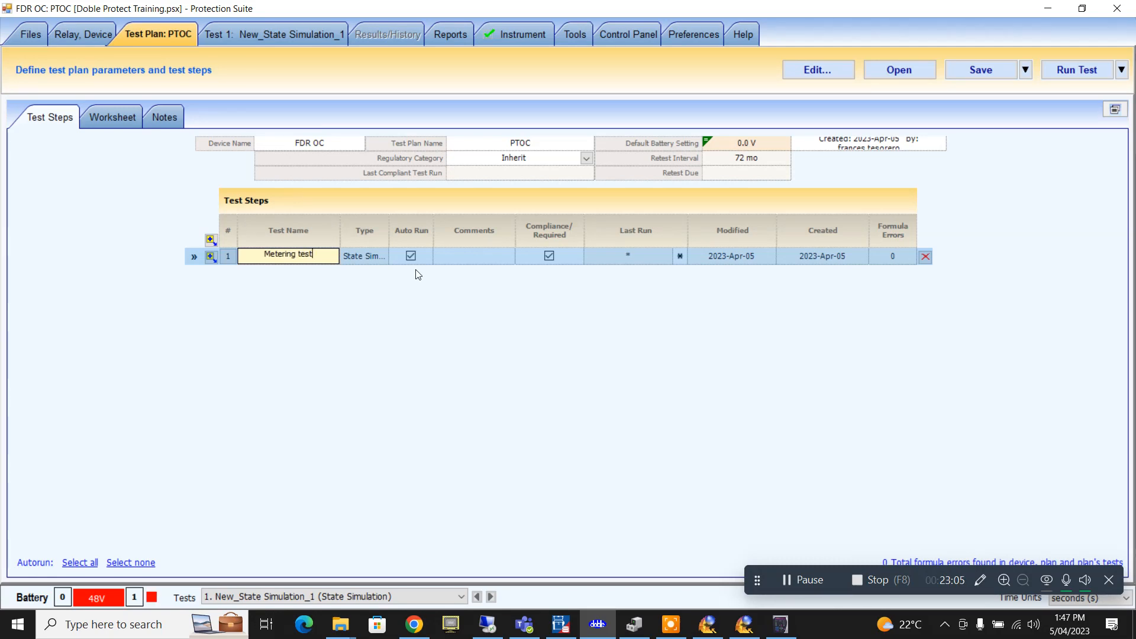
- In the Metering test, give VA, VB and VC amplitudes 63.5 V, leaving IA at 0
{"action": "left_click", "coordinate": [260, 30]}
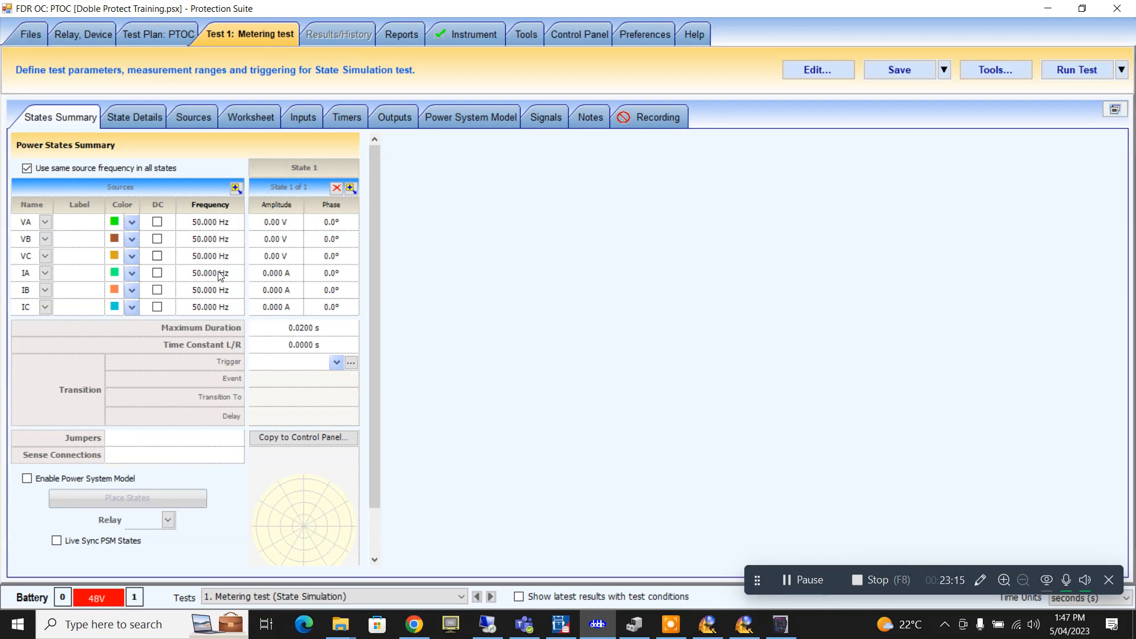
{"action": "left_click", "coordinate": [284, 228]}
{"action": "double_click", "coordinate": [284, 228]}
{"action": "type", "text": "63."}
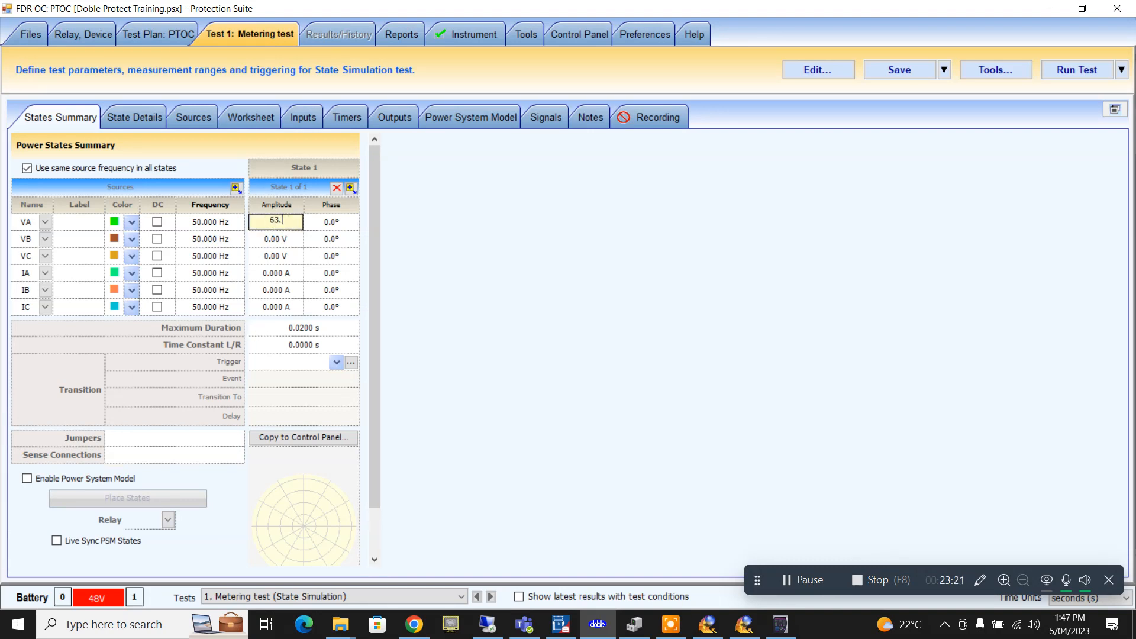
{"action": "type", "text": "5"}
{"action": "double_click", "coordinate": [288, 239]}
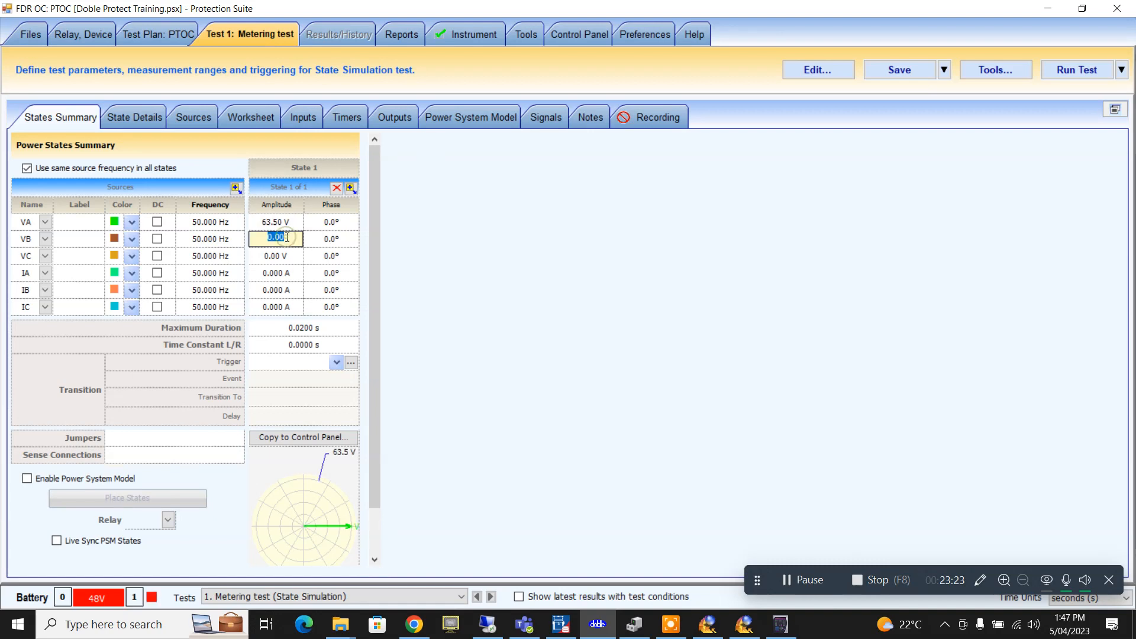
{"action": "type", "text": "63.5"}
{"action": "double_click", "coordinate": [277, 261]}
{"action": "type", "text": "63.5"}
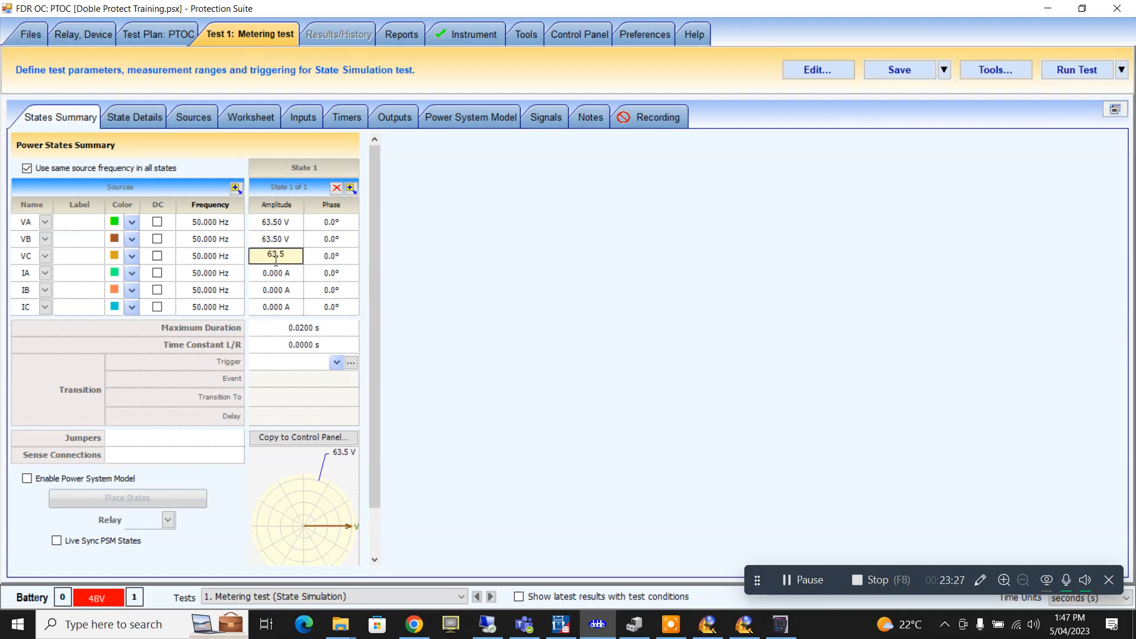
{"action": "double_click", "coordinate": [282, 274]}
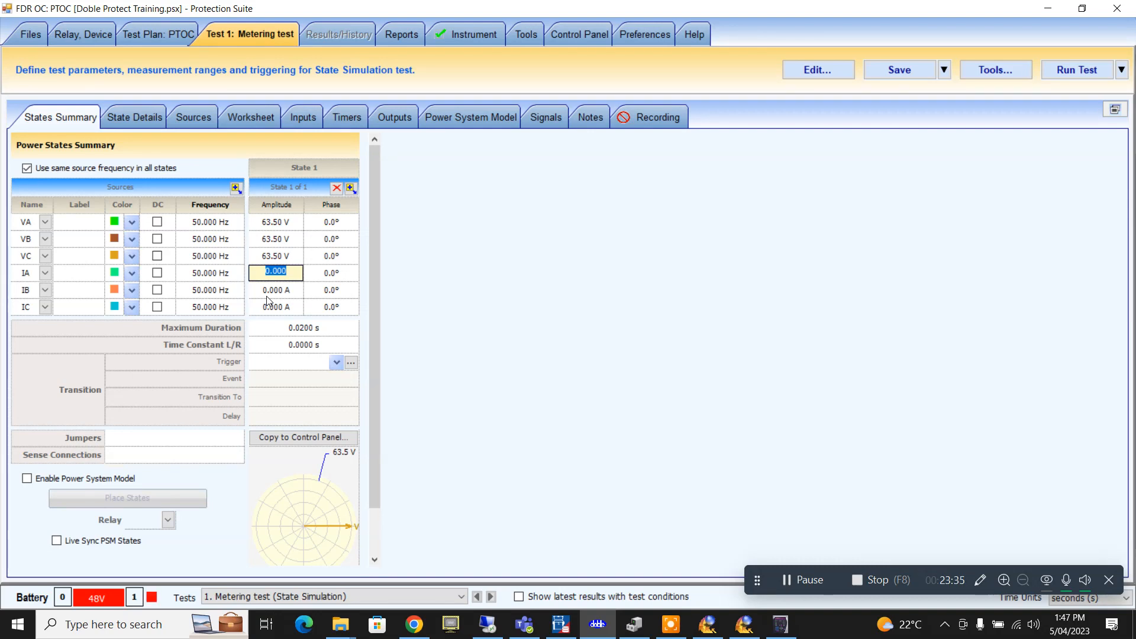
{"action": "type", "text": "0"}
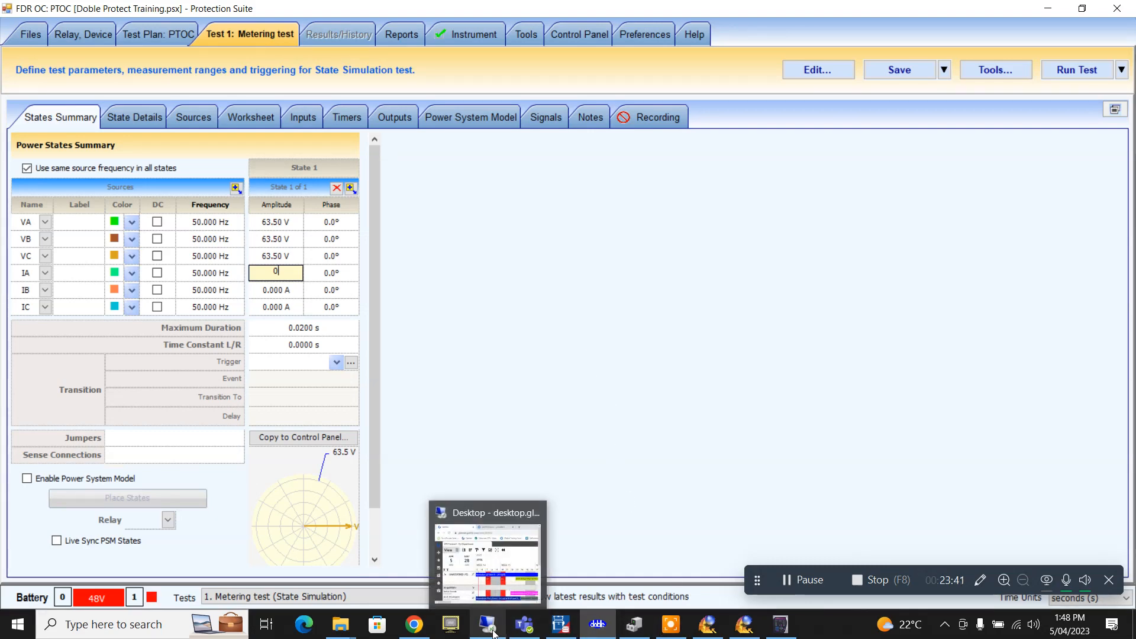
{"action": "left_click", "coordinate": [780, 624]}
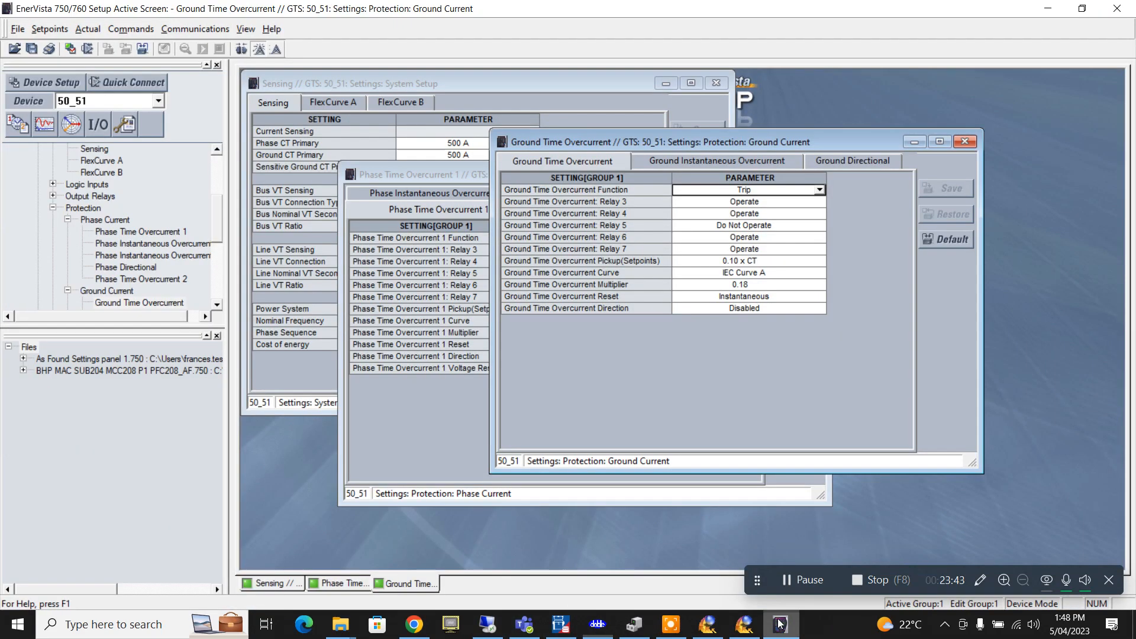
{"action": "left_click_drag", "start_coordinate": [708, 146], "coordinate": [893, 179]}
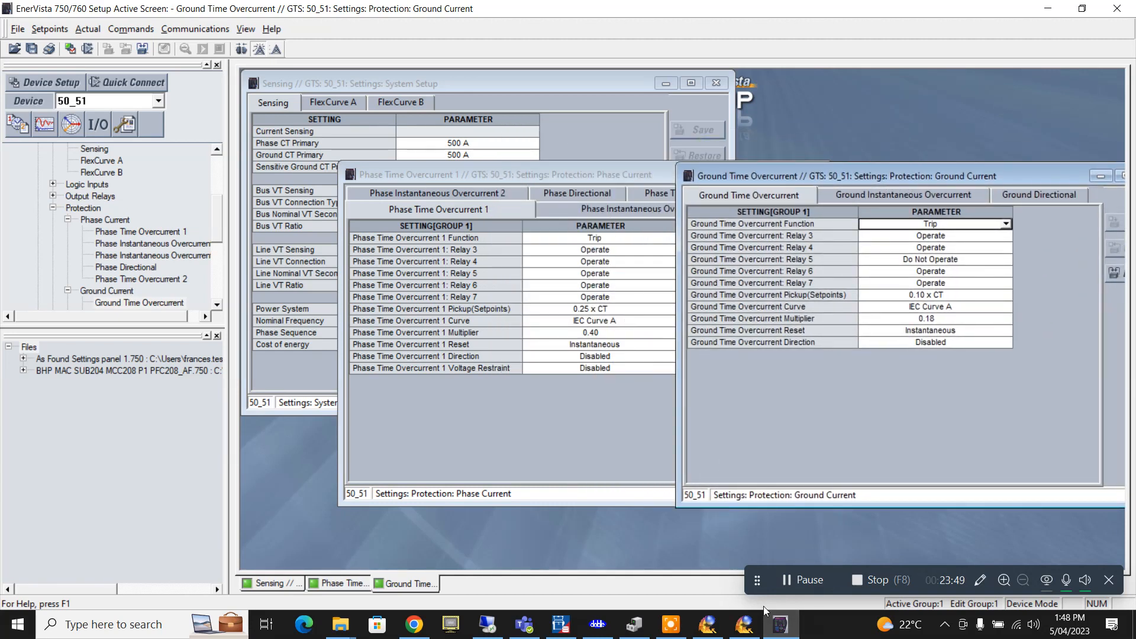
{"action": "left_click", "coordinate": [787, 632]}
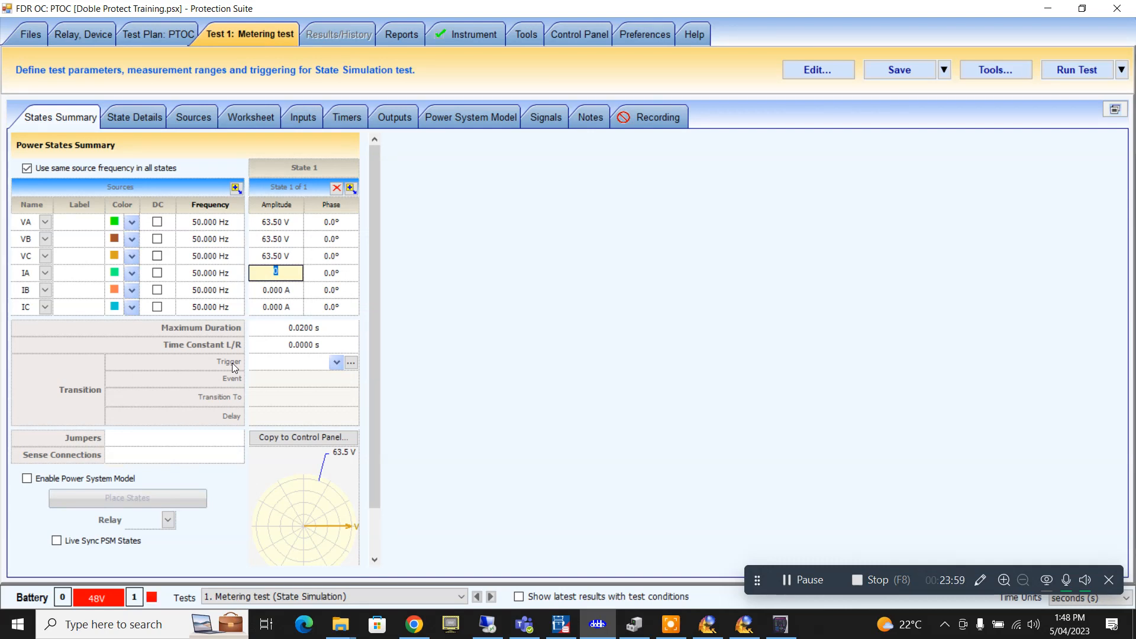
- Set the current amplitudes to IA 1 A, IB 1.1 A and IC 1.2 A
{"action": "type", "text": "1"}
{"action": "key", "text": "Return"}
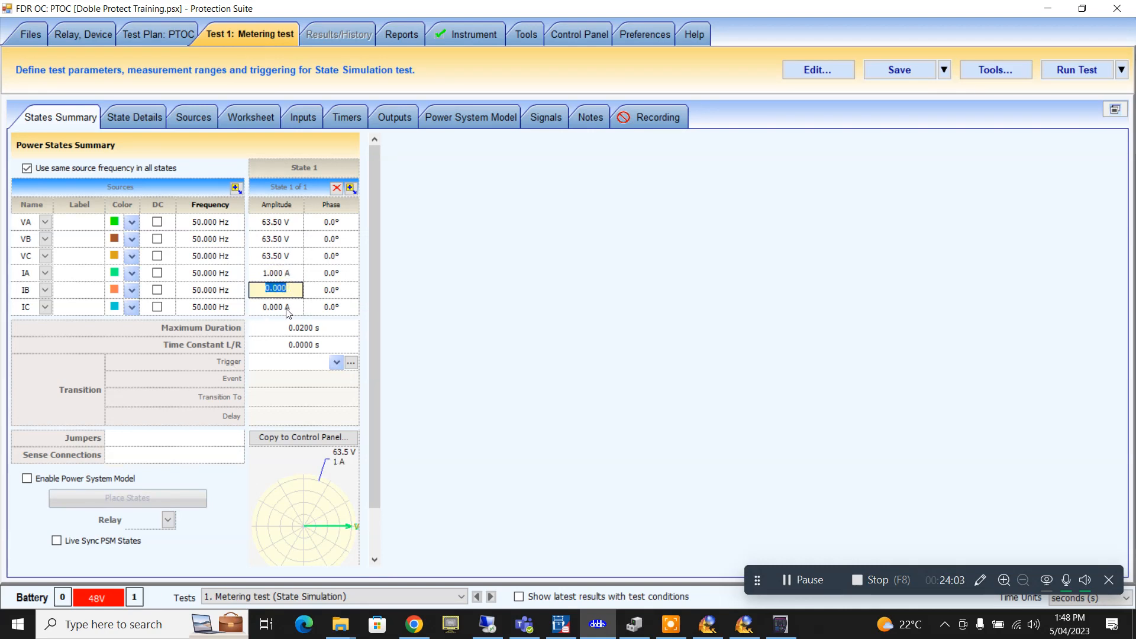
{"action": "type", "text": "1.1"}
{"action": "key", "text": "Return"}
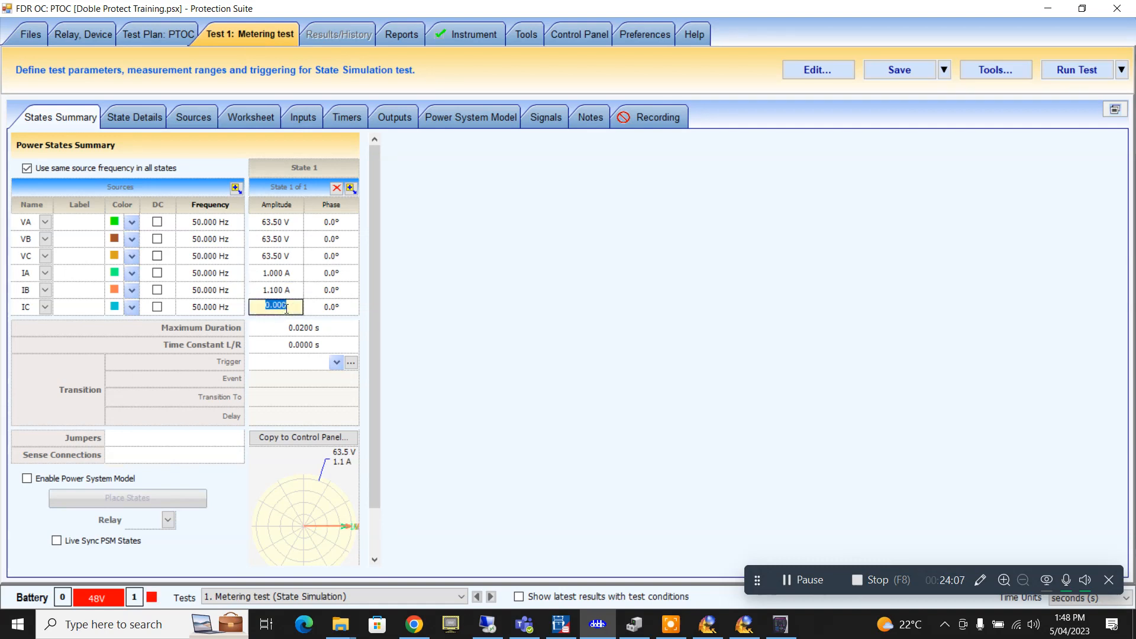
{"action": "type", "text": "1.2"}
- Set phase angles VB 240°, VC 120°, IB 240° and IC 120°
{"action": "left_click", "coordinate": [319, 240]}
{"action": "type", "text": "240"}
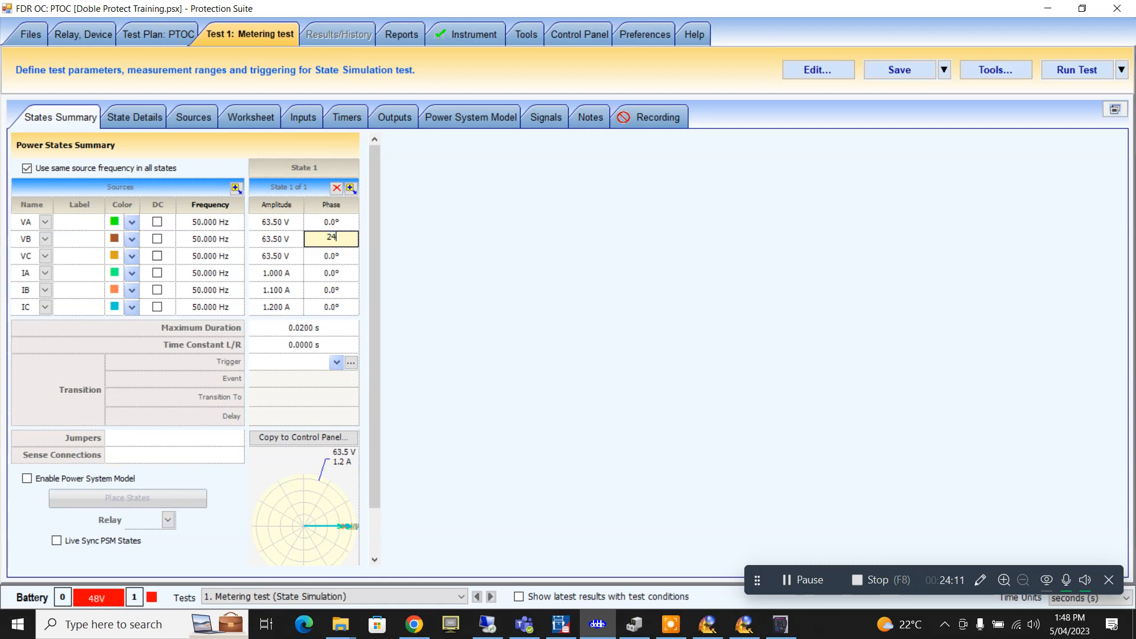
{"action": "left_click", "coordinate": [352, 255]}
{"action": "type", "text": "120"}
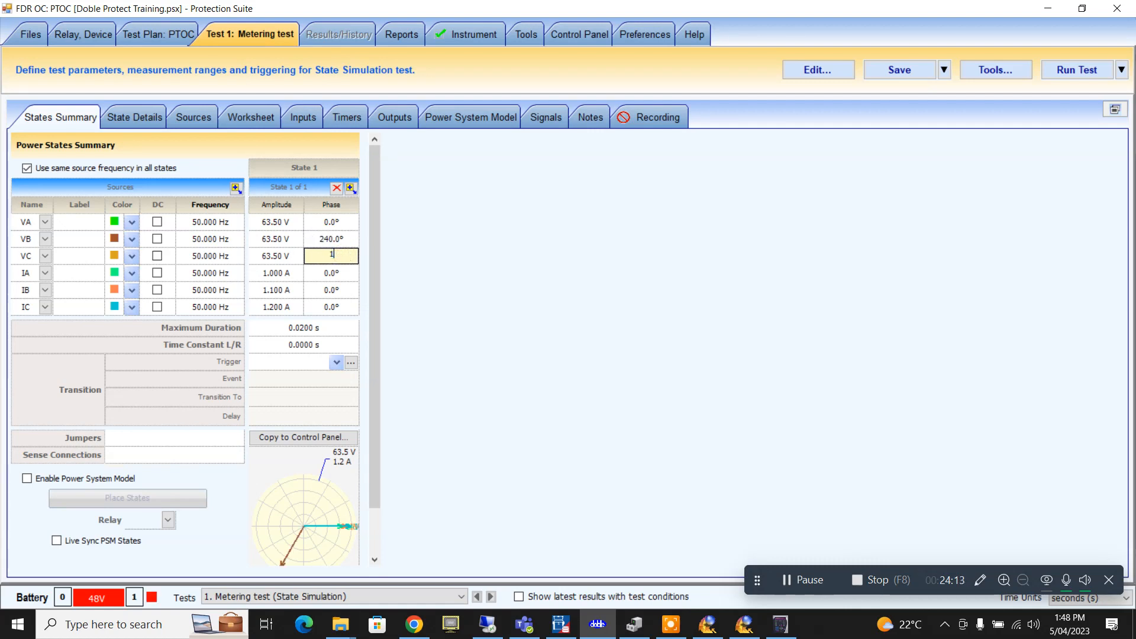
{"action": "left_click", "coordinate": [332, 290]}
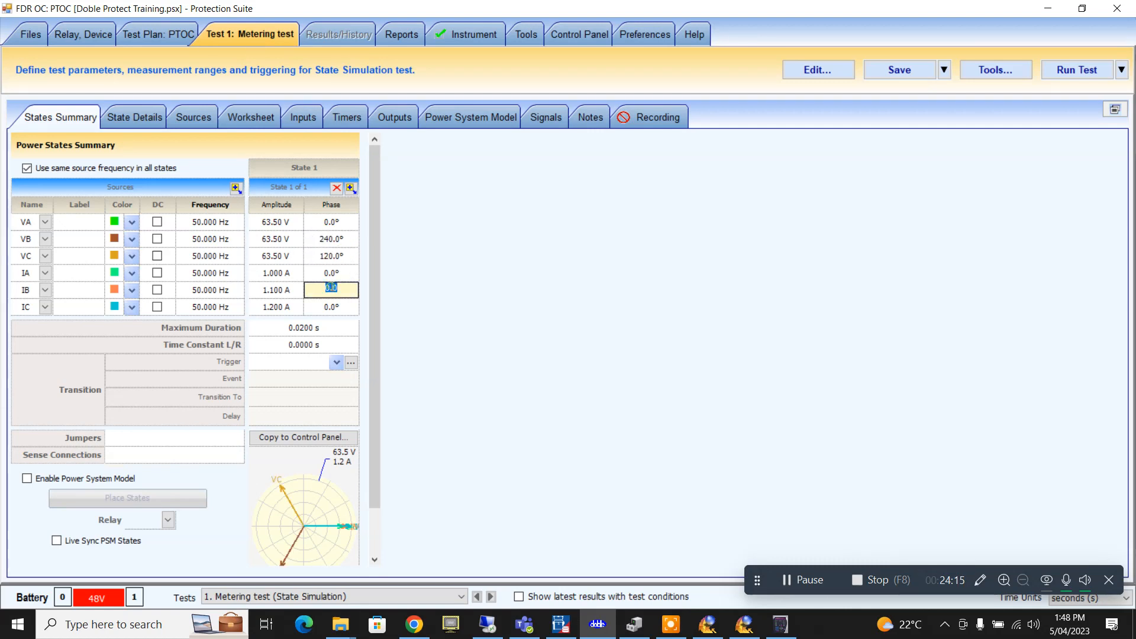
{"action": "type", "text": "240"}
{"action": "left_click", "coordinate": [336, 307]}
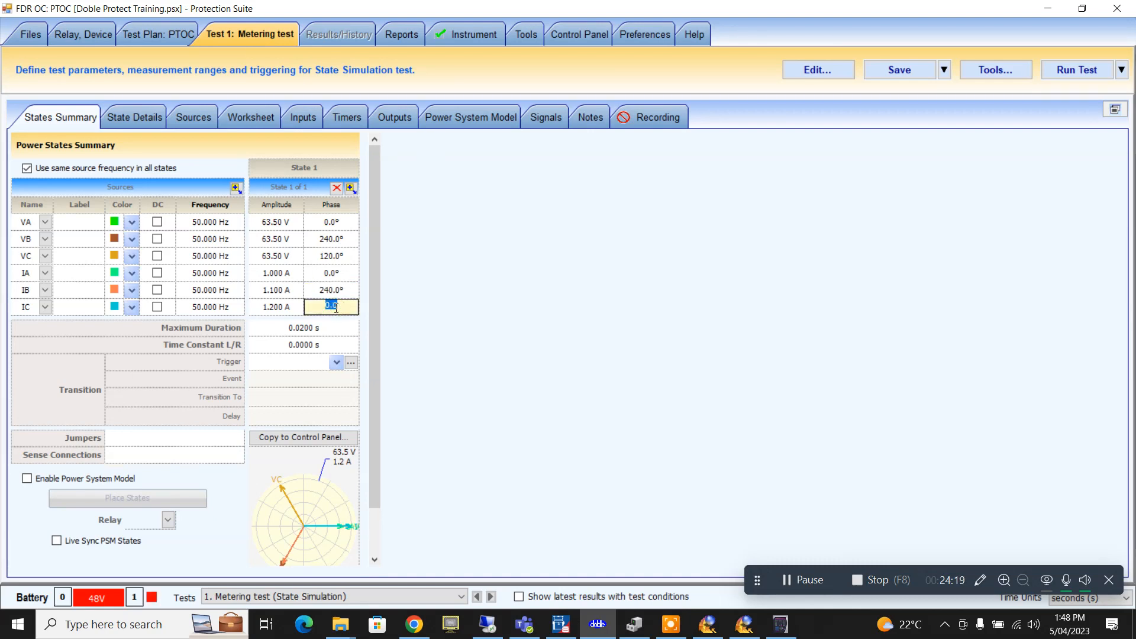
{"action": "type", "text": "120"}
- Set the state's maximum duration to 50 seconds
{"action": "left_click", "coordinate": [333, 328]}
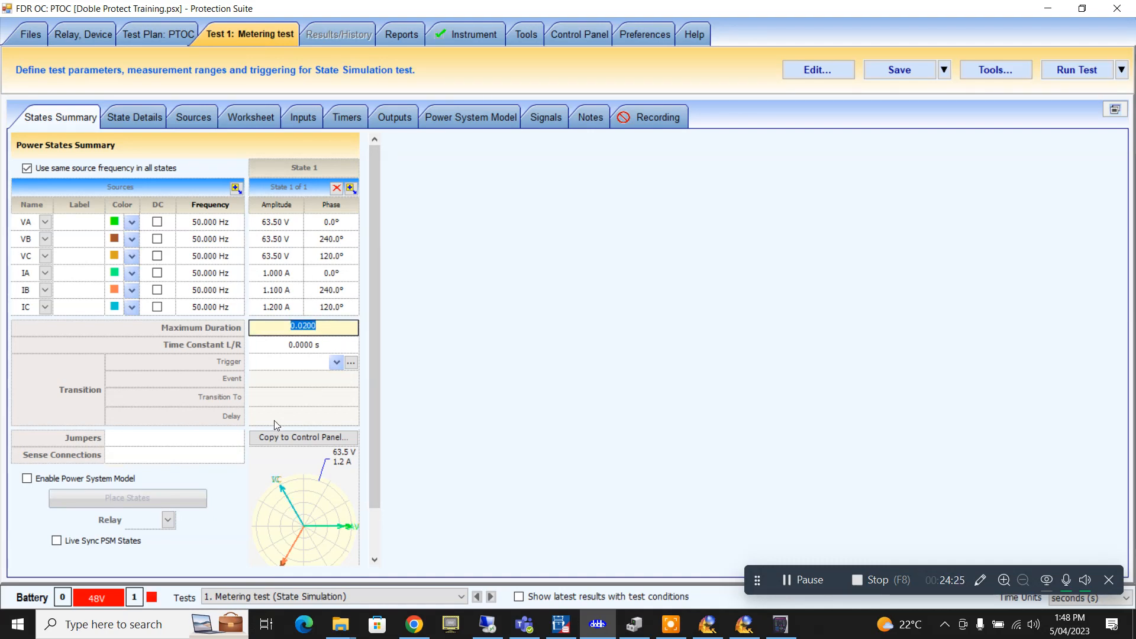
{"action": "type", "text": "50"}
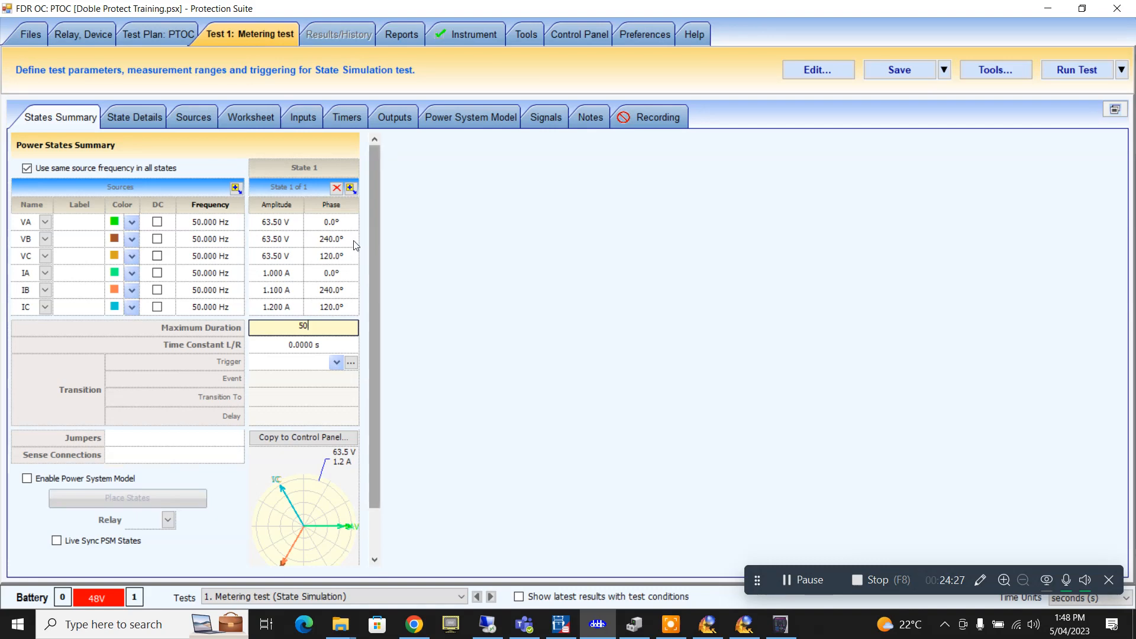
{"action": "left_click", "coordinate": [332, 238]}
- Shrink Protection Suite and bring the EnerVista 750/760 Setup overcurrent settings forward
{"action": "left_click", "coordinate": [1082, 8]}
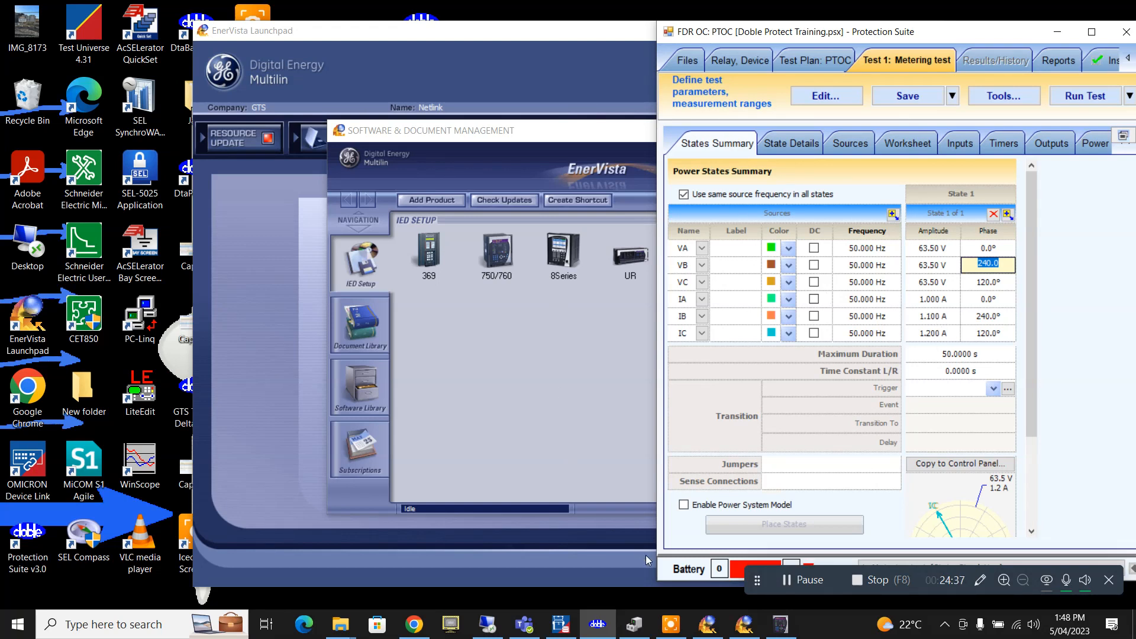
{"action": "left_click", "coordinate": [747, 621]}
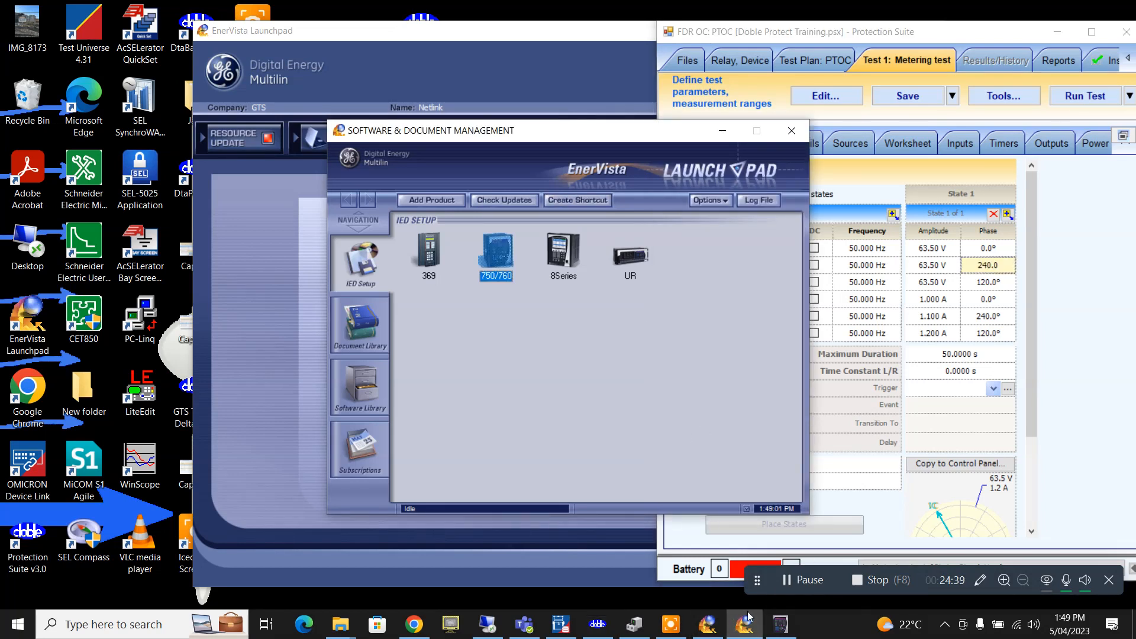
{"action": "left_click", "coordinate": [781, 626]}
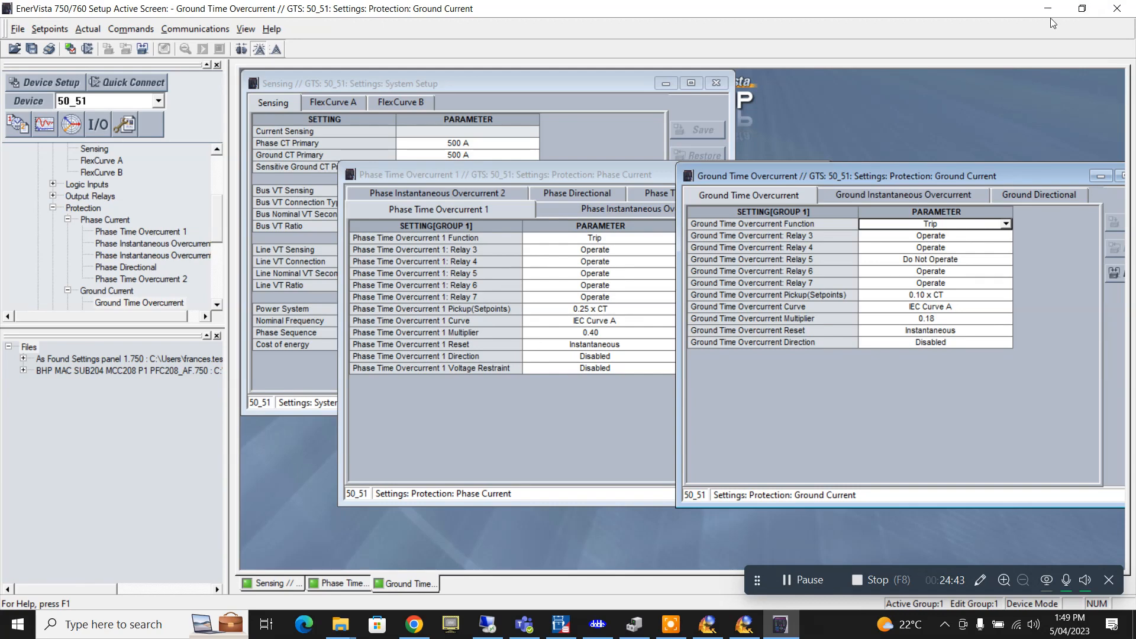
- Restore, move left and resize the EnerVista window so the test plan shows beside it
{"action": "double_click", "coordinate": [1004, 15]}
{"action": "left_click_drag", "start_coordinate": [852, 40], "coordinate": [732, 44]}
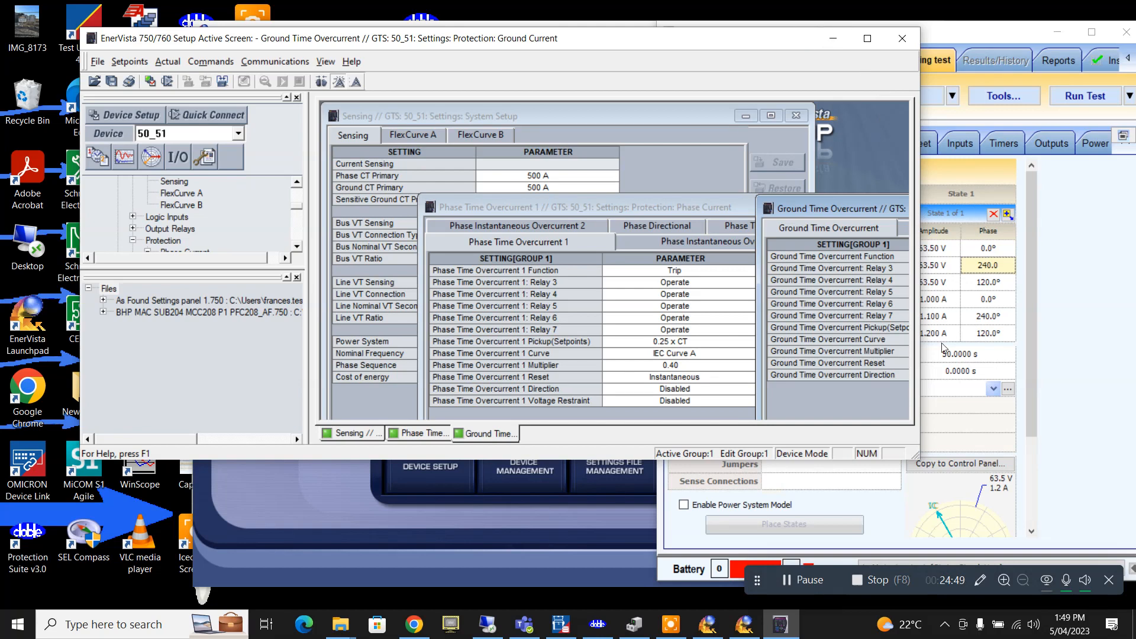
{"action": "left_click_drag", "start_coordinate": [921, 393], "coordinate": [661, 393]}
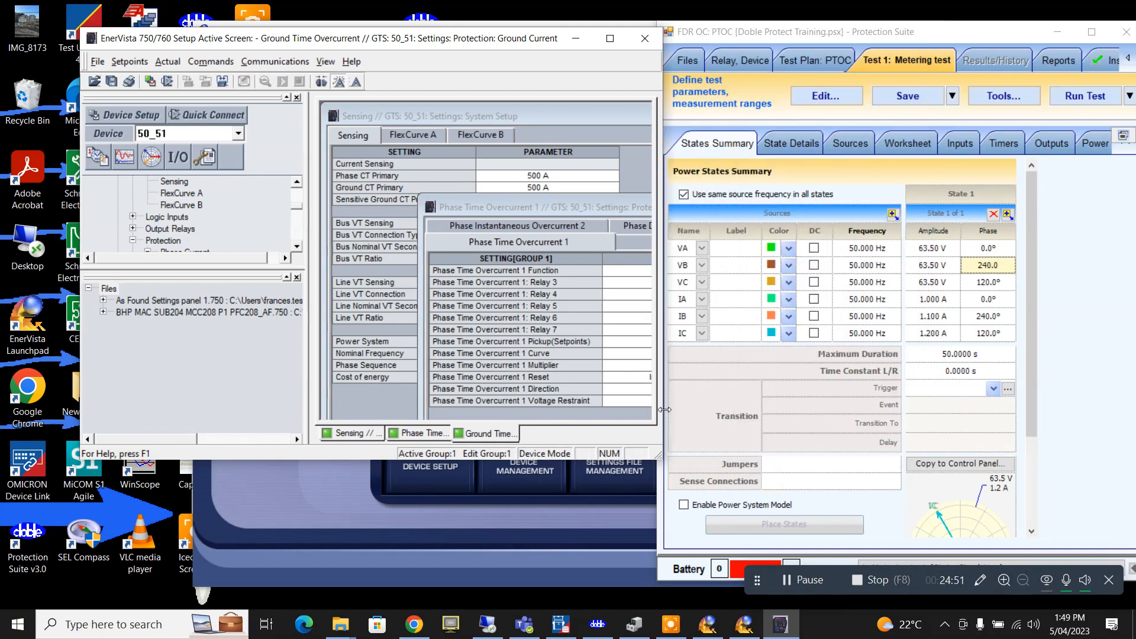
{"action": "left_click_drag", "start_coordinate": [417, 461], "coordinate": [418, 543]}
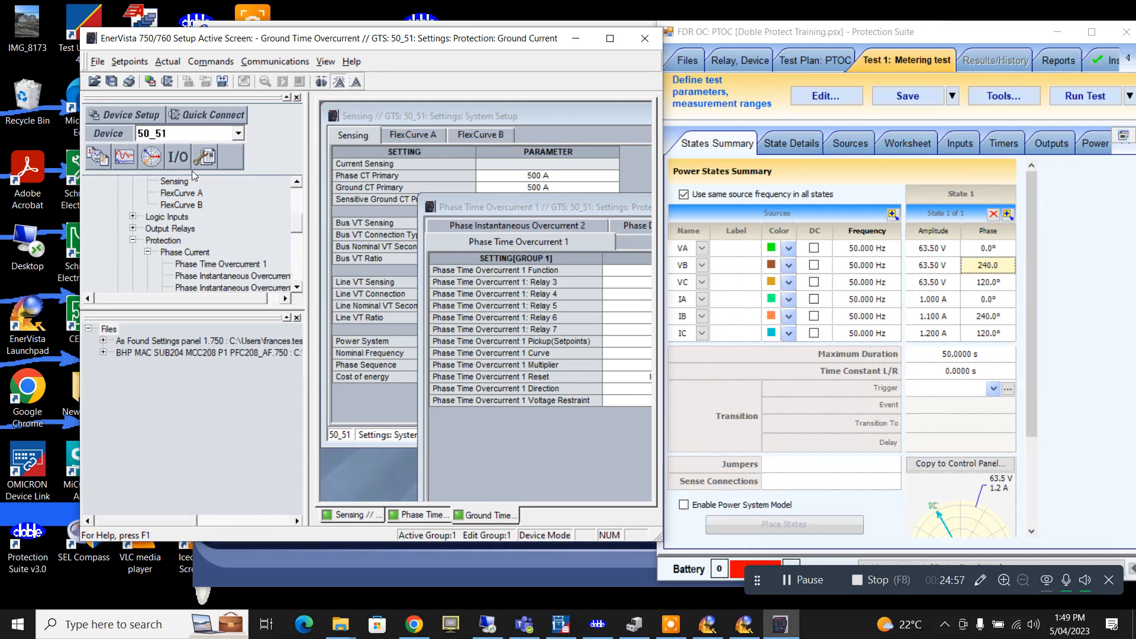
{"action": "scroll", "coordinate": [300, 230], "scroll_direction": "up", "scroll_amount": 4}
{"action": "scroll", "coordinate": [296, 239], "scroll_direction": "down", "scroll_amount": 5}
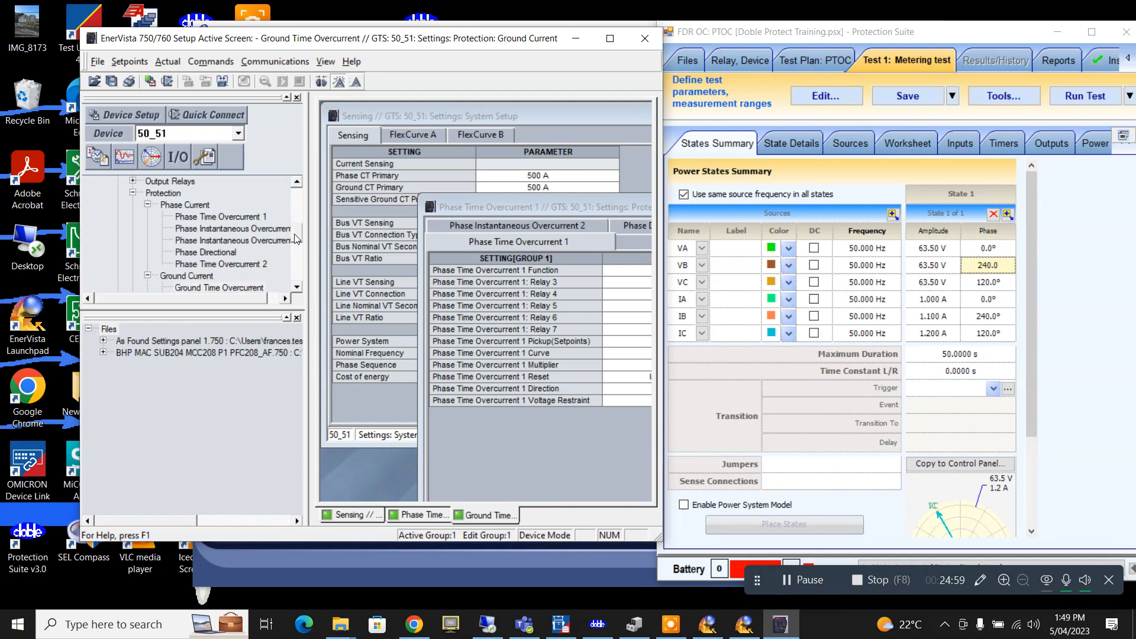
{"action": "scroll", "coordinate": [296, 239], "scroll_direction": "down", "scroll_amount": 5}
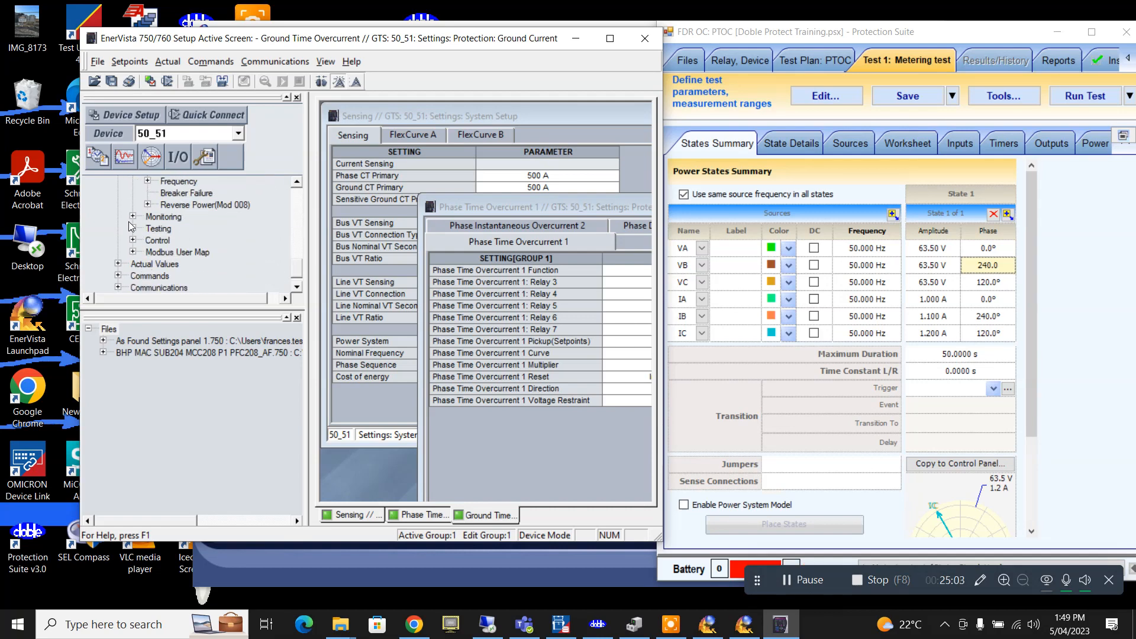
- Open Actual Values > A2 Metering in EnerVista, then maximize Protection Suite again
{"action": "left_click", "coordinate": [118, 264]}
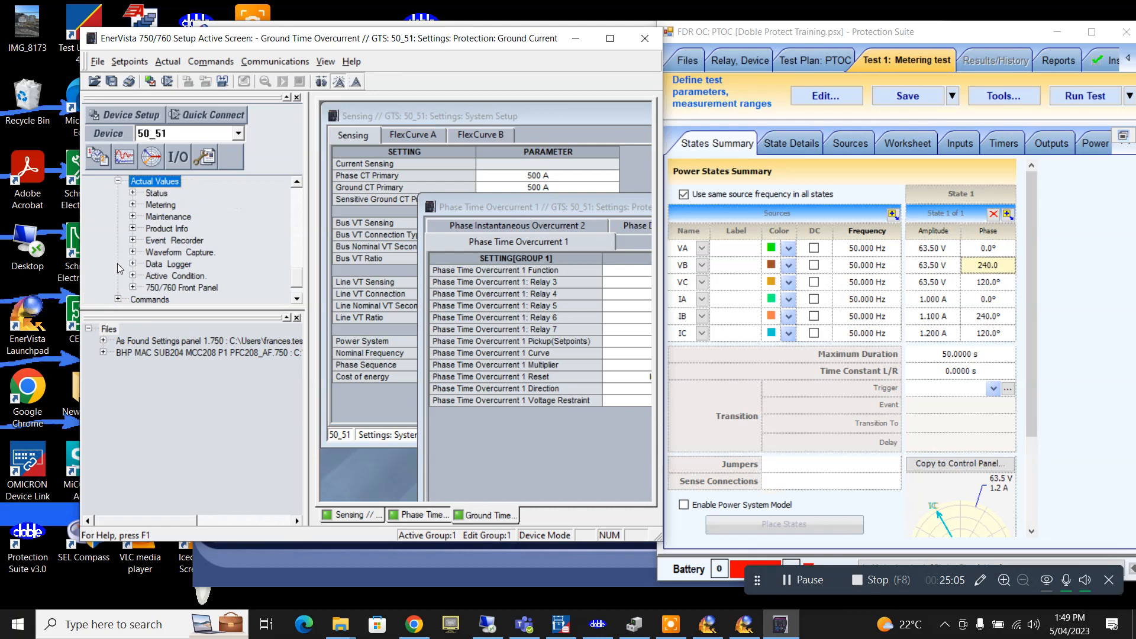
{"action": "left_click", "coordinate": [132, 206]}
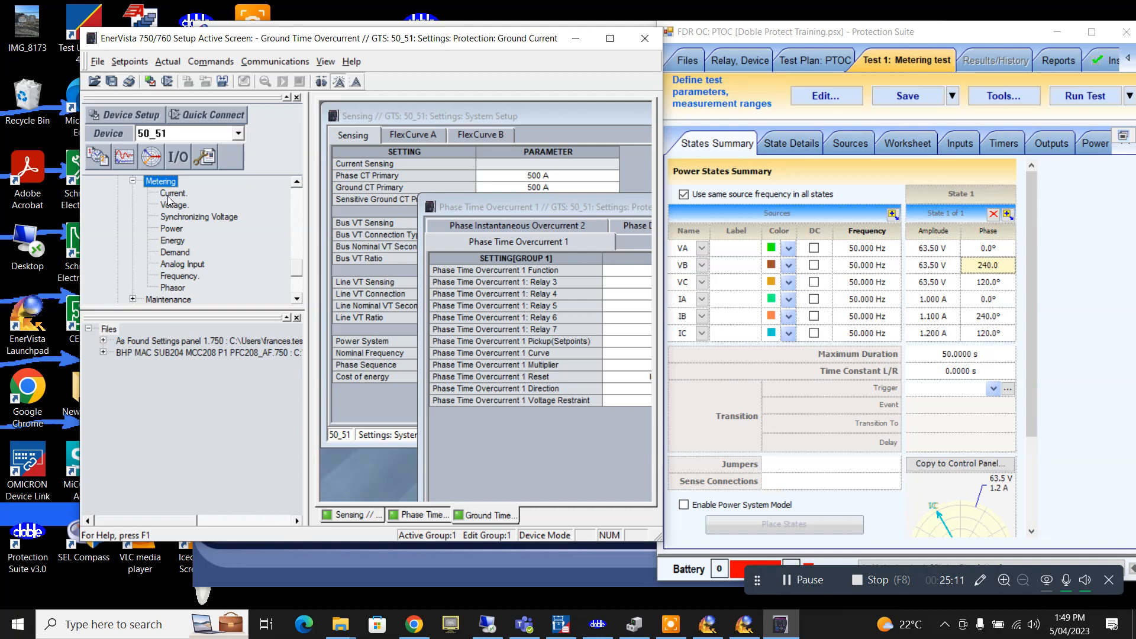
{"action": "left_click", "coordinate": [169, 62]}
{"action": "left_click", "coordinate": [190, 94]}
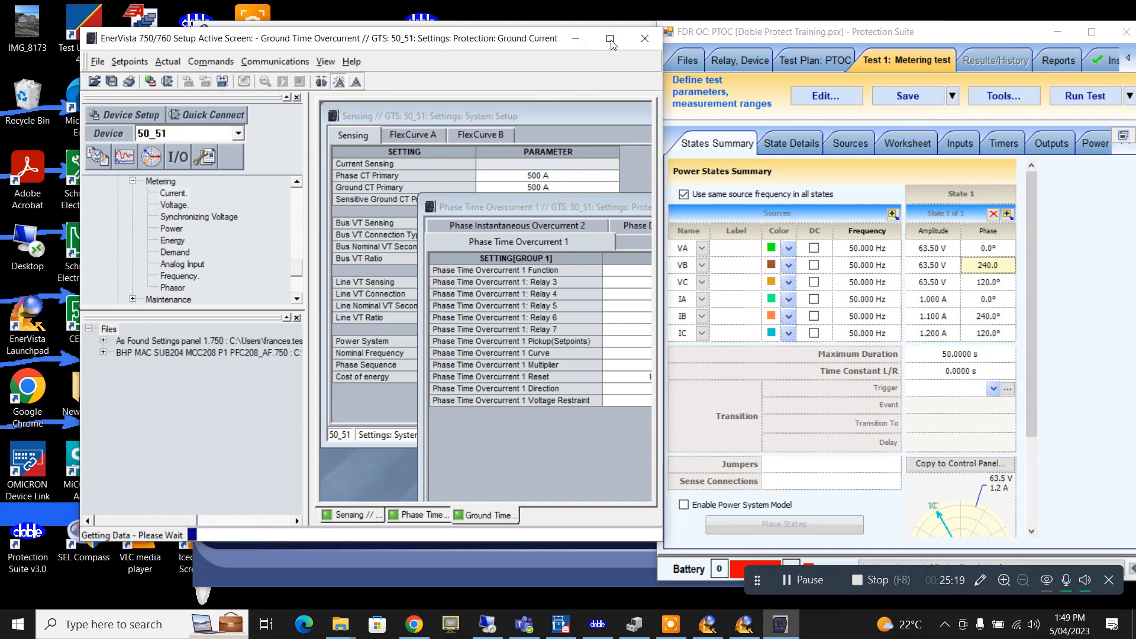
{"action": "left_click", "coordinate": [612, 44]}
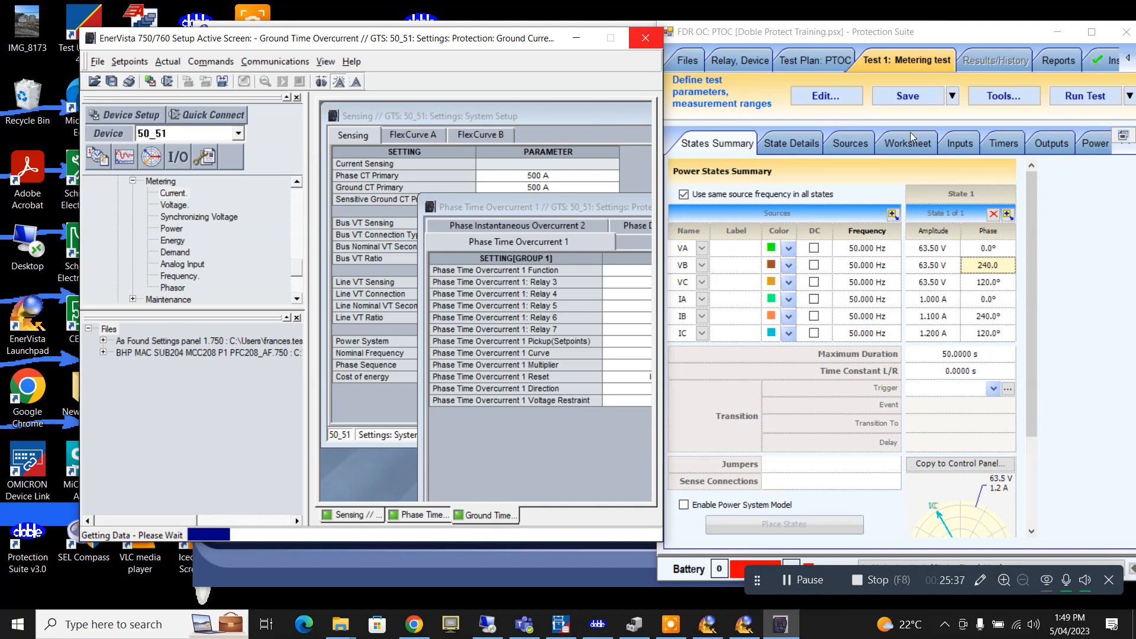
{"action": "left_click", "coordinate": [1092, 33]}
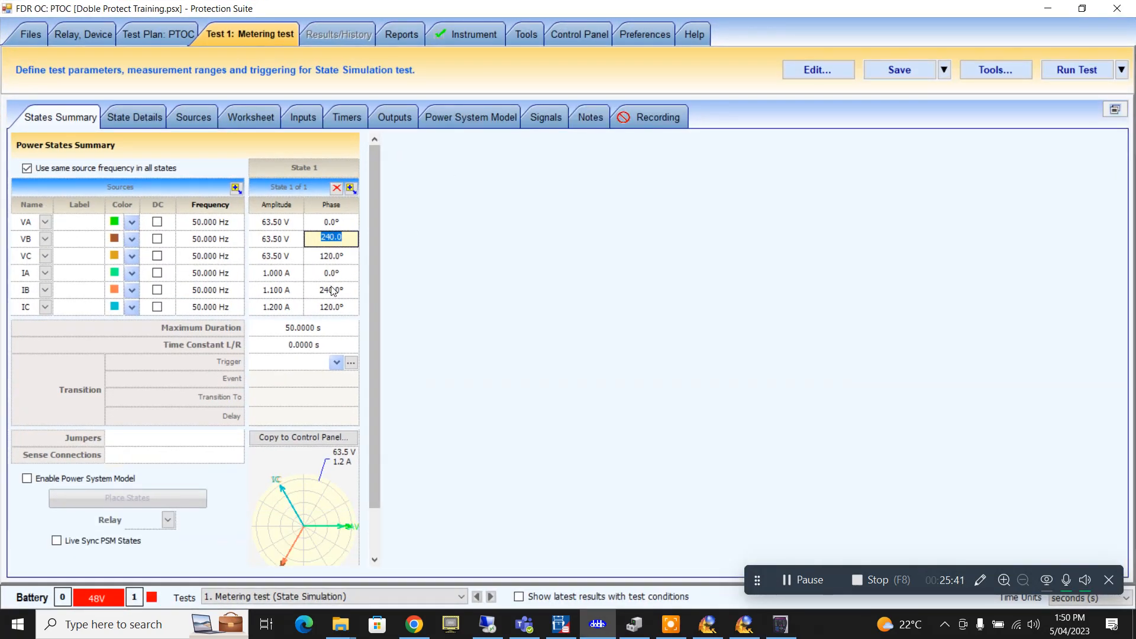
- Check the IB and IA phase angles and VC amplitude, then minimize Protection Suite to show relay metering
{"action": "left_click", "coordinate": [329, 289]}
{"action": "left_click", "coordinate": [331, 273]}
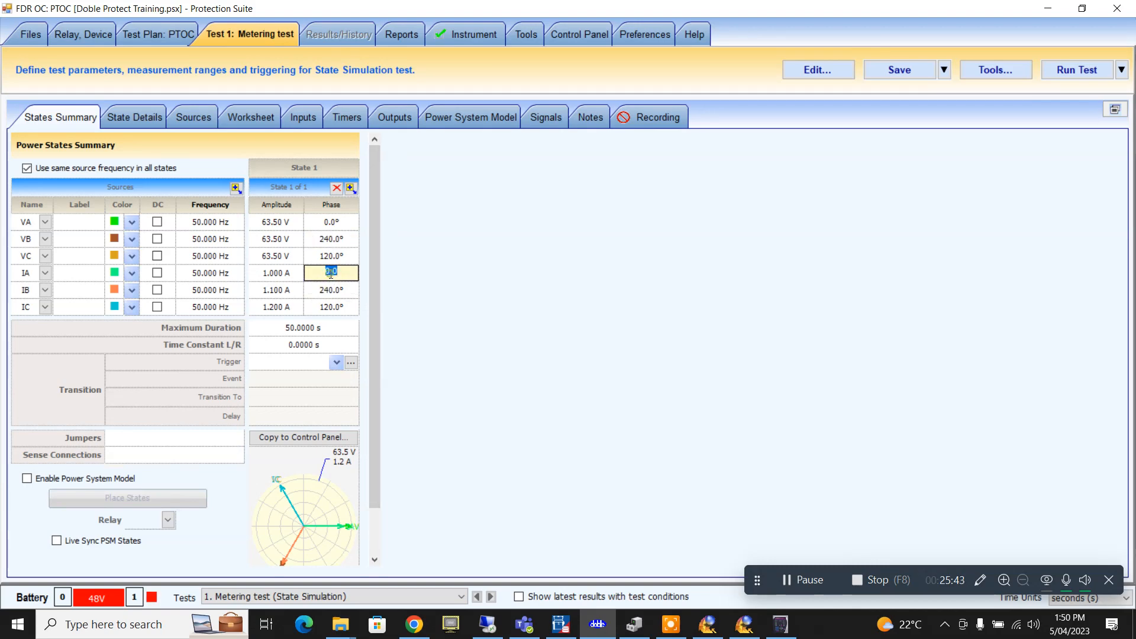
{"action": "left_click", "coordinate": [280, 261]}
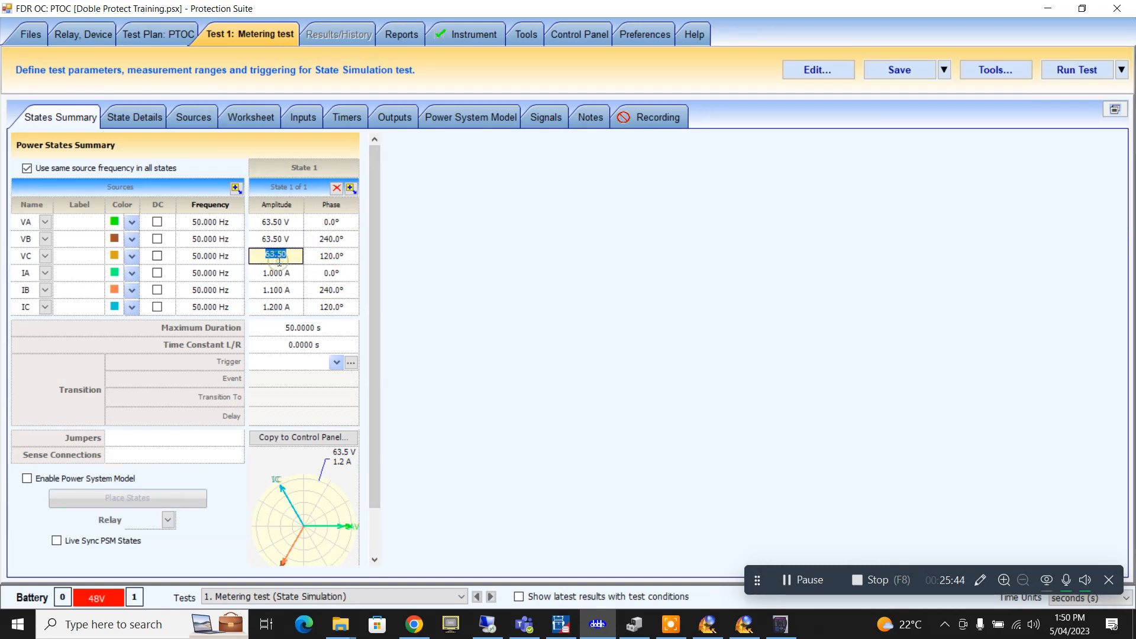
{"action": "left_click", "coordinate": [1082, 8]}
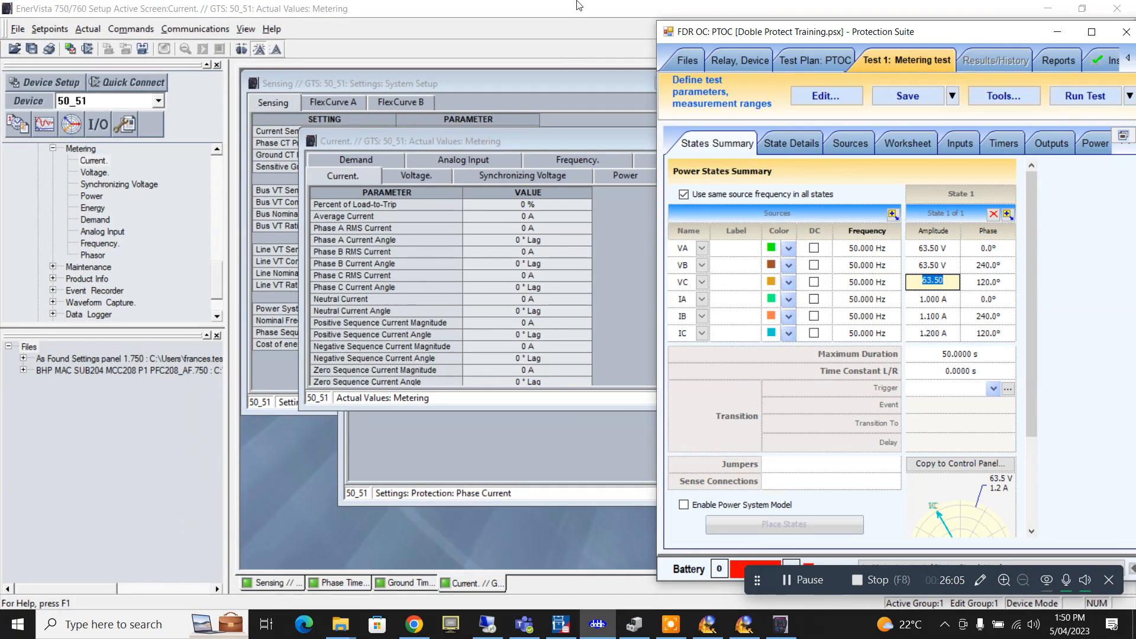
{"action": "left_click", "coordinate": [1057, 32]}
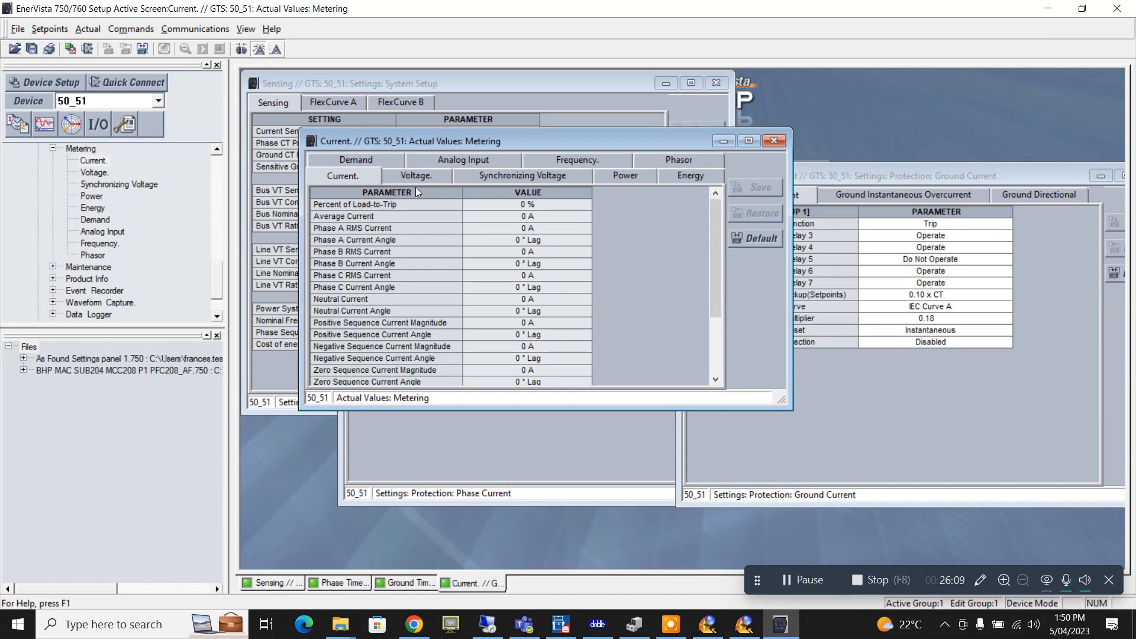
- Check the relay's voltage and current readings and maximize the current metering table
{"action": "left_click", "coordinate": [397, 177]}
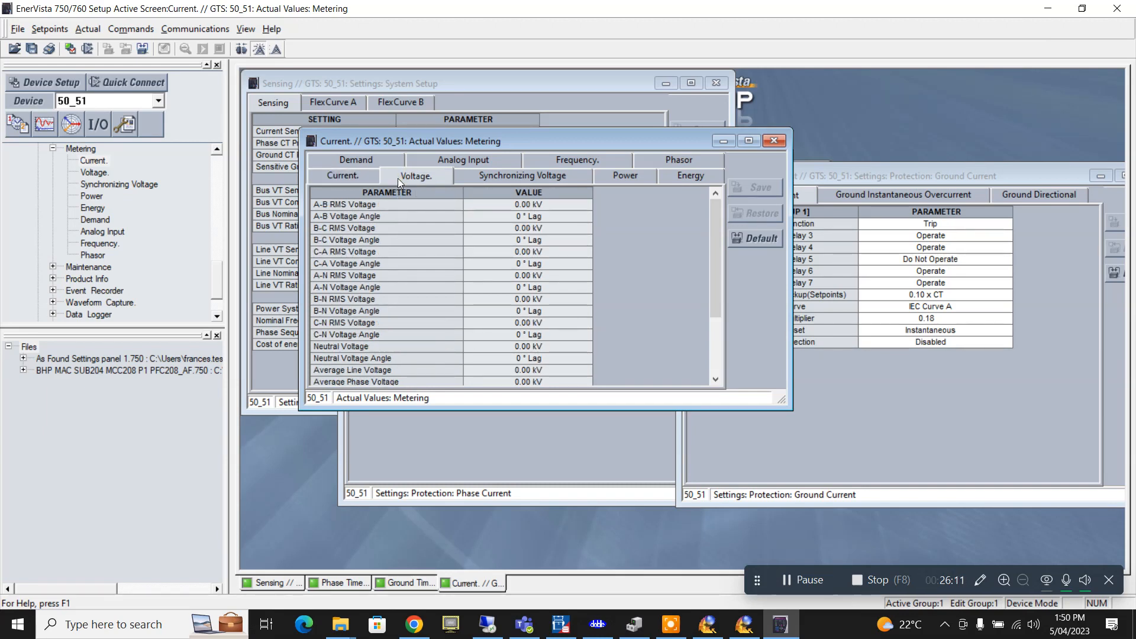
{"action": "left_click", "coordinate": [366, 176]}
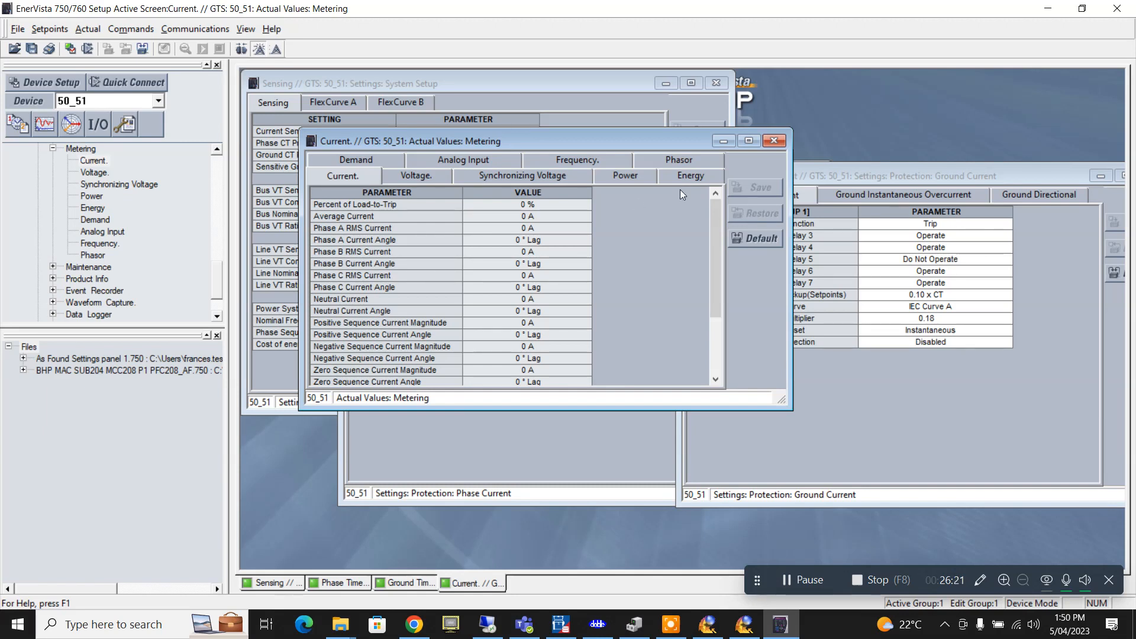
{"action": "left_click", "coordinate": [748, 142]}
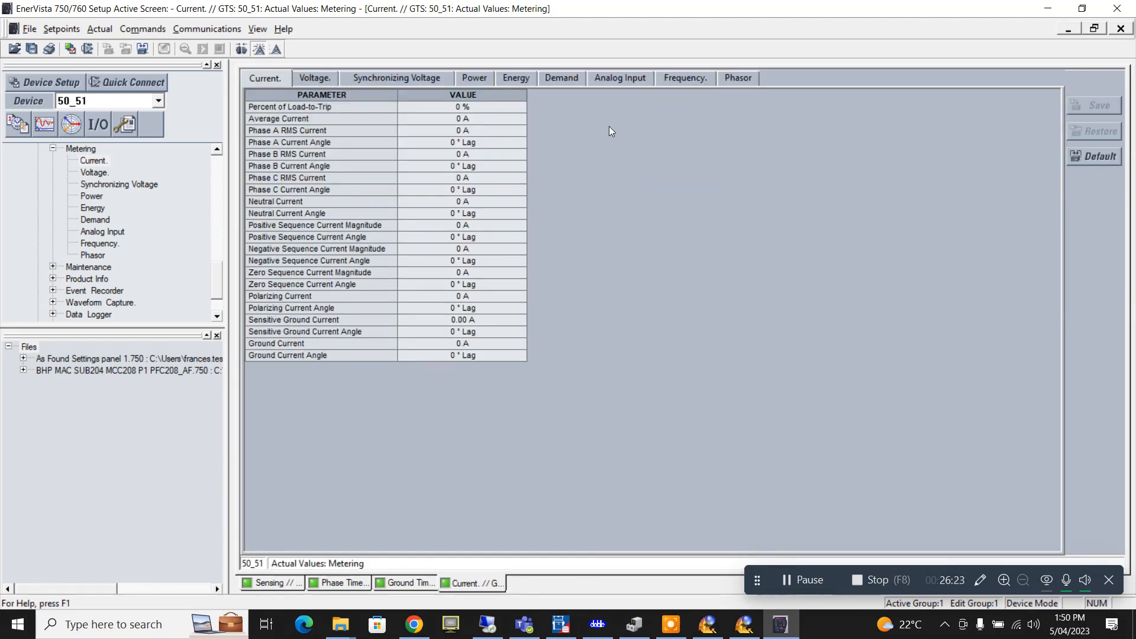
- Place EnerVista's current metering on the left with Protection Suite beside it
{"action": "left_click", "coordinate": [606, 632]}
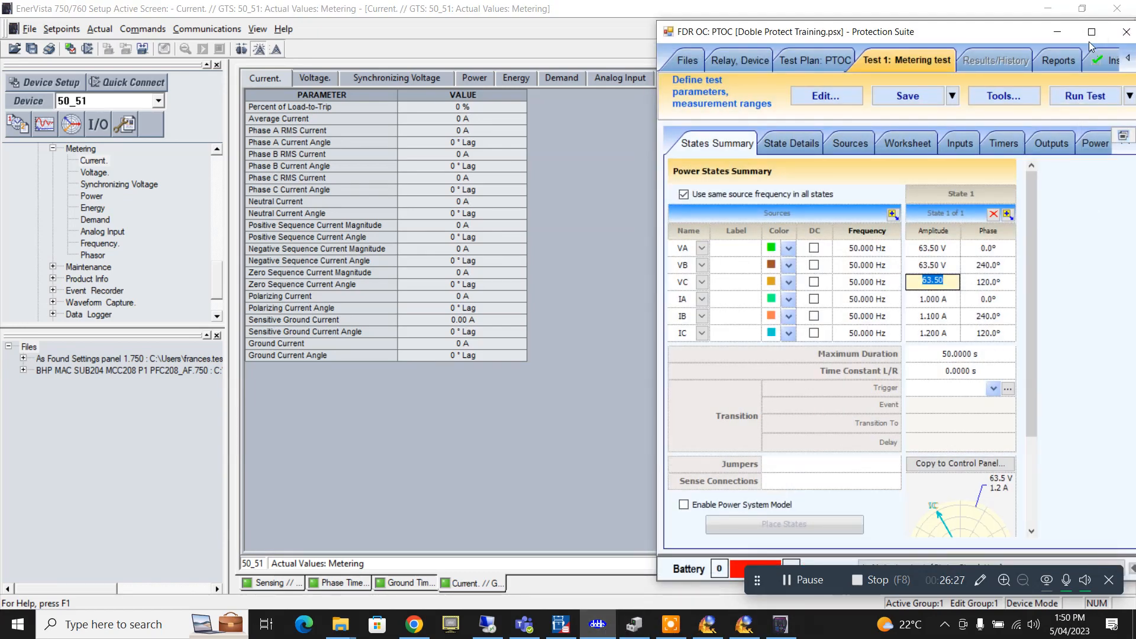
{"action": "left_click", "coordinate": [1089, 42]}
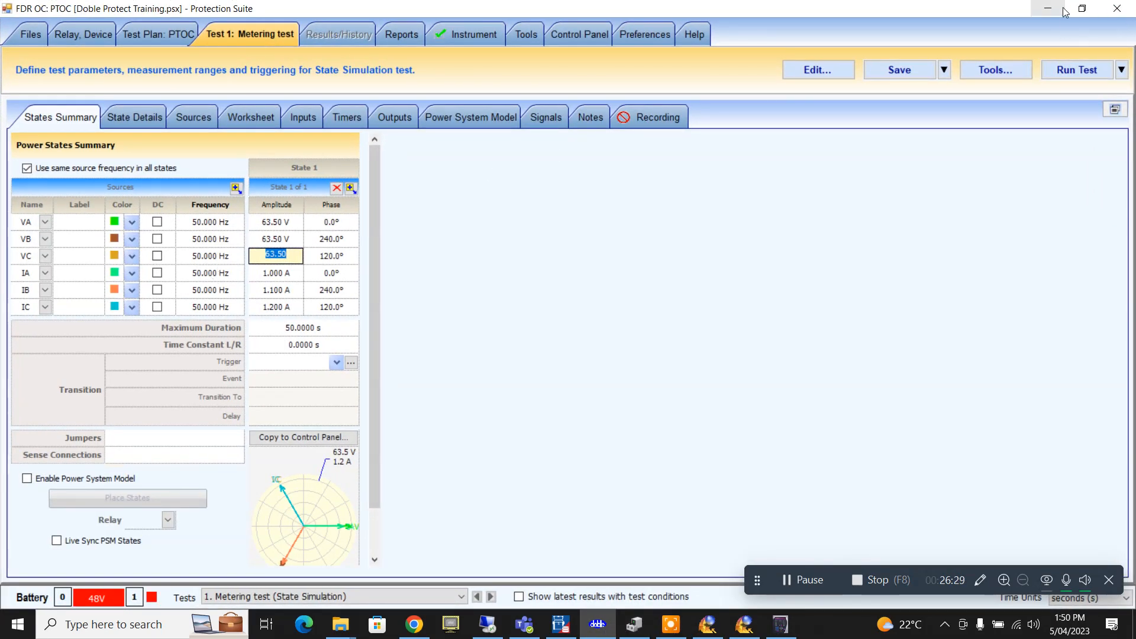
{"action": "left_click", "coordinate": [1082, 7]}
{"action": "left_click", "coordinate": [1049, 24]}
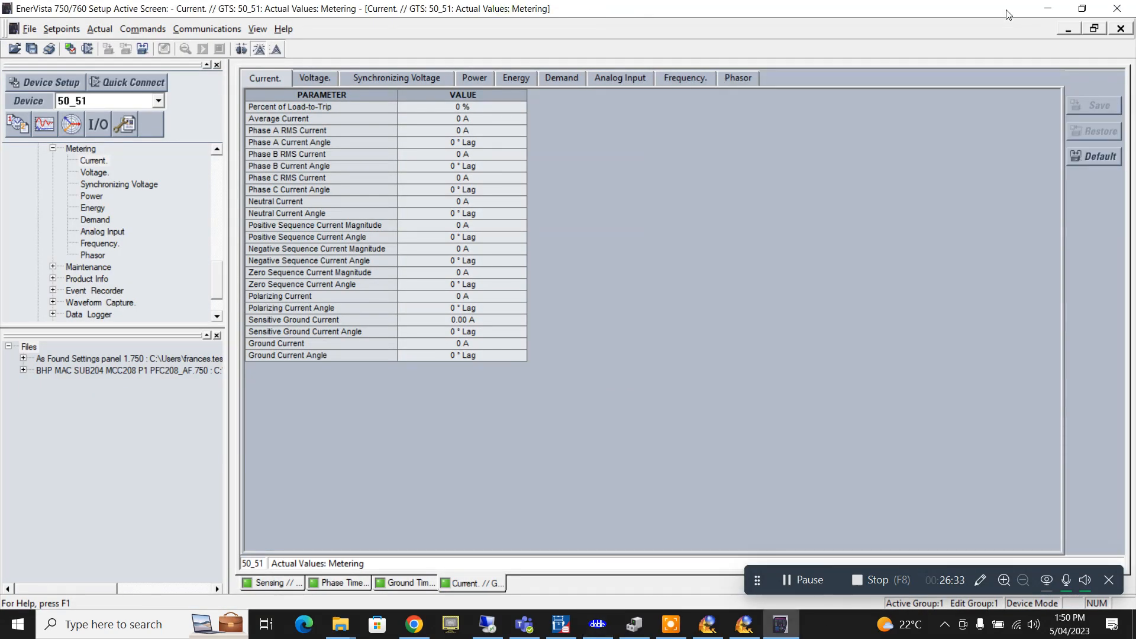
{"action": "double_click", "coordinate": [1006, 9]}
{"action": "left_click_drag", "start_coordinate": [989, 16], "coordinate": [280, 29]}
{"action": "left_click_drag", "start_coordinate": [976, 35], "coordinate": [788, 21]}
- Run the metering test with IB at 1.100 A, watch the relay's current readings, then stop it
{"action": "left_click", "coordinate": [749, 301]}
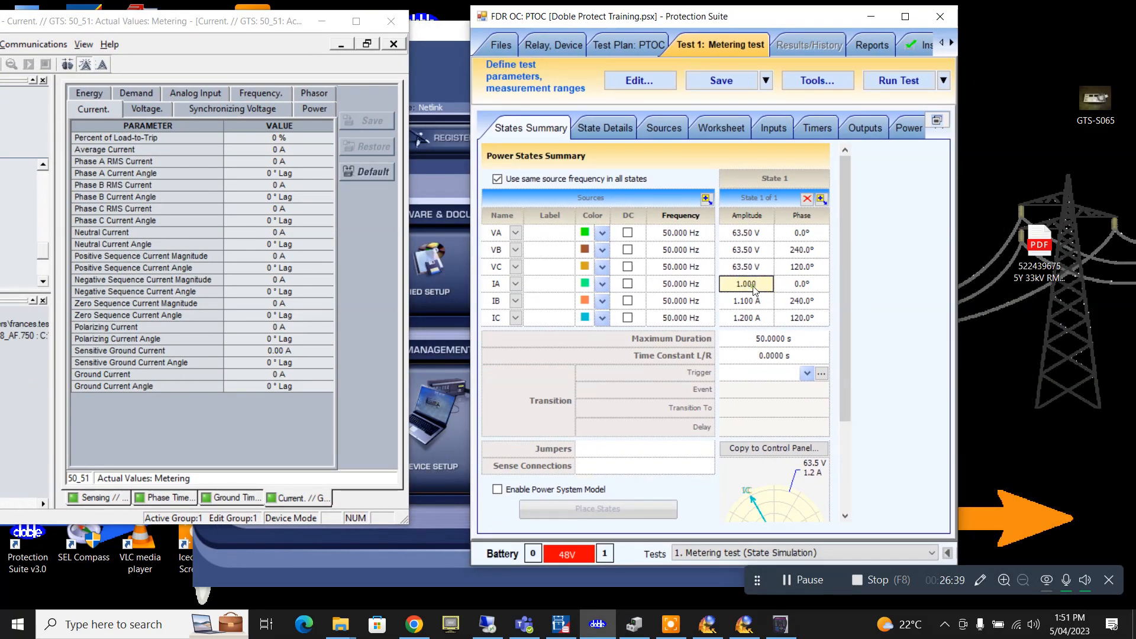
{"action": "key", "text": "Return"}
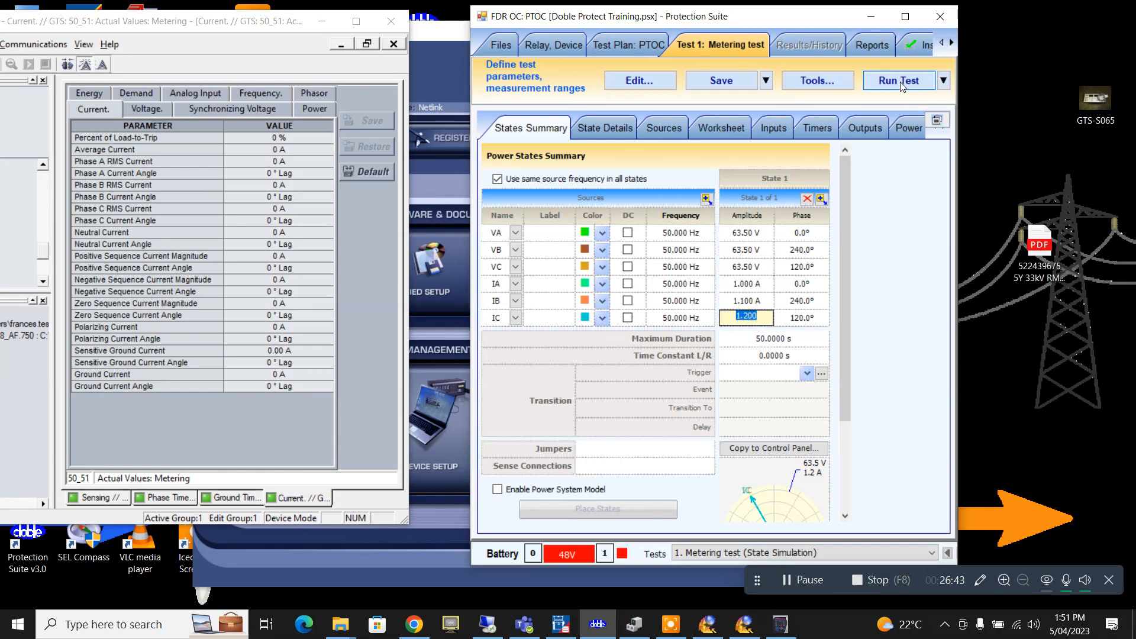
{"action": "left_click", "coordinate": [901, 86]}
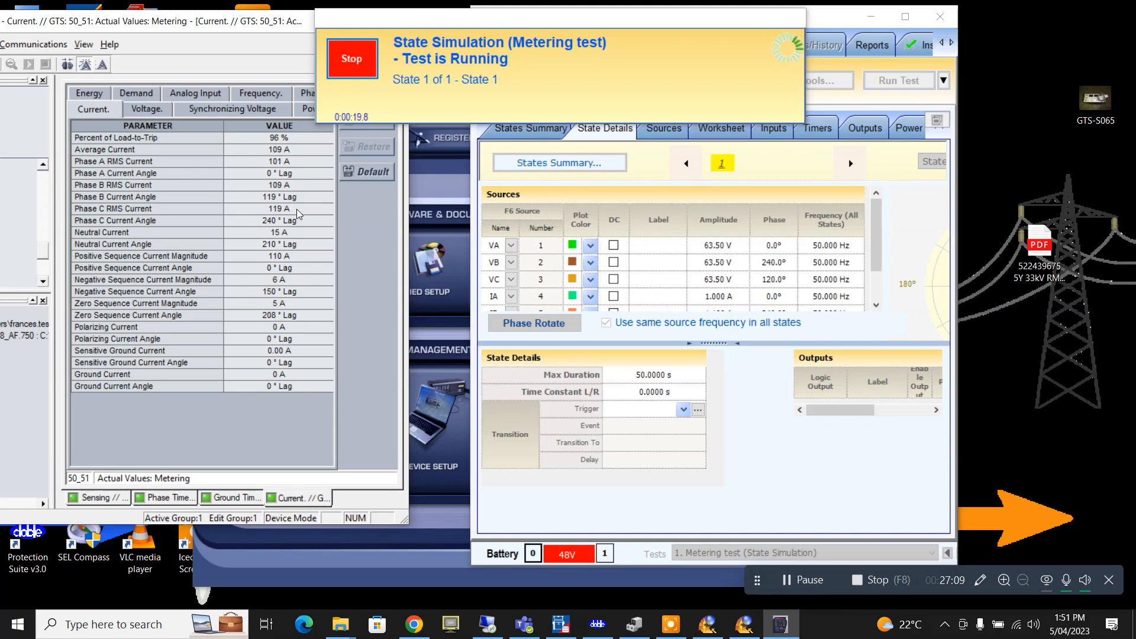
{"action": "left_click", "coordinate": [337, 70]}
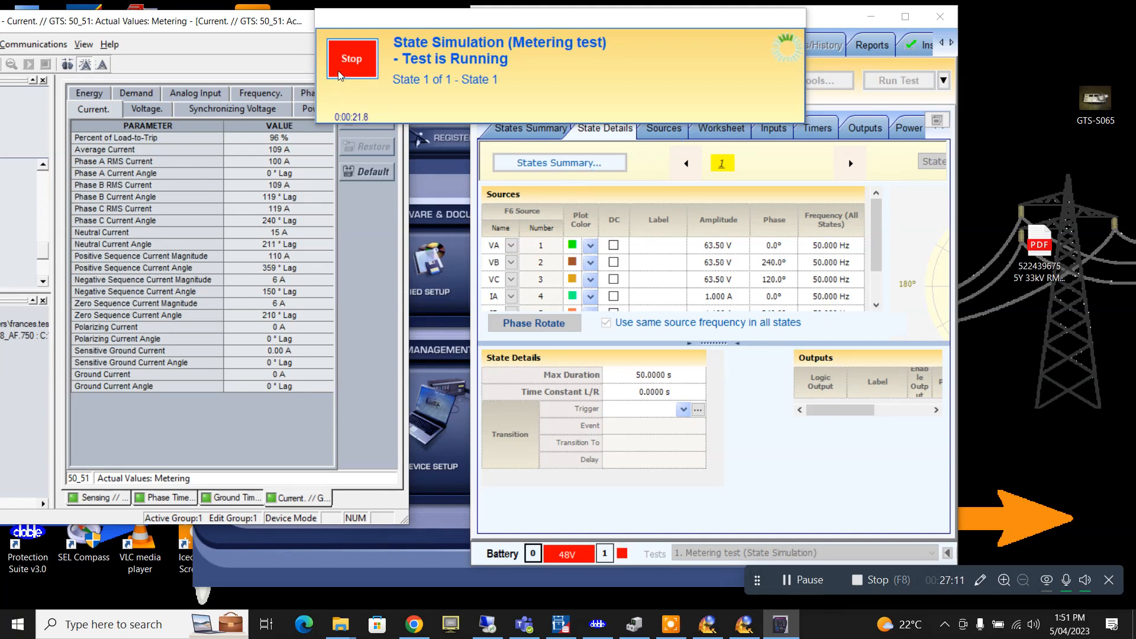
{"action": "left_click", "coordinate": [905, 16]}
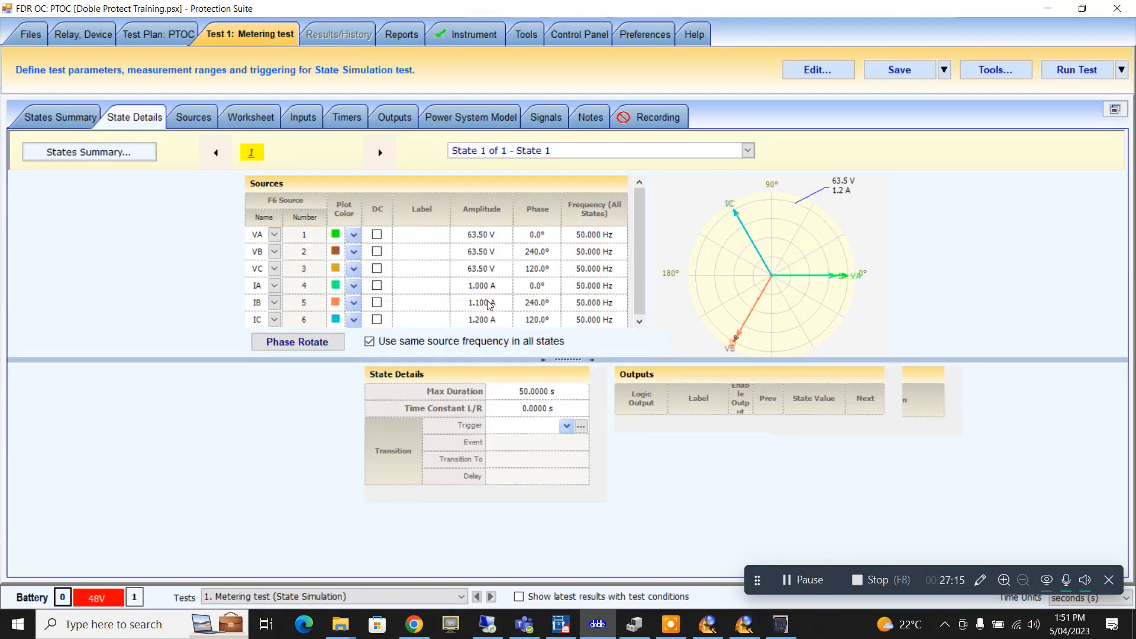
- Change IB amplitude to 1.190 A and IC to 1.21 A, then restore the window beside the metering
{"action": "double_click", "coordinate": [490, 303]}
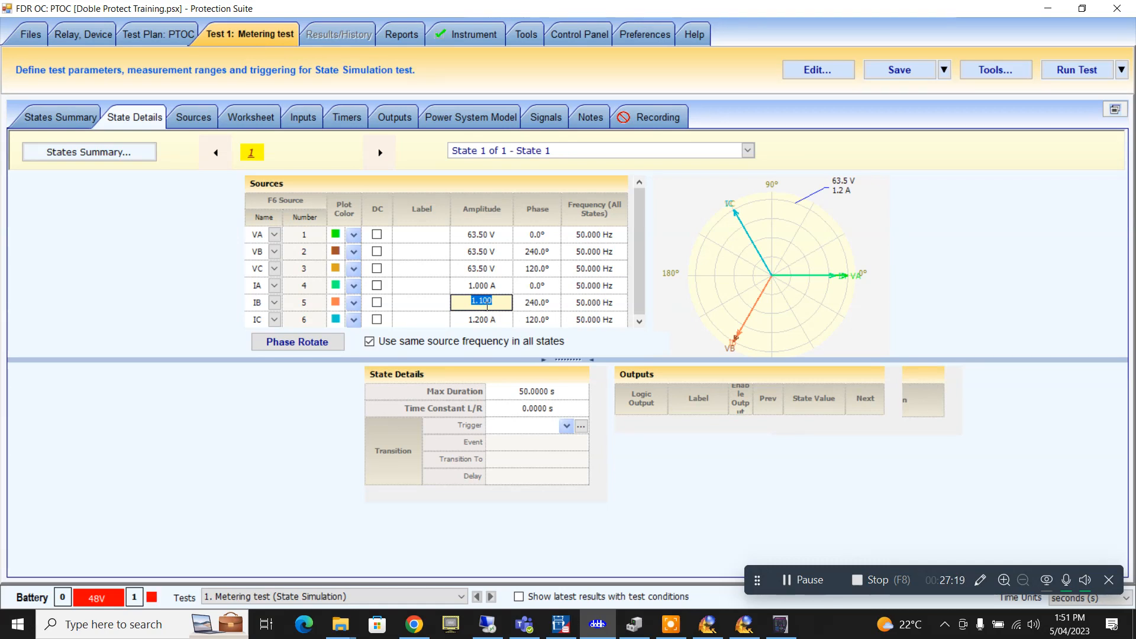
{"action": "left_click", "coordinate": [487, 302]}
{"action": "key", "text": "BackSpace"}
{"action": "key", "text": "BackSpace"}
{"action": "type", "text": "19"}
{"action": "left_click", "coordinate": [484, 320]}
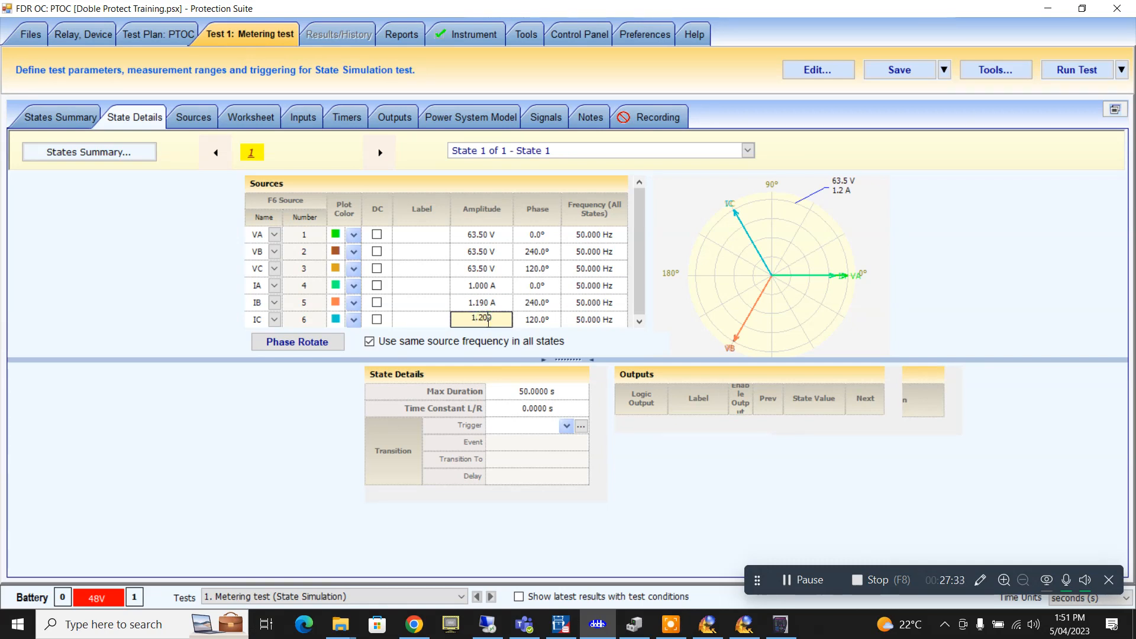
{"action": "key", "text": "BackSpace"}
{"action": "type", "text": "1"}
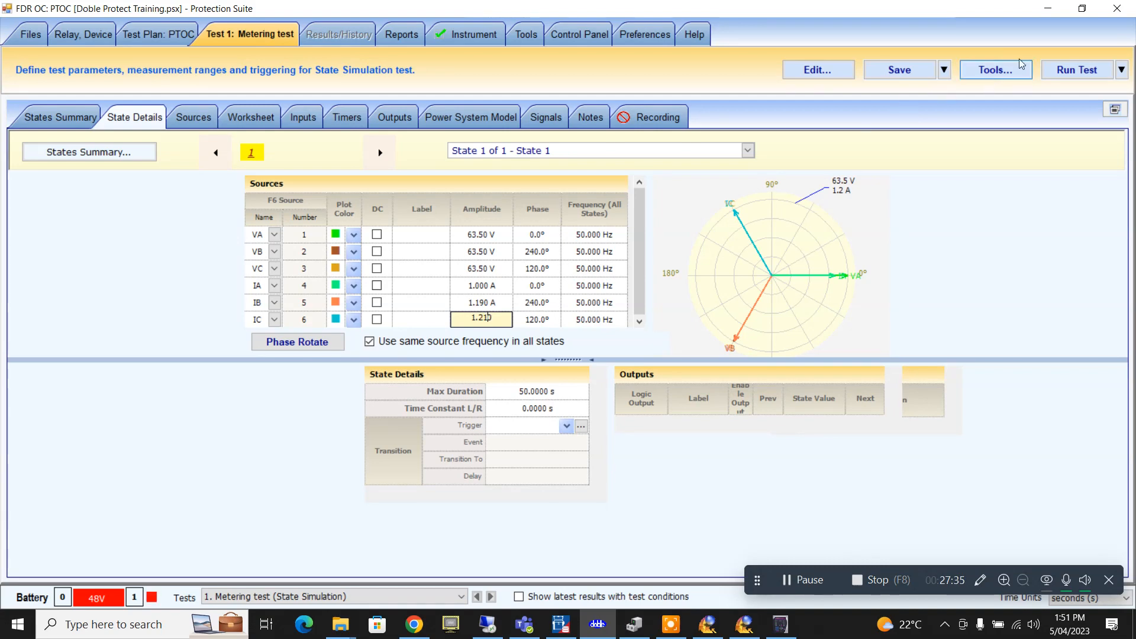
{"action": "left_click", "coordinate": [1082, 8]}
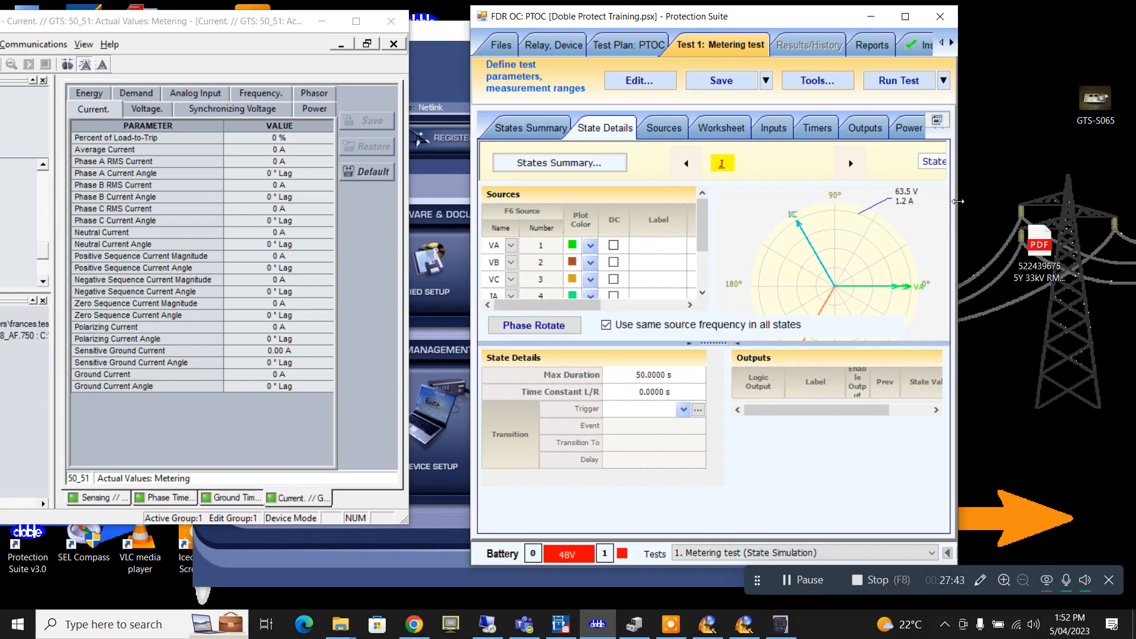
- Rerun the metering test to check the injected currents (IB 1.190 A, IC 1.210 A), then maximize Protection Suite
{"action": "left_click_drag", "start_coordinate": [958, 201], "coordinate": [1076, 198]}
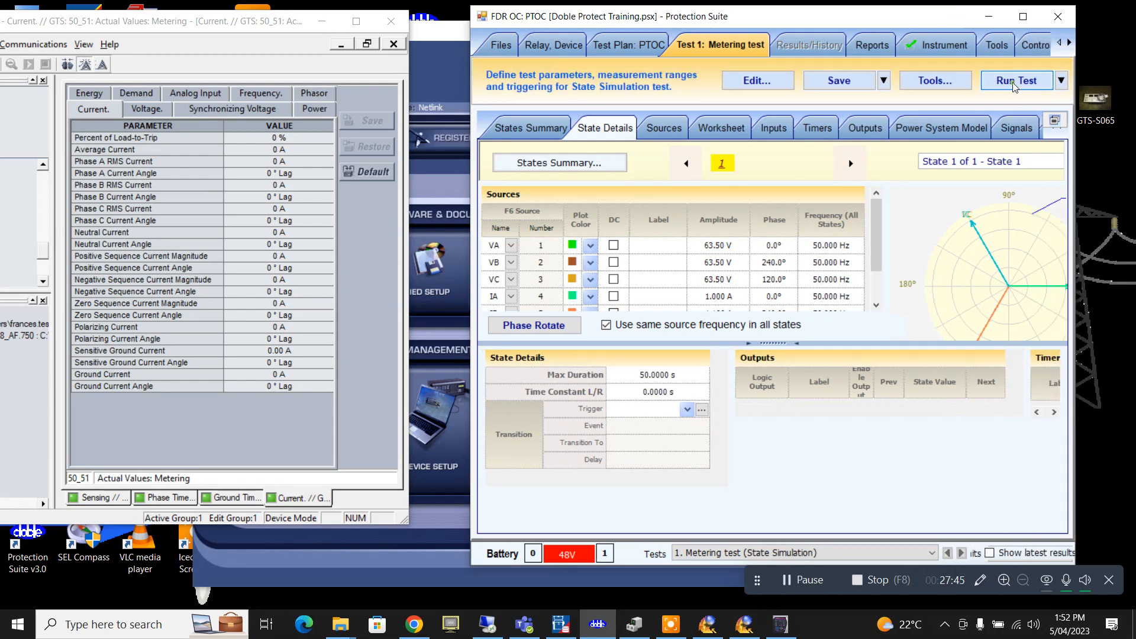
{"action": "left_click", "coordinate": [1015, 86]}
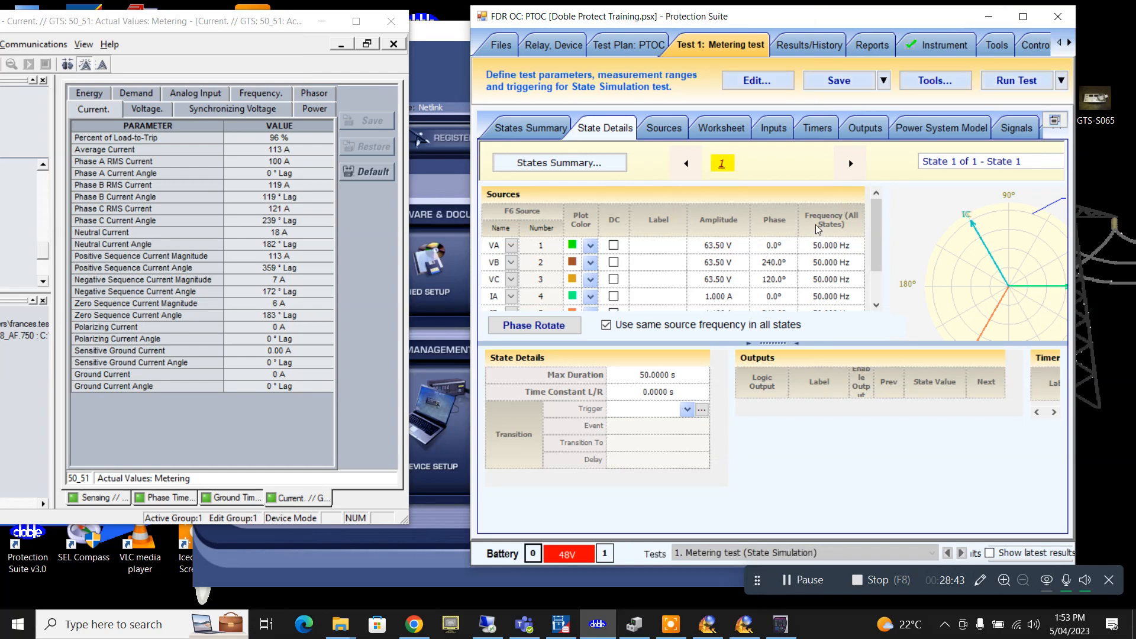
{"action": "left_click", "coordinate": [1016, 17]}
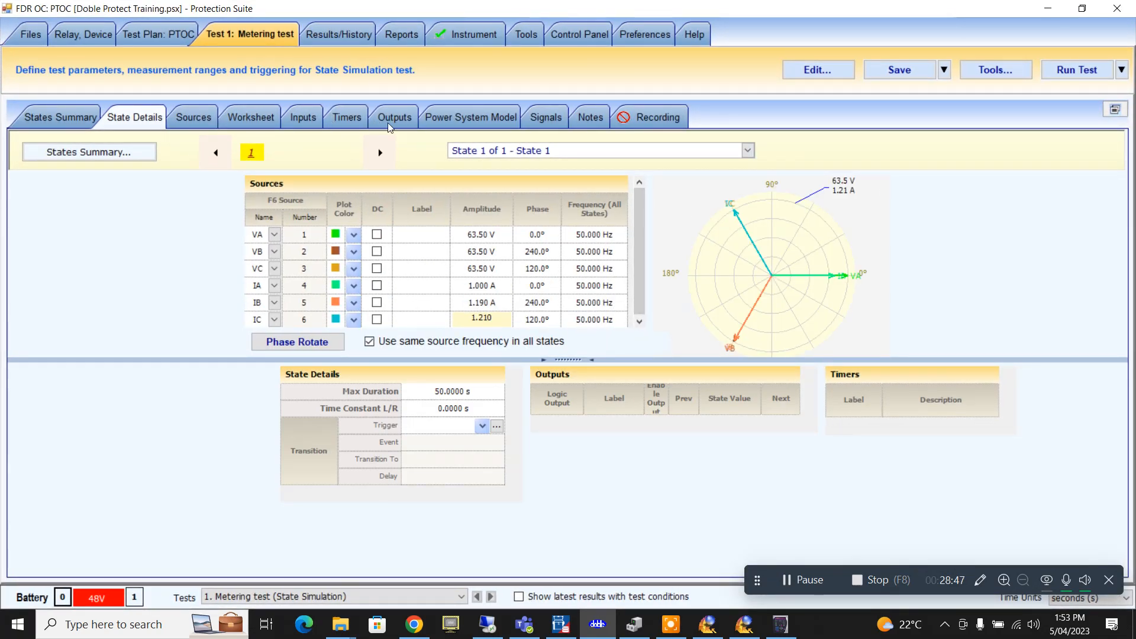
- In States Summary, set State 1's trigger to a new wired input LN1 on a 0->1 event
{"action": "left_click", "coordinate": [151, 27]}
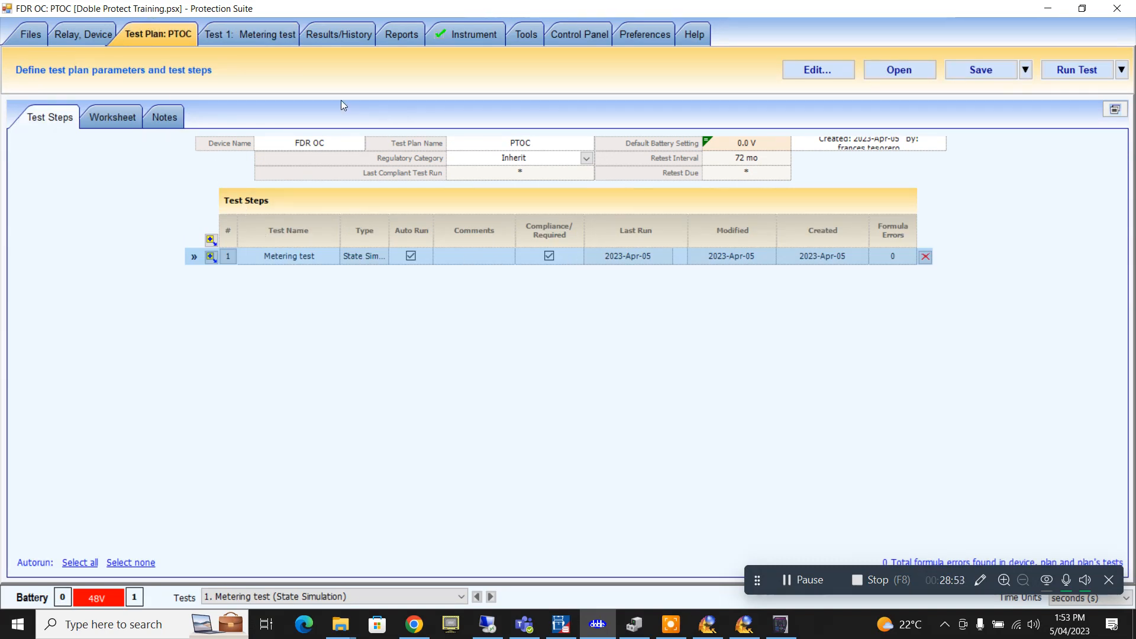
{"action": "left_click", "coordinate": [278, 33]}
{"action": "left_click", "coordinate": [77, 116]}
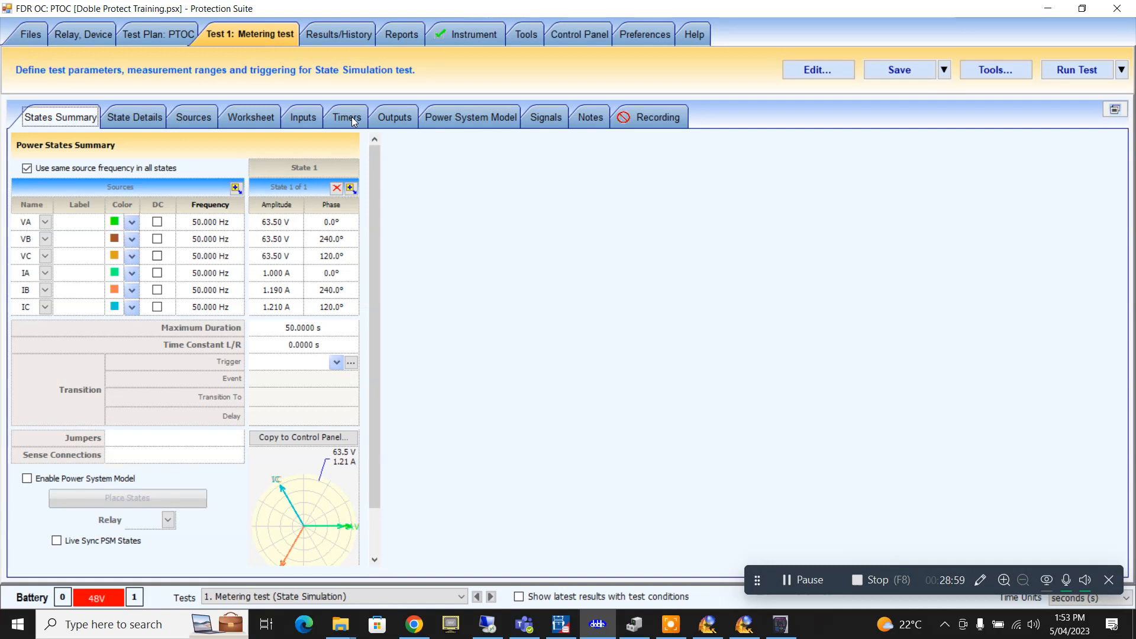
{"action": "left_click", "coordinate": [337, 363]}
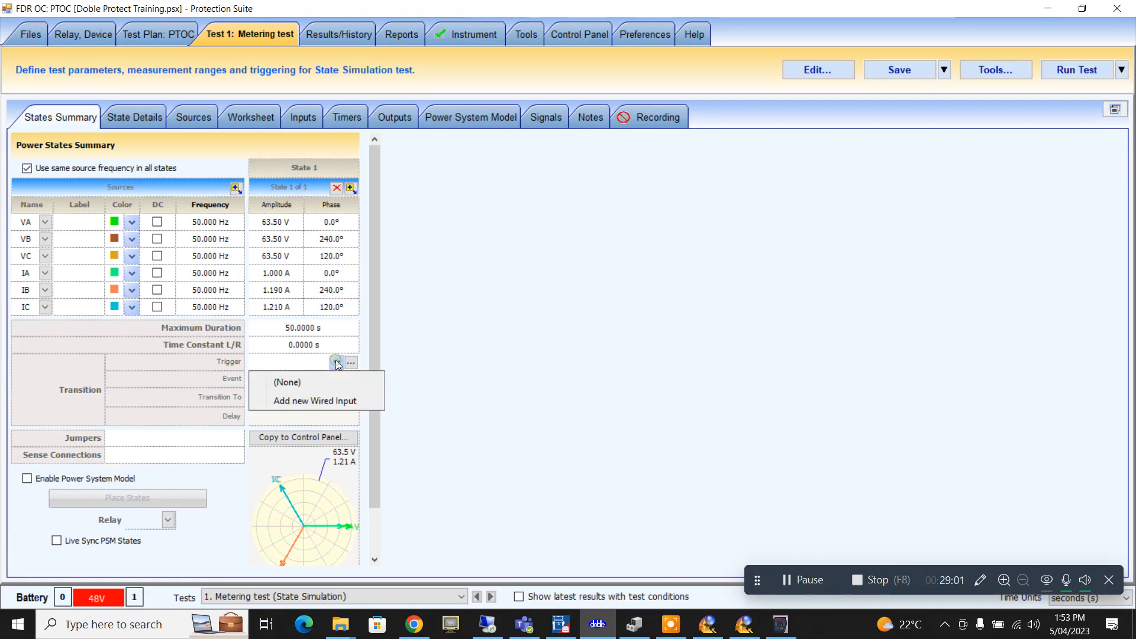
{"action": "left_click", "coordinate": [316, 401]}
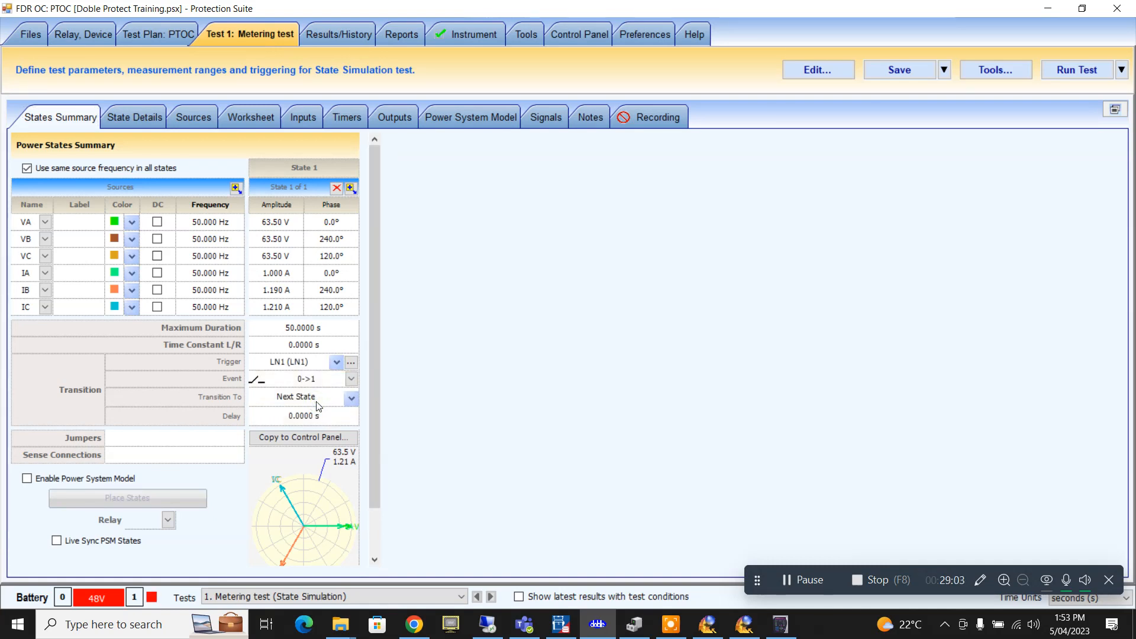
- Add Timer 1 on the Timers tab with its stop event input set to LN1
{"action": "left_click", "coordinate": [327, 119]}
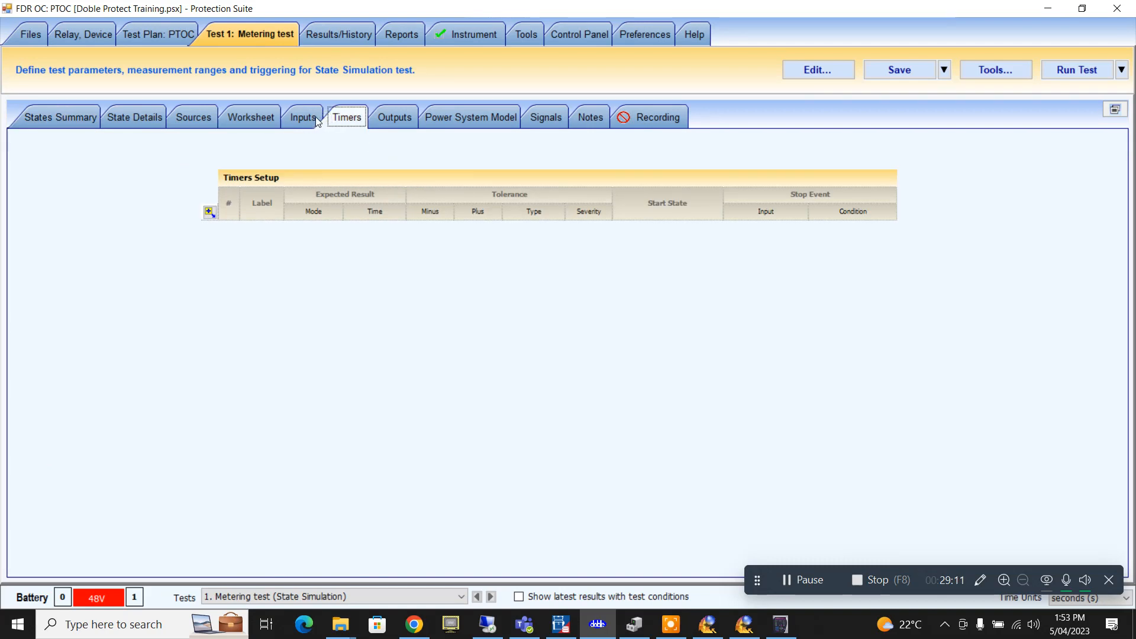
{"action": "left_click", "coordinate": [210, 212]}
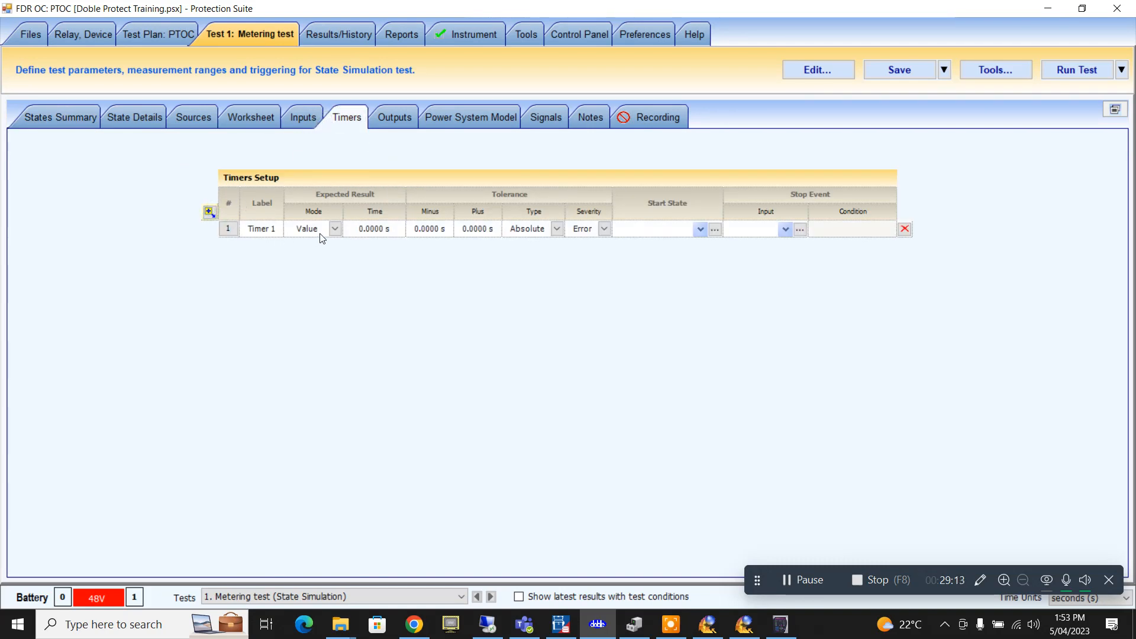
{"action": "left_click", "coordinate": [334, 229]}
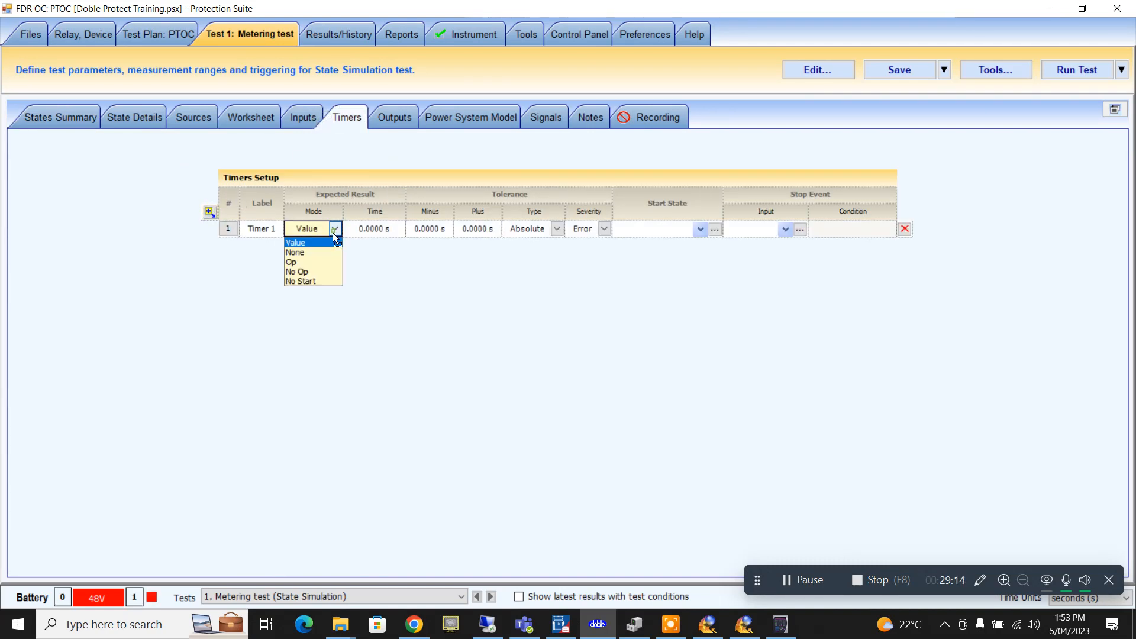
{"action": "left_click", "coordinate": [322, 262]}
{"action": "left_click", "coordinate": [785, 230]}
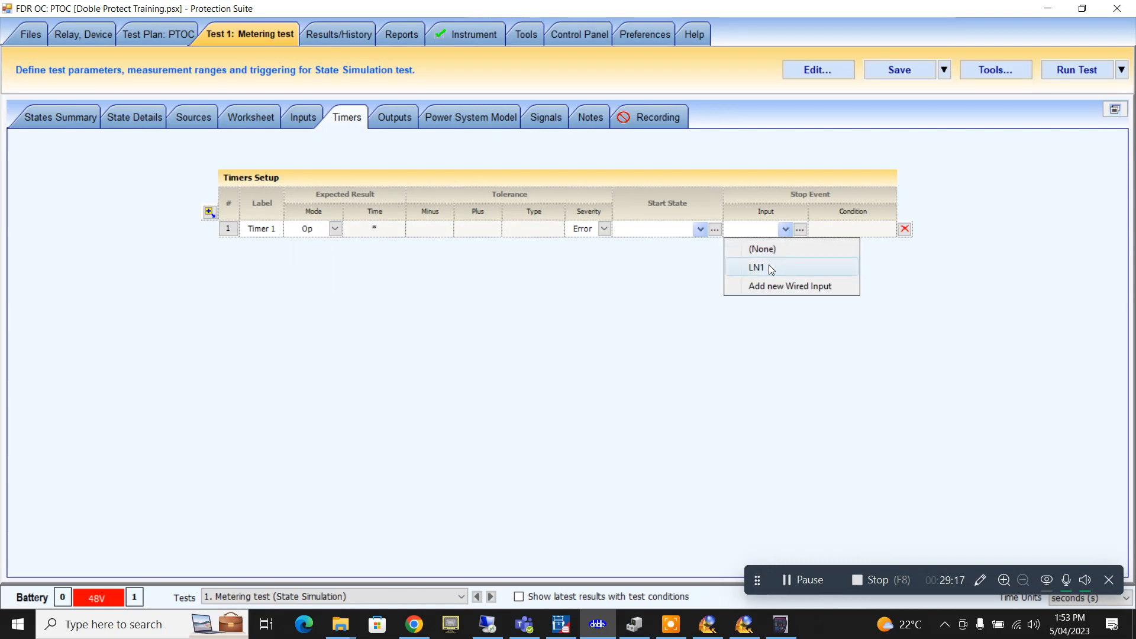
{"action": "left_click", "coordinate": [771, 268]}
{"action": "left_click", "coordinate": [86, 114]}
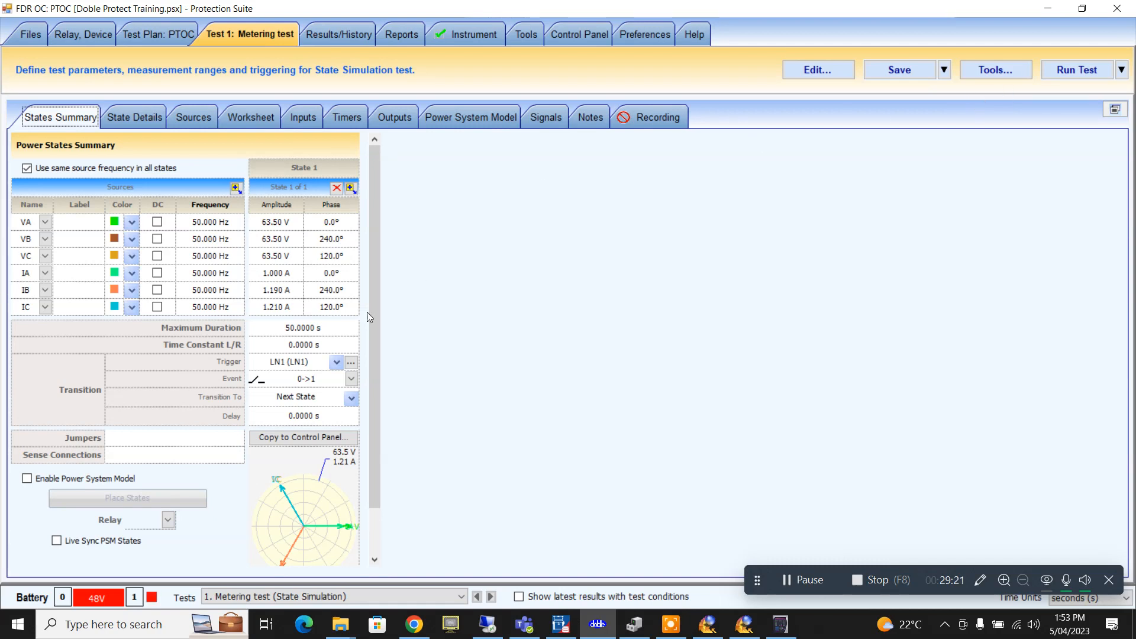
- Change Timer 1's expected result to No Op and select State 1's maximum duration for editing
{"action": "left_click", "coordinate": [325, 328]}
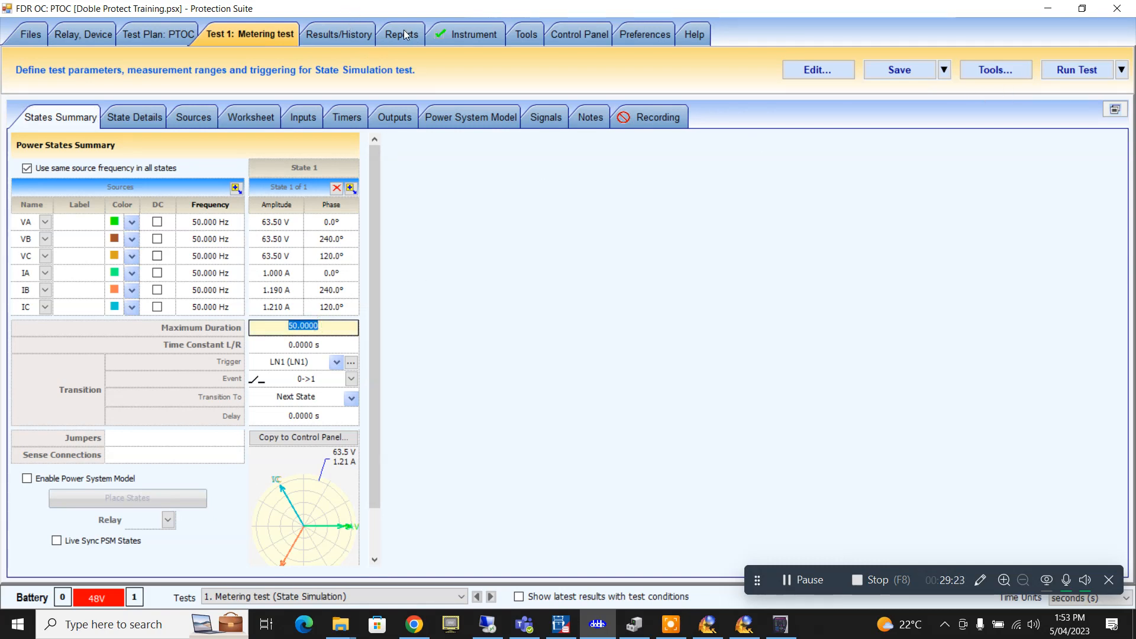
{"action": "left_click", "coordinate": [339, 33]}
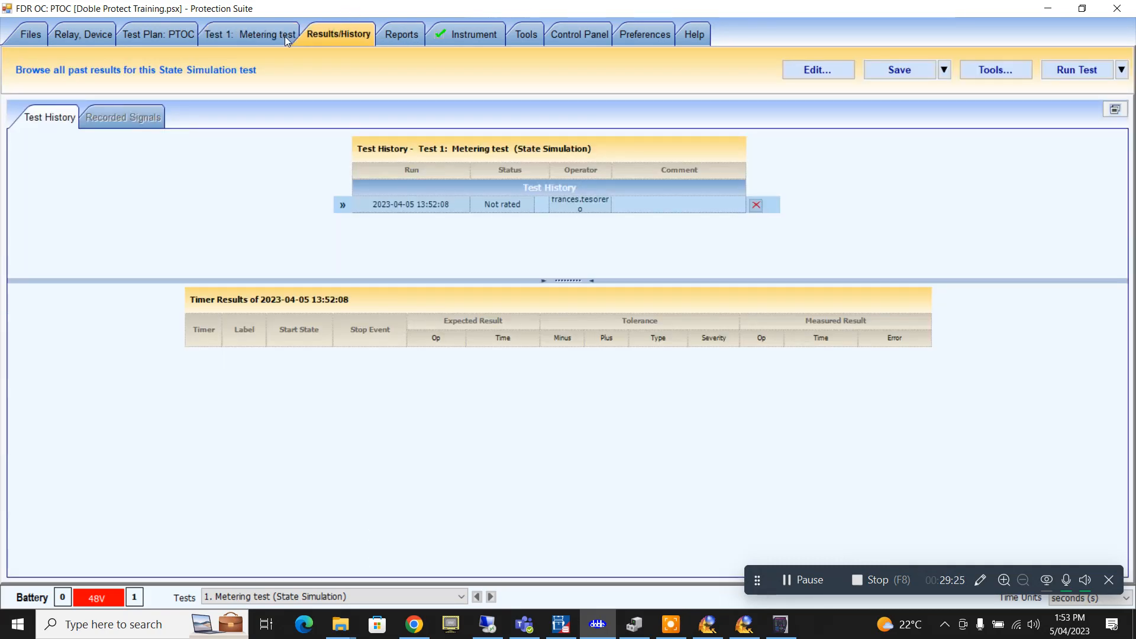
{"action": "left_click", "coordinate": [285, 37]}
{"action": "left_click", "coordinate": [348, 117]}
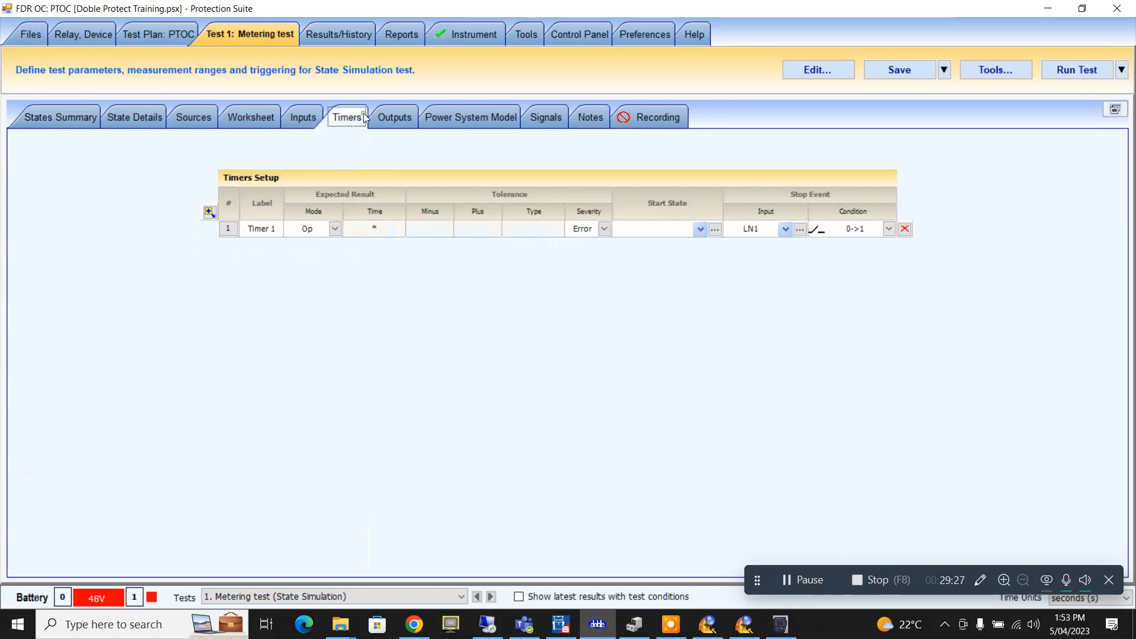
{"action": "left_click", "coordinate": [335, 228]}
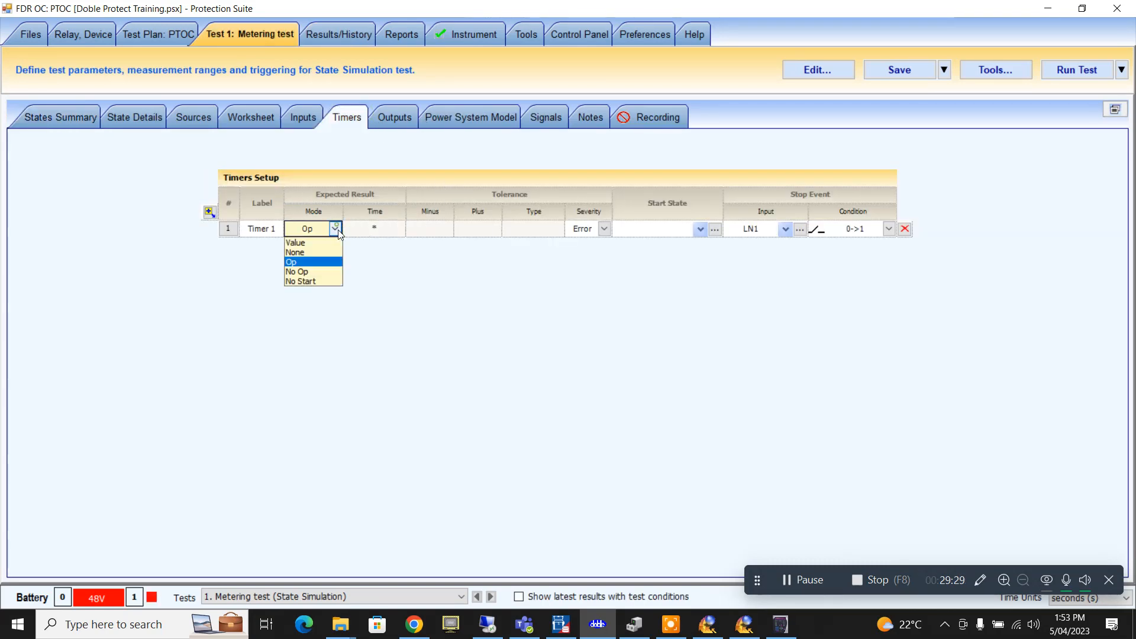
{"action": "left_click", "coordinate": [329, 270]}
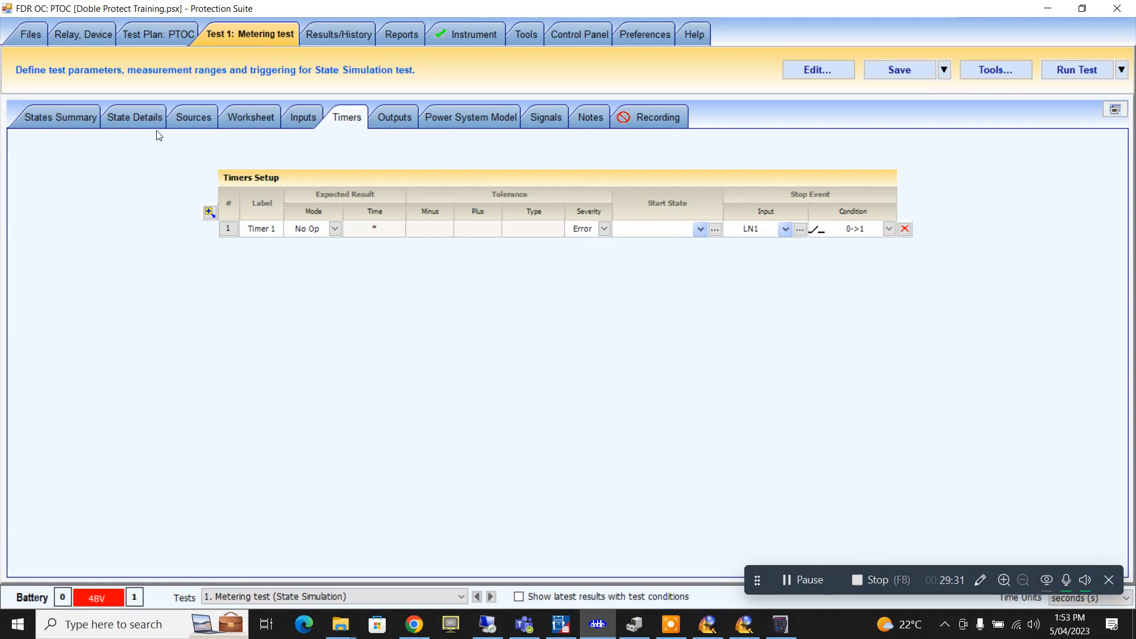
{"action": "left_click", "coordinate": [66, 119]}
{"action": "left_click", "coordinate": [303, 329]}
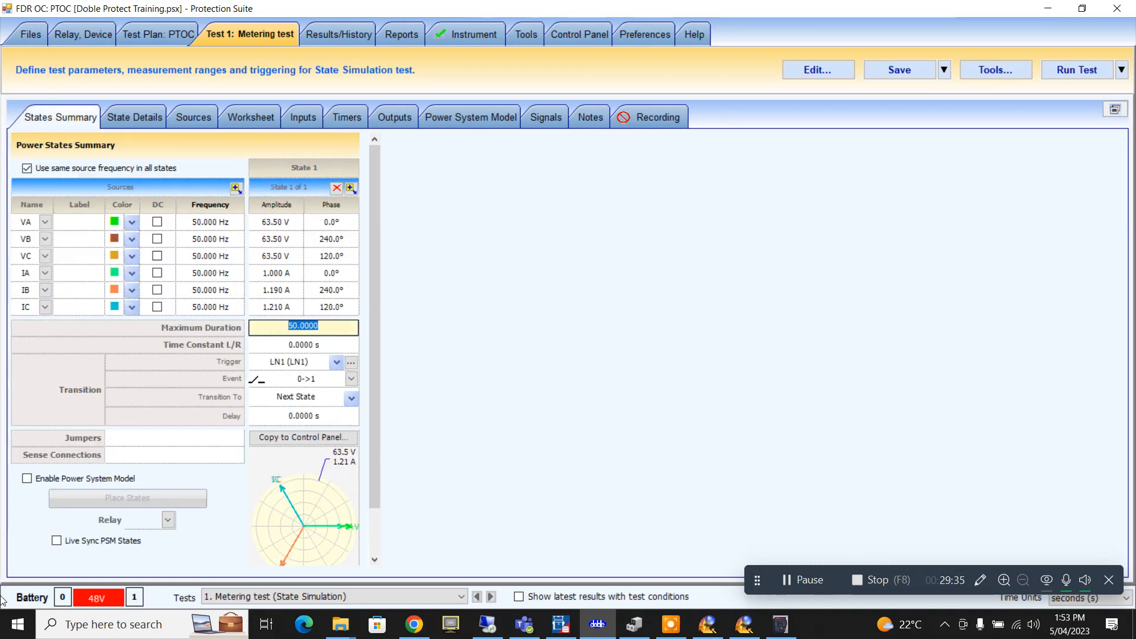
- Set State 1's maximum duration to 10 s, then start and stop a test run
{"action": "type", "text": "15"}
{"action": "key", "text": "BackSpace"}
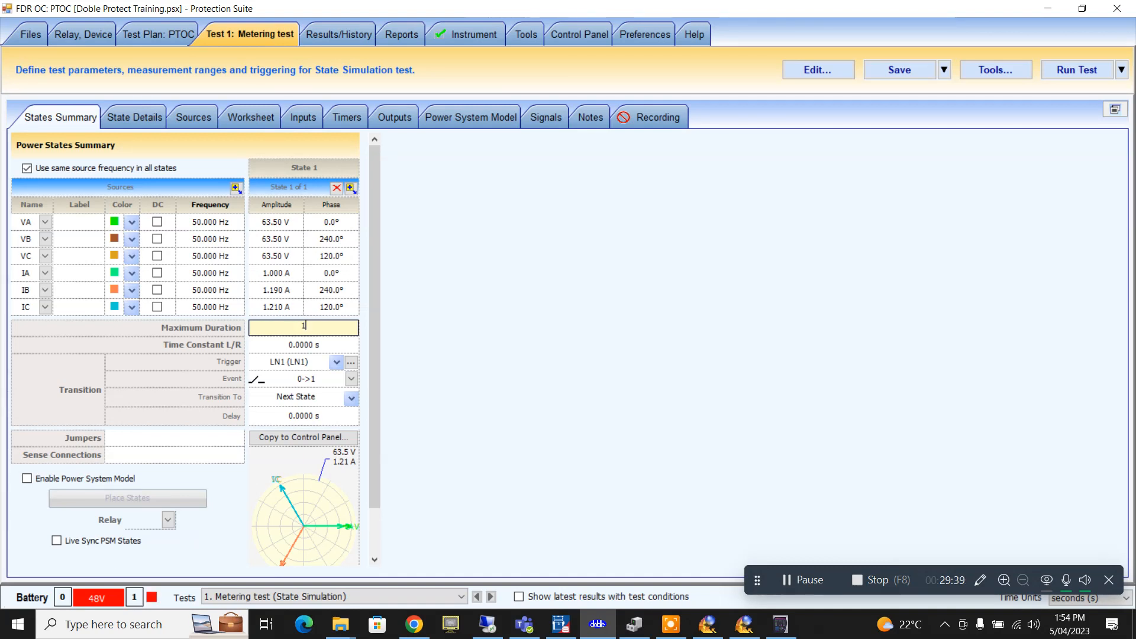
{"action": "type", "text": "0"}
{"action": "left_click", "coordinate": [1070, 71]}
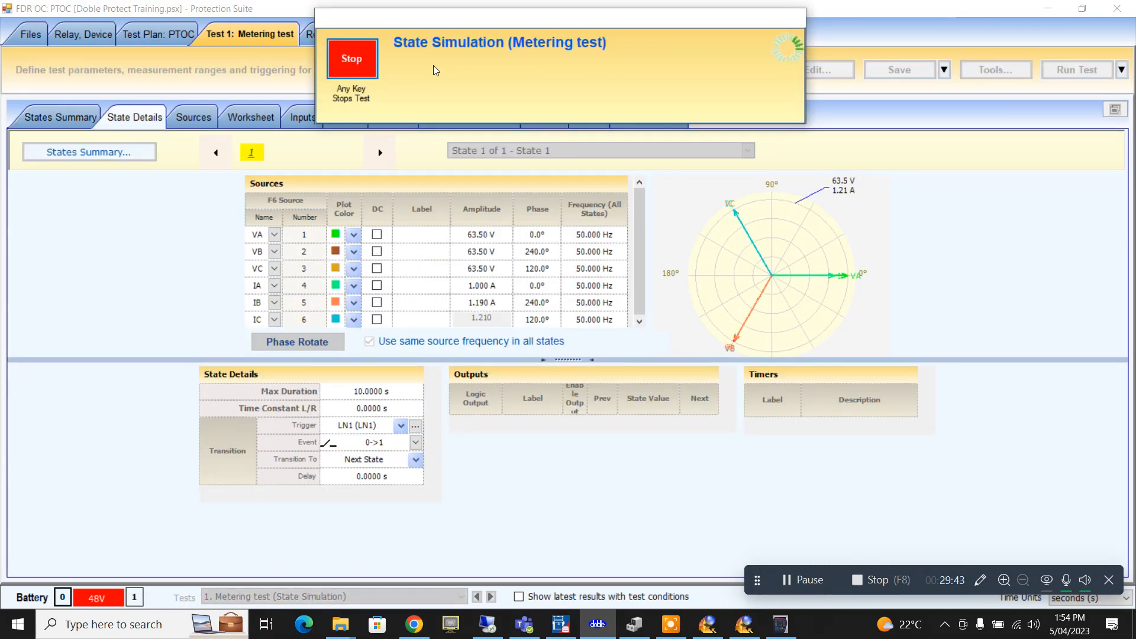
{"action": "left_click", "coordinate": [361, 64]}
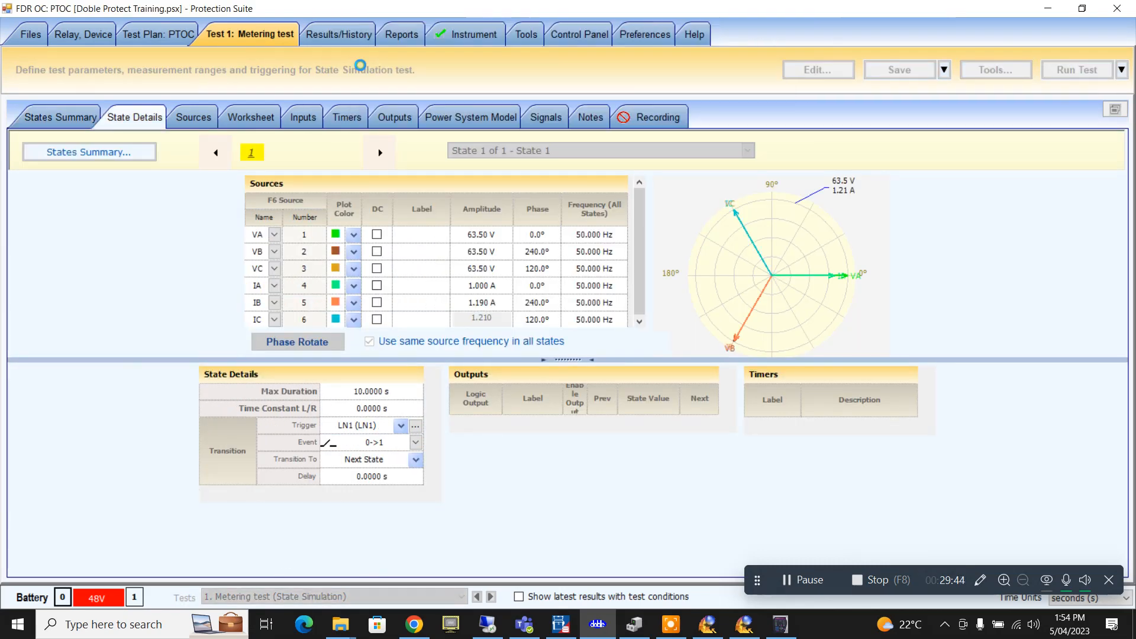
- Set Timer 1's start state to State 1, save, and run the metering test again
{"action": "left_click", "coordinate": [105, 151]}
{"action": "left_click", "coordinate": [339, 33]}
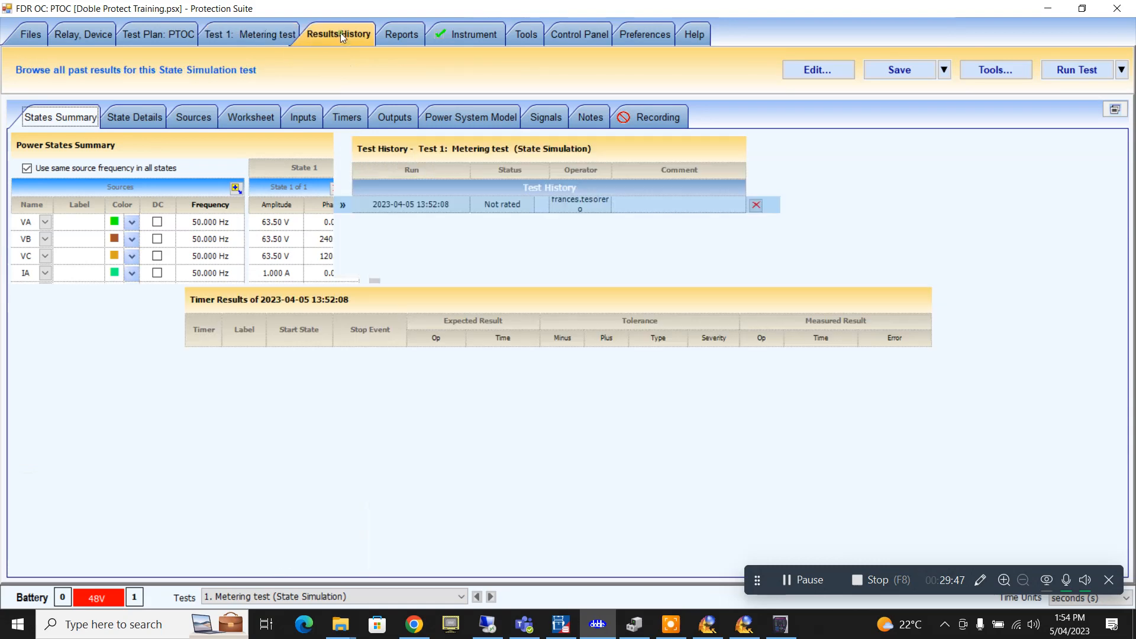
{"action": "left_click", "coordinate": [267, 34]}
{"action": "left_click", "coordinate": [346, 116]}
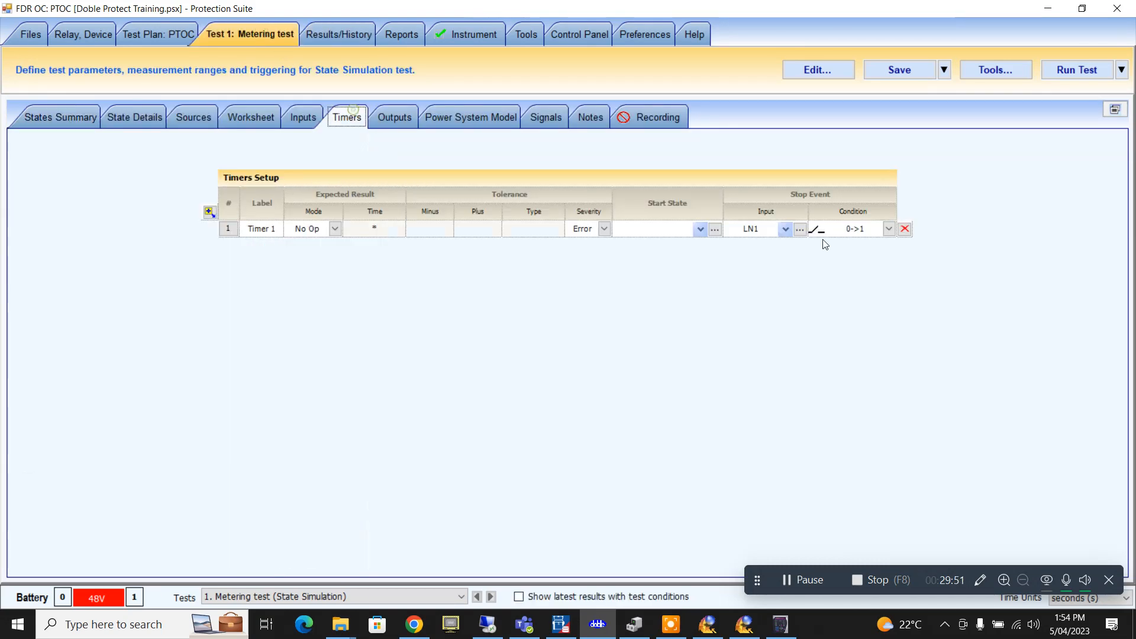
{"action": "left_click", "coordinate": [700, 229]}
{"action": "left_click", "coordinate": [686, 270]}
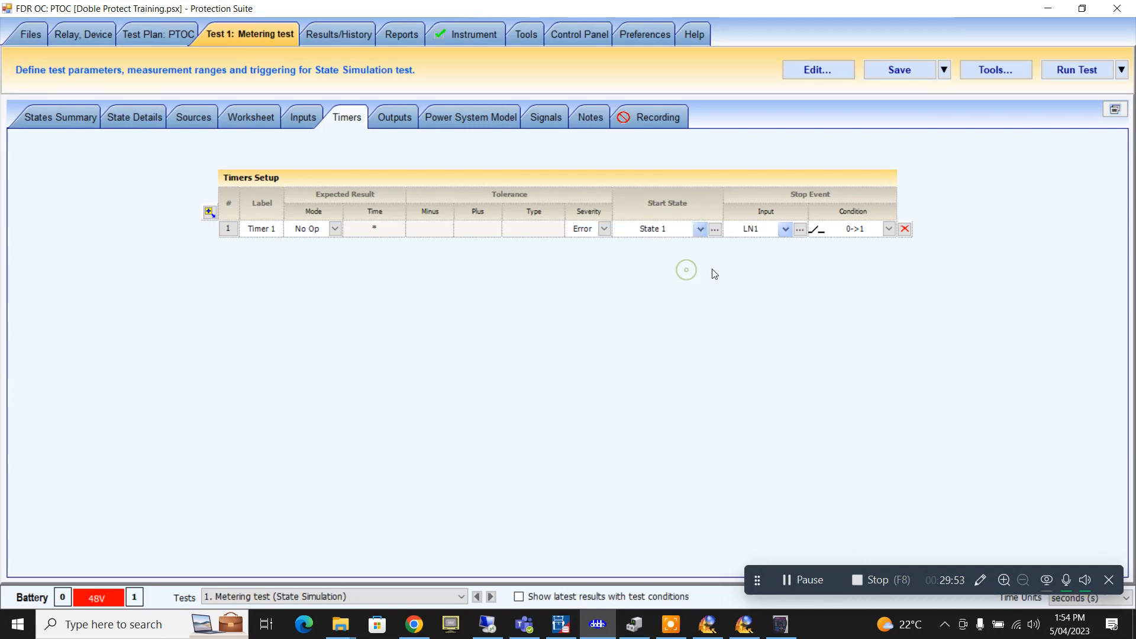
{"action": "left_click", "coordinate": [898, 70]}
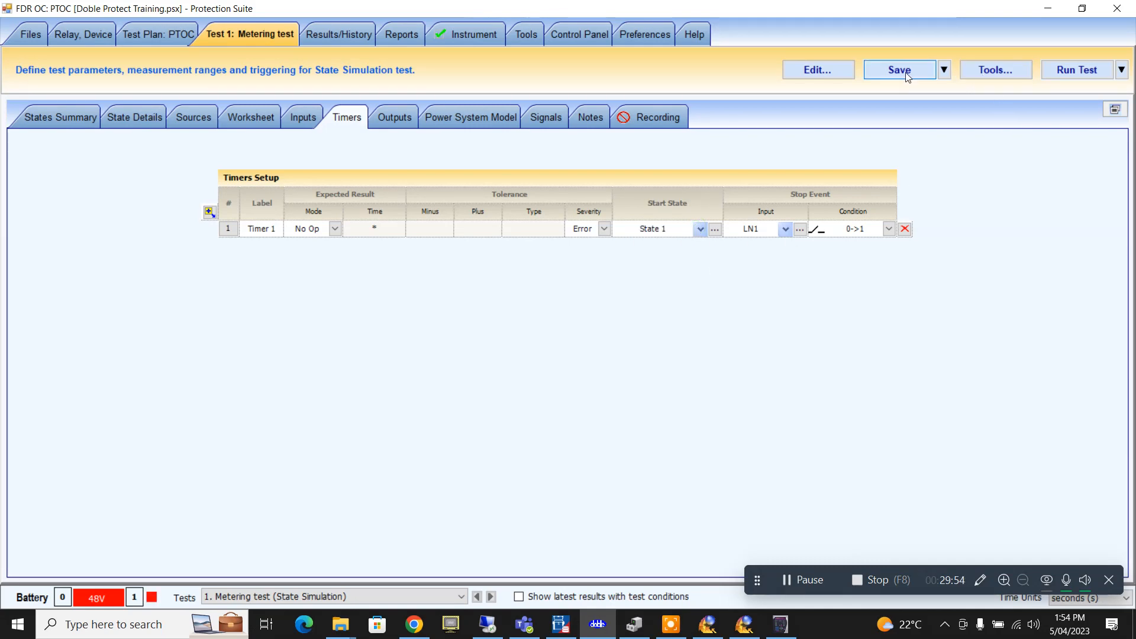
{"action": "left_click", "coordinate": [1059, 71]}
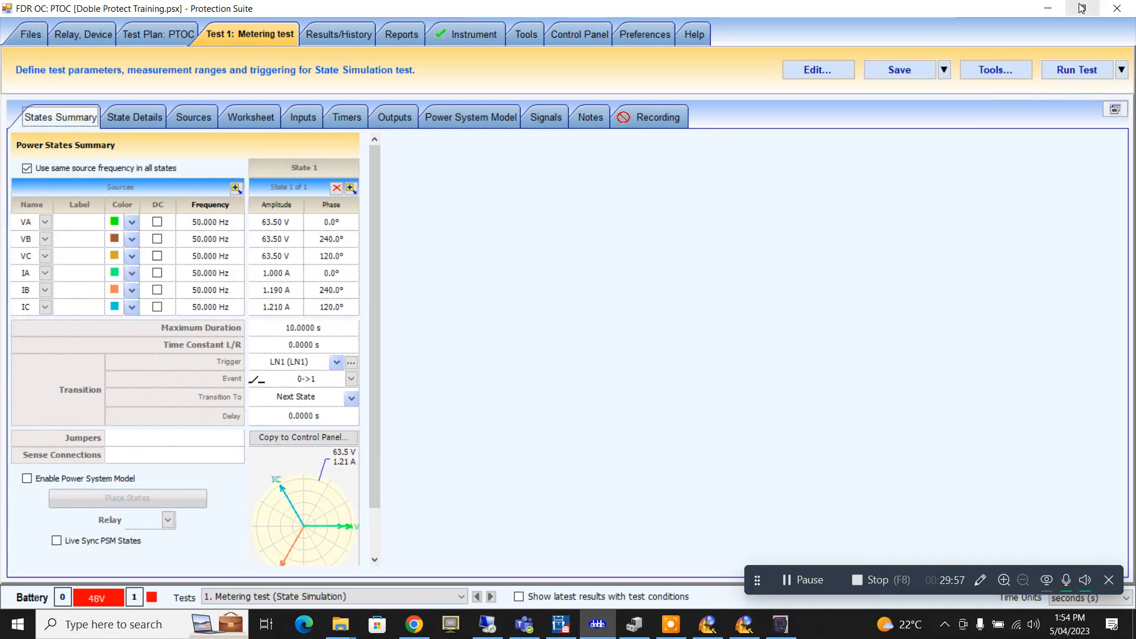
{"action": "left_click", "coordinate": [1081, 8]}
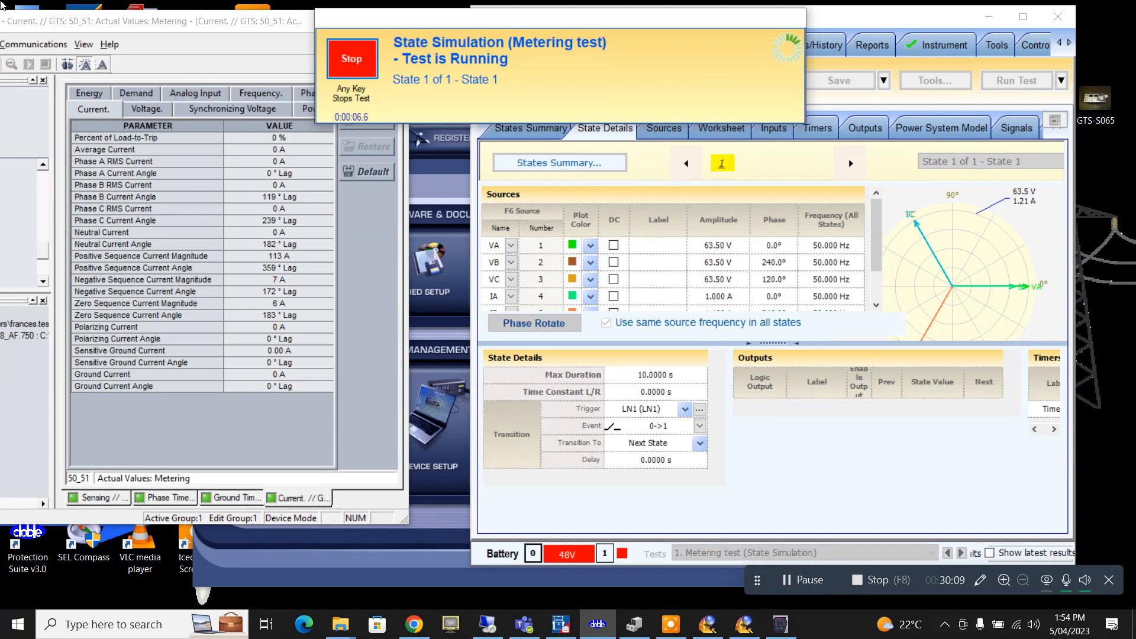
- Check the relay metering values as the run finishes, then return maximized to the PTOC Test Steps list
{"action": "left_click", "coordinate": [355, 232]}
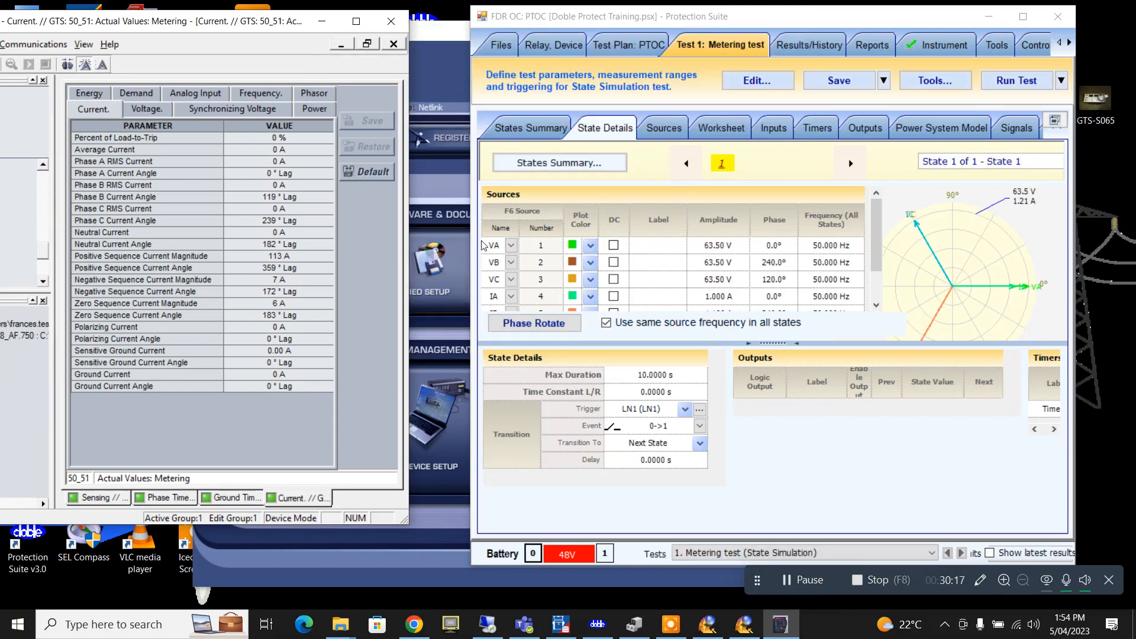
{"action": "left_click", "coordinate": [1023, 17]}
{"action": "left_click", "coordinate": [165, 33]}
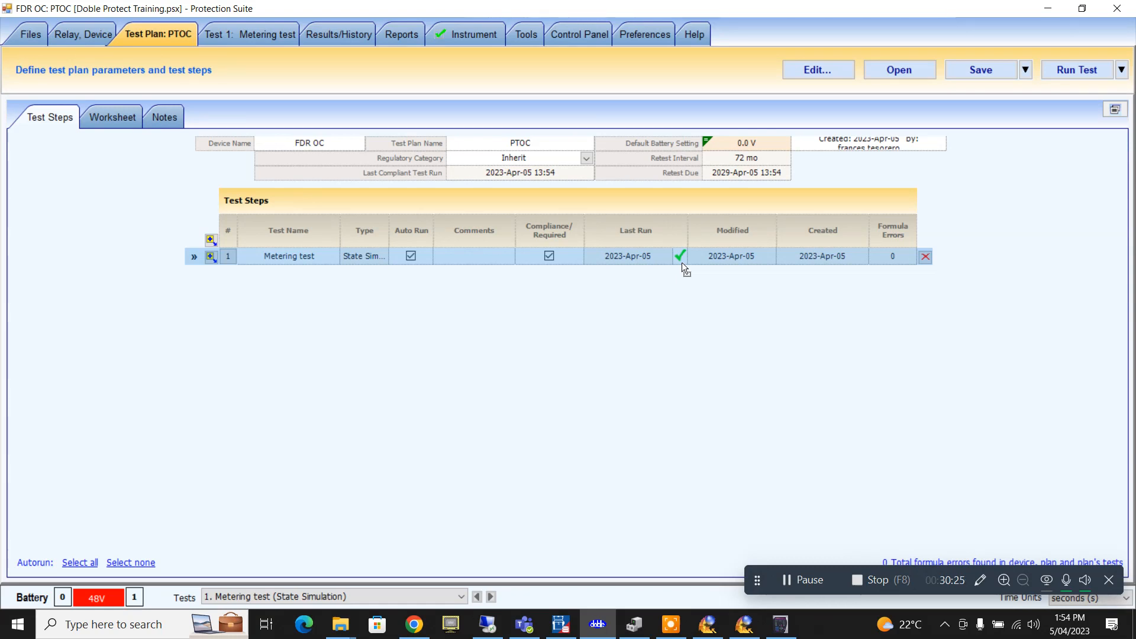
- Insert a Protest Macro CREEPI current-ramp test step into the PTOC plan
{"action": "left_click", "coordinate": [211, 258]}
{"action": "mouse_move", "coordinate": [244, 280]}
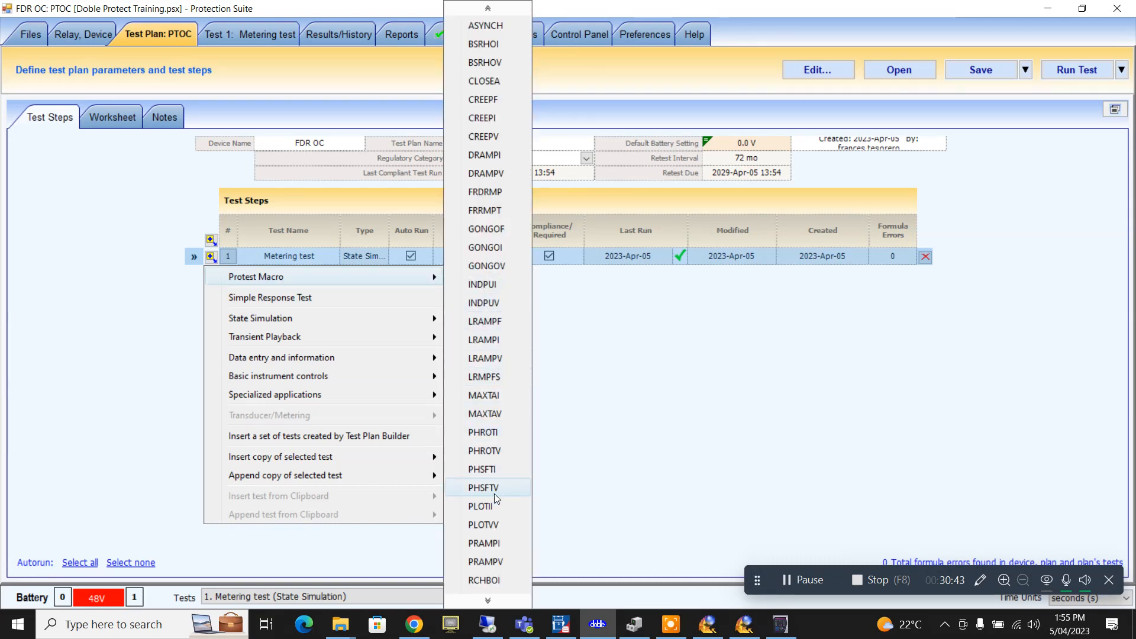
{"action": "mouse_move", "coordinate": [505, 599]}
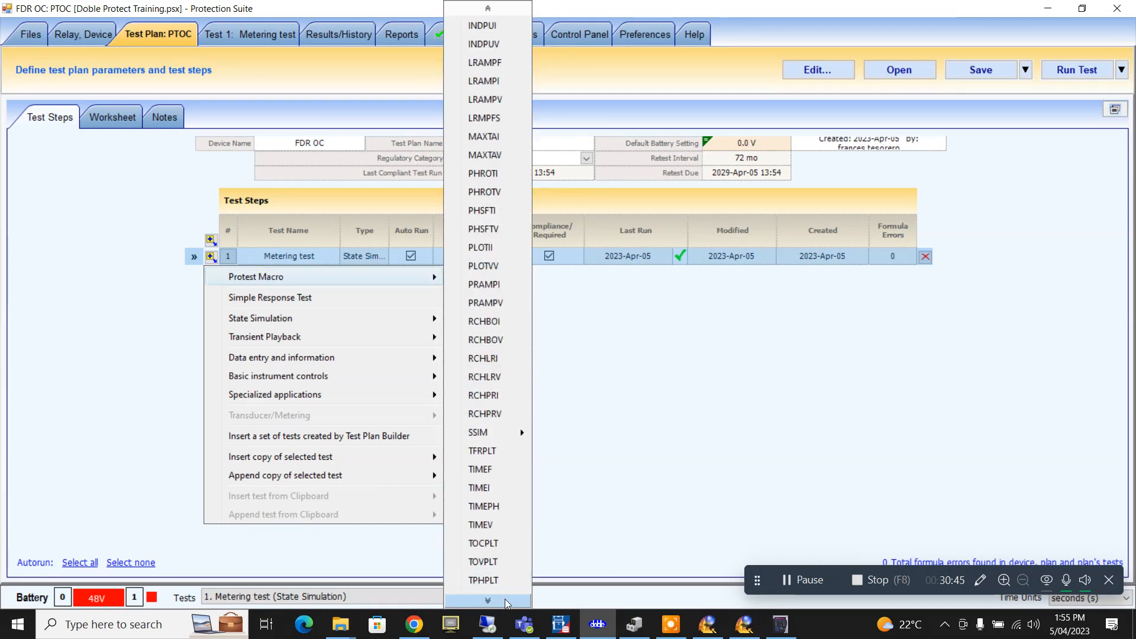
{"action": "mouse_move", "coordinate": [488, 9]}
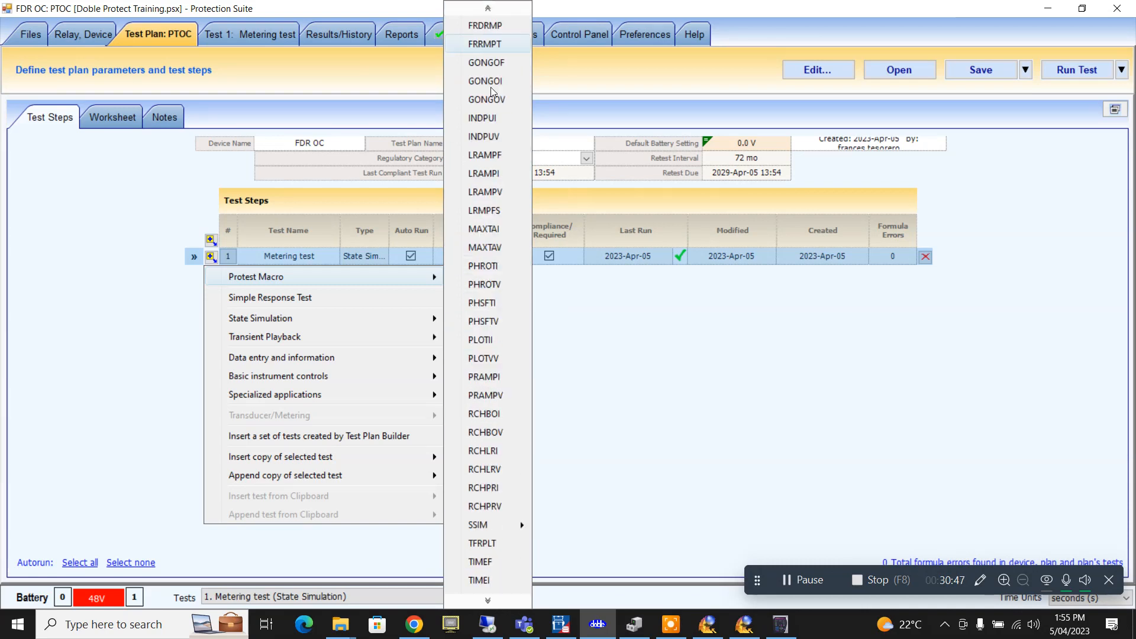
{"action": "scroll", "coordinate": [489, 89], "scroll_direction": "up", "scroll_amount": 3}
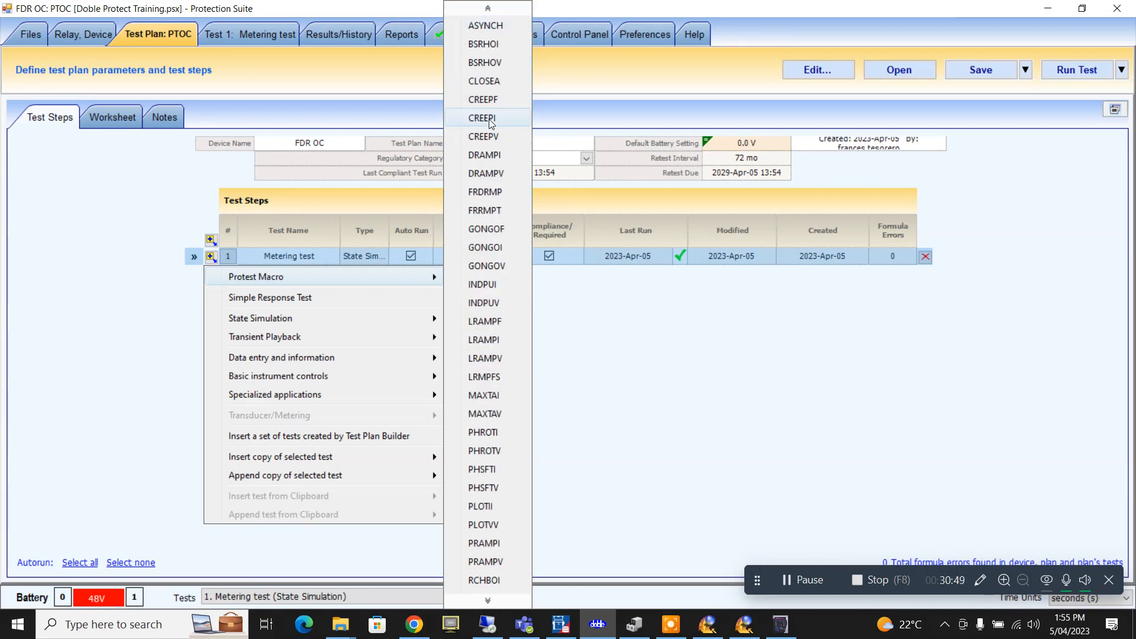
{"action": "left_click", "coordinate": [488, 117]}
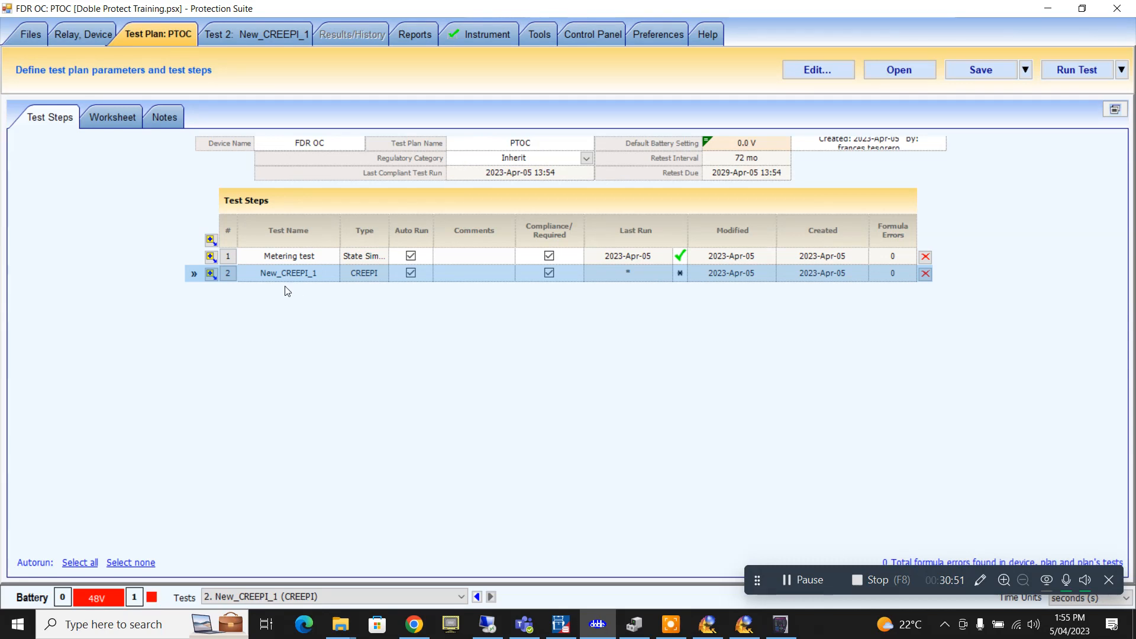
- Rename the new step 'PTOC Pick Up' and open its Manual Current Ramp overview
{"action": "left_click", "coordinate": [319, 274]}
{"action": "type", "text": "Pick"}
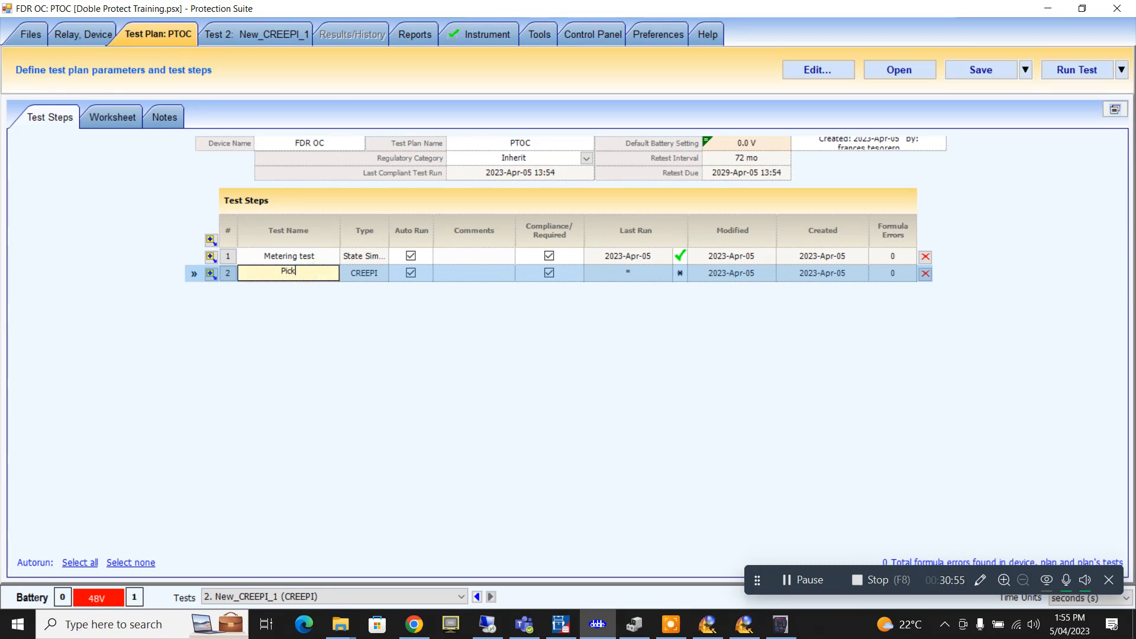
{"action": "type", "text": " Up"}
{"action": "left_click", "coordinate": [271, 274]}
{"action": "type", "text": "PTOC"}
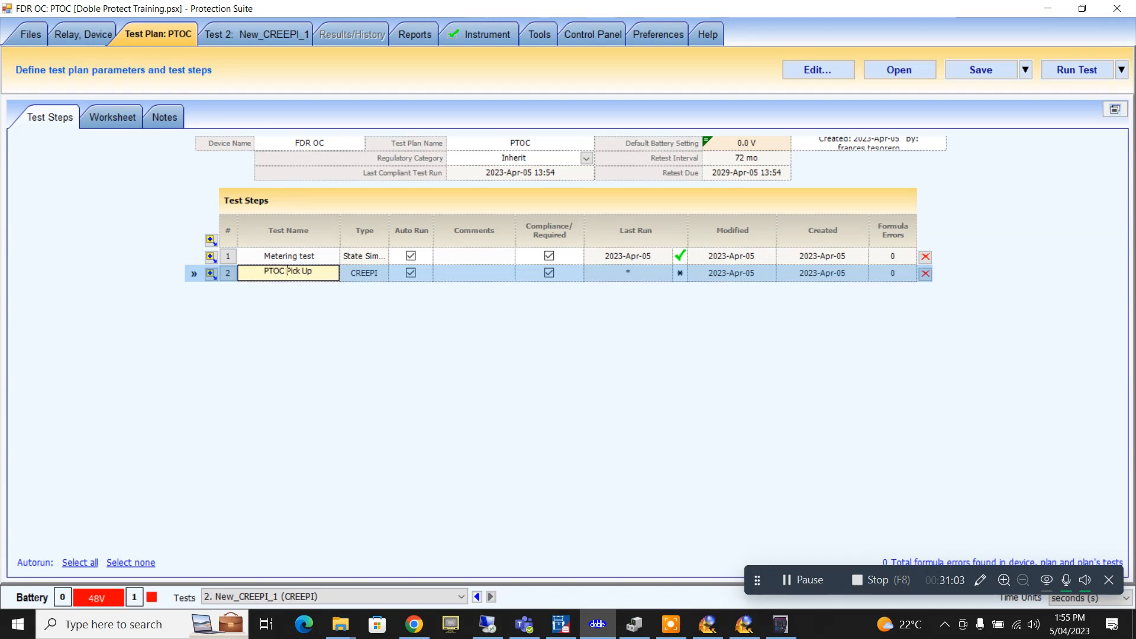
{"action": "left_click", "coordinate": [258, 34]}
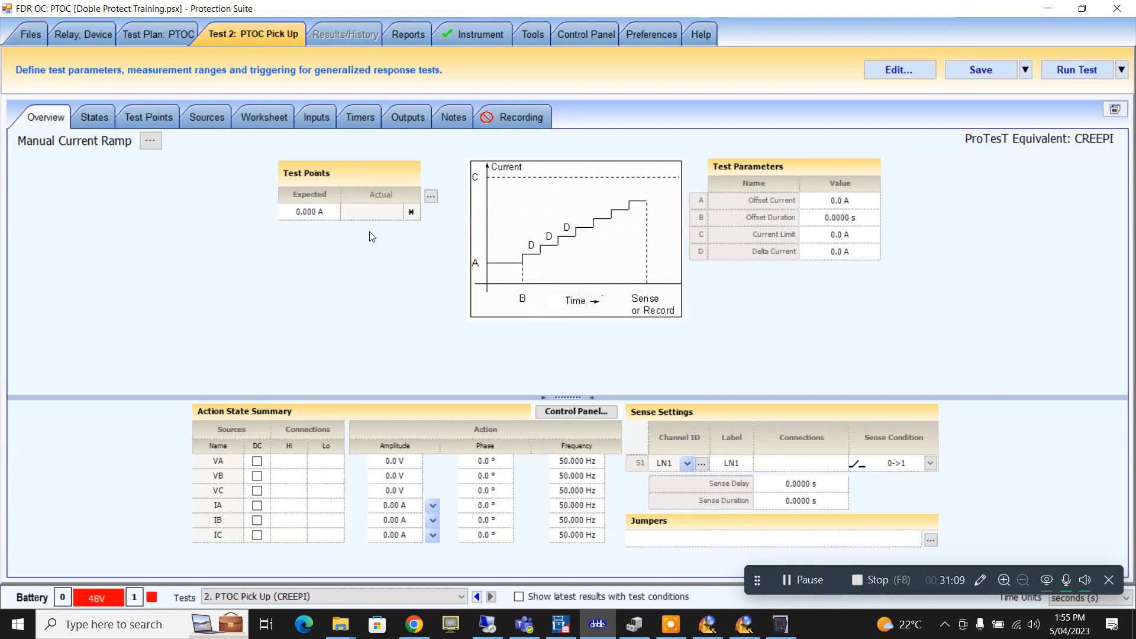
- Set the Test Points expected value to the PhTOC formula (1.250 A) via the Formula Wizard
{"action": "left_click", "coordinate": [313, 211]}
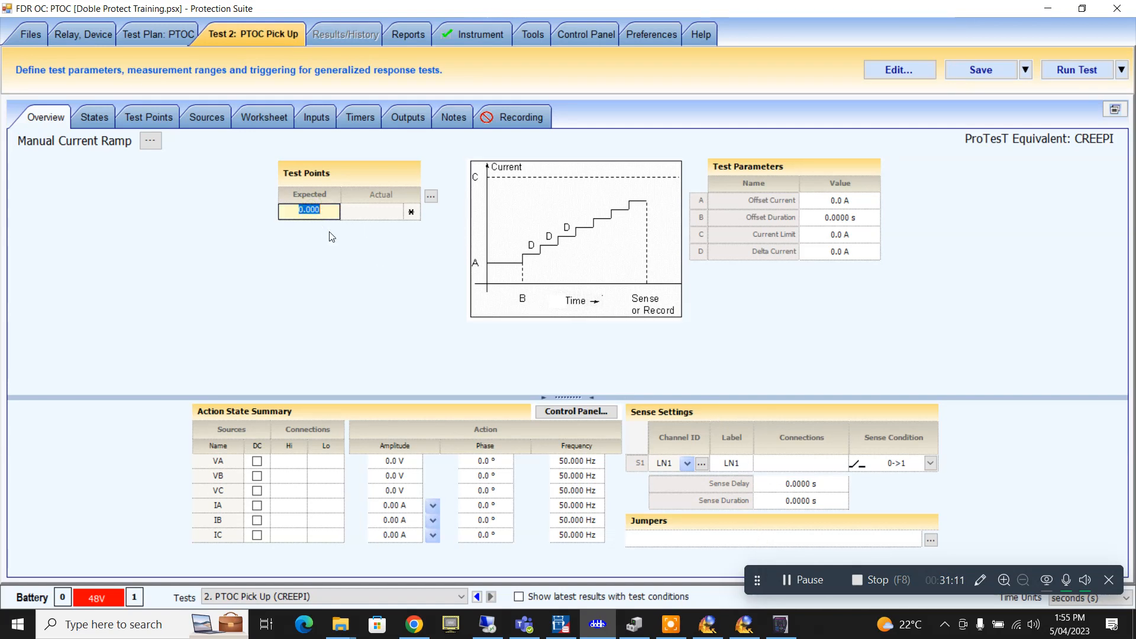
{"action": "key", "text": "="}
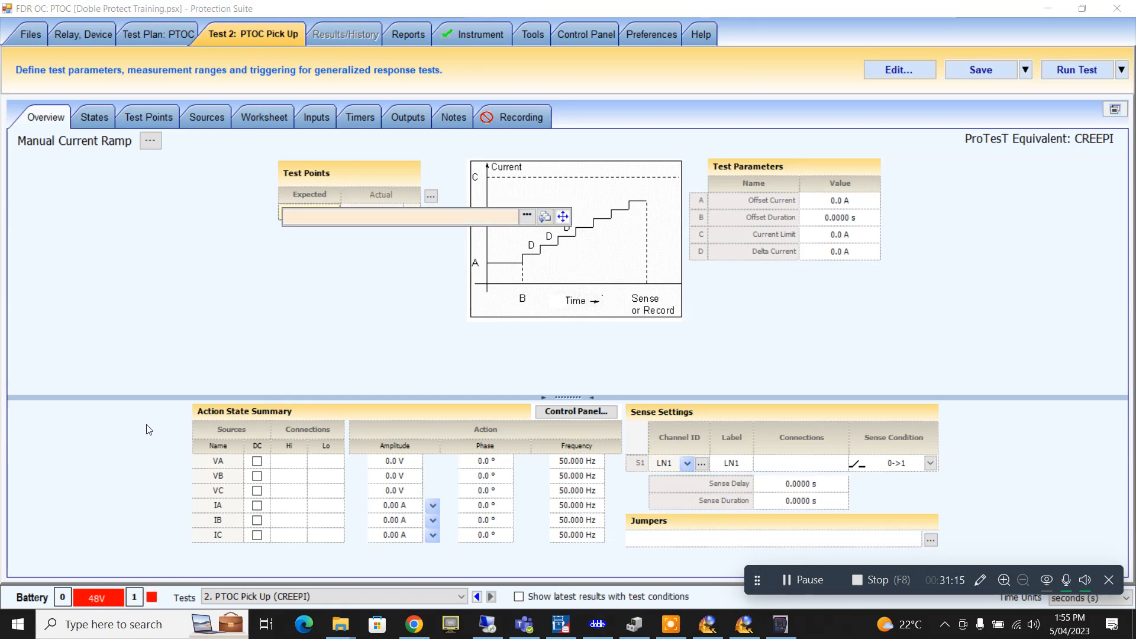
{"action": "left_click", "coordinate": [526, 216]}
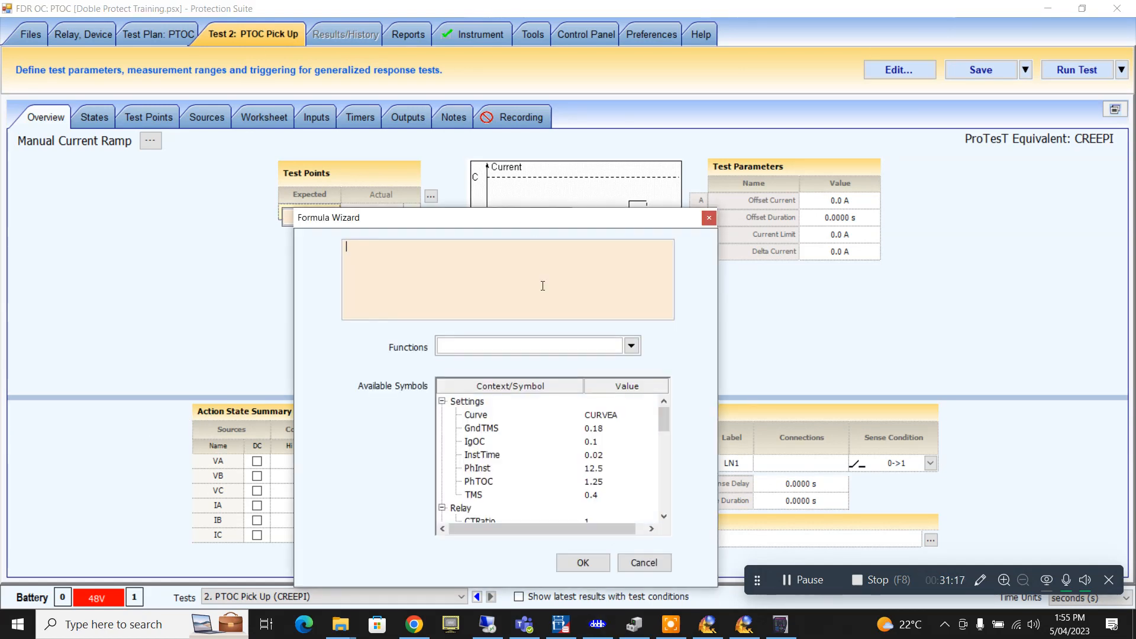
{"action": "left_click", "coordinate": [592, 483]}
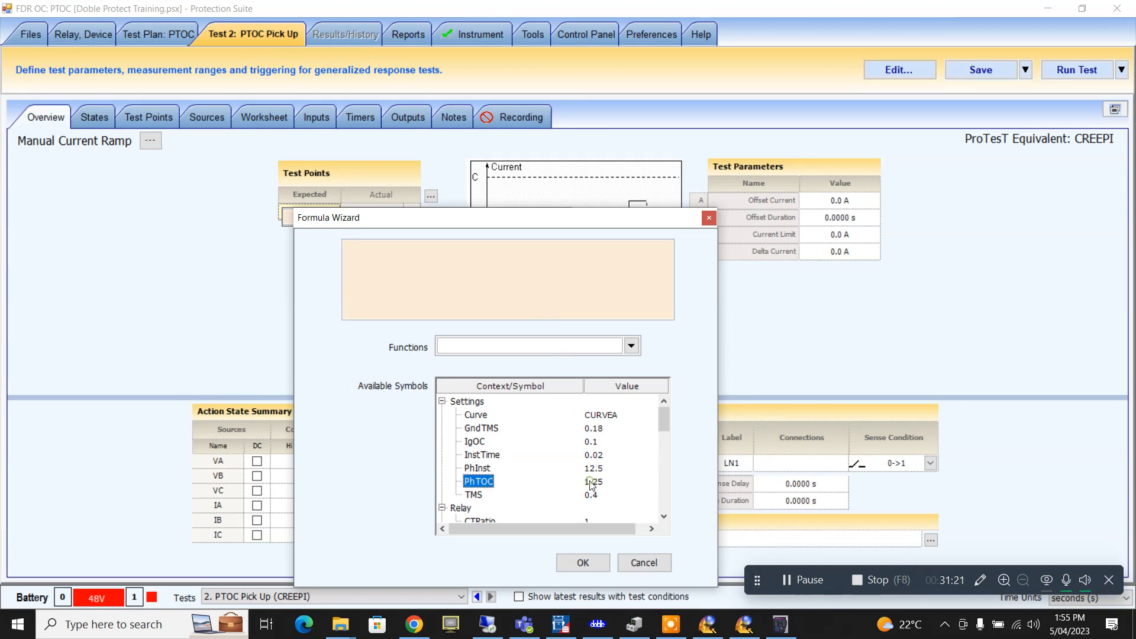
{"action": "double_click", "coordinate": [519, 487]}
{"action": "left_click", "coordinate": [598, 562]}
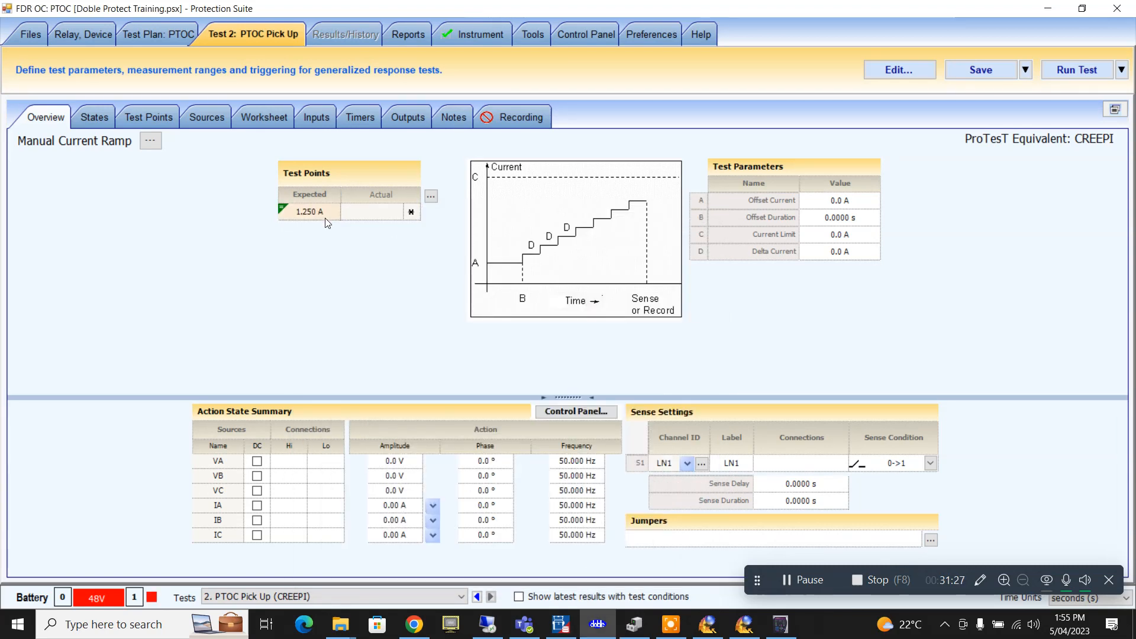
- Set the Offset Current to the formula PhTOC*.98 (1.225 A)
{"action": "left_click", "coordinate": [855, 199]}
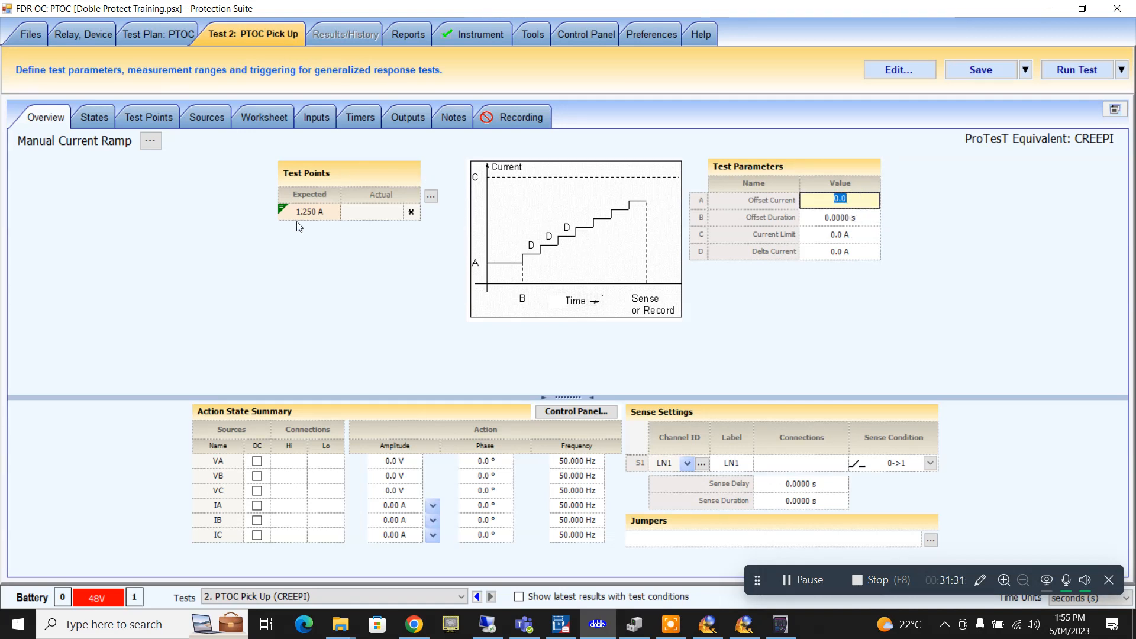
{"action": "key", "text": "BackSpace"}
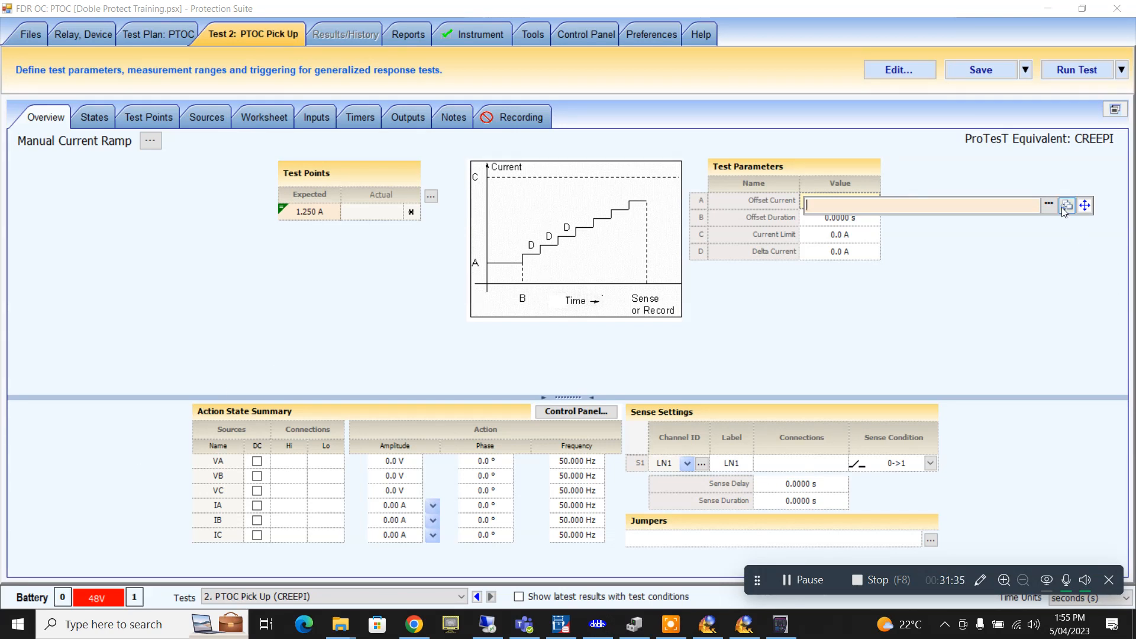
{"action": "left_click", "coordinate": [1048, 207]}
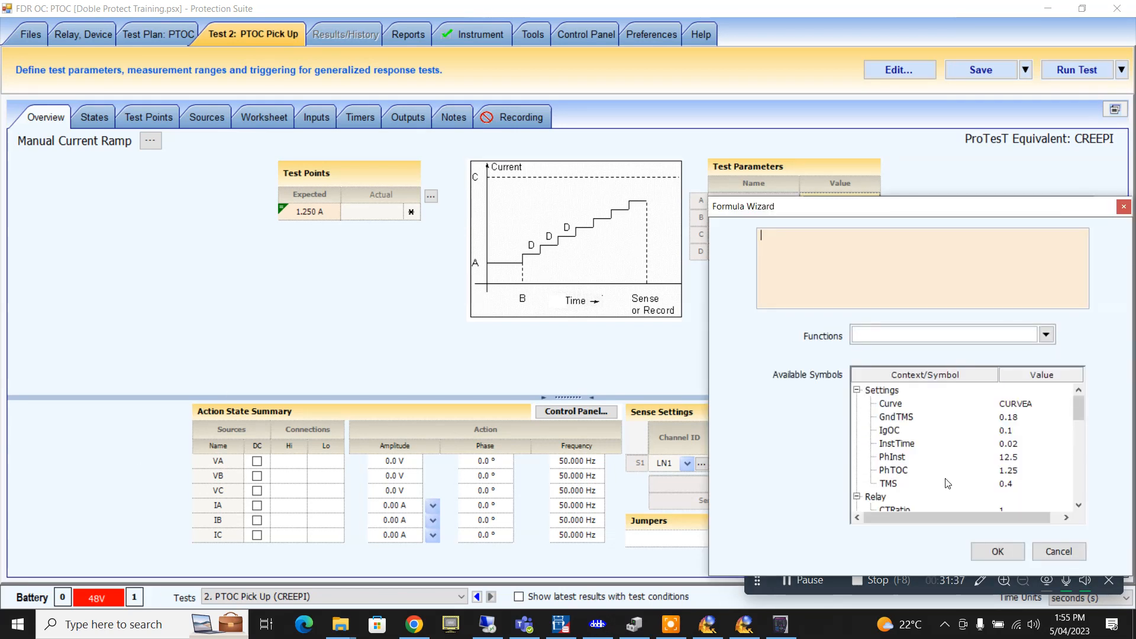
{"action": "double_click", "coordinate": [893, 470]}
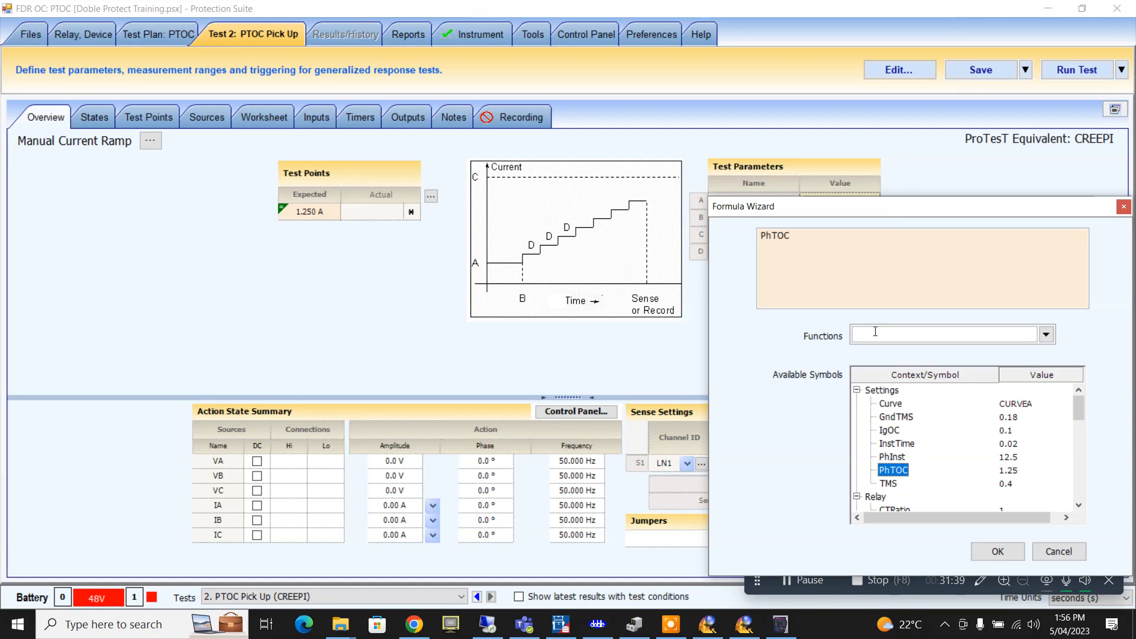
{"action": "left_click", "coordinate": [840, 253]}
{"action": "type", "text": "*.98"}
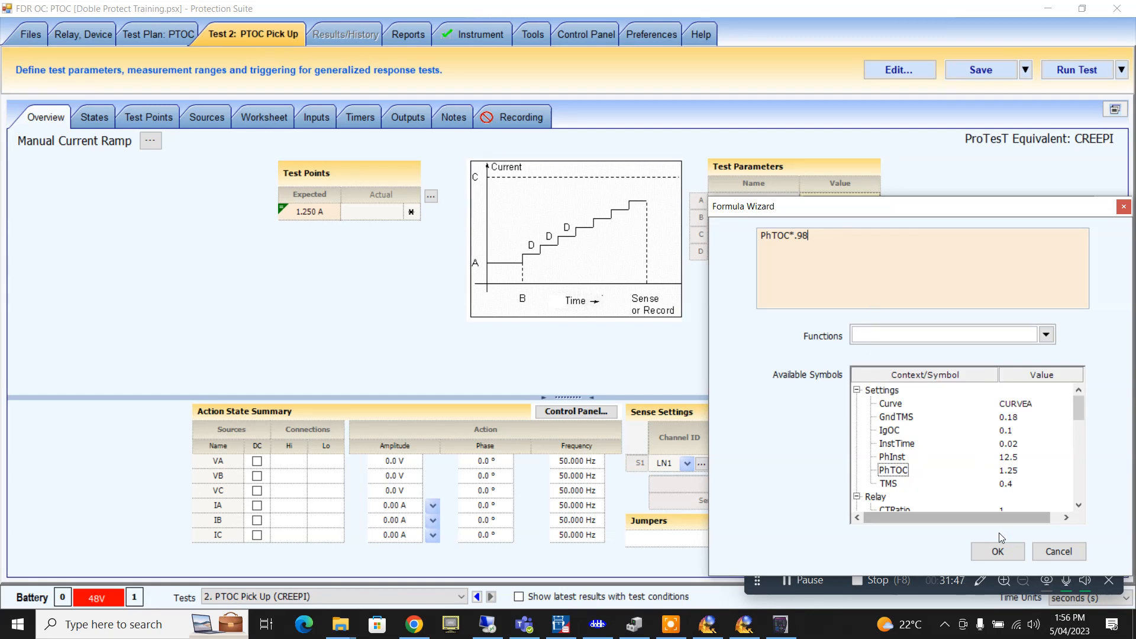
{"action": "left_click", "coordinate": [998, 552]}
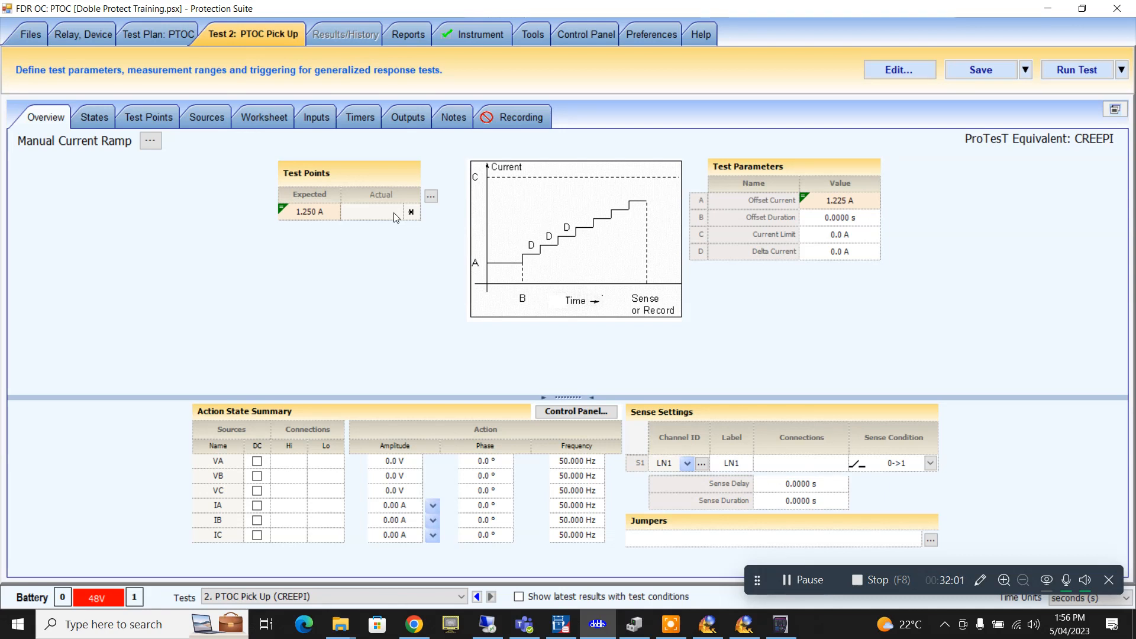
- Enter offset duration 3 s, current limit 1.3 A and delta current 0.01 A in Test Parameters
{"action": "left_click", "coordinate": [826, 223]}
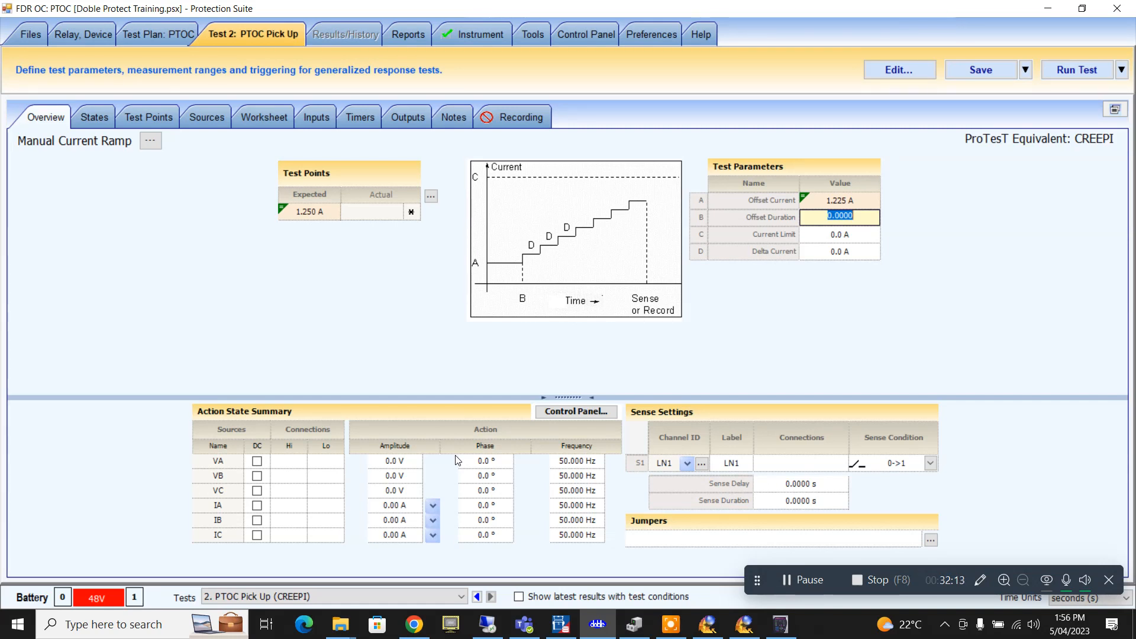
{"action": "type", "text": "3"}
{"action": "left_click", "coordinate": [856, 241]}
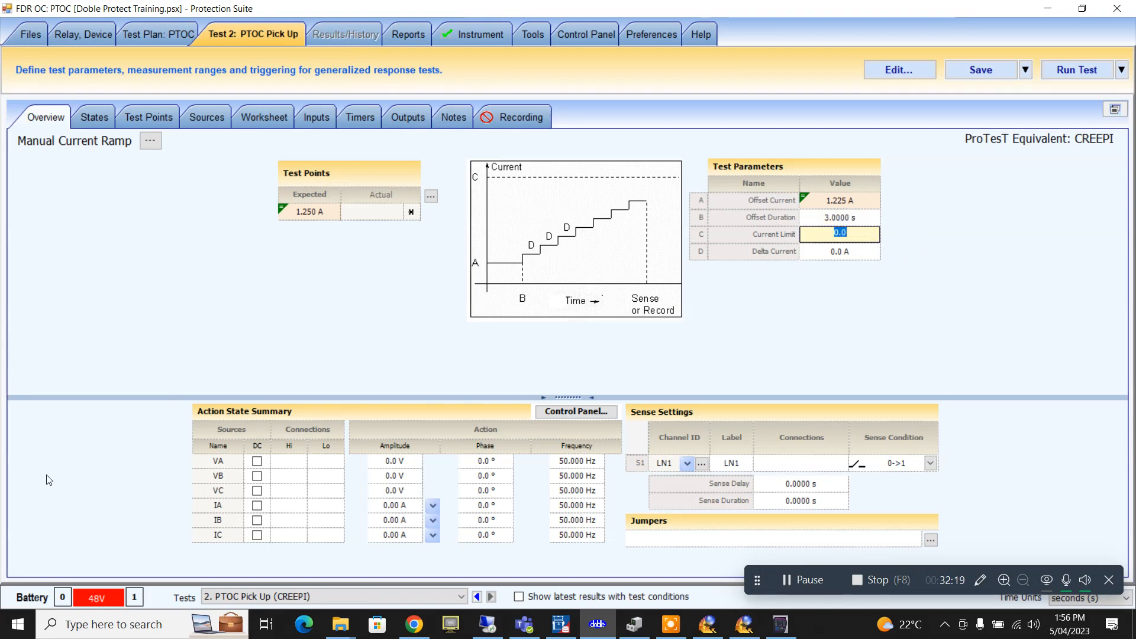
{"action": "type", "text": "1.3"}
{"action": "left_click", "coordinate": [850, 254]}
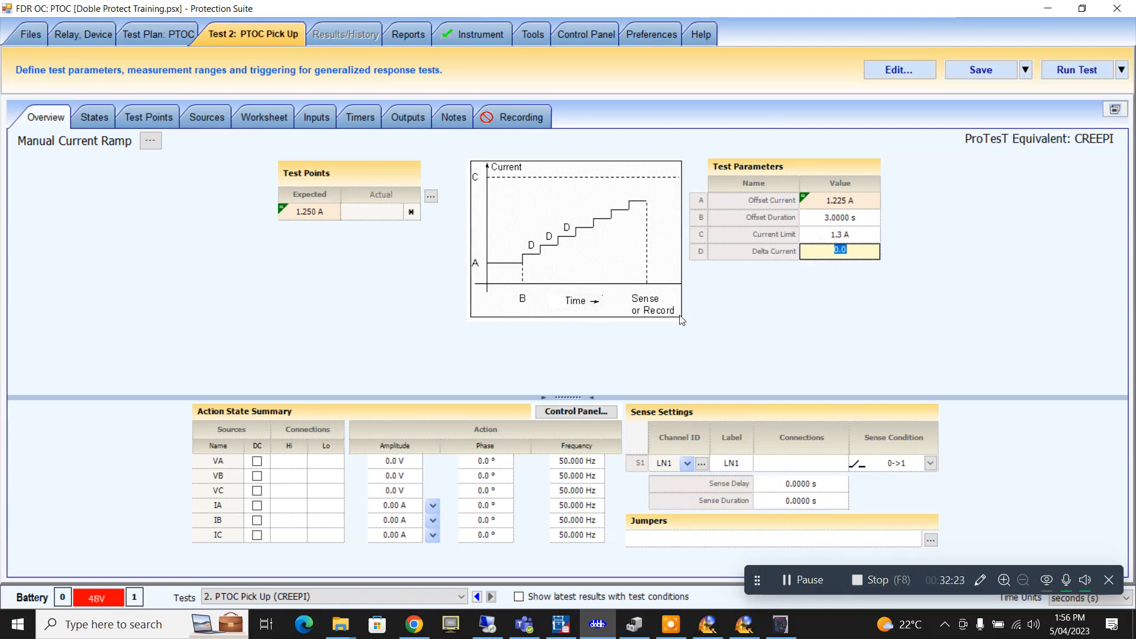
{"action": "type", "text": "0.0"}
- Set the VA, VB and VC amplitudes to 63.5
{"action": "left_click", "coordinate": [393, 461]}
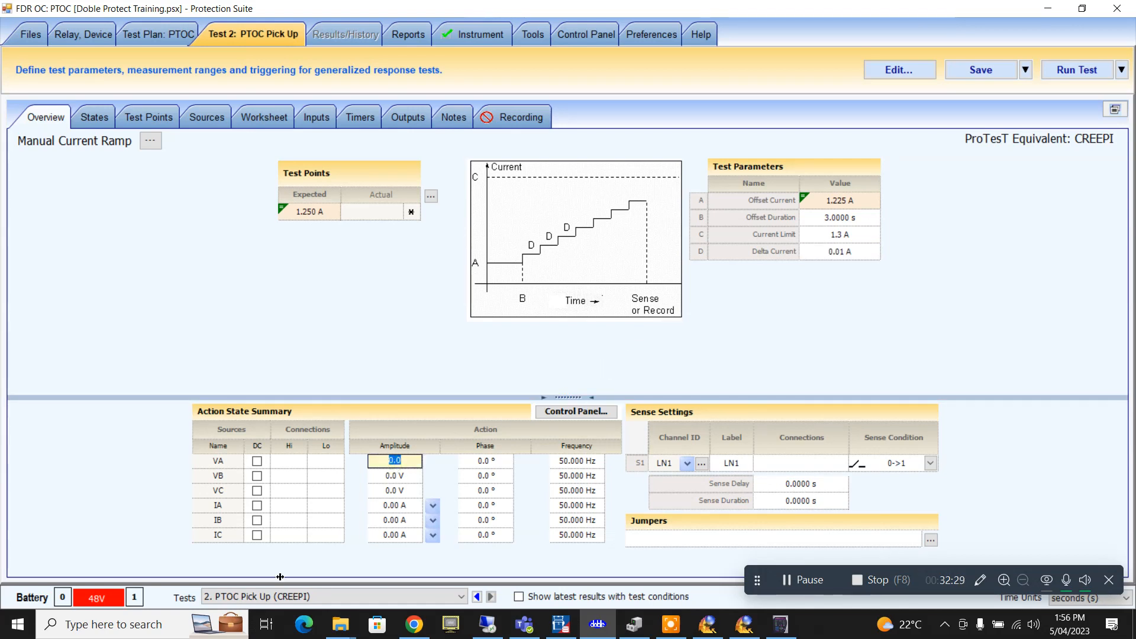
{"action": "type", "text": "63.5"}
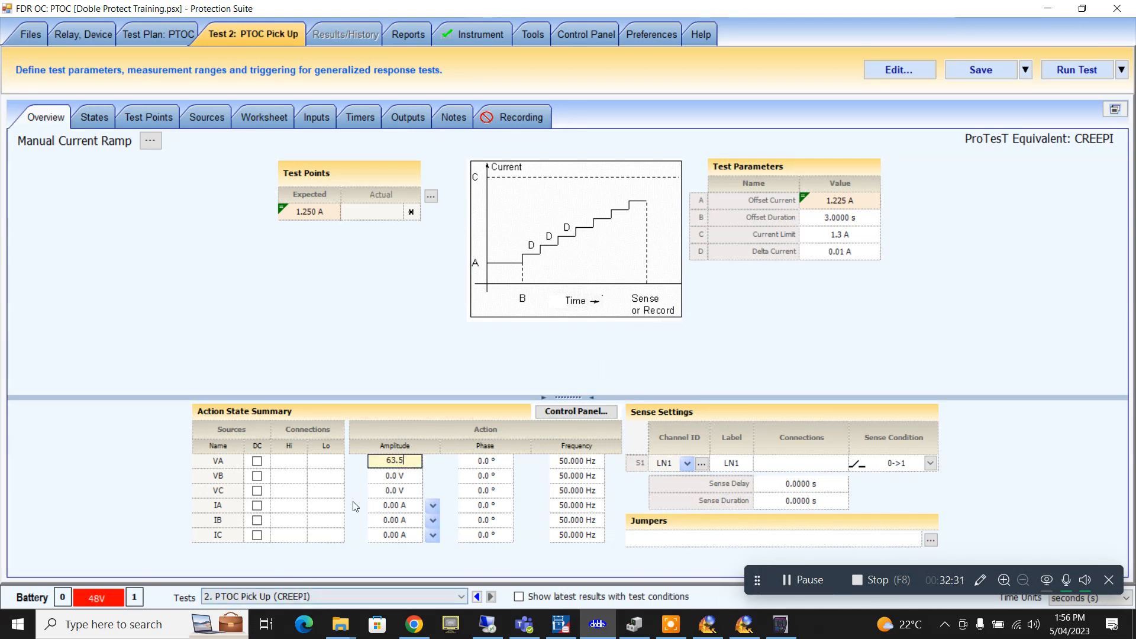
{"action": "left_click", "coordinate": [393, 476]}
{"action": "type", "text": "63.5"}
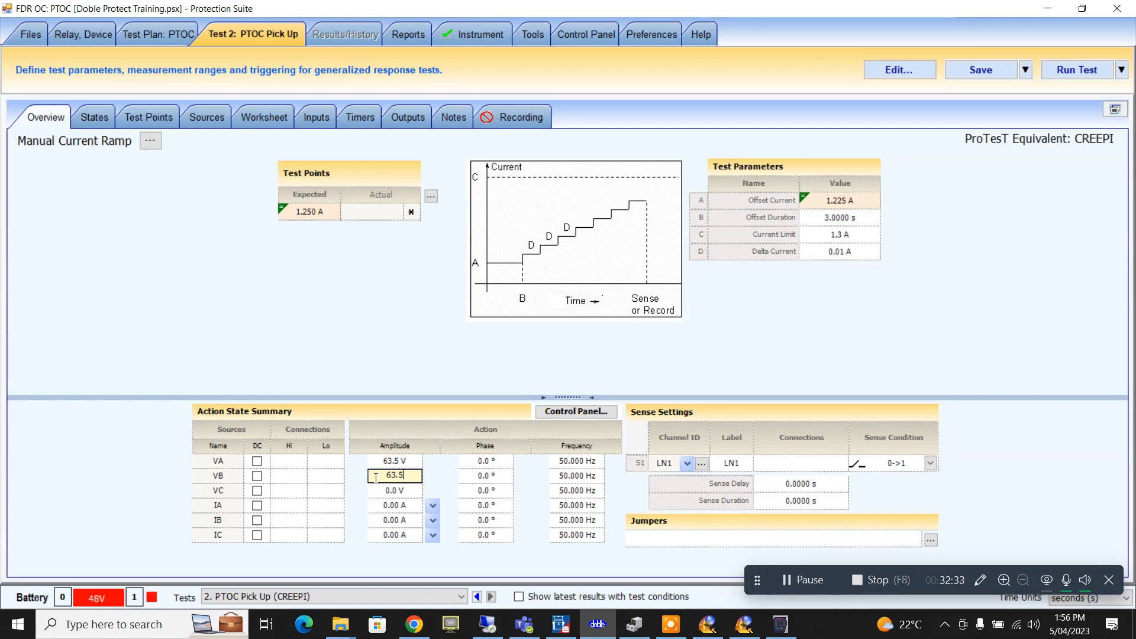
{"action": "left_click", "coordinate": [393, 490]}
{"action": "type", "text": "63.5"}
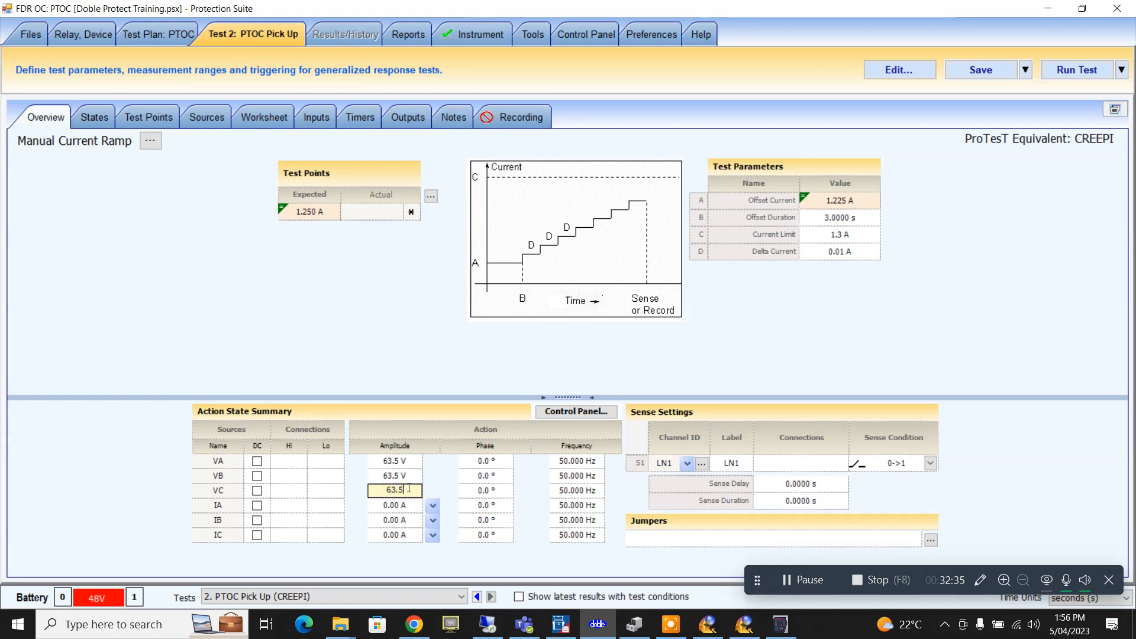
- Set the IA, IB and IC amplitudes to 'Action' so all three currents ramp
{"action": "left_click", "coordinate": [432, 506]}
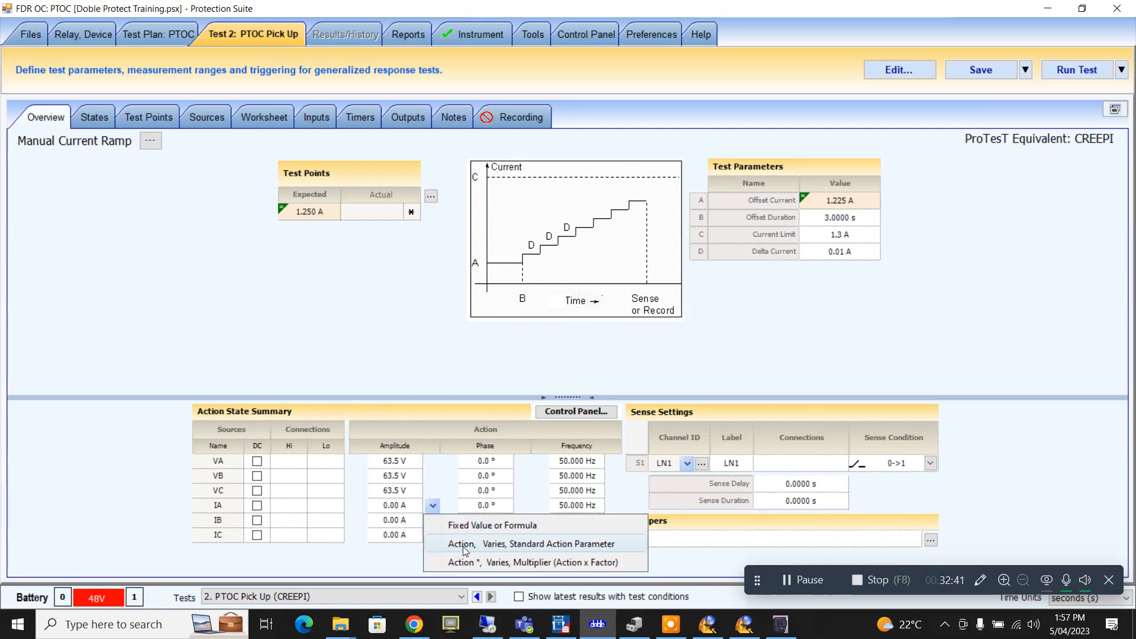
{"action": "left_click", "coordinate": [465, 544]}
{"action": "left_click", "coordinate": [433, 520]}
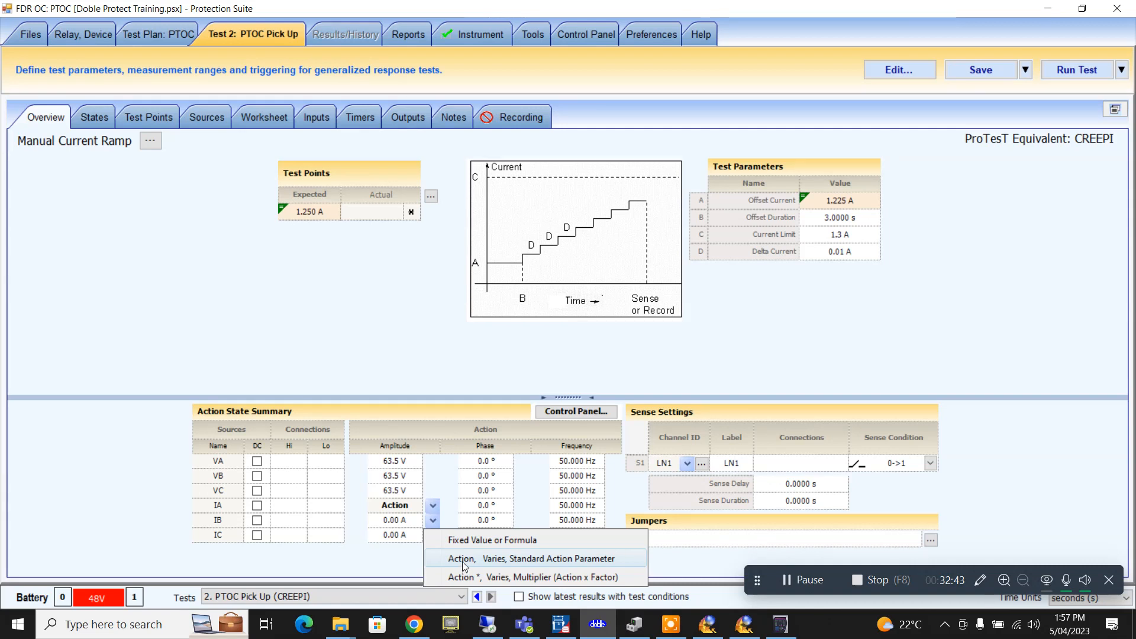
{"action": "left_click", "coordinate": [463, 562]}
{"action": "left_click", "coordinate": [433, 535]}
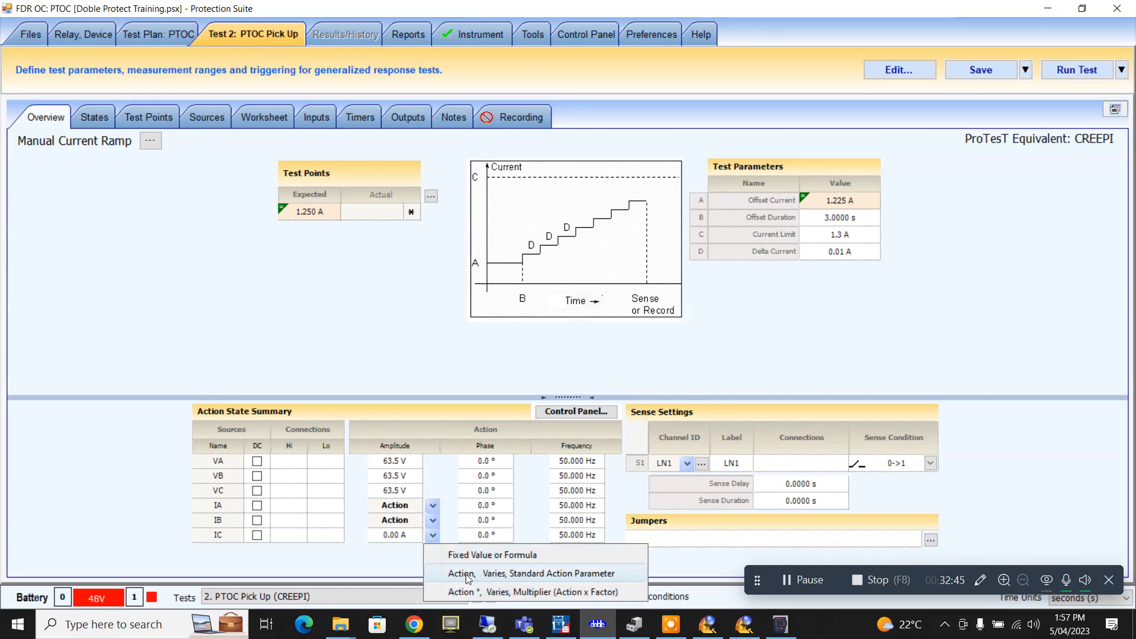
{"action": "left_click", "coordinate": [464, 573]}
- Set the phase angles of VB and IB to 240° and VC and IC to 120°
{"action": "left_click", "coordinate": [485, 475]}
{"action": "type", "text": "24"}
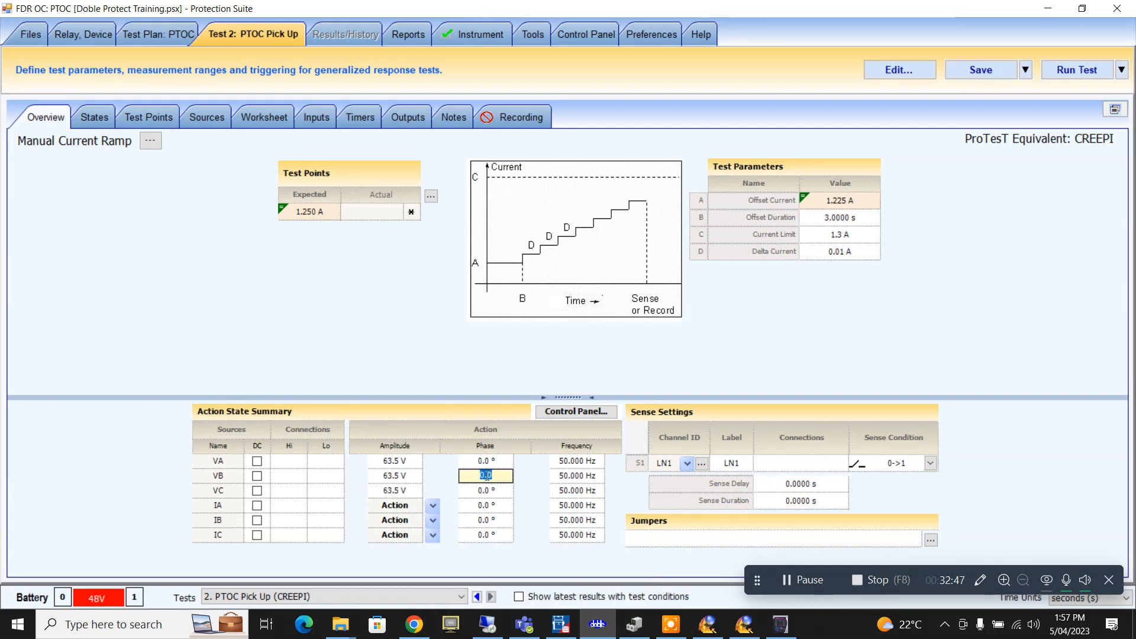
{"action": "type", "text": "0"}
{"action": "left_click", "coordinate": [491, 491]}
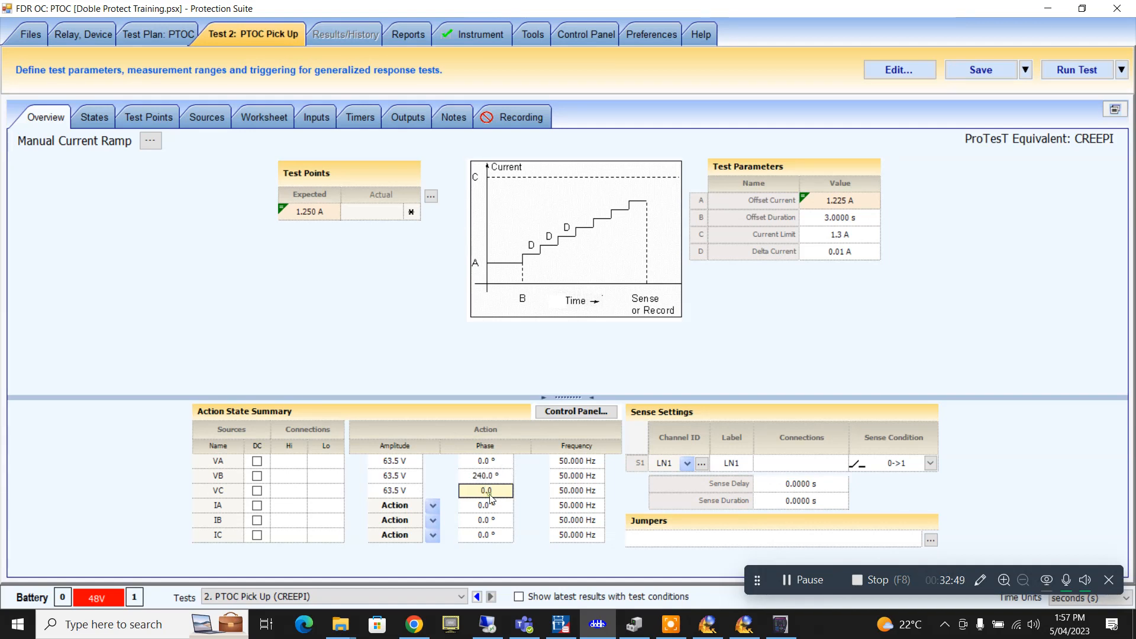
{"action": "type", "text": "120"}
{"action": "left_click", "coordinate": [493, 519]}
{"action": "left_click", "coordinate": [490, 535]}
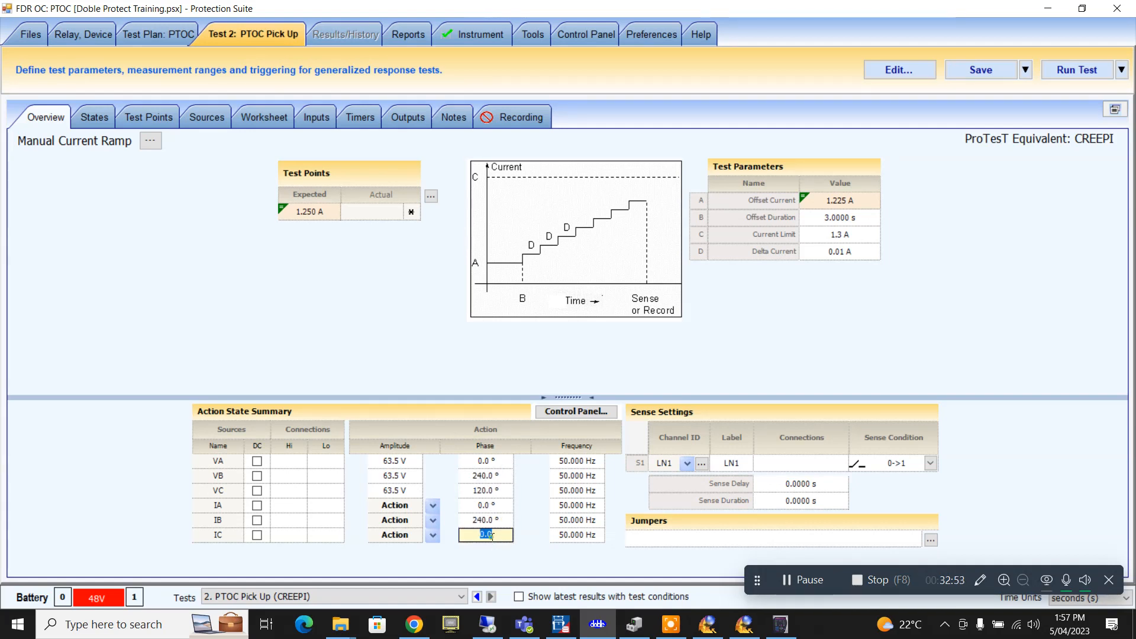
{"action": "type", "text": "120"}
{"action": "left_click", "coordinate": [785, 466]}
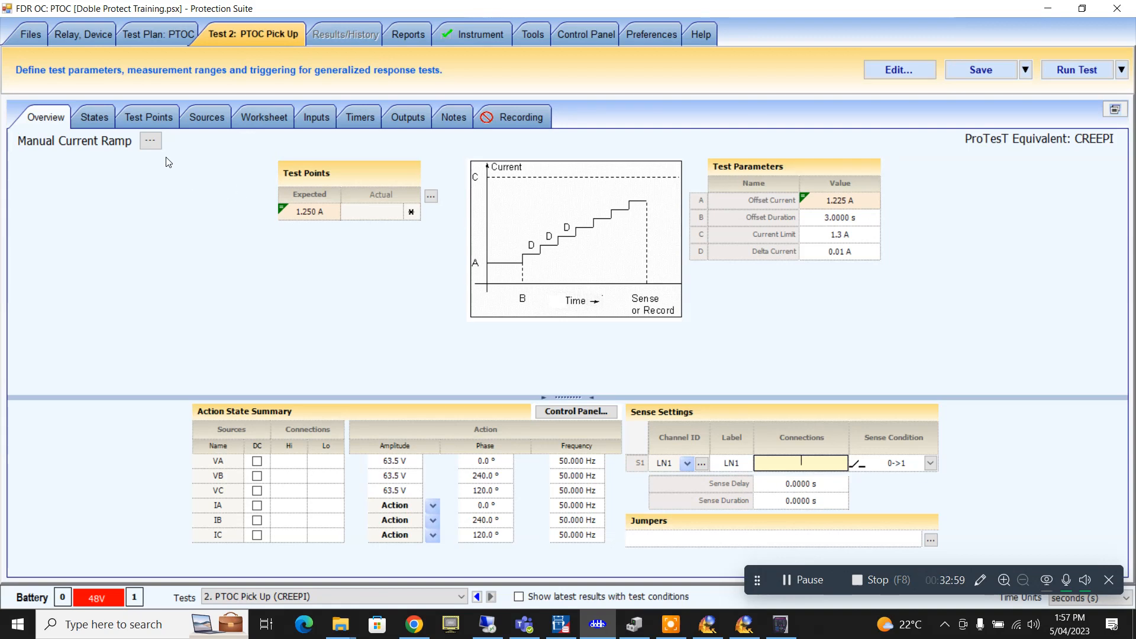
- On Test Points, enter 5 % in both the Minus and Plus tolerance cells of the 1.250 A point
{"action": "left_click", "coordinate": [106, 120]}
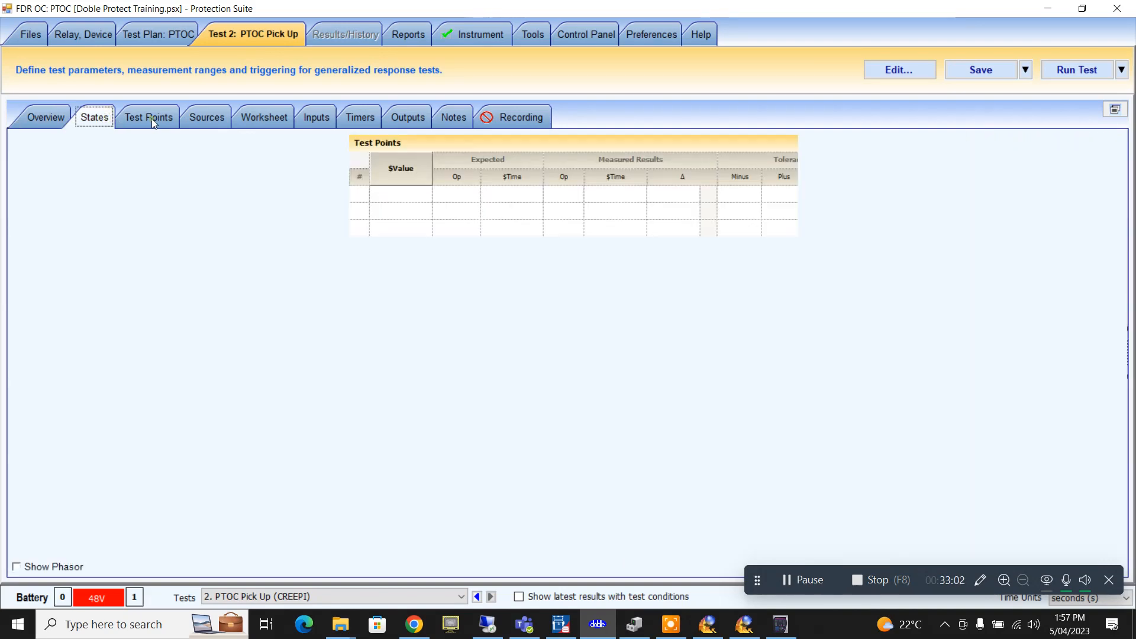
{"action": "left_click", "coordinate": [148, 120]}
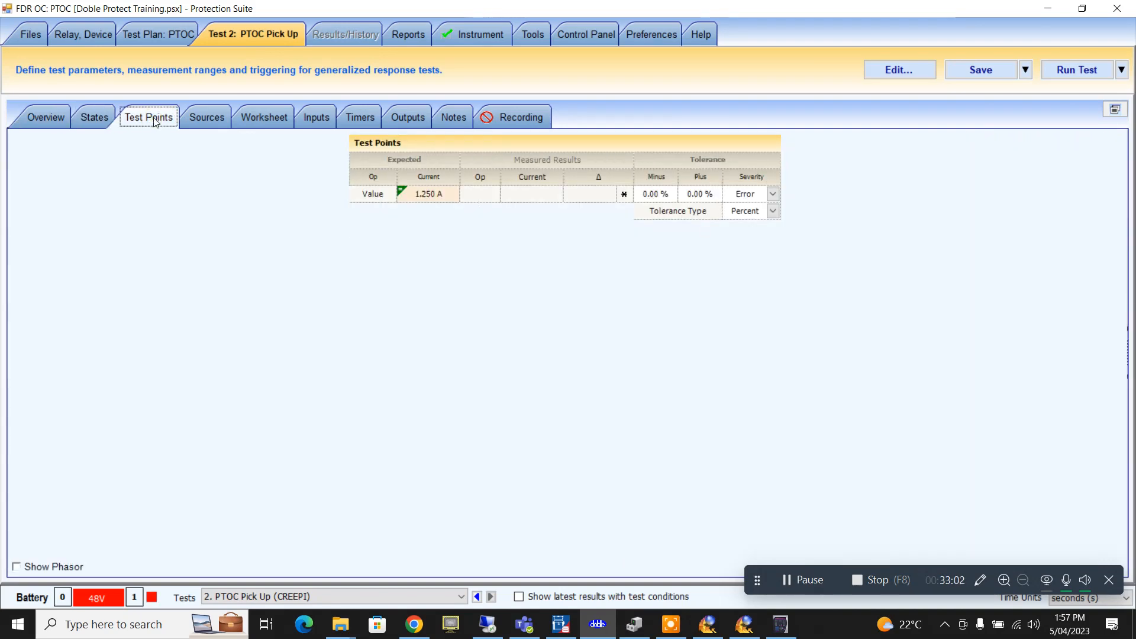
{"action": "left_click", "coordinate": [656, 195]}
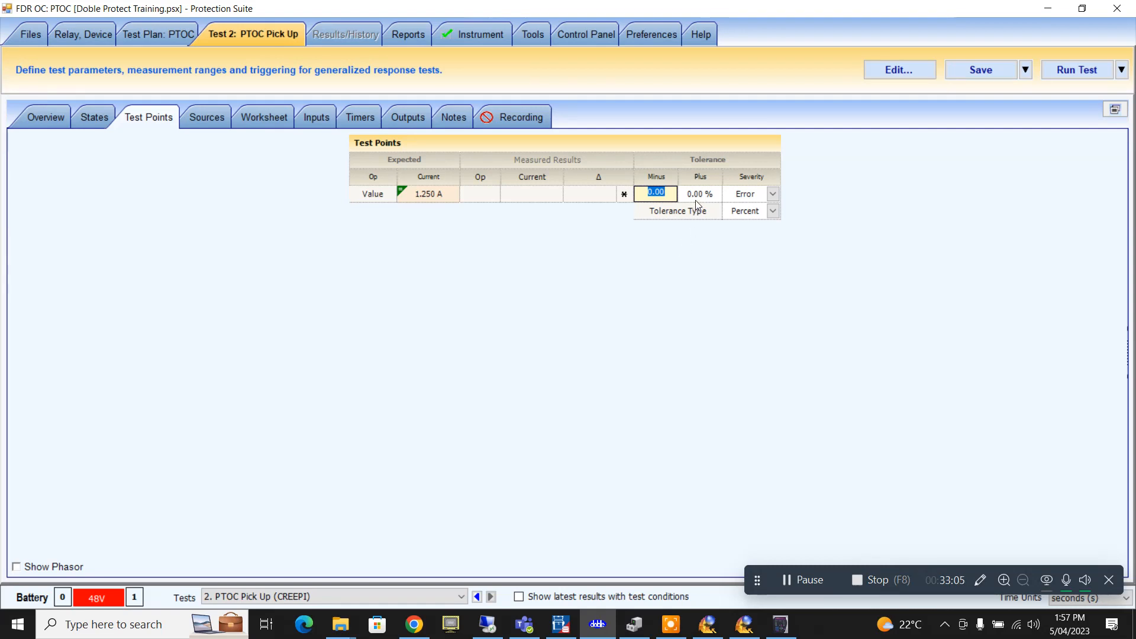
{"action": "left_click", "coordinate": [695, 199]}
{"action": "left_click", "coordinate": [663, 199]}
{"action": "type", "text": "5"}
{"action": "left_click", "coordinate": [703, 194]}
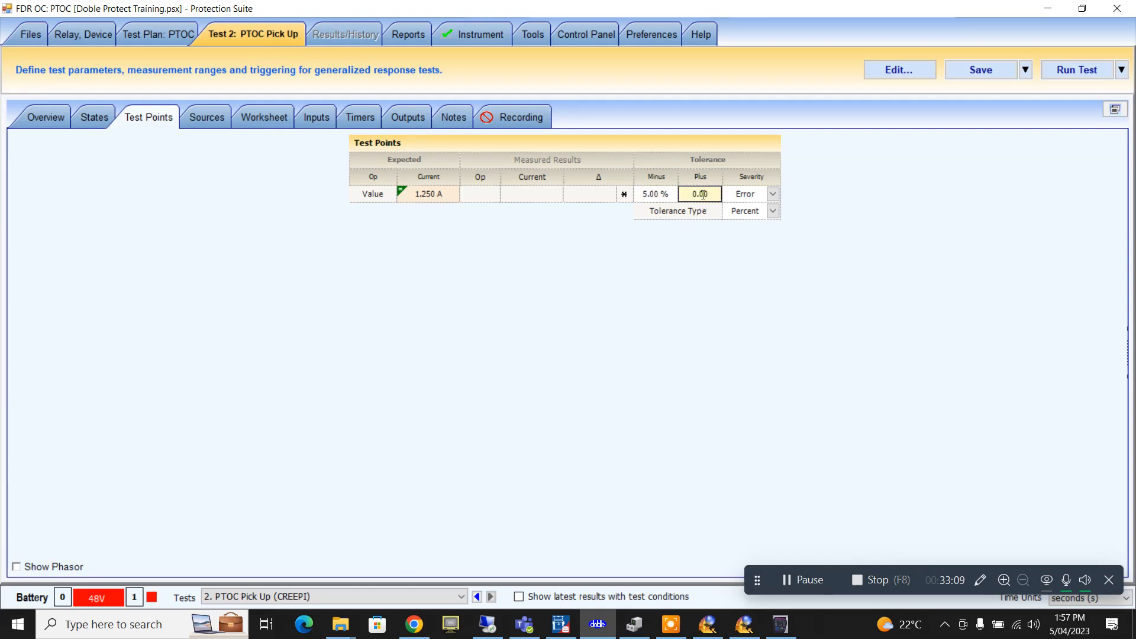
{"action": "double_click", "coordinate": [703, 195]}
{"action": "type", "text": "5"}
{"action": "key", "text": "Return"}
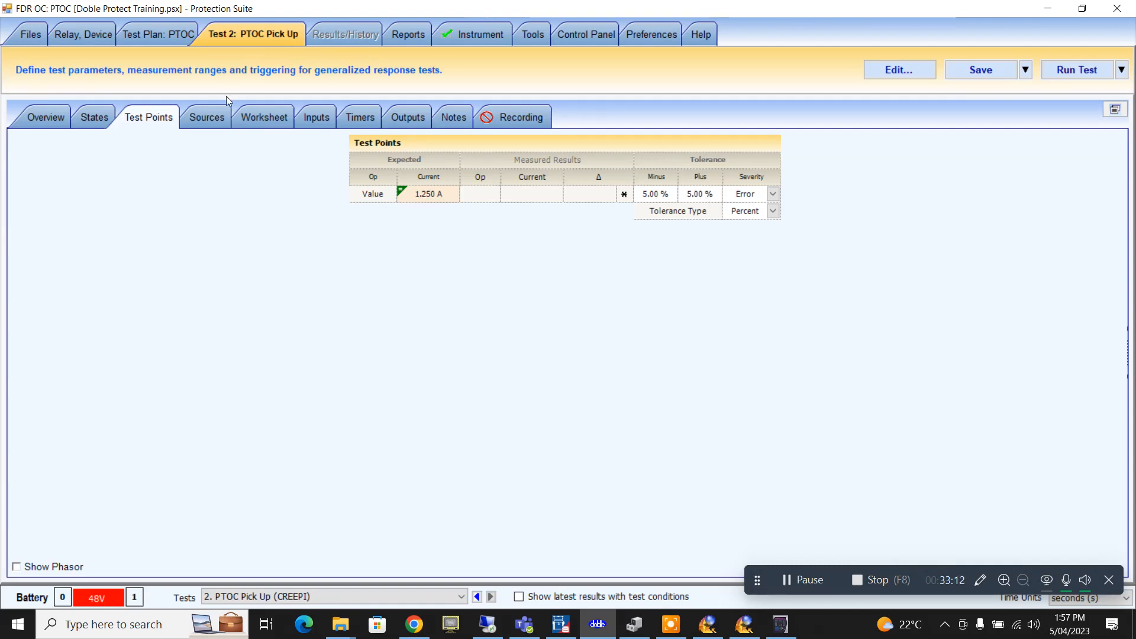
{"action": "left_click", "coordinate": [65, 120]}
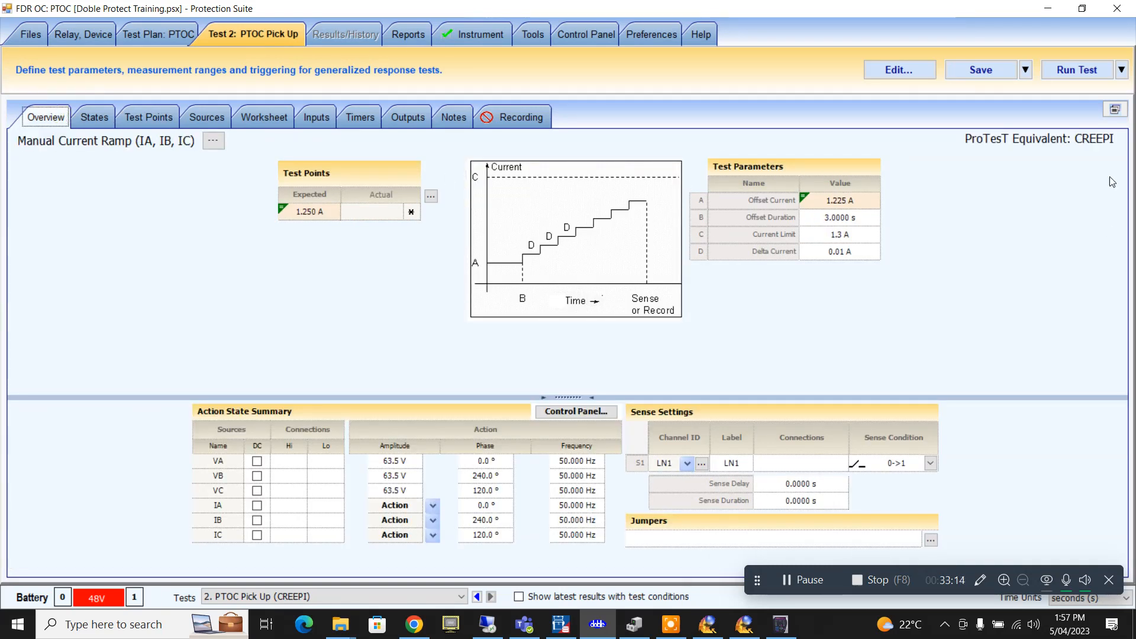
- Trial-run the PTOC Pick Up ramp beside relay metering, nudge the current, then abort it
{"action": "left_click", "coordinate": [1083, 9]}
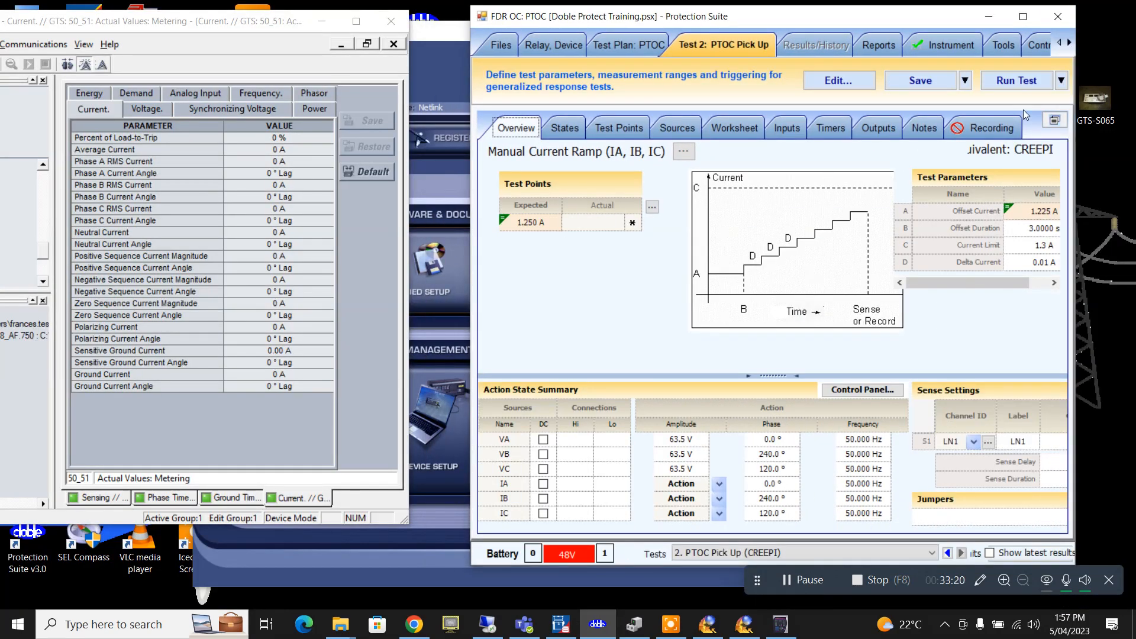
{"action": "left_click", "coordinate": [1019, 79]}
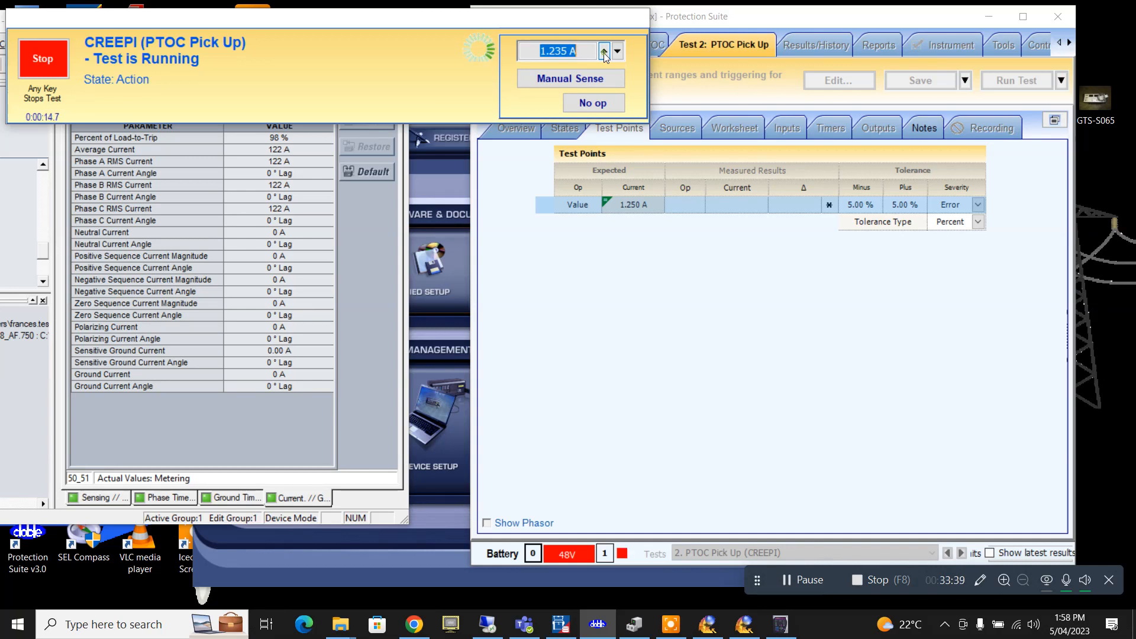
{"action": "left_click", "coordinate": [604, 53]}
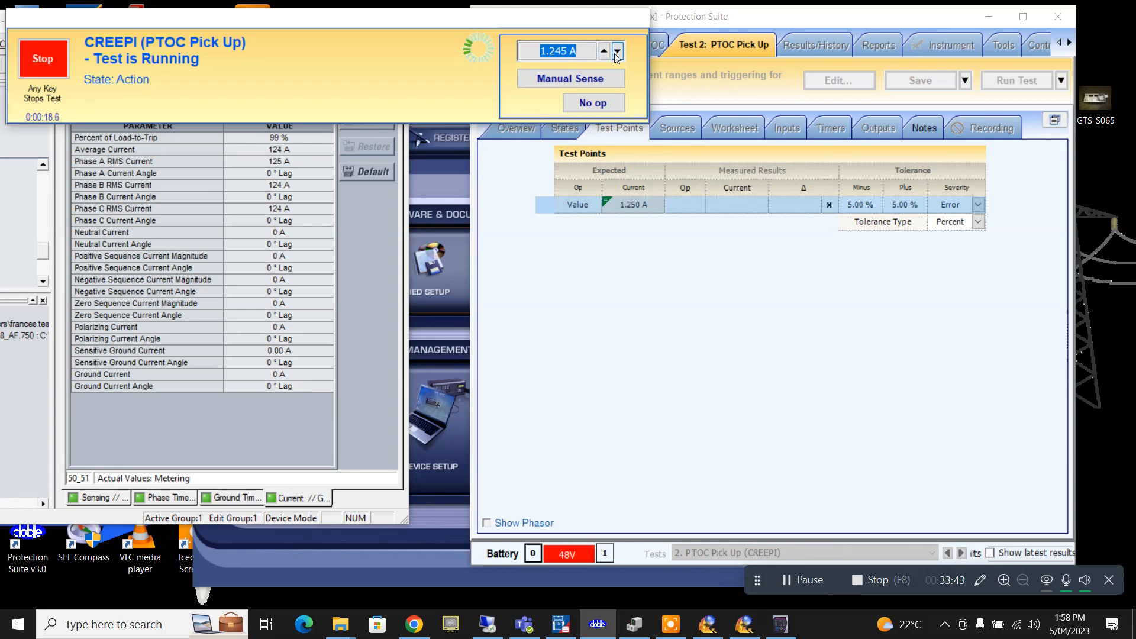
{"action": "left_click", "coordinate": [618, 52]}
{"action": "left_click", "coordinate": [617, 52]}
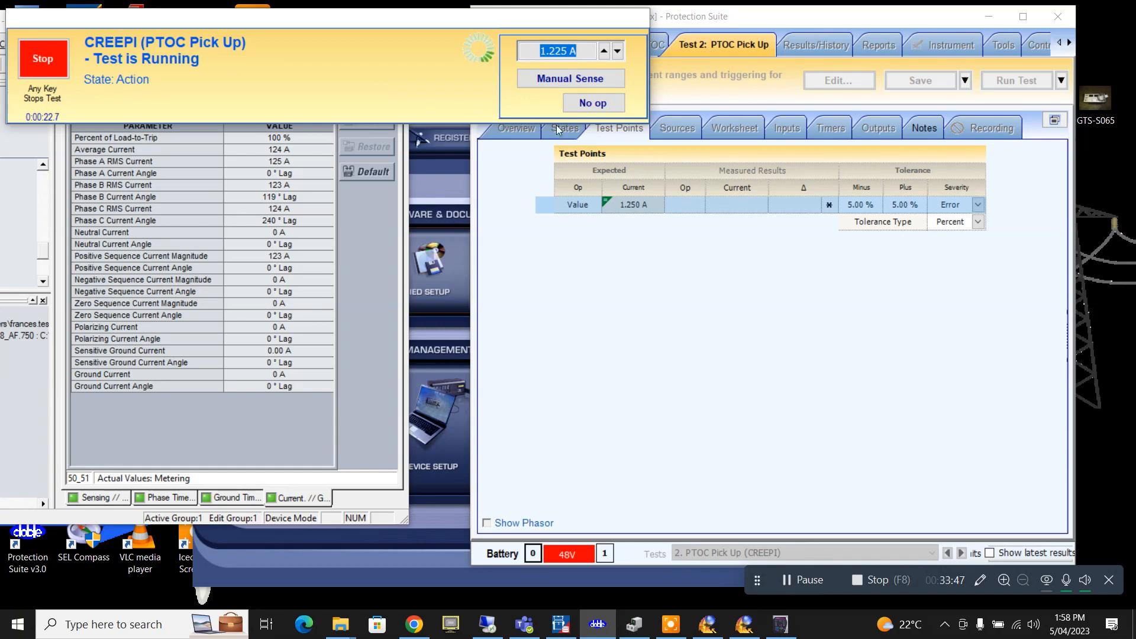
{"action": "left_click", "coordinate": [43, 62]}
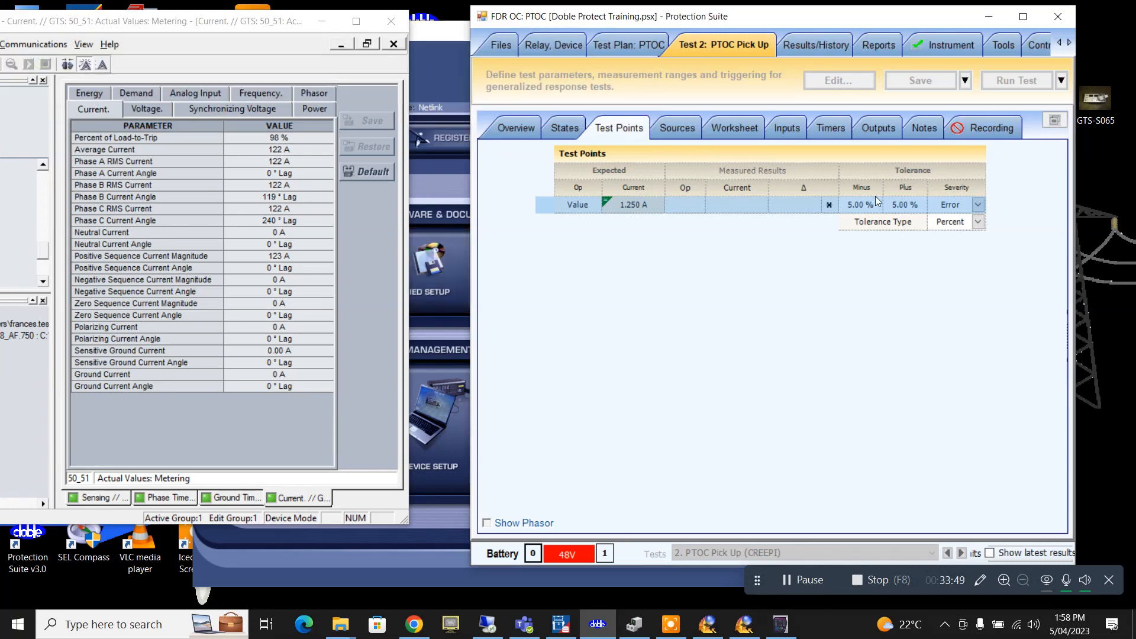
{"action": "left_click", "coordinate": [513, 128]}
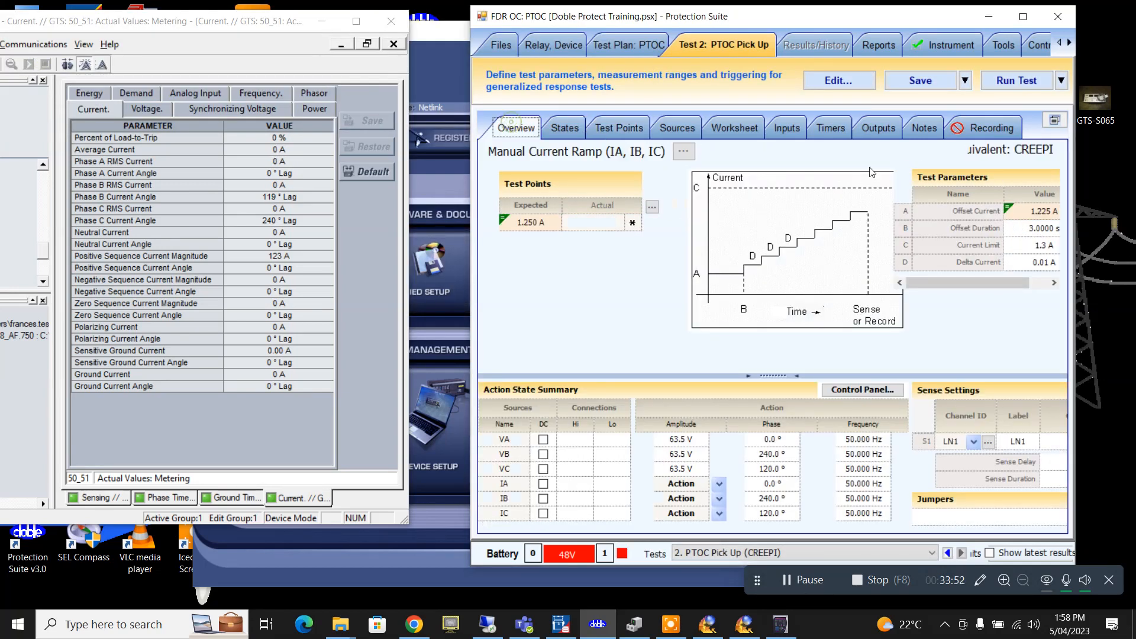
- Set Offset Current to PhTOC*.95 and Delta Current to 0.005 A
{"action": "left_click", "coordinate": [1046, 215]}
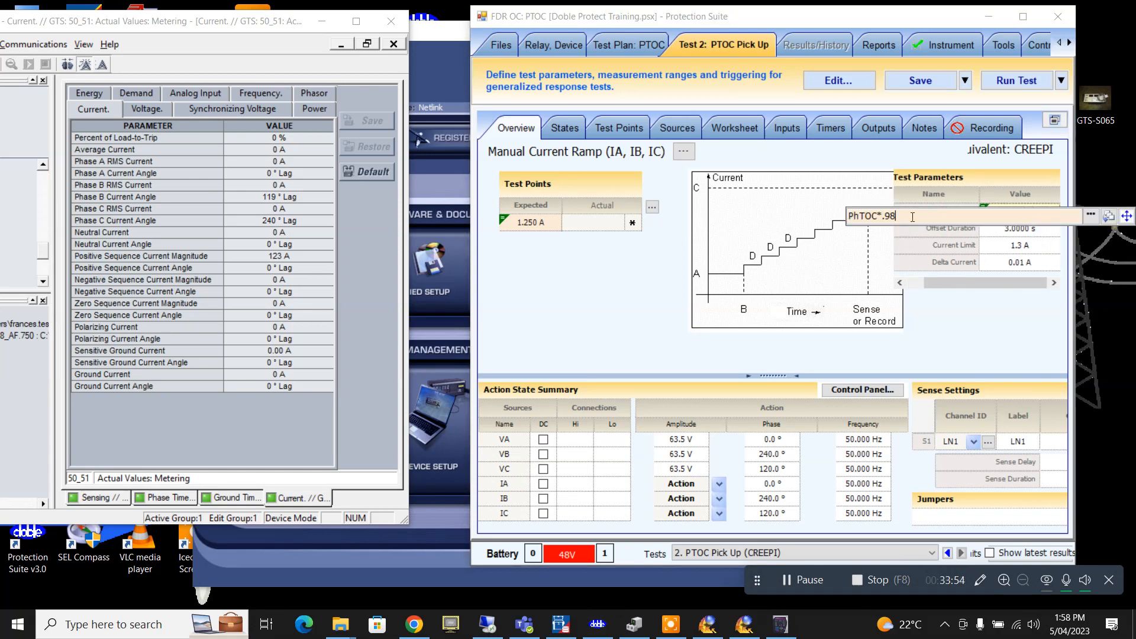
{"action": "type", "text": "5"}
{"action": "key", "text": "Return"}
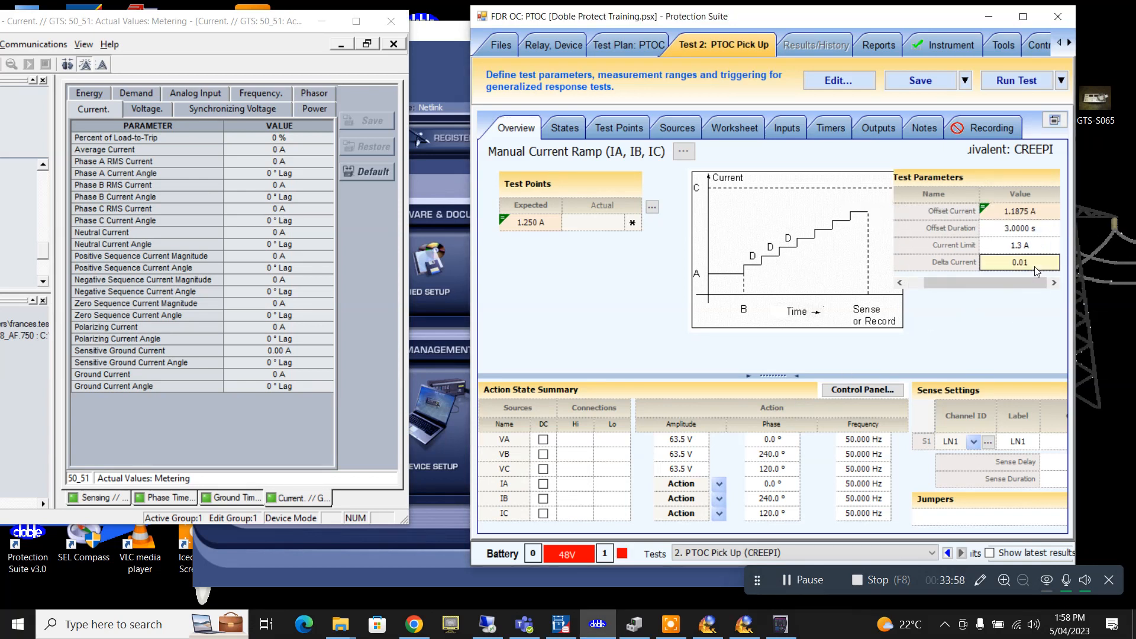
{"action": "left_click", "coordinate": [1034, 264]}
{"action": "key", "text": "BackSpace"}
{"action": "type", "text": "05"}
{"action": "left_click", "coordinate": [1023, 226]}
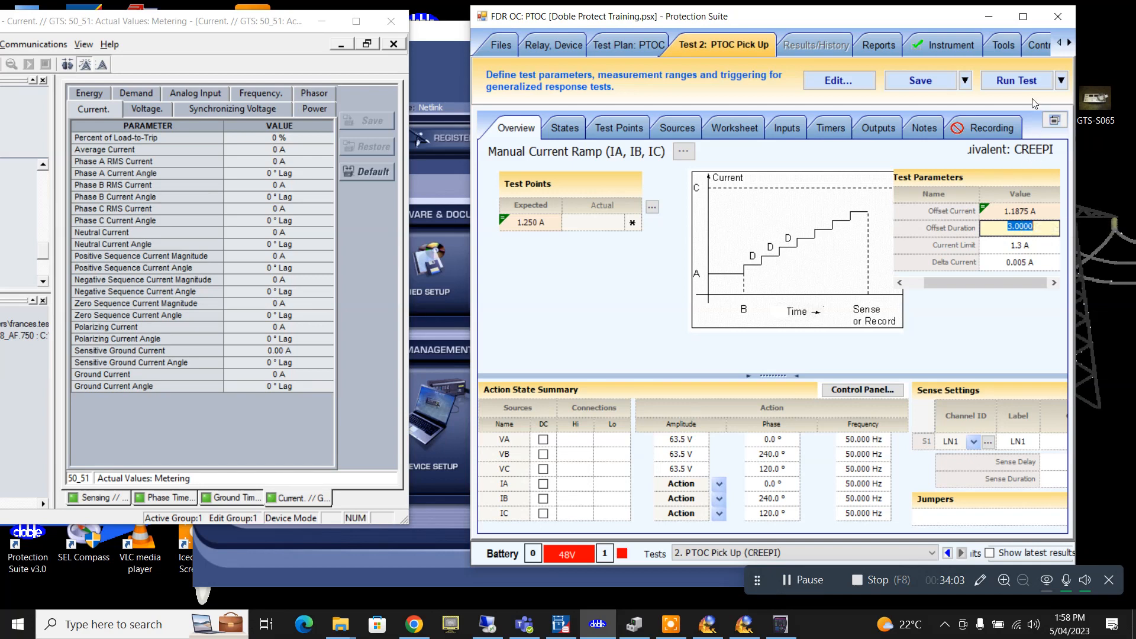
- Run the pick-up ramp, stepping current up and then back down to 1.1875 A
{"action": "left_click", "coordinate": [1014, 84]}
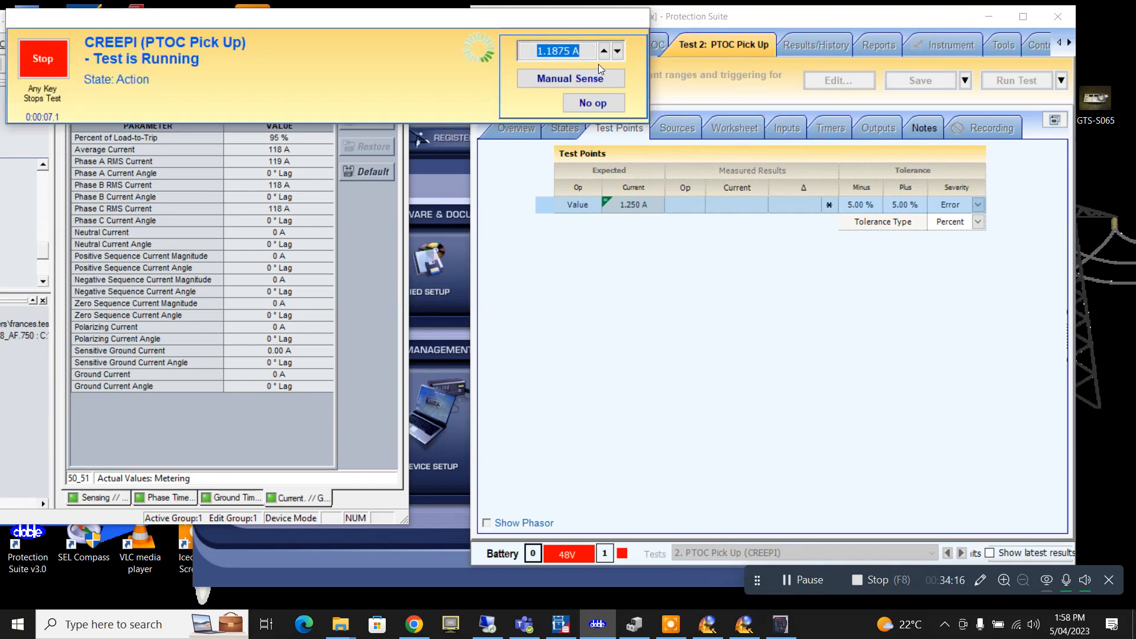
{"action": "left_click", "coordinate": [604, 51]}
{"action": "left_click", "coordinate": [604, 51]}
{"action": "left_click", "coordinate": [604, 51]}
{"action": "left_click", "coordinate": [604, 51]}
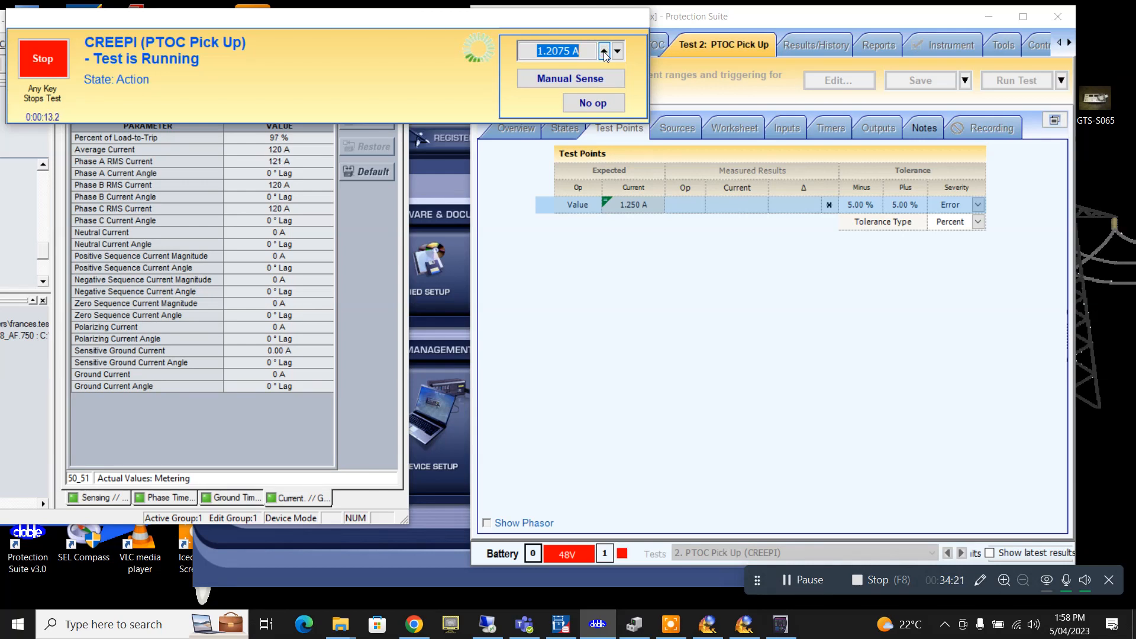
{"action": "left_click", "coordinate": [604, 50]}
{"action": "left_click", "coordinate": [604, 51]}
{"action": "left_click", "coordinate": [604, 51]}
{"action": "left_click", "coordinate": [604, 51]}
{"action": "left_click", "coordinate": [604, 51]}
{"action": "left_click", "coordinate": [604, 51]}
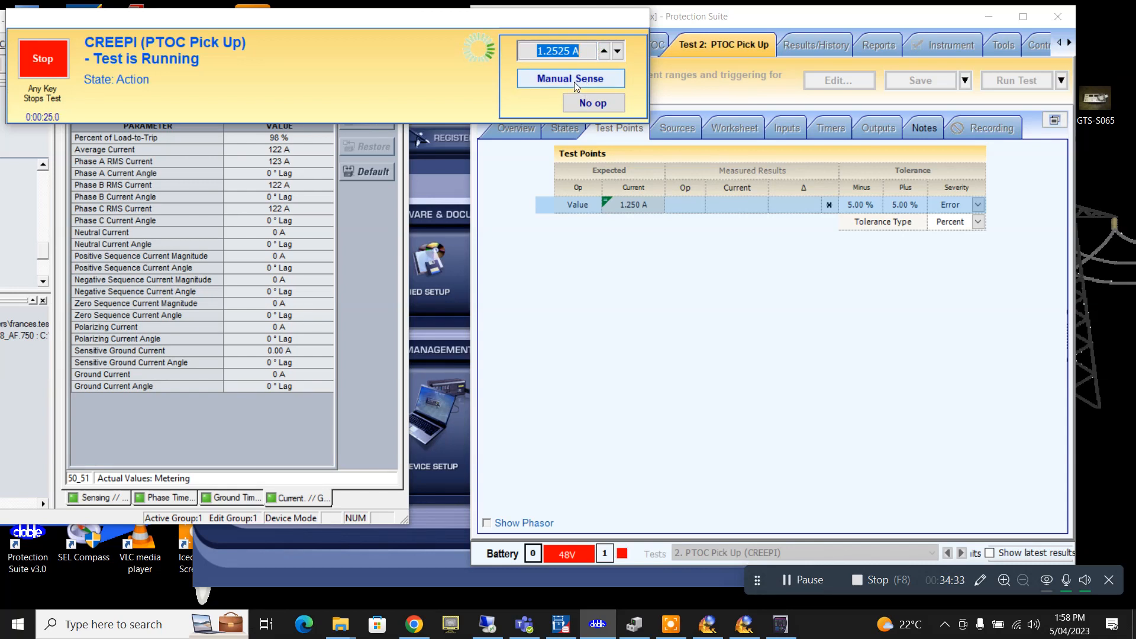
{"action": "left_click", "coordinate": [617, 52]}
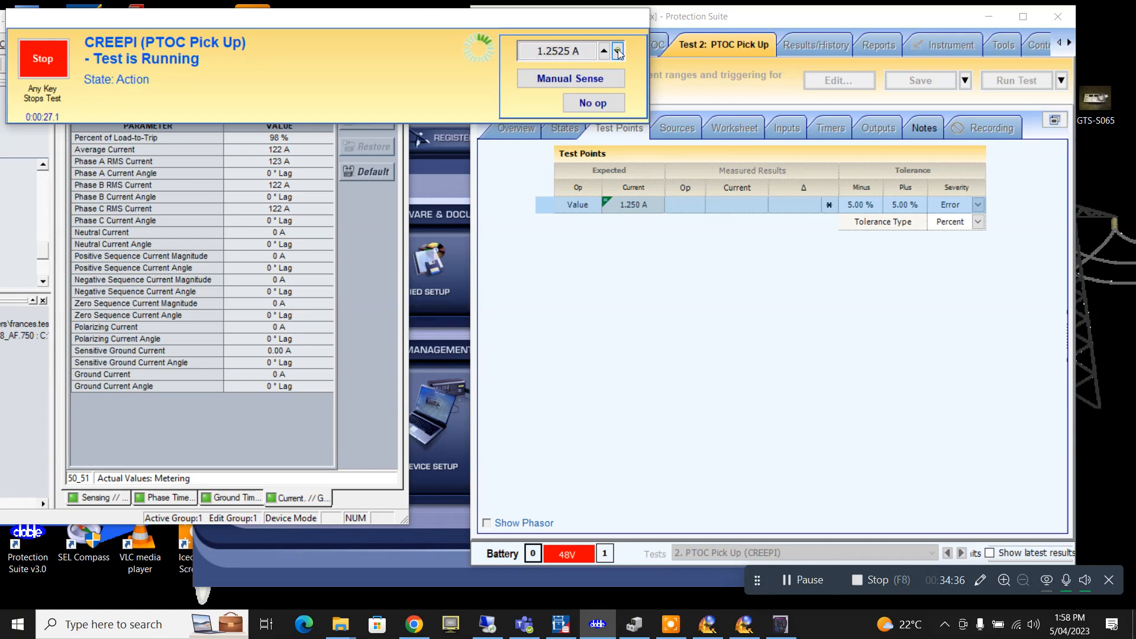
{"action": "left_click", "coordinate": [618, 51]}
{"action": "left_click", "coordinate": [617, 51]}
{"action": "left_click", "coordinate": [617, 52]}
{"action": "left_click", "coordinate": [617, 52]}
{"action": "left_click", "coordinate": [617, 51]}
{"action": "left_click", "coordinate": [617, 51]}
{"action": "left_click", "coordinate": [617, 51]}
{"action": "left_click", "coordinate": [617, 52]}
{"action": "left_click", "coordinate": [617, 51]}
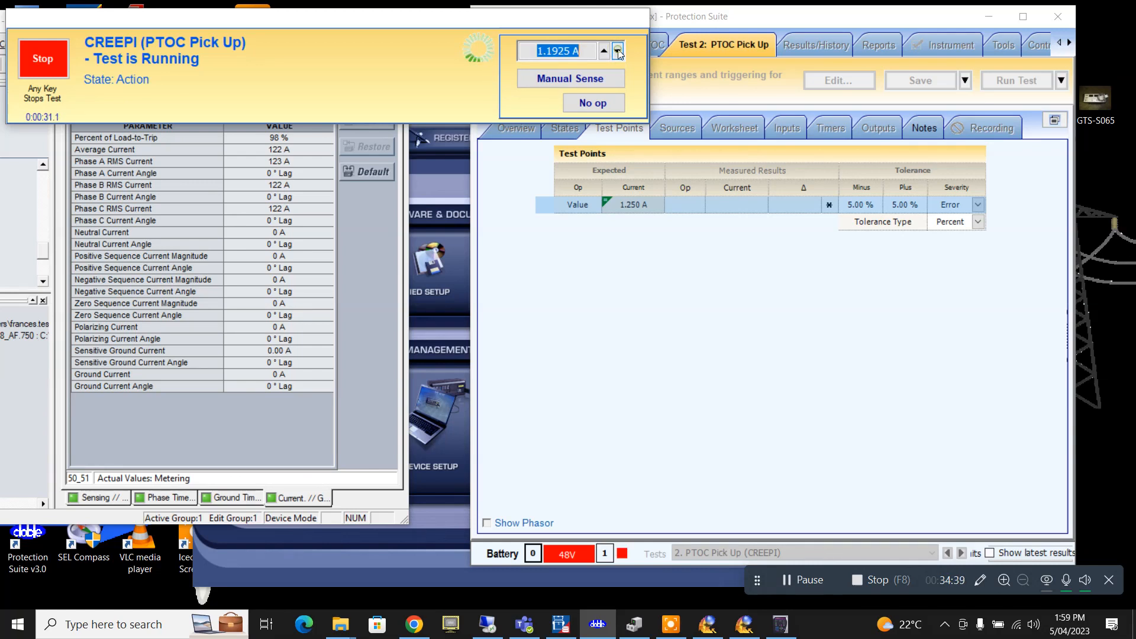
{"action": "left_click", "coordinate": [617, 52]}
- Raise the current to 1.2275 A and record the relay pick-up with Manual Sense
{"action": "left_click", "coordinate": [604, 51]}
{"action": "left_click", "coordinate": [604, 51]}
{"action": "left_click", "coordinate": [604, 52]}
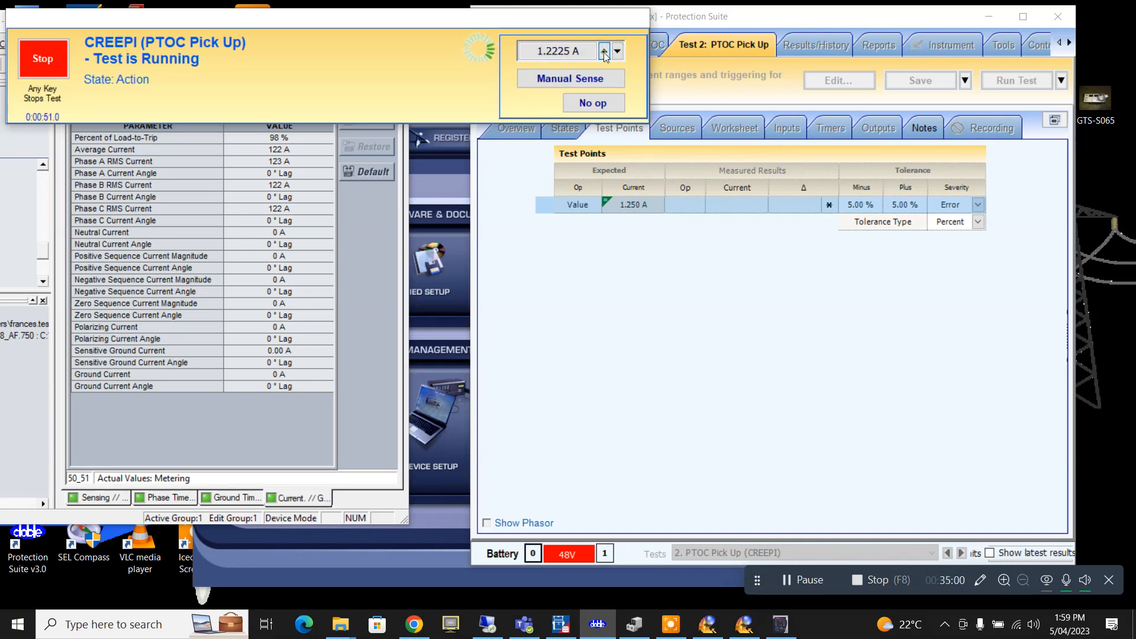
{"action": "left_click", "coordinate": [604, 51]}
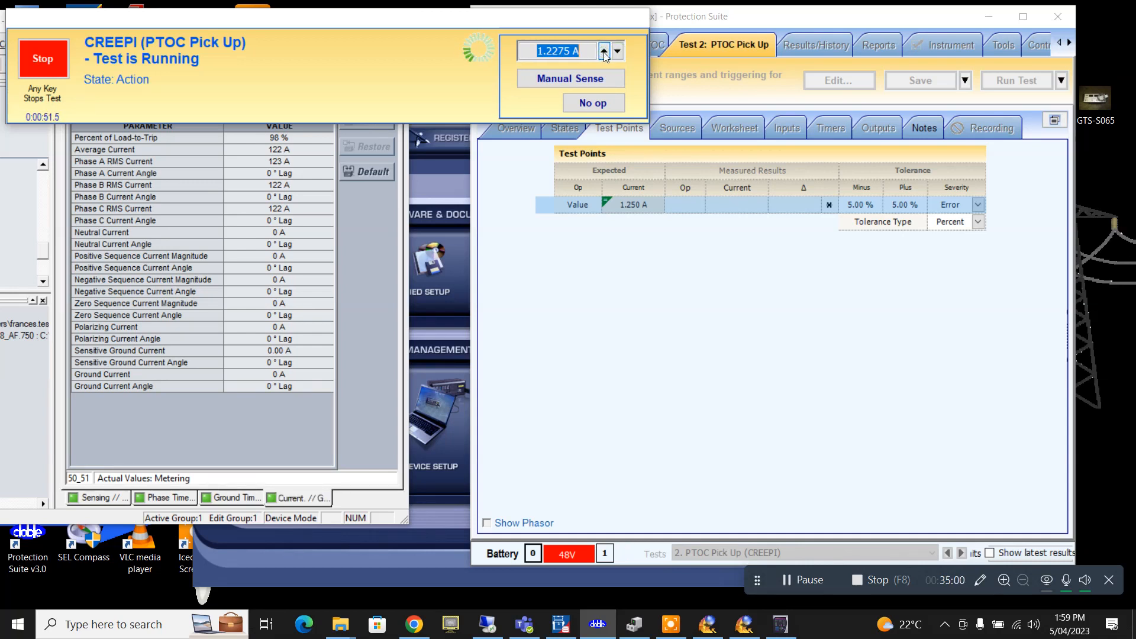
{"action": "left_click", "coordinate": [565, 80]}
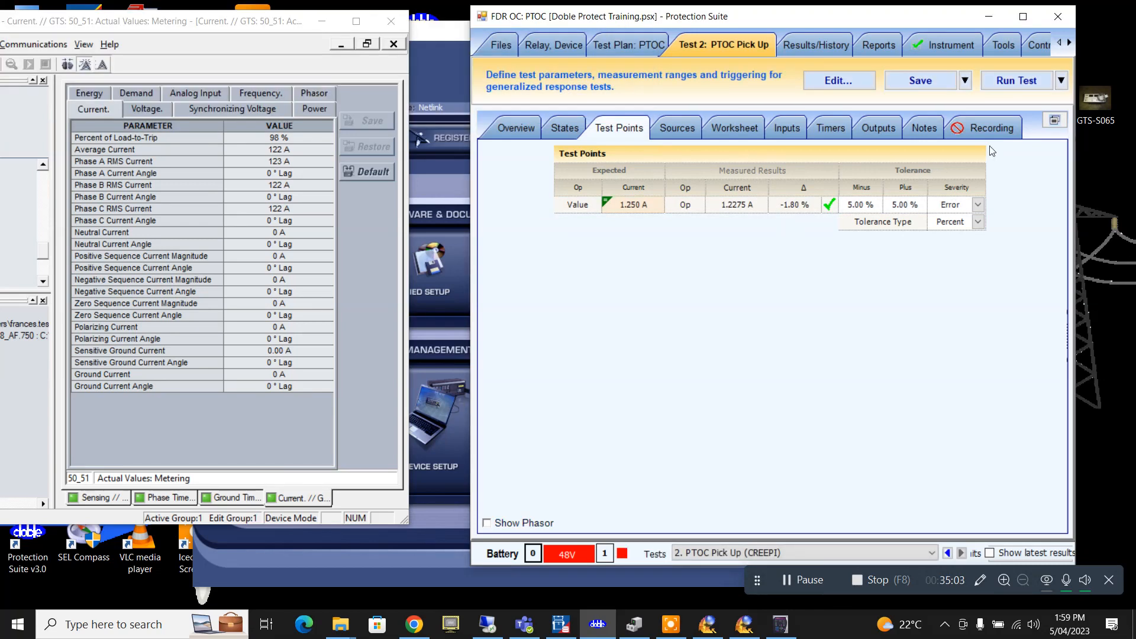
- Maximise the test window, save the pick-up result, and return to the PTOC test plan
{"action": "left_click", "coordinate": [1022, 16]}
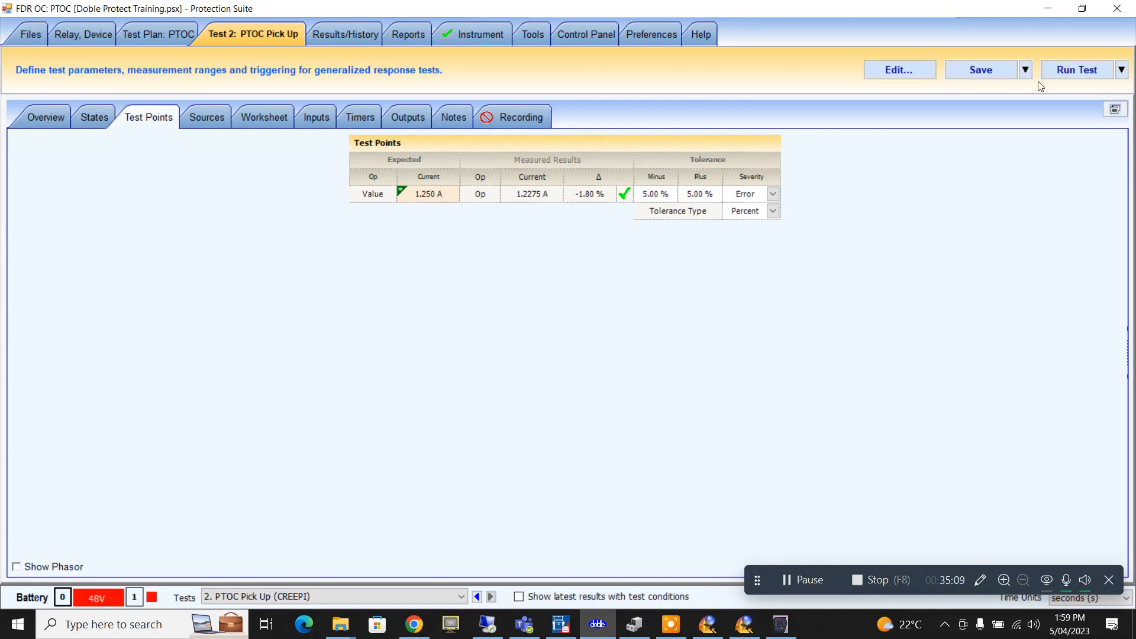
{"action": "left_click", "coordinate": [980, 70]}
{"action": "left_click", "coordinate": [166, 35]}
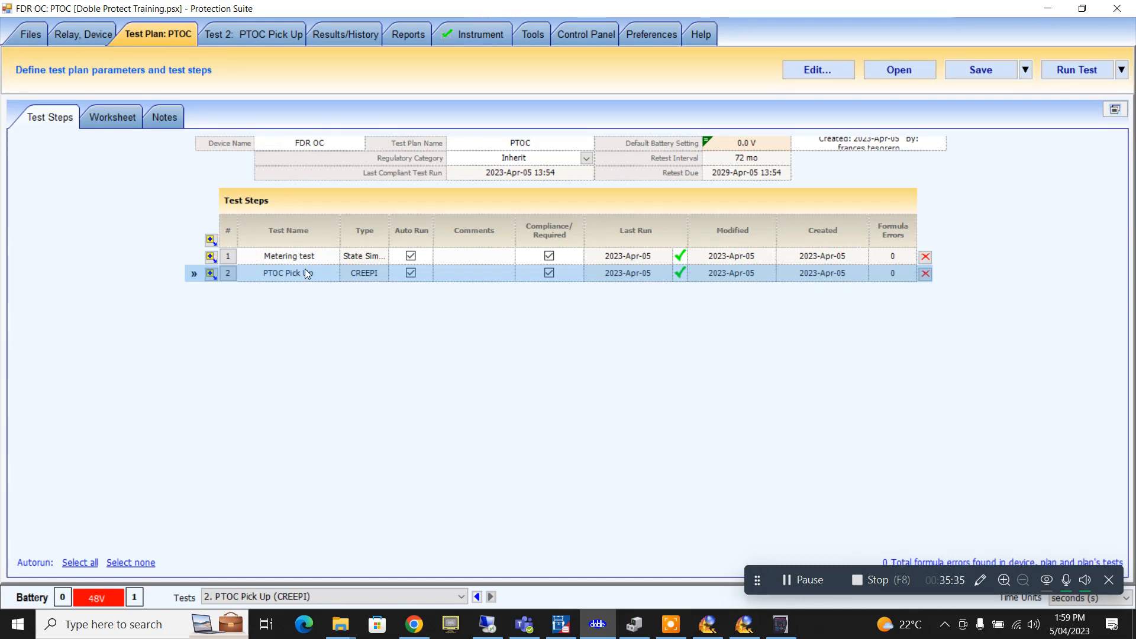
- Insert a Protest Macro TOCPLT test after PTOC Pick Up as step 3
{"action": "left_click", "coordinate": [211, 274]}
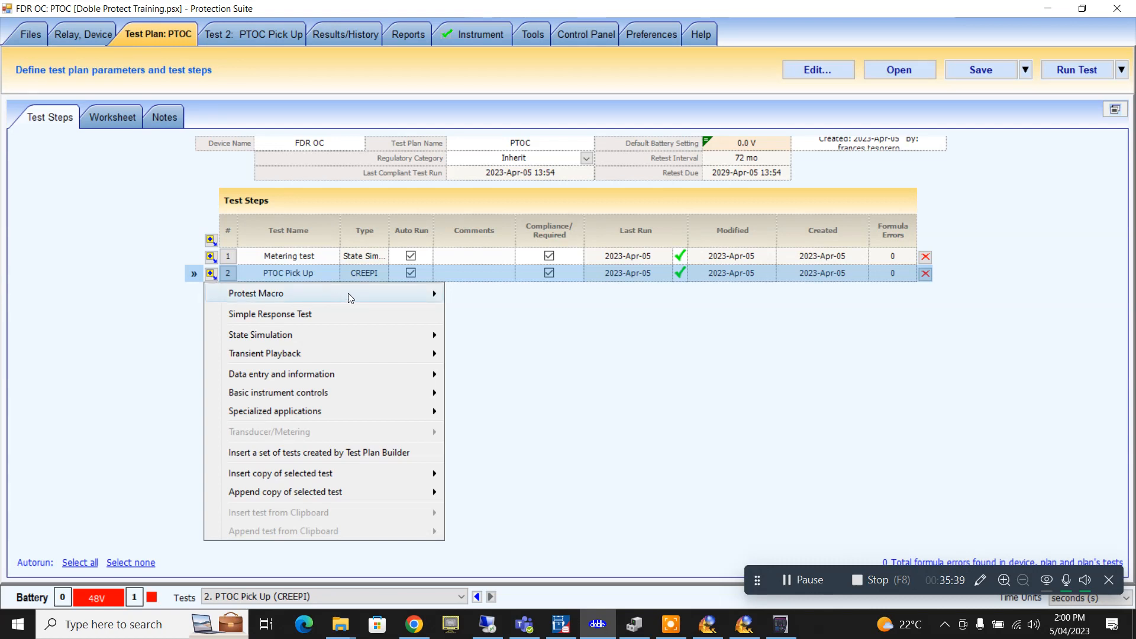
{"action": "mouse_move", "coordinate": [367, 292]}
{"action": "mouse_move", "coordinate": [498, 598]}
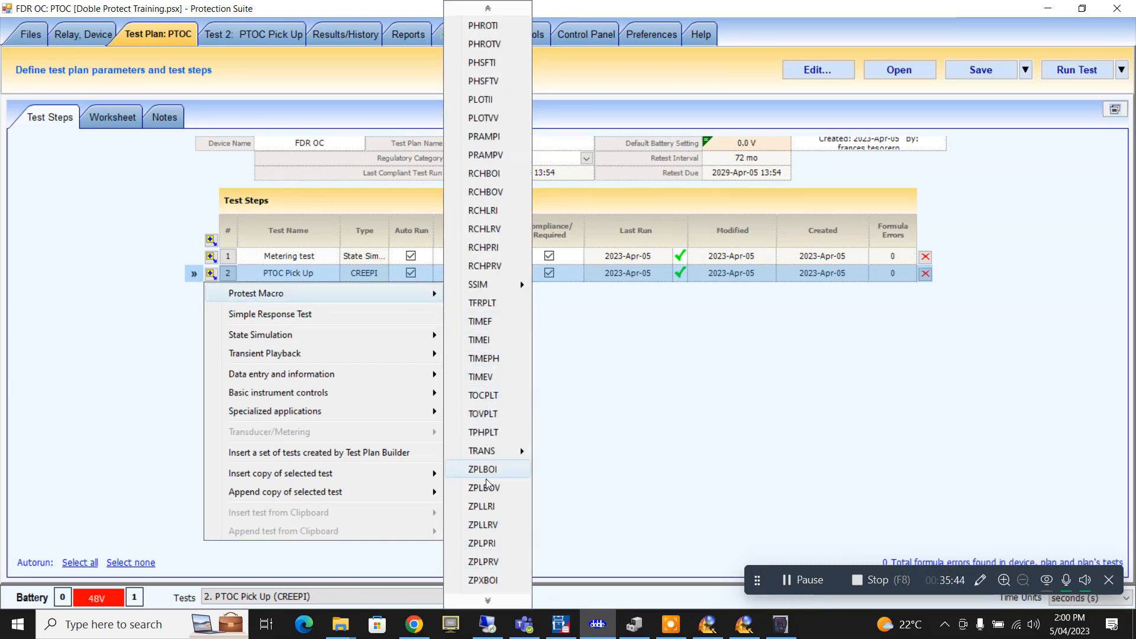
{"action": "mouse_move", "coordinate": [490, 435]}
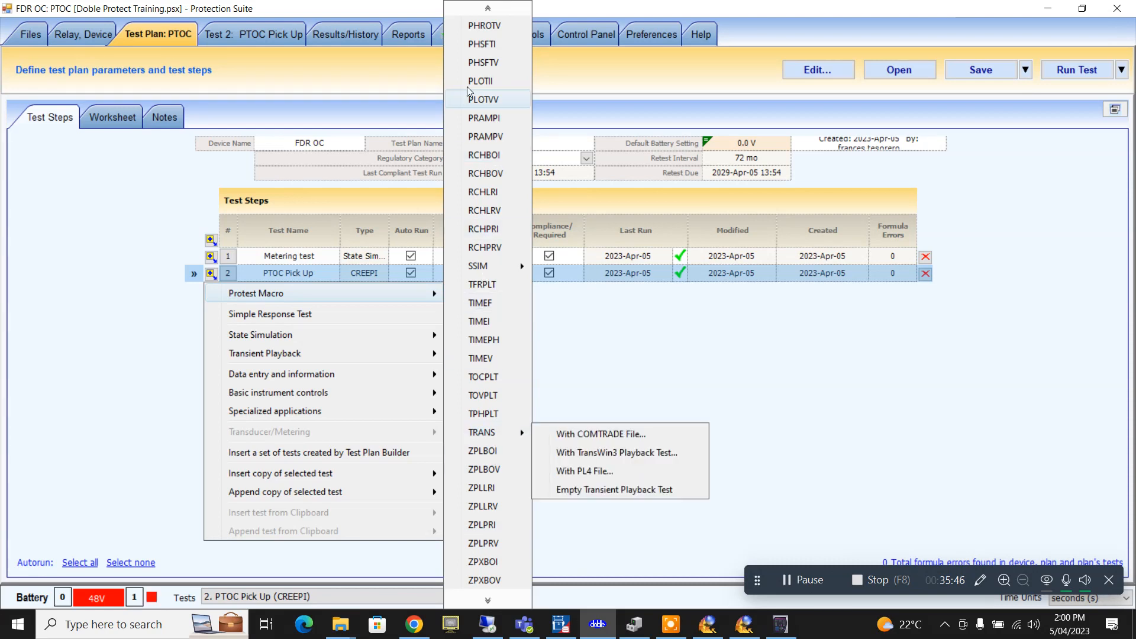
{"action": "mouse_move", "coordinate": [487, 8]}
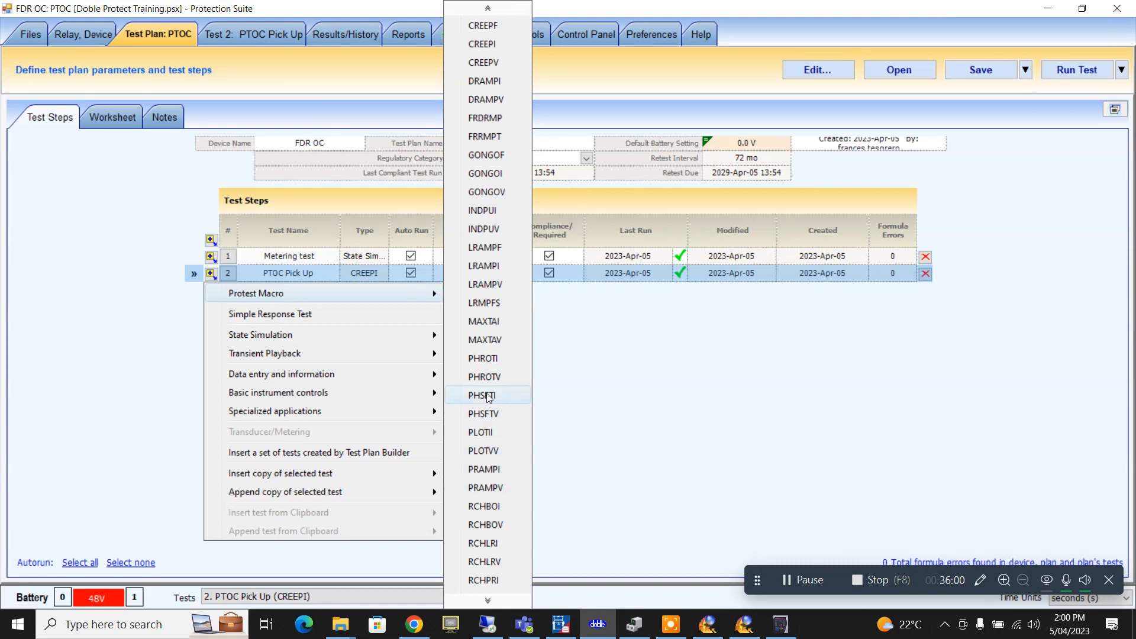
{"action": "scroll", "coordinate": [490, 391], "scroll_direction": "down", "scroll_amount": 7}
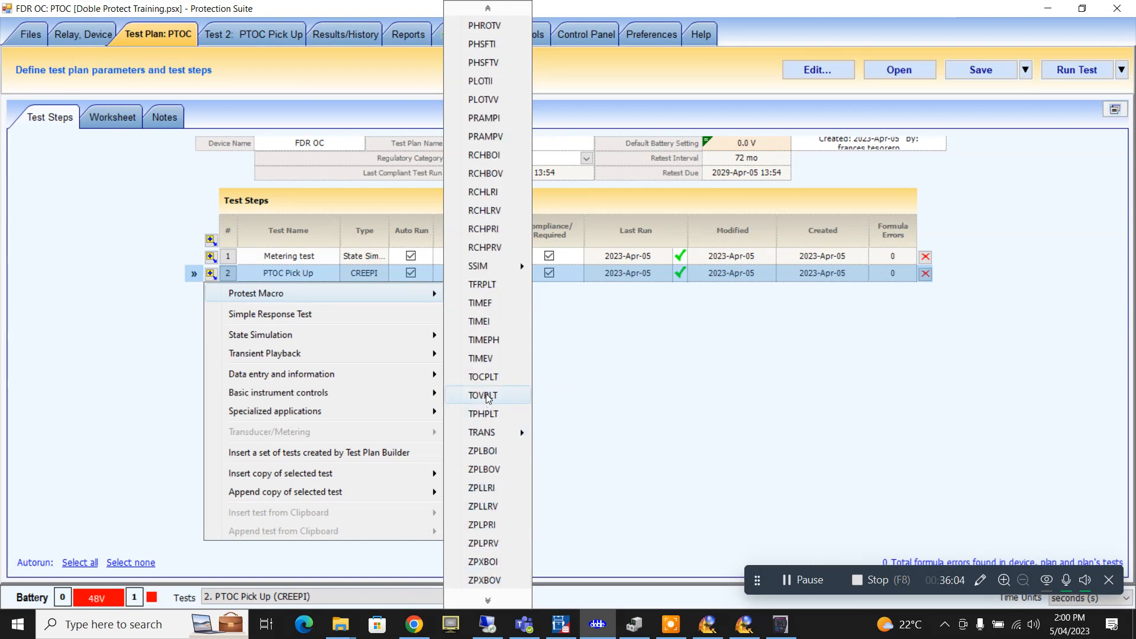
{"action": "left_click", "coordinate": [486, 379]}
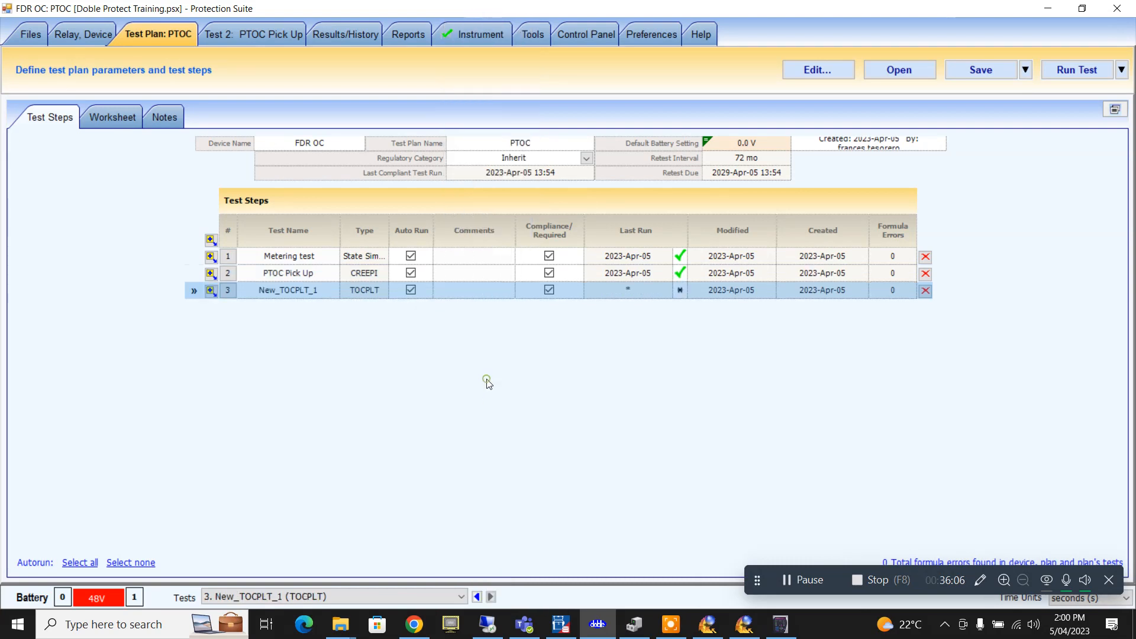
- Rename the new New_TOCPLT_1 test step to I>
{"action": "left_click", "coordinate": [317, 297]}
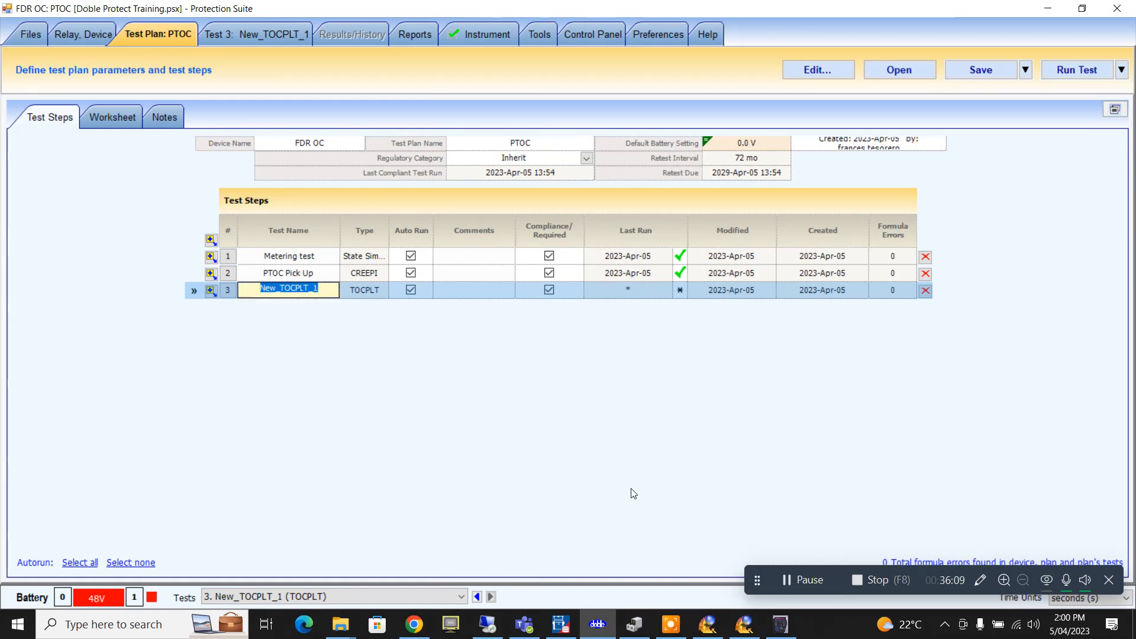
{"action": "type", "text": "I>"}
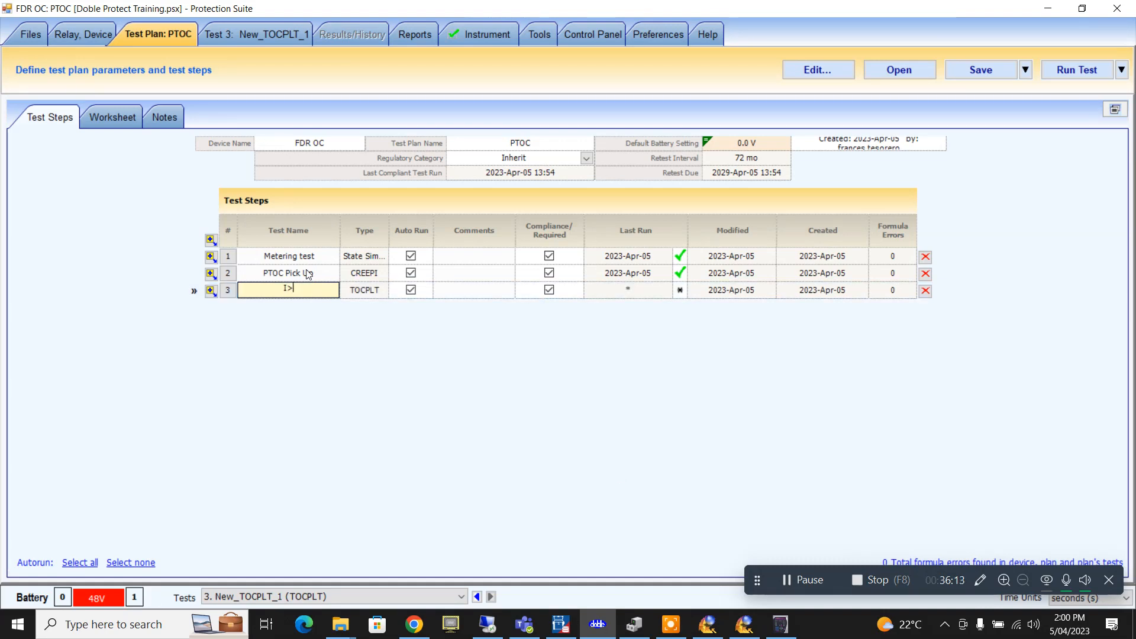
{"action": "left_click", "coordinate": [305, 273]}
{"action": "left_click", "coordinate": [296, 290]}
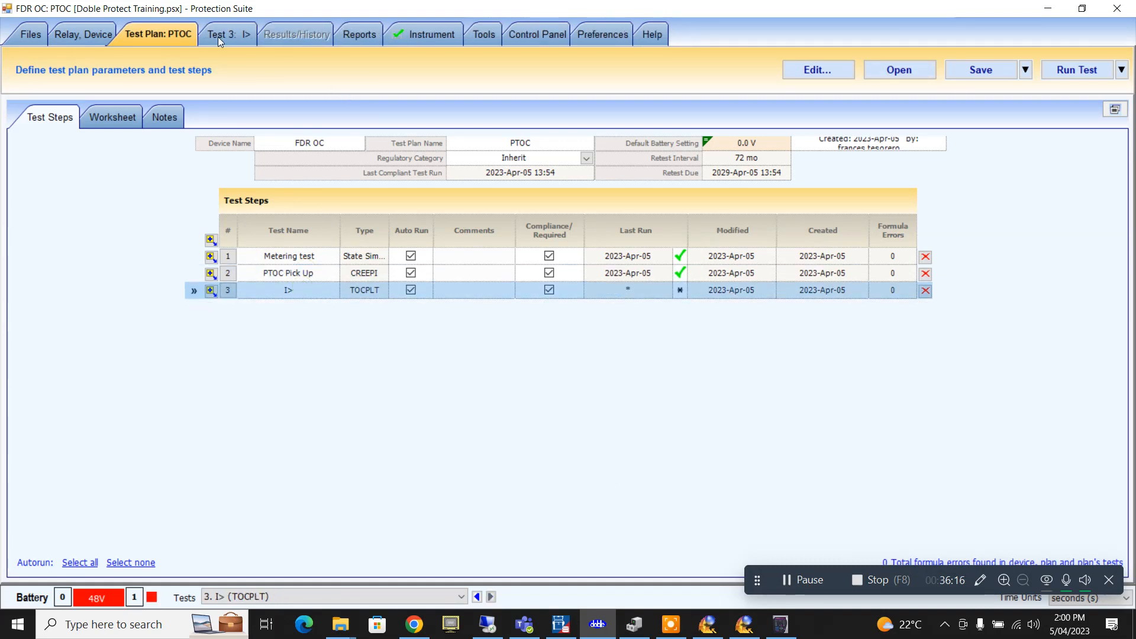
- Open the I> test's Test Points table and add three test points
{"action": "left_click", "coordinate": [218, 37]}
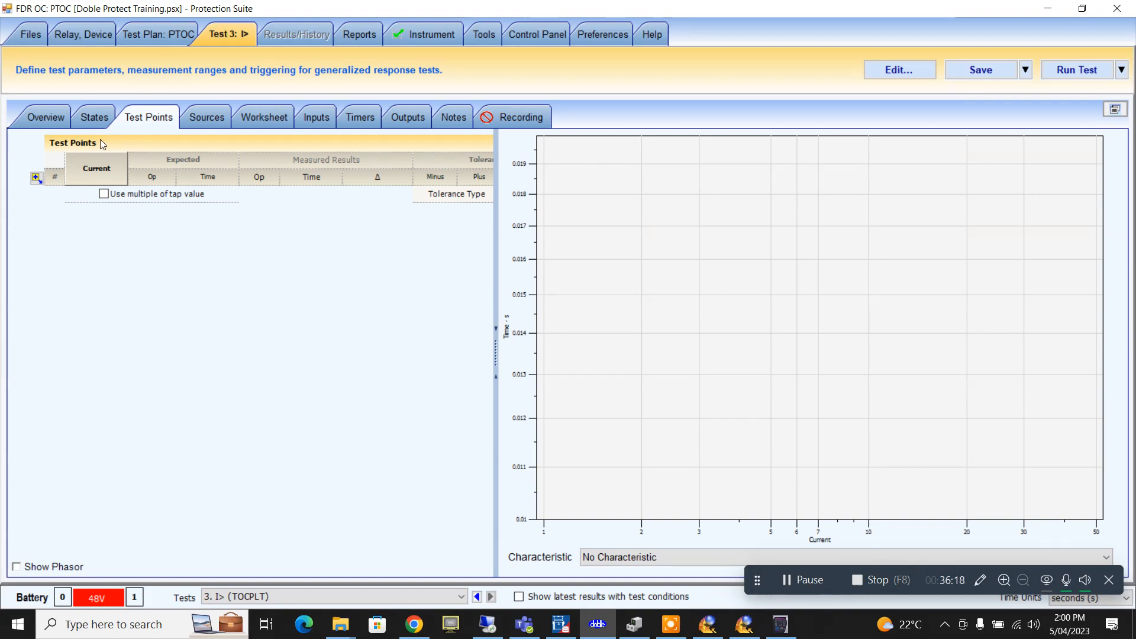
{"action": "left_click", "coordinate": [52, 119]}
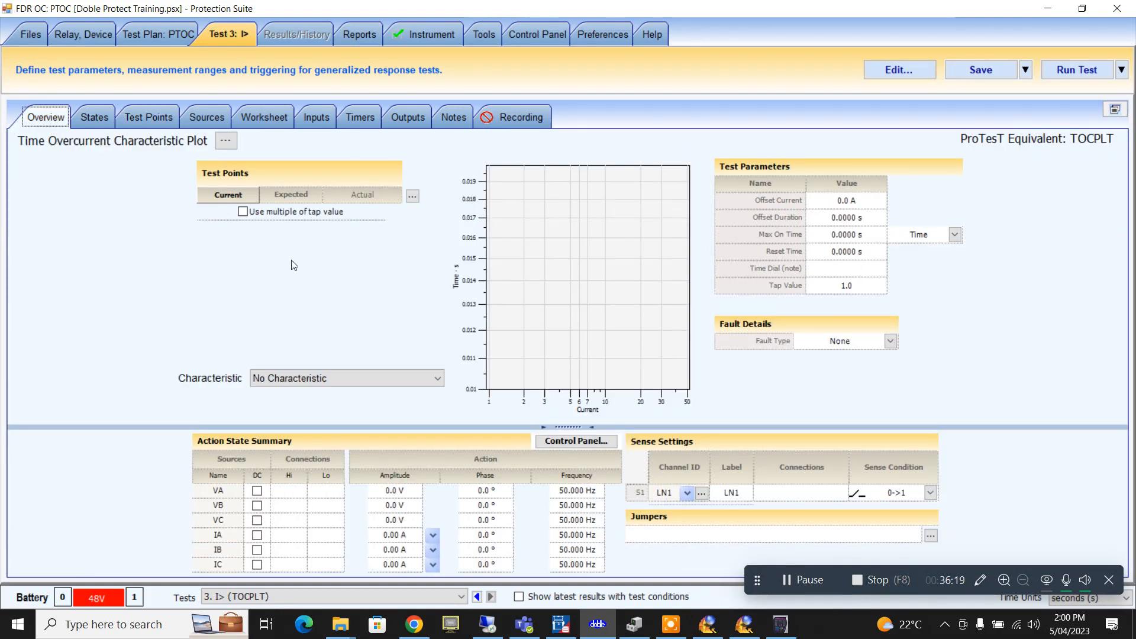
{"action": "left_click", "coordinate": [412, 197]}
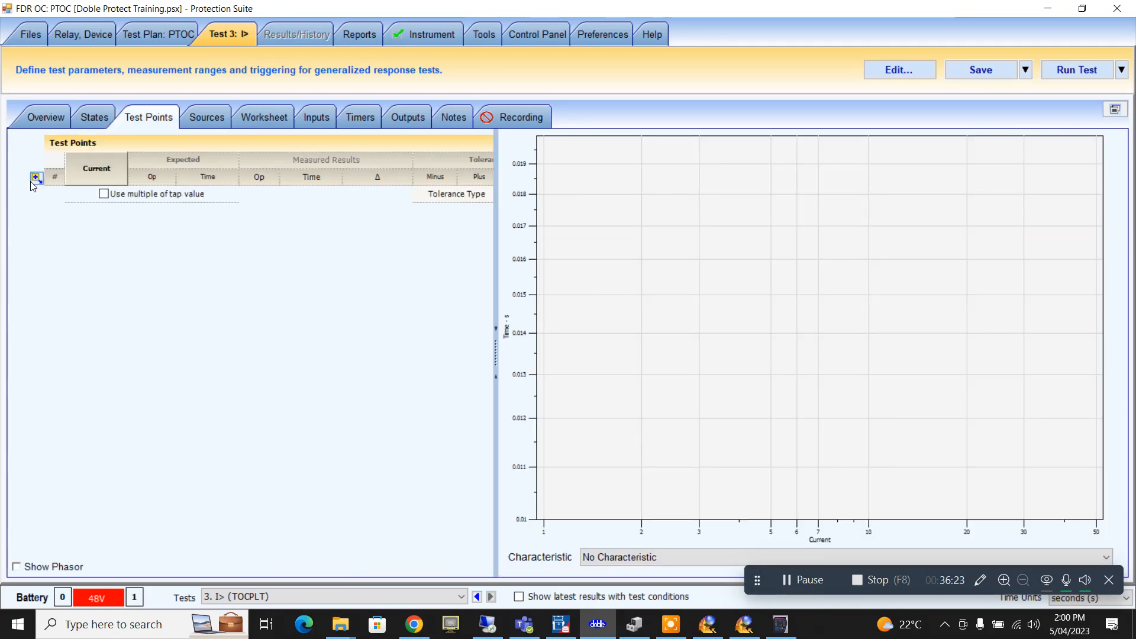
{"action": "left_click", "coordinate": [35, 178]}
{"action": "left_click", "coordinate": [35, 178]}
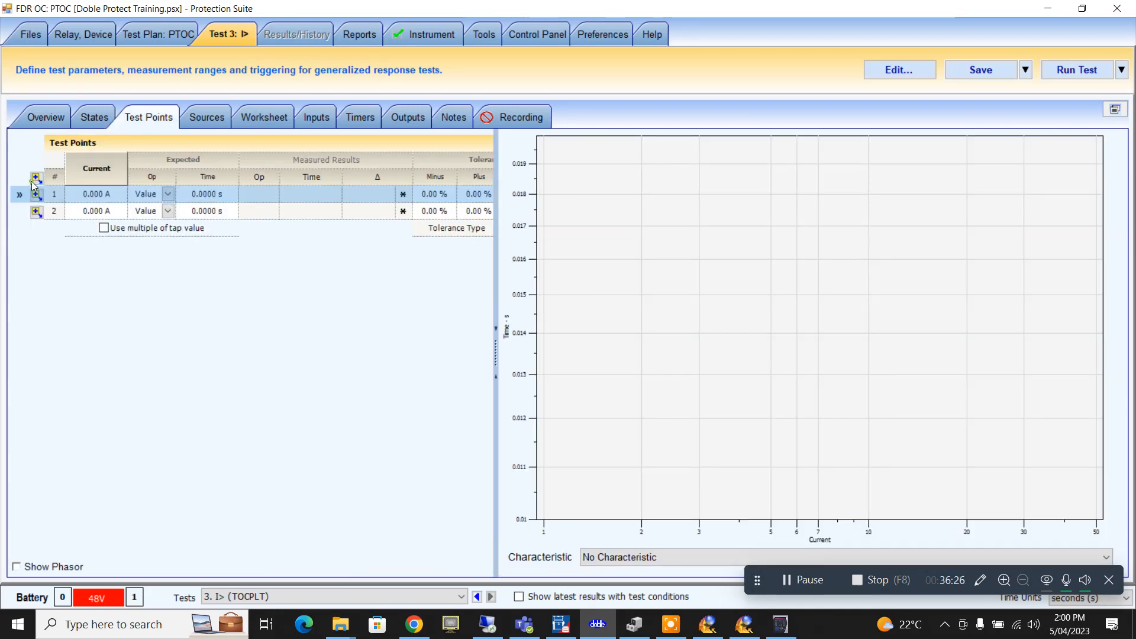
{"action": "left_click", "coordinate": [35, 178]}
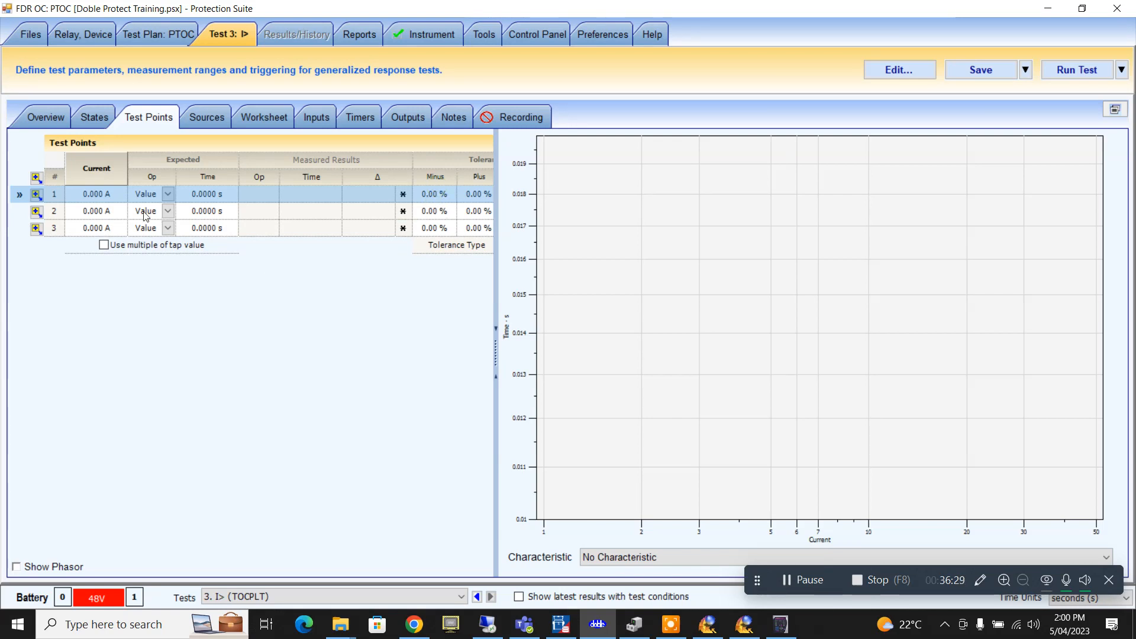
- Set test point 1's current to the formula PhTOC*2 (2.500 A)
{"action": "double_click", "coordinate": [111, 196]}
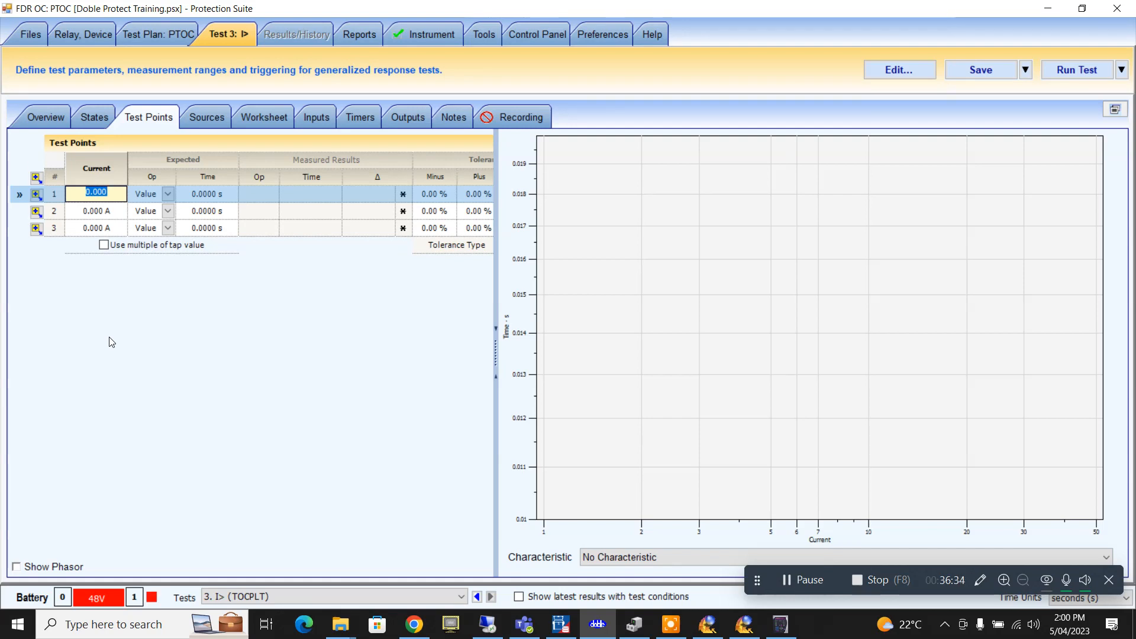
{"action": "key", "text": "equal"}
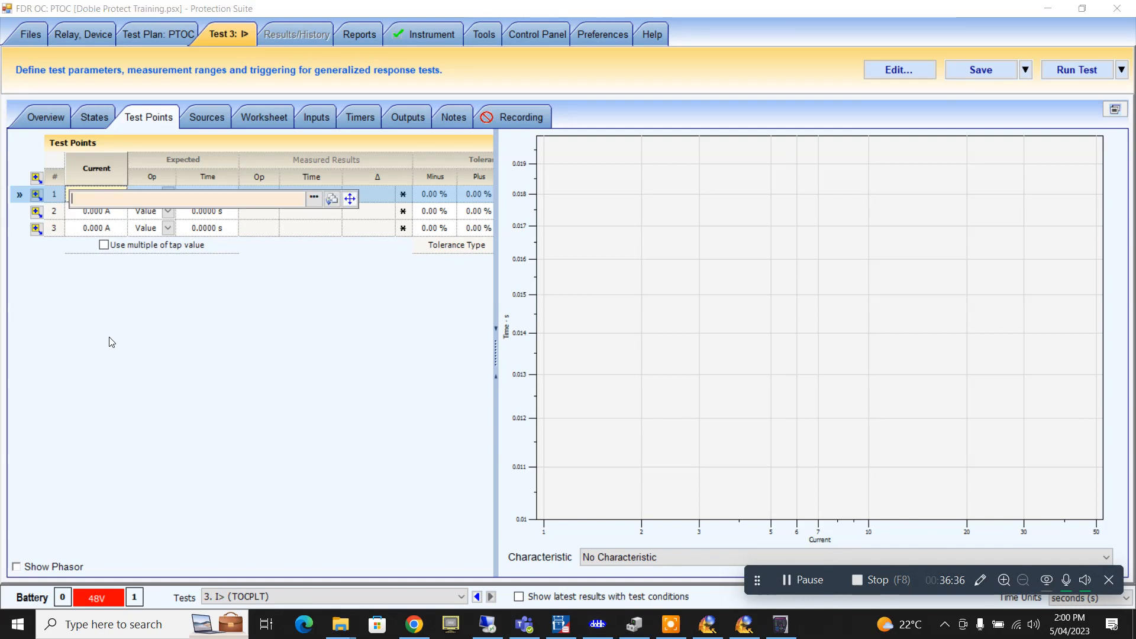
{"action": "left_click", "coordinate": [310, 199]}
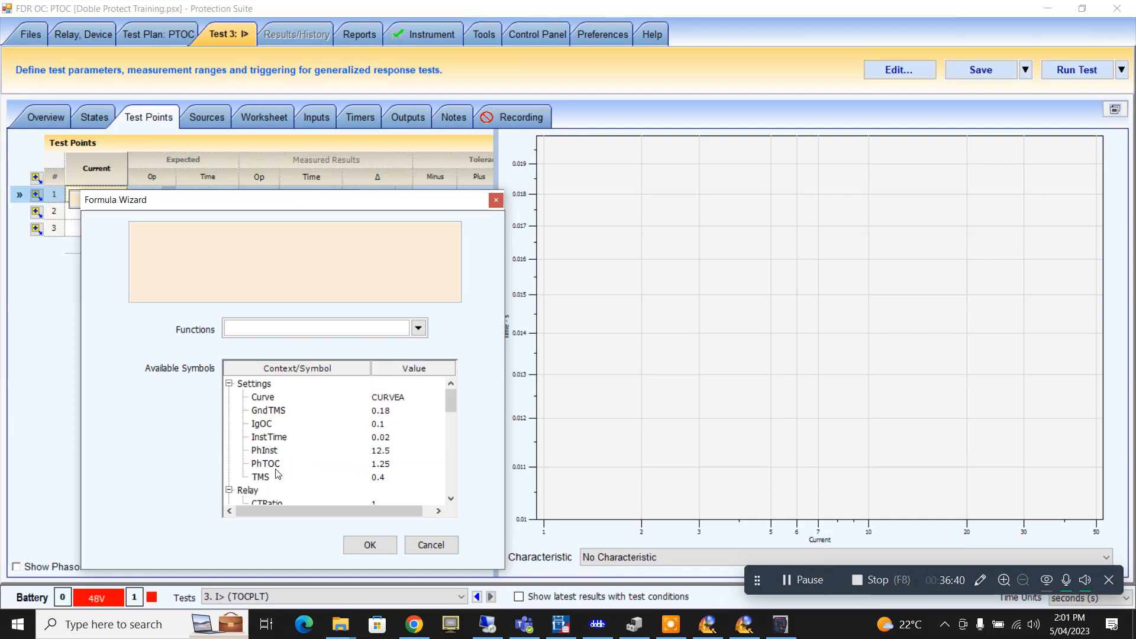
{"action": "double_click", "coordinate": [266, 464]}
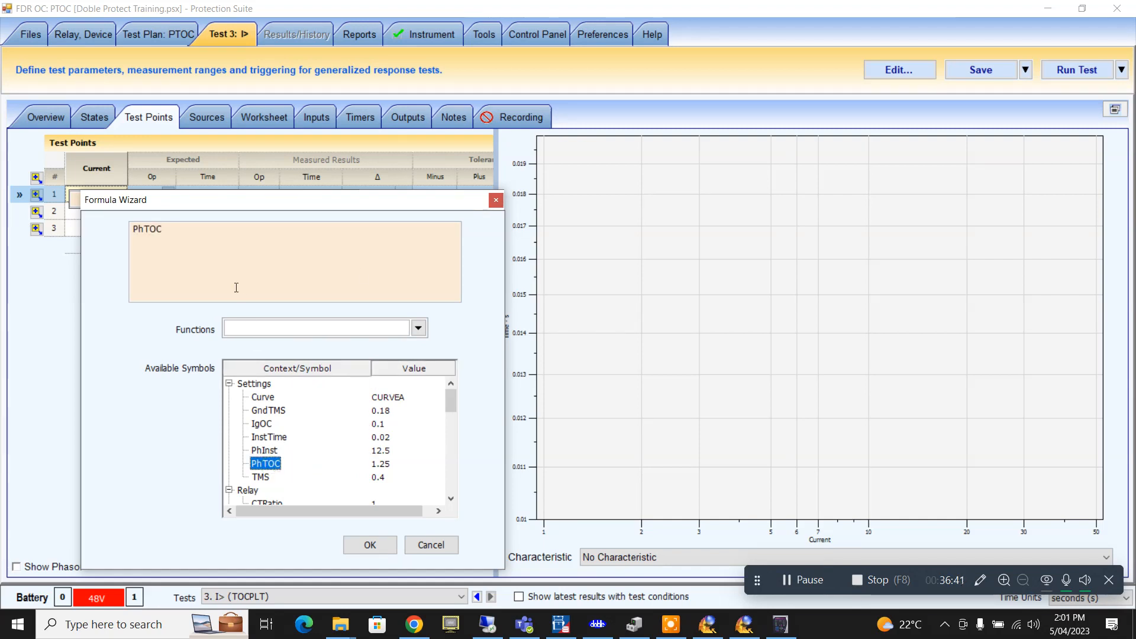
{"action": "left_click", "coordinate": [203, 235]}
{"action": "type", "text": "*2"}
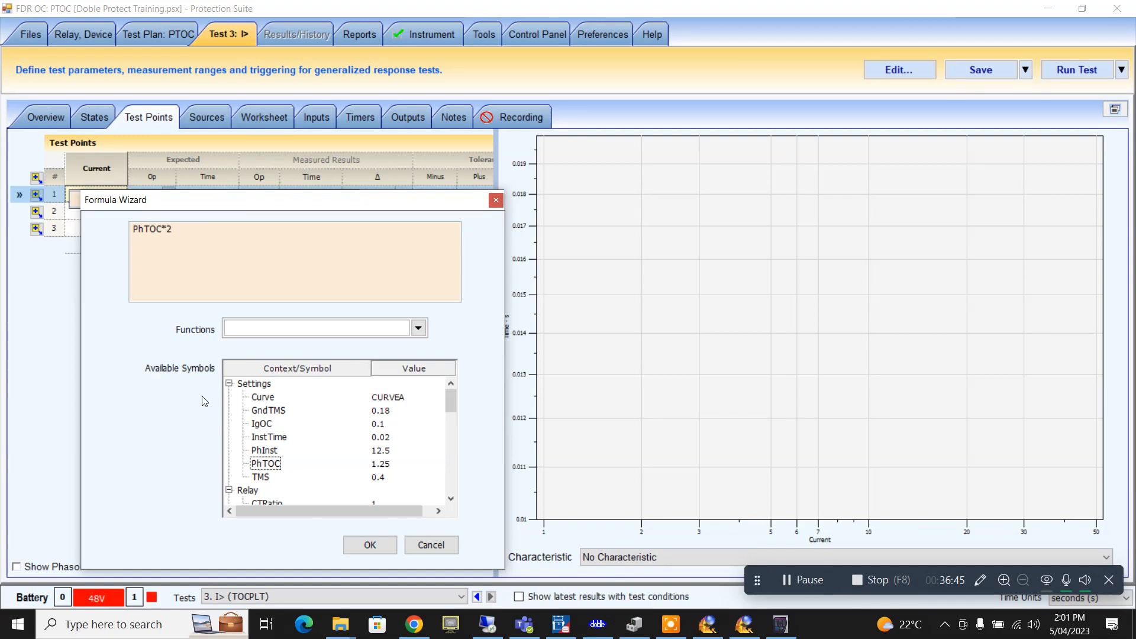
{"action": "left_click", "coordinate": [372, 545]}
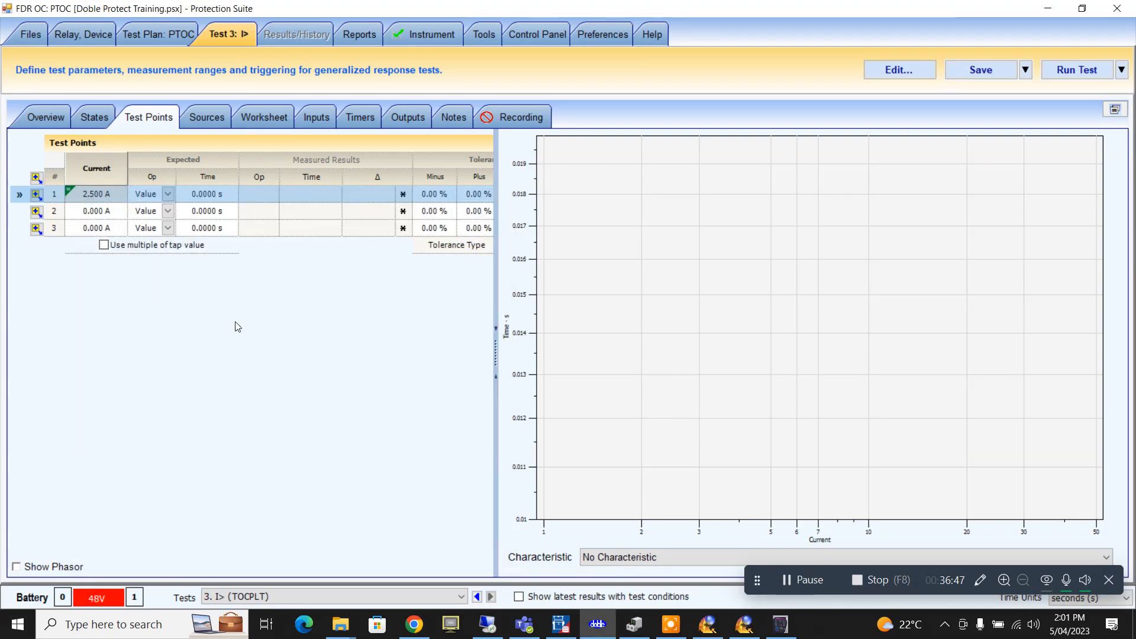
- Set test point 2's current to the formula PhTOC*4 (5.000 A)
{"action": "left_click", "coordinate": [104, 215]}
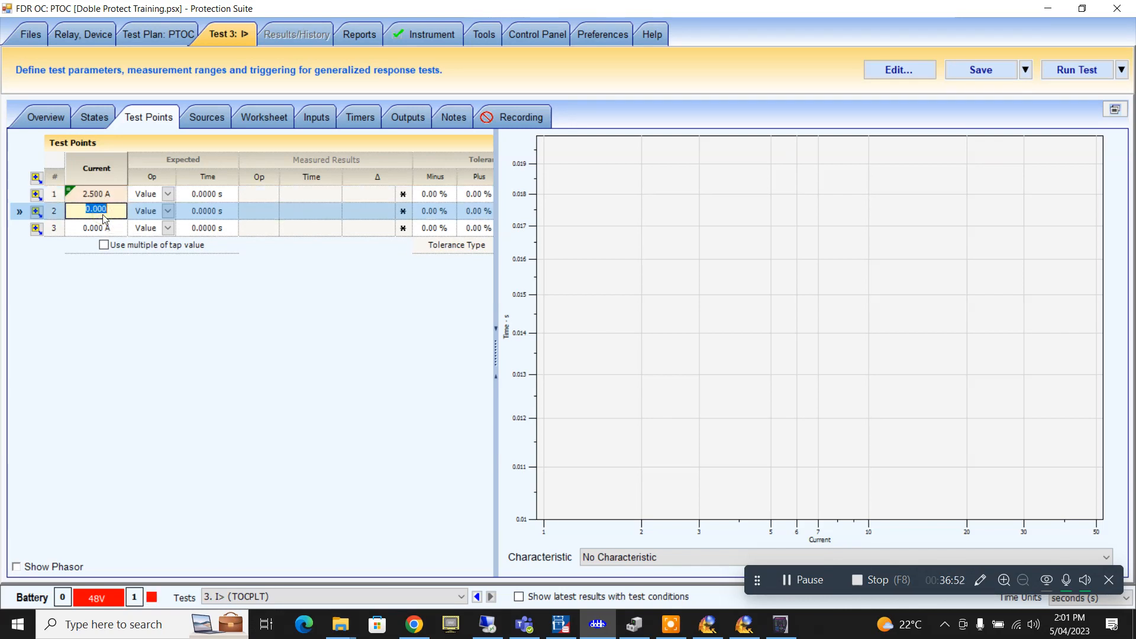
{"action": "key", "text": "="}
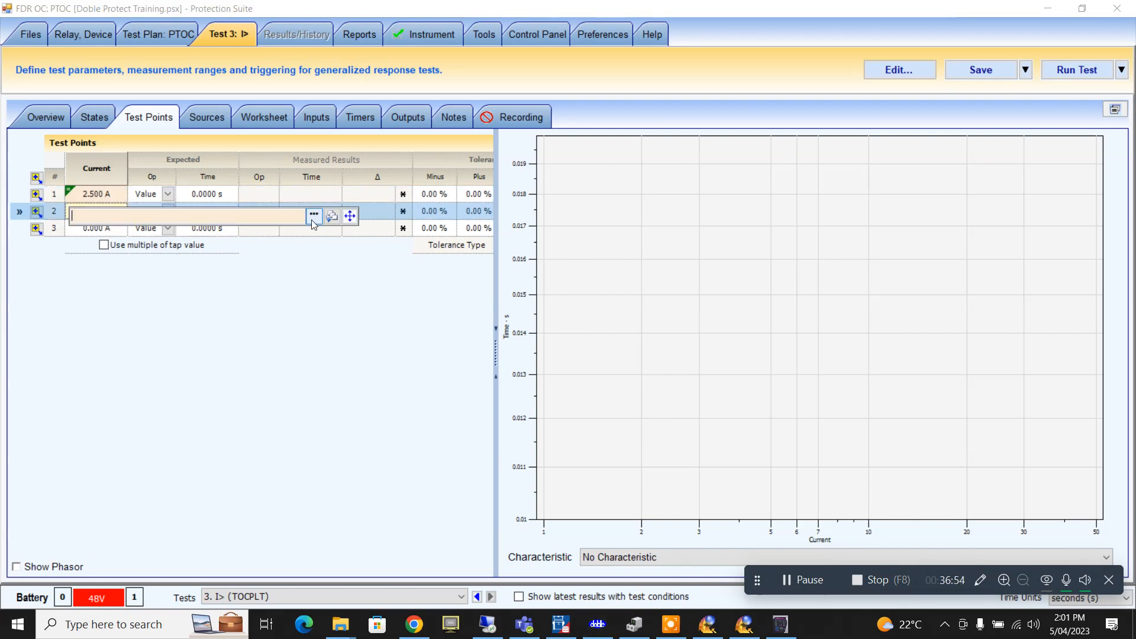
{"action": "left_click", "coordinate": [314, 215]}
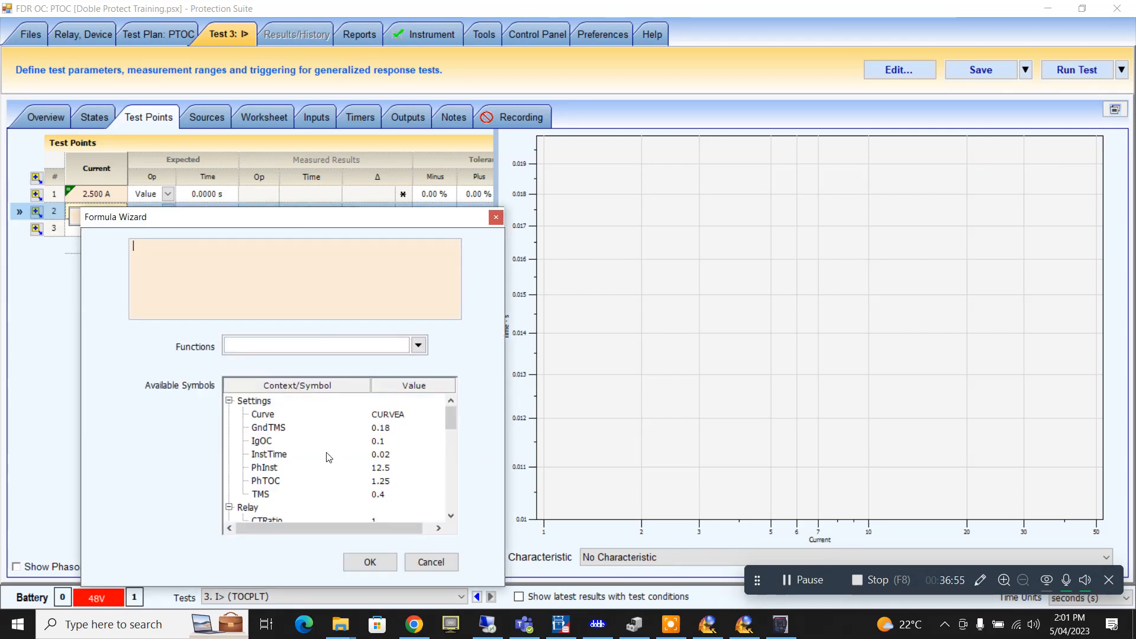
{"action": "double_click", "coordinate": [265, 480]}
{"action": "left_click", "coordinate": [182, 242]}
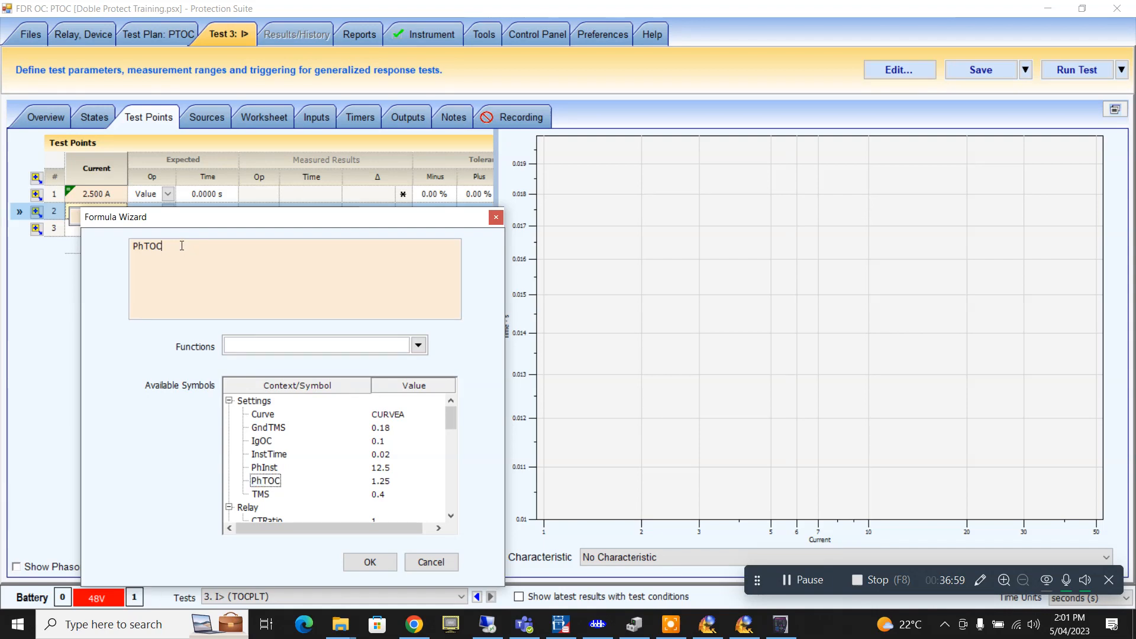
{"action": "type", "text": "*4"}
{"action": "left_click", "coordinate": [370, 562]}
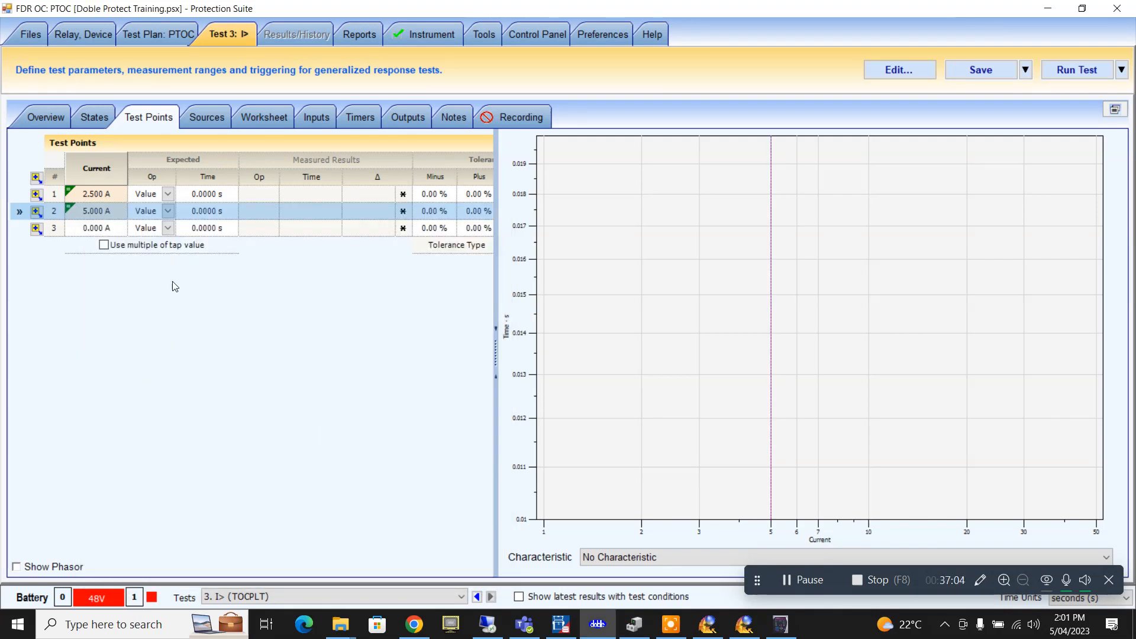
- Set test point 3's current to the formula PhTOC*6 (7.500 A)
{"action": "left_click", "coordinate": [102, 230]}
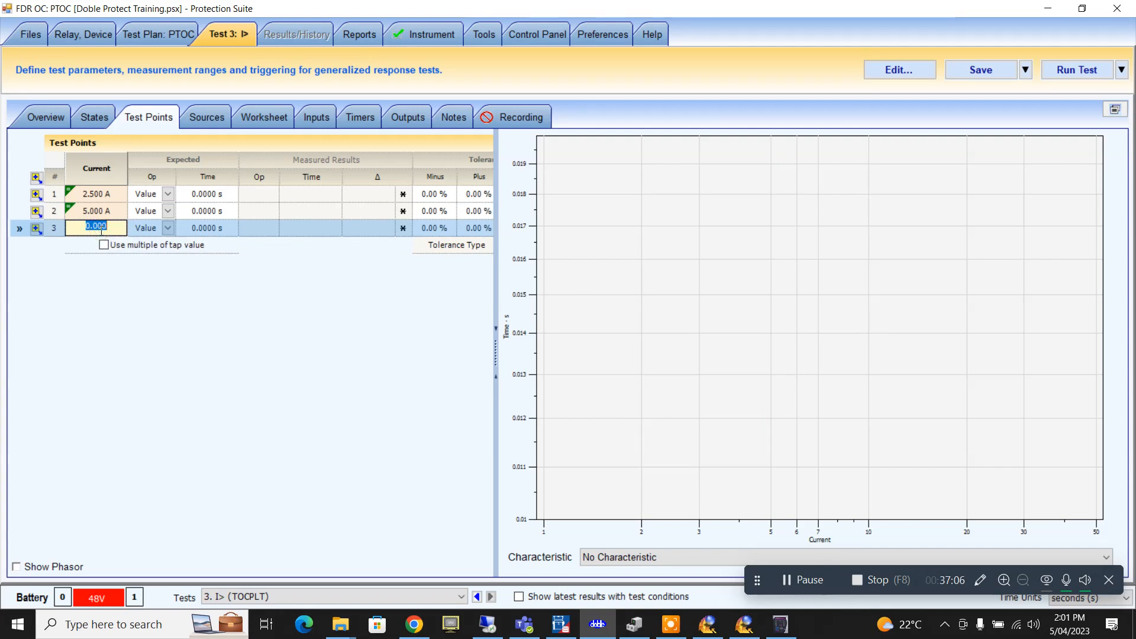
{"action": "key", "text": "equal"}
{"action": "left_click", "coordinate": [314, 233]}
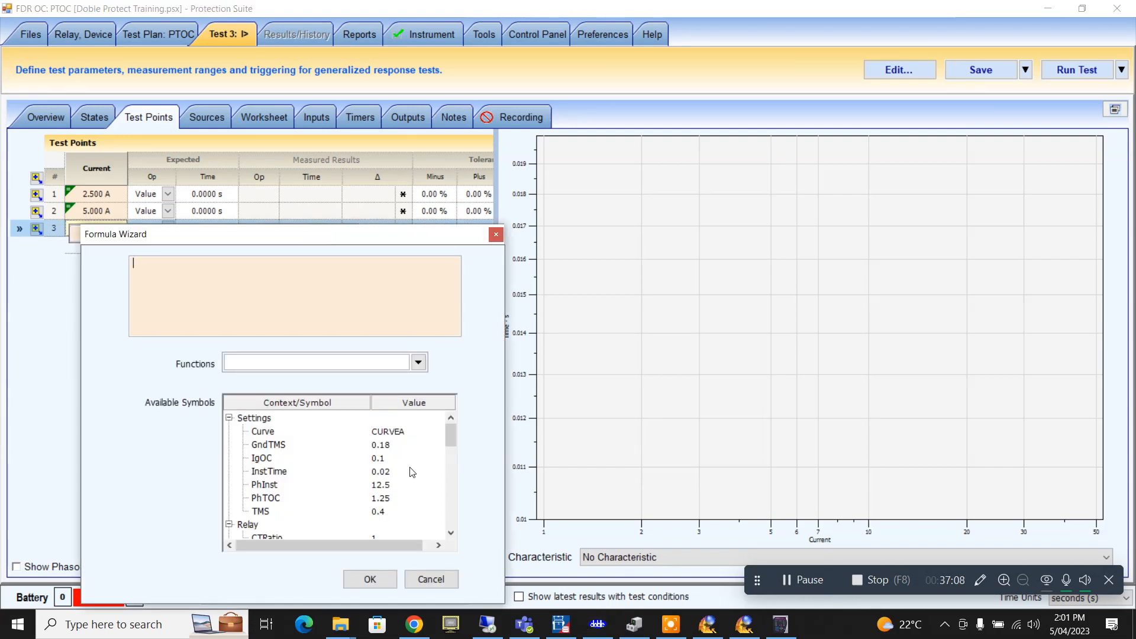
{"action": "double_click", "coordinate": [378, 500]}
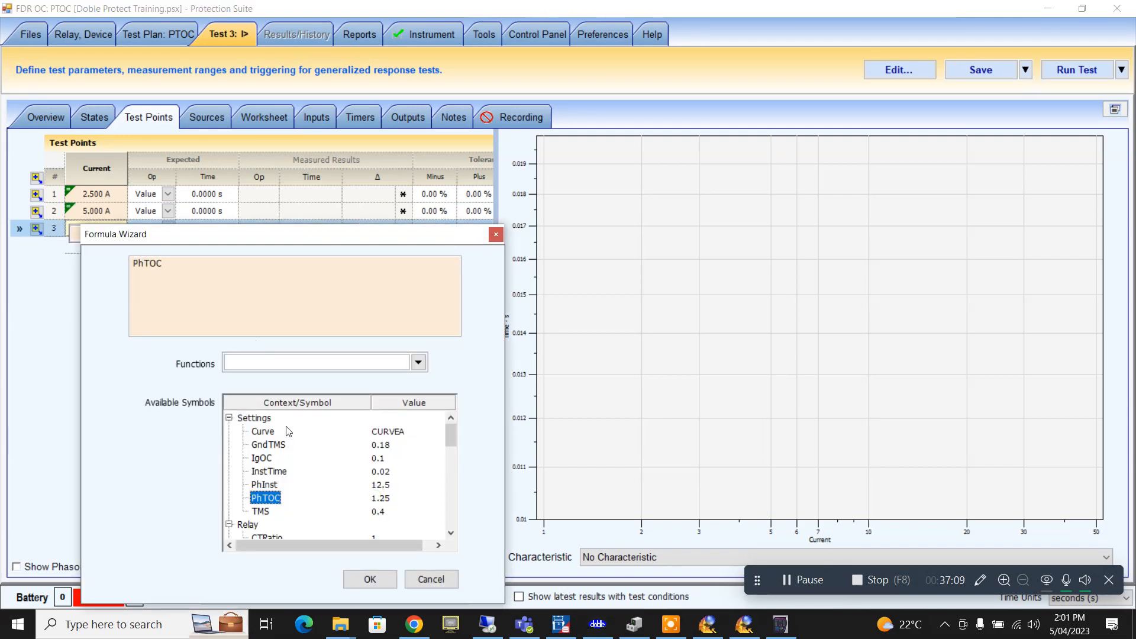
{"action": "left_click", "coordinate": [191, 276]}
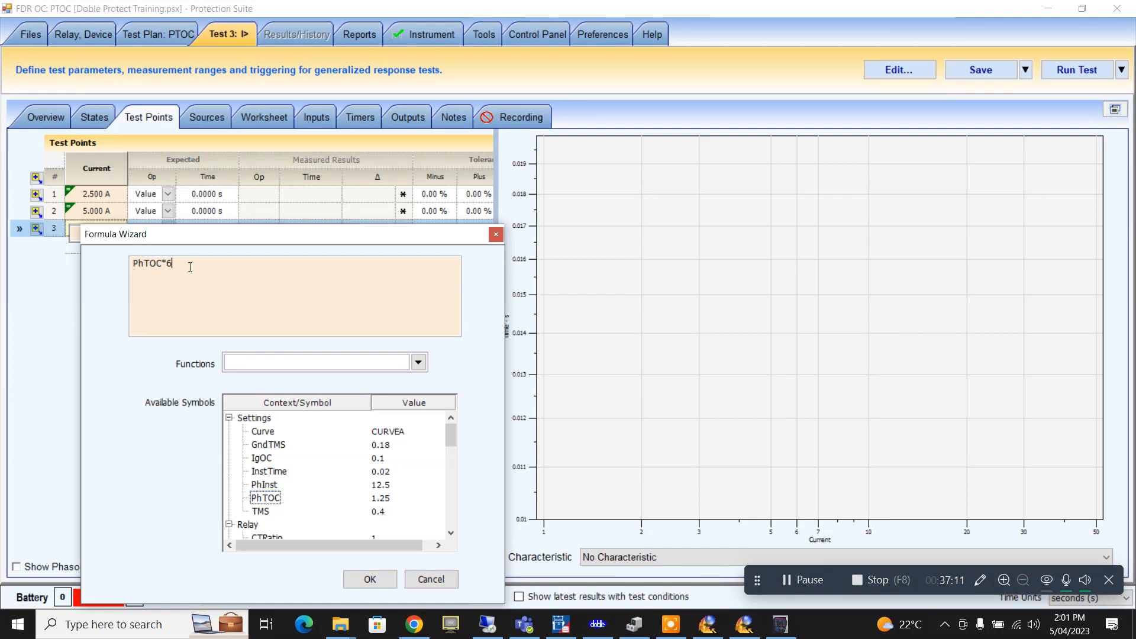
{"action": "left_click", "coordinate": [370, 579]}
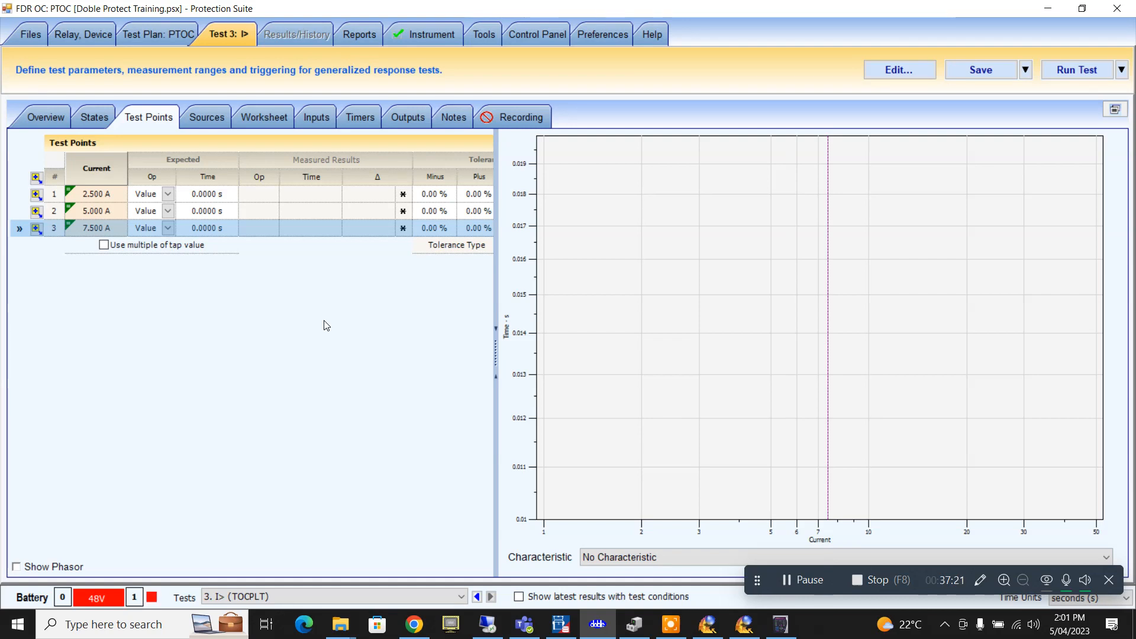
- Apply the 'New Time Function 1: 2 Phase and 3 Phase 1 (Composite)' characteristic to I>
{"action": "left_click", "coordinate": [164, 37]}
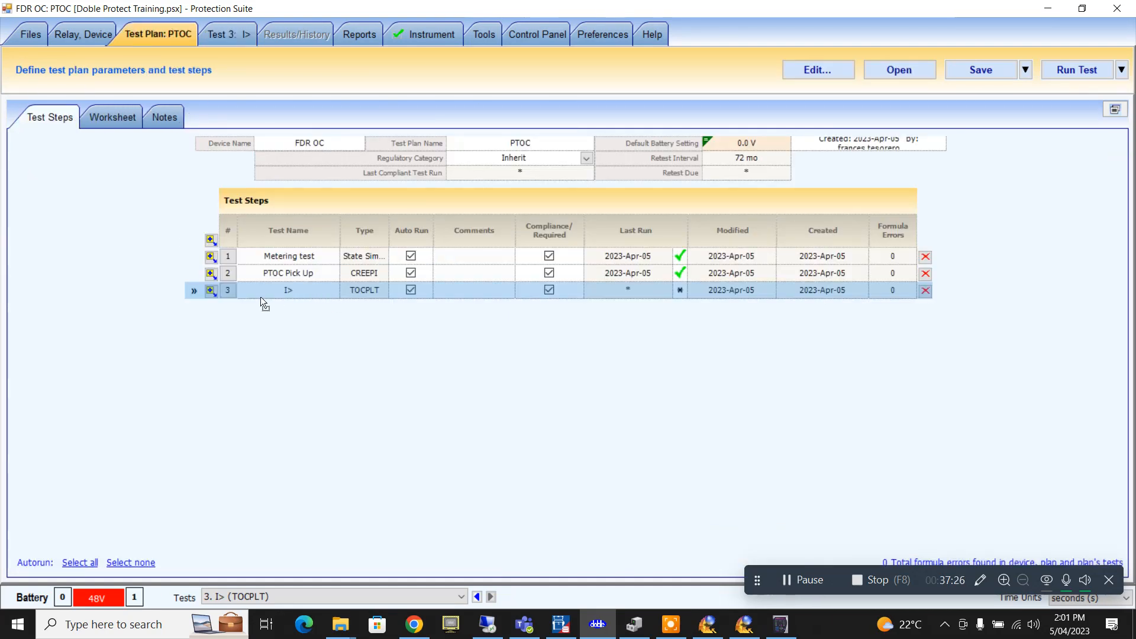
{"action": "left_click", "coordinate": [217, 26]}
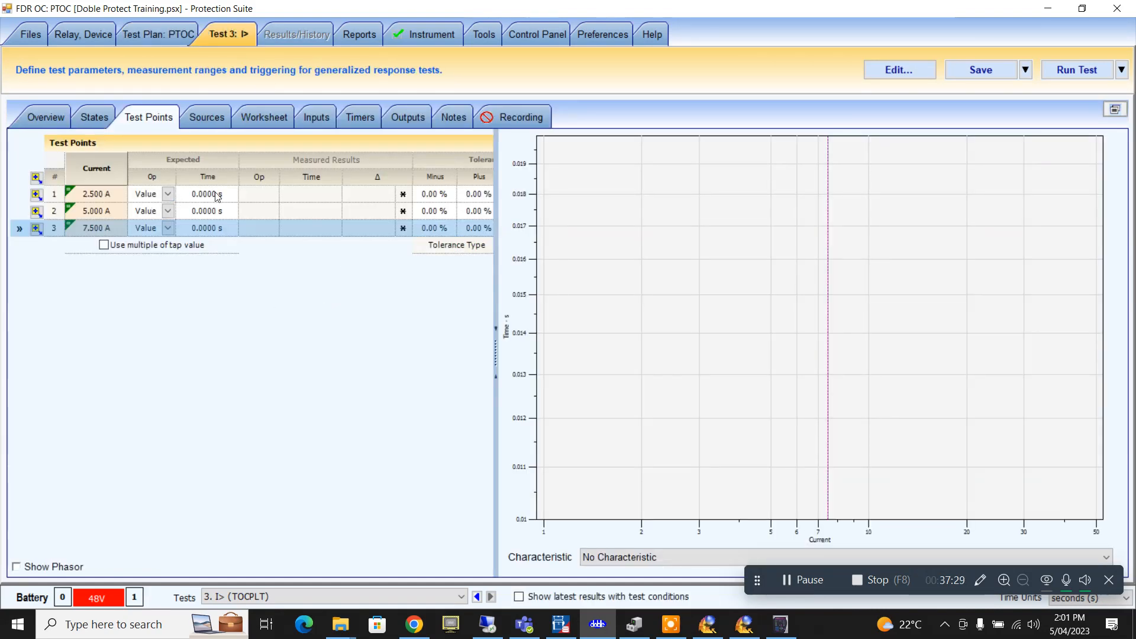
{"action": "left_click", "coordinate": [46, 116]}
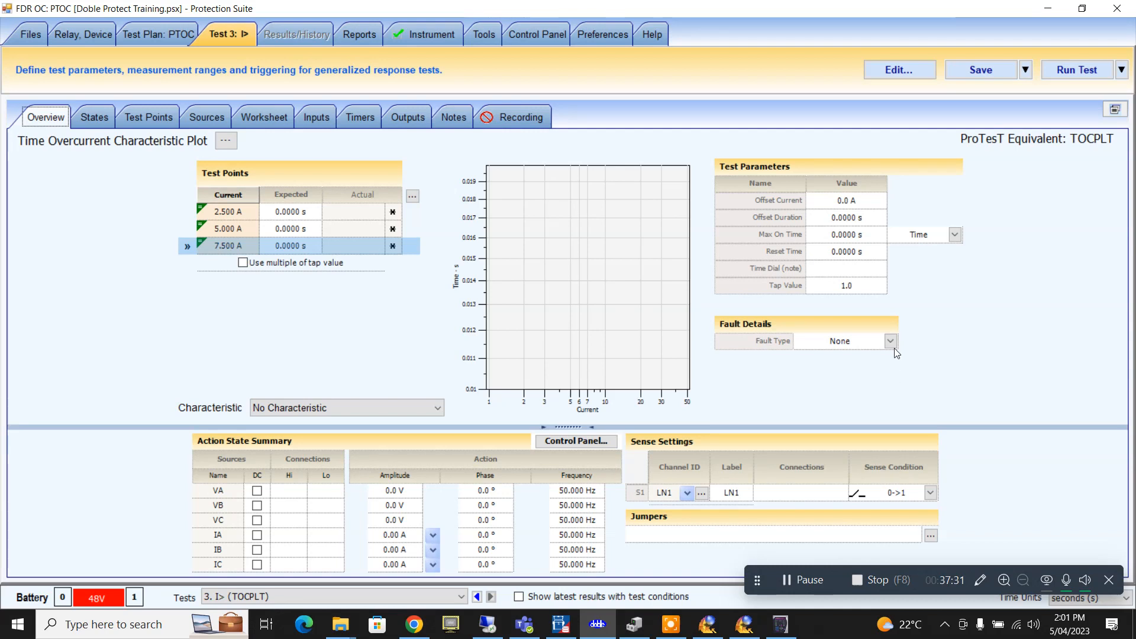
{"action": "left_click", "coordinate": [442, 407]}
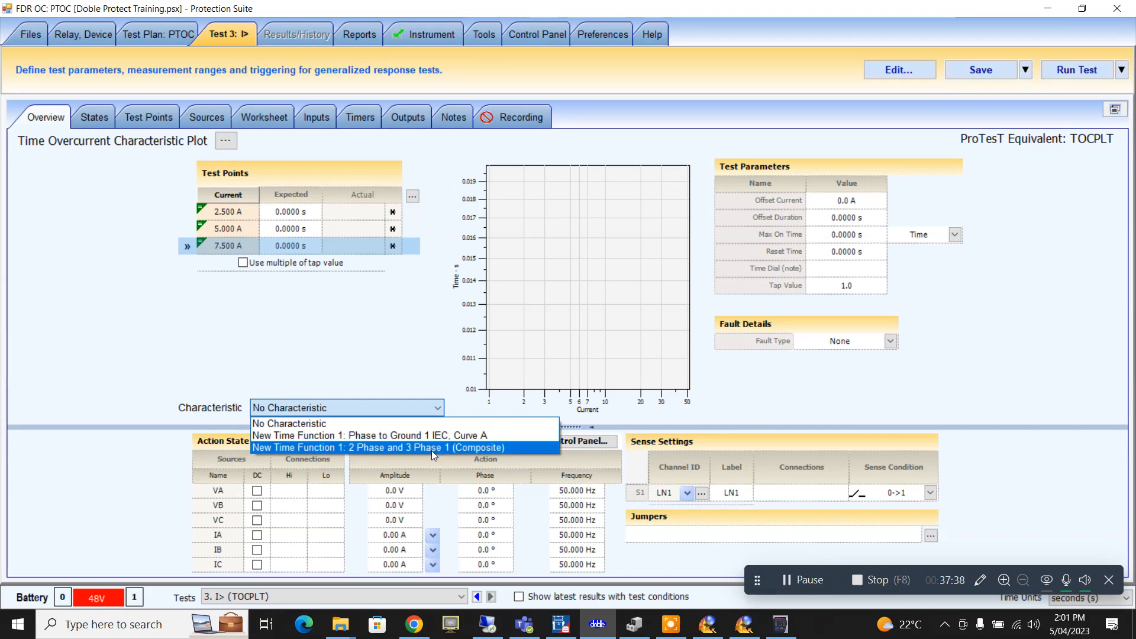
{"action": "left_click", "coordinate": [431, 448]}
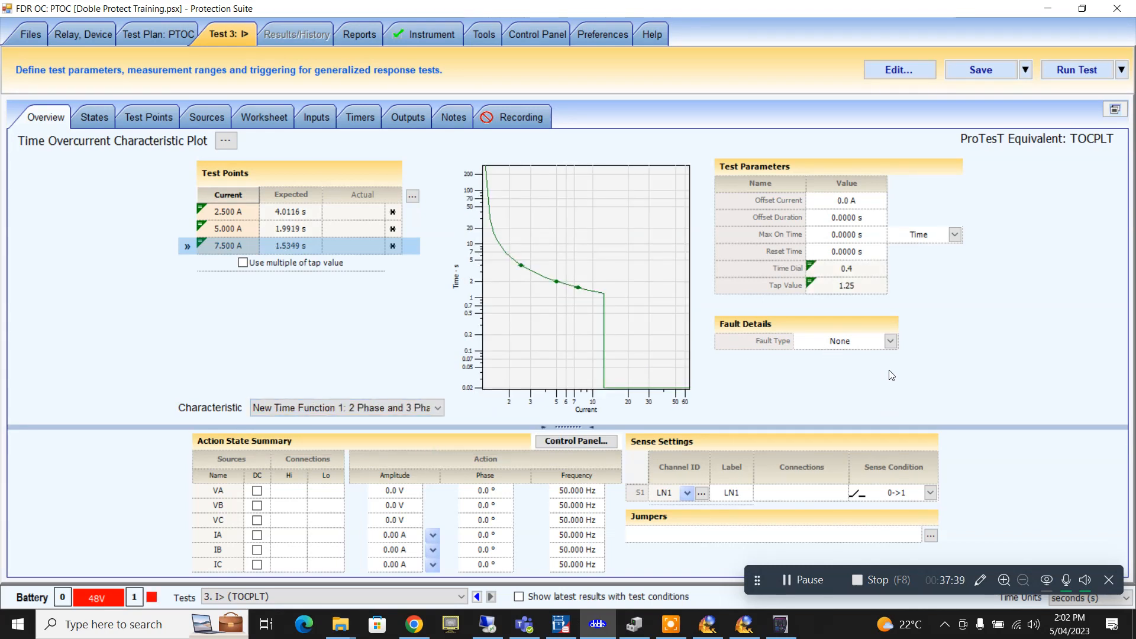
- Set the fault type to A to B and enter 63.5 V as VA amplitude
{"action": "left_click", "coordinate": [891, 342]}
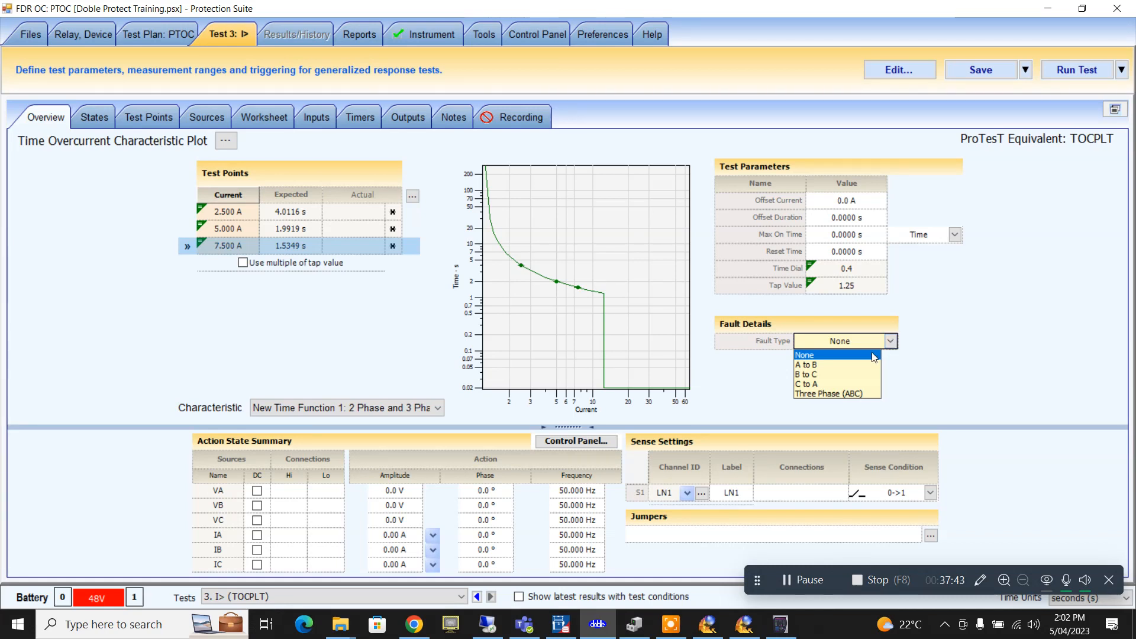
{"action": "left_click", "coordinate": [858, 365]}
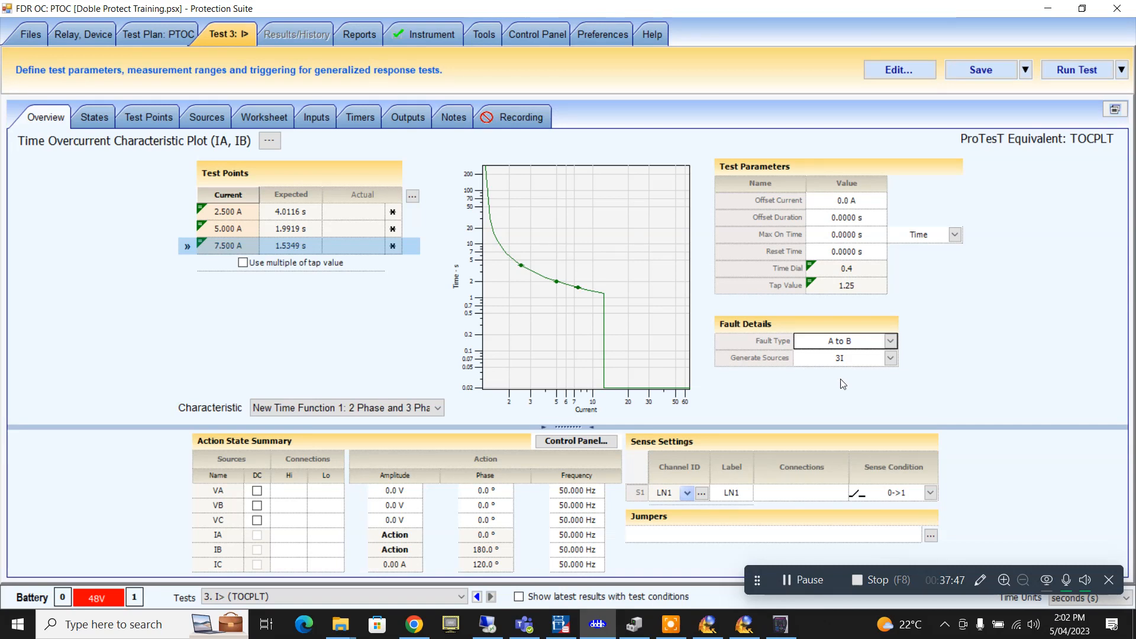
{"action": "left_click", "coordinate": [394, 490]}
{"action": "type", "text": "63.5"}
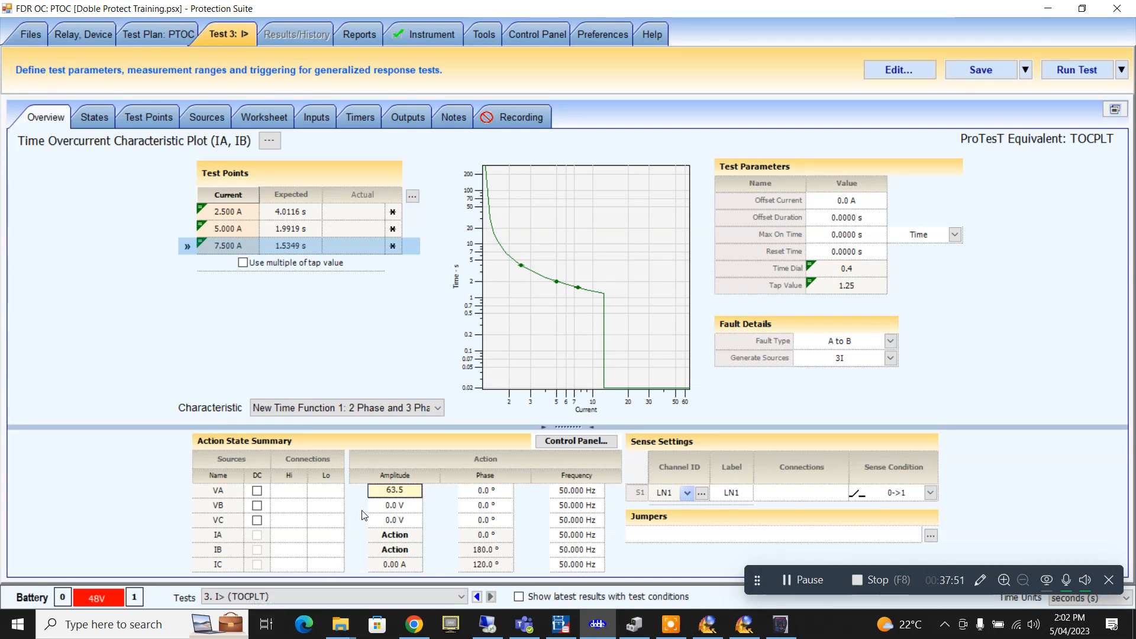
- Set VB and VC action amplitudes to 63.5 V and review the States summary
{"action": "left_click", "coordinate": [394, 505]}
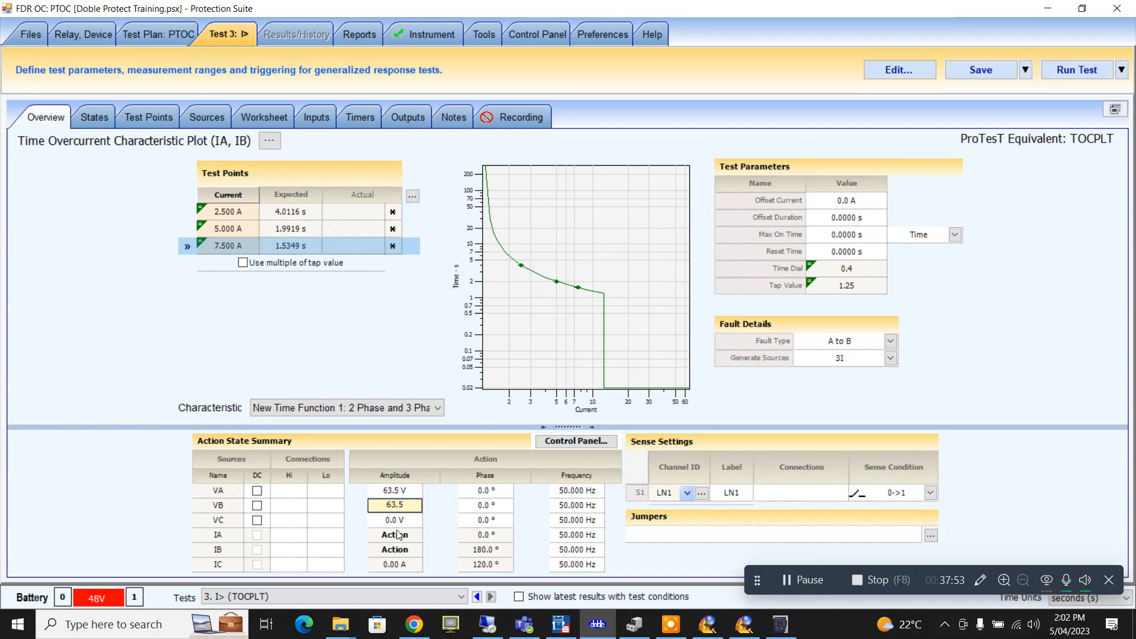
{"action": "left_click", "coordinate": [397, 521]}
{"action": "type", "text": "63"}
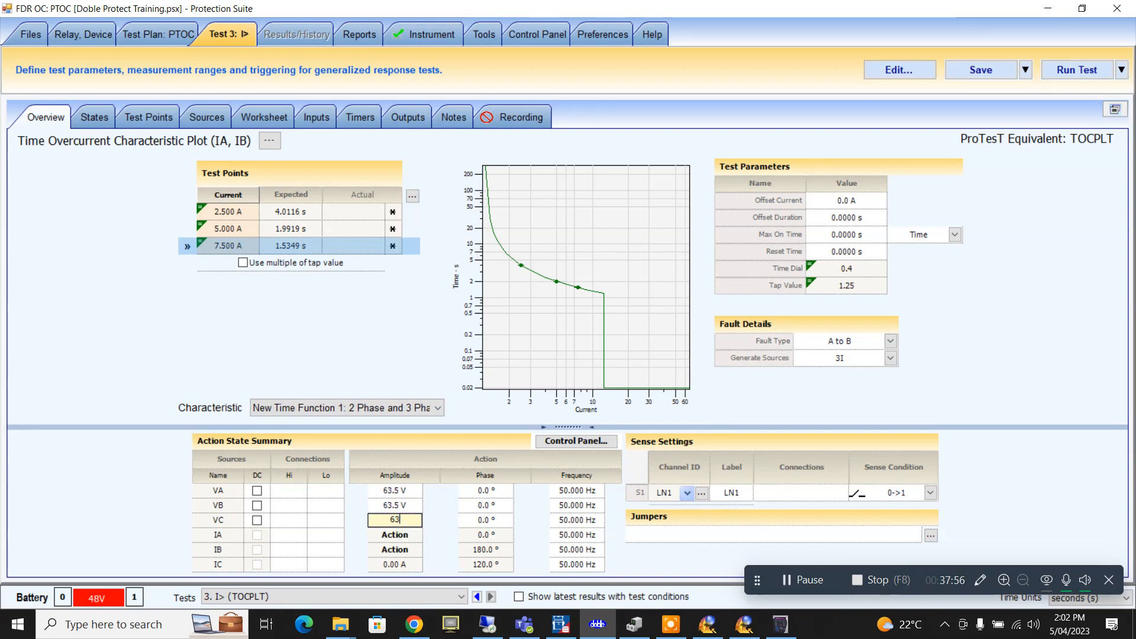
{"action": "type", "text": ".5"}
{"action": "mouse_move", "coordinate": [521, 268]}
{"action": "left_click", "coordinate": [104, 118]}
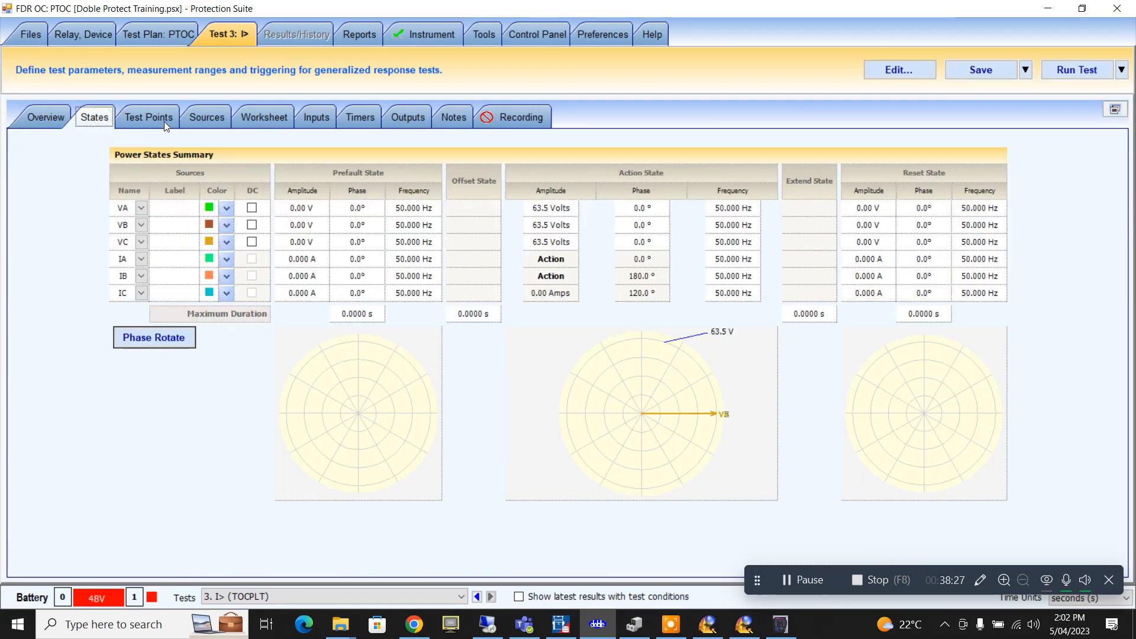
{"action": "left_click", "coordinate": [162, 120]}
- Duplicate the 7.5 A point twice and set point 4 to PhTOC*9.5 (11.875 A)
{"action": "left_click", "coordinate": [36, 228]}
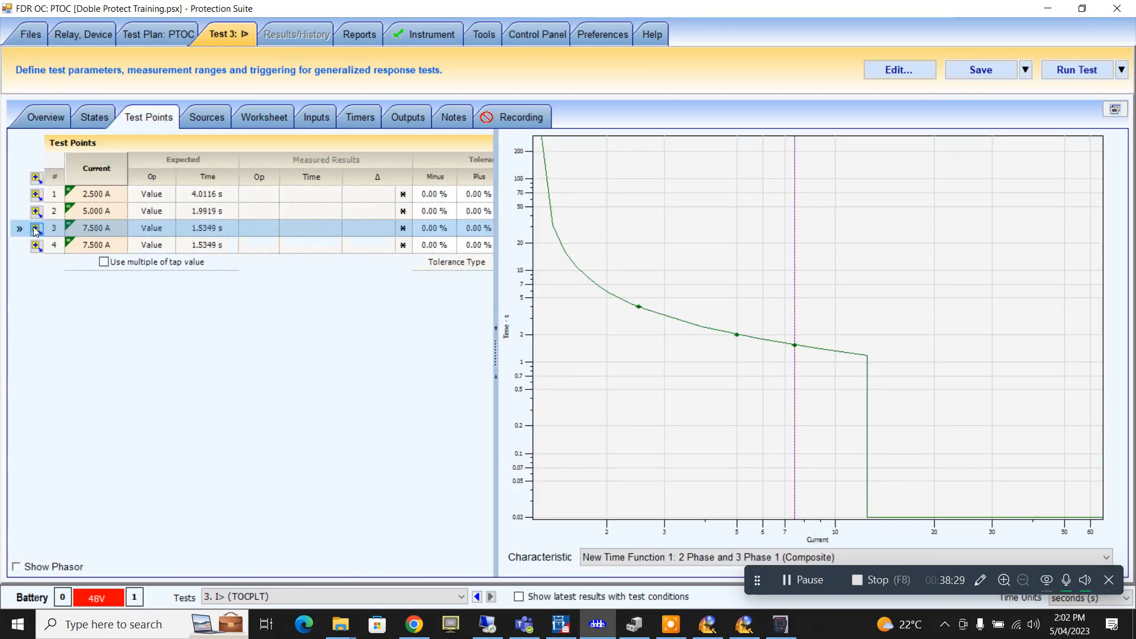
{"action": "left_click", "coordinate": [36, 228]}
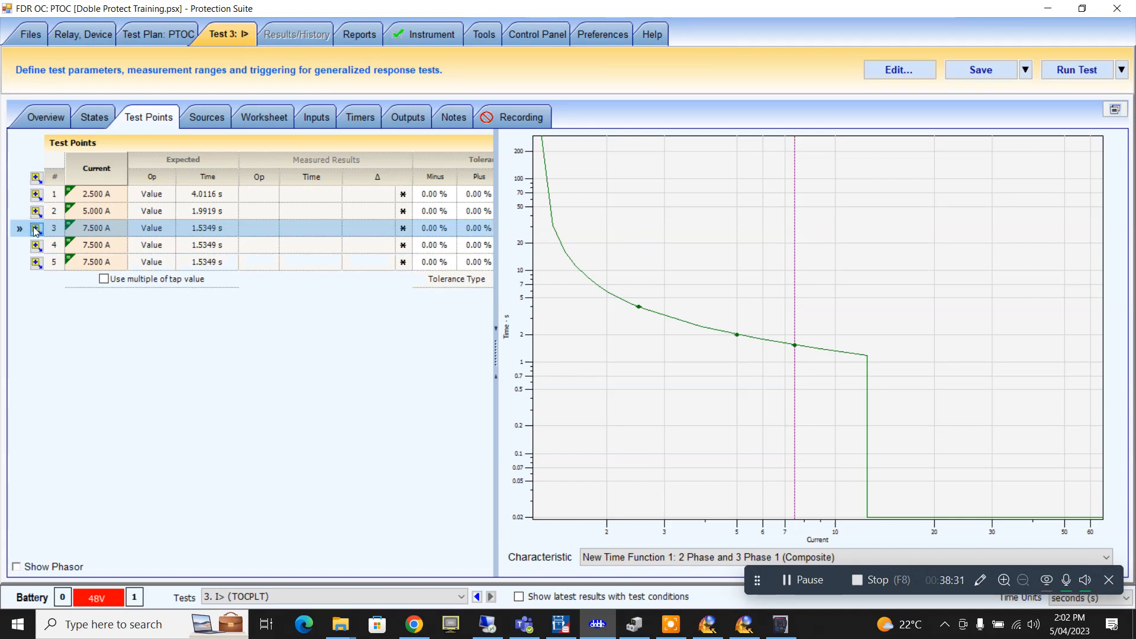
{"action": "left_click", "coordinate": [106, 251]}
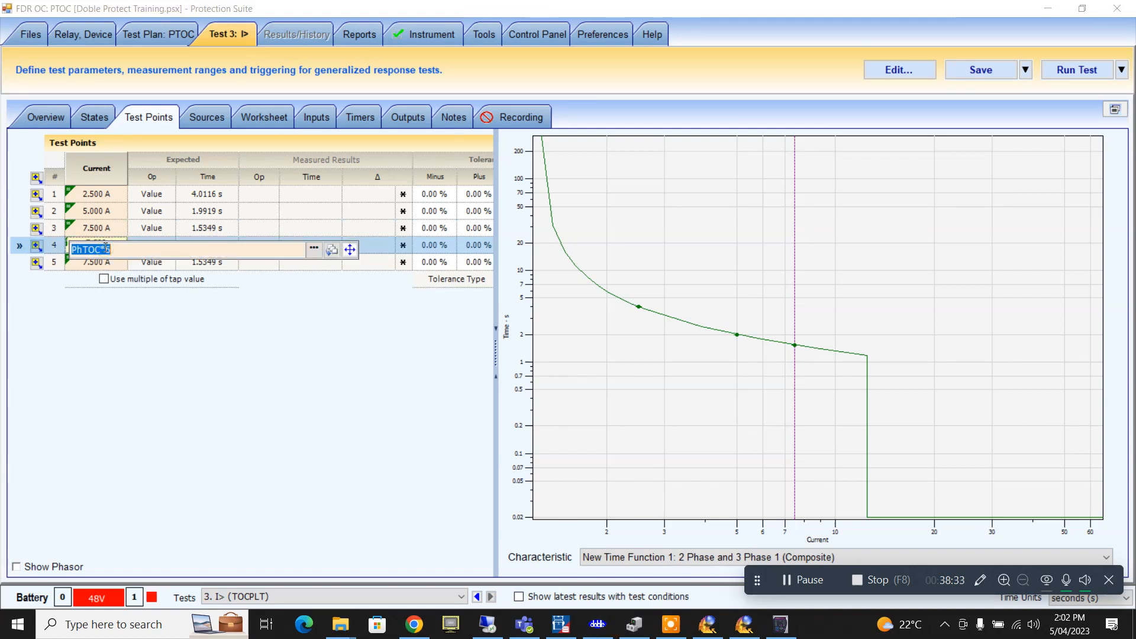
{"action": "left_click", "coordinate": [132, 250]}
{"action": "key", "text": "Return"}
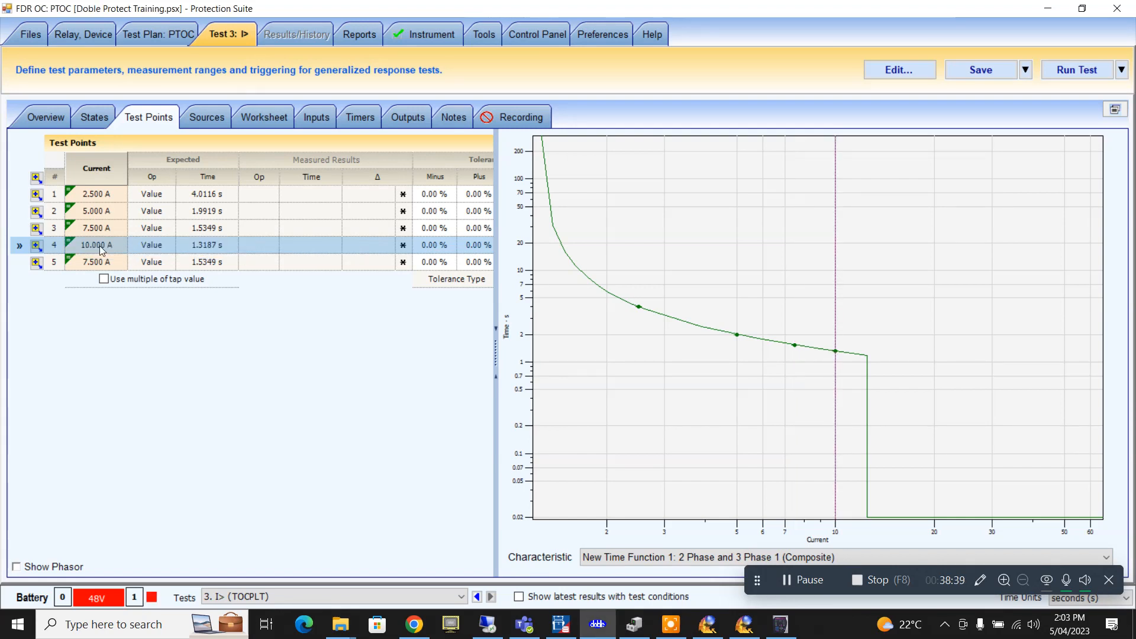
{"action": "left_click", "coordinate": [100, 247]}
{"action": "left_click", "coordinate": [112, 250]}
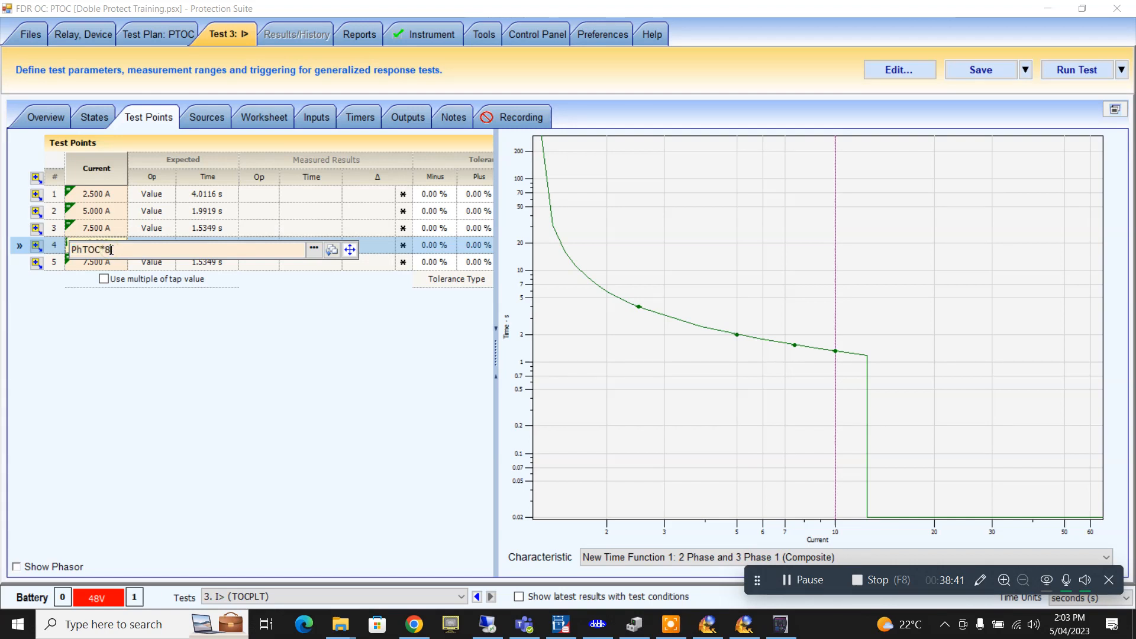
{"action": "key", "text": "BackSpace"}
{"action": "type", "text": "9.5"}
{"action": "key", "text": "Return"}
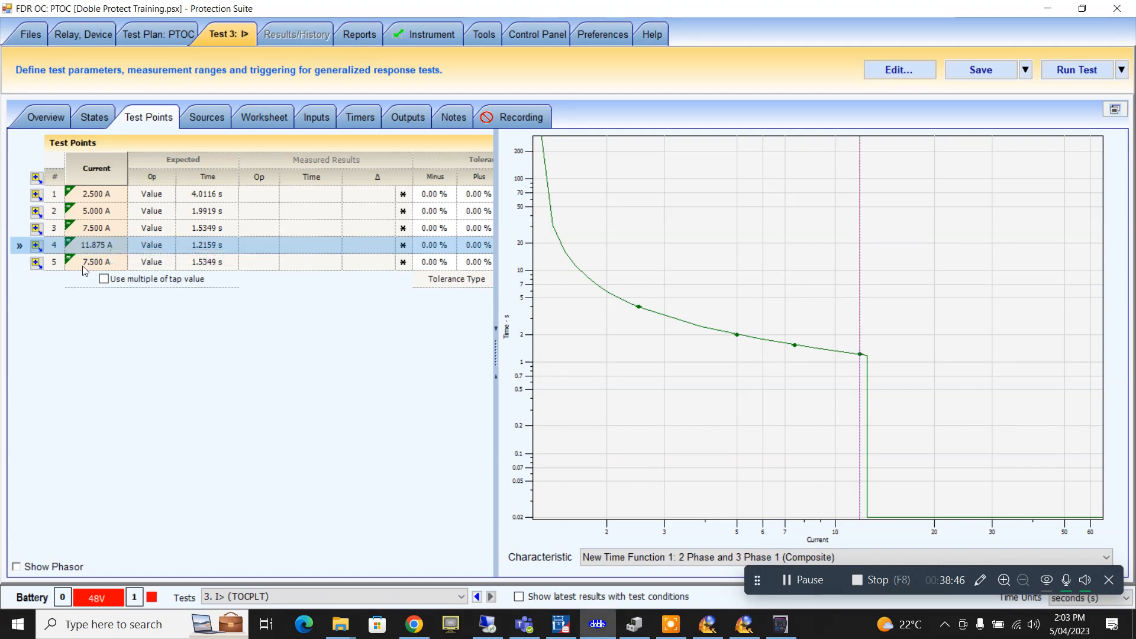
- Set test point 5's current formula to PhTOC*10.5 (13.125 A)
{"action": "left_click", "coordinate": [83, 265]}
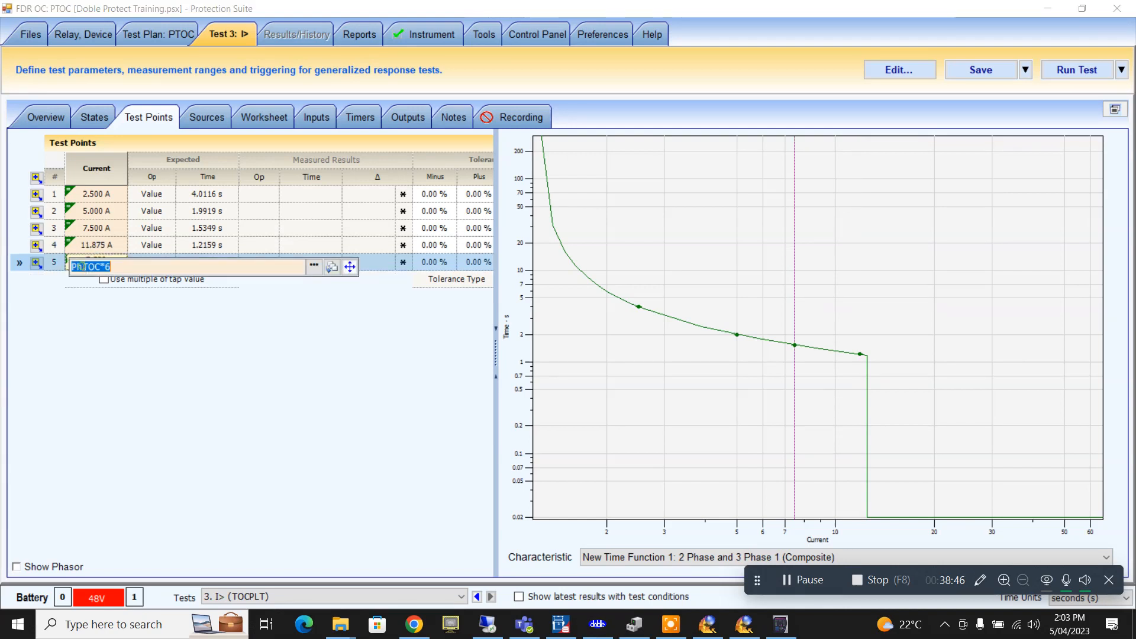
{"action": "left_click", "coordinate": [136, 269]}
{"action": "type", "text": "11.875"}
{"action": "key", "text": "Return"}
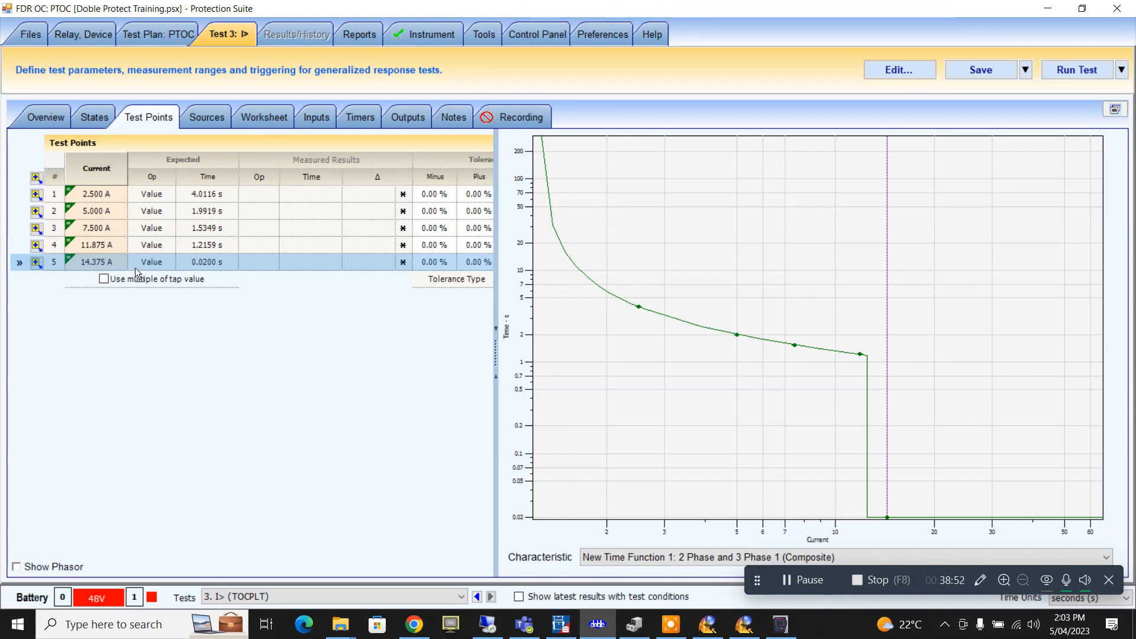
{"action": "left_click", "coordinate": [135, 269]}
{"action": "left_click", "coordinate": [135, 271]}
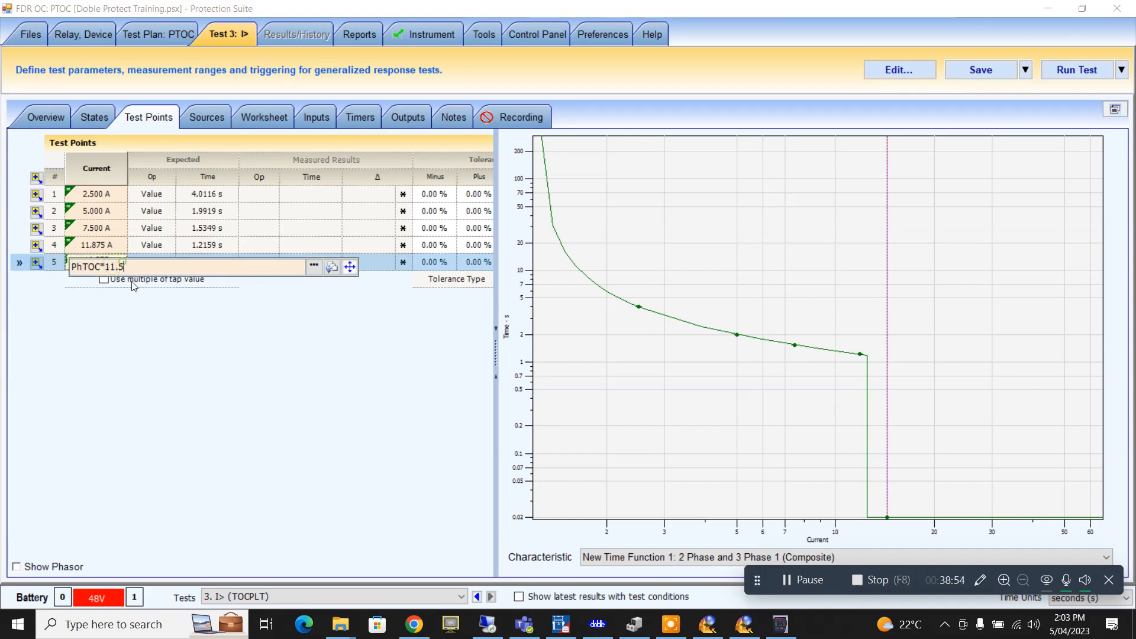
{"action": "key", "text": "BackSpace"}
{"action": "key", "text": "BackSpace"}
{"action": "key", "text": "Return"}
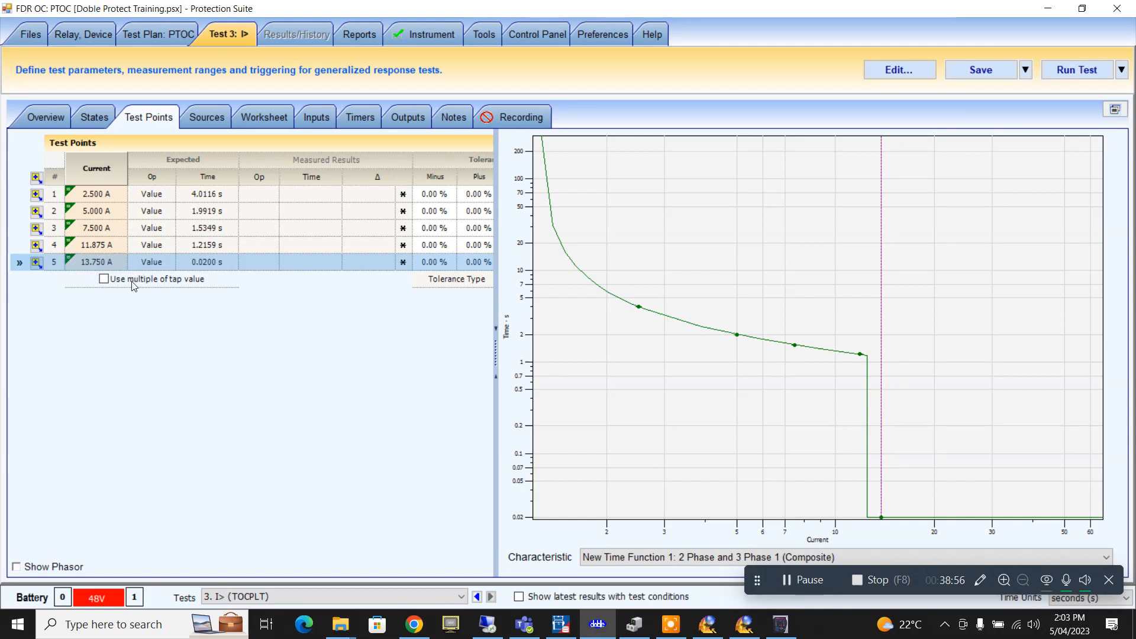
{"action": "left_click", "coordinate": [109, 258]}
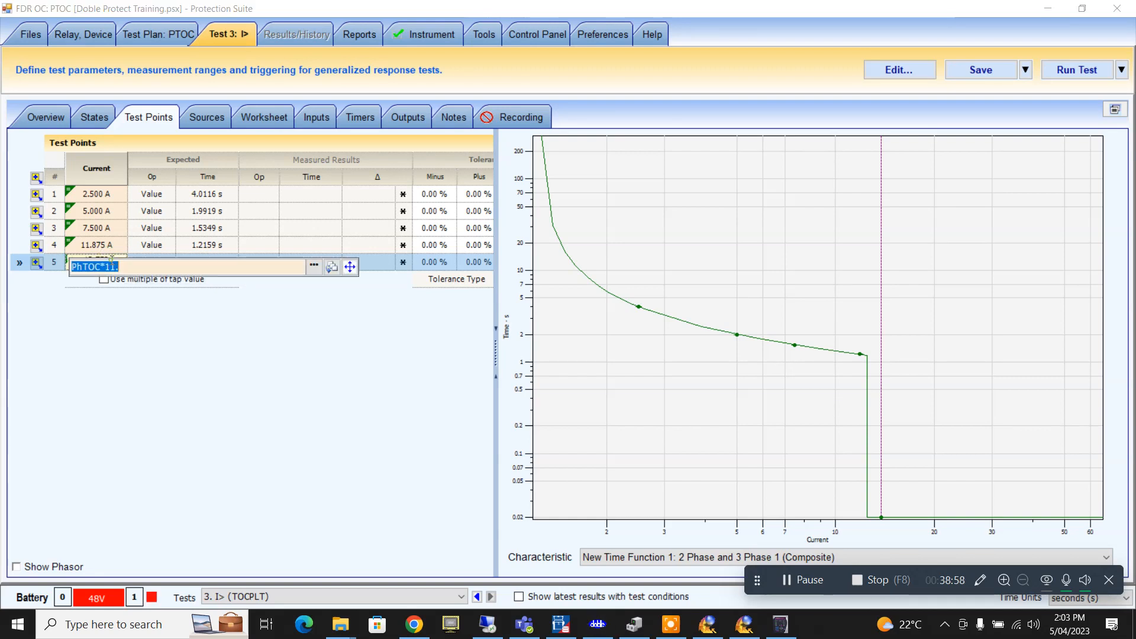
{"action": "left_click", "coordinate": [122, 269]}
{"action": "key", "text": "BackSpace"}
{"action": "key", "text": "BackSpace"}
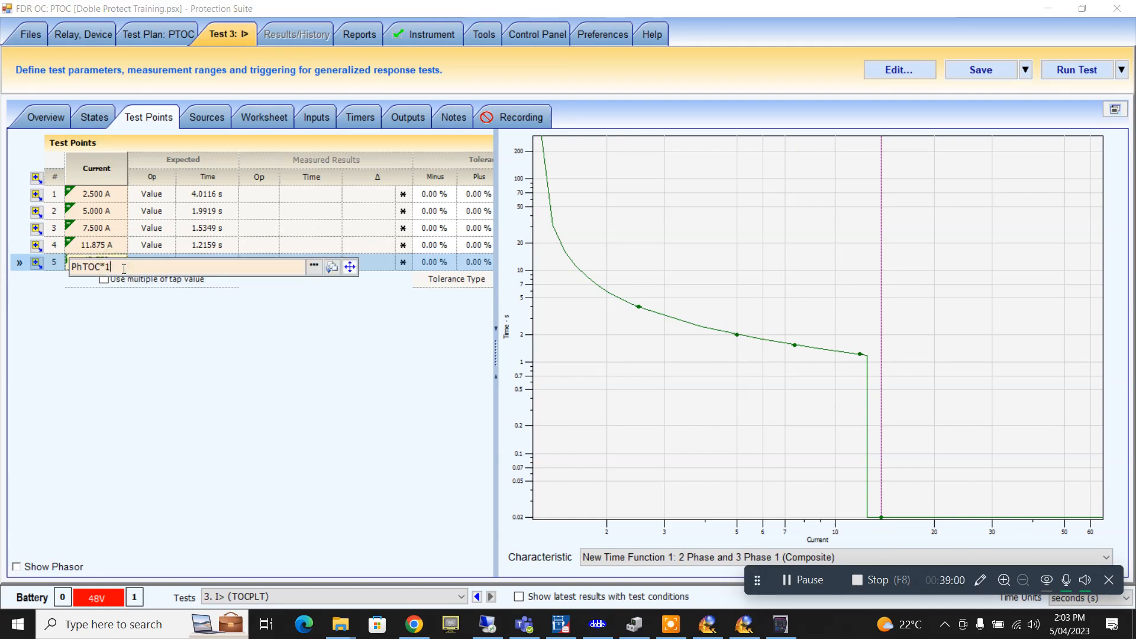
{"action": "type", "text": "0.5"}
{"action": "key", "text": "Return"}
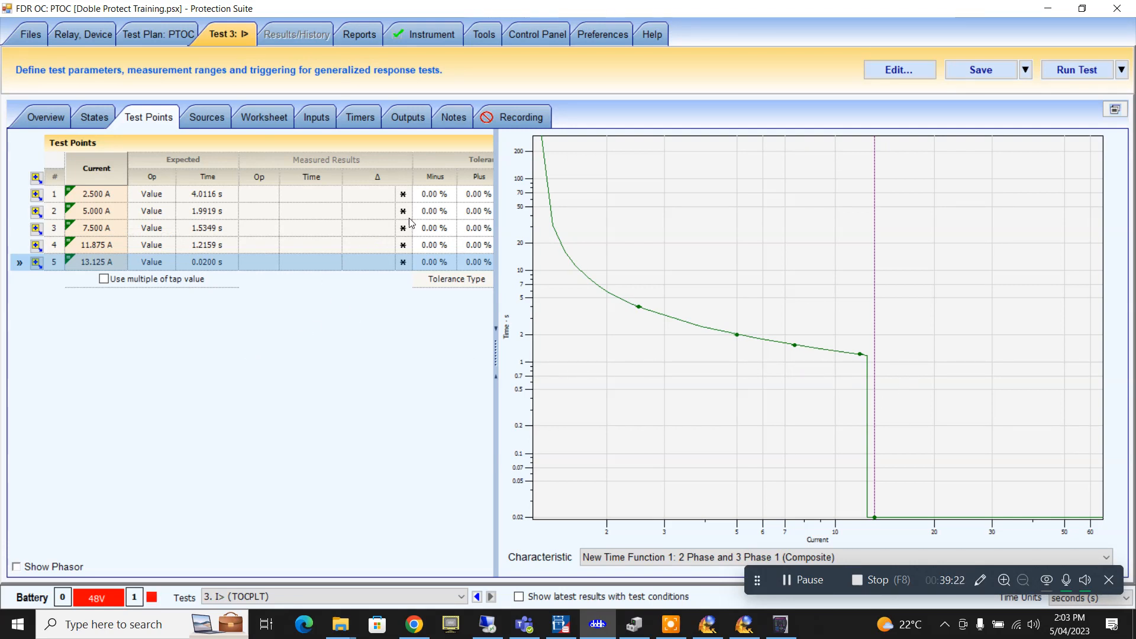
- Give test points 1 and 2 a 5% minus and 5% plus time tolerance
{"action": "left_click", "coordinate": [434, 193]}
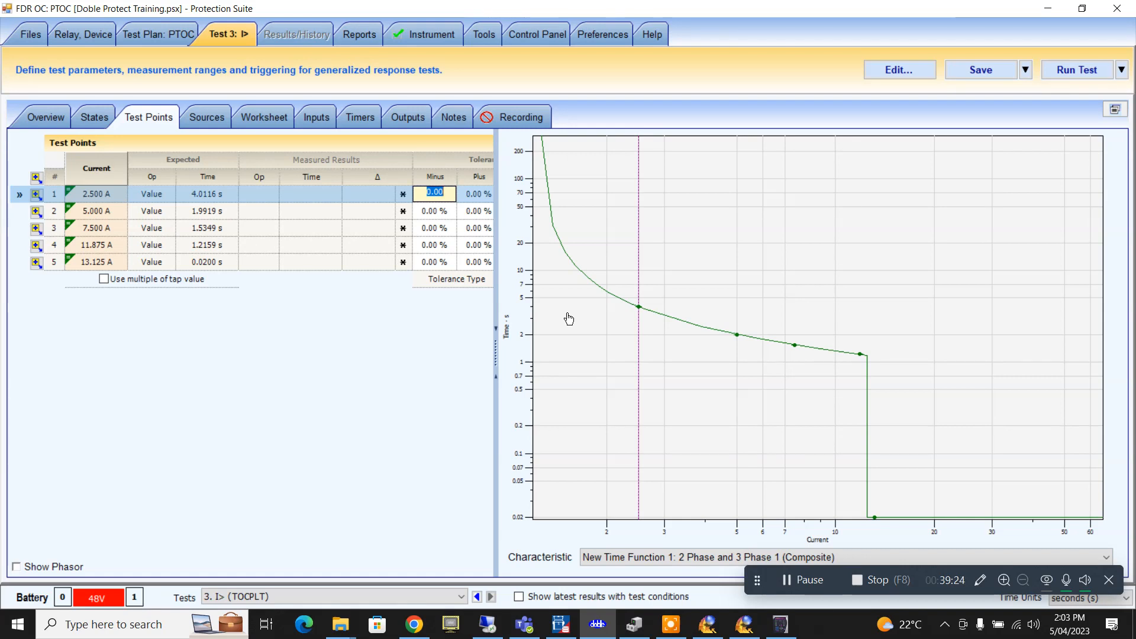
{"action": "type", "text": "5"}
{"action": "key", "text": "Return"}
{"action": "left_click", "coordinate": [483, 197]}
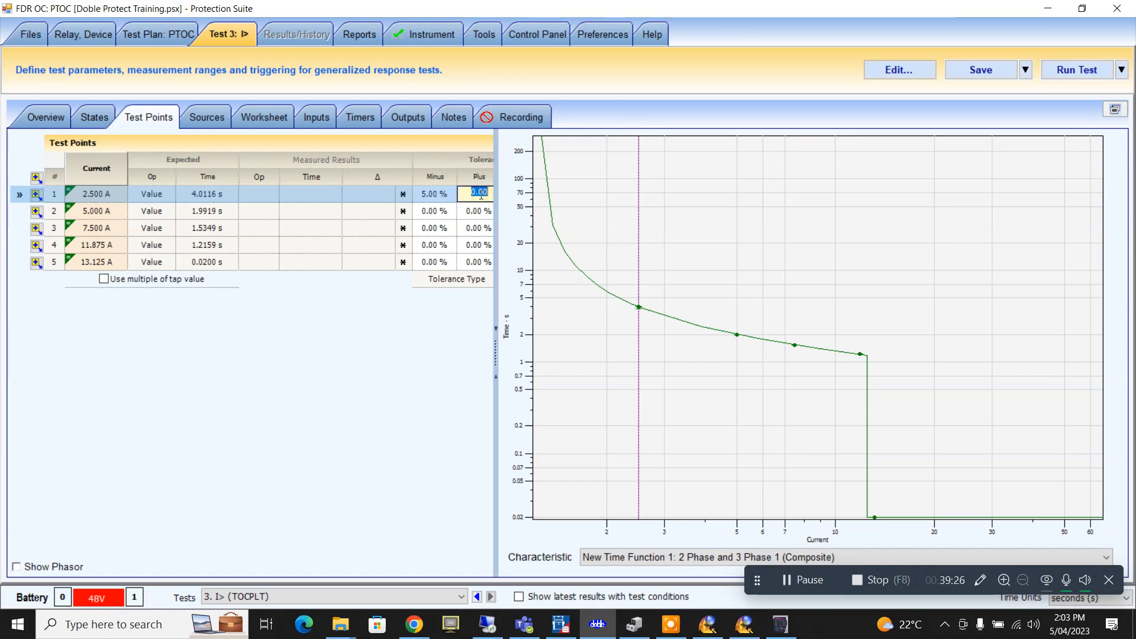
{"action": "left_click", "coordinate": [465, 217]}
{"action": "left_click", "coordinate": [474, 196]}
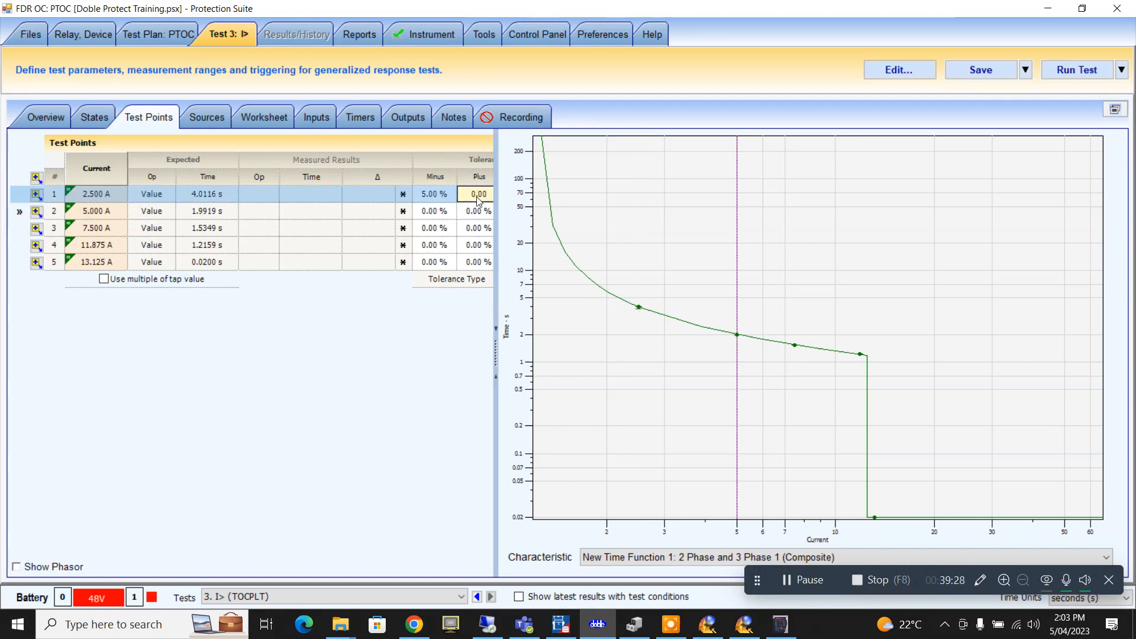
{"action": "type", "text": "5"}
{"action": "left_click", "coordinate": [439, 212]}
{"action": "type", "text": "5"}
{"action": "left_click", "coordinate": [476, 215]}
{"action": "type", "text": "5"}
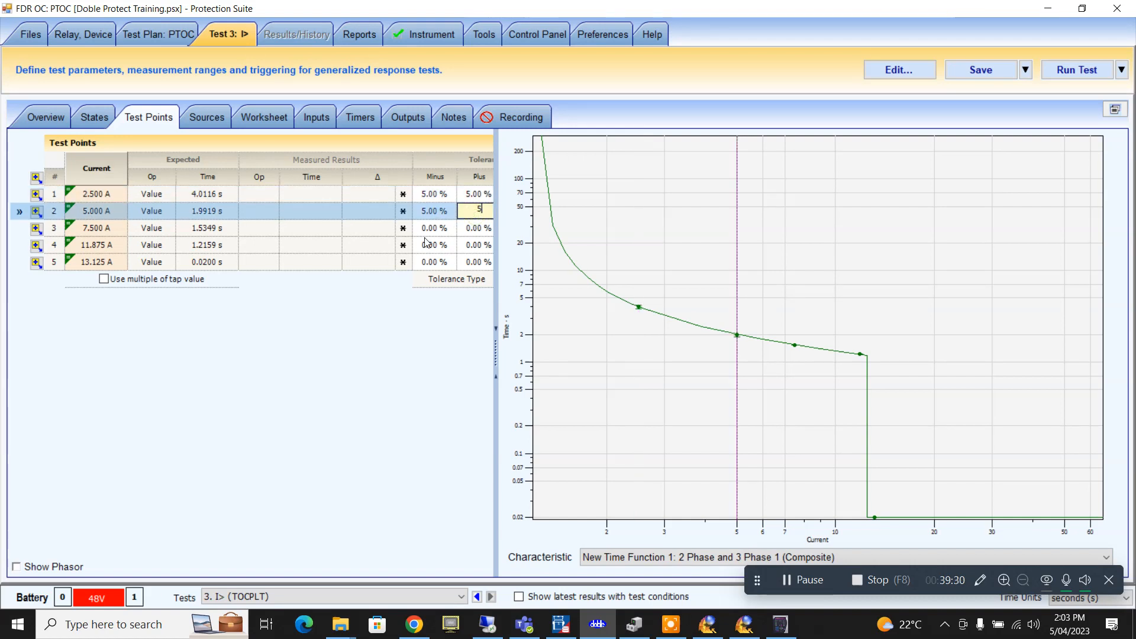
- Enter 5% minus and plus tolerances for test points 3, 4 and 5
{"action": "left_click", "coordinate": [432, 228]}
{"action": "type", "text": "5"}
{"action": "left_click", "coordinate": [470, 230]}
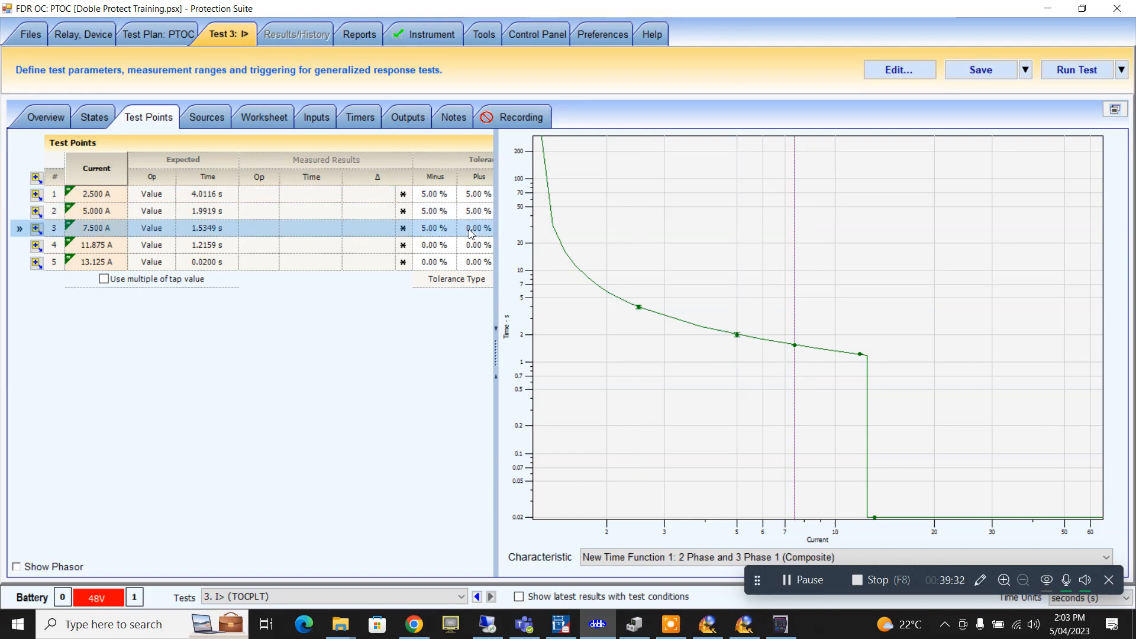
{"action": "type", "text": "5"}
{"action": "left_click", "coordinate": [435, 245]}
{"action": "type", "text": "5"}
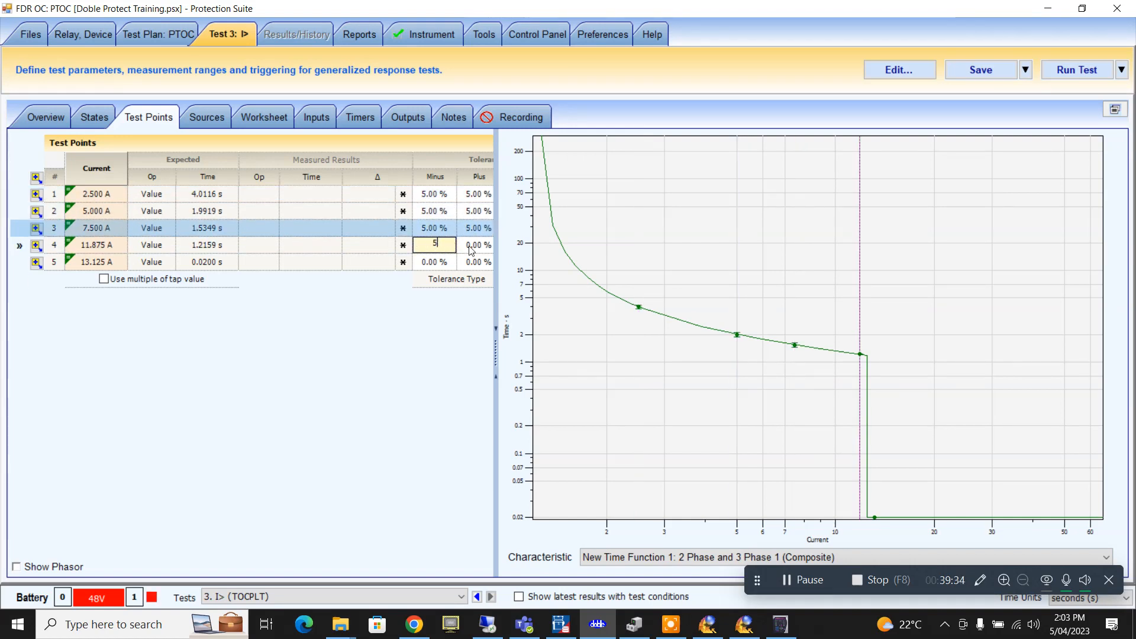
{"action": "left_click", "coordinate": [473, 248]}
{"action": "type", "text": "5"}
{"action": "left_click", "coordinate": [432, 262]}
{"action": "type", "text": "5"}
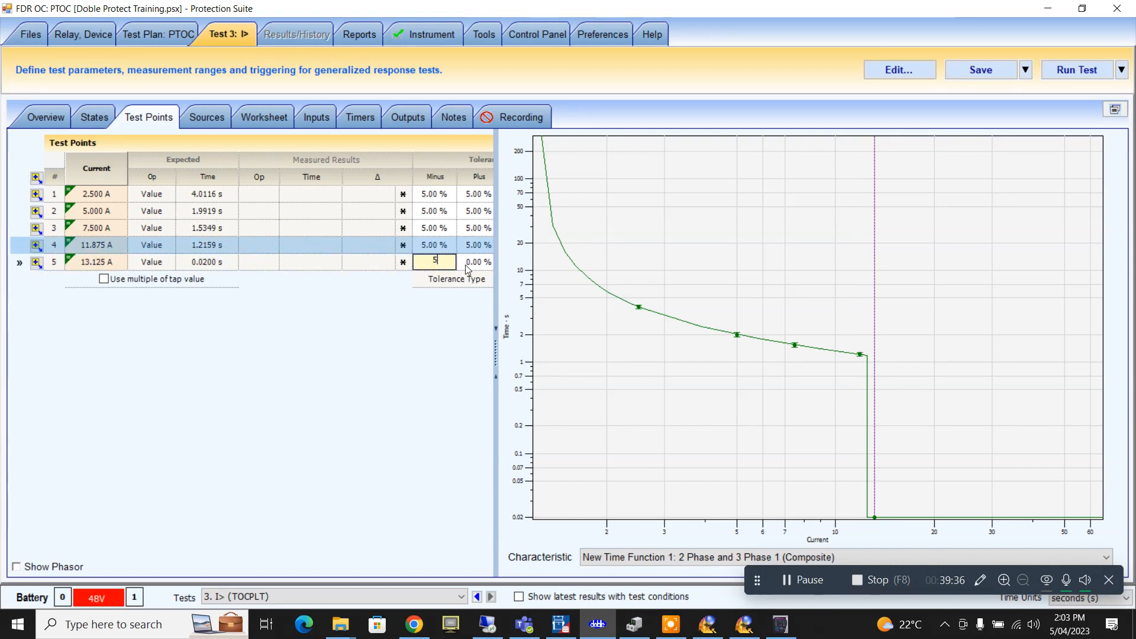
{"action": "left_click", "coordinate": [465, 265]}
{"action": "type", "text": "5"}
- Change the 13.125 A point to a ±50% tolerance, keeping row 4 at ±5%
{"action": "left_click", "coordinate": [433, 246]}
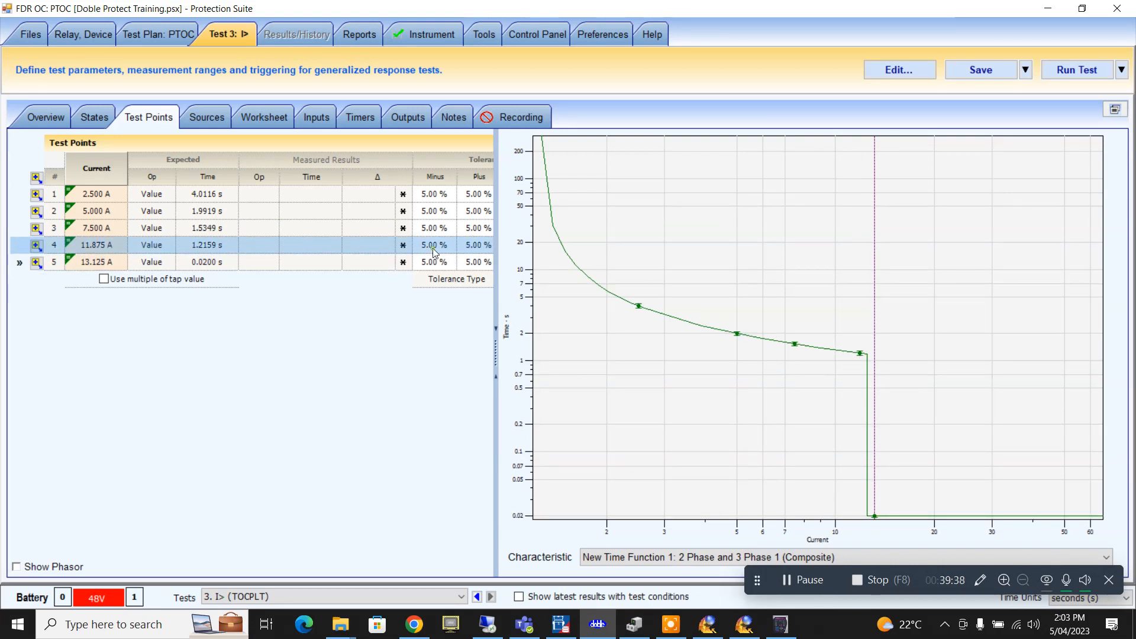
{"action": "type", "text": "50"}
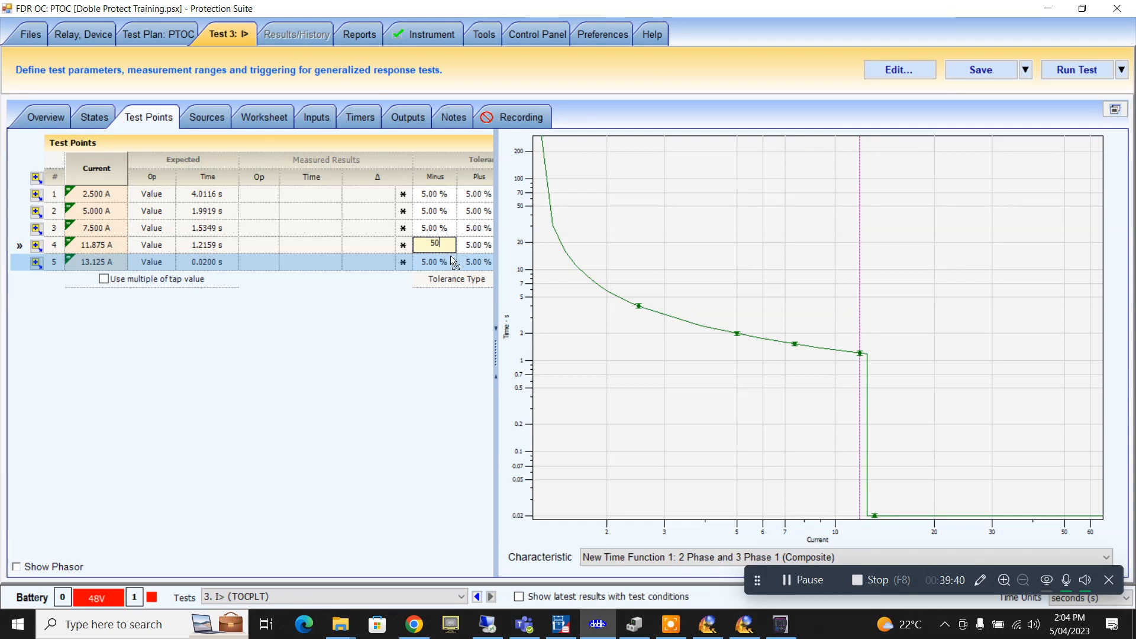
{"action": "left_click", "coordinate": [468, 246]}
{"action": "type", "text": "50"}
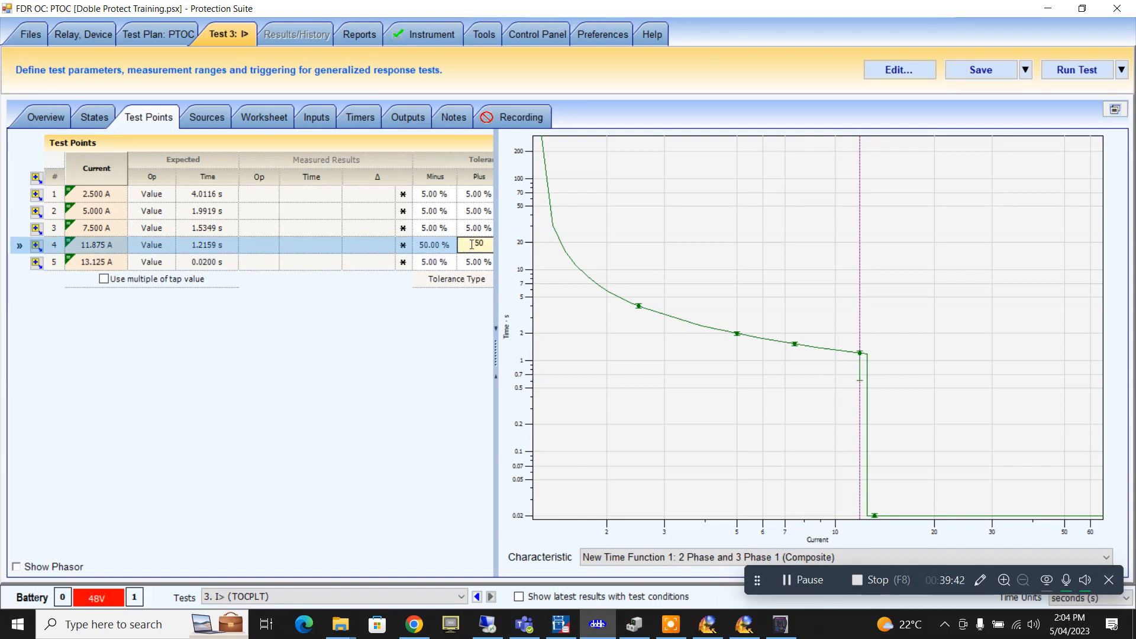
{"action": "left_click", "coordinate": [441, 247]}
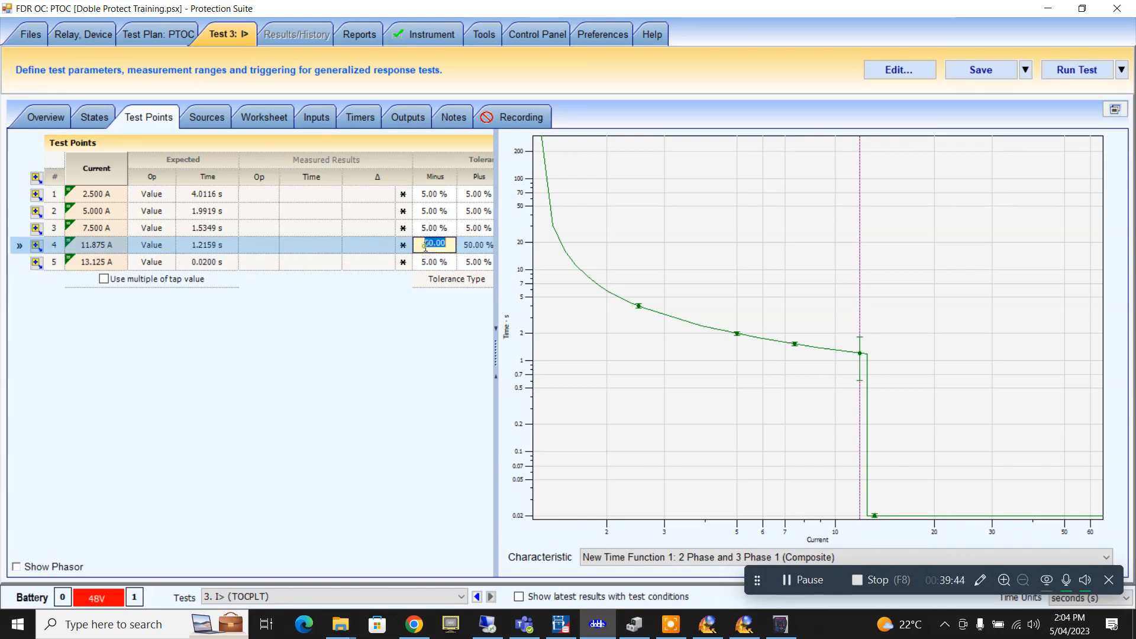
{"action": "type", "text": "5"}
{"action": "left_click", "coordinate": [472, 246]}
{"action": "type", "text": "5"}
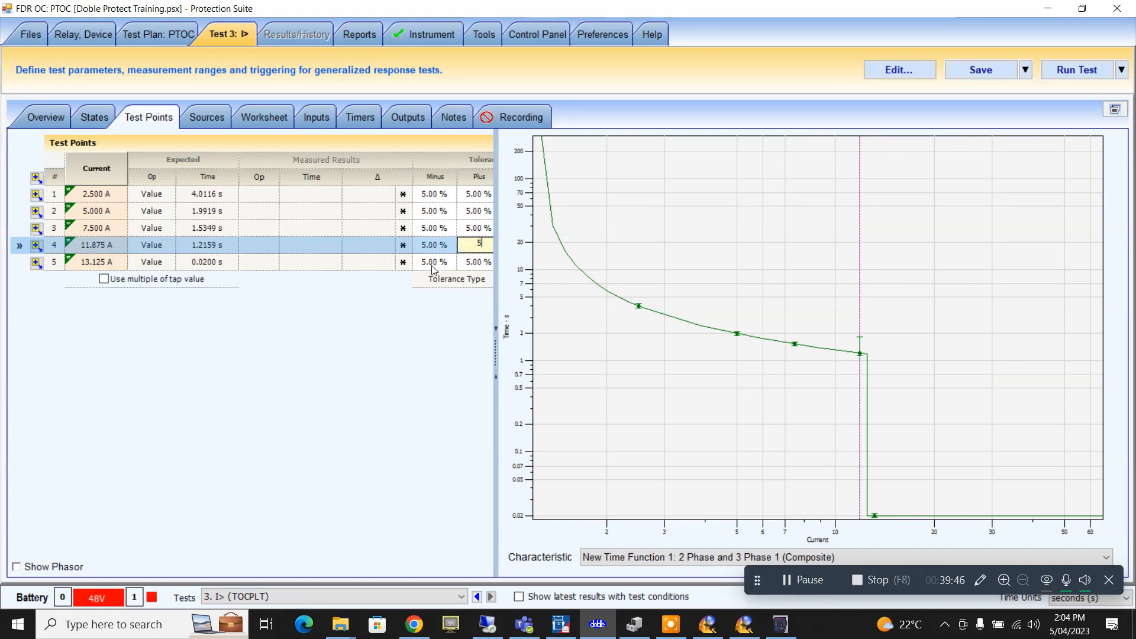
{"action": "left_click", "coordinate": [433, 262]}
{"action": "type", "text": "50"}
{"action": "left_click", "coordinate": [469, 256]}
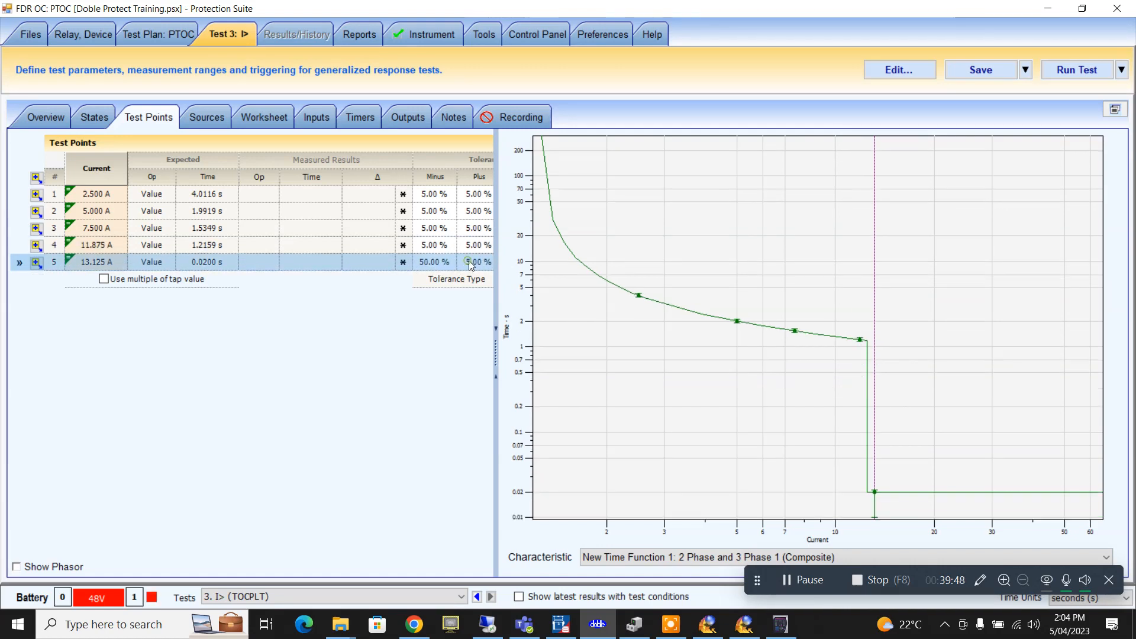
{"action": "type", "text": "50"}
{"action": "left_click", "coordinate": [474, 243]}
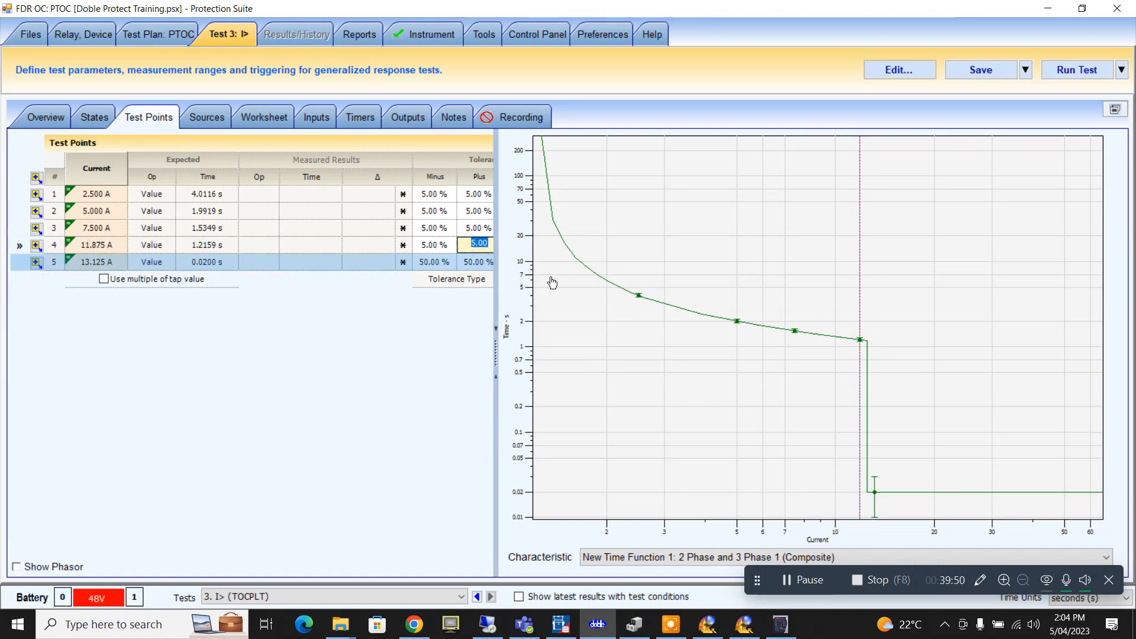
- Review the I> test's Sources, Worksheet and Inputs setup, then go back to Overview
{"action": "left_click", "coordinate": [204, 117]}
{"action": "left_click", "coordinate": [263, 116]}
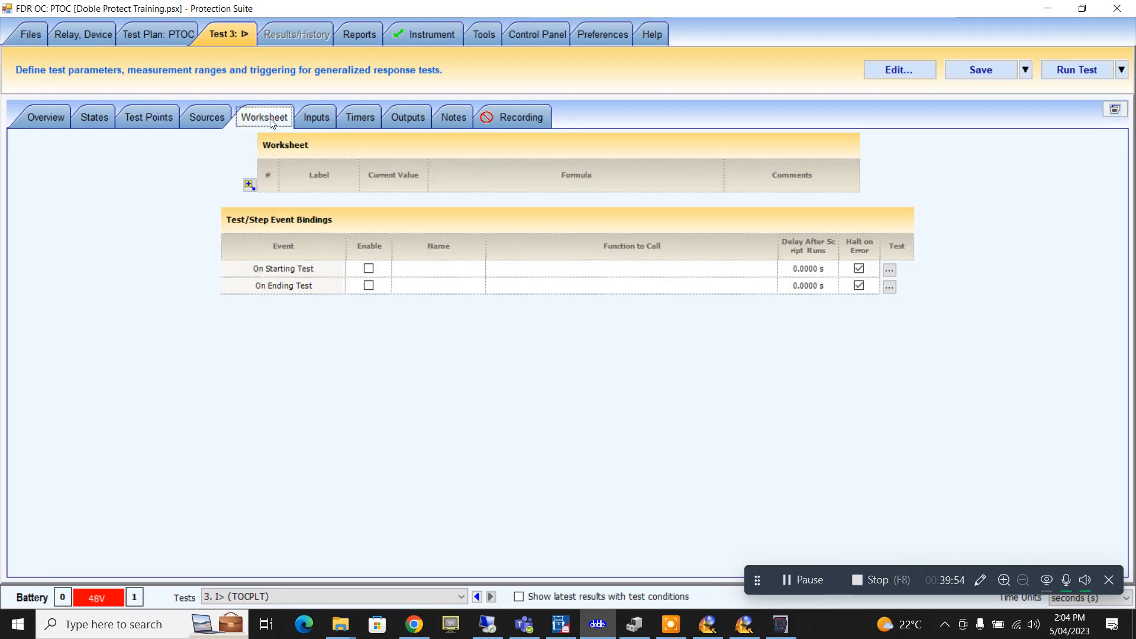
{"action": "left_click", "coordinate": [331, 117]}
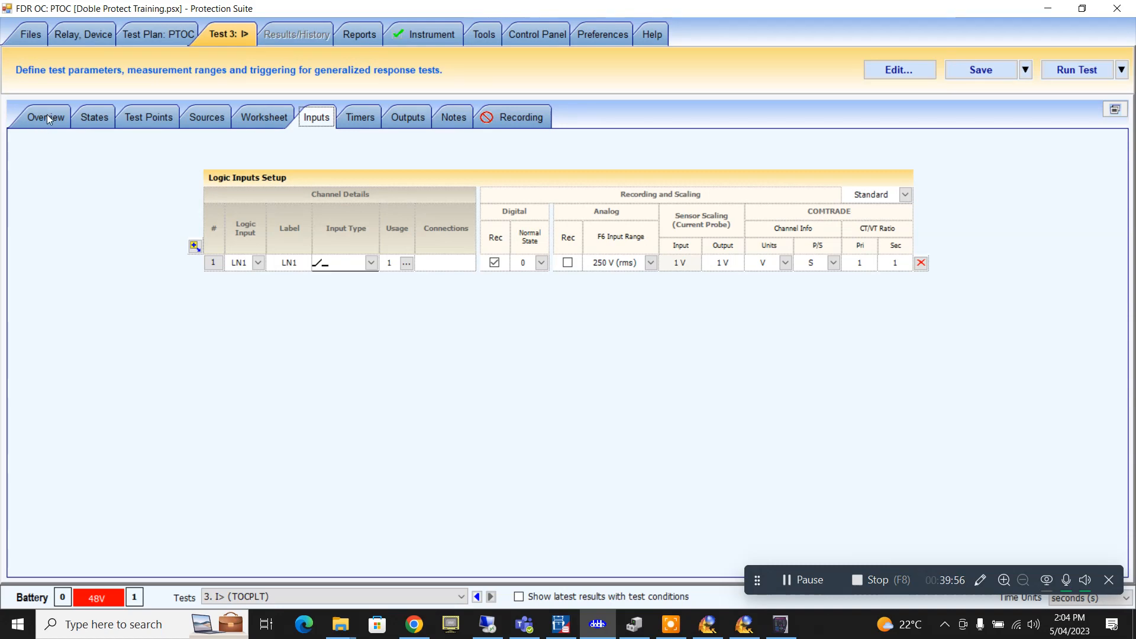
{"action": "left_click", "coordinate": [47, 116]}
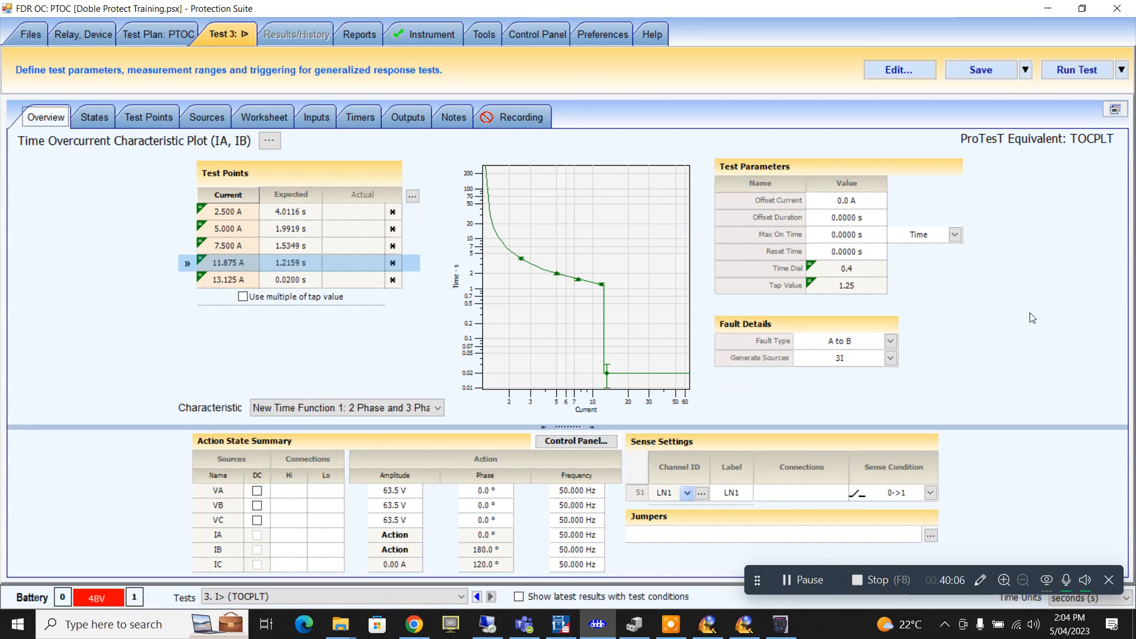
- Attempt the I> run, dismiss the Max On Time invalid-test error, and return to Overview
{"action": "left_click", "coordinate": [1072, 77]}
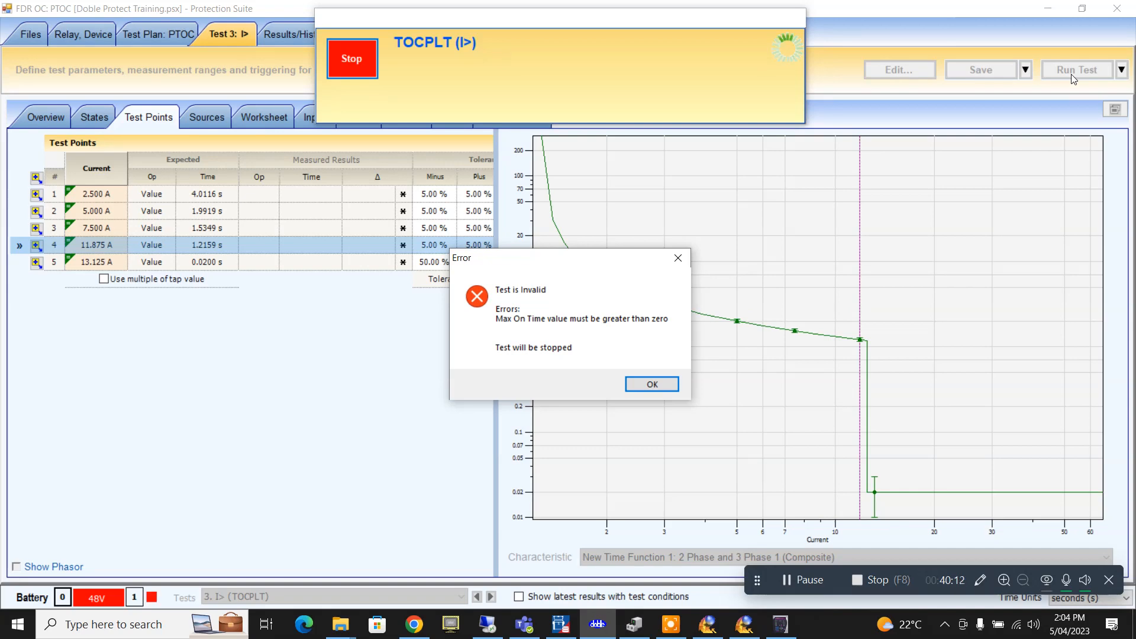
{"action": "left_click", "coordinate": [652, 385]}
{"action": "left_click", "coordinate": [37, 117]}
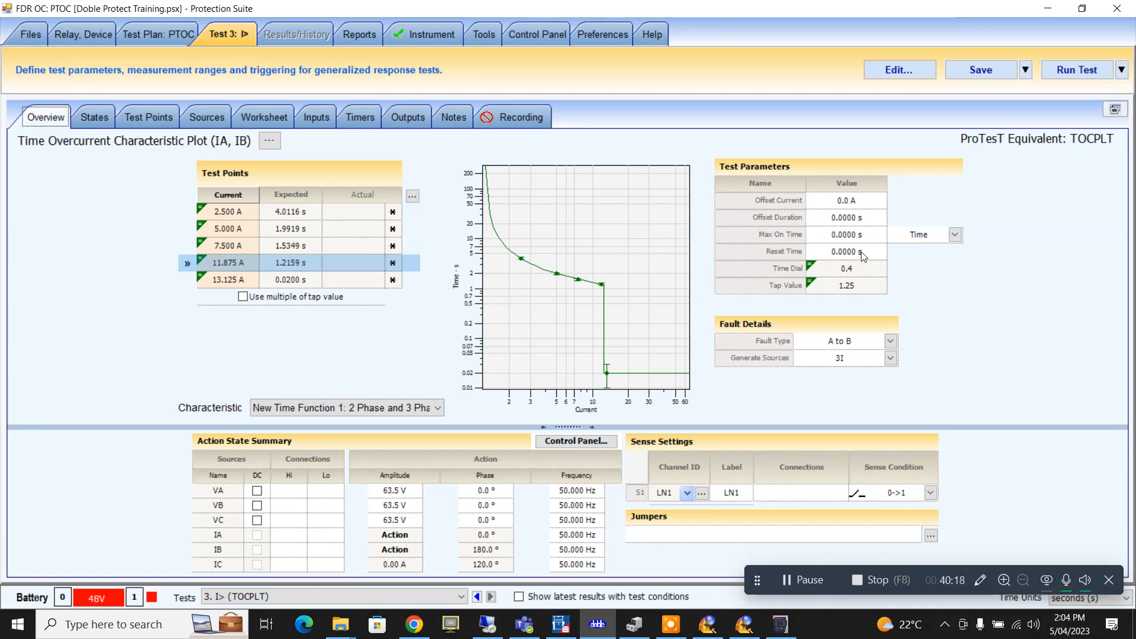
- Enter Max On Time 20 s and Reset Time 0.5 s in the Test Parameters table
{"action": "left_click", "coordinate": [865, 234]}
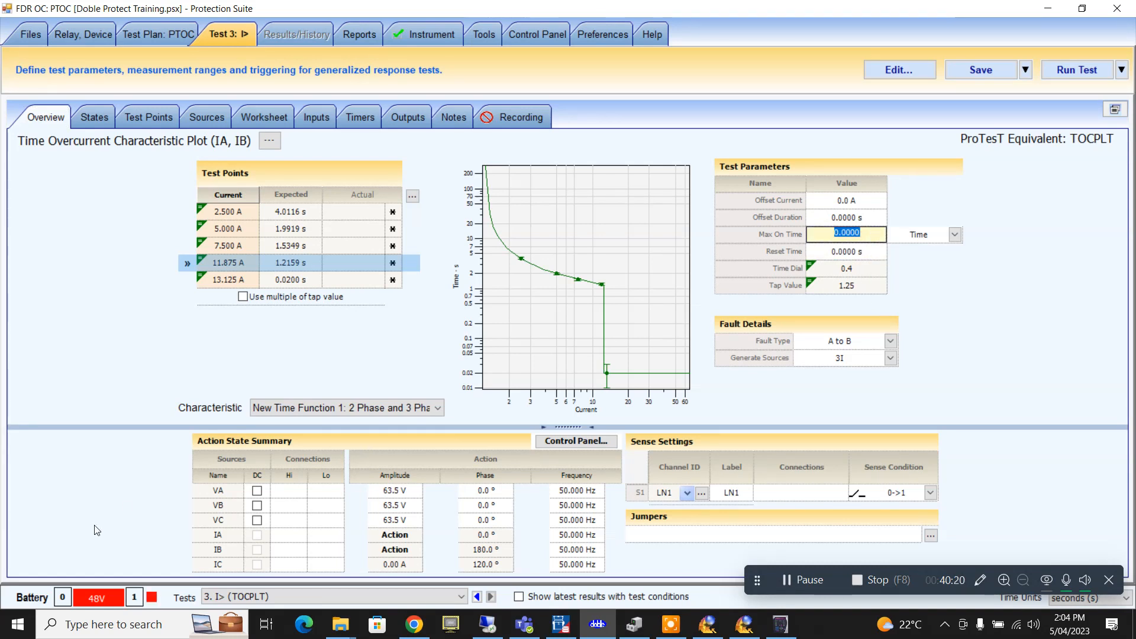
{"action": "type", "text": "20"}
{"action": "key", "text": "Return"}
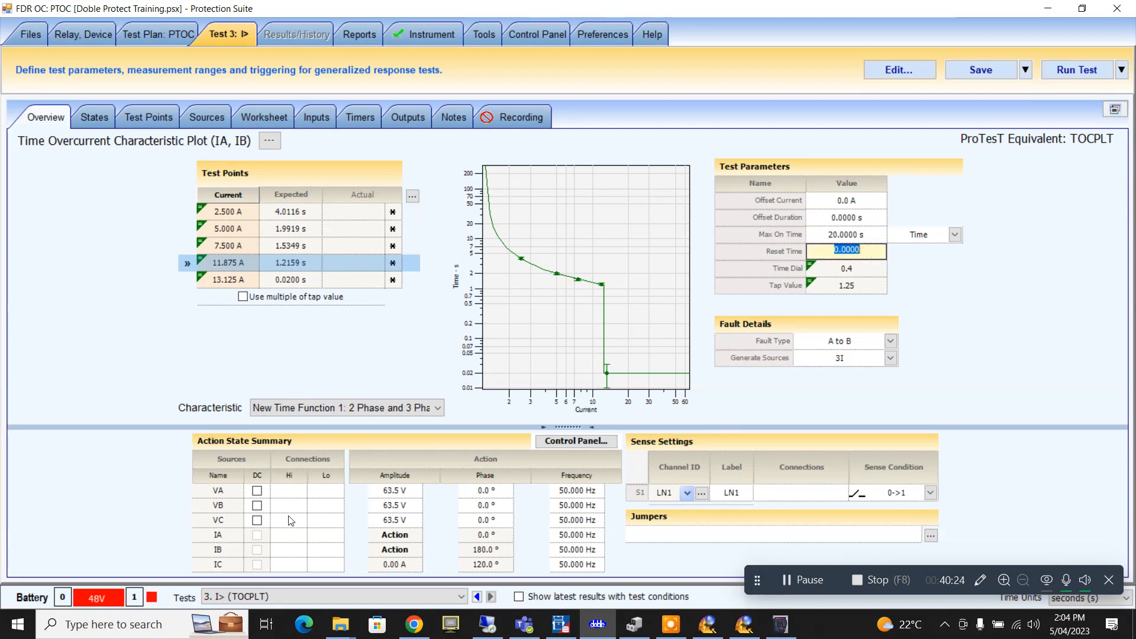
{"action": "type", "text": "0.5"}
{"action": "key", "text": "Return"}
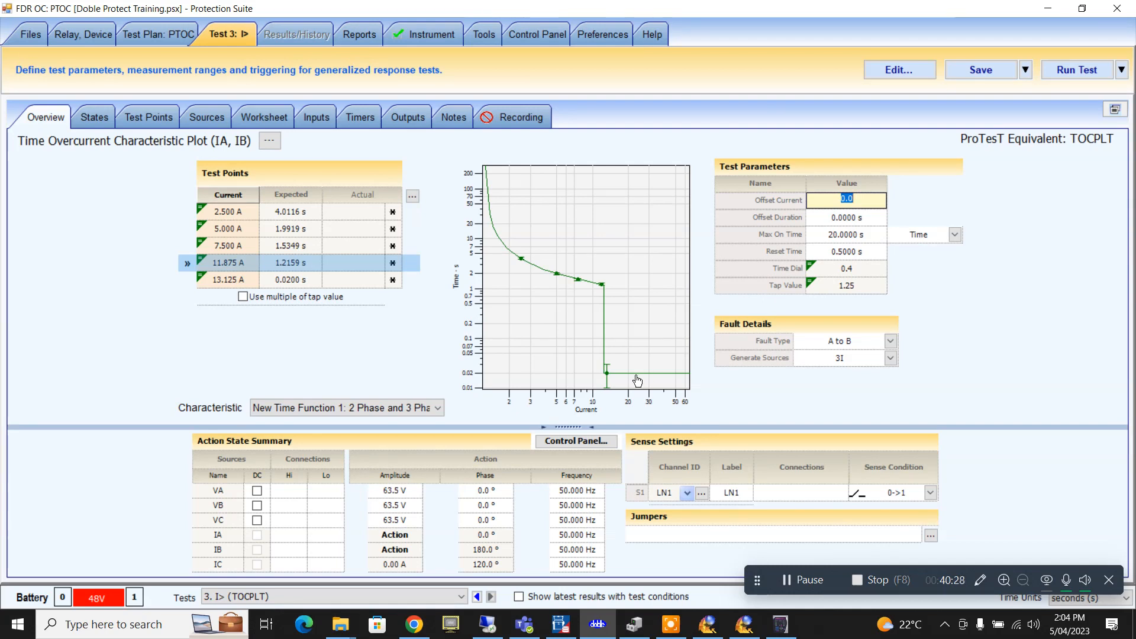
{"action": "type", "text": "2"}
{"action": "key", "text": "Return"}
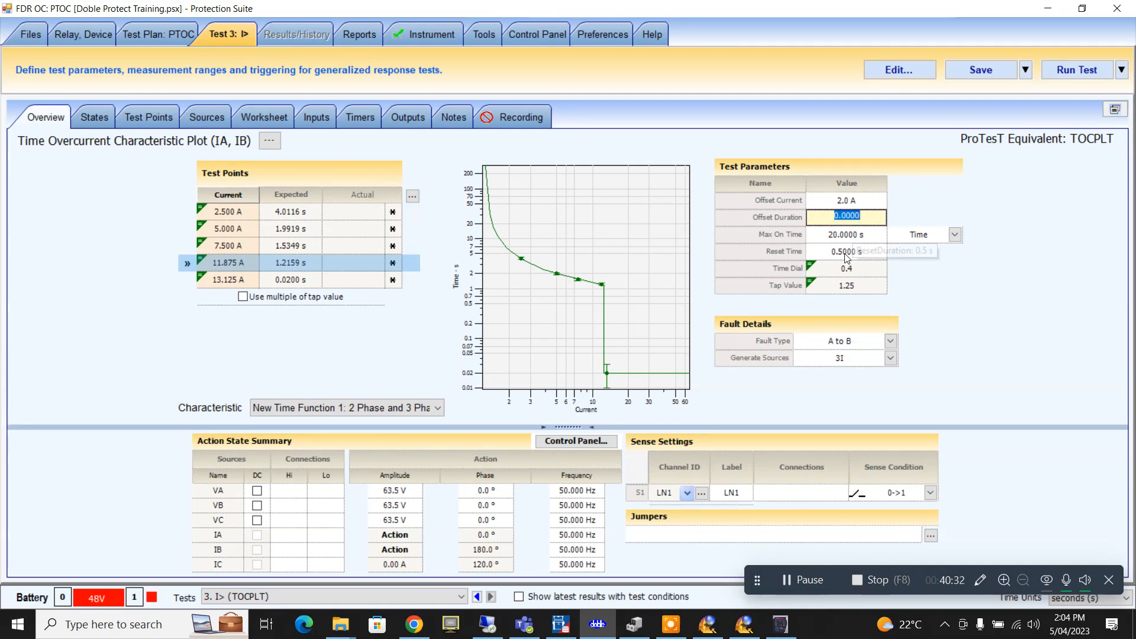
- Set Offset Current to 1.0 A and Offset Duration to 2 s, then save the test plan
{"action": "left_click", "coordinate": [862, 201]}
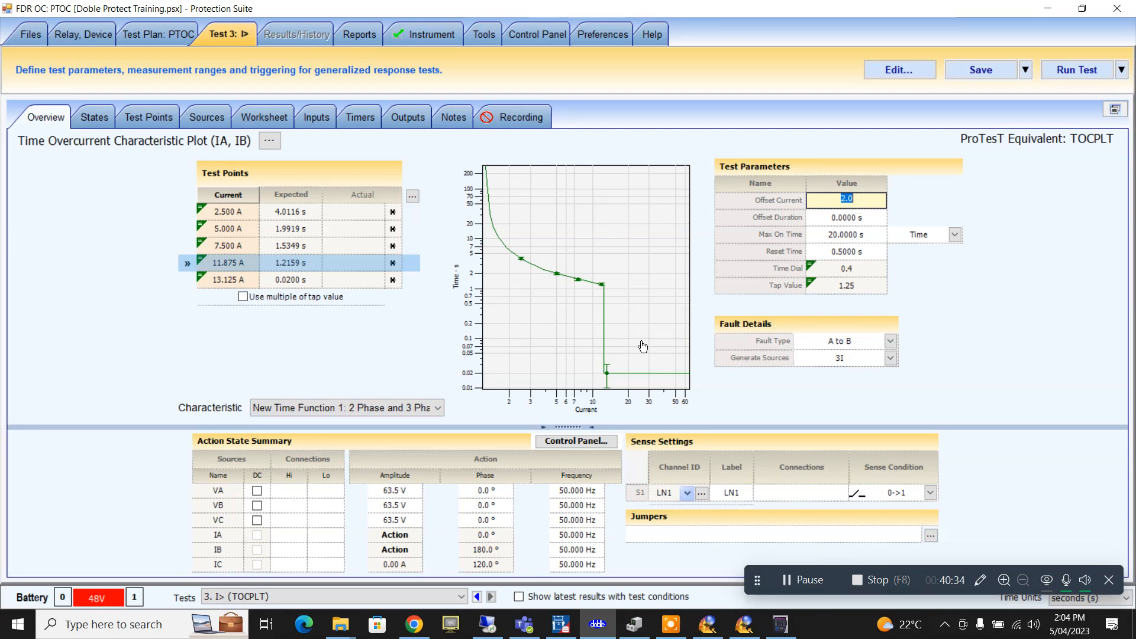
{"action": "type", "text": "1"}
{"action": "left_click", "coordinate": [838, 218]}
{"action": "type", "text": "2"}
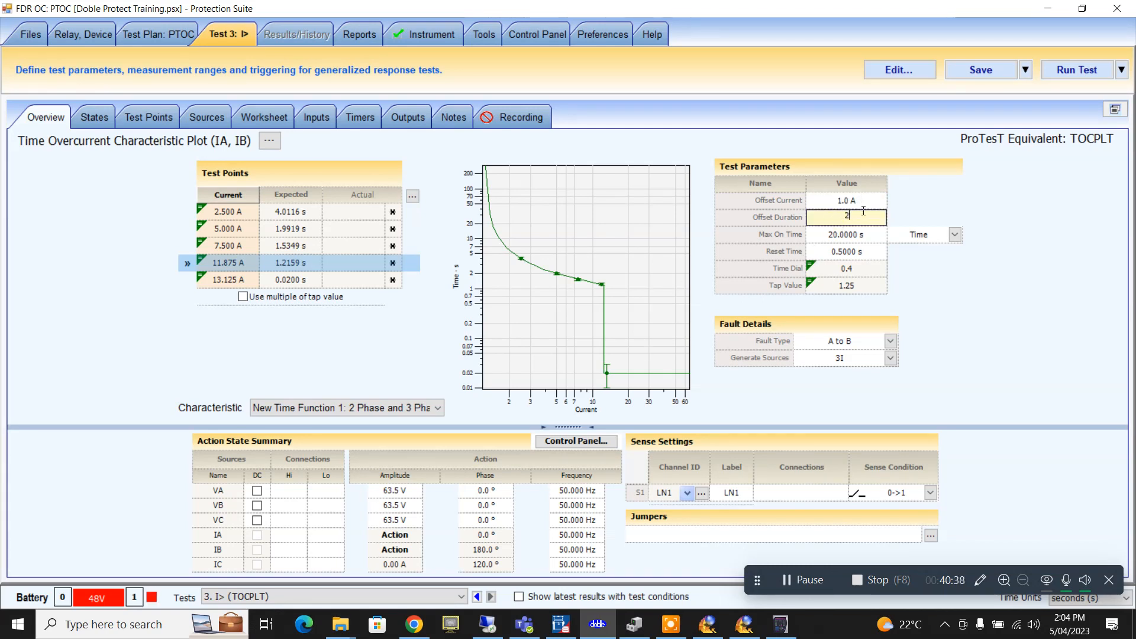
{"action": "left_click", "coordinate": [858, 201]}
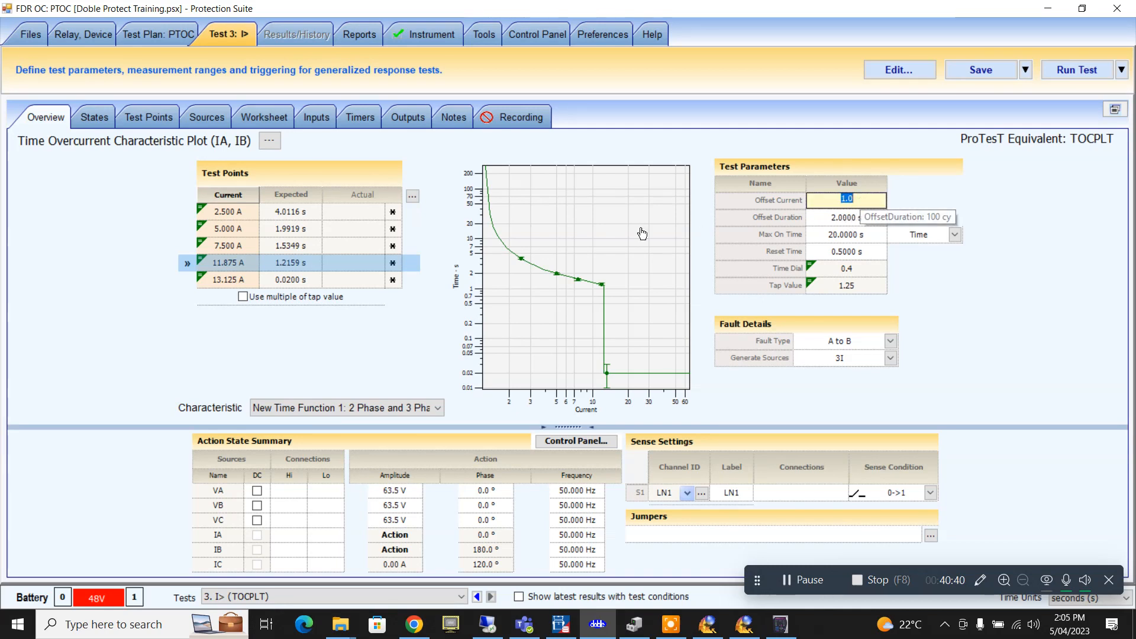
{"action": "left_click", "coordinate": [331, 339]}
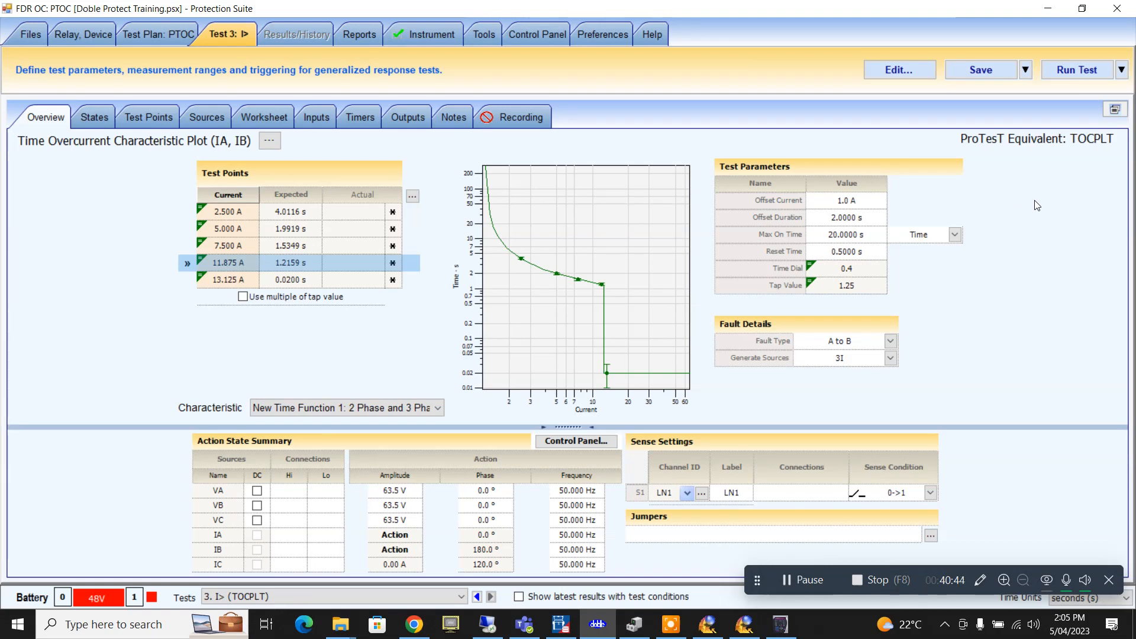
{"action": "left_click", "coordinate": [485, 504]}
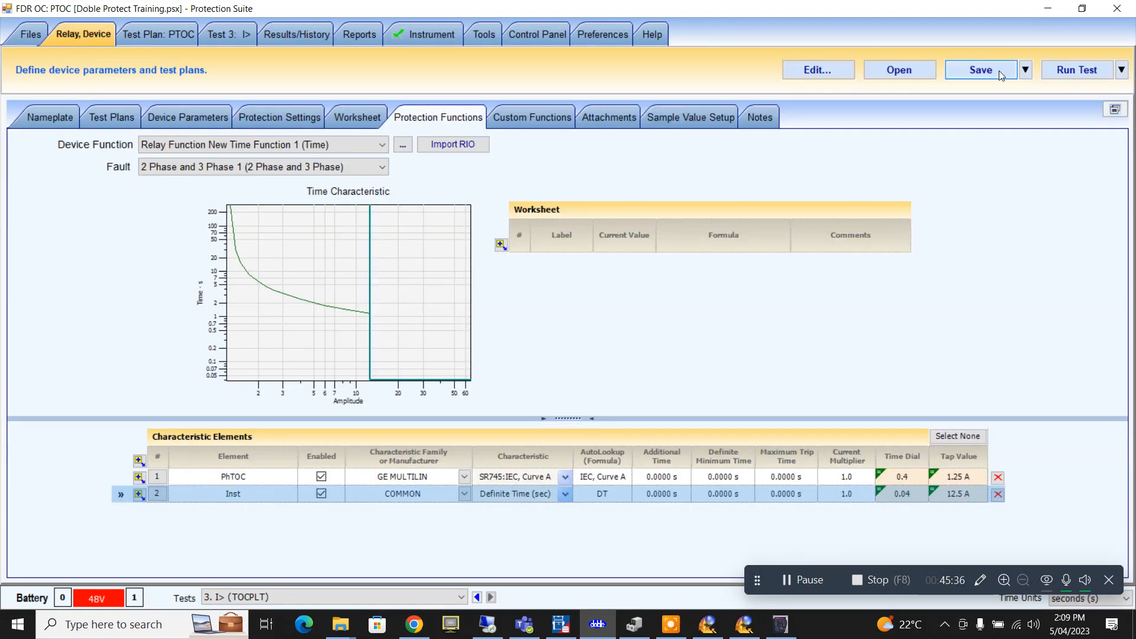
{"action": "left_click", "coordinate": [998, 73]}
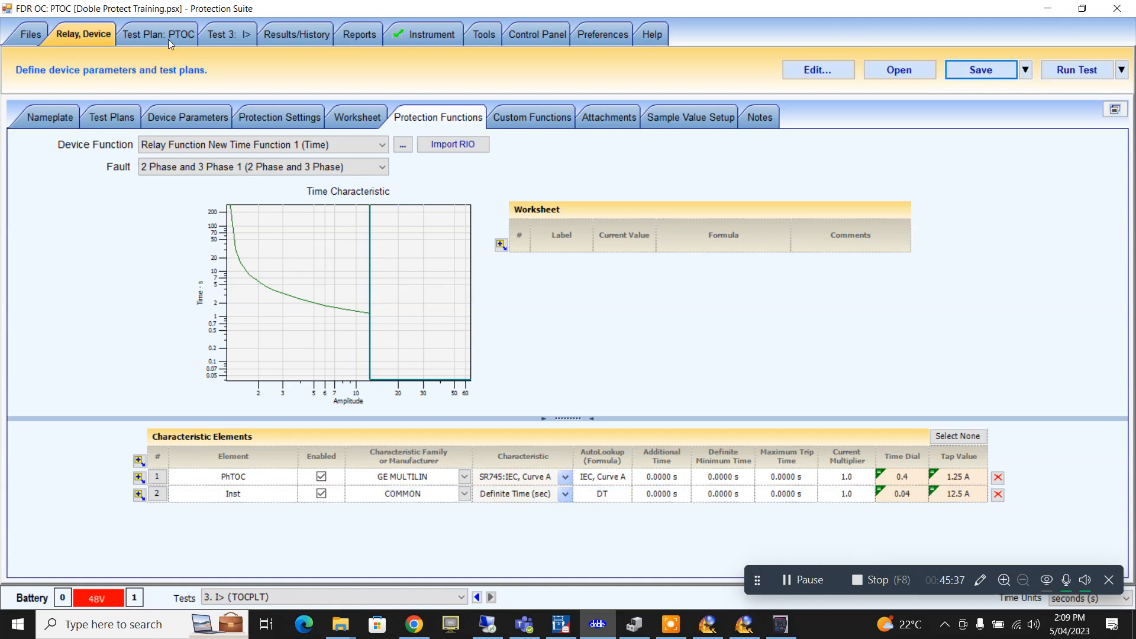
- Open the PTOC test plan's Test 3: I> and run the time-overcurrent test
{"action": "left_click", "coordinate": [168, 39]}
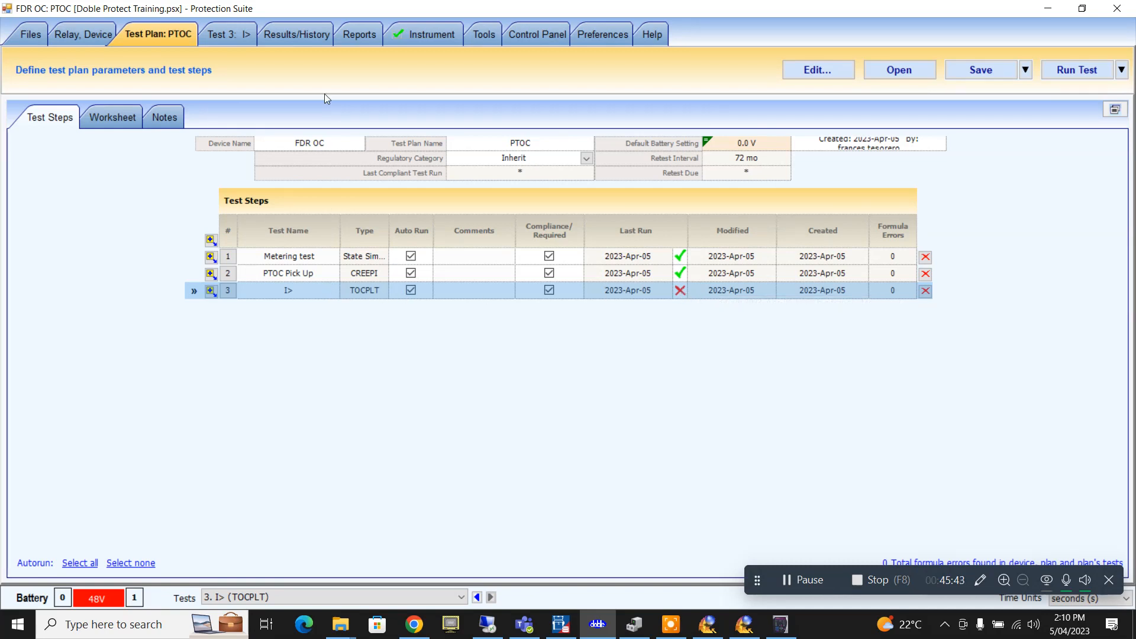
{"action": "left_click", "coordinate": [247, 33]}
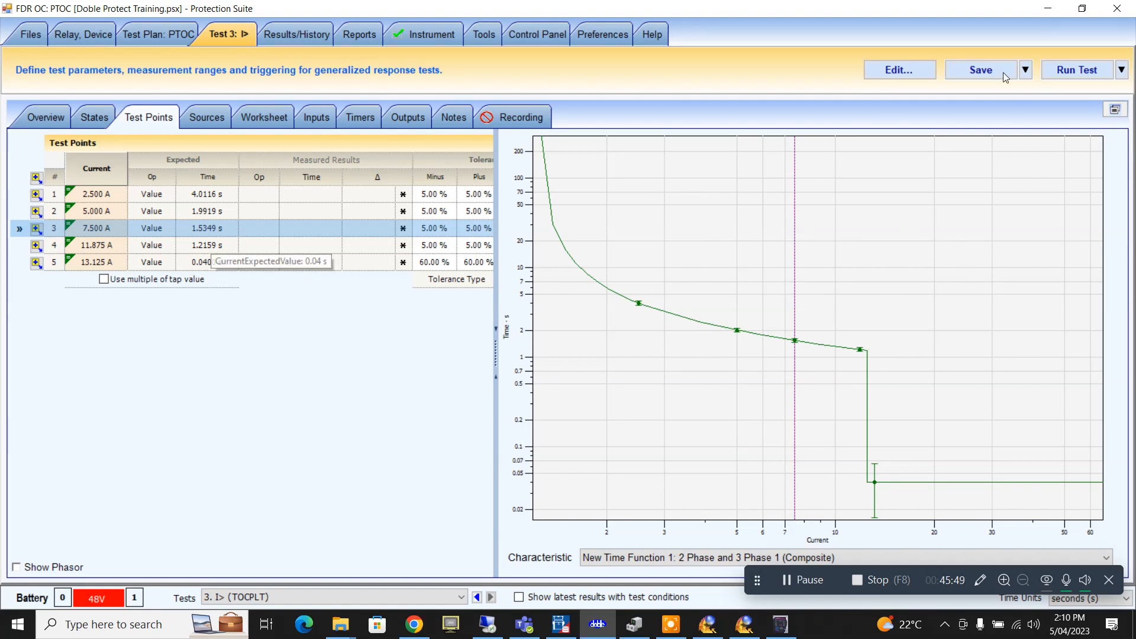
{"action": "left_click", "coordinate": [1082, 68]}
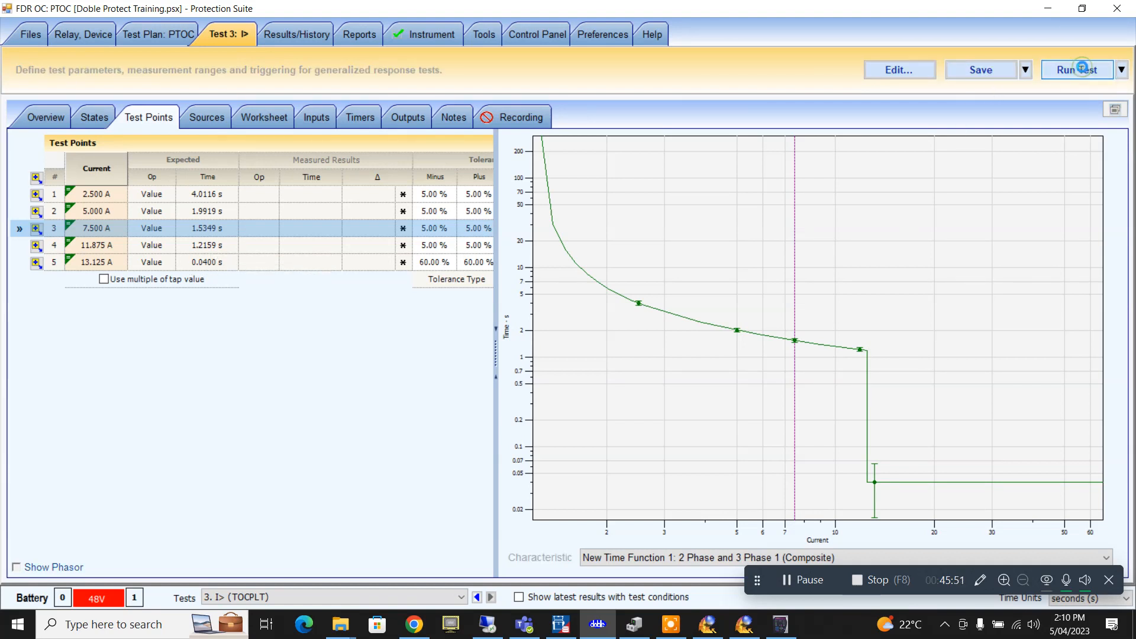
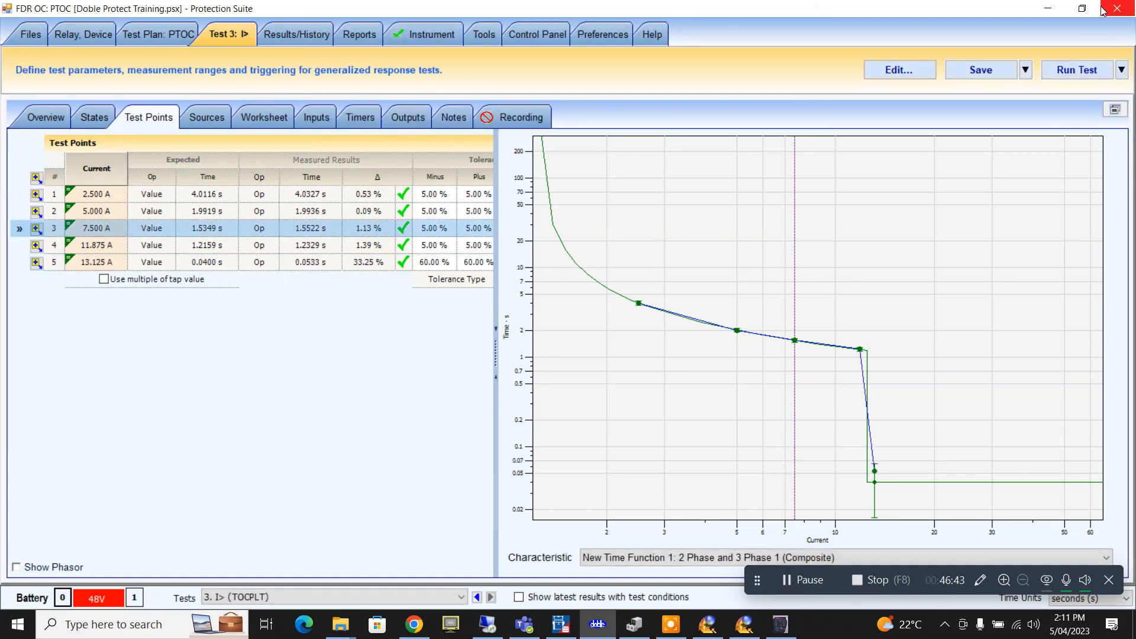
- Restore the Protection Suite window to a smaller size to reveal the desktop behind it
{"action": "left_click", "coordinate": [1082, 9]}
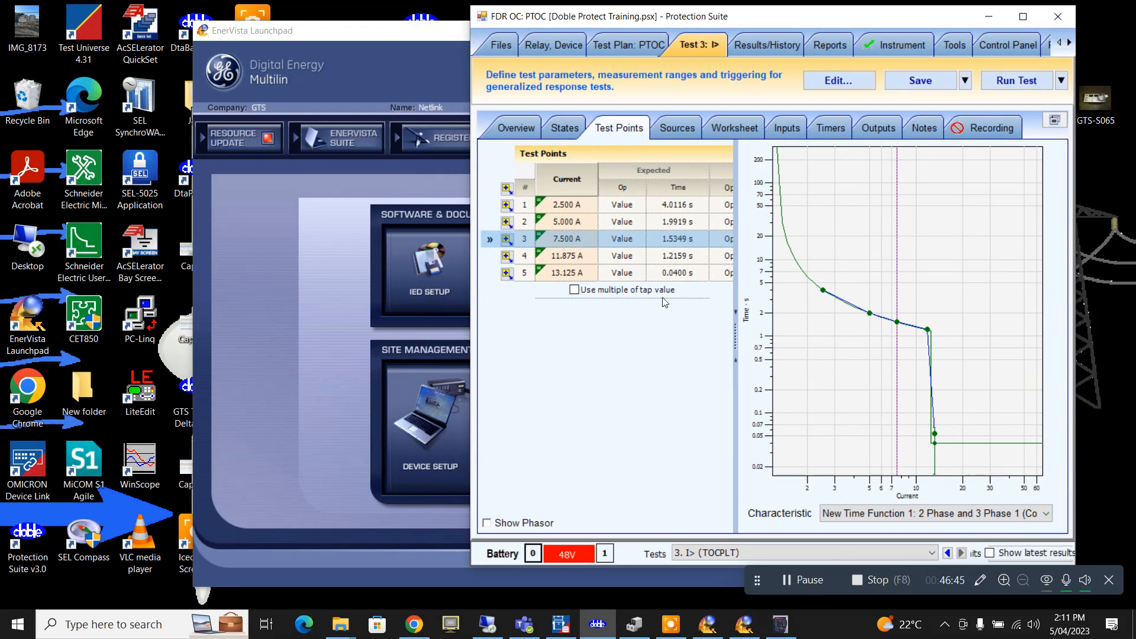
- Switch to the EnerVista 750/760 Setup window from the taskbar
{"action": "left_click", "coordinate": [707, 624]}
{"action": "left_click", "coordinate": [740, 628]}
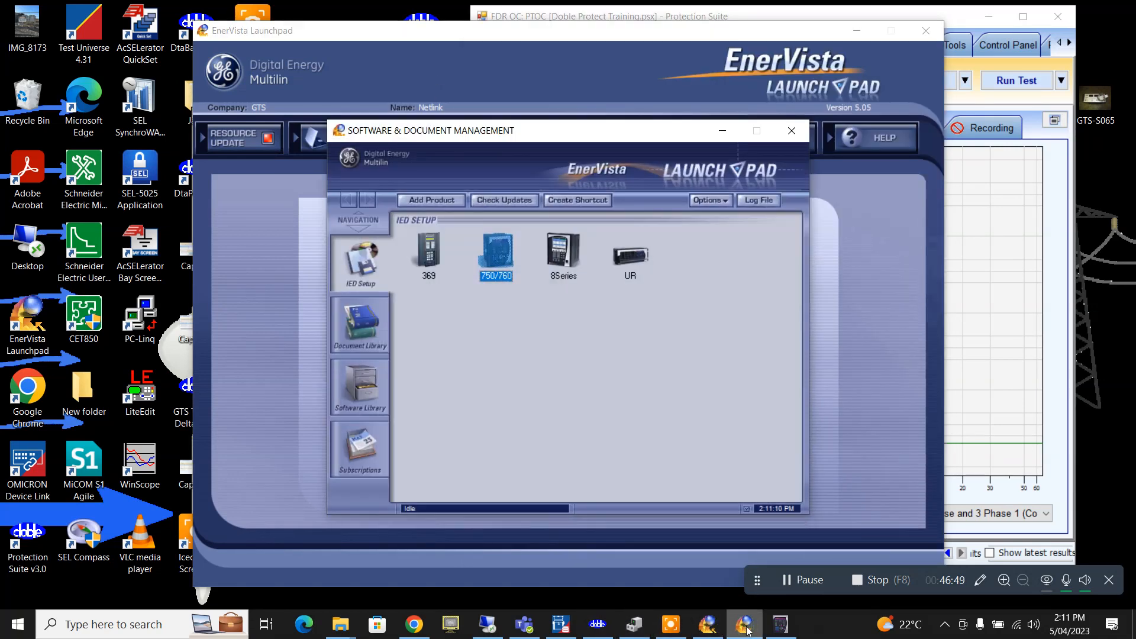
{"action": "left_click", "coordinate": [776, 630]}
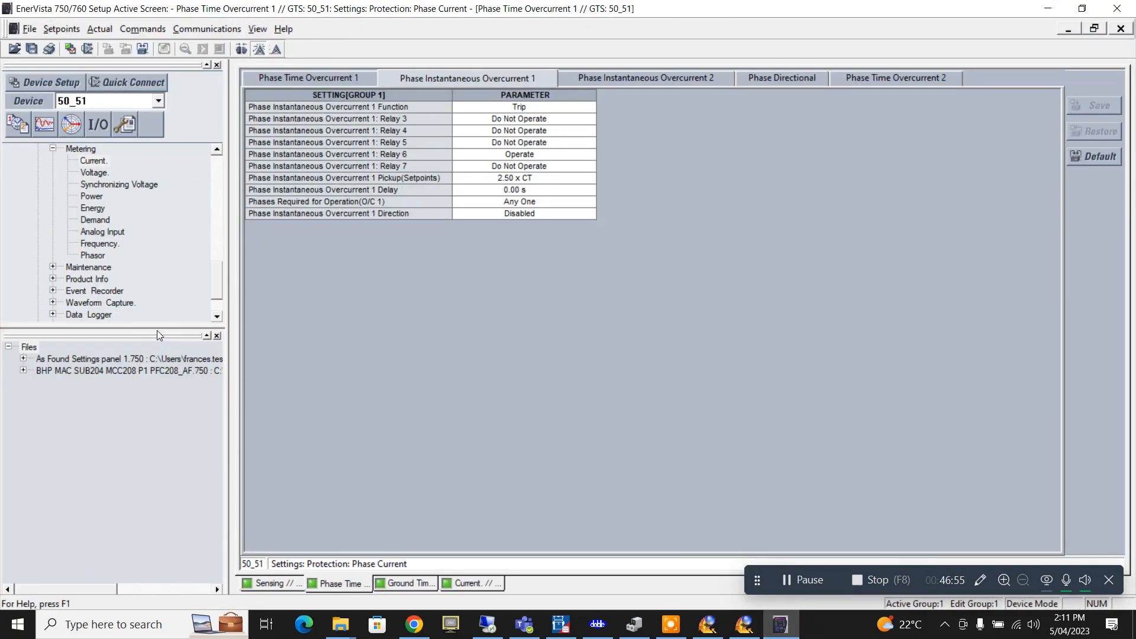
- Expand Actual Values > Status and open Last Trip Data, showing the AB-phase trip at 1270 A
{"action": "left_click_drag", "start_coordinate": [218, 268], "coordinate": [220, 301]}
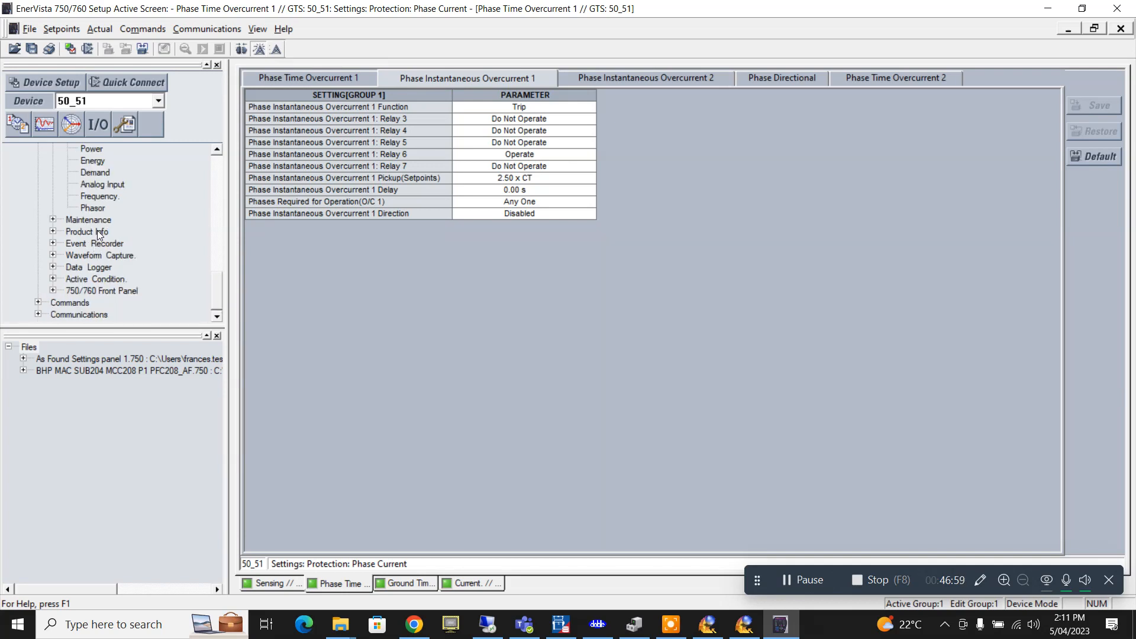
{"action": "scroll", "coordinate": [84, 261], "scroll_direction": "up", "scroll_amount": 2}
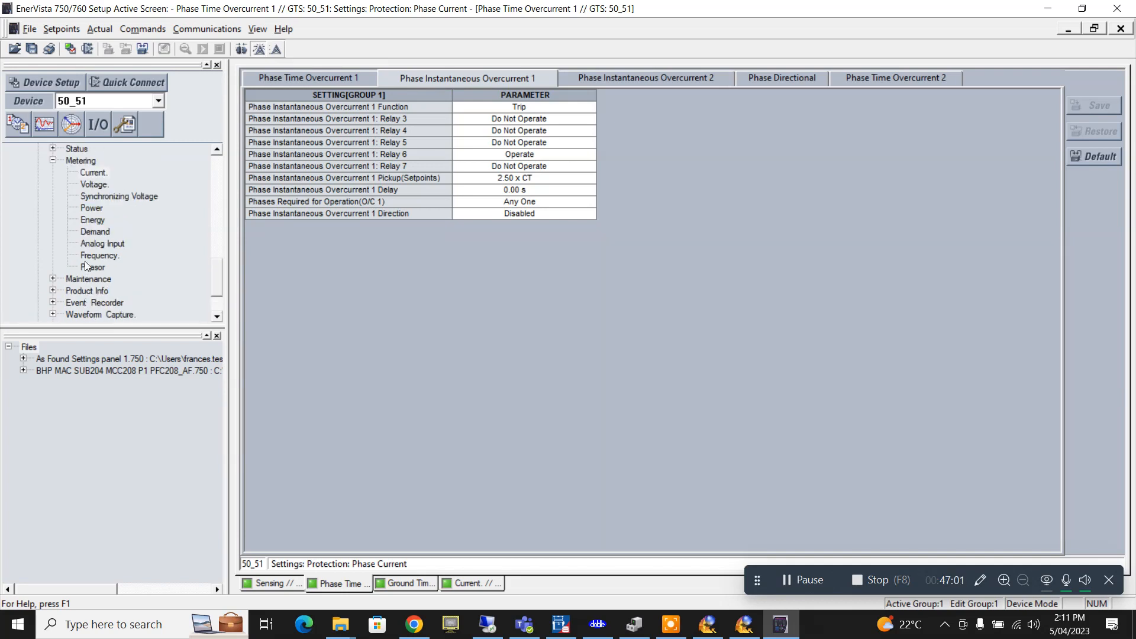
{"action": "scroll", "coordinate": [84, 261], "scroll_direction": "up", "scroll_amount": 1}
{"action": "left_click", "coordinate": [53, 196]}
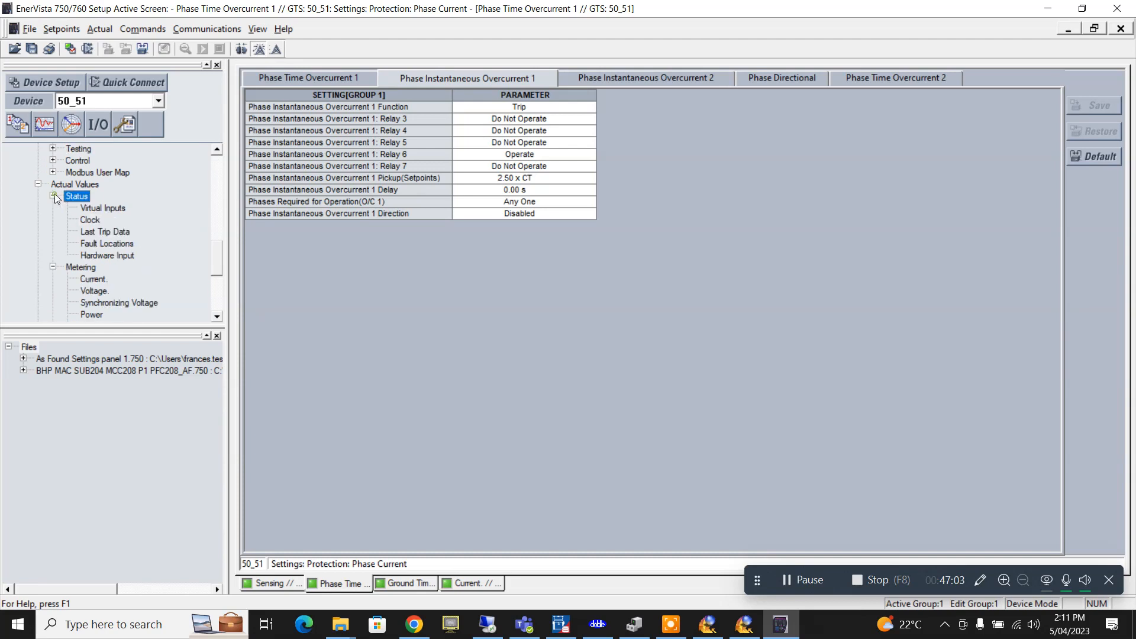
{"action": "scroll", "coordinate": [63, 247], "scroll_direction": "down", "scroll_amount": 1}
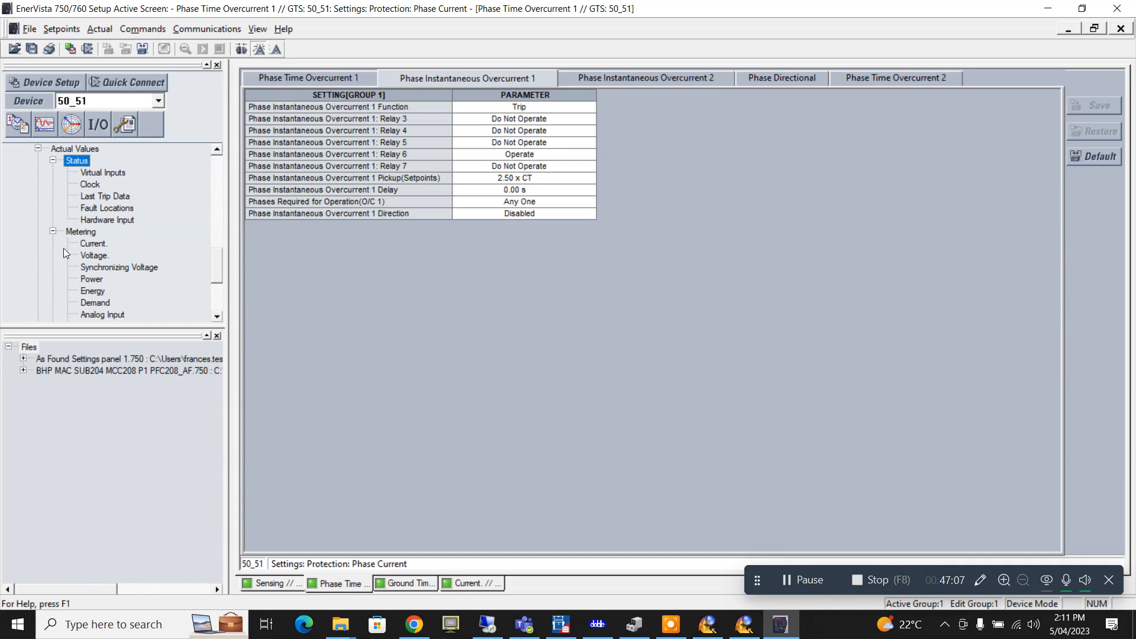
{"action": "double_click", "coordinate": [114, 195]}
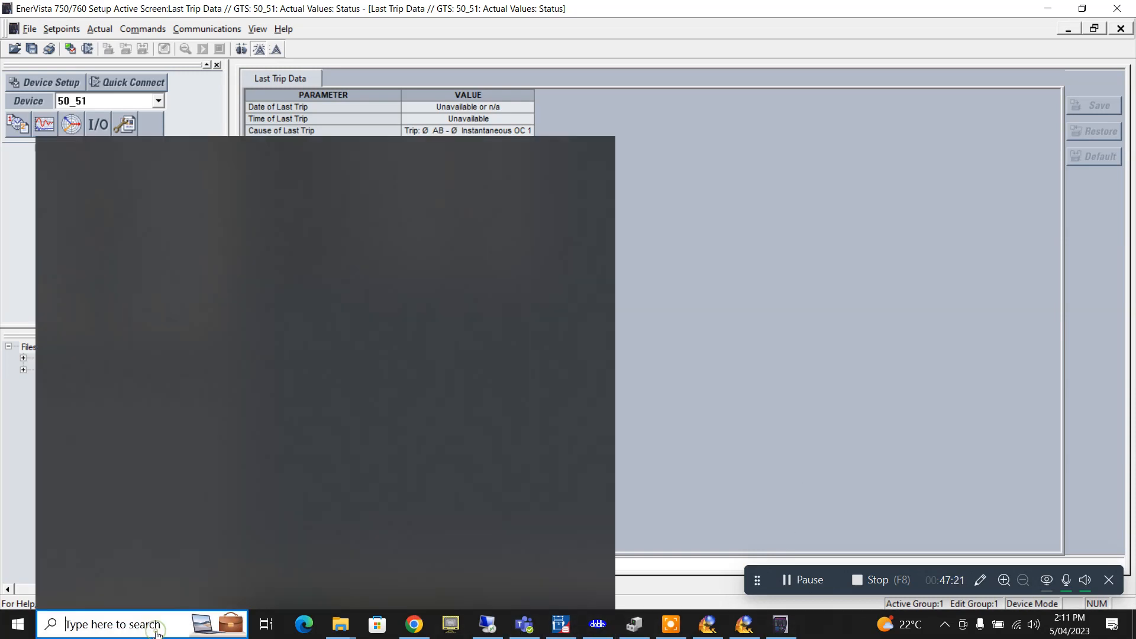
- Launch Snipping Tool via 'snip' search and capture the Last Trip Data table region
{"action": "left_click", "coordinate": [156, 625]}
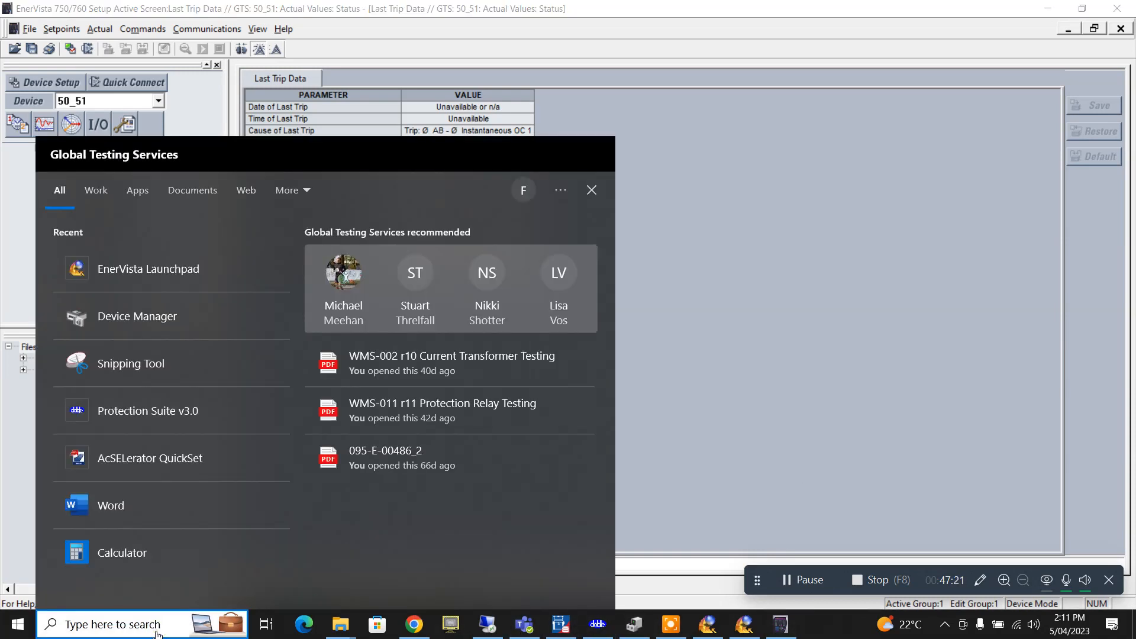
{"action": "type", "text": "snip"}
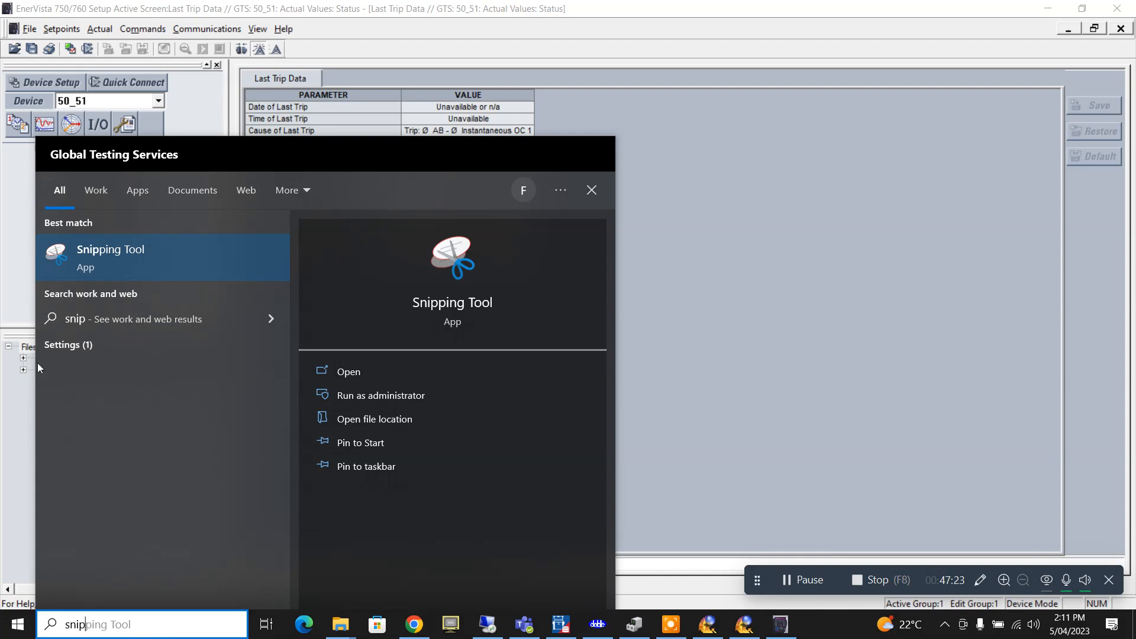
{"action": "left_click", "coordinate": [116, 251]}
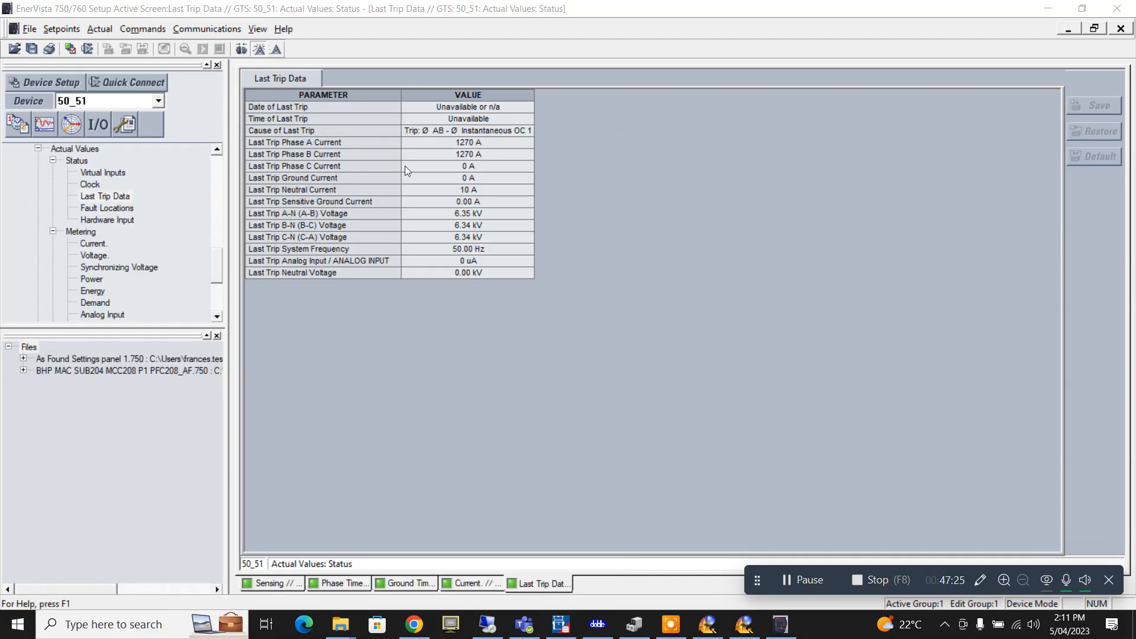
{"action": "left_click", "coordinate": [799, 116]}
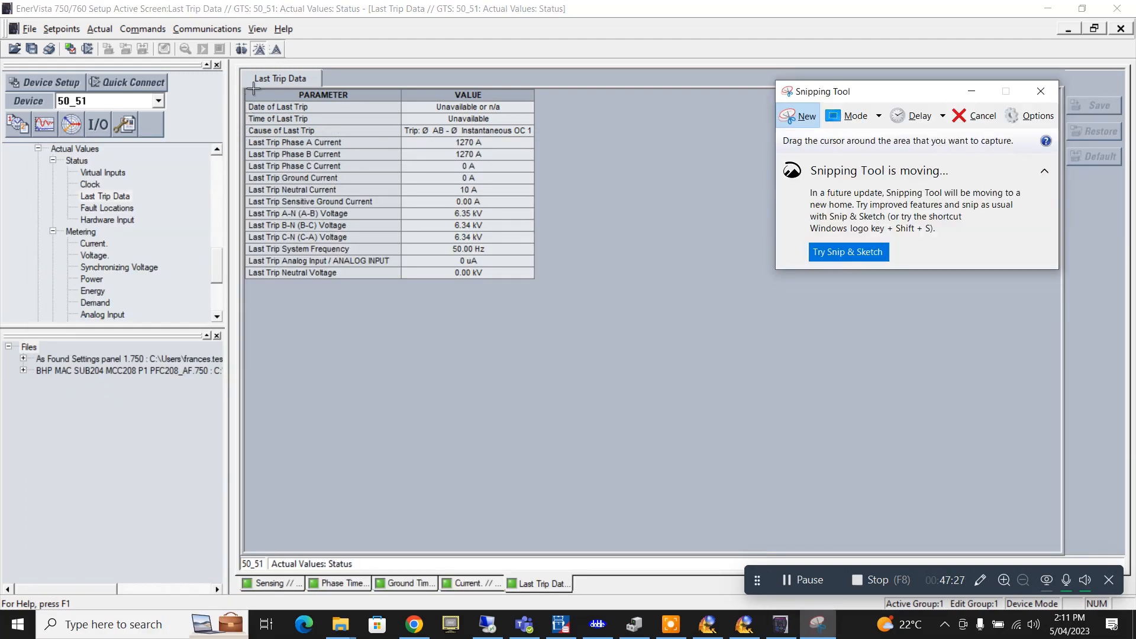
{"action": "left_click_drag", "start_coordinate": [248, 41], "coordinate": [562, 333]}
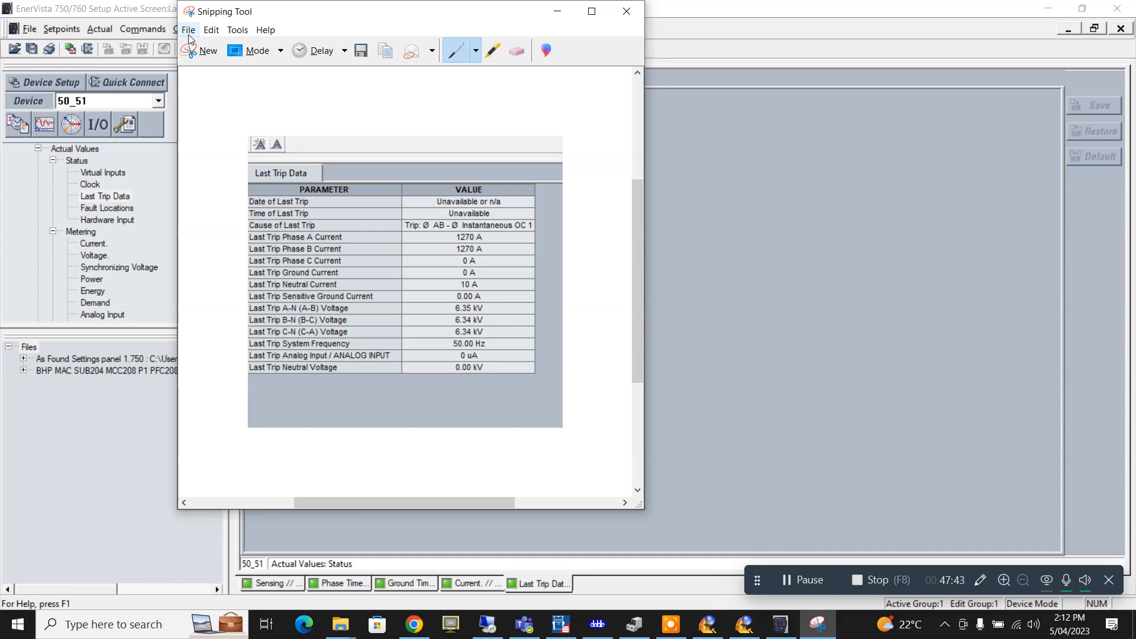
- Save the snip to the Desktop as PNG 'Ph Ints Trip', then minimise Snipping Tool
{"action": "left_click", "coordinate": [188, 34]}
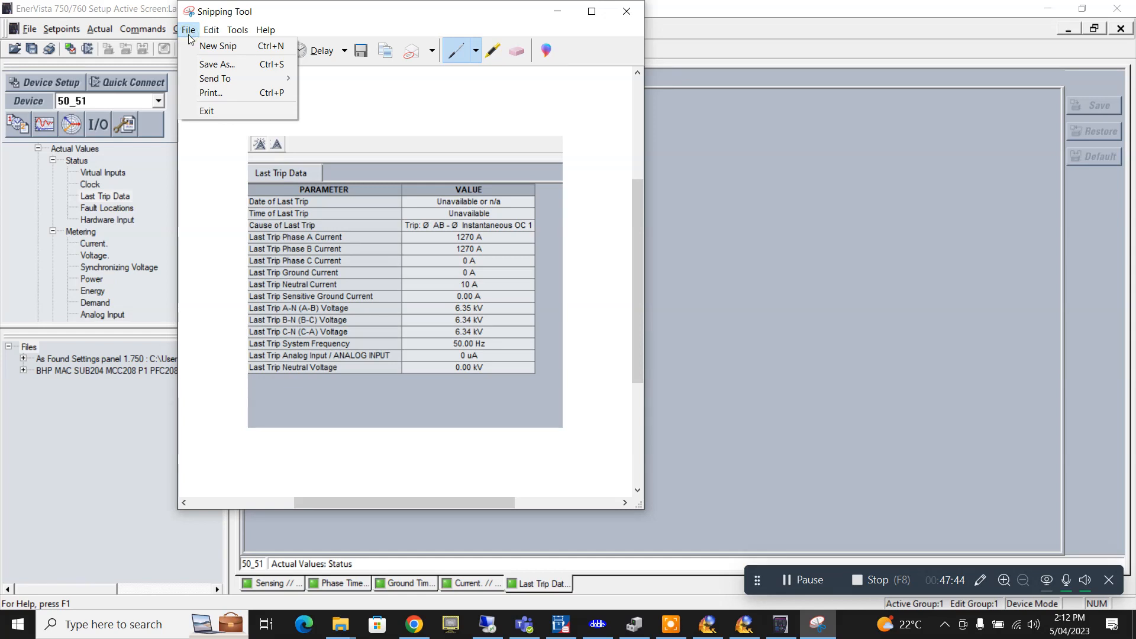
{"action": "left_click", "coordinate": [214, 70]}
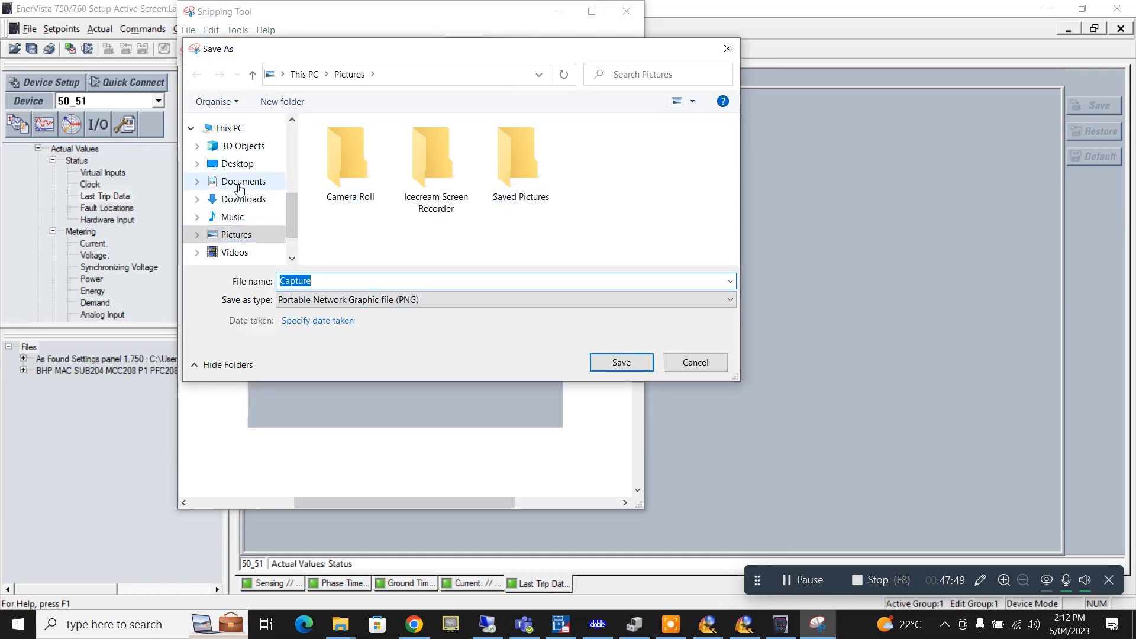
{"action": "left_click", "coordinate": [236, 164]}
{"action": "left_click", "coordinate": [343, 280]}
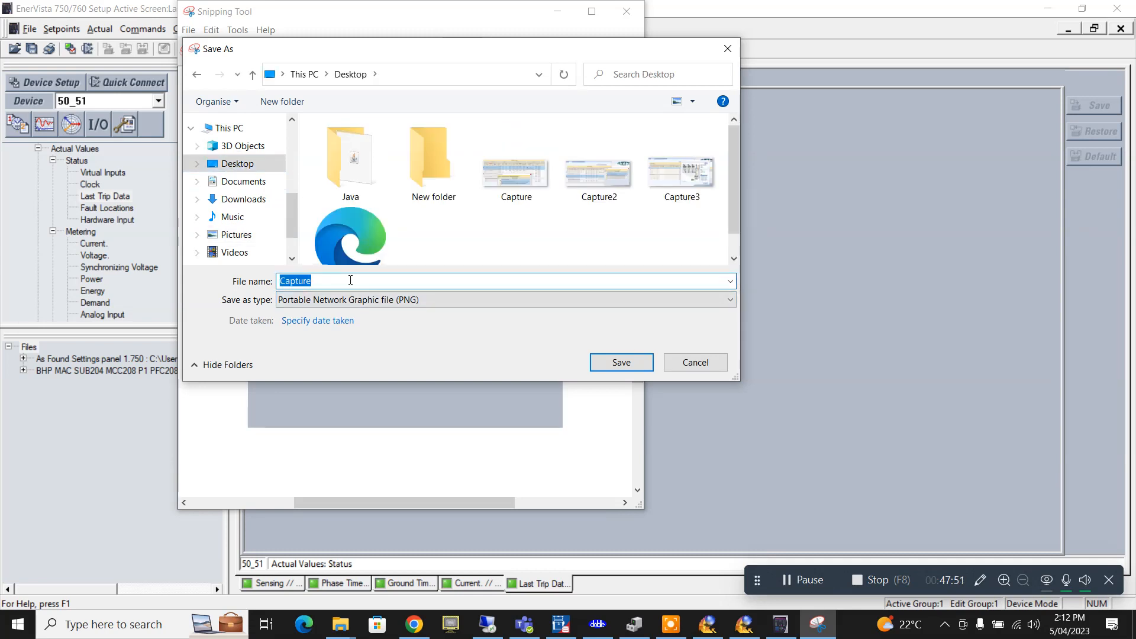
{"action": "type", "text": "Ph Ints Trip"}
{"action": "left_click", "coordinate": [616, 362]}
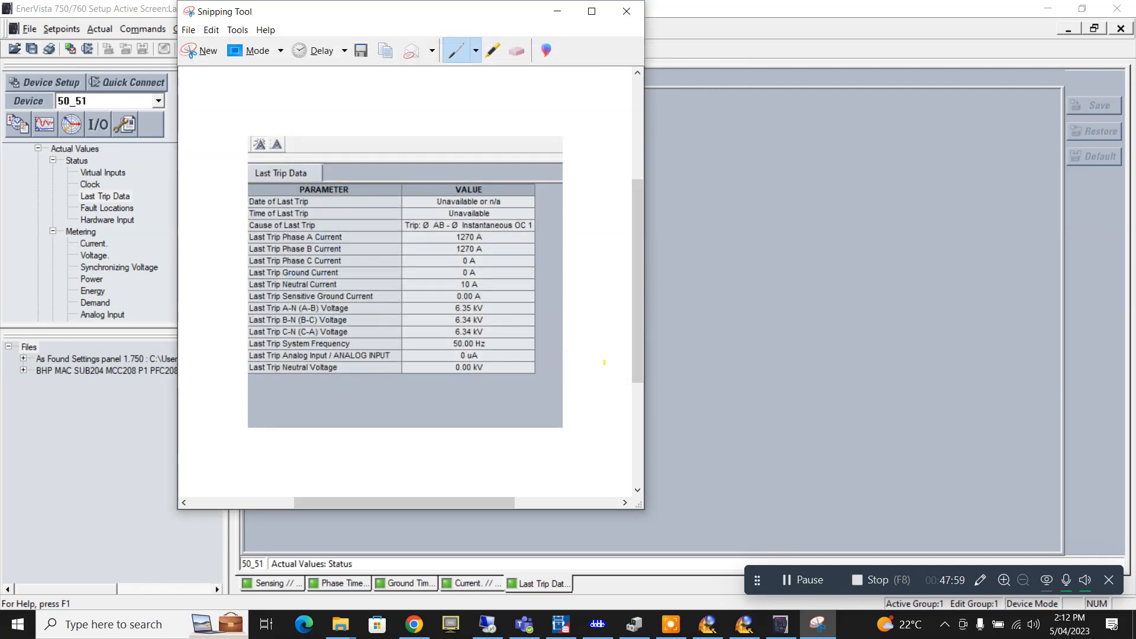
{"action": "left_click", "coordinate": [561, 11]}
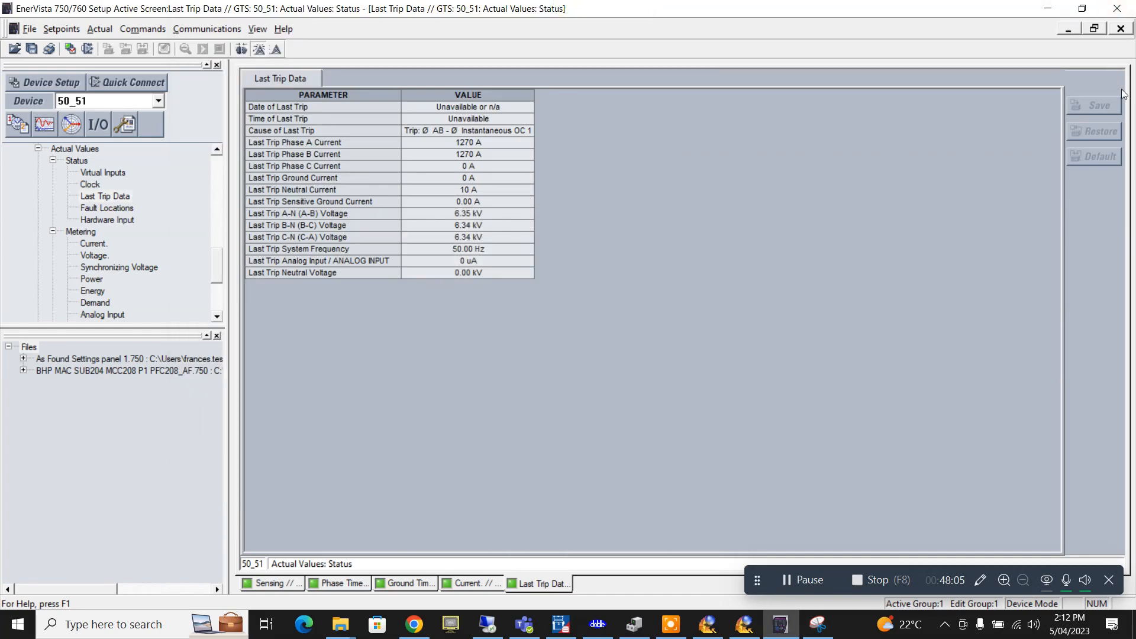
{"action": "left_click", "coordinate": [1082, 8]}
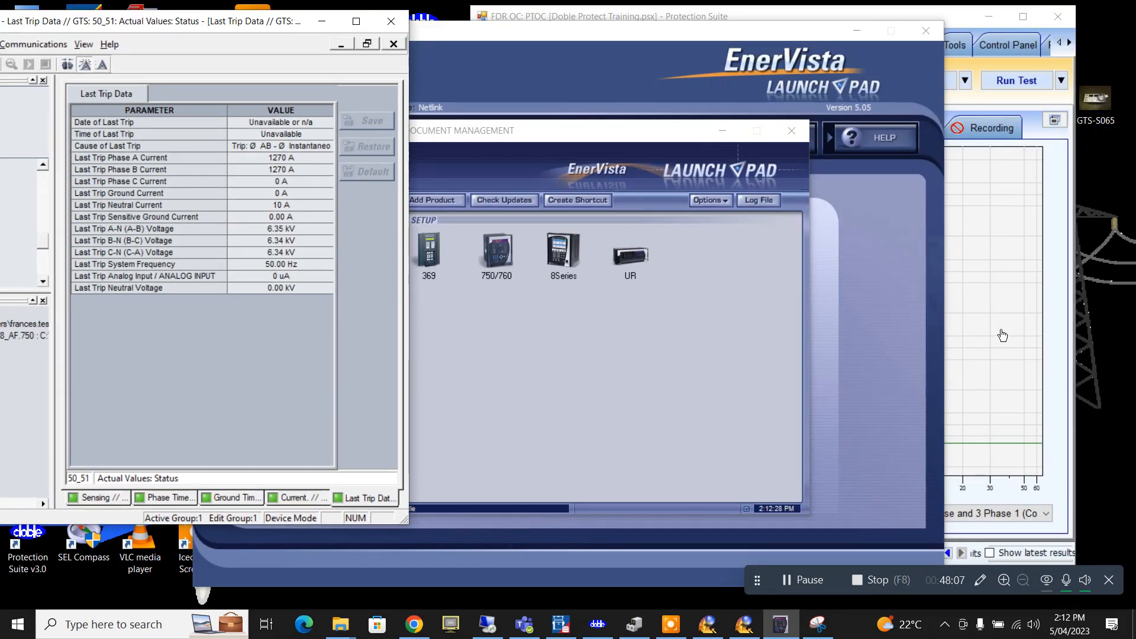
- Maximise Protection Suite and rename PTOC test 3 from I> to I>AB
{"action": "left_click", "coordinate": [1003, 335]}
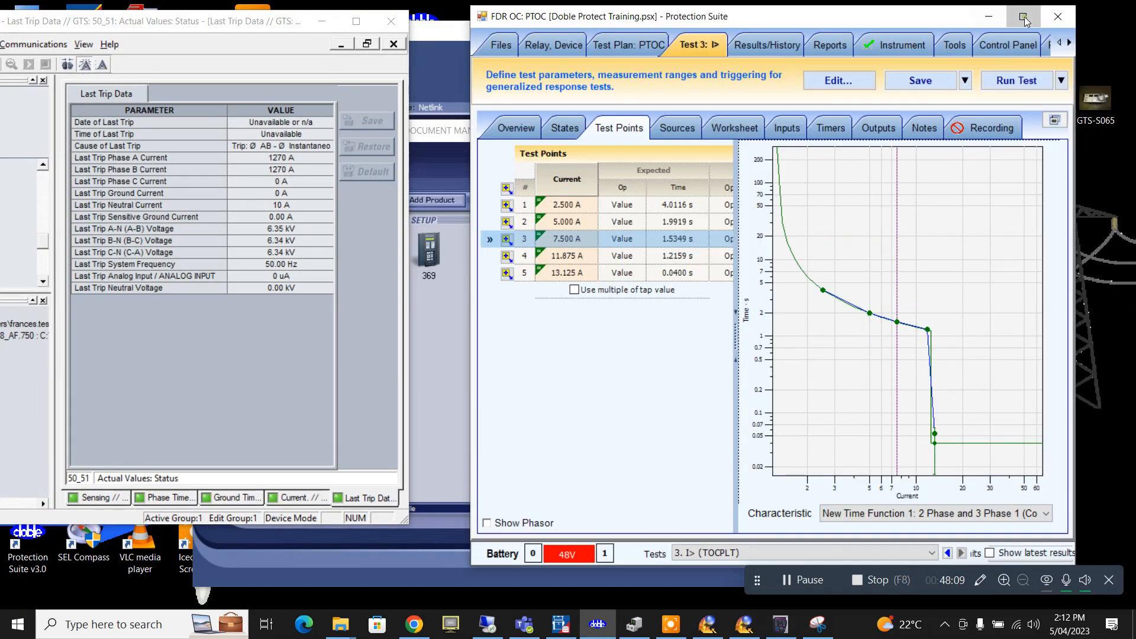
{"action": "left_click", "coordinate": [1023, 16]}
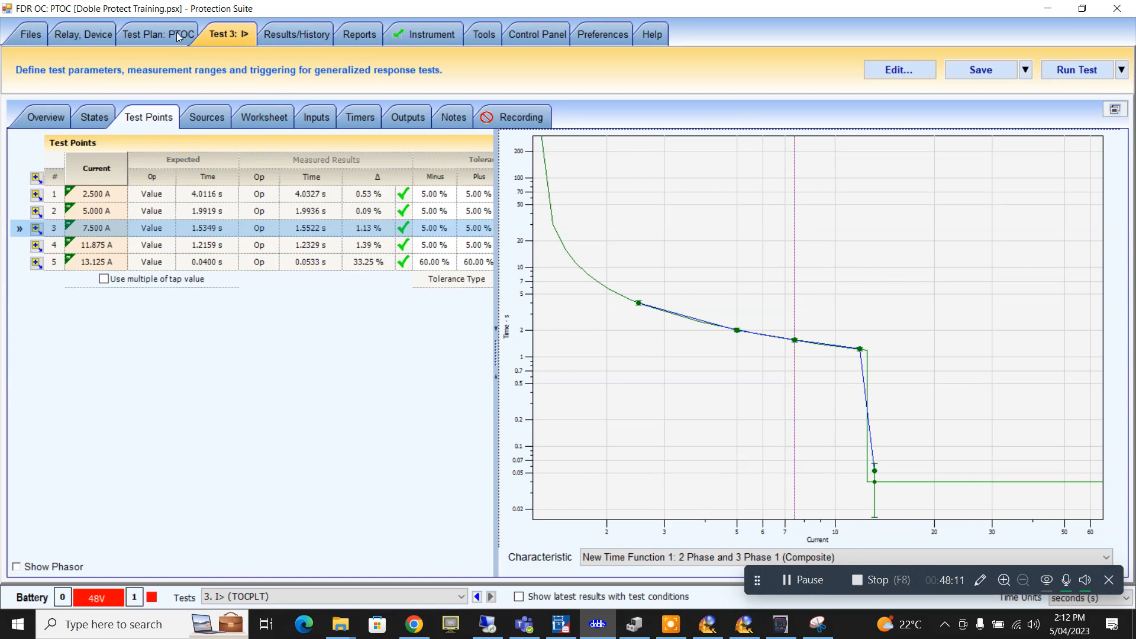
{"action": "left_click", "coordinate": [176, 33]}
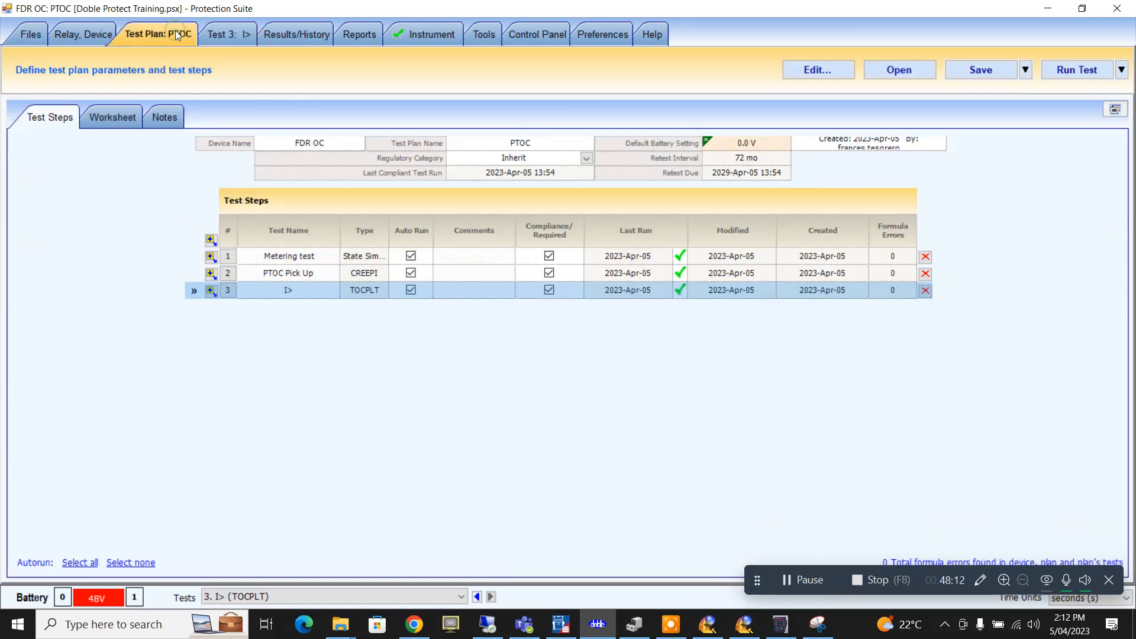
{"action": "left_click", "coordinate": [307, 293]}
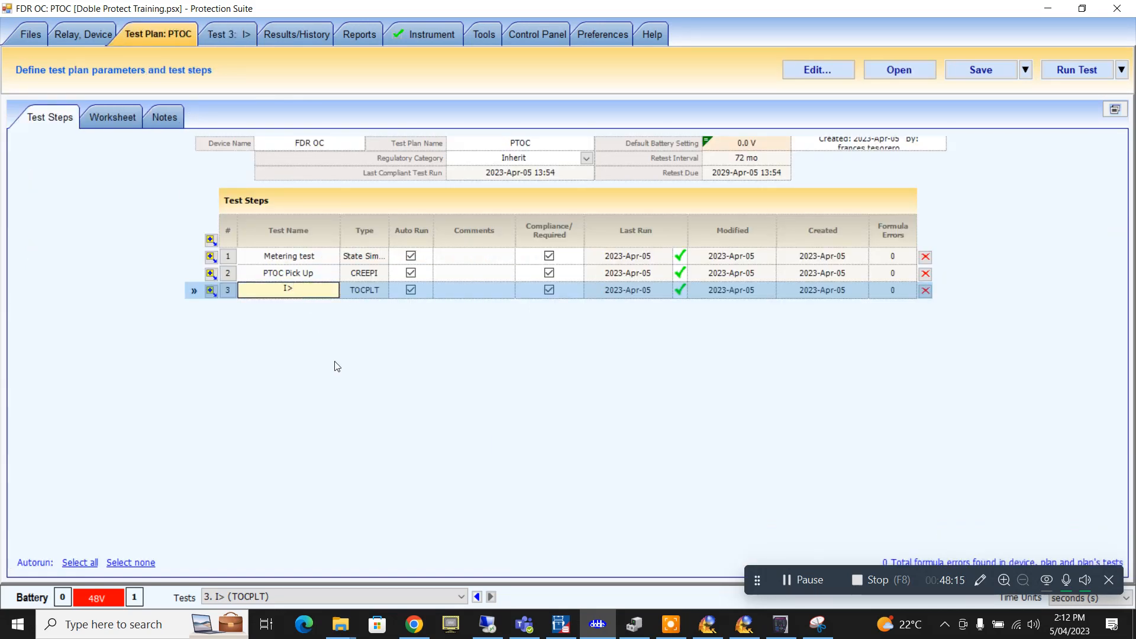
{"action": "type", "text": "AB"}
- Insert a copy of I>AB without results as test 4 and rename it I>BC
{"action": "left_click", "coordinate": [211, 291]}
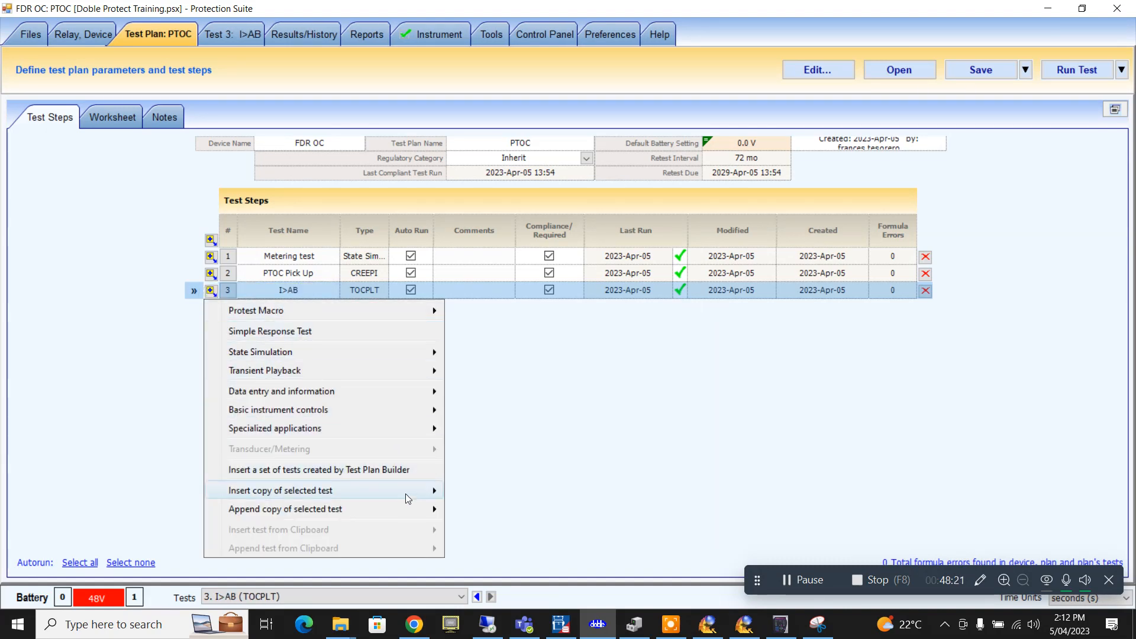
{"action": "mouse_move", "coordinate": [406, 493]}
{"action": "left_click", "coordinate": [489, 509]}
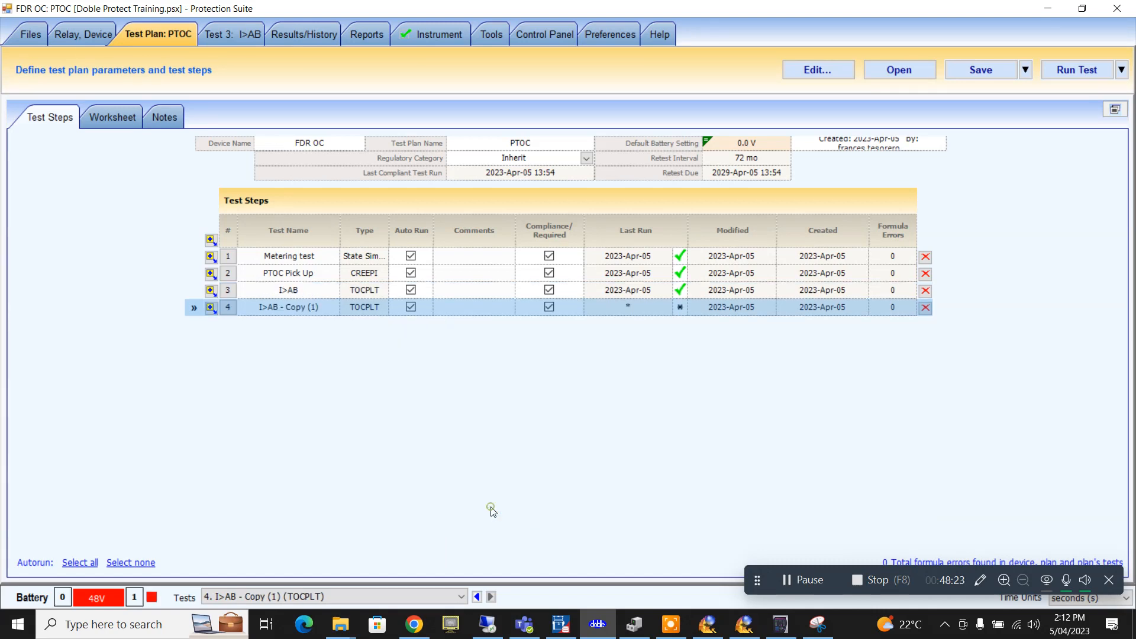
{"action": "left_click", "coordinate": [300, 307]}
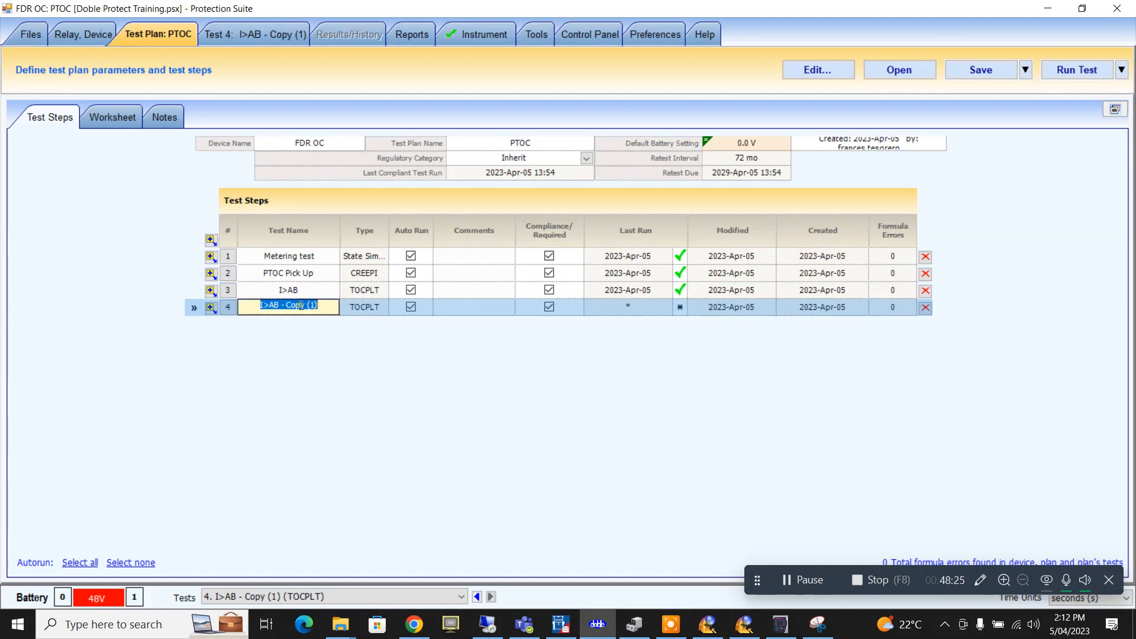
{"action": "left_click", "coordinate": [273, 305]}
{"action": "left_click_drag", "start_coordinate": [272, 306], "coordinate": [439, 311]}
{"action": "type", "text": "BC"}
{"action": "key", "text": "Return"}
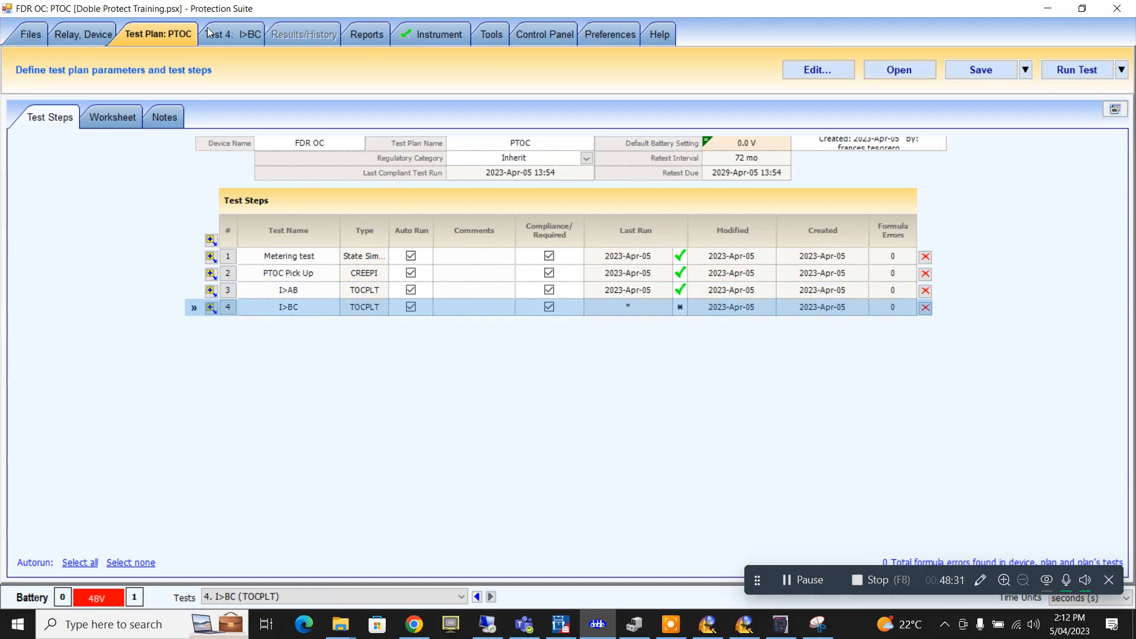
{"action": "left_click", "coordinate": [209, 33]}
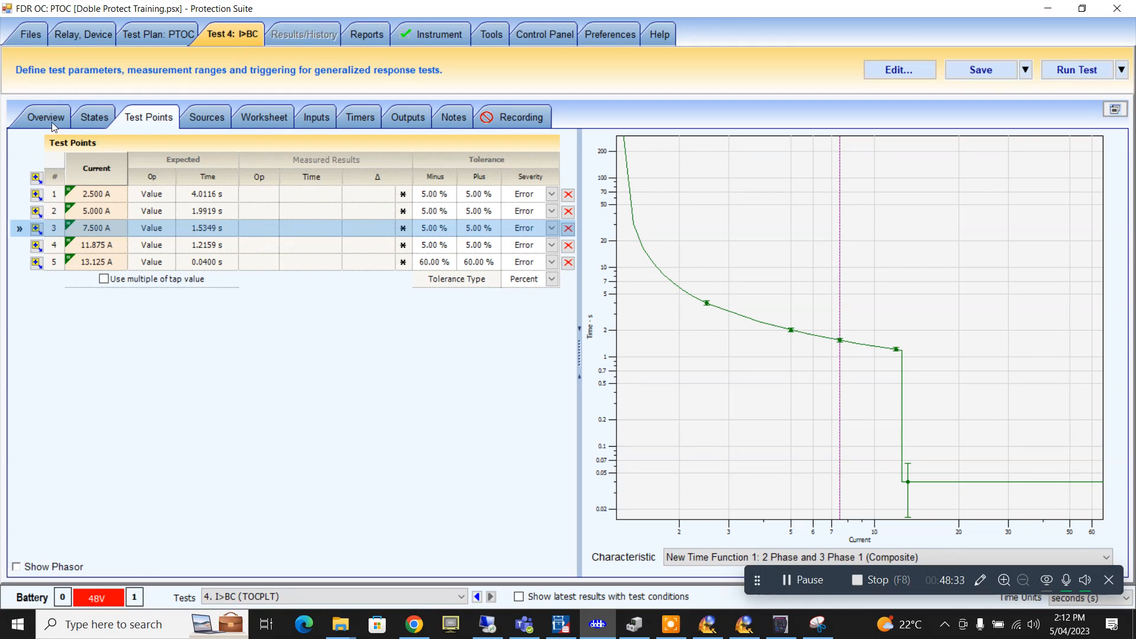
- Change the I>BC test's fault type from A to B to B to C and run it
{"action": "left_click", "coordinate": [52, 123]}
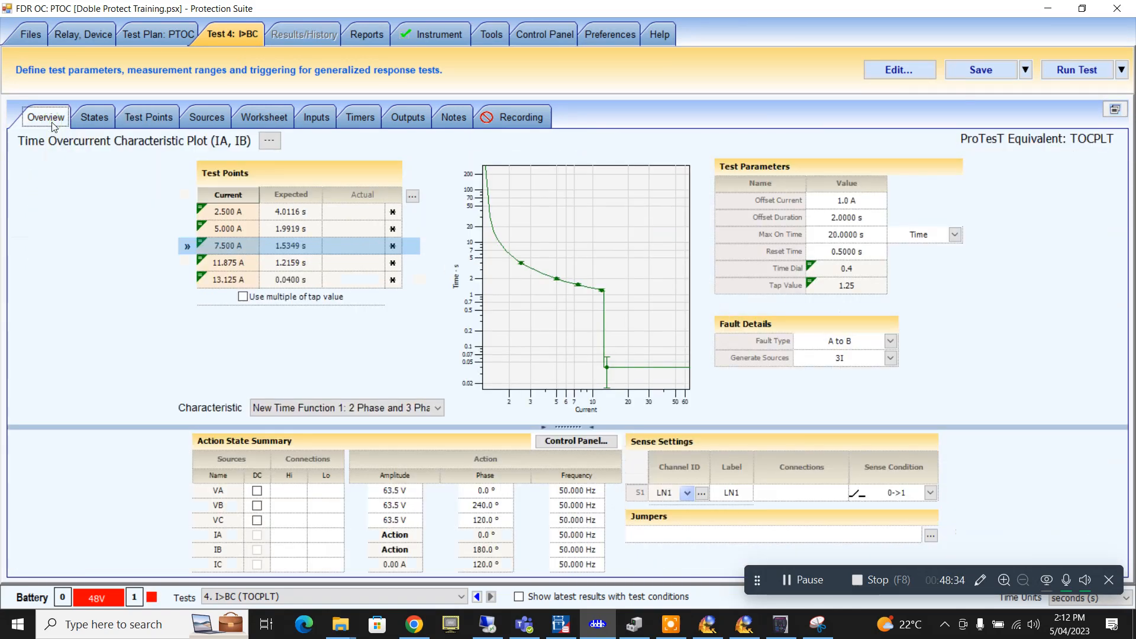
{"action": "left_click", "coordinate": [891, 342]}
{"action": "left_click", "coordinate": [868, 379]}
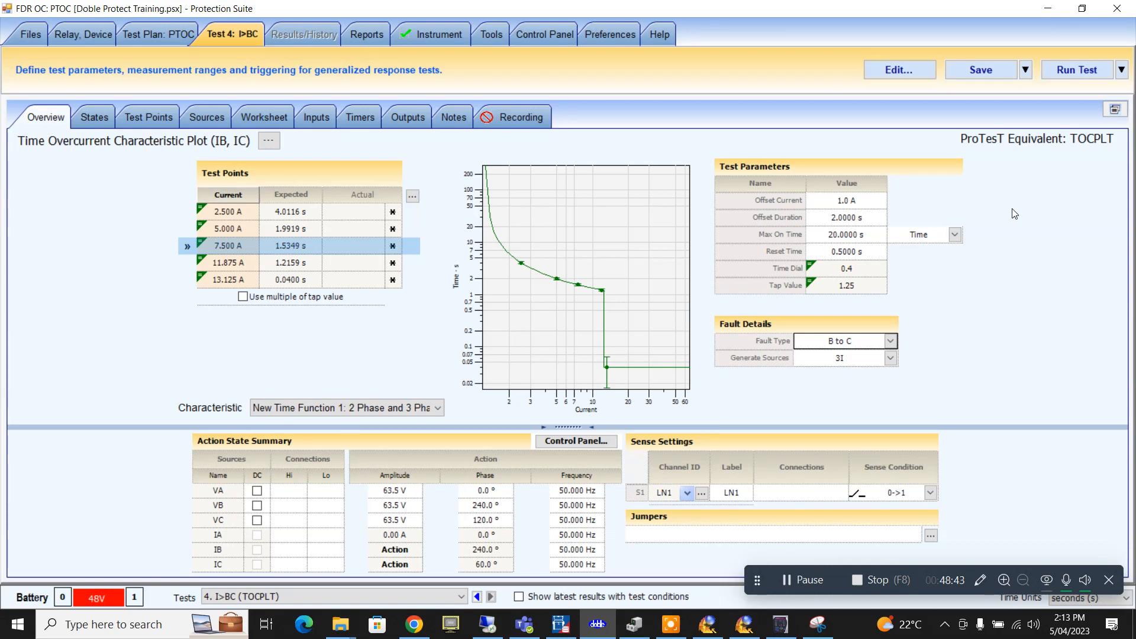
{"action": "left_click", "coordinate": [1083, 71]}
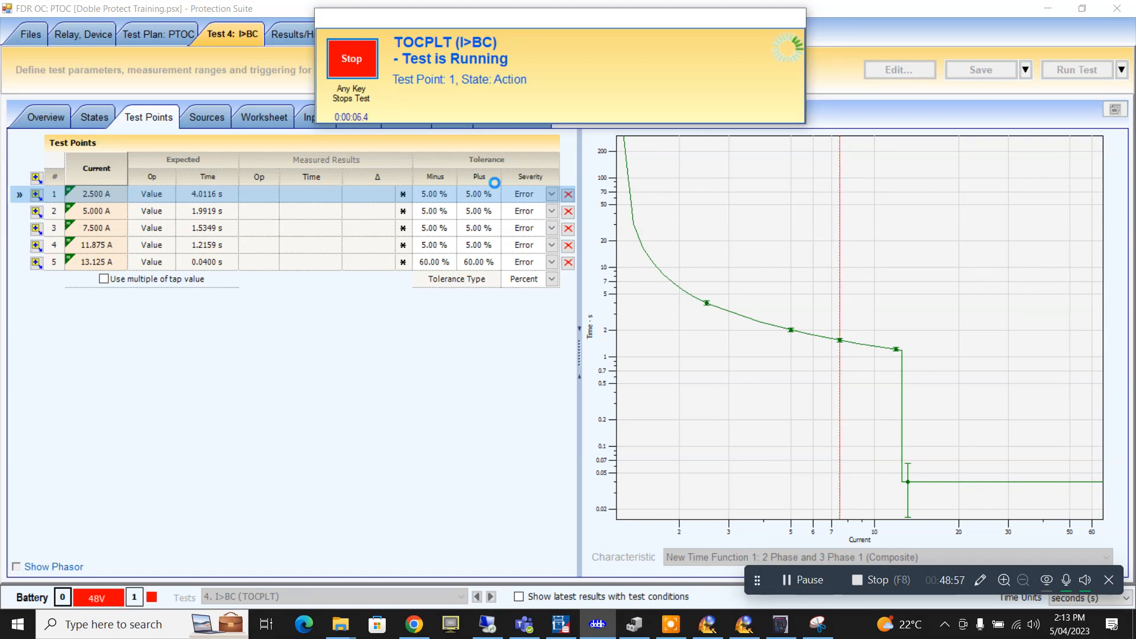
- Resize EnerVista and show Last Trip Data with the BC-phase Time OC 1 trip near 500 A
{"action": "left_click", "coordinate": [780, 627]}
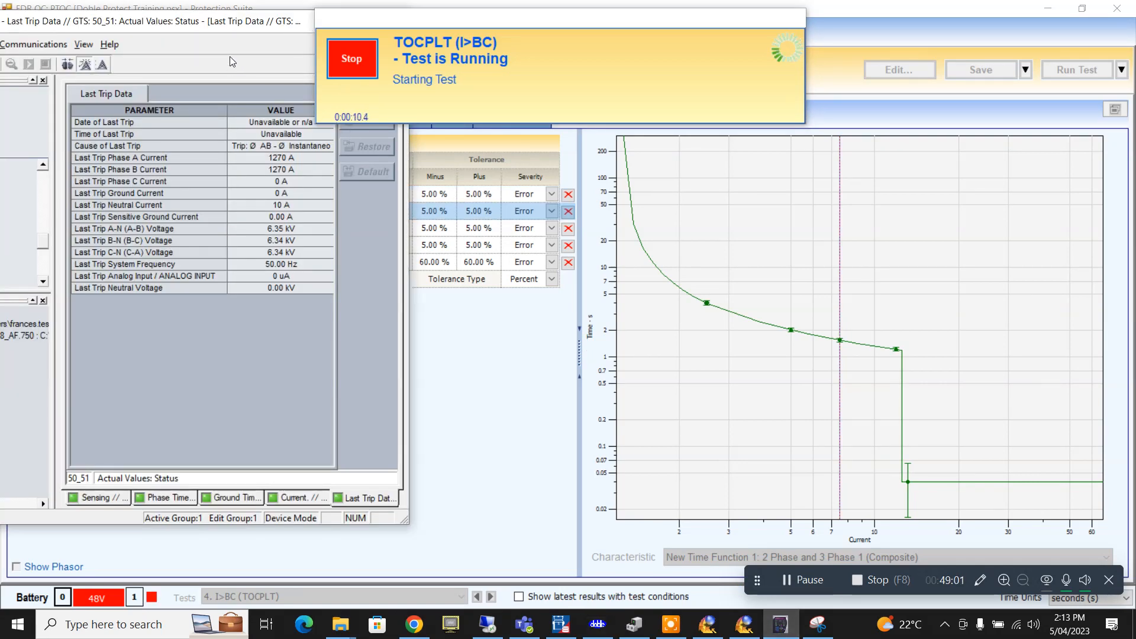
{"action": "left_click_drag", "start_coordinate": [231, 26], "coordinate": [610, 189]}
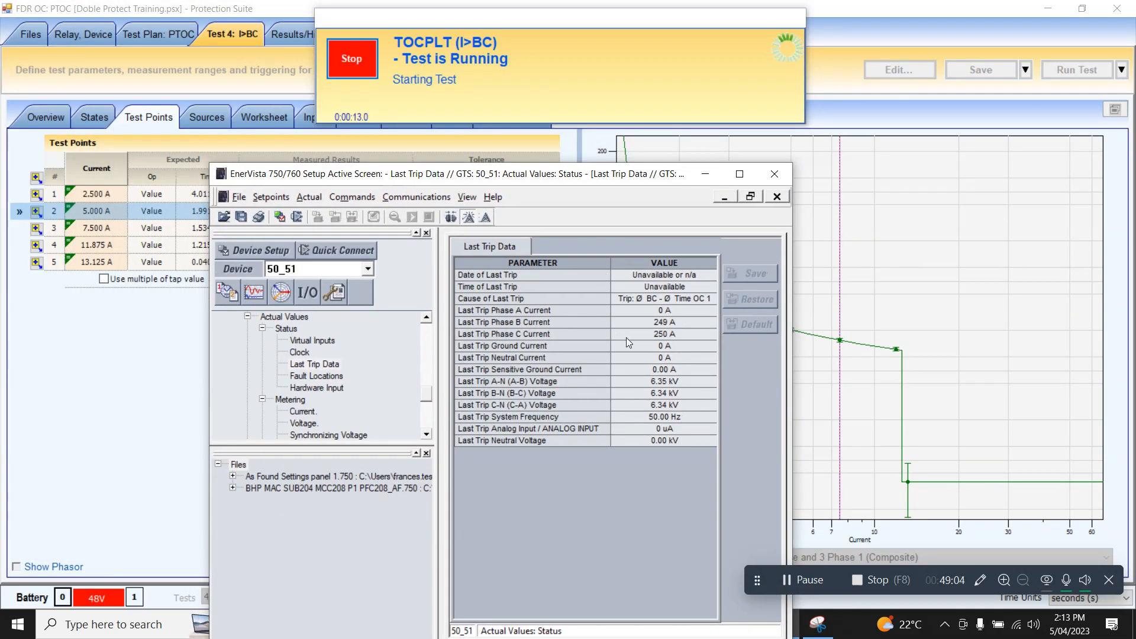
{"action": "left_click", "coordinate": [313, 365]}
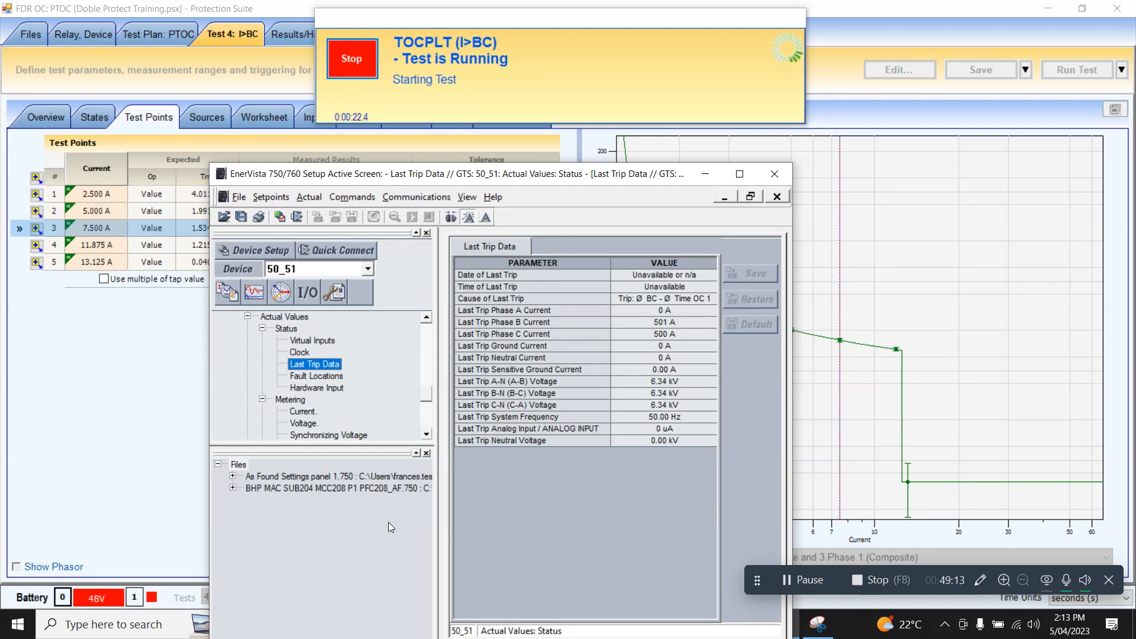
{"action": "left_click", "coordinate": [819, 625]}
{"action": "left_click", "coordinate": [203, 51]}
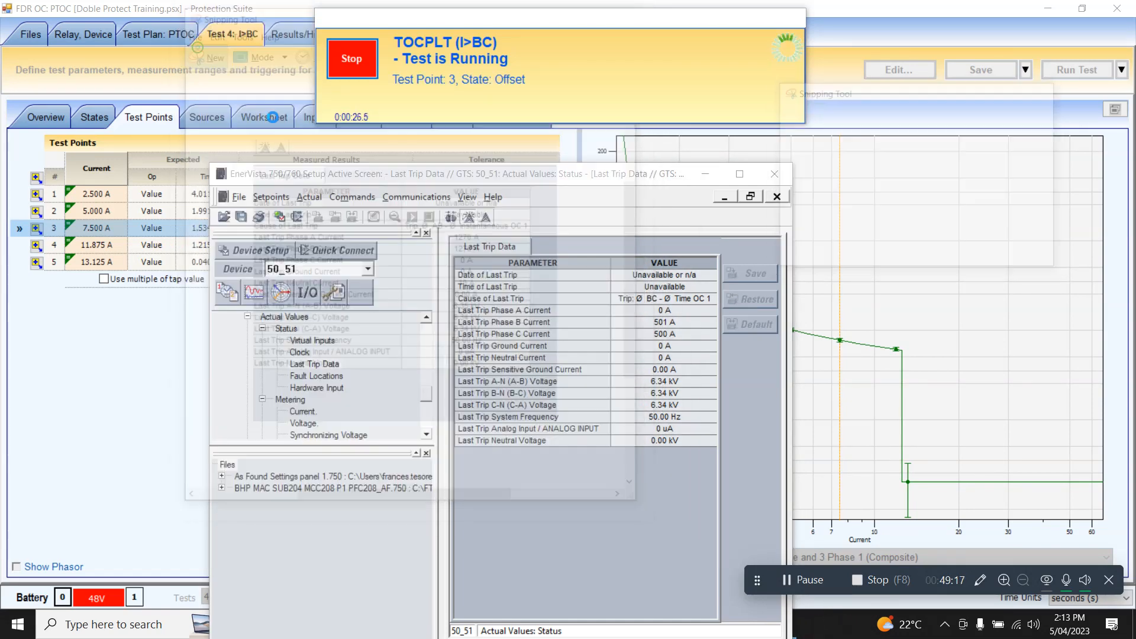
- Snip the Last Trip Data window and save it as PNG 'PTOC', then minimise Snipping Tool
{"action": "left_click_drag", "start_coordinate": [218, 171], "coordinate": [773, 494]}
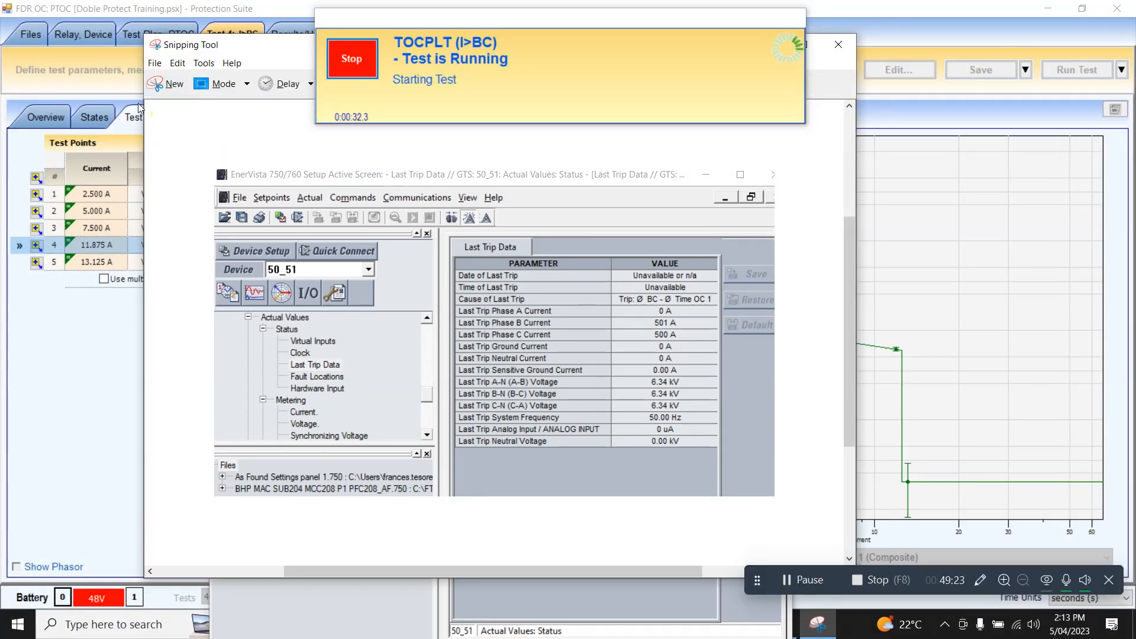
{"action": "left_click", "coordinate": [155, 63]}
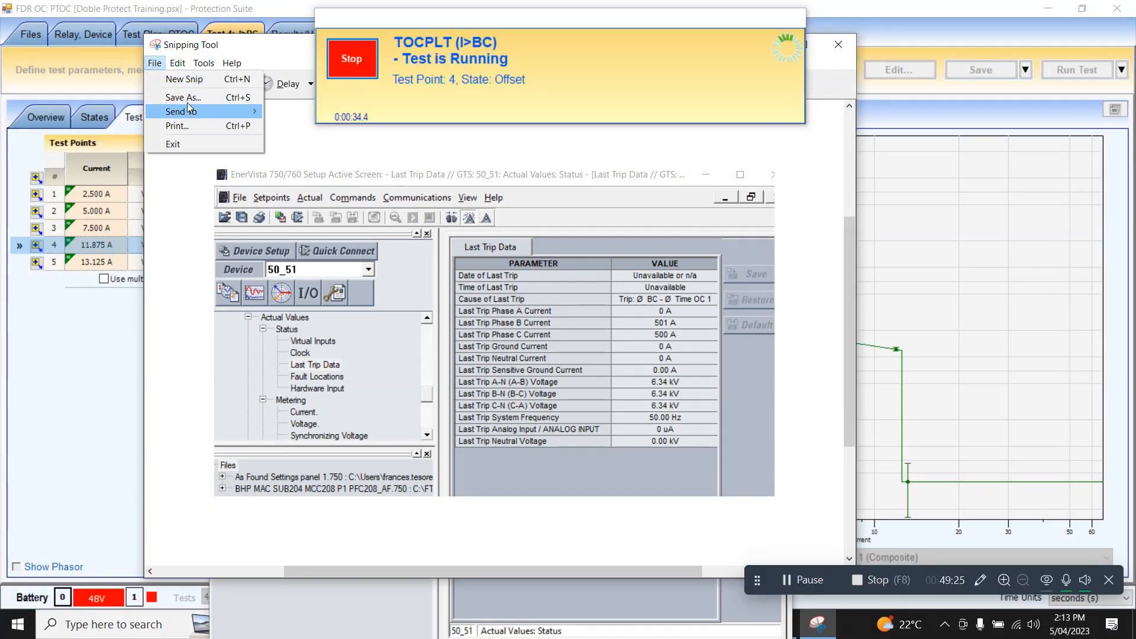
{"action": "left_click", "coordinate": [183, 97]}
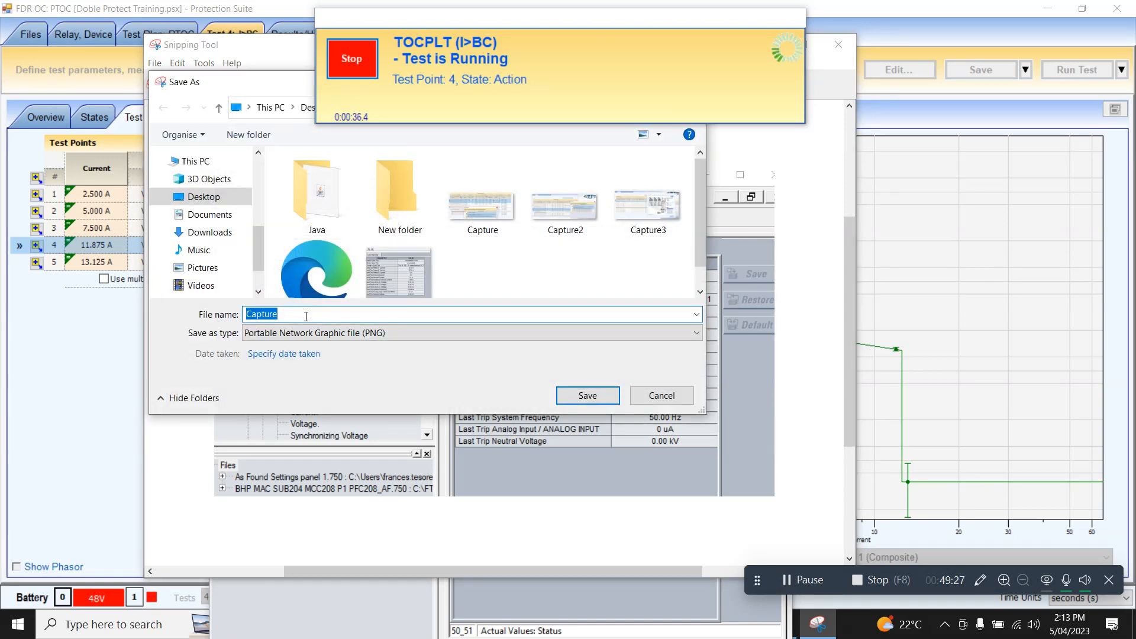
{"action": "type", "text": "PTOC"}
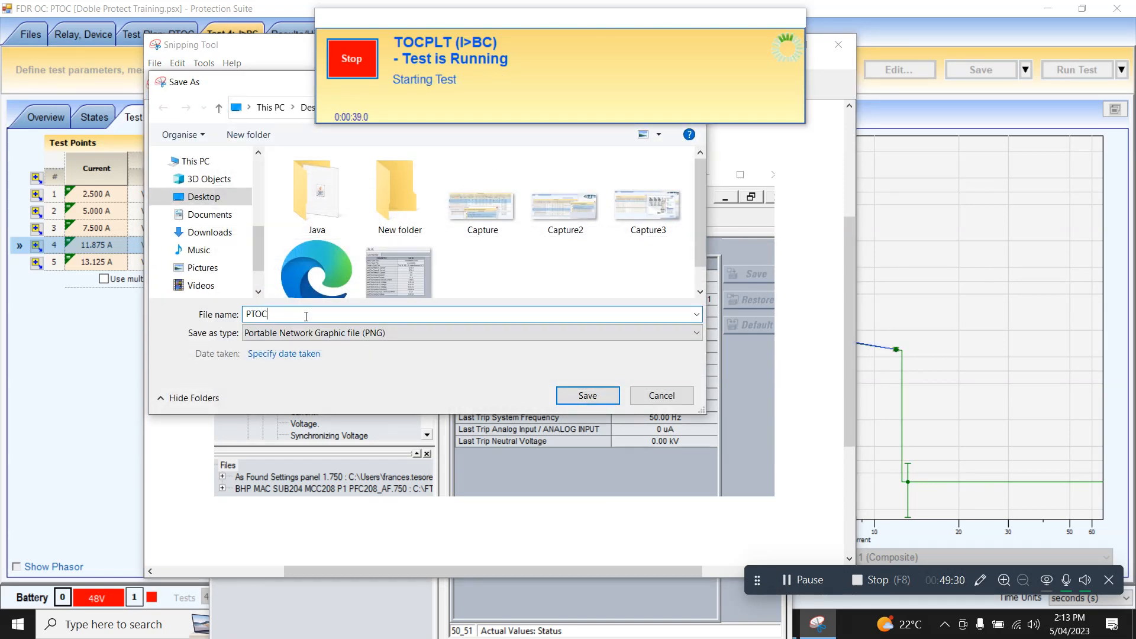
{"action": "left_click", "coordinate": [588, 395]}
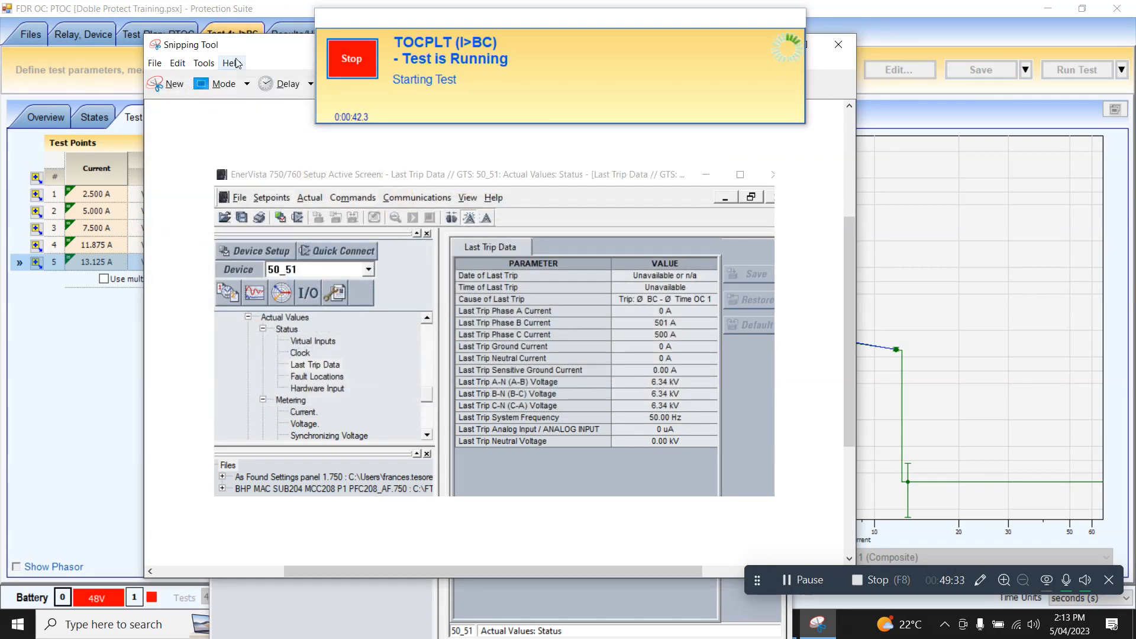
{"action": "left_click_drag", "start_coordinate": [242, 54], "coordinate": [303, 138]}
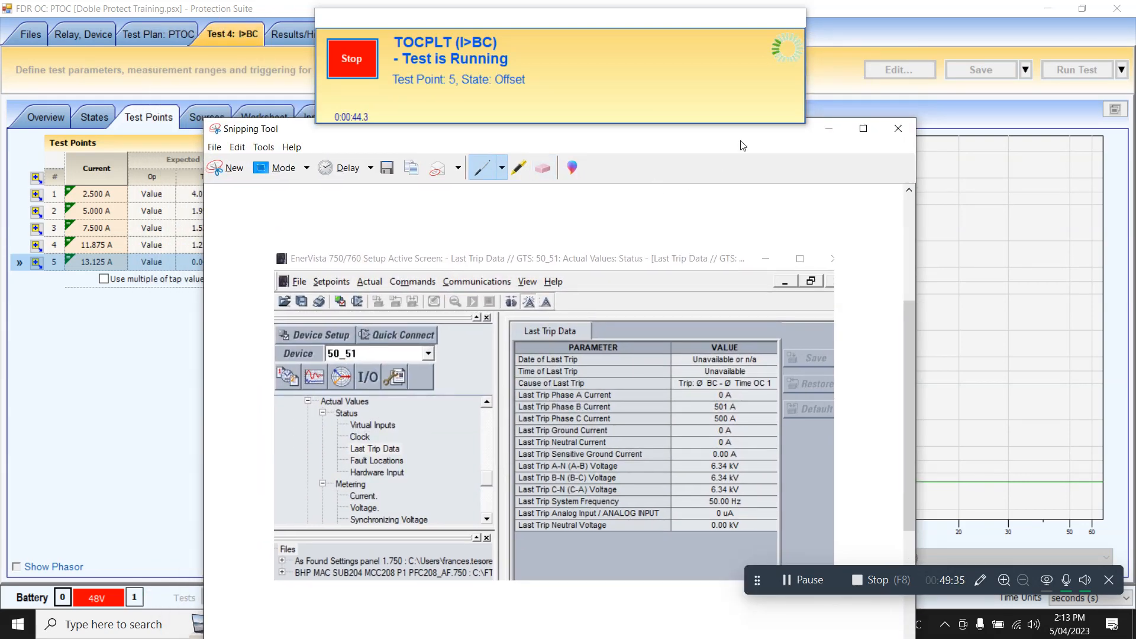
{"action": "left_click", "coordinate": [828, 129]}
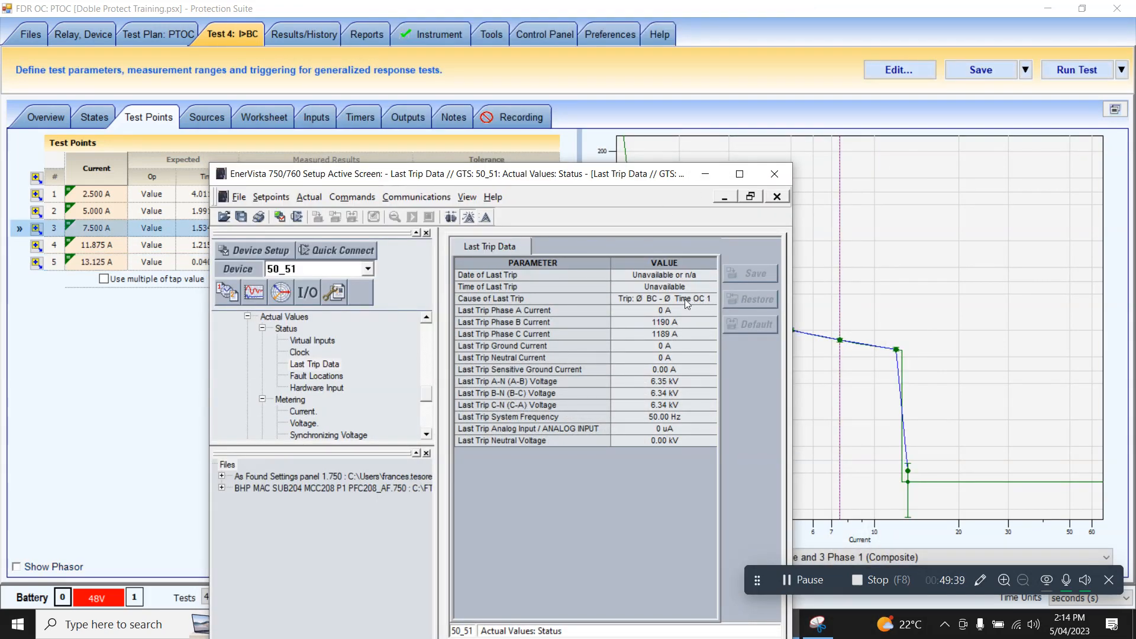
{"action": "left_click", "coordinate": [724, 197]}
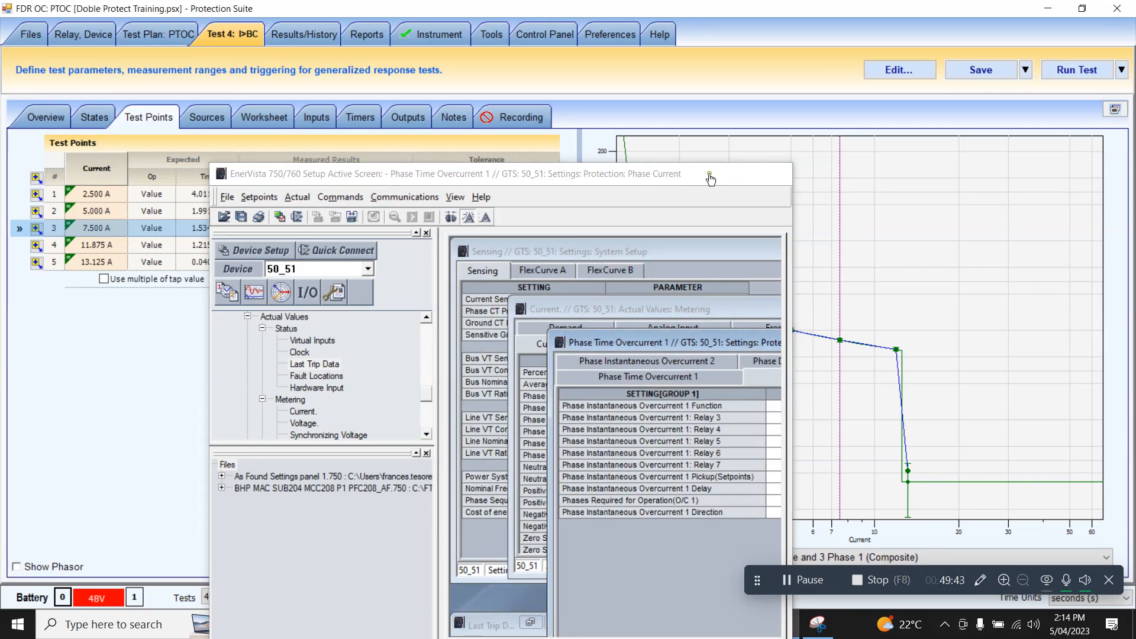
- Insert a copy of the I>BC test with its results as PTOC step 5
{"action": "left_click", "coordinate": [705, 174]}
{"action": "left_click", "coordinate": [159, 36]}
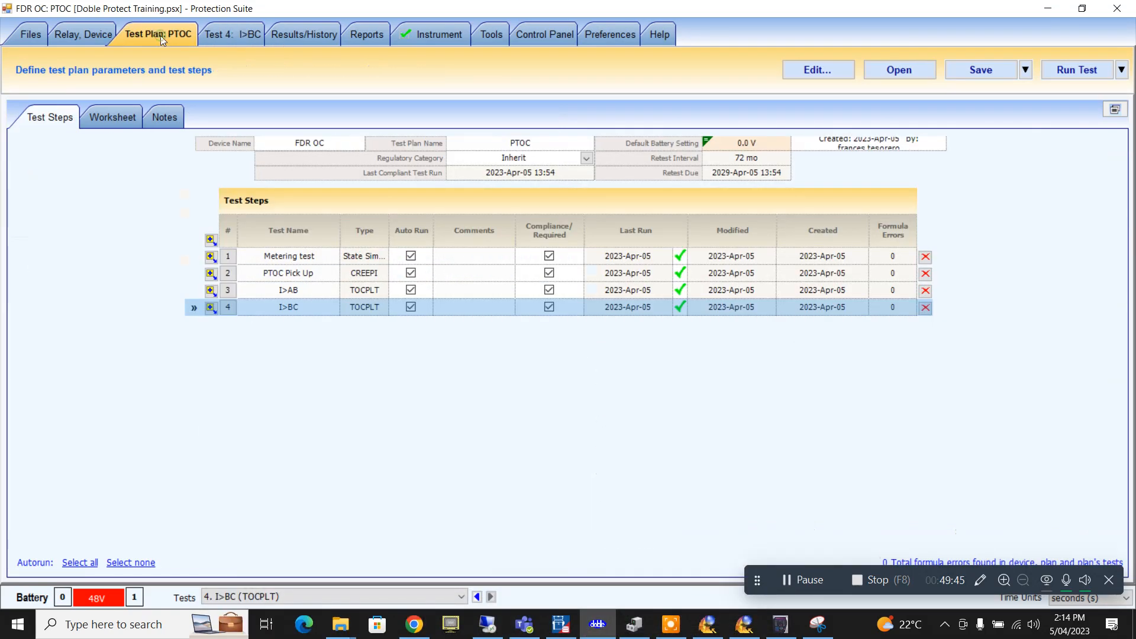
{"action": "left_click", "coordinate": [212, 306]}
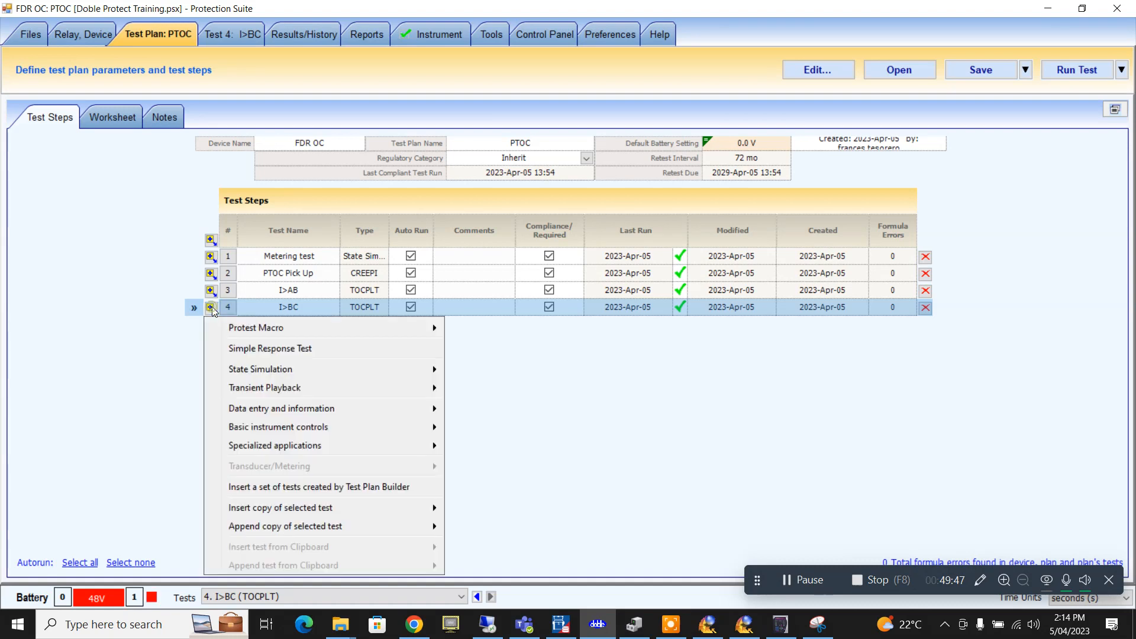
{"action": "mouse_move", "coordinate": [283, 327]}
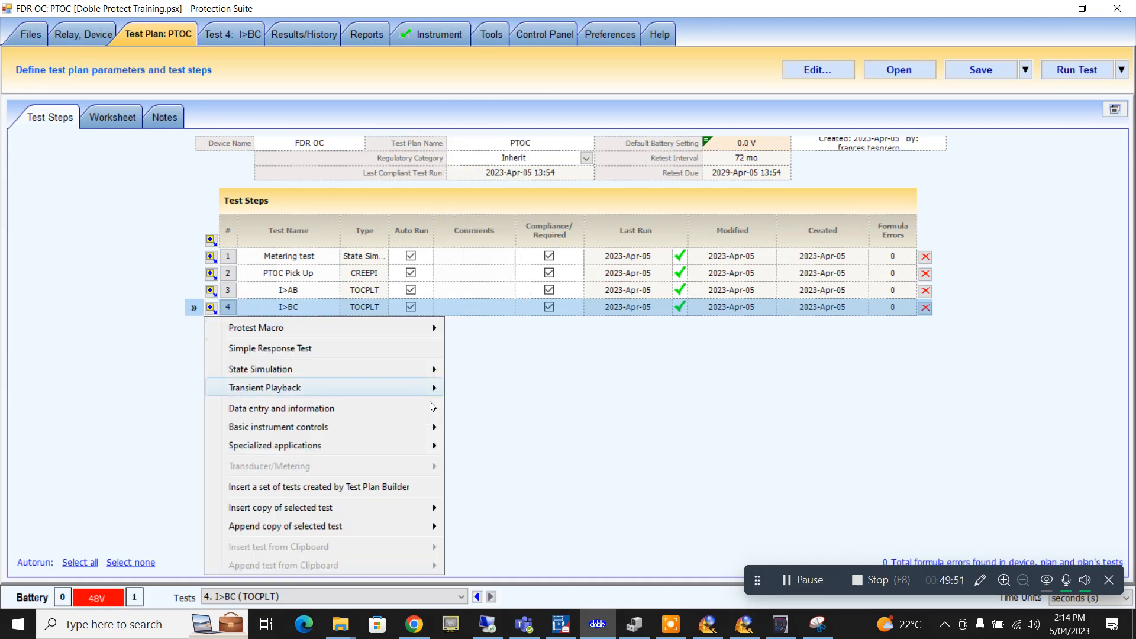
{"action": "mouse_move", "coordinate": [426, 535]}
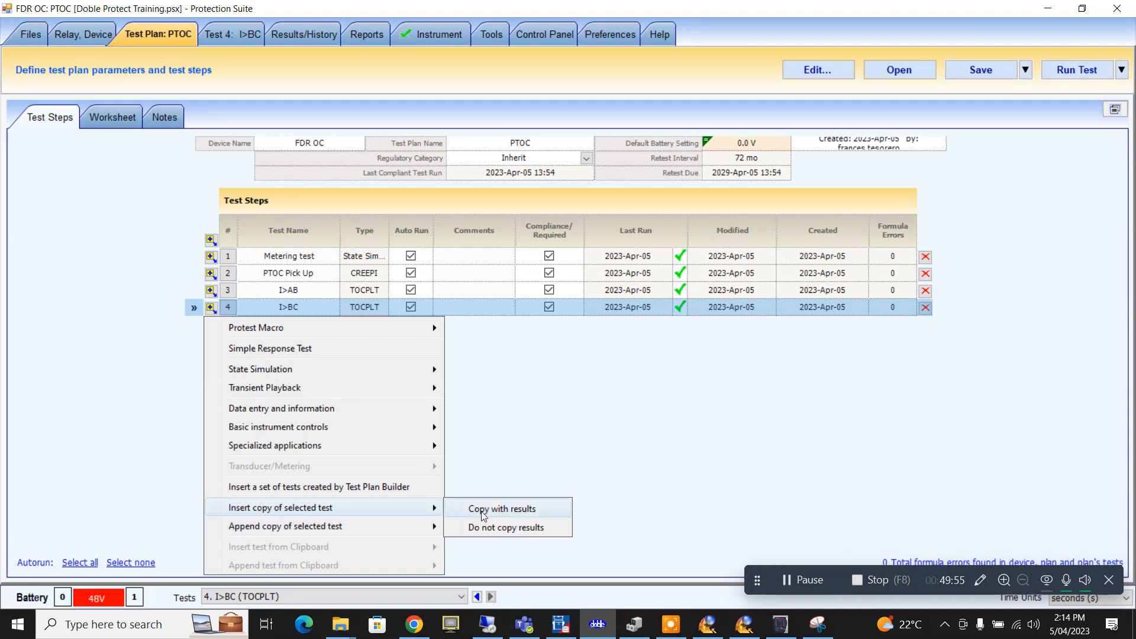
{"action": "left_click", "coordinate": [488, 528]}
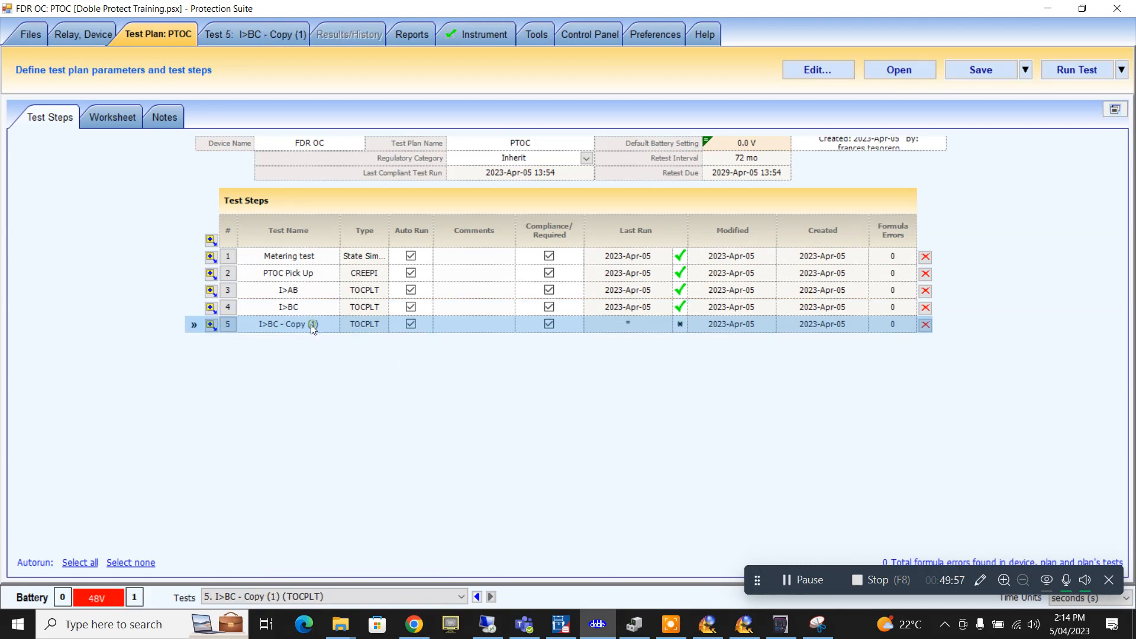
- Rename the copied step 5 to I>ABC
{"action": "double_click", "coordinate": [313, 325]}
{"action": "left_click", "coordinate": [158, 36]}
{"action": "left_click", "coordinate": [274, 323]}
{"action": "left_click", "coordinate": [274, 323]}
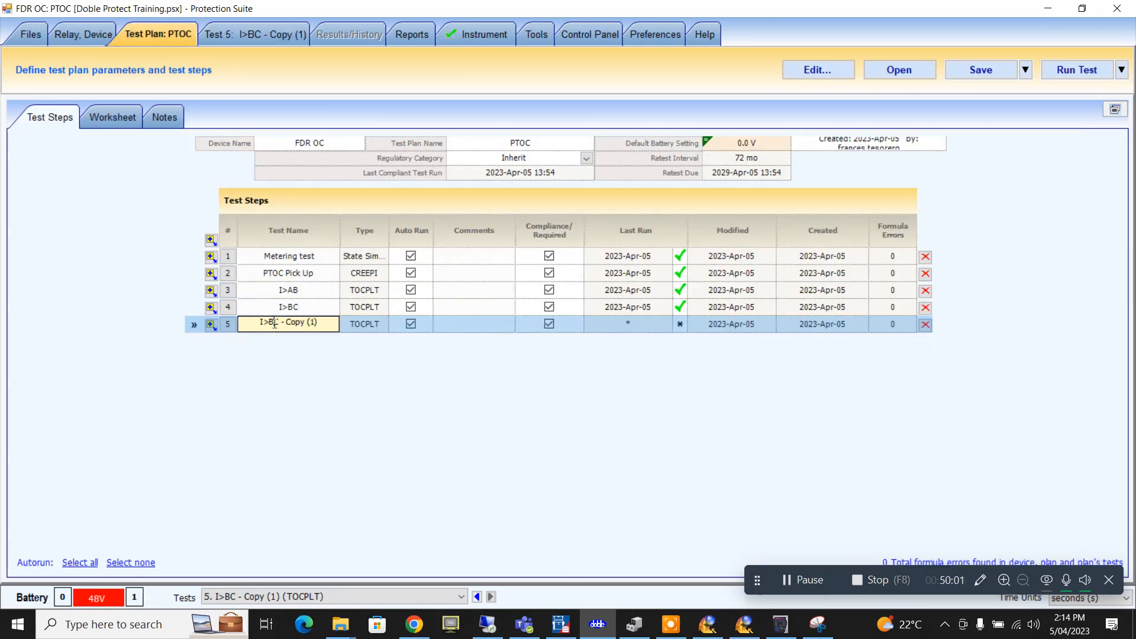
{"action": "left_click_drag", "start_coordinate": [269, 324], "coordinate": [365, 325]}
{"action": "type", "text": "ABC"}
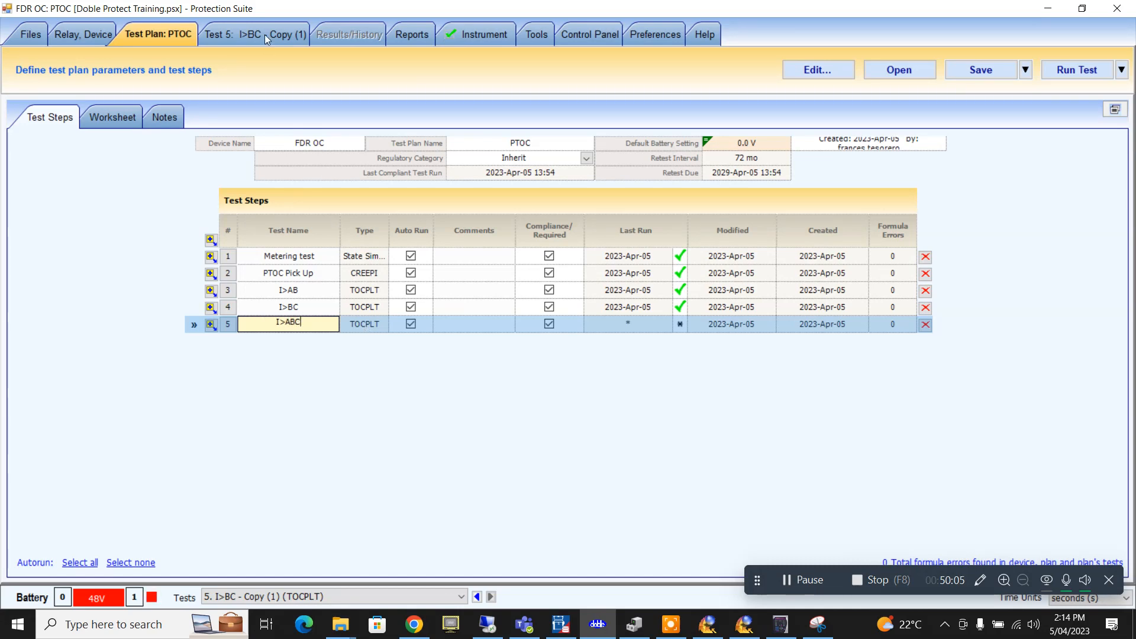
{"action": "left_click", "coordinate": [264, 34]}
- Set the I>ABC test's fault type to Three Phase (ABC) and save
{"action": "left_click", "coordinate": [44, 118]}
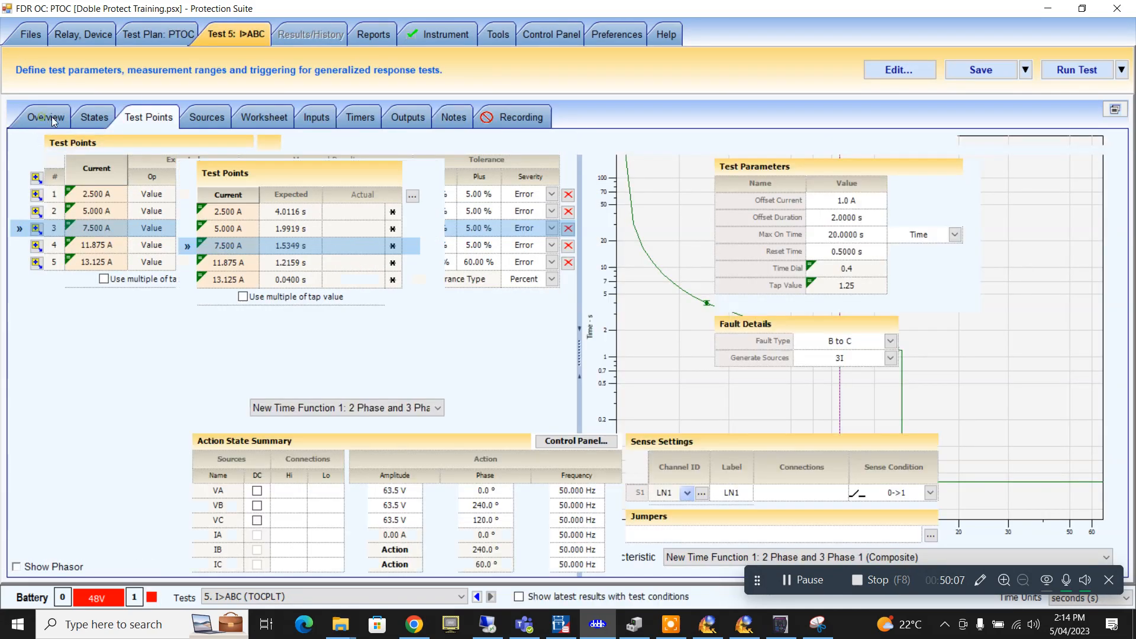
{"action": "left_click", "coordinate": [890, 341]}
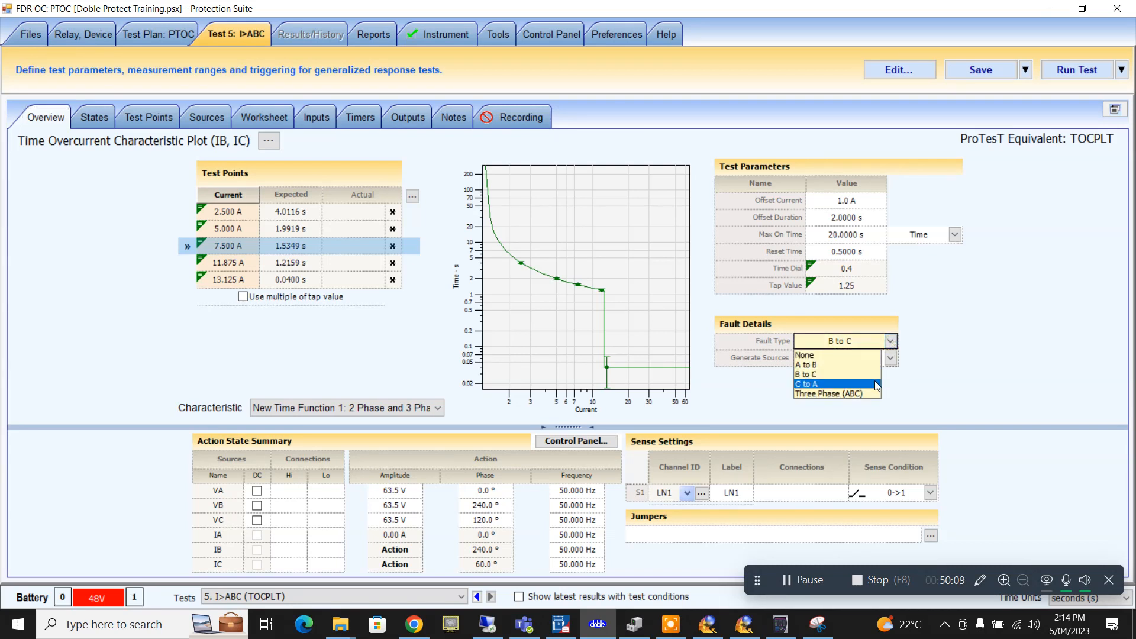
{"action": "left_click", "coordinate": [881, 404]}
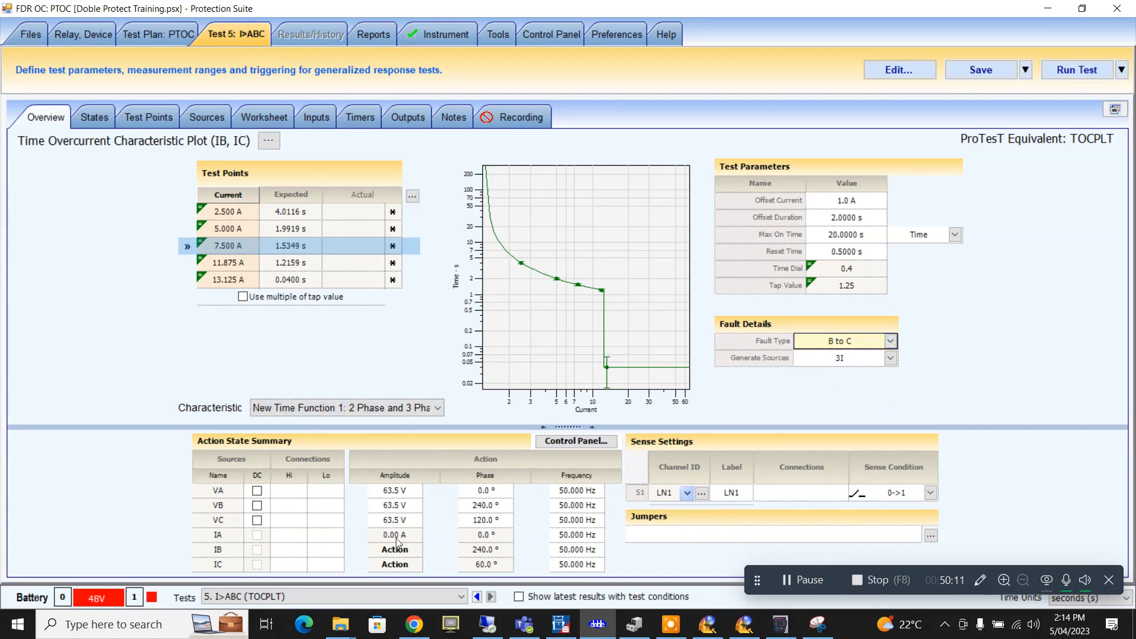
{"action": "left_click", "coordinate": [890, 341]}
{"action": "left_click", "coordinate": [852, 393]}
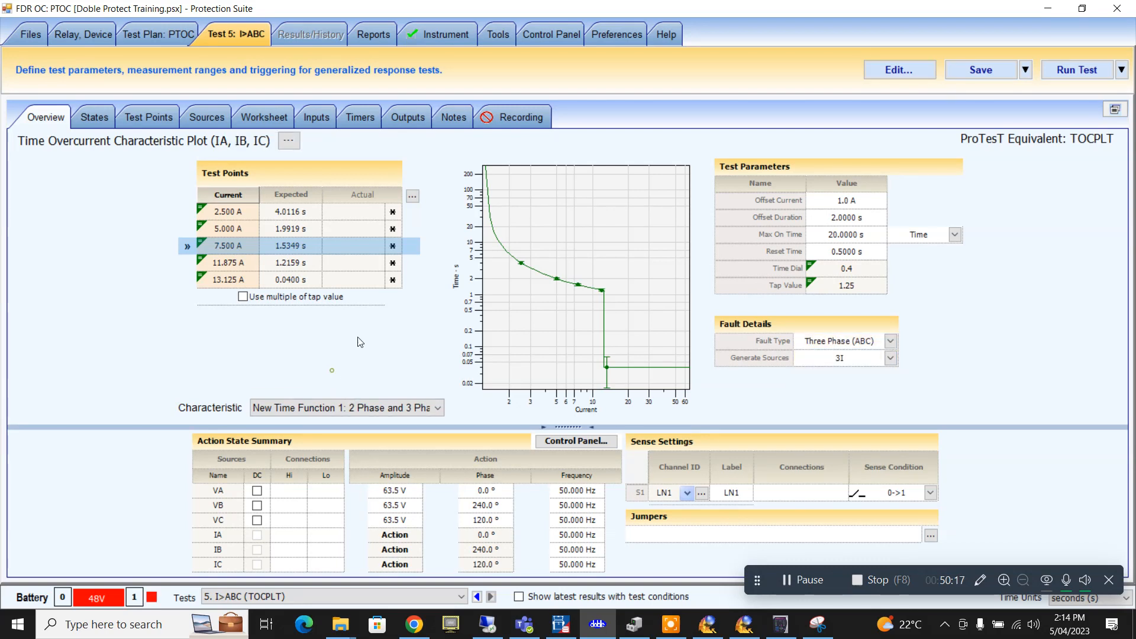
{"action": "left_click", "coordinate": [981, 70]}
- Run the I>ABC test until all five points pass, then save the results
{"action": "left_click", "coordinate": [1056, 68]}
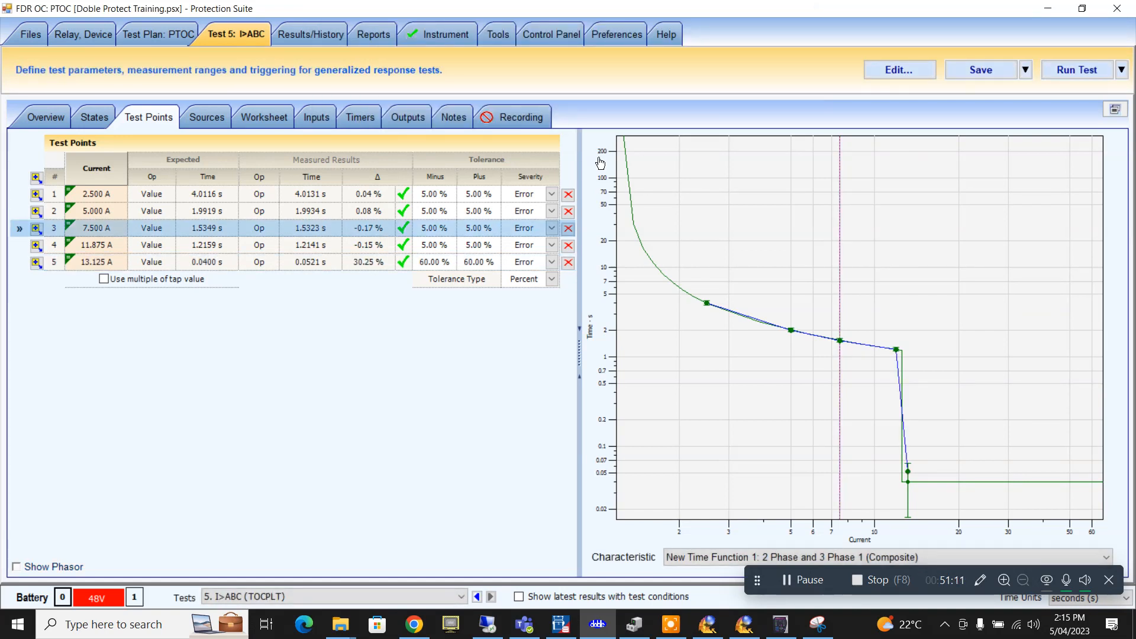
{"action": "left_click", "coordinate": [989, 68]}
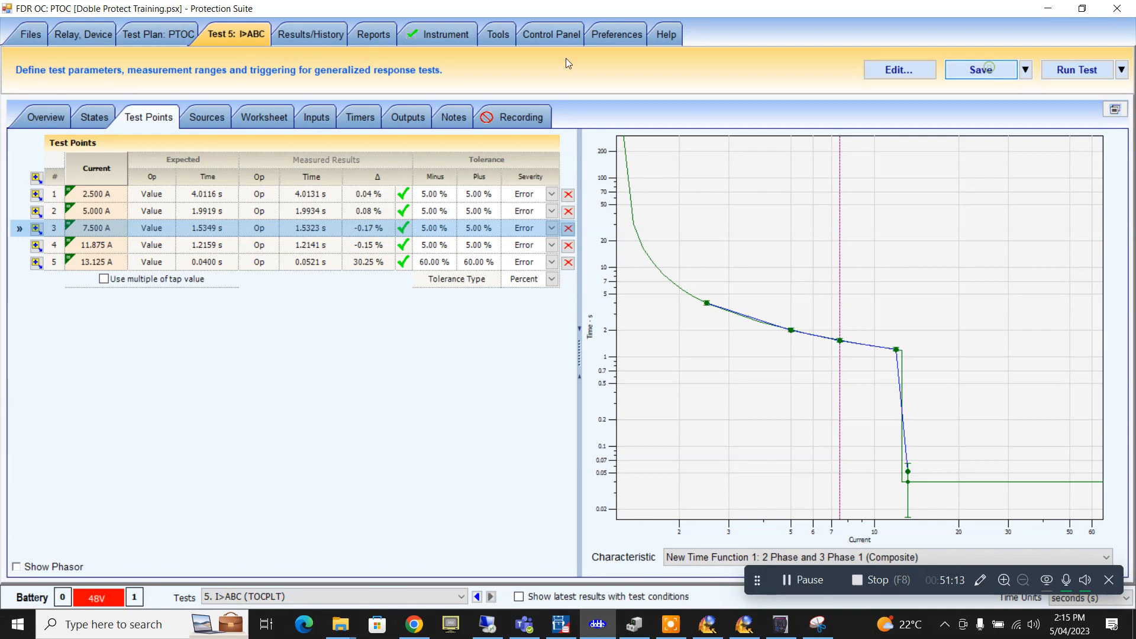
{"action": "left_click", "coordinate": [174, 34]}
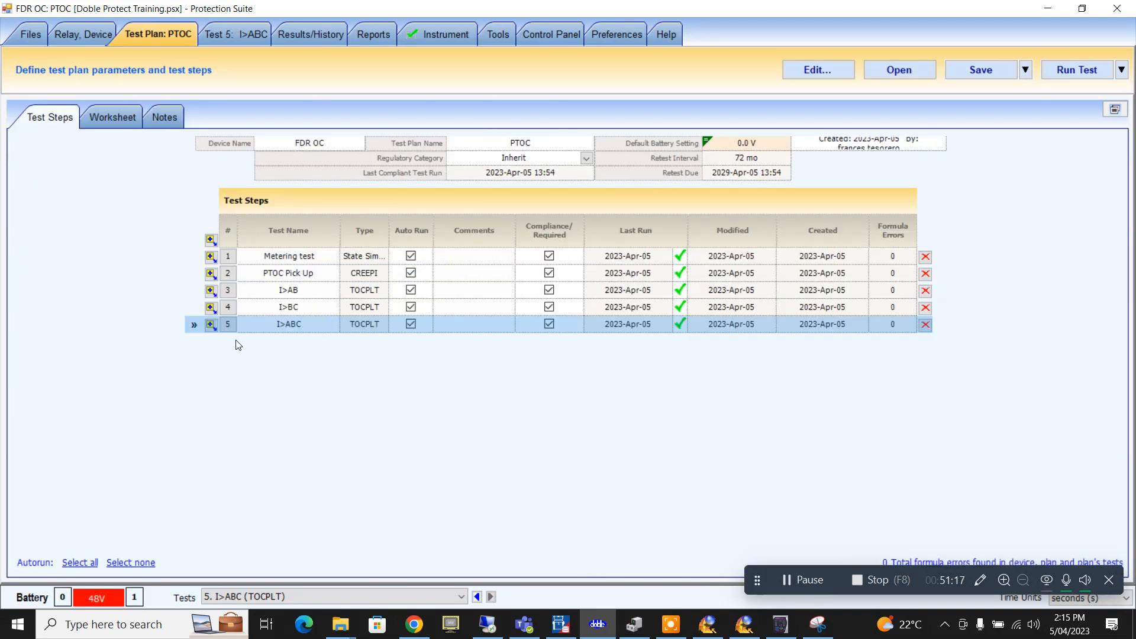
- Add a new PRAMPI test step as step 6 of the PTOC plan
{"action": "left_click", "coordinate": [212, 329]}
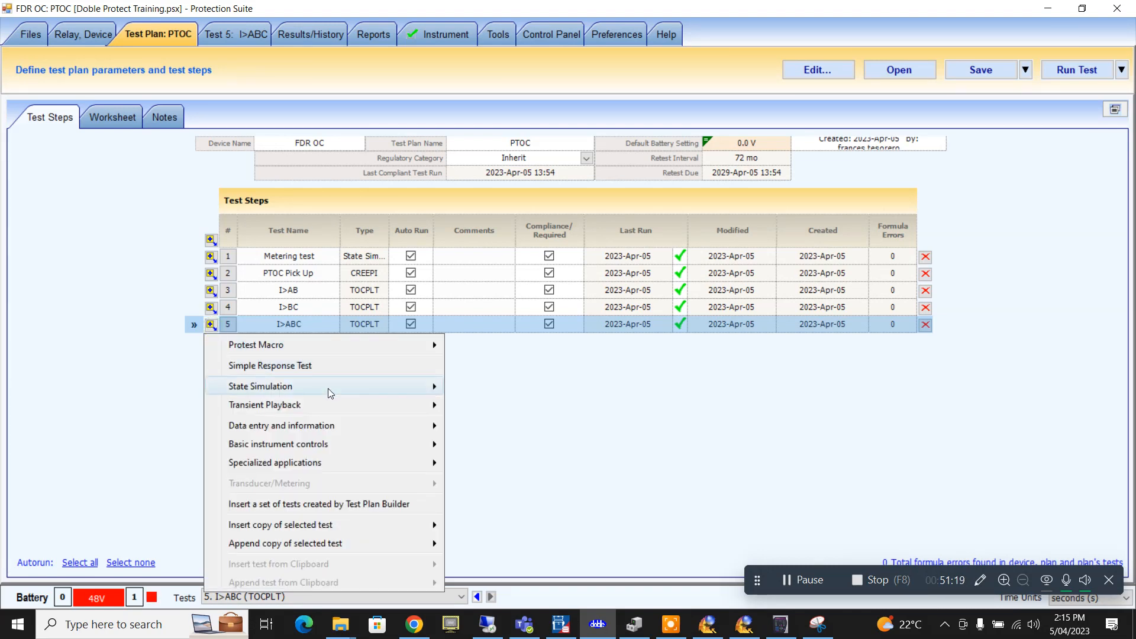
{"action": "mouse_move", "coordinate": [325, 404]}
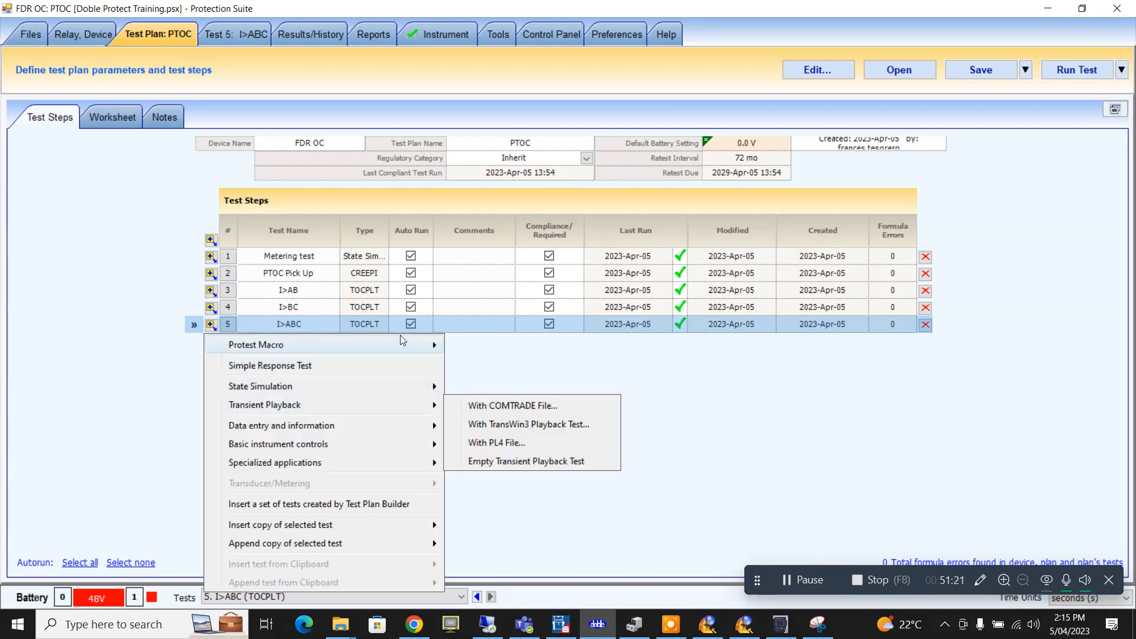
{"action": "mouse_move", "coordinate": [406, 344]}
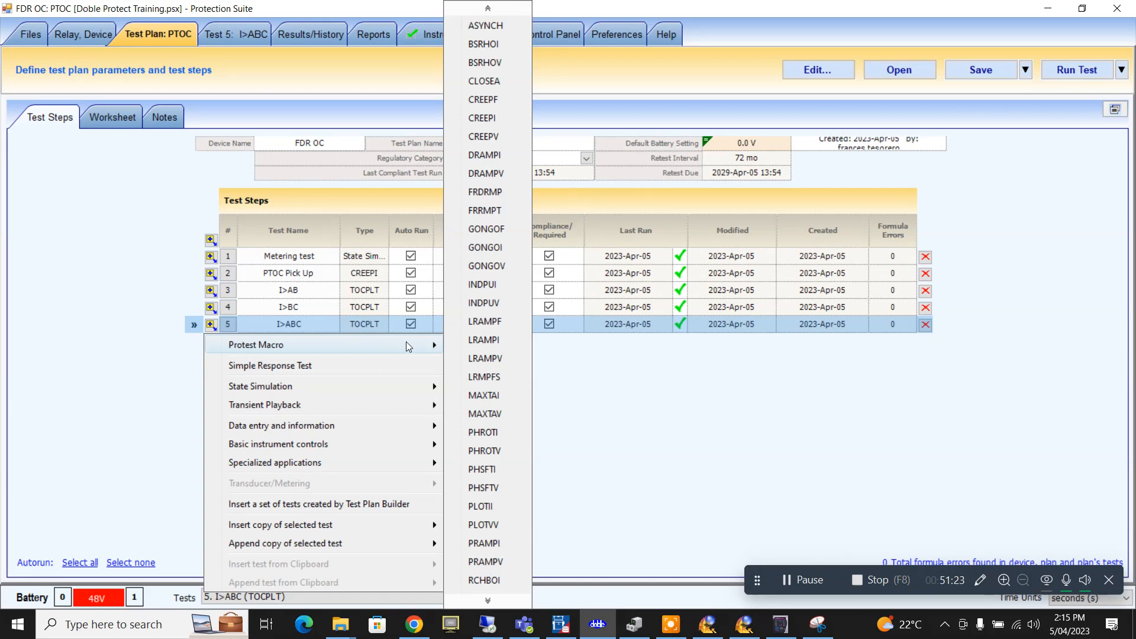
{"action": "left_click", "coordinate": [484, 543]}
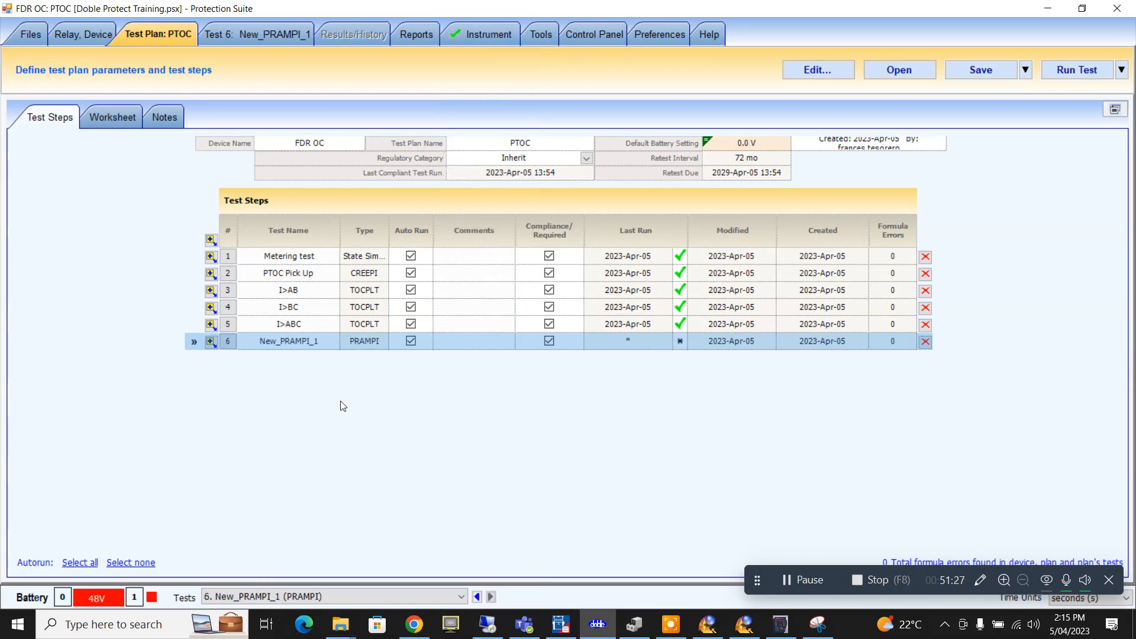
- Name the new step 'Inst Pick up', correcting the mistyped final letter
{"action": "left_click", "coordinate": [315, 342]}
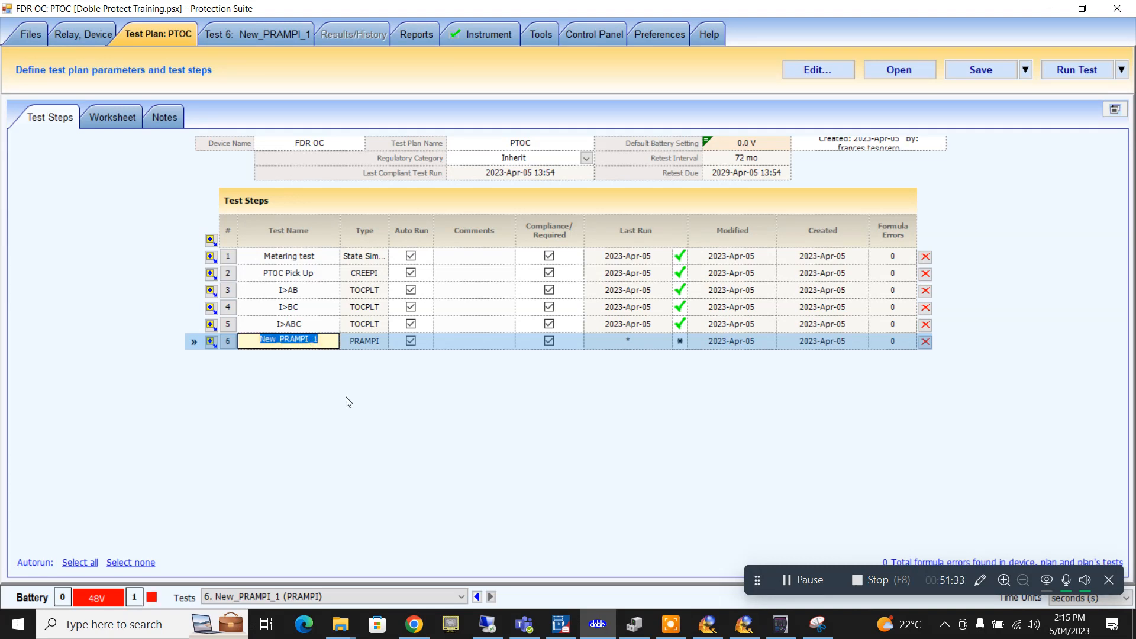
{"action": "type", "text": "Ins"}
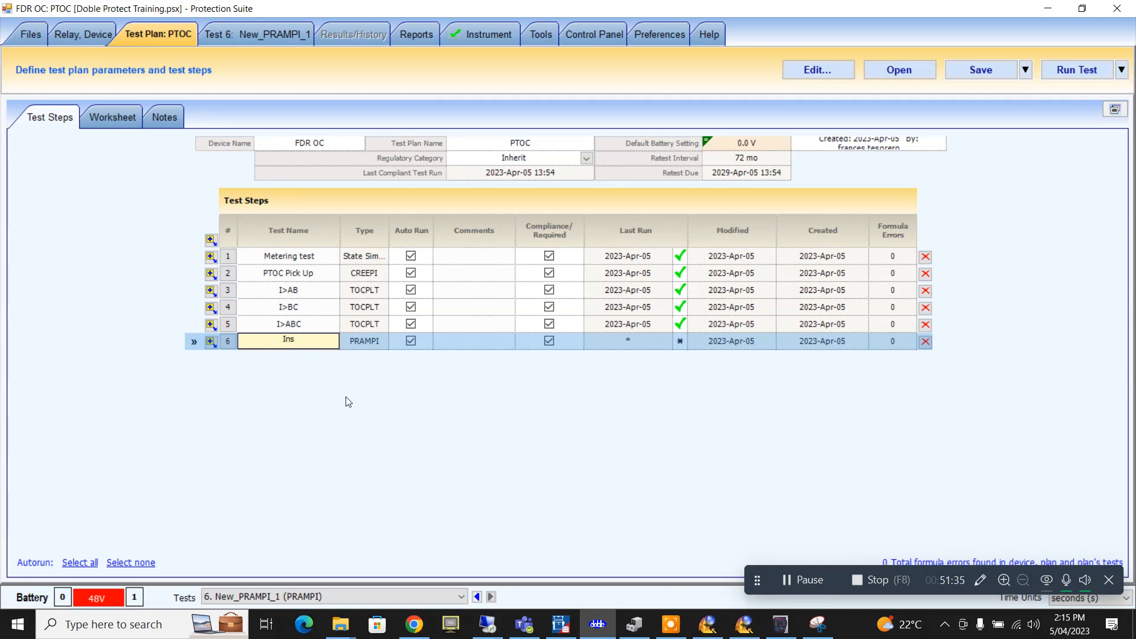
{"action": "type", "text": "t Pick uo"}
{"action": "left_click", "coordinate": [320, 324]}
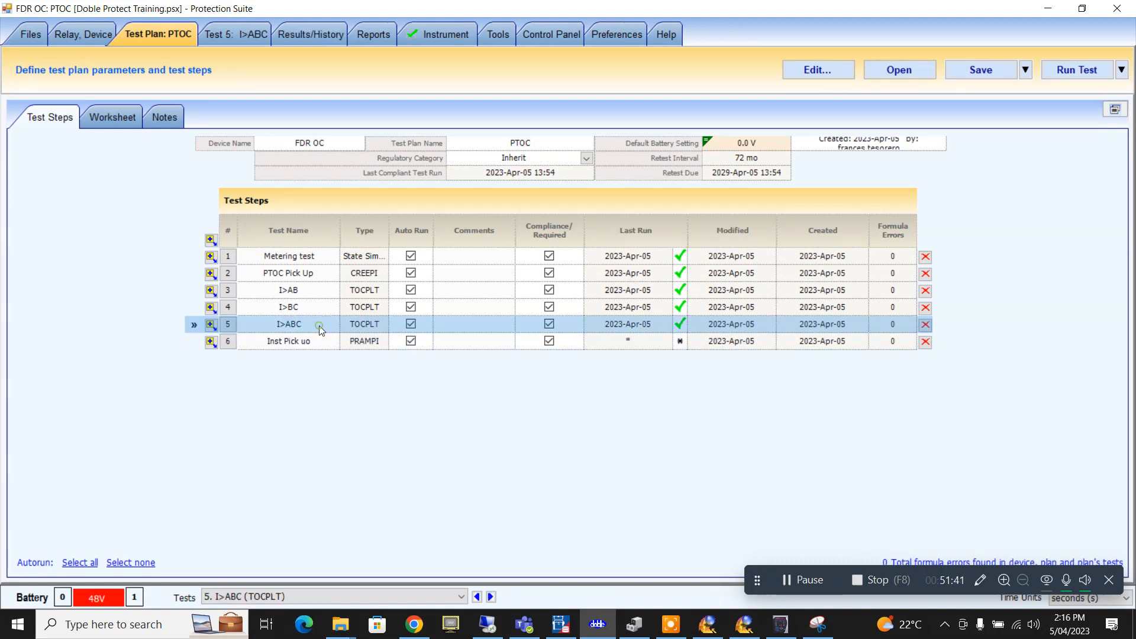
{"action": "left_click", "coordinate": [318, 349]}
{"action": "left_click", "coordinate": [314, 342]}
{"action": "left_click", "coordinate": [314, 342]}
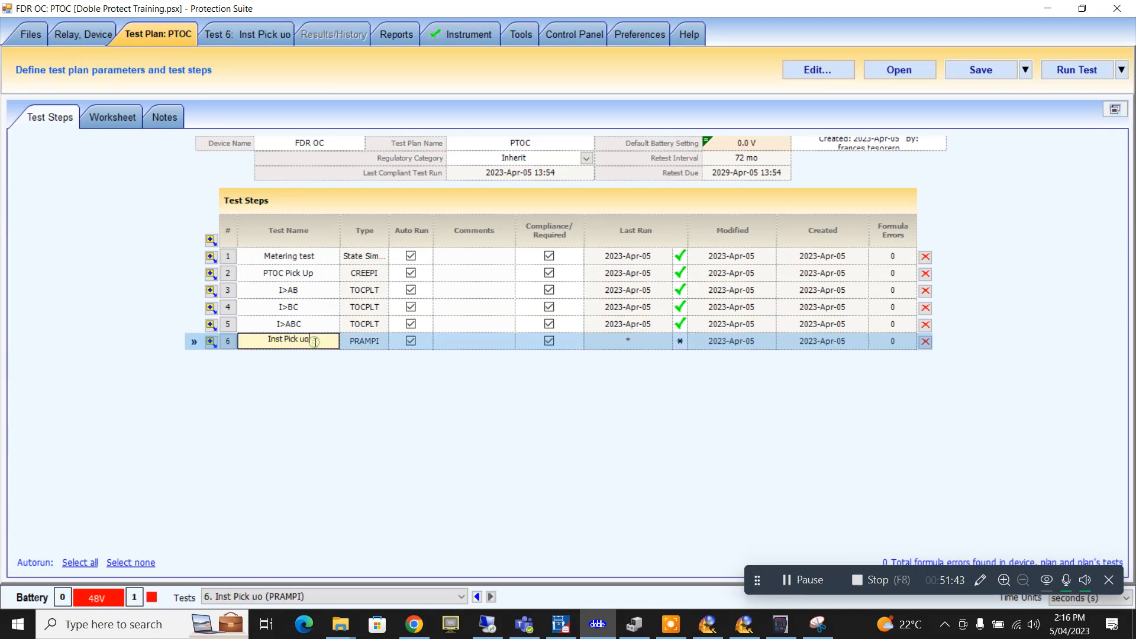
{"action": "key", "text": "BackSpace"}
{"action": "type", "text": "p"}
{"action": "left_click", "coordinate": [317, 314]}
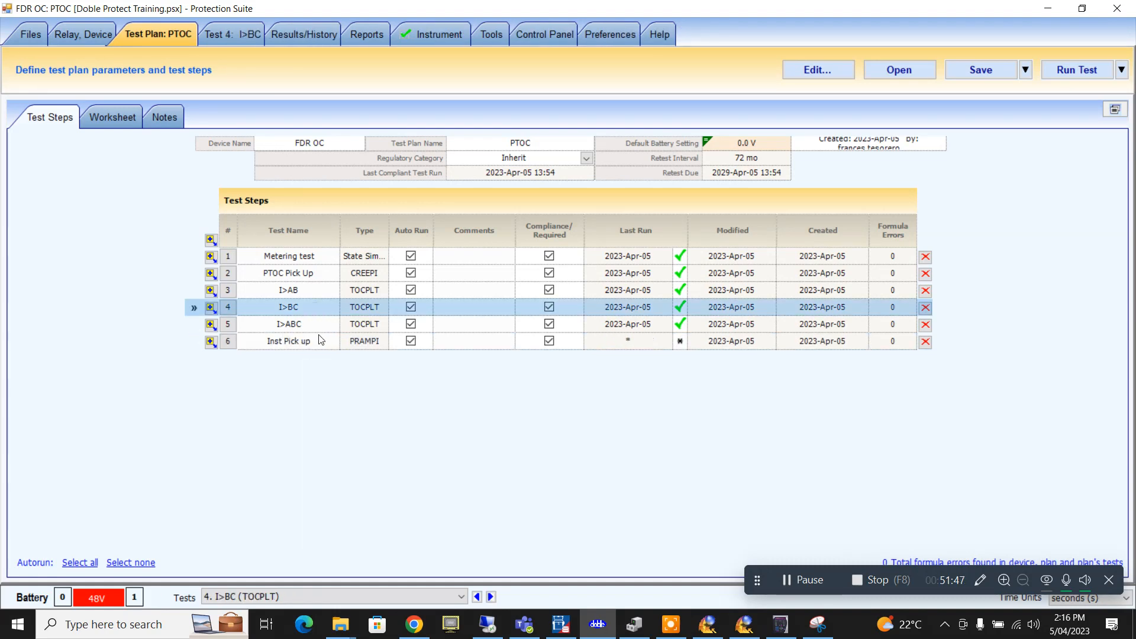
{"action": "left_click", "coordinate": [320, 336]}
- Set the Inst Pick up test's expected value to the PhInst formula (12.500 A)
{"action": "left_click", "coordinate": [246, 34]}
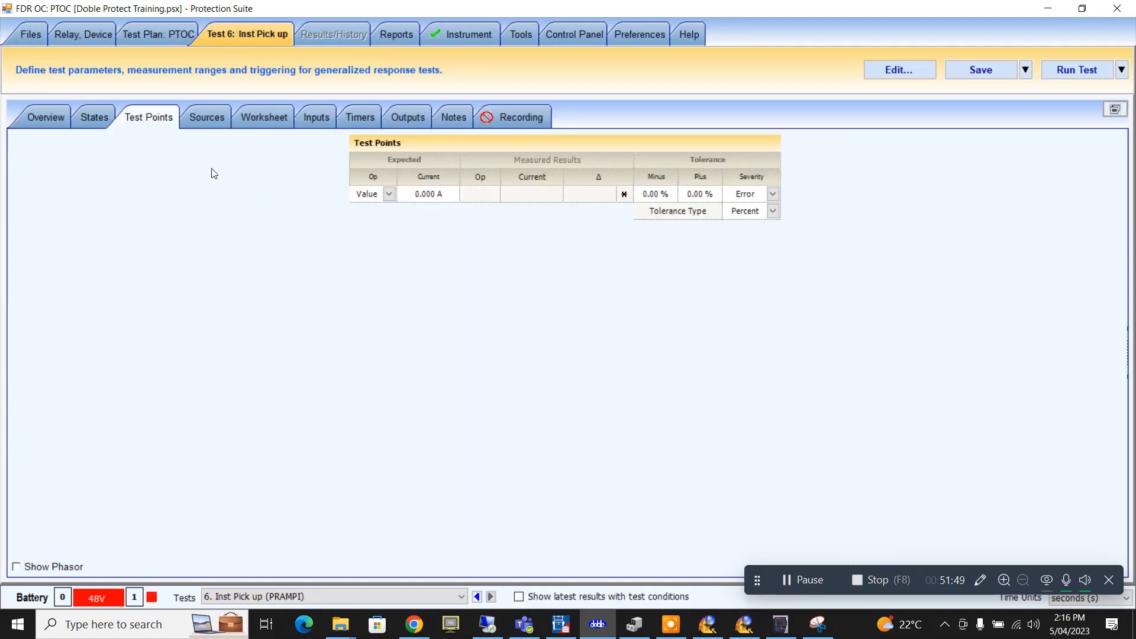
{"action": "left_click", "coordinate": [46, 117]}
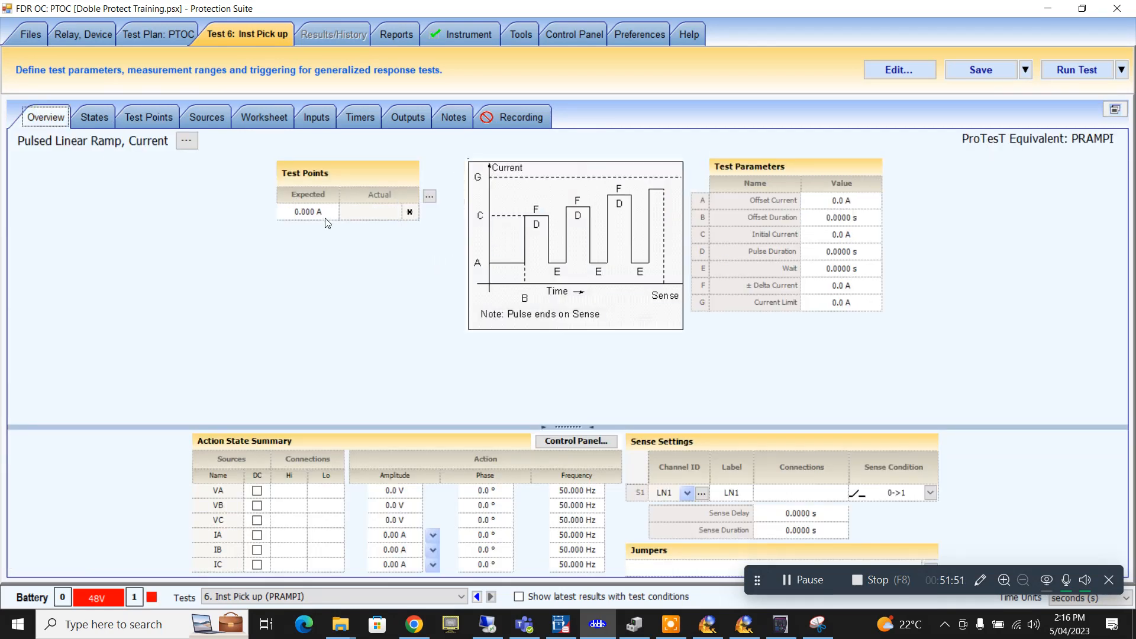
{"action": "left_click", "coordinate": [320, 213]}
{"action": "key", "text": "="}
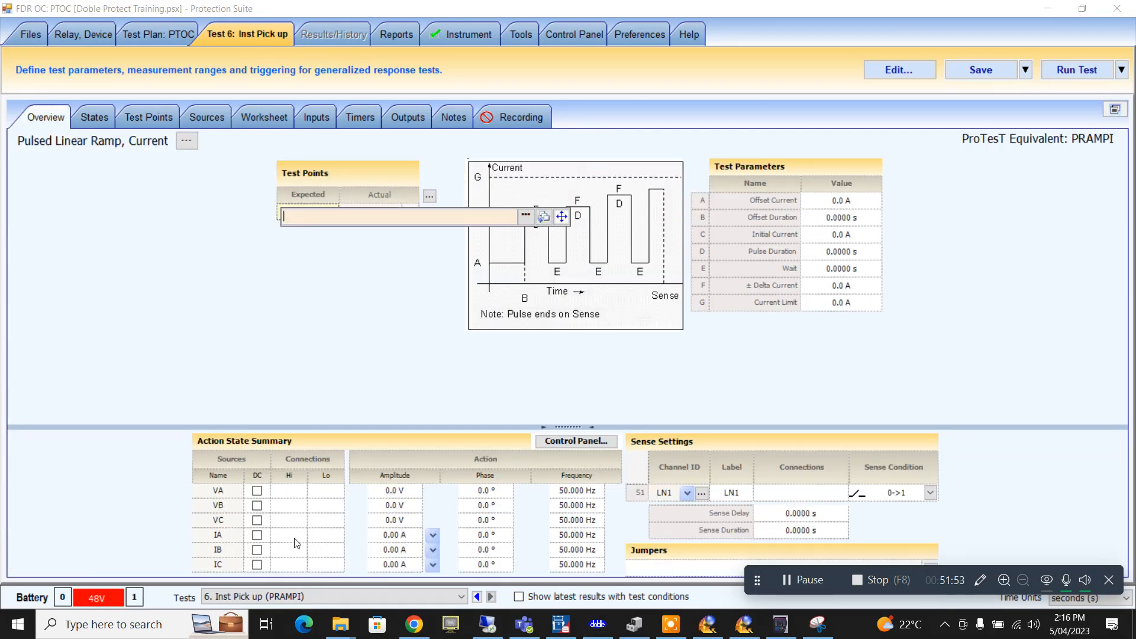
{"action": "left_click", "coordinate": [525, 216]}
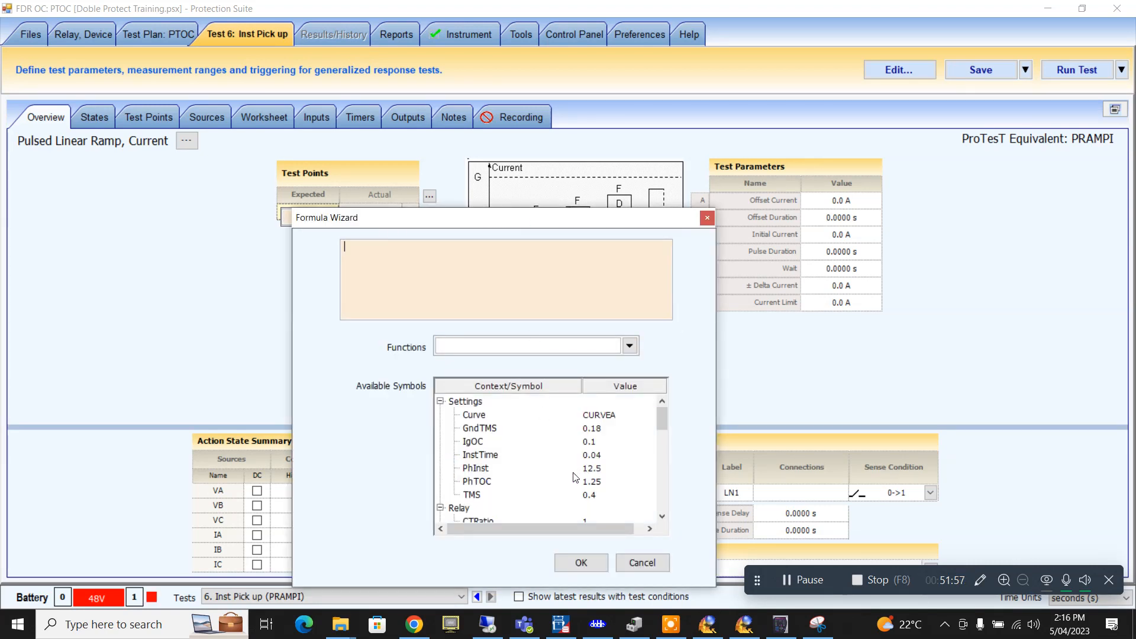
{"action": "double_click", "coordinate": [477, 467]}
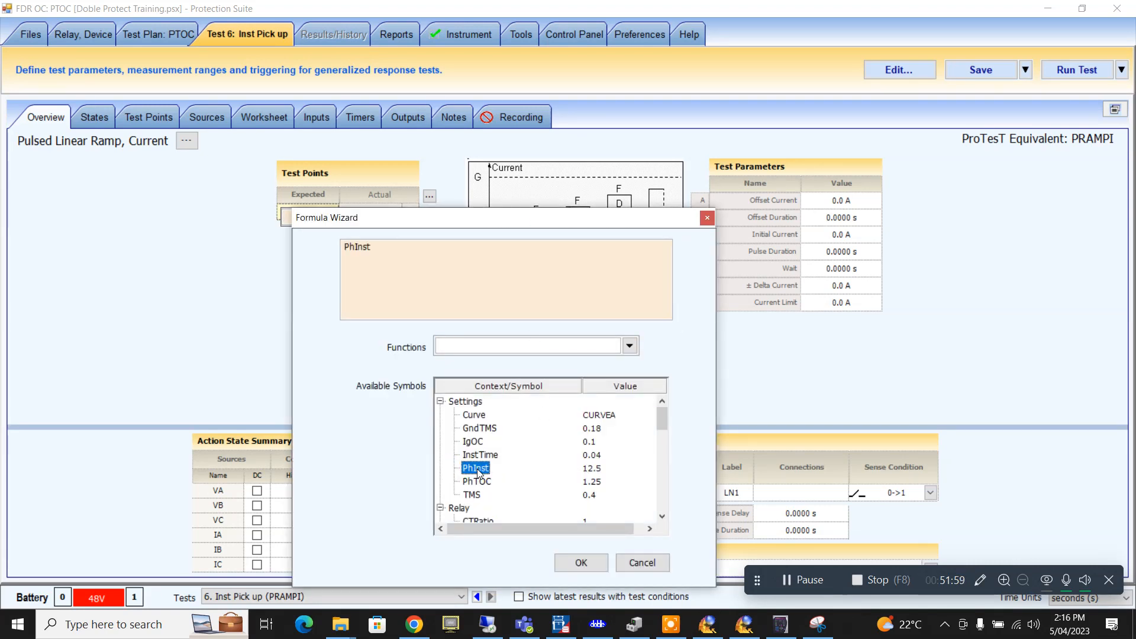
{"action": "left_click", "coordinate": [581, 561]}
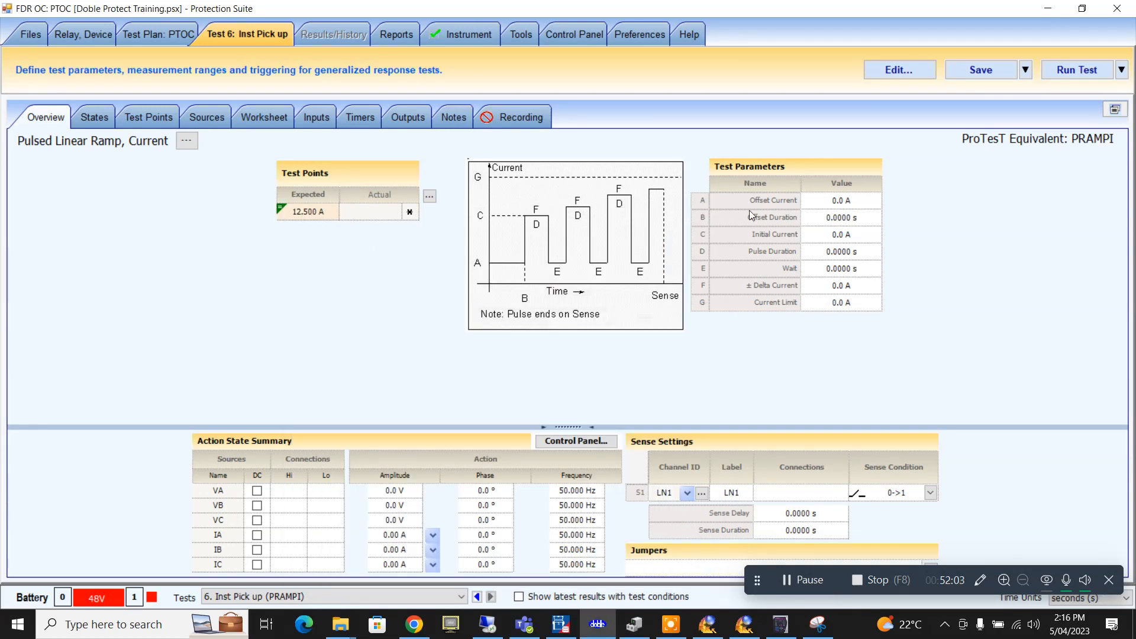
- Enter a 1 A offset current held for an offset duration of 2 s
{"action": "left_click", "coordinate": [847, 203]}
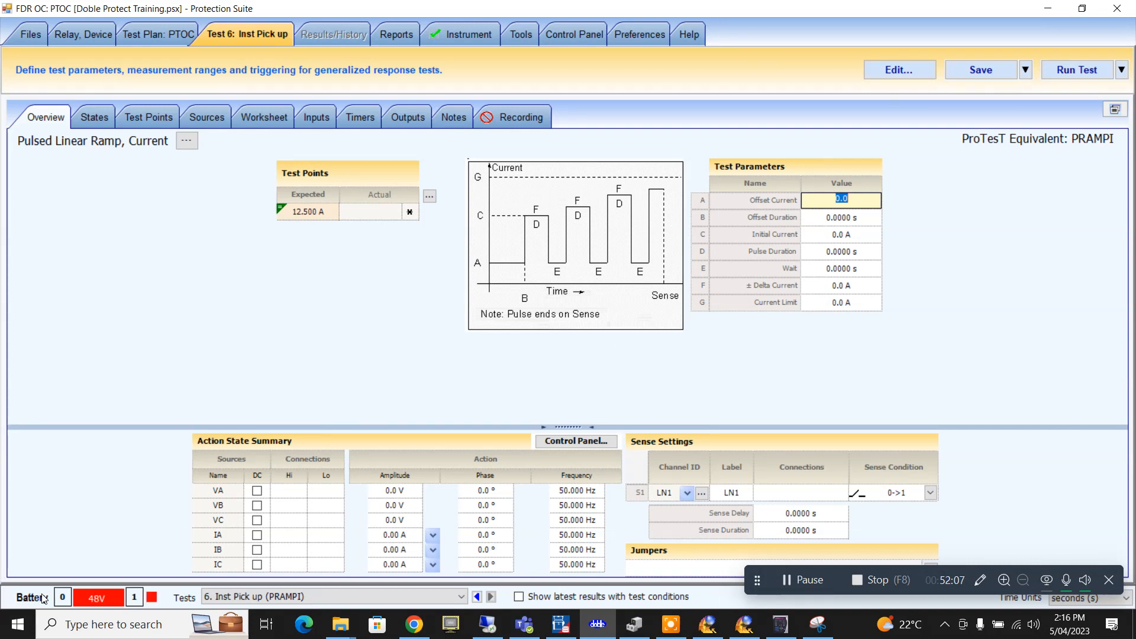
{"action": "type", "text": "1"}
{"action": "left_click", "coordinate": [845, 217]}
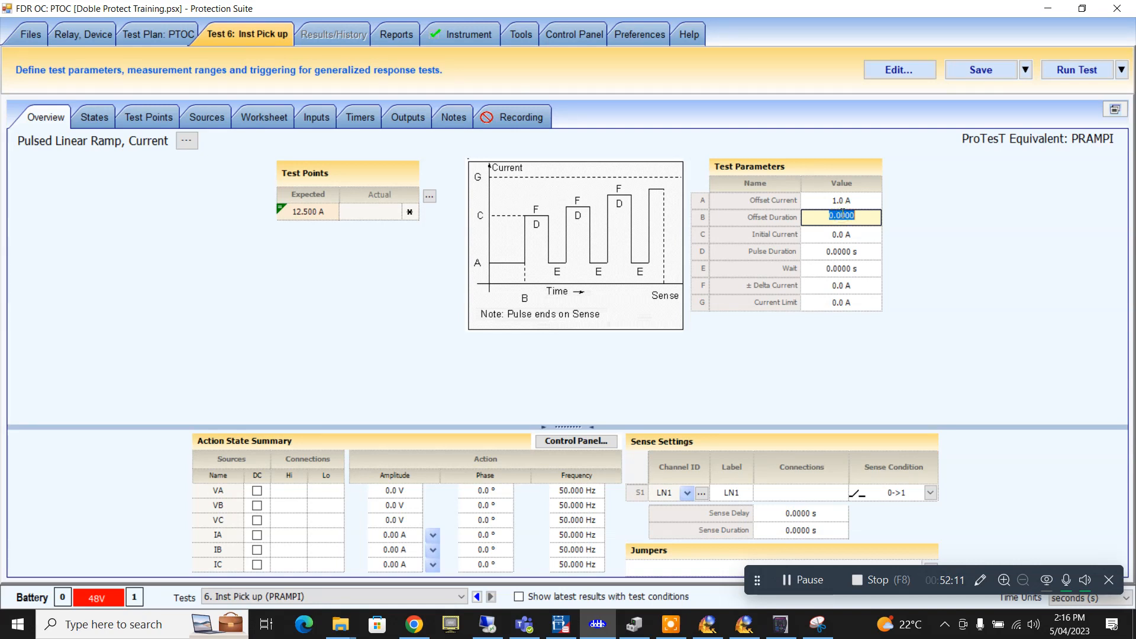
{"action": "type", "text": "2"}
{"action": "key", "text": "Return"}
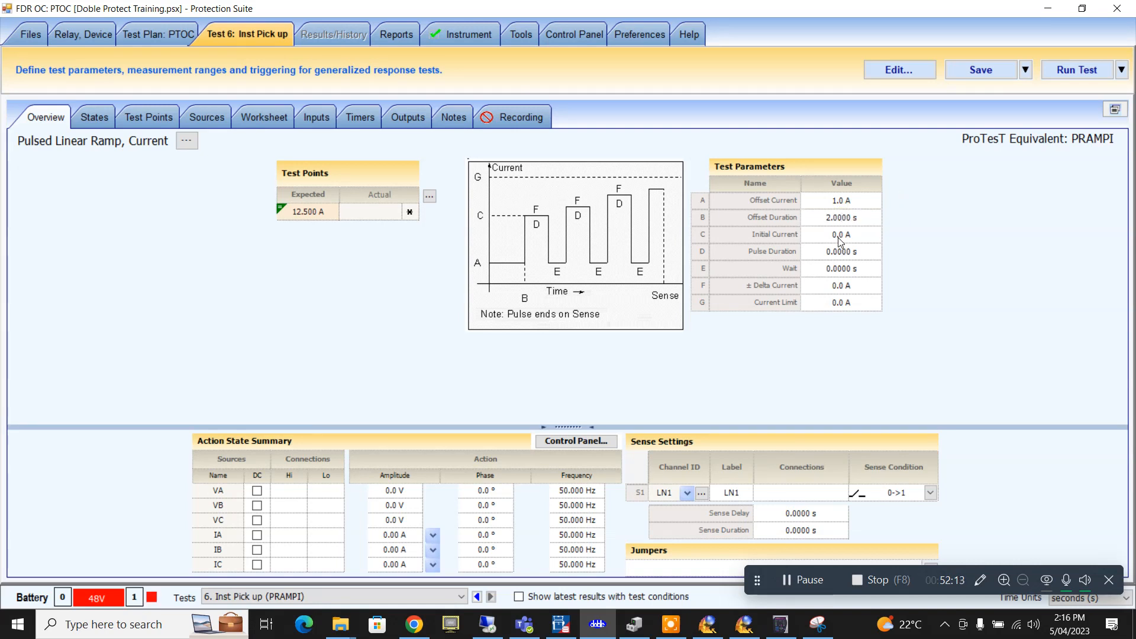
{"action": "left_click", "coordinate": [838, 236]}
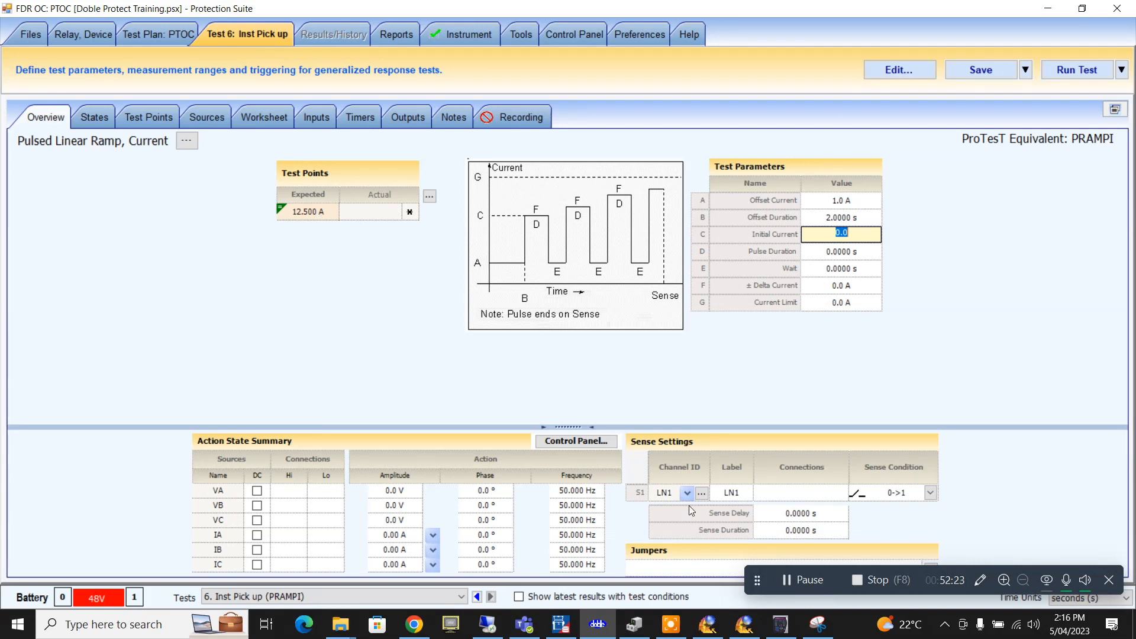
{"action": "key", "text": "BackSpace"}
- Make the initial current the formula PhInst*.85, giving 10.625 A
{"action": "left_click", "coordinate": [1049, 238]}
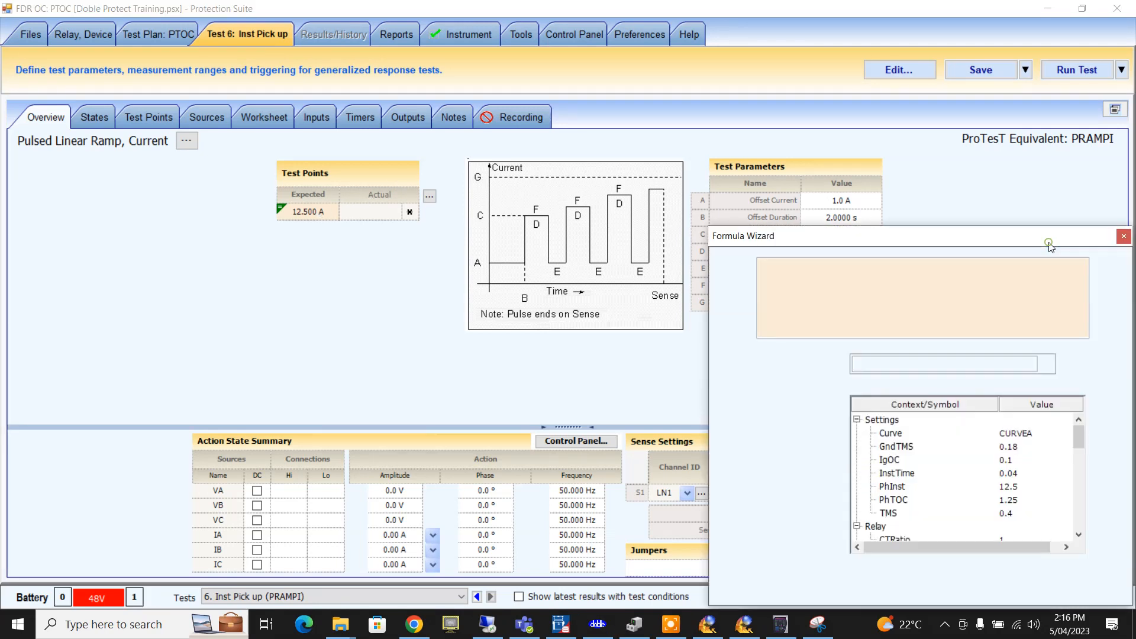
{"action": "double_click", "coordinate": [899, 486]}
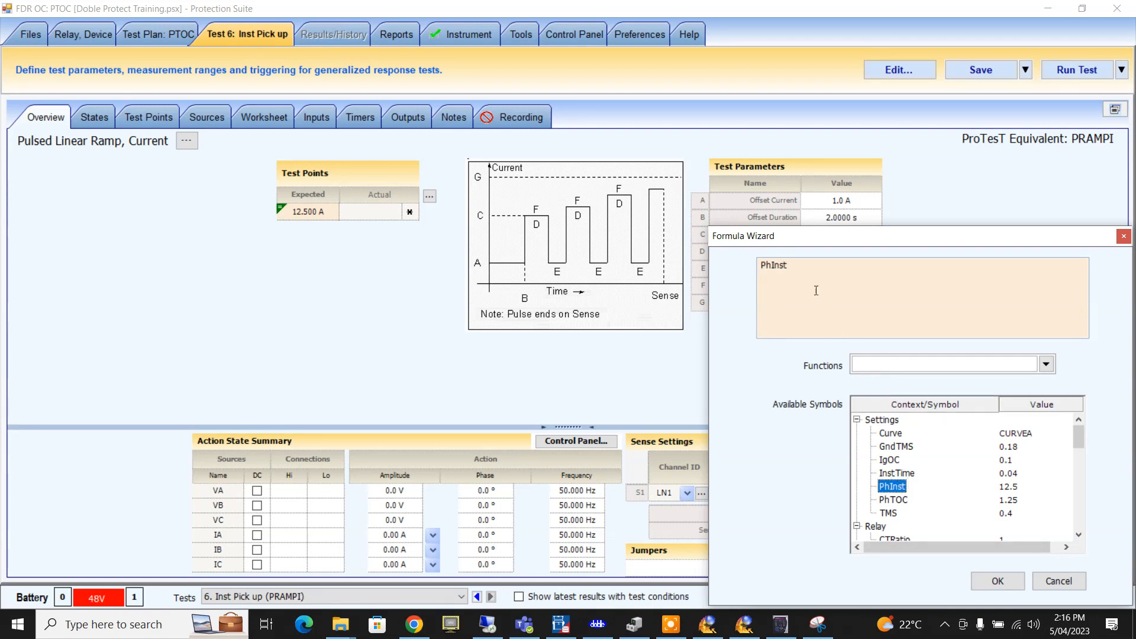
{"action": "left_click", "coordinate": [802, 271]}
{"action": "type", "text": "*.9"}
{"action": "left_click", "coordinate": [997, 581]}
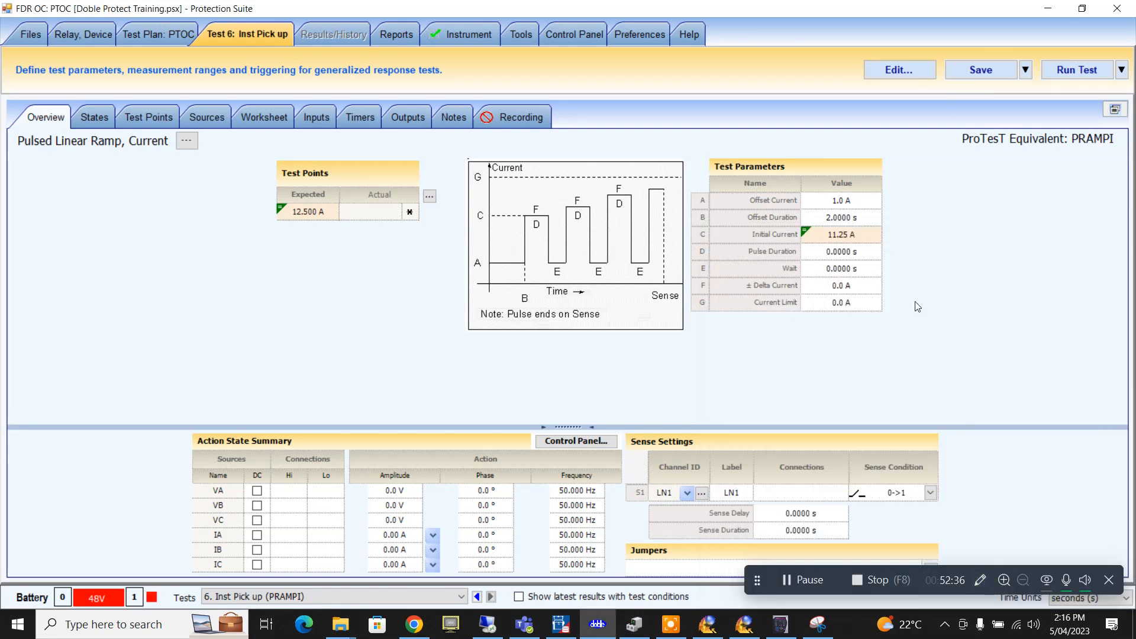
{"action": "left_click", "coordinate": [844, 239]}
{"action": "left_click", "coordinate": [851, 241]}
{"action": "key", "text": "BackSpace"}
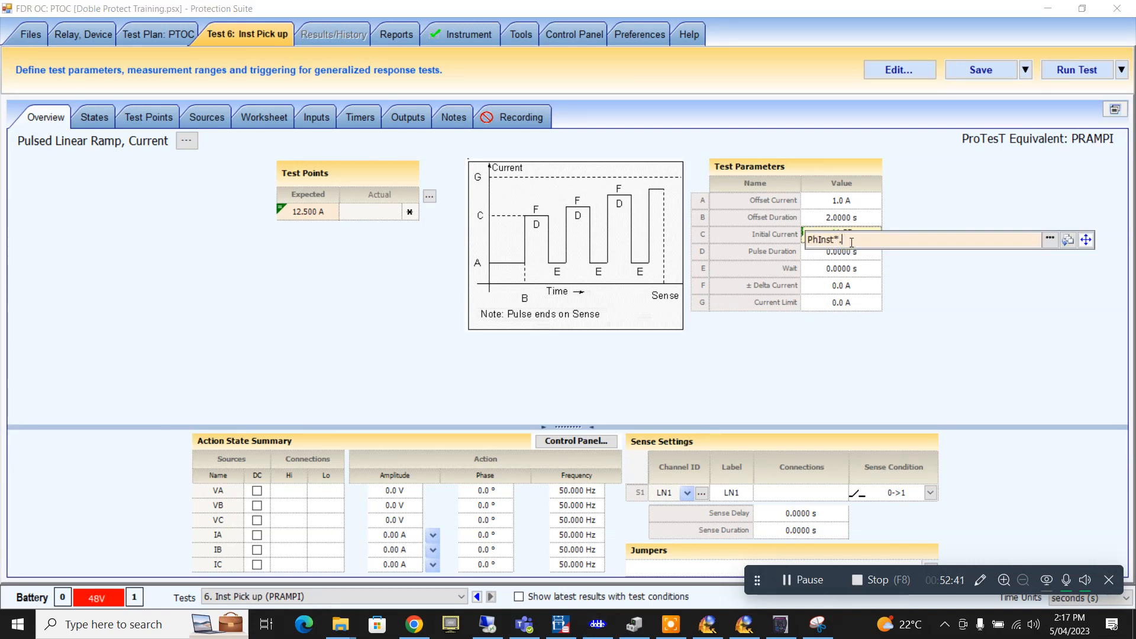
{"action": "type", "text": "85"}
{"action": "key", "text": "Return"}
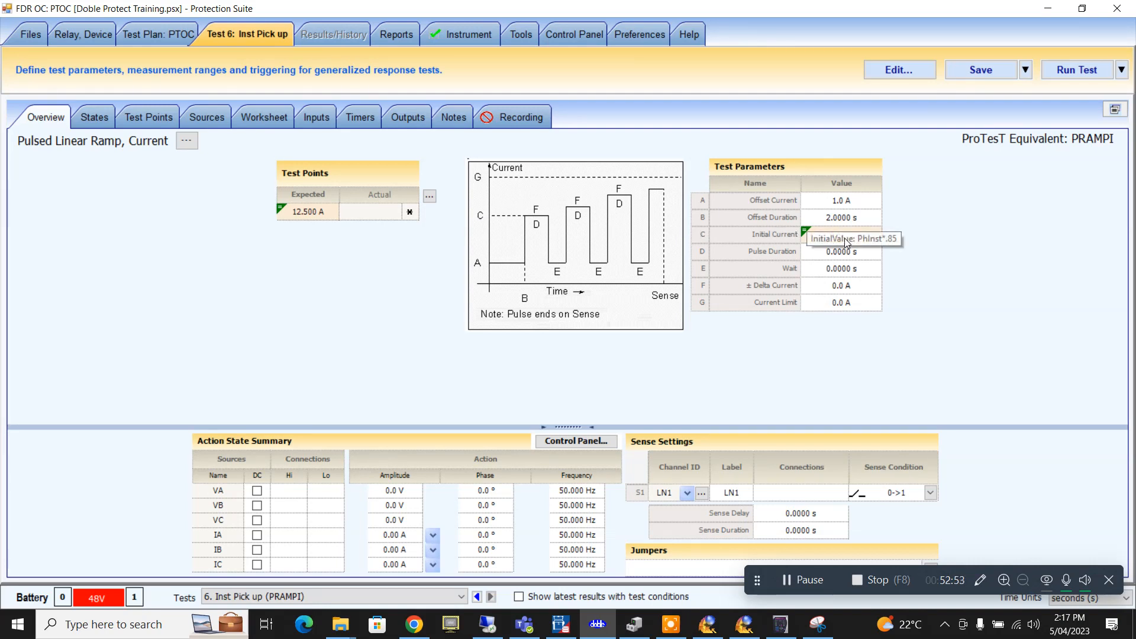
{"action": "left_click", "coordinate": [822, 254]}
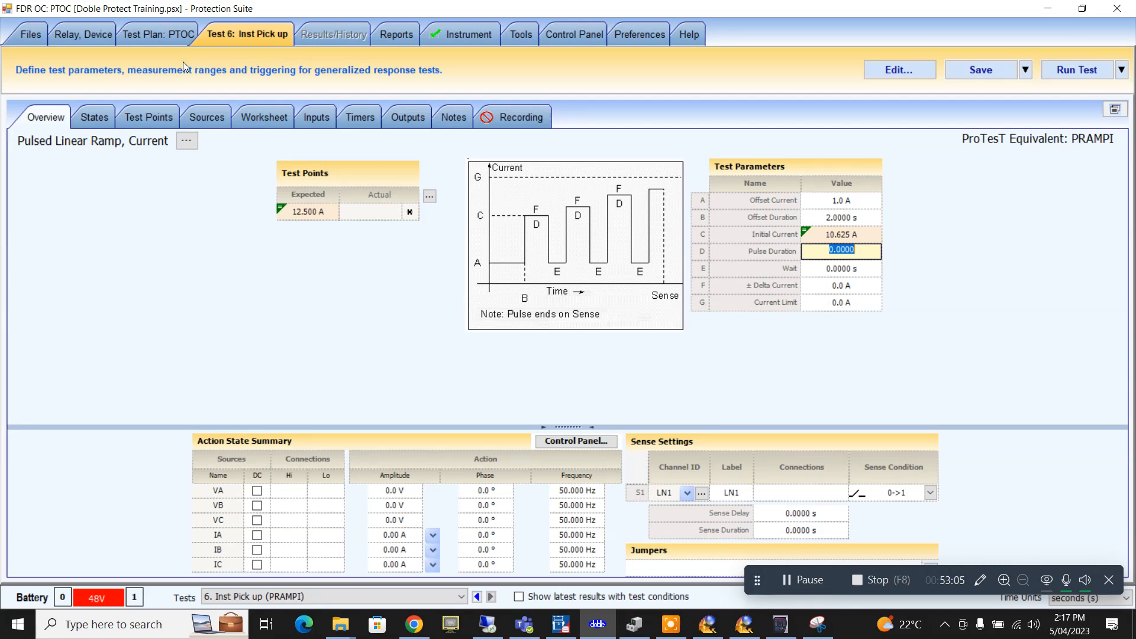
{"action": "left_click", "coordinate": [170, 37]}
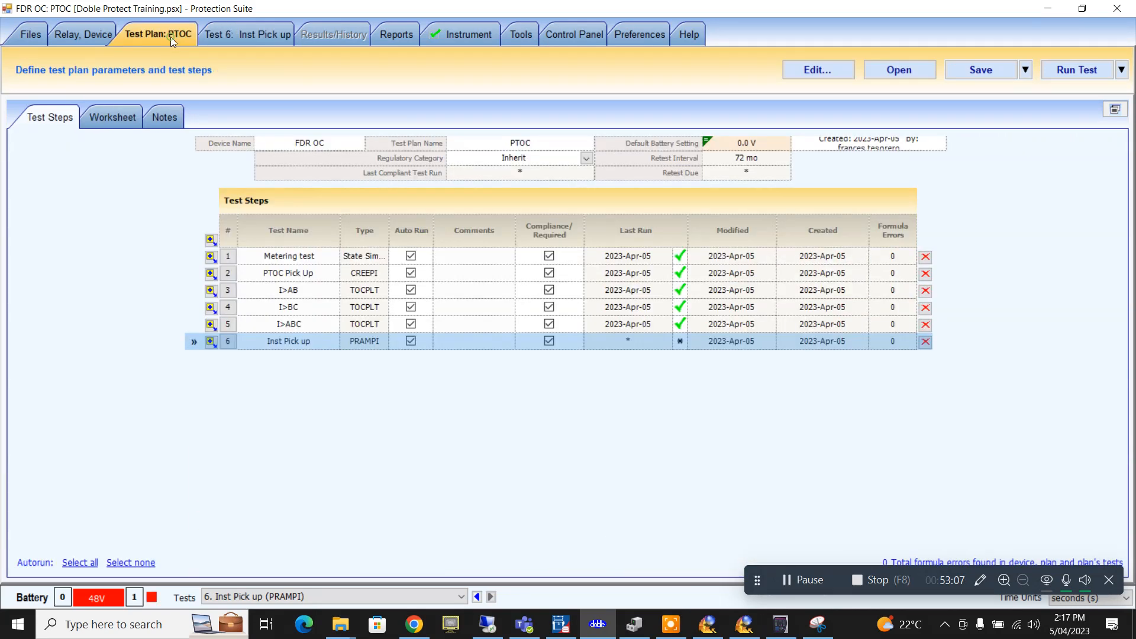
{"action": "left_click", "coordinate": [302, 324]}
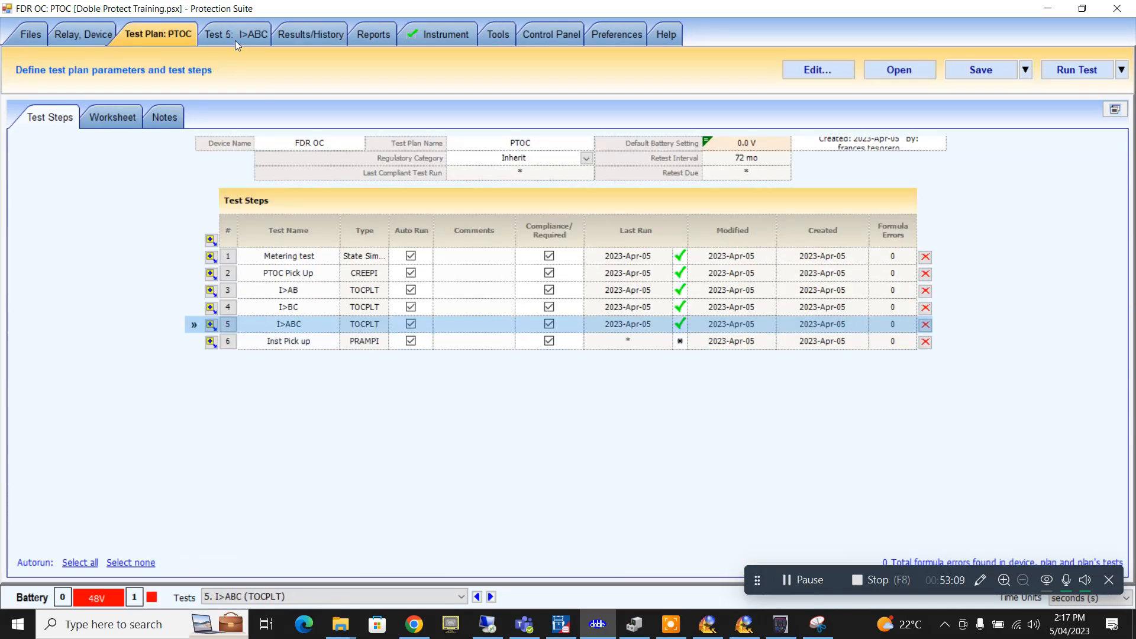
{"action": "left_click", "coordinate": [235, 41]}
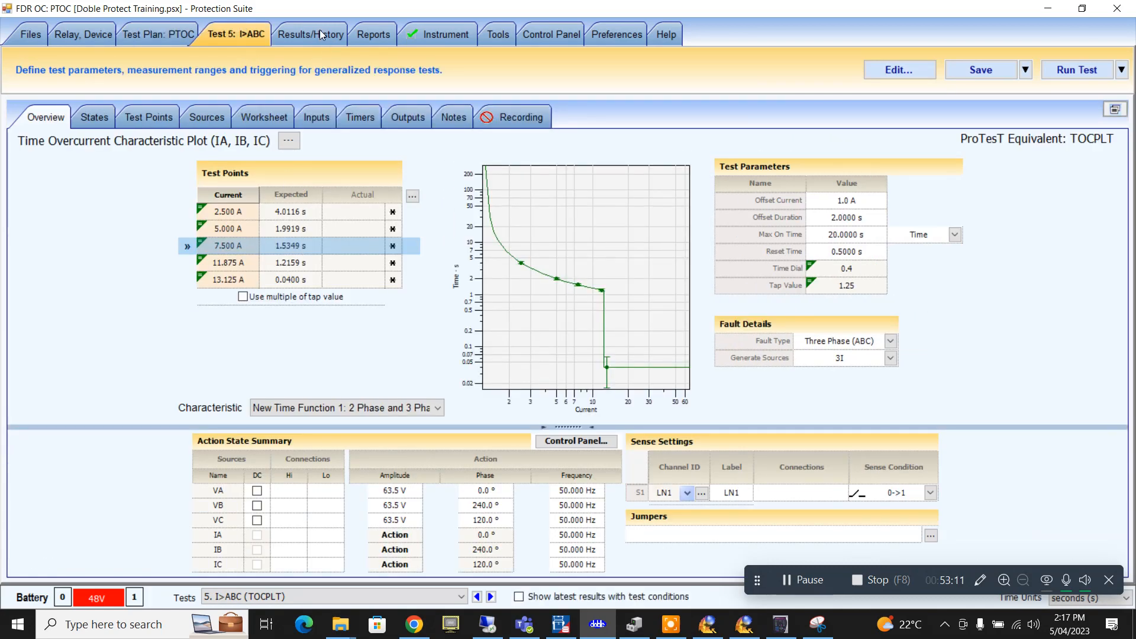
{"action": "left_click", "coordinate": [319, 34]}
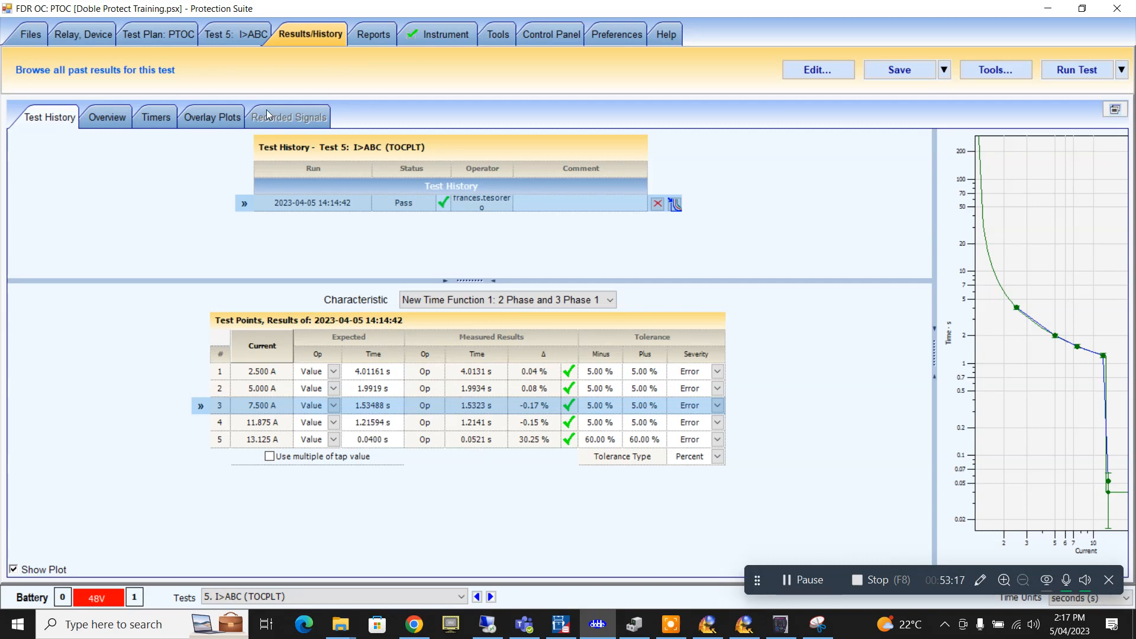
{"action": "left_click", "coordinate": [213, 36]}
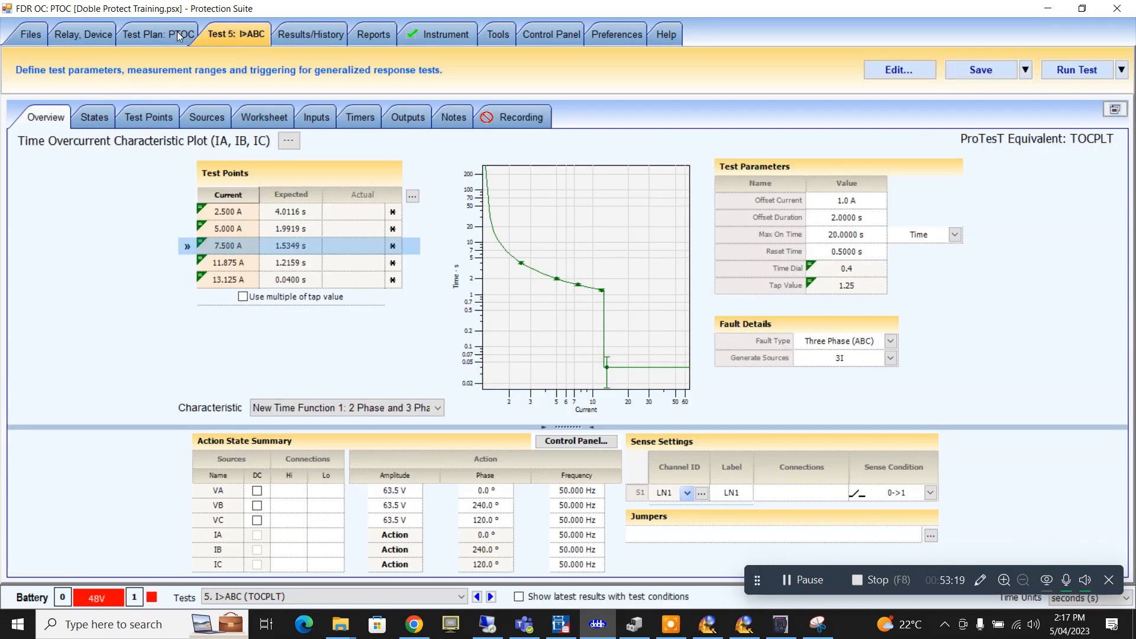
{"action": "left_click", "coordinate": [177, 36]}
{"action": "left_click", "coordinate": [282, 340]}
{"action": "left_click", "coordinate": [266, 37]}
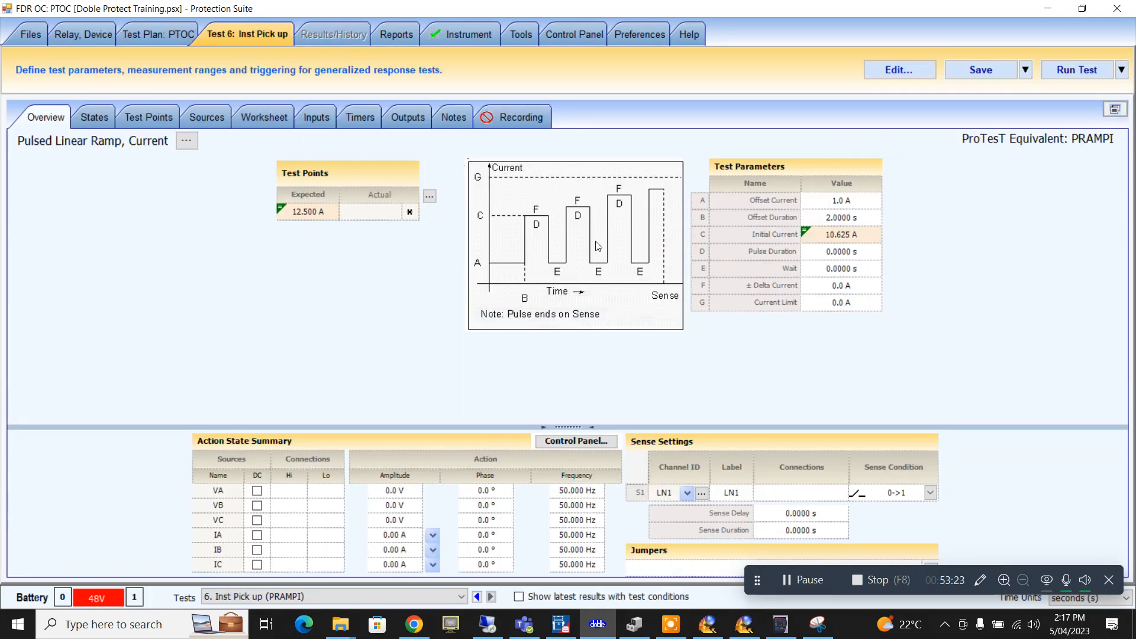
- Set pulse duration 0.08 s, wait 0.5 s, delta current 0.01 A and current limit 14 A
{"action": "left_click", "coordinate": [819, 255]}
{"action": "type", "text": "0."}
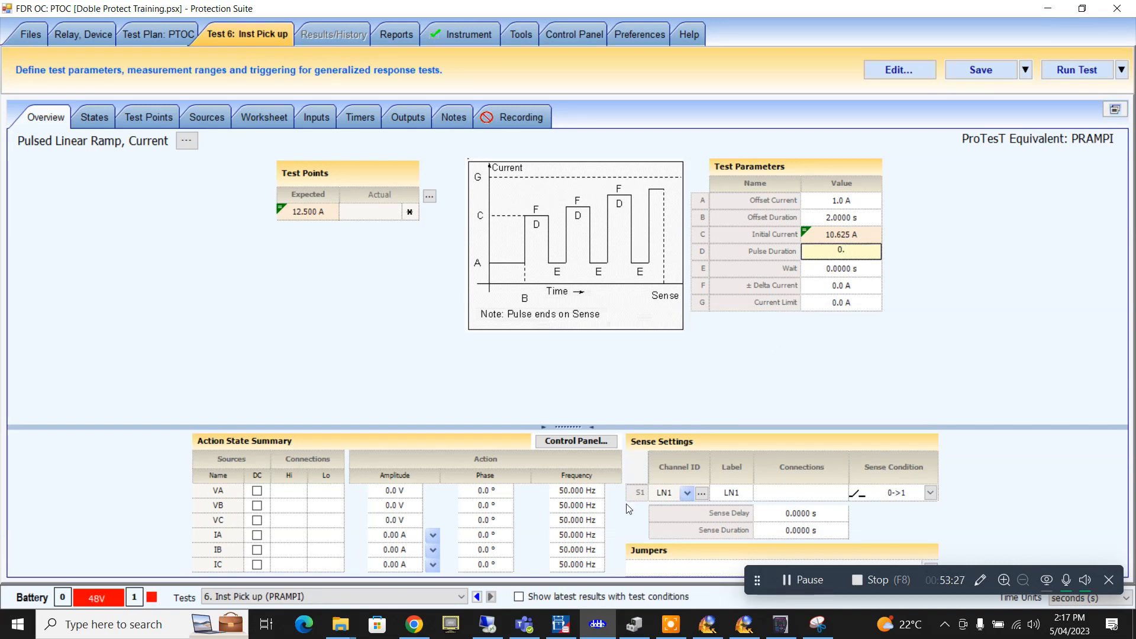
{"action": "type", "text": "08"}
{"action": "key", "text": "Return"}
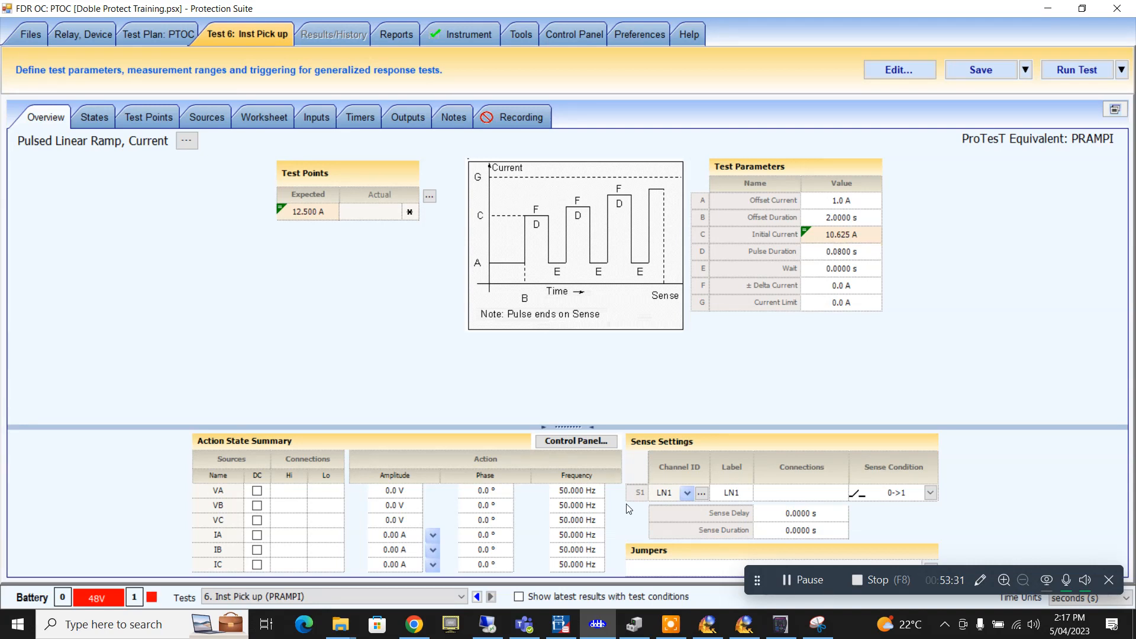
{"action": "left_click", "coordinate": [846, 271]}
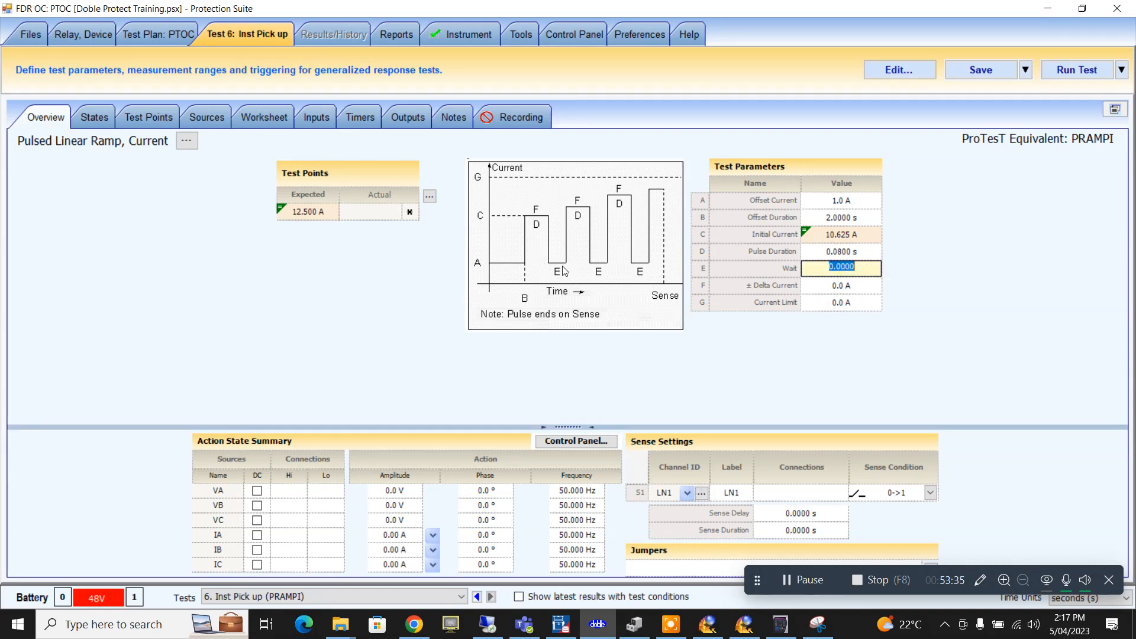
{"action": "type", "text": "0.5"}
{"action": "left_click", "coordinate": [834, 286]}
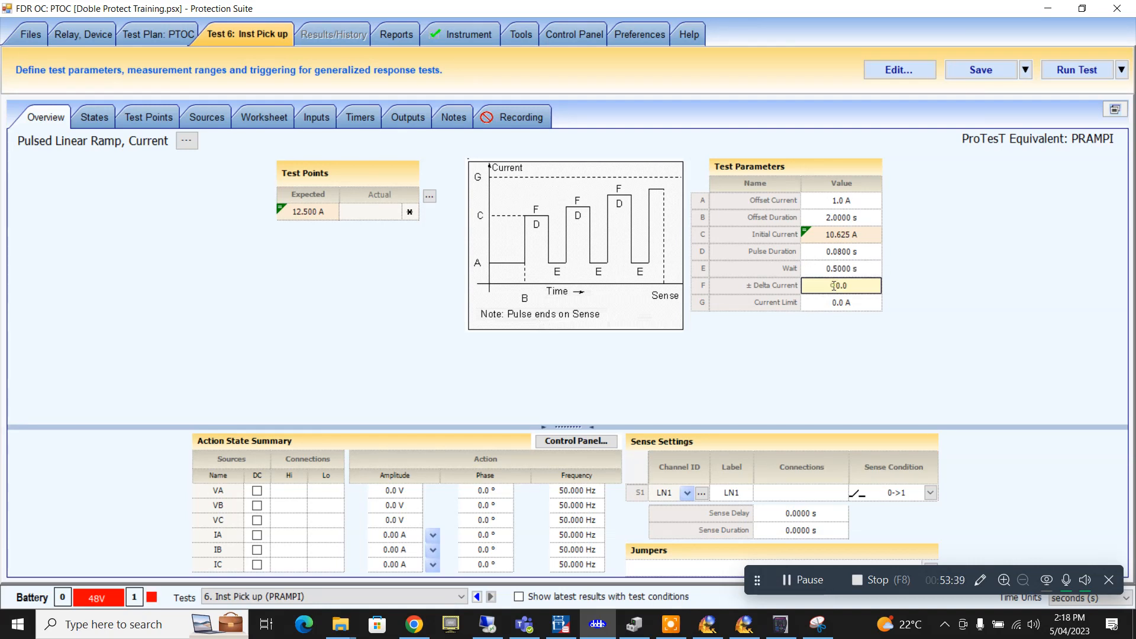
{"action": "double_click", "coordinate": [834, 286]}
{"action": "type", "text": "0.01"}
{"action": "left_click", "coordinate": [816, 304]}
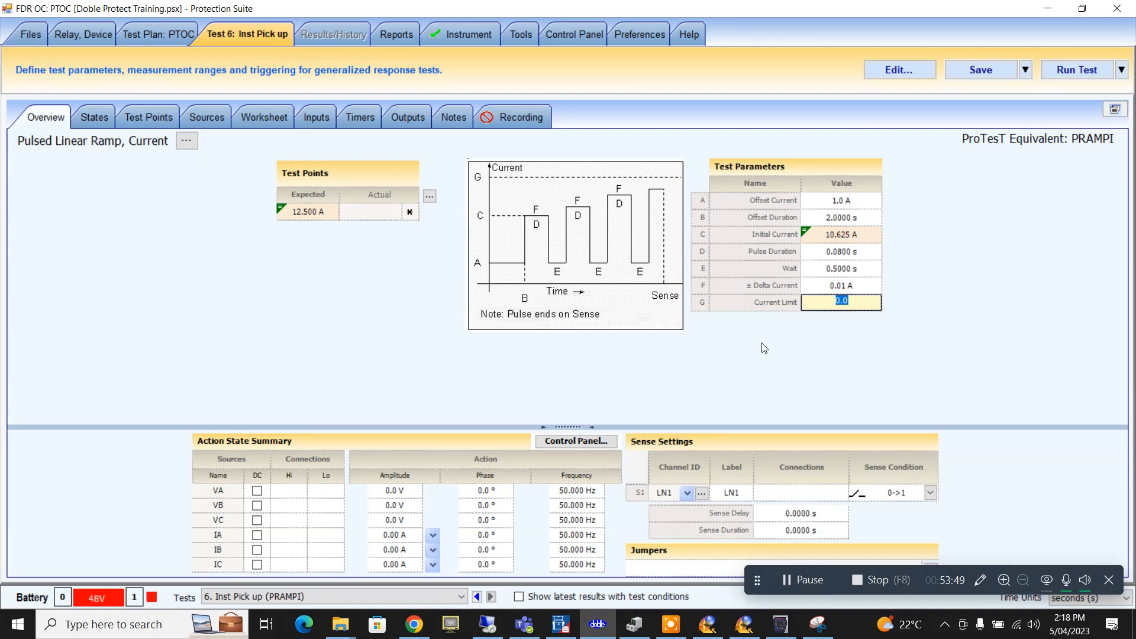
{"action": "type", "text": "14"}
{"action": "key", "text": "Return"}
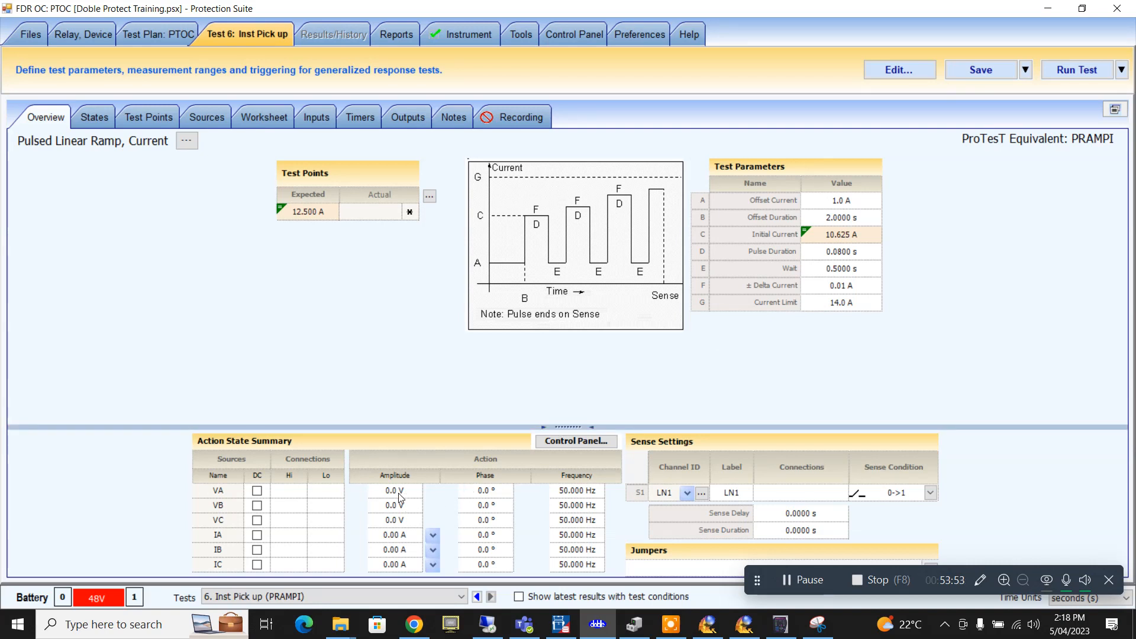
- Set VA, VB and VC to 63.5 V, with VB at 240° and VC at 120°
{"action": "left_click", "coordinate": [399, 491]}
{"action": "type", "text": "63.5"}
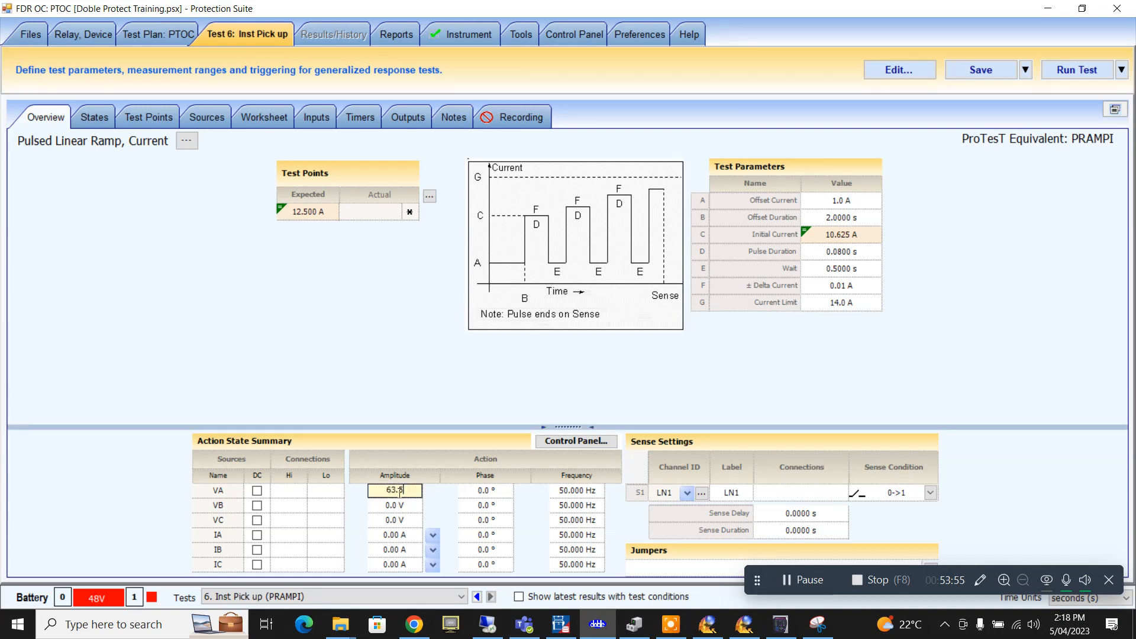
{"action": "left_click", "coordinate": [389, 504]}
{"action": "type", "text": "63.5"}
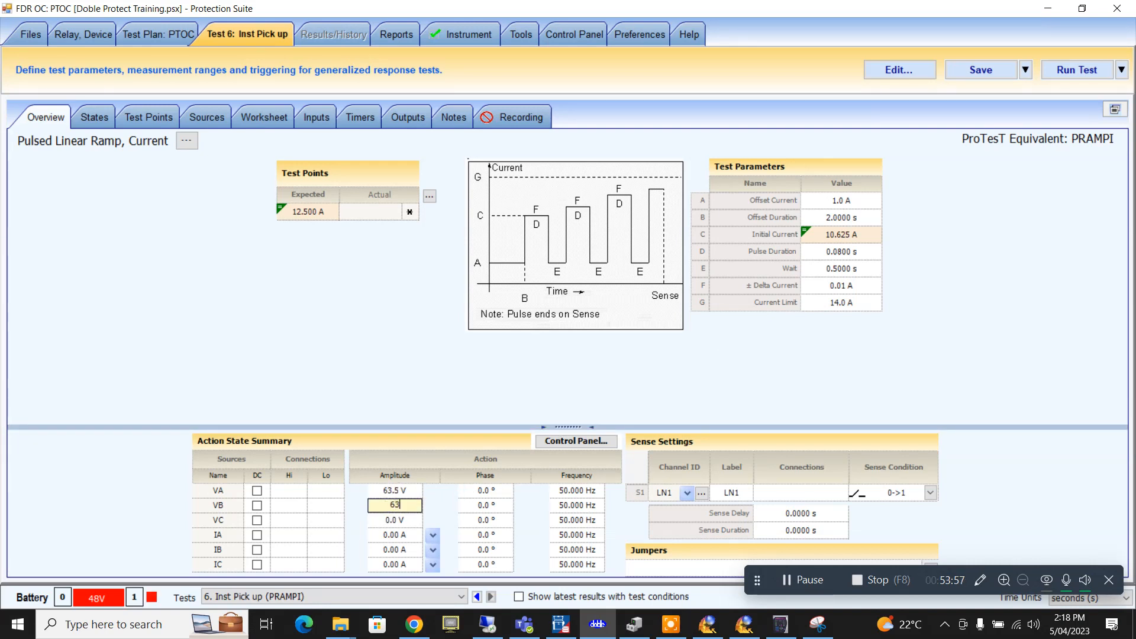
{"action": "left_click", "coordinate": [394, 519]}
{"action": "type", "text": "63.5"}
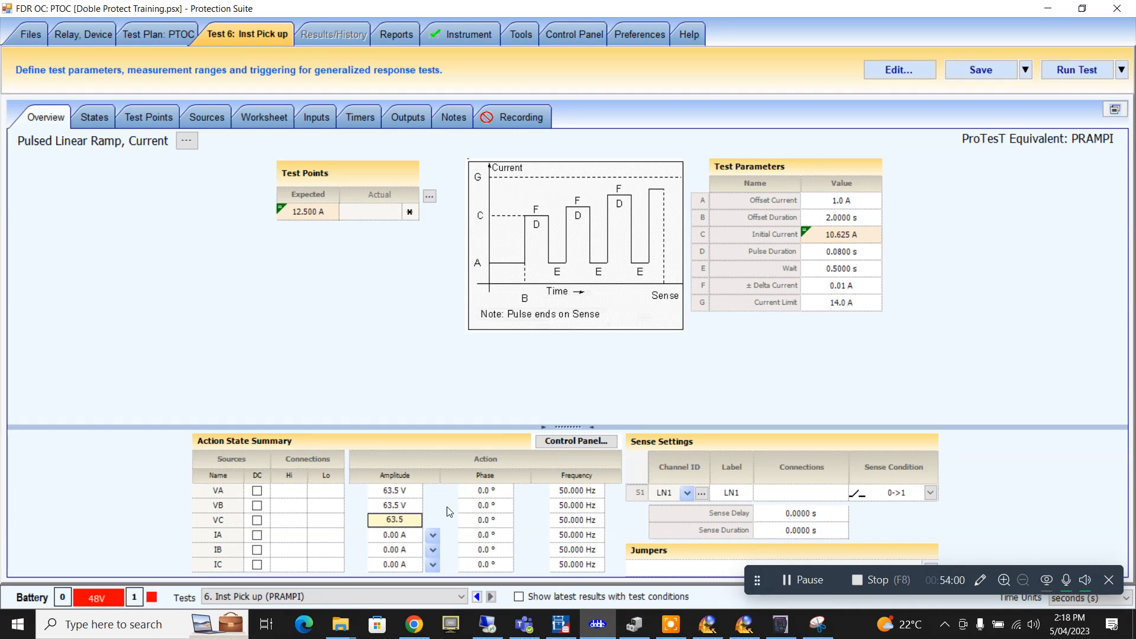
{"action": "left_click", "coordinate": [485, 504]}
{"action": "type", "text": "240"}
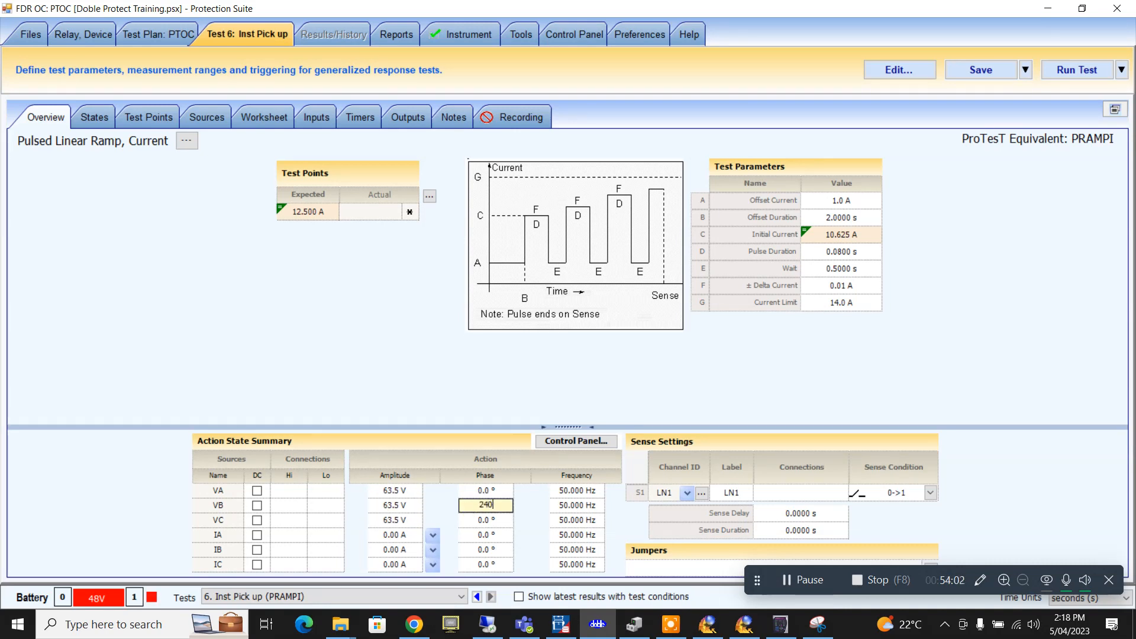
{"action": "left_click", "coordinate": [499, 525]}
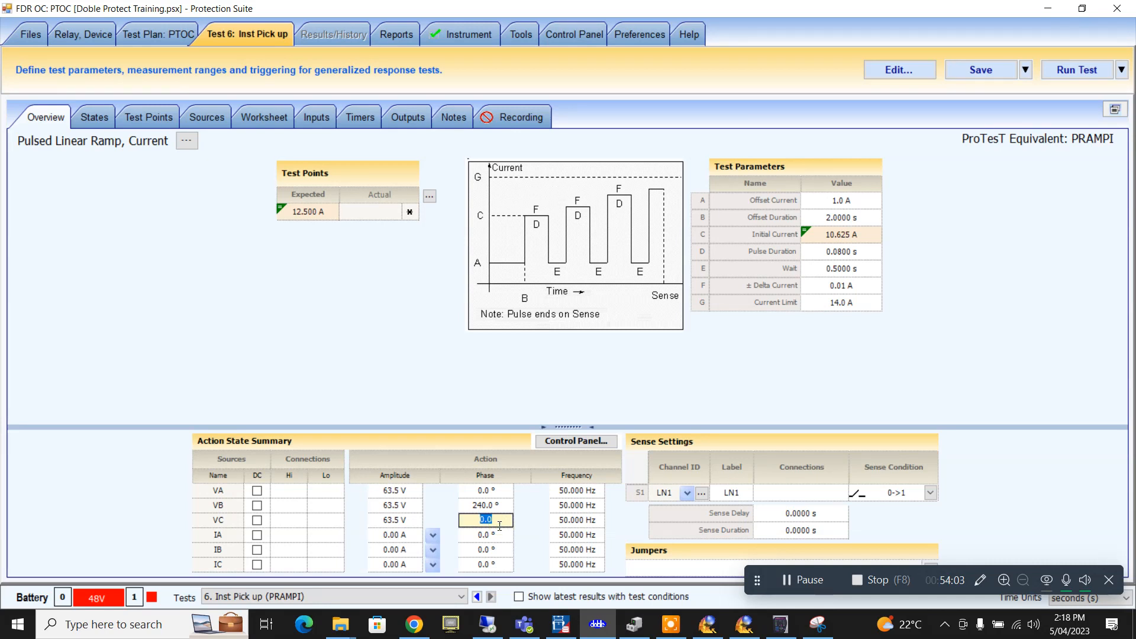
{"action": "type", "text": "120"}
- Make IA and IB amplitudes the ramping action values, with IB phase at 180°
{"action": "left_click", "coordinate": [432, 535]}
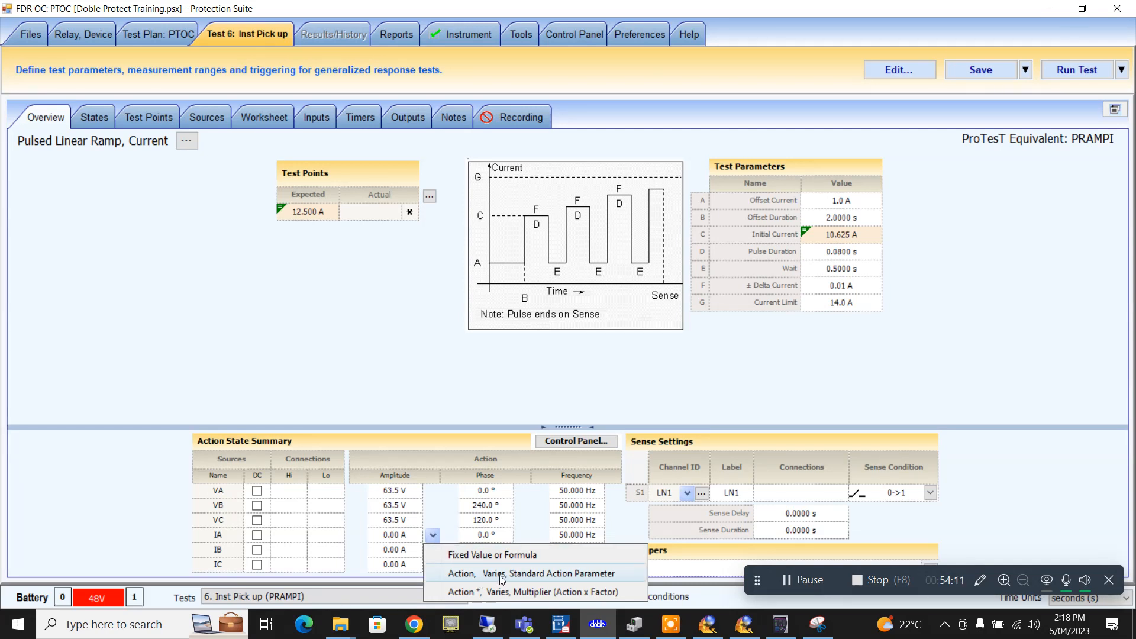
{"action": "left_click", "coordinate": [499, 575]}
{"action": "left_click", "coordinate": [433, 549]}
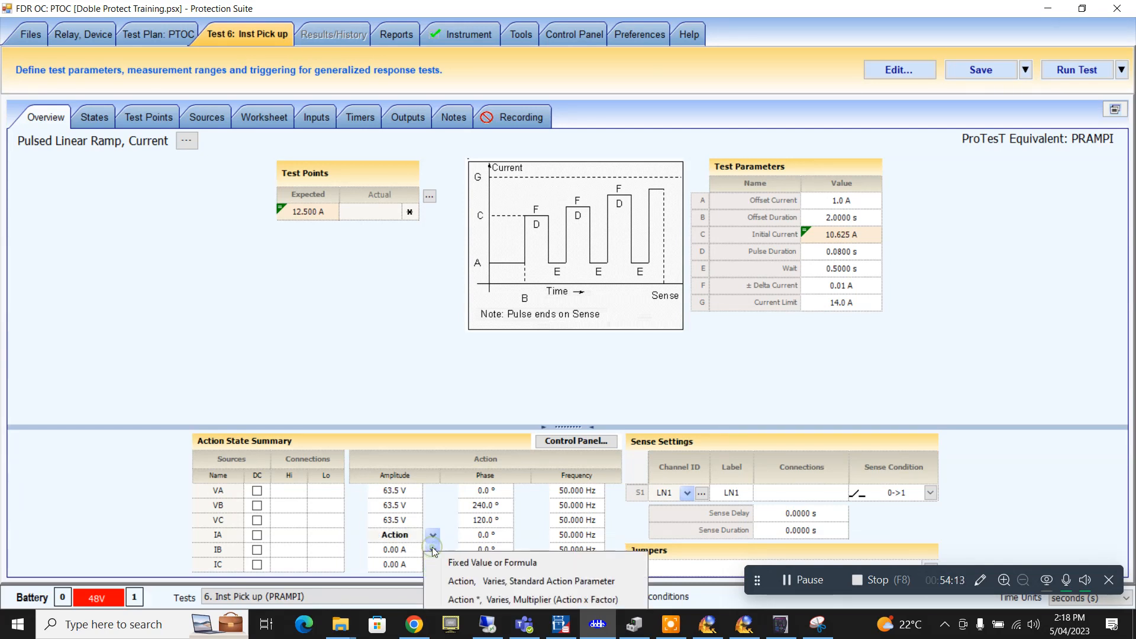
{"action": "left_click", "coordinate": [512, 581]}
{"action": "left_click", "coordinate": [485, 549]}
{"action": "type", "text": "18"}
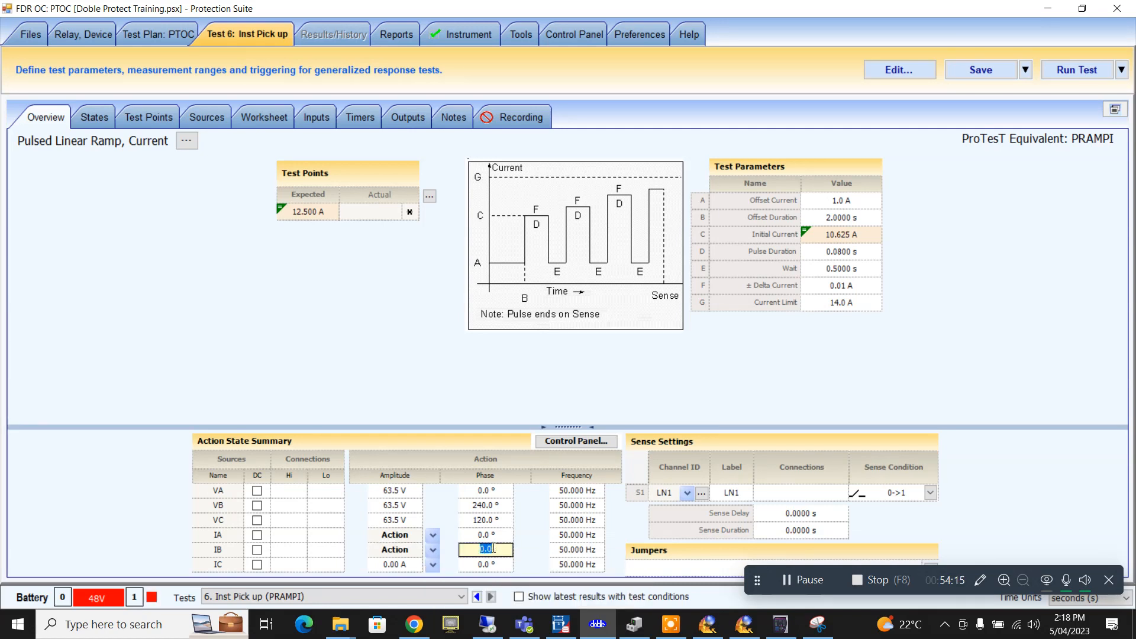
{"action": "type", "text": "0"}
- Give the 12.500 A test point 5% minus and 5% plus tolerance
{"action": "left_click", "coordinate": [430, 196]}
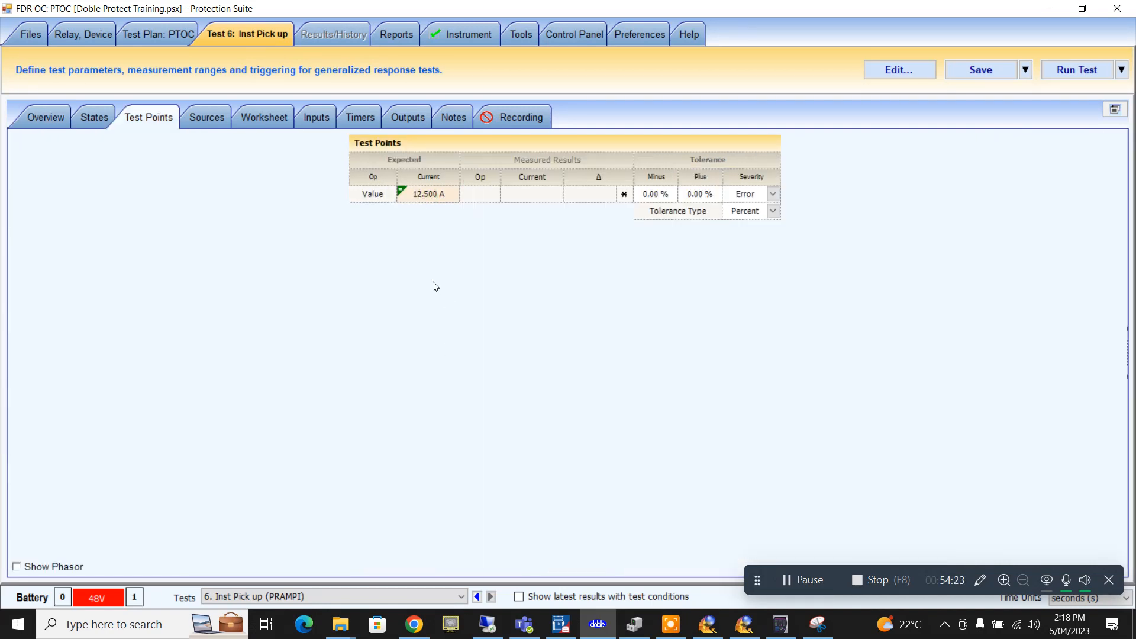
{"action": "left_click", "coordinate": [656, 195]}
{"action": "type", "text": "5"}
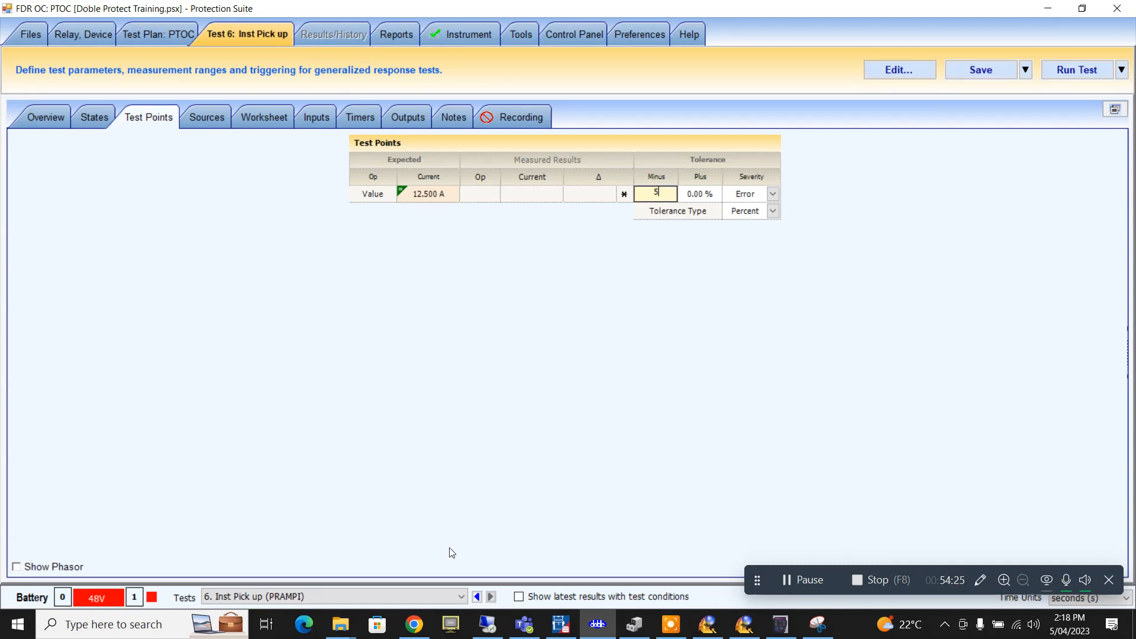
{"action": "left_click", "coordinate": [700, 196]}
{"action": "type", "text": "5"}
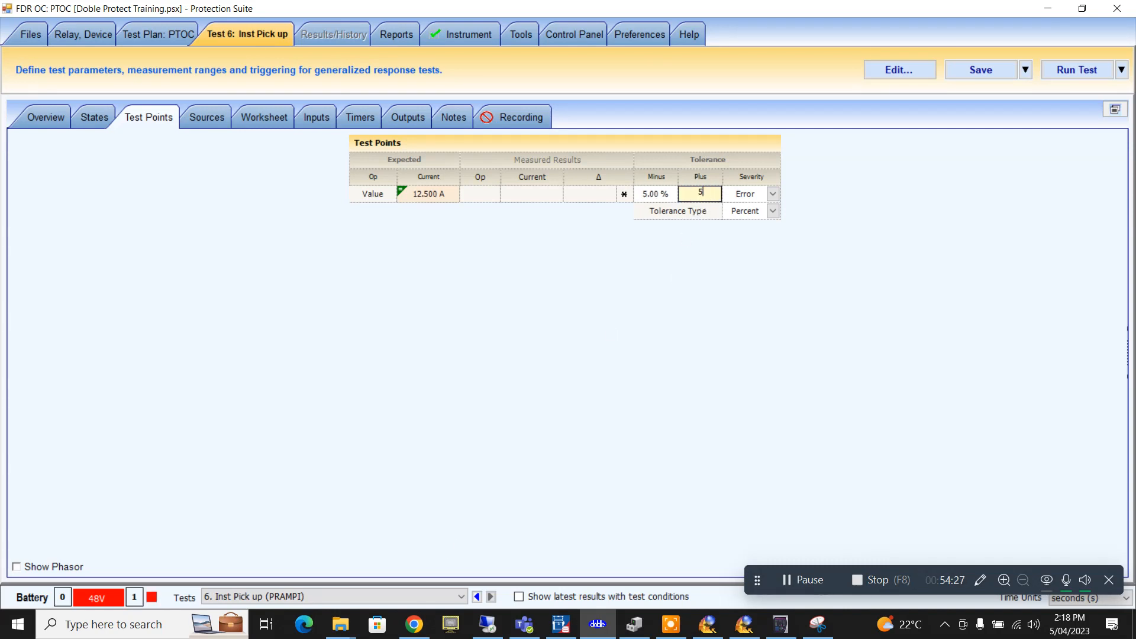
{"action": "left_click", "coordinate": [650, 153]}
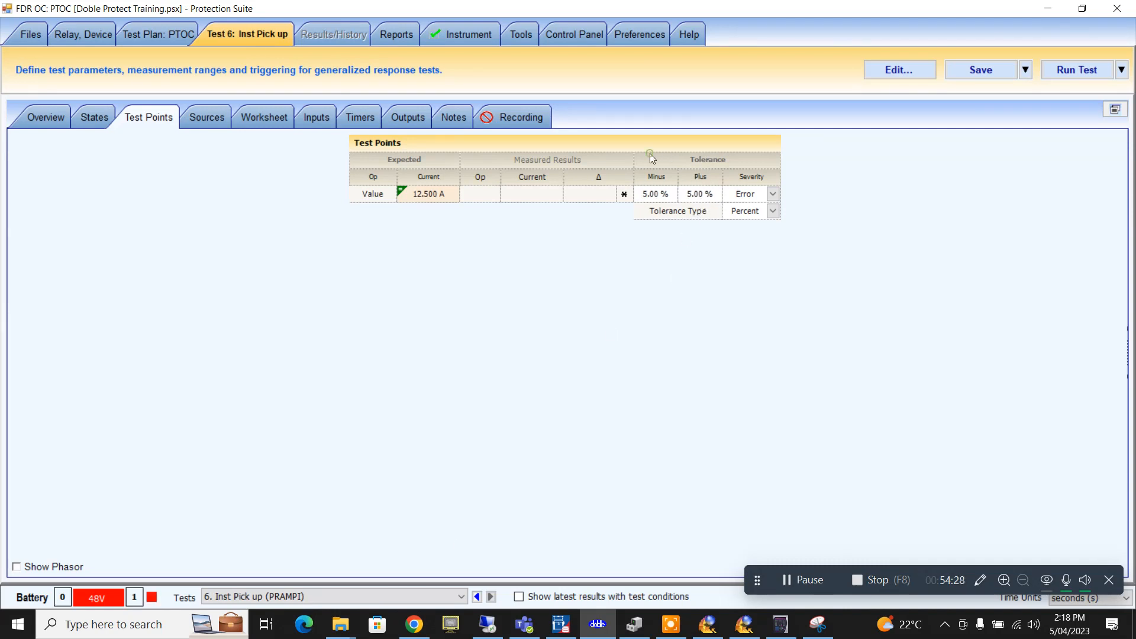
{"action": "left_click", "coordinate": [58, 119]}
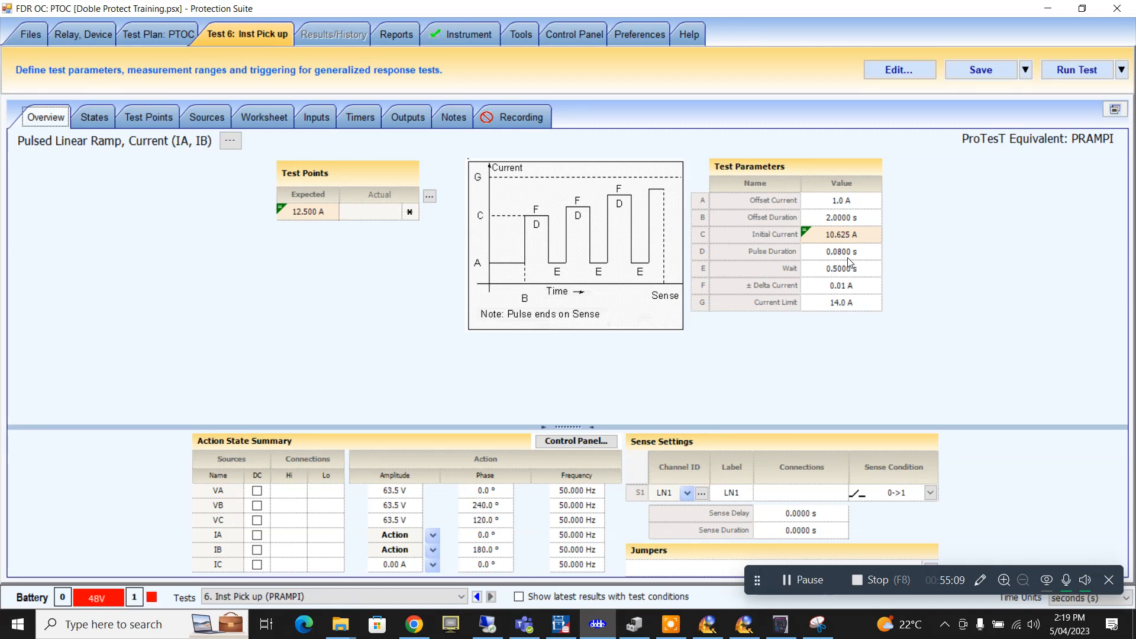
{"action": "mouse_move", "coordinate": [844, 257]}
- Save and run the instantaneous pickup test, then save its passing 12.495 A result
{"action": "left_click", "coordinate": [994, 70]}
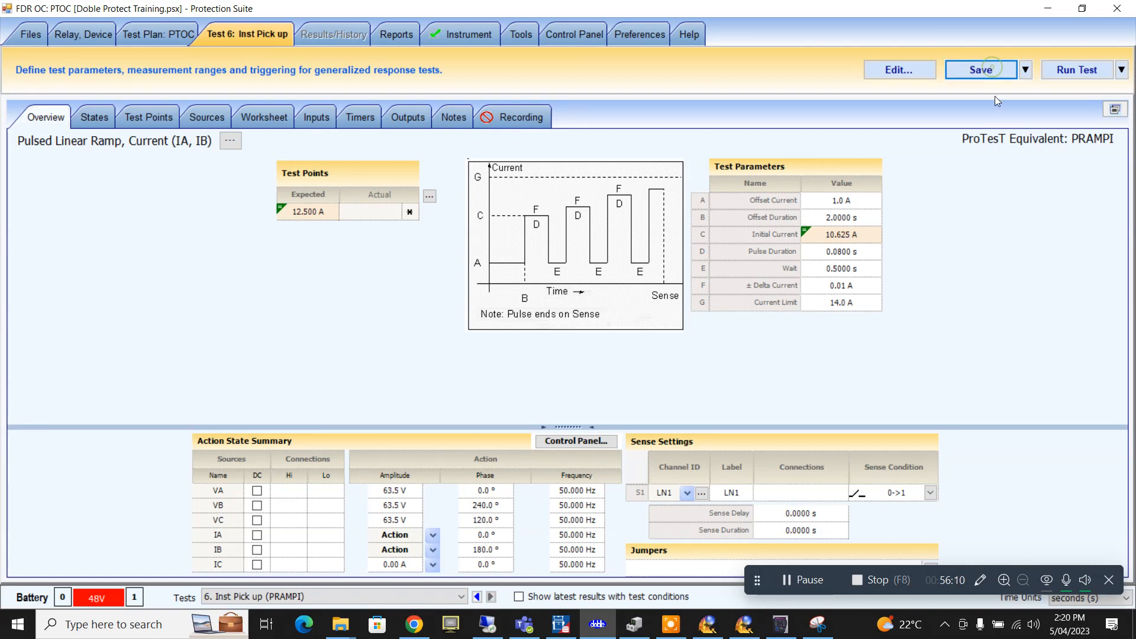
{"action": "left_click", "coordinate": [1089, 71]}
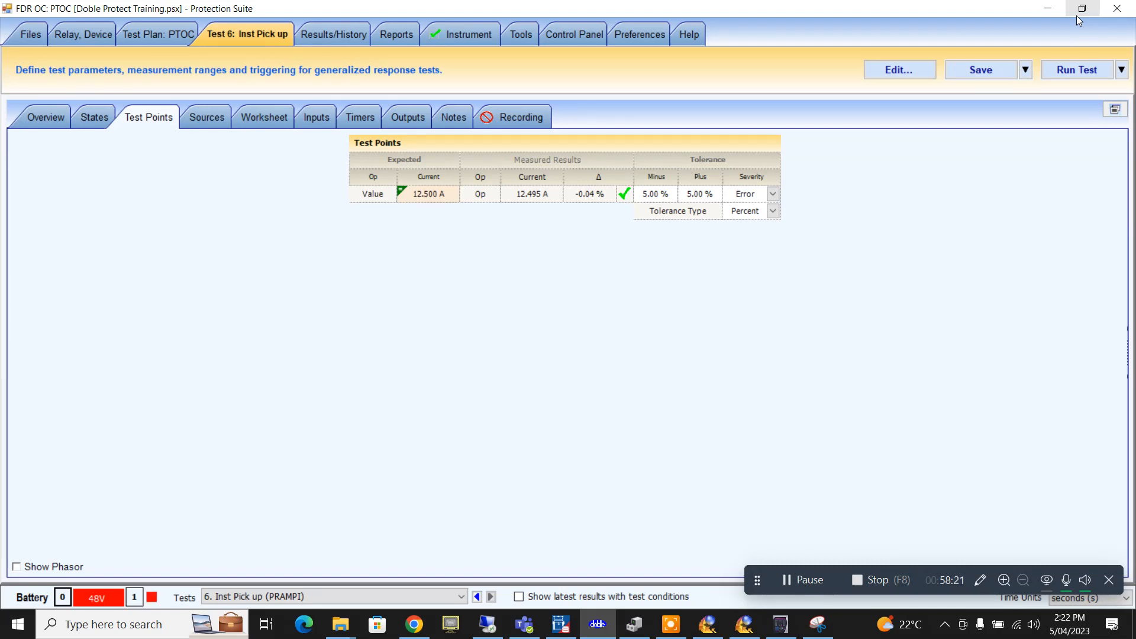
{"action": "left_click", "coordinate": [963, 74]}
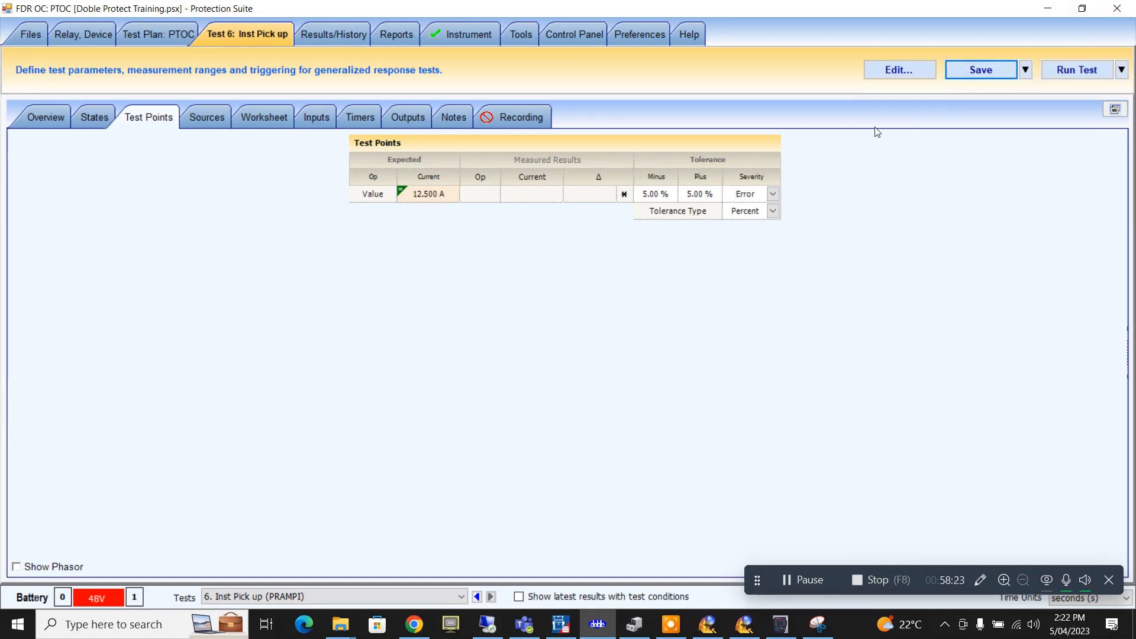
- Rename PTOC steps 3 and 4 to I>/I>>AB and I>/I>>BC
{"action": "left_click", "coordinate": [176, 37]}
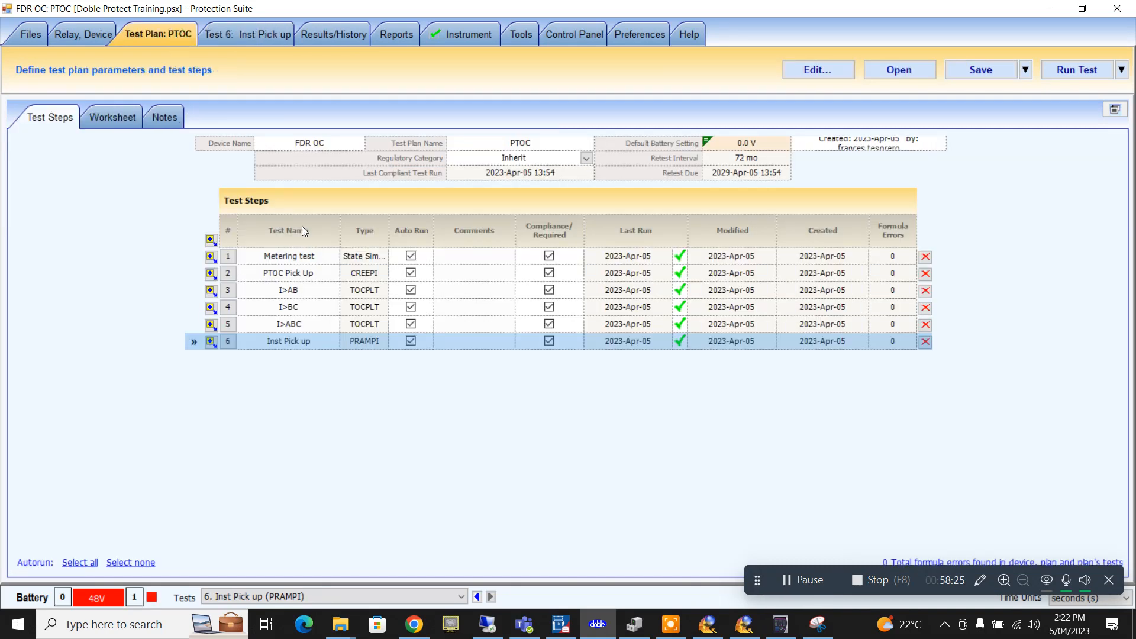
{"action": "left_click", "coordinate": [300, 292]}
{"action": "left_click", "coordinate": [298, 290]}
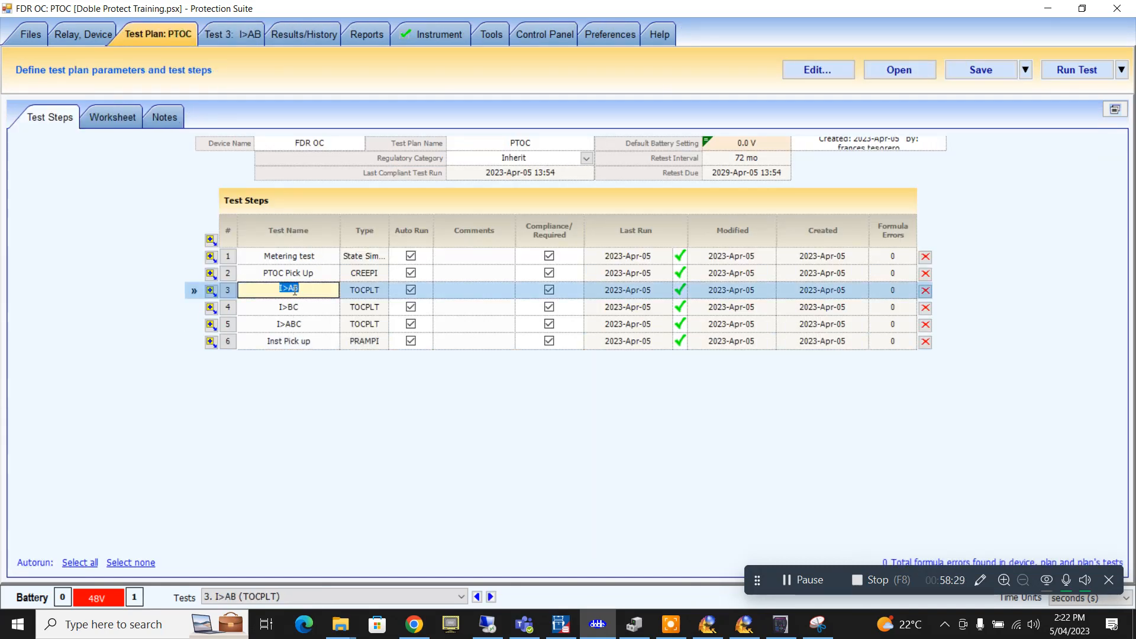
{"action": "left_click", "coordinate": [292, 289]}
{"action": "type", "text": "/I>>"}
{"action": "key", "text": "Return"}
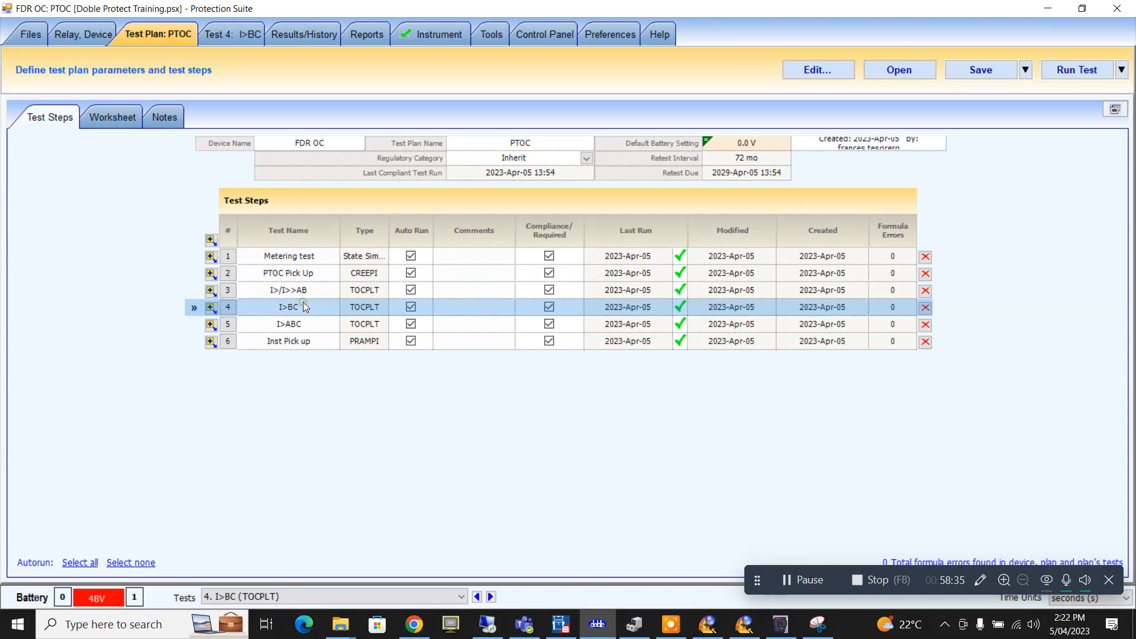
{"action": "left_click", "coordinate": [293, 307]}
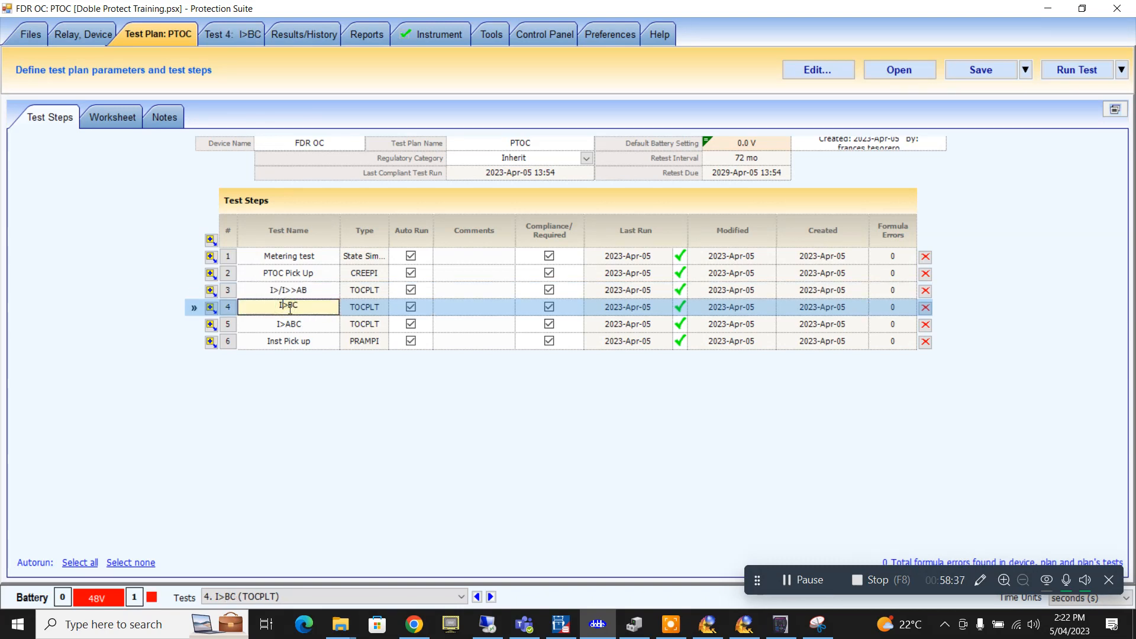
{"action": "type", "text": "/I>>"}
- Rename step 5 to I>/I>>ABC
{"action": "left_click", "coordinate": [296, 324]}
{"action": "left_click", "coordinate": [290, 324]}
{"action": "left_click", "coordinate": [286, 322]}
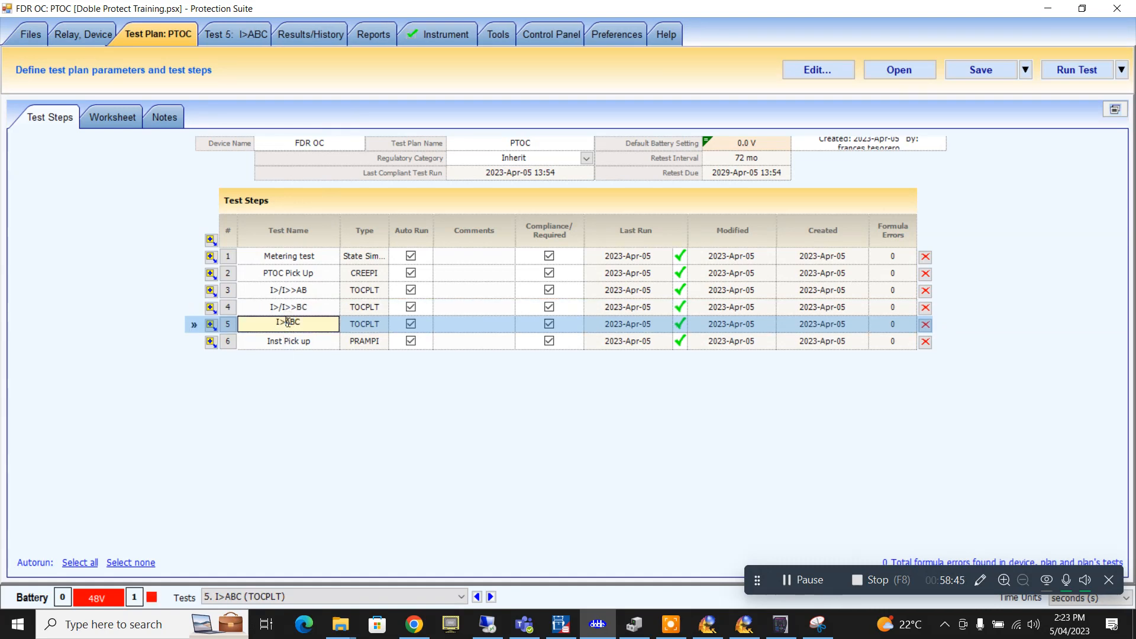
{"action": "type", "text": "/"}
{"action": "type", "text": "I>>"}
- Rename step 6 to I>> Pick up AB
{"action": "double_click", "coordinate": [290, 340]}
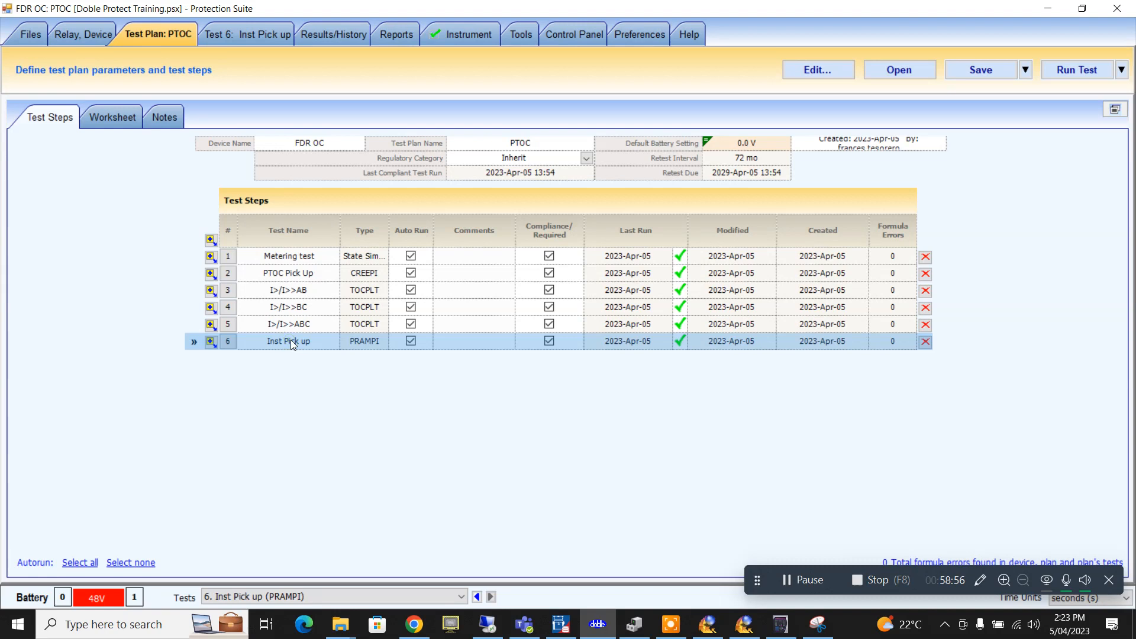
{"action": "left_click", "coordinate": [324, 339]}
{"action": "type", "text": "AB"}
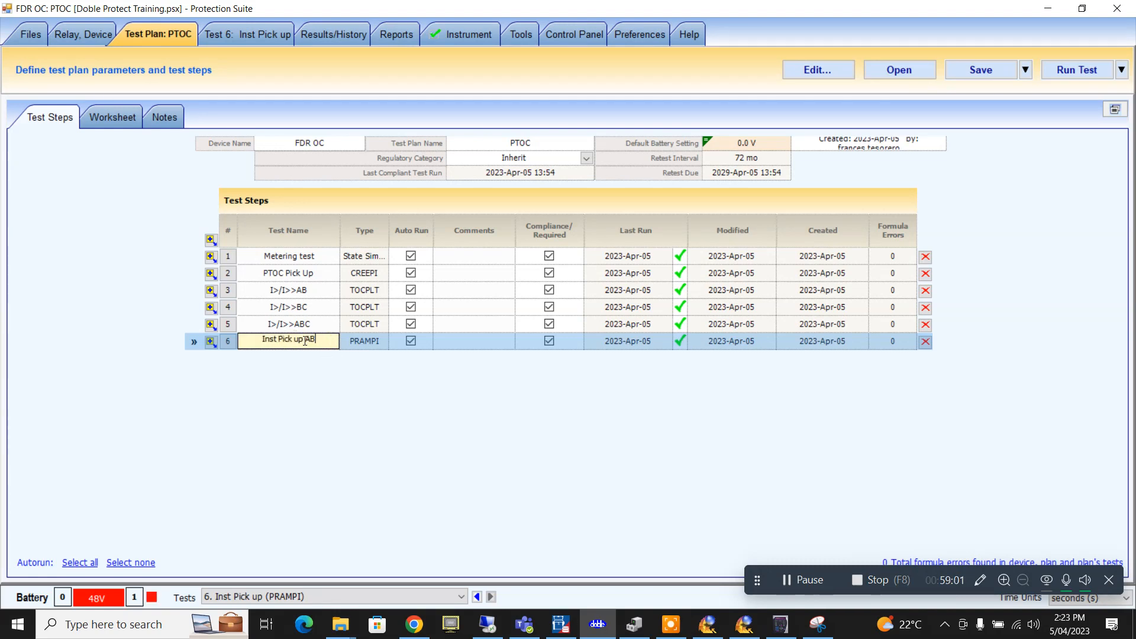
{"action": "left_click", "coordinate": [305, 341]}
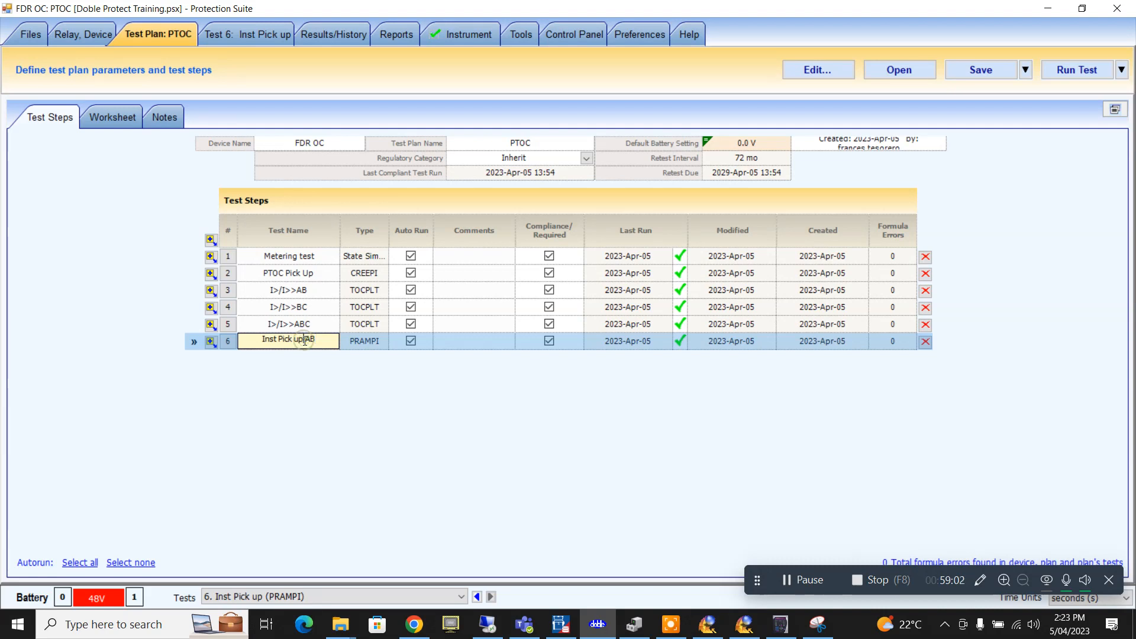
{"action": "double_click", "coordinate": [266, 344]}
{"action": "type", "text": "O>>"}
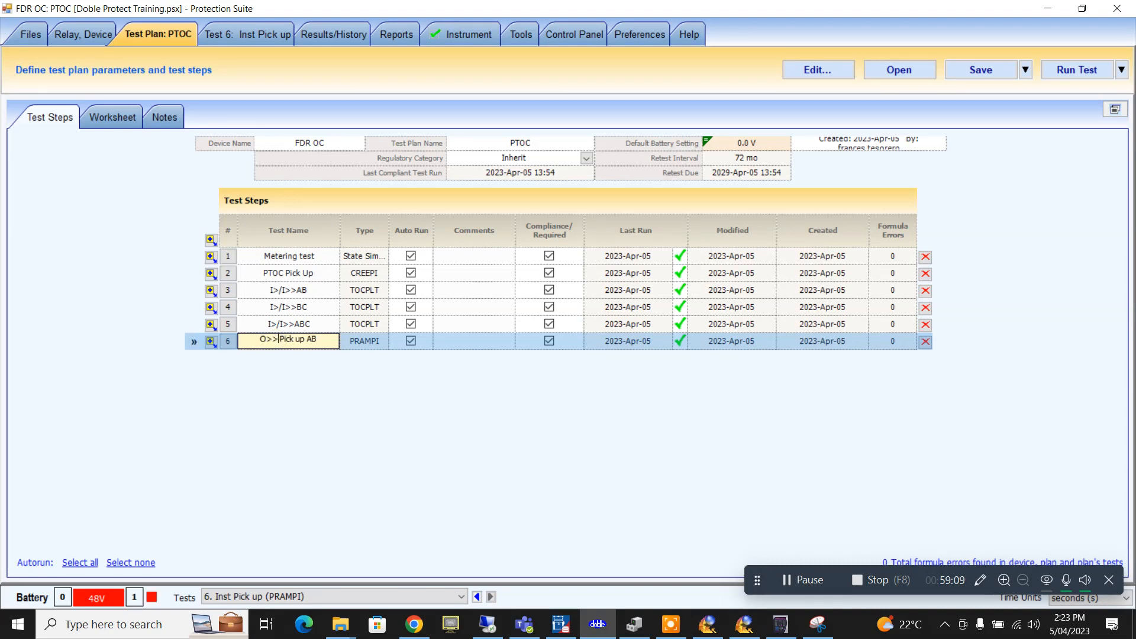
{"action": "left_click", "coordinate": [258, 340]}
{"action": "key", "text": "Delete"}
{"action": "type", "text": "II"}
{"action": "left_click", "coordinate": [278, 325]}
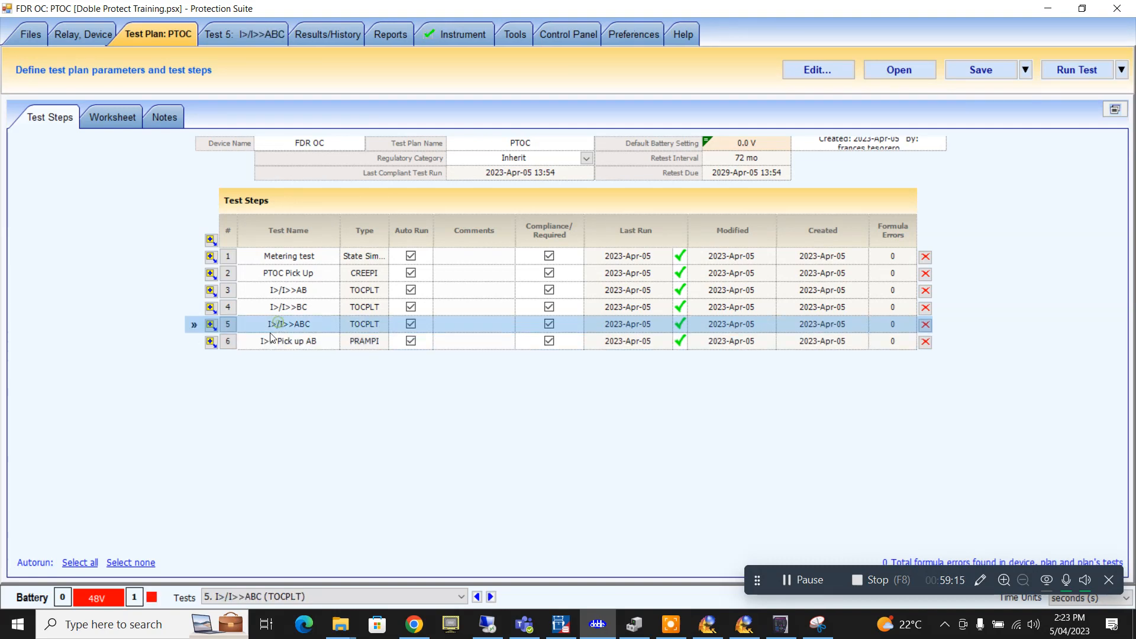
{"action": "left_click", "coordinate": [209, 342]}
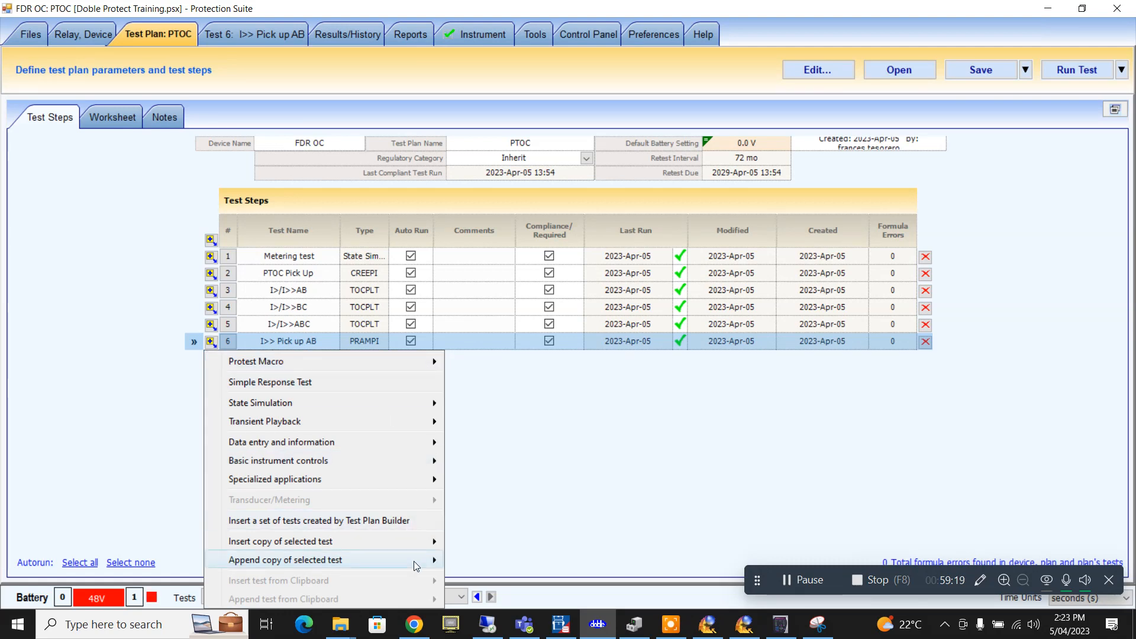
- Insert a copy of step 6 without results and name it I>> Pick up ABC
{"action": "mouse_move", "coordinate": [422, 547]}
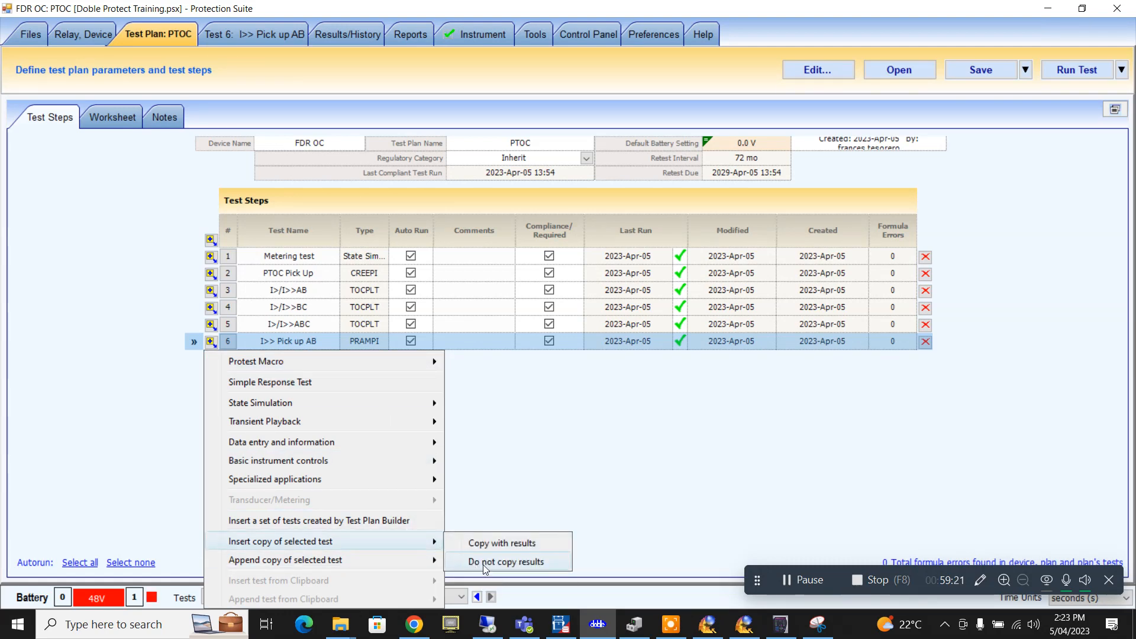
{"action": "left_click", "coordinate": [505, 580]}
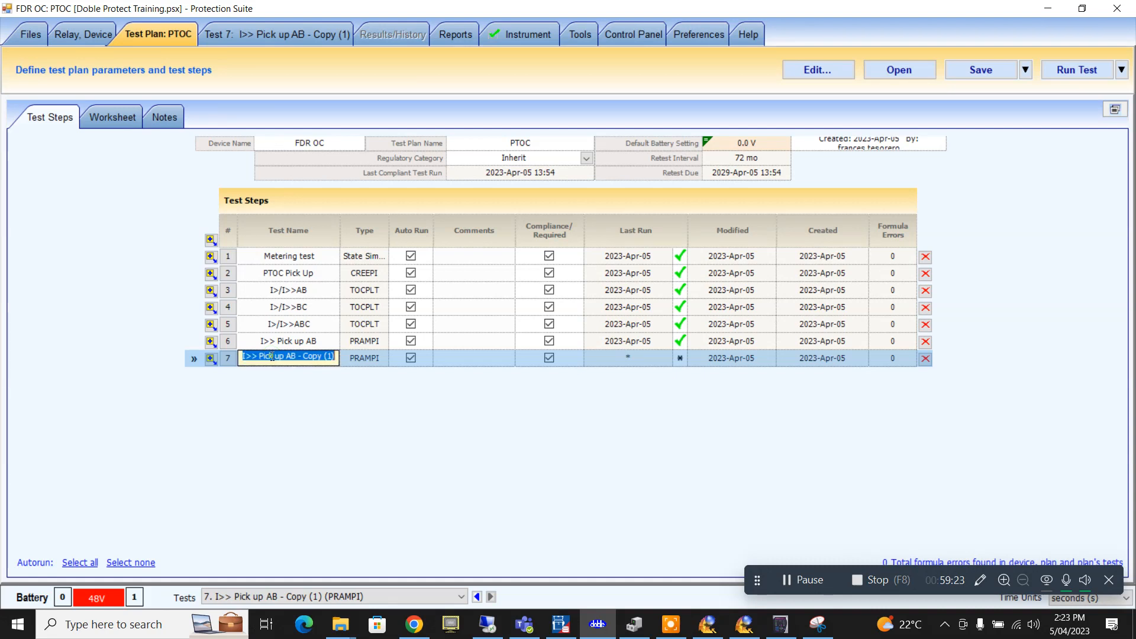
{"action": "left_click_drag", "start_coordinate": [287, 355], "coordinate": [408, 363]}
{"action": "type", "text": "BC"}
{"action": "key", "text": "Return"}
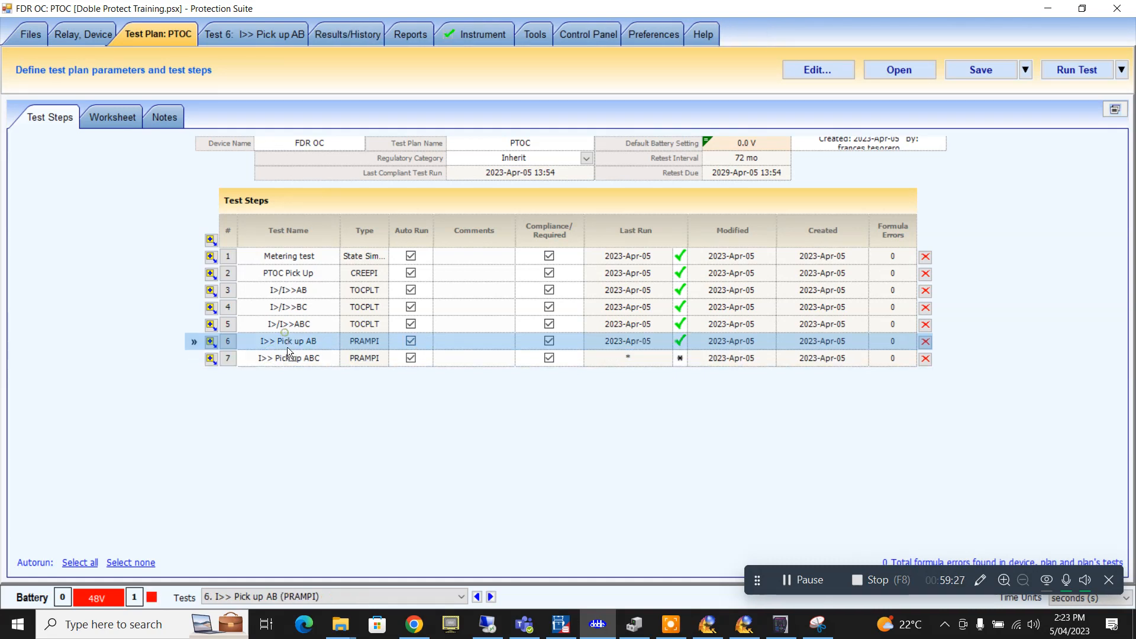
- In the new test, make IC amplitude the ramping action and set IB phase to 240°, IC to 120°
{"action": "left_click", "coordinate": [282, 34]}
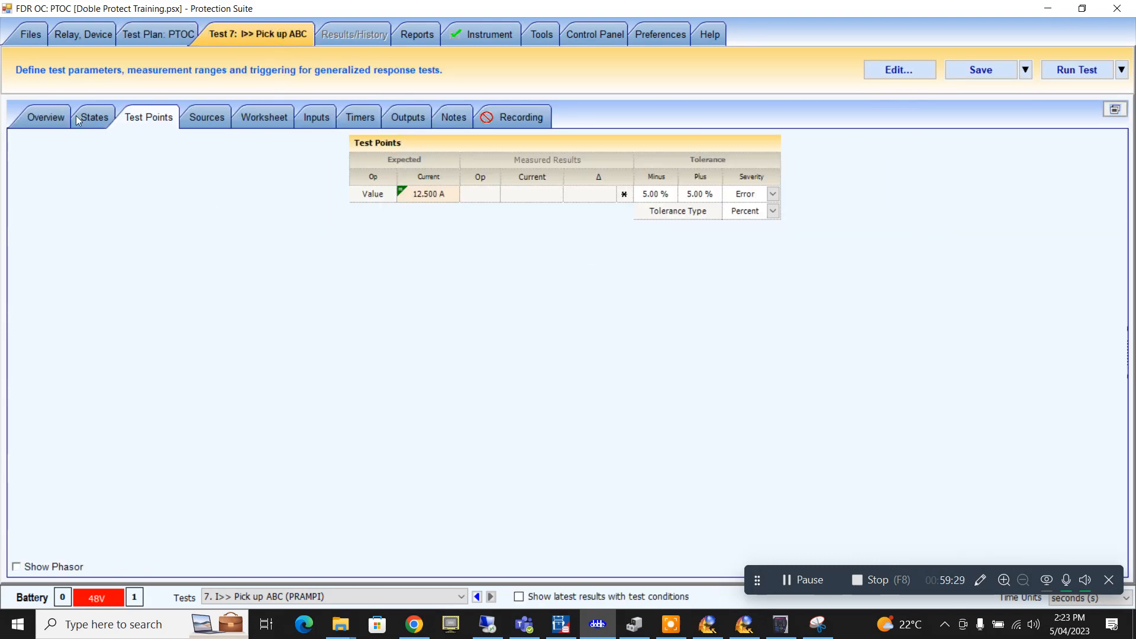
{"action": "left_click", "coordinate": [27, 119]}
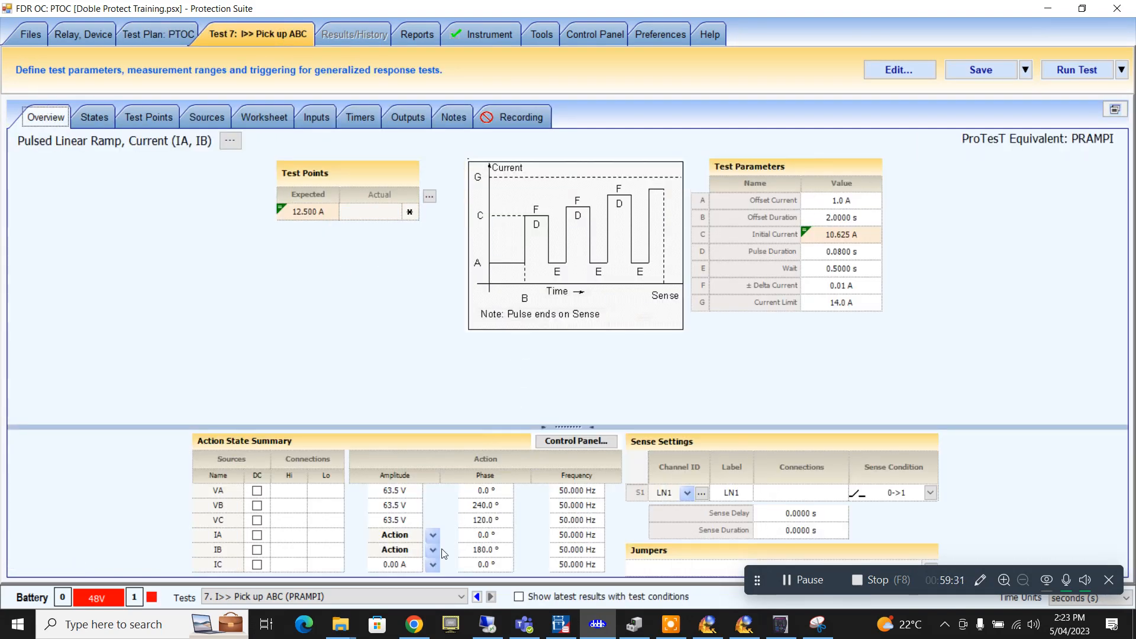
{"action": "left_click", "coordinate": [432, 564]}
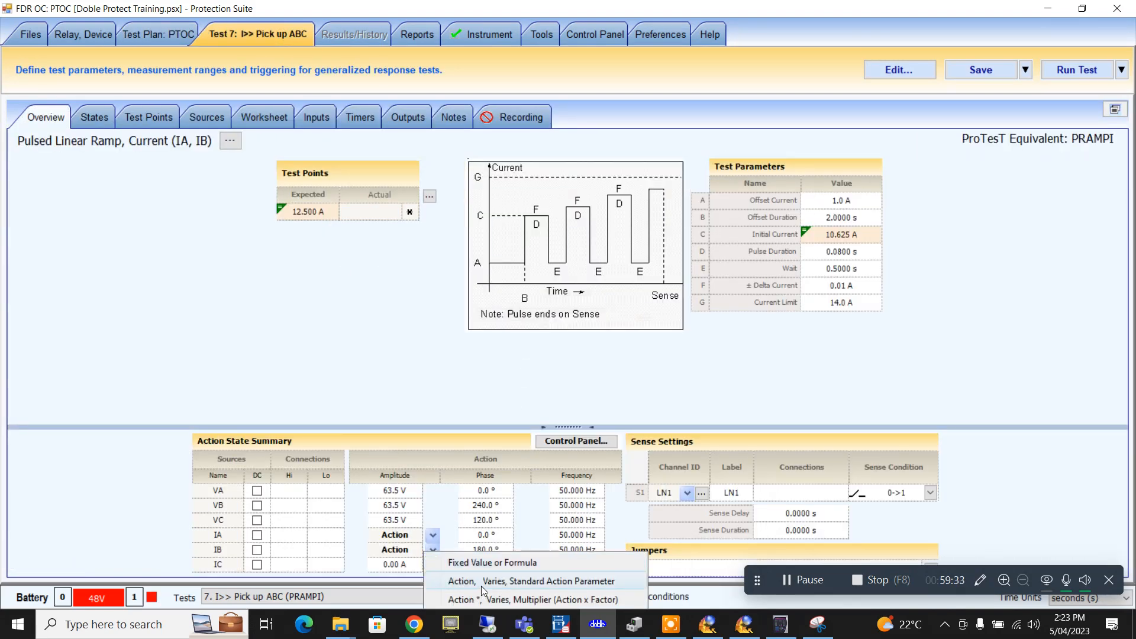
{"action": "left_click", "coordinate": [481, 586]}
{"action": "left_click", "coordinate": [479, 554]}
{"action": "type", "text": "240"}
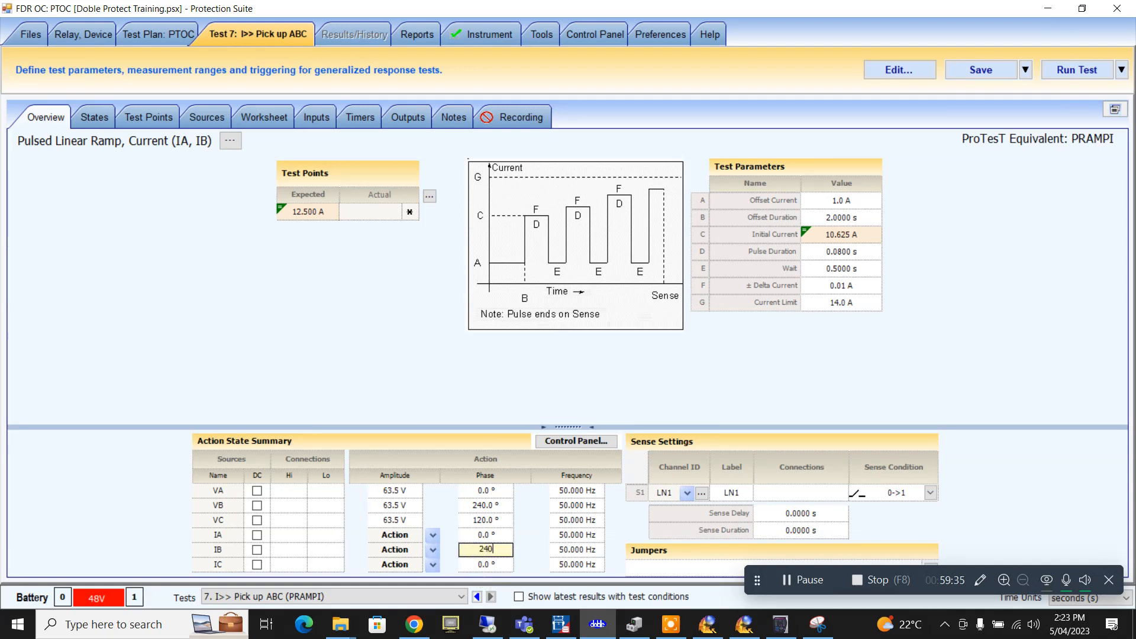
{"action": "key", "text": "Return"}
{"action": "type", "text": "120"}
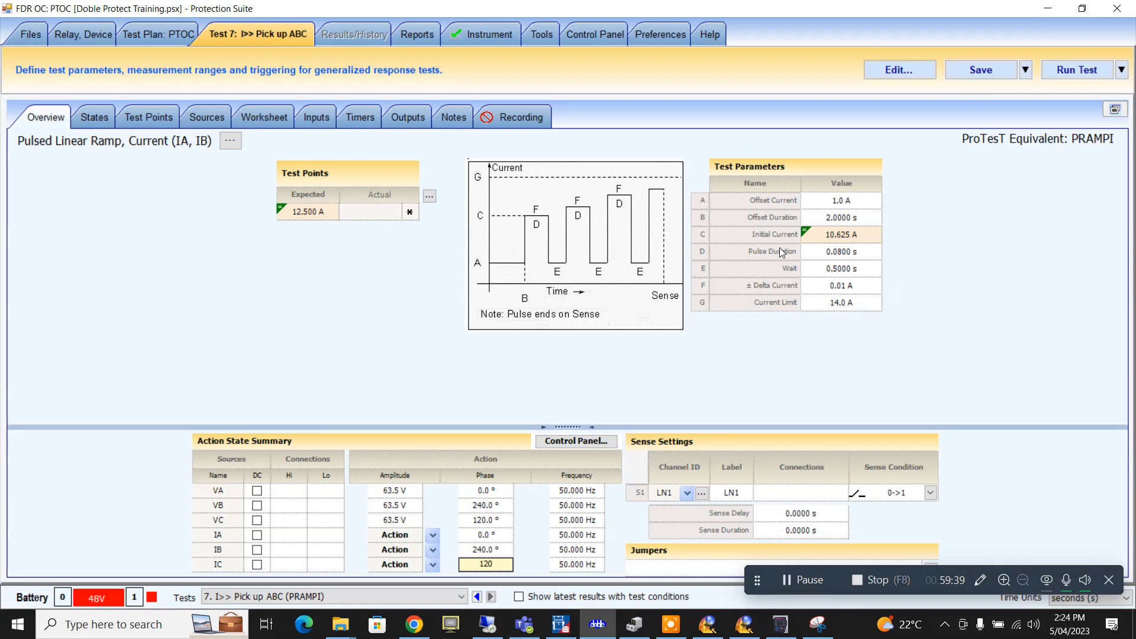
- Set Initial Current to PhInst*.95 (11.875 A) and run the Pick up ABC test
{"action": "left_click", "coordinate": [849, 241]}
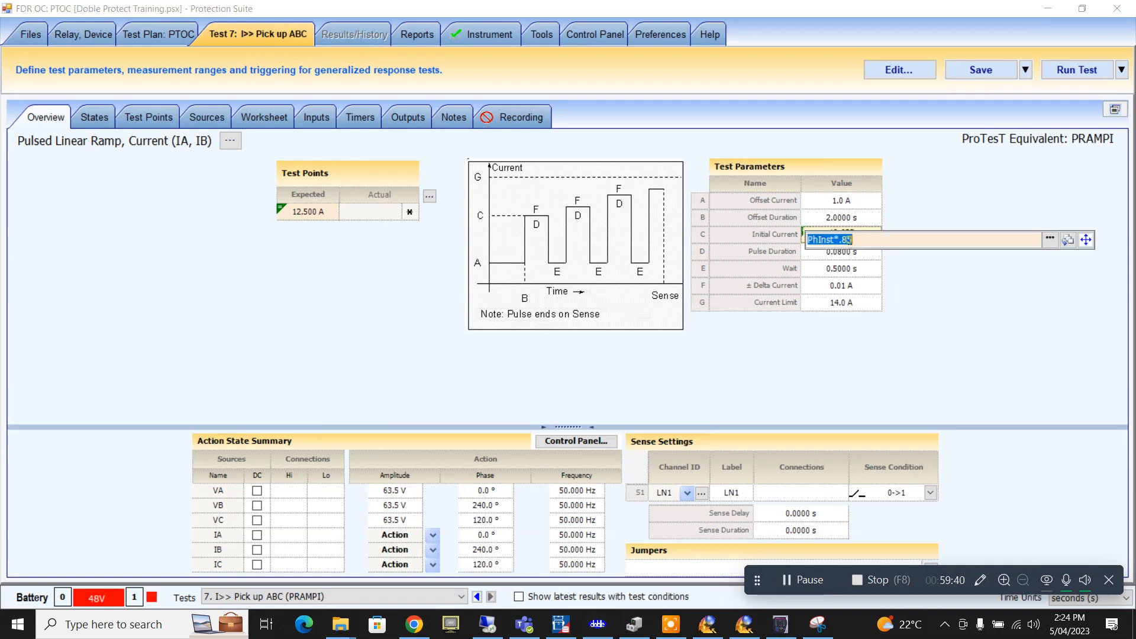
{"action": "left_click", "coordinate": [852, 322]}
{"action": "left_click", "coordinate": [850, 234]}
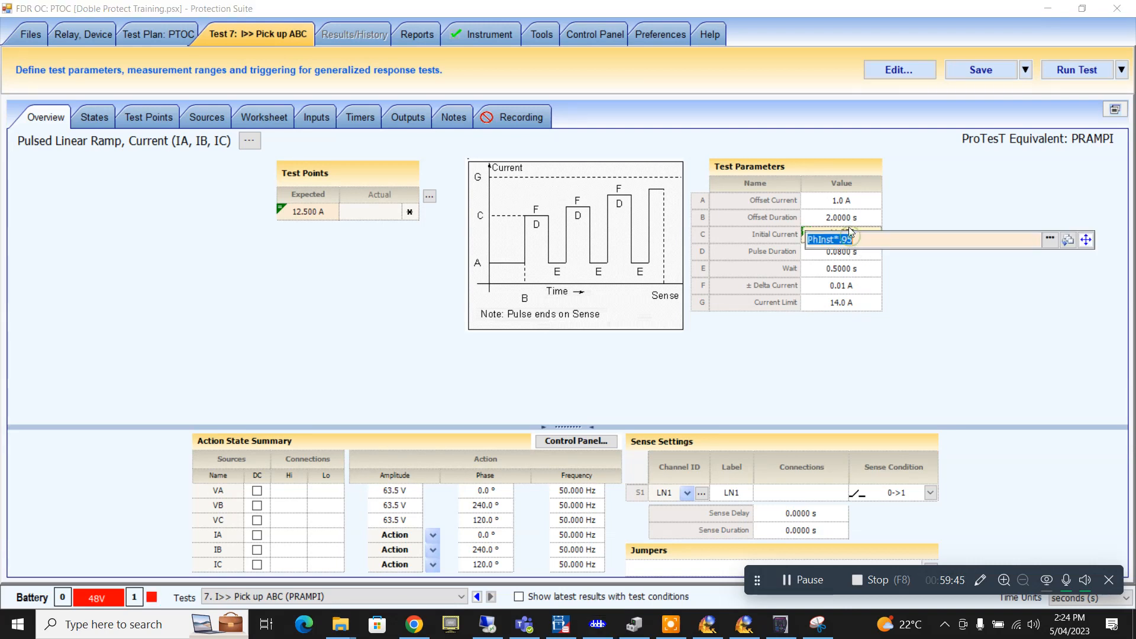
{"action": "key", "text": "Return"}
{"action": "left_click", "coordinate": [1052, 70]}
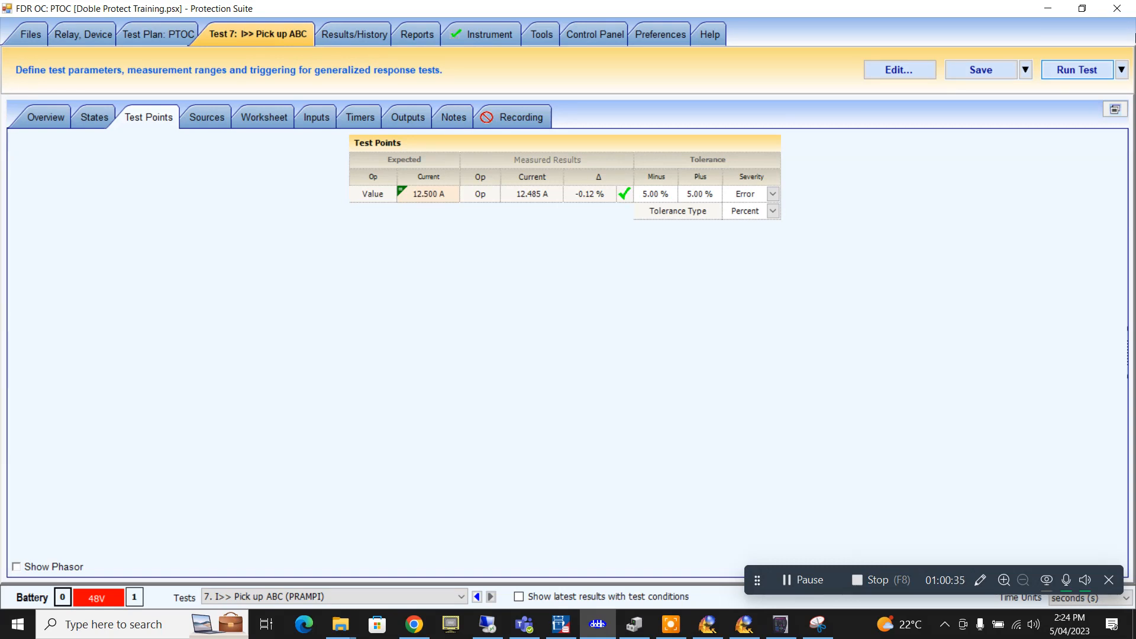
- Save the passing result, review the PTOC plan's results history, and open report generation
{"action": "left_click", "coordinate": [1004, 72]}
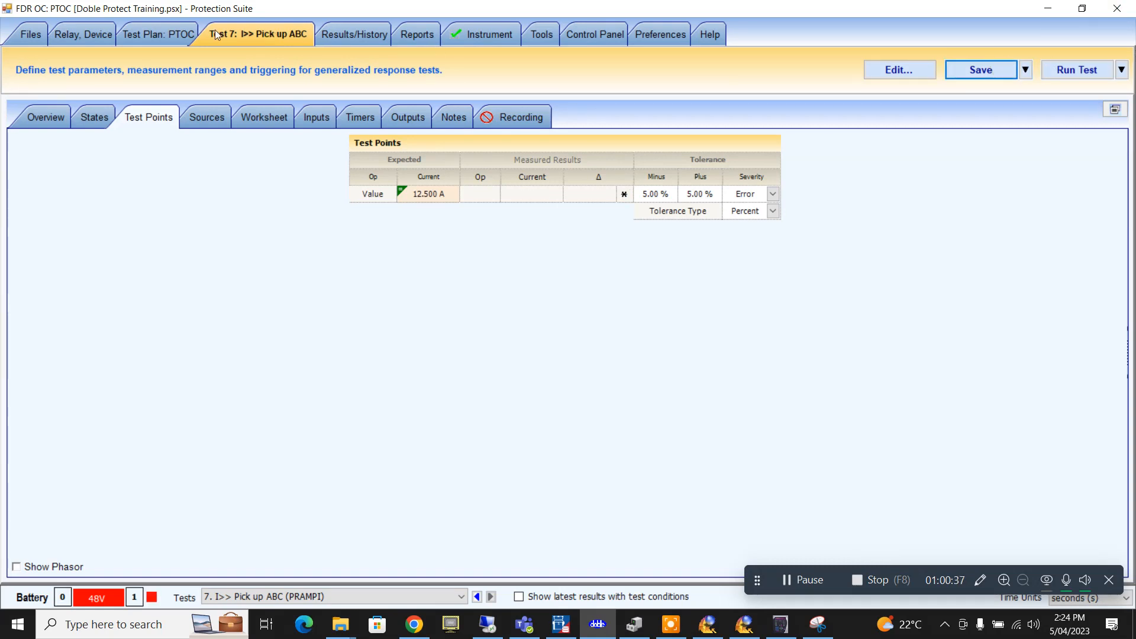
{"action": "left_click", "coordinate": [156, 34]}
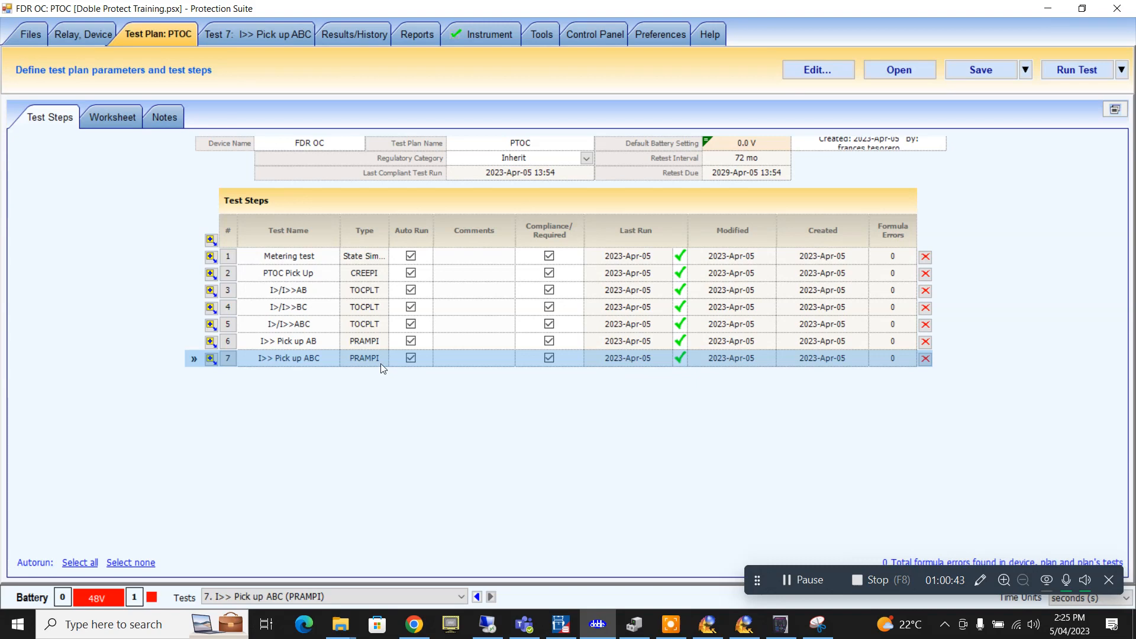
{"action": "left_click", "coordinate": [378, 36]}
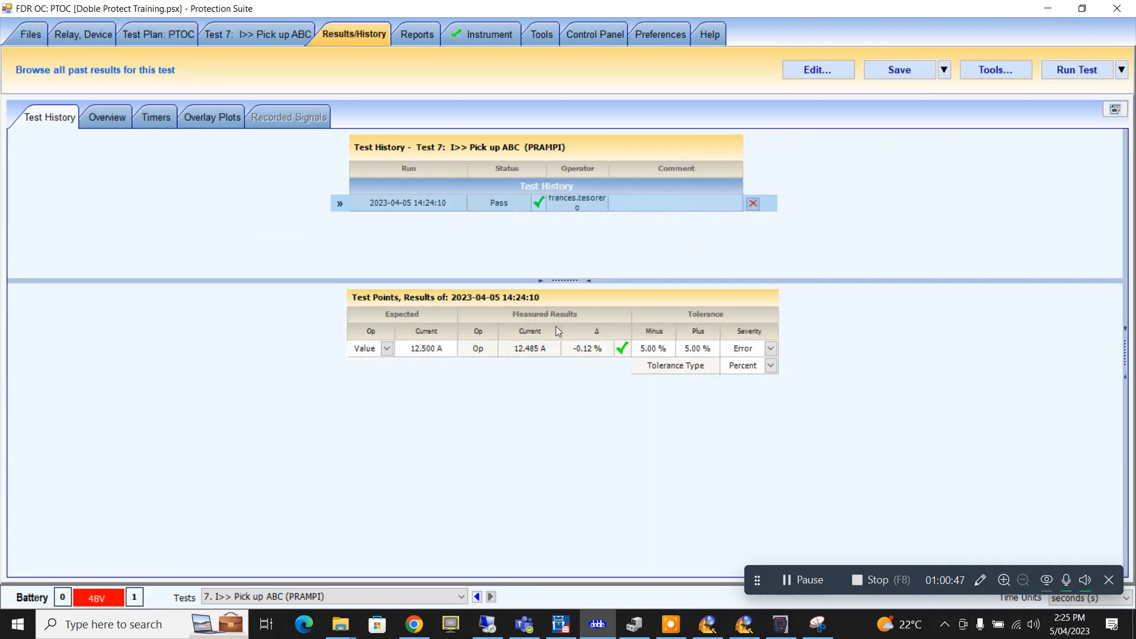
{"action": "left_click", "coordinate": [416, 31]}
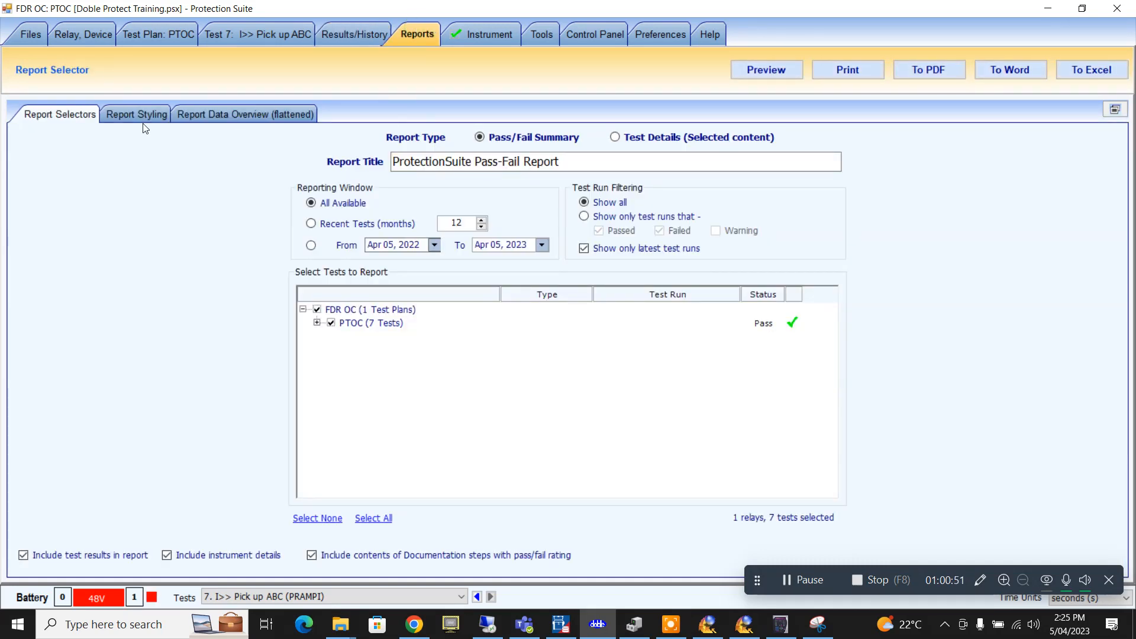
- Choose the Test Details report showing only passed and failed runs, and expand PTOC (7 Tests)
{"action": "left_click", "coordinate": [631, 137]}
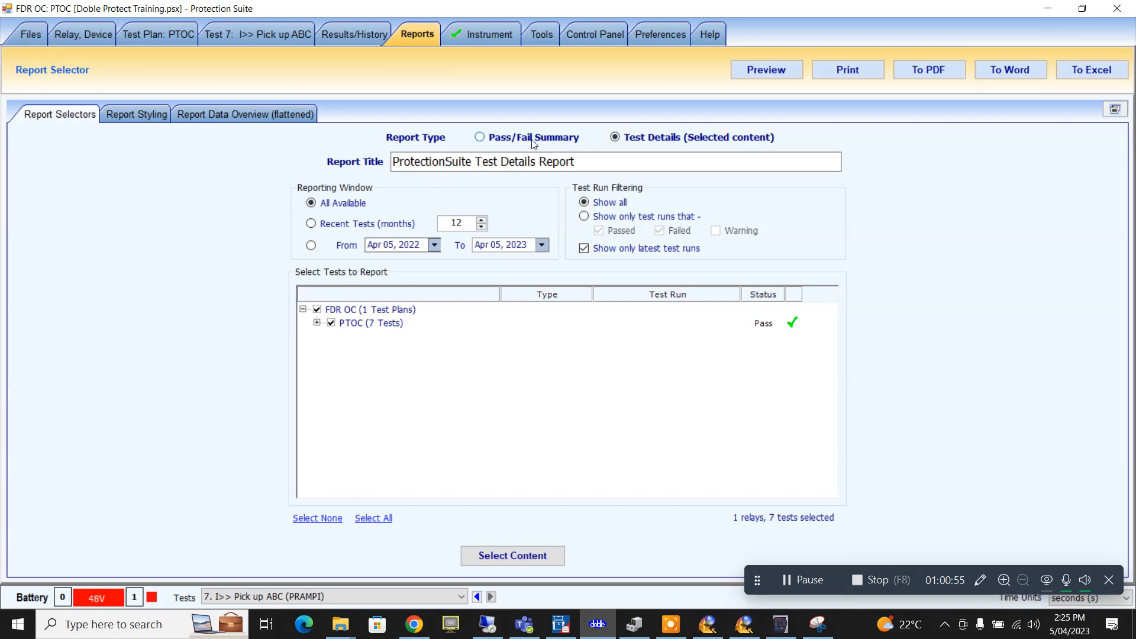
{"action": "left_click", "coordinate": [533, 138]}
{"action": "left_click", "coordinate": [624, 137]}
{"action": "left_click", "coordinate": [591, 218]}
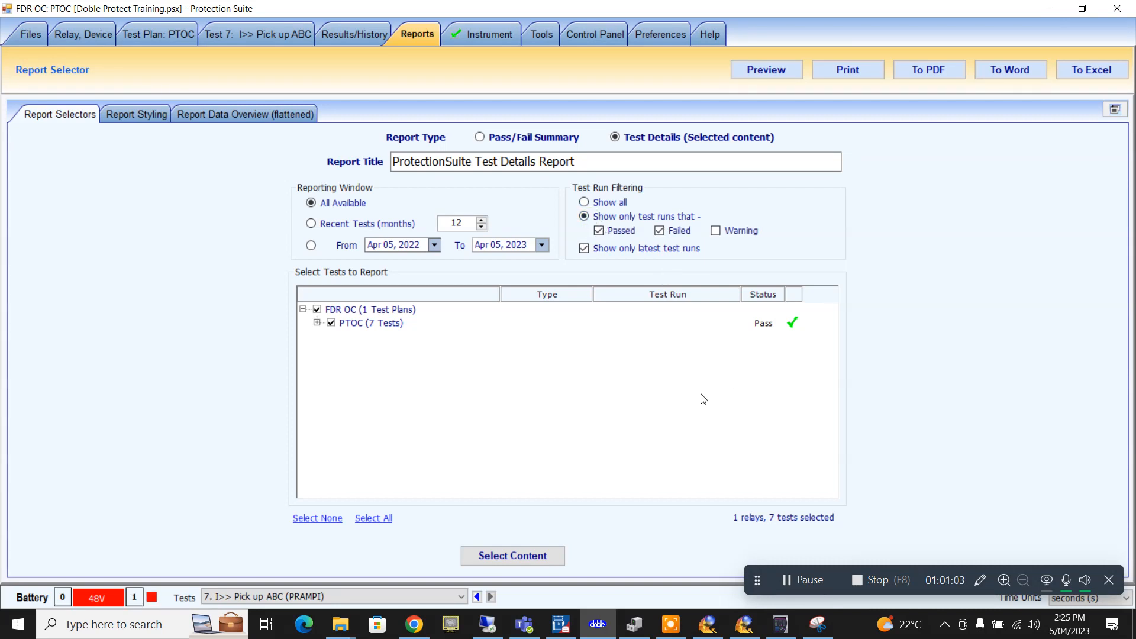
{"action": "left_click", "coordinate": [317, 323]}
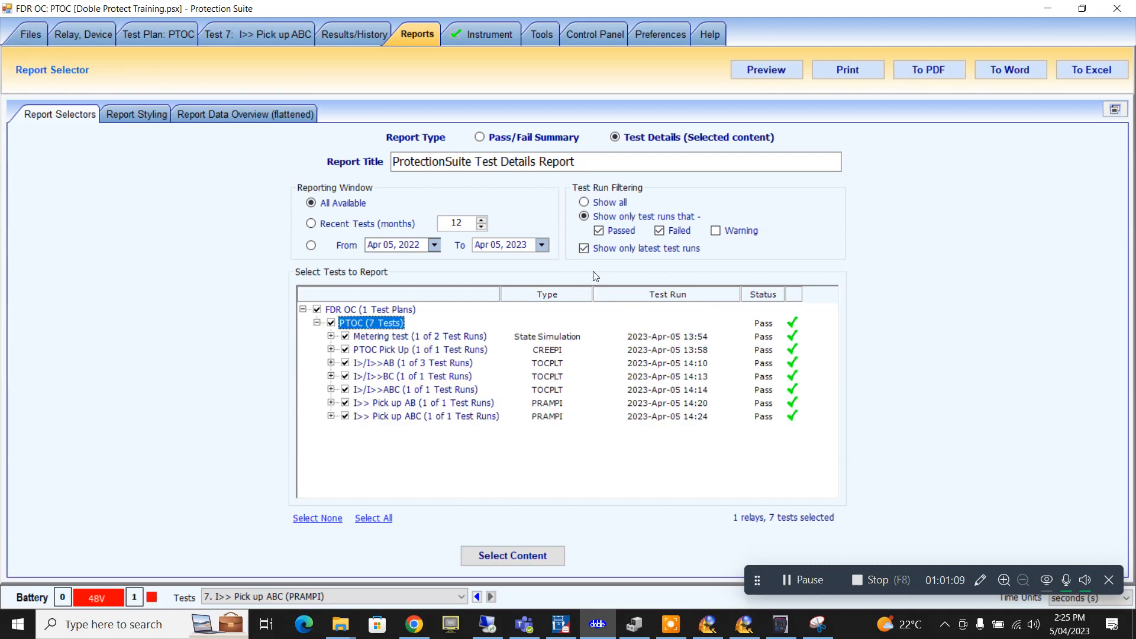
{"action": "left_click", "coordinate": [220, 113]}
- Enter 'GTS Relay training' as the report header and 'Job 1452' as the footer
{"action": "left_click", "coordinate": [143, 115]}
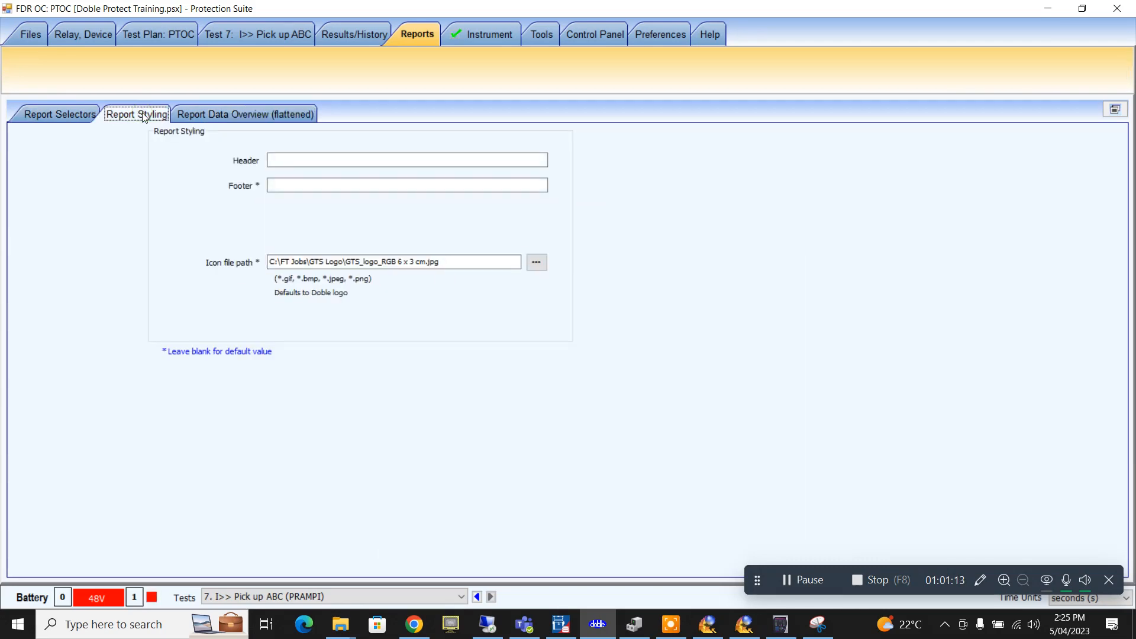
{"action": "left_click", "coordinate": [303, 160]}
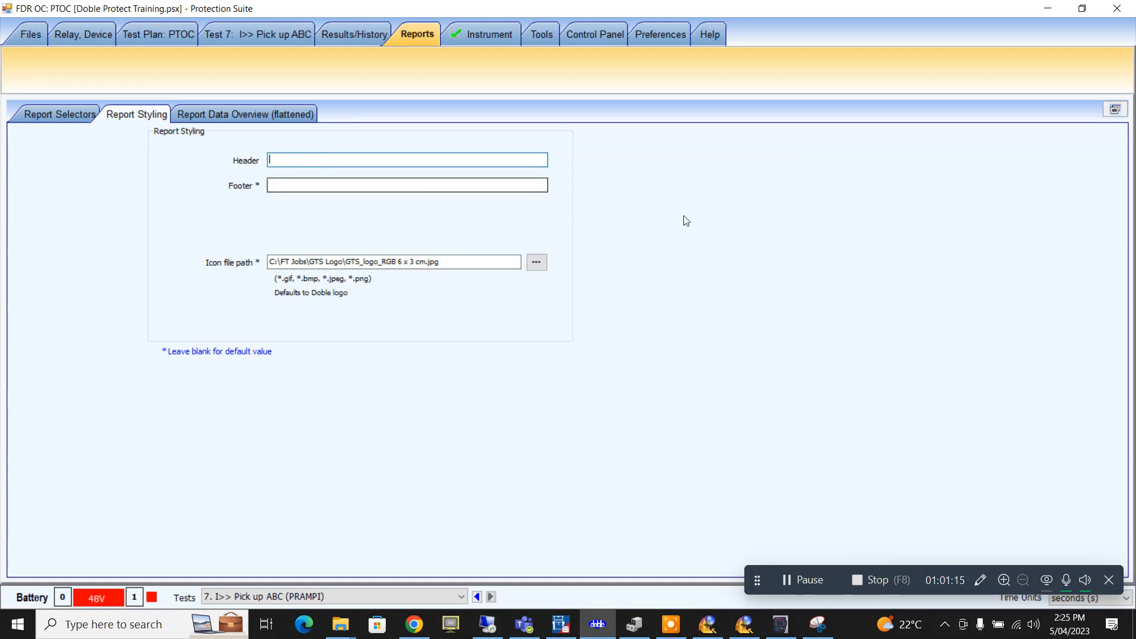
{"action": "type", "text": "GTS "}
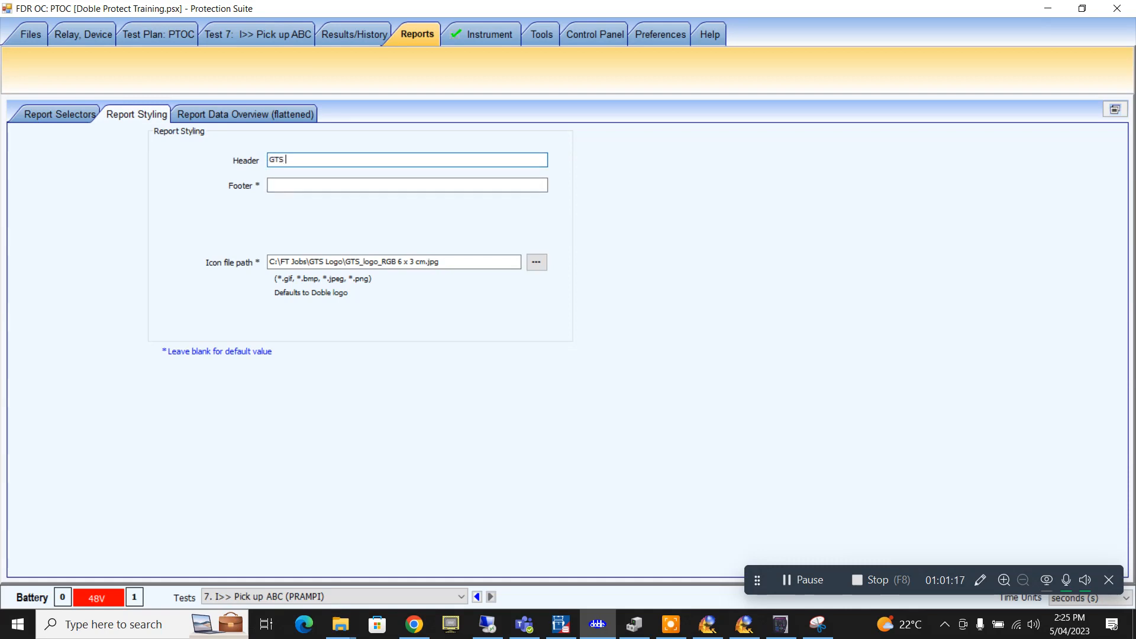
{"action": "type", "text": "Relay training"}
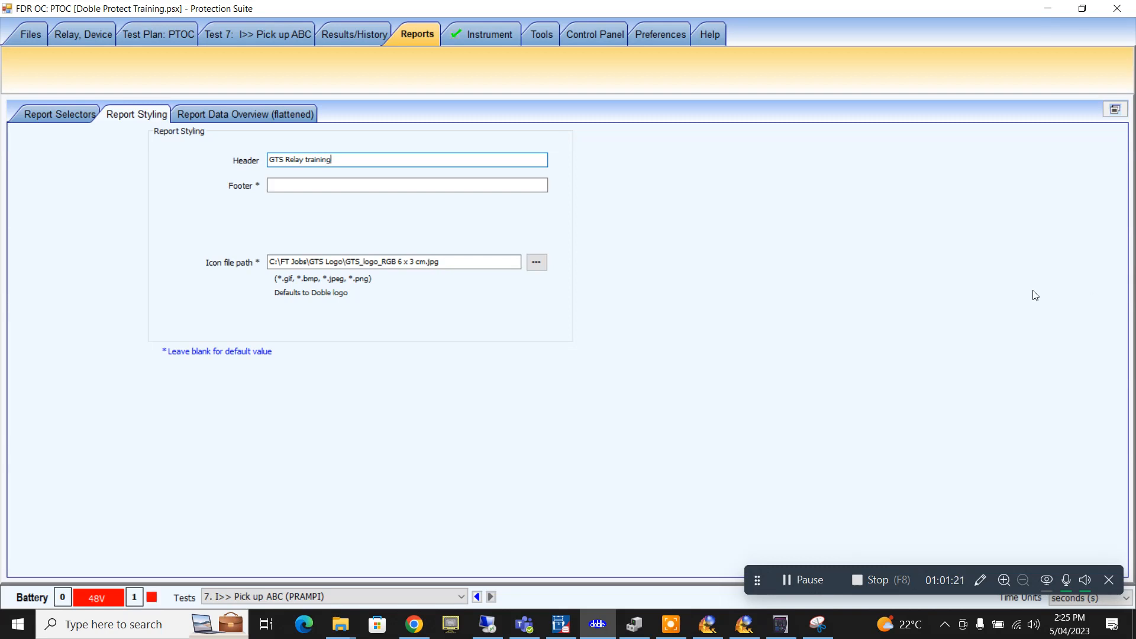
{"action": "left_click", "coordinate": [280, 185]}
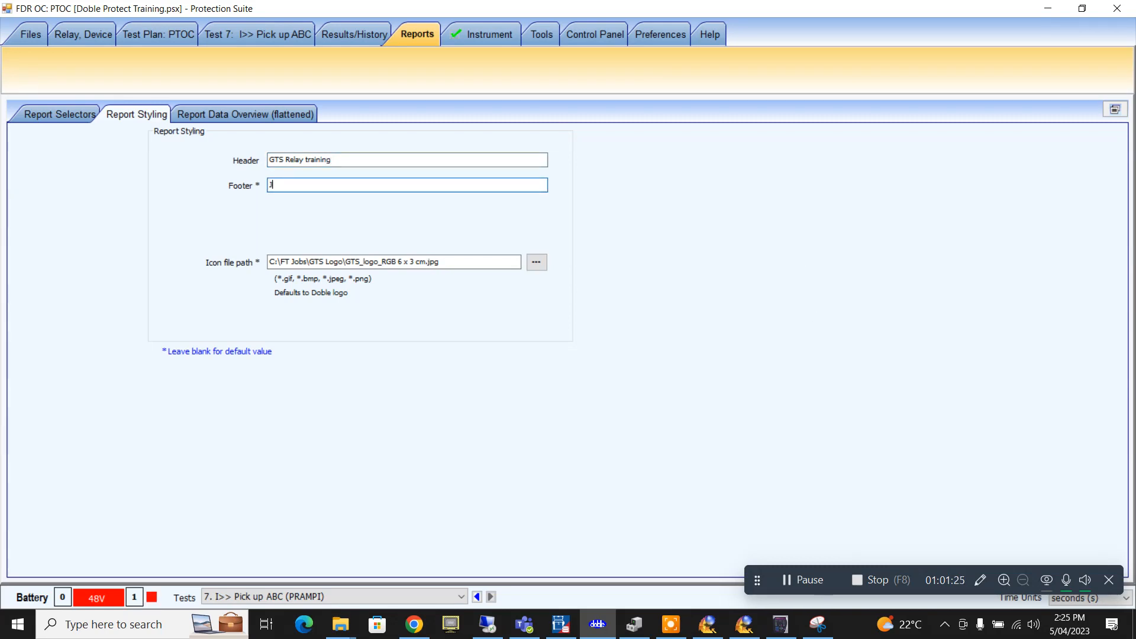
{"action": "type", "text": "Job 1452"}
{"action": "left_click", "coordinate": [501, 330]}
- Check the flattened report data, then accept the Test Details content selection in Select Content
{"action": "left_click", "coordinate": [244, 116]}
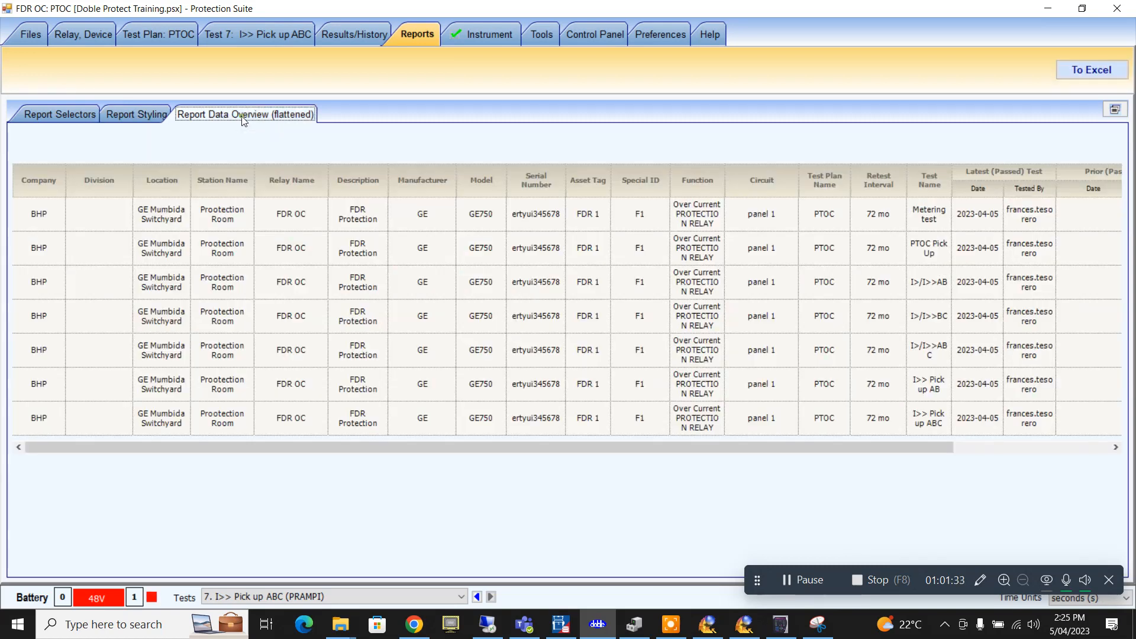
{"action": "left_click", "coordinate": [77, 113]}
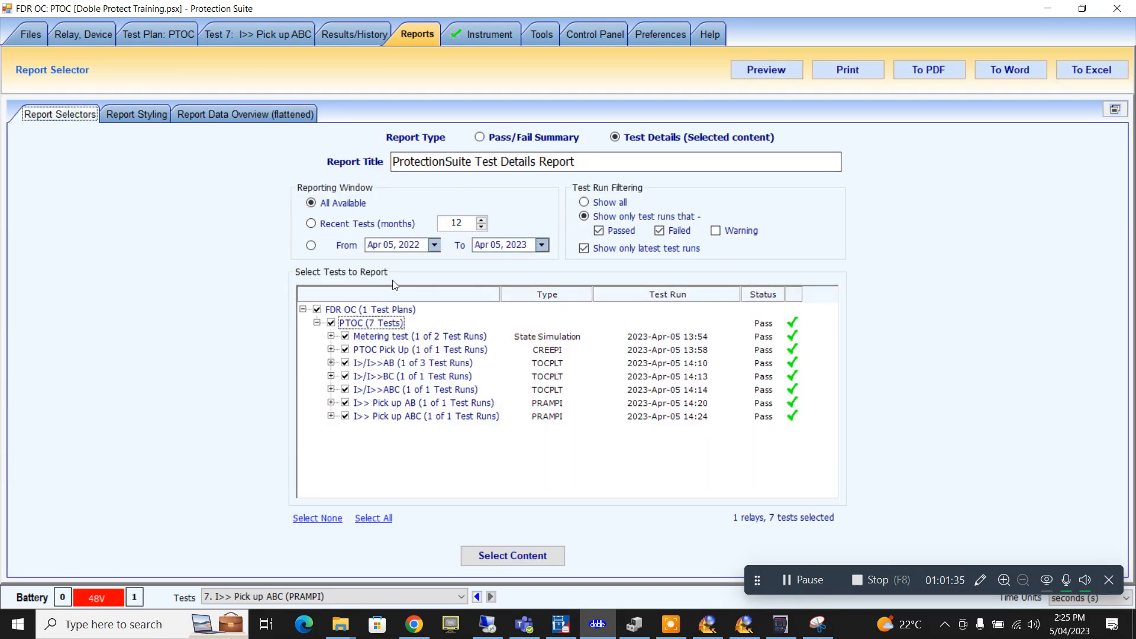
{"action": "left_click", "coordinate": [537, 558]}
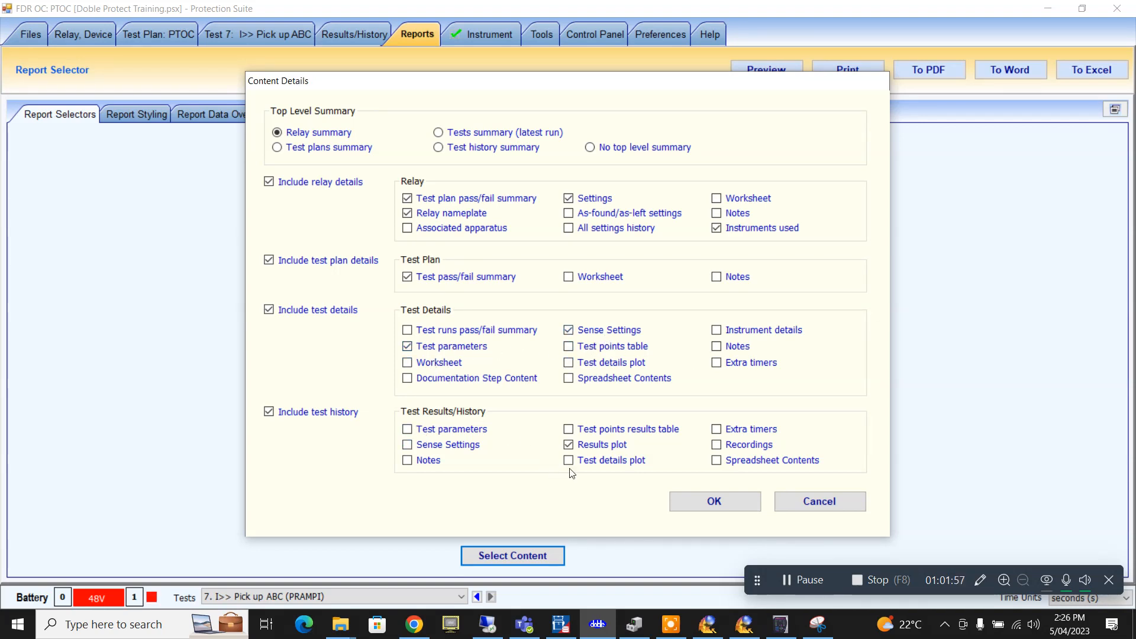
{"action": "left_click", "coordinate": [705, 501]}
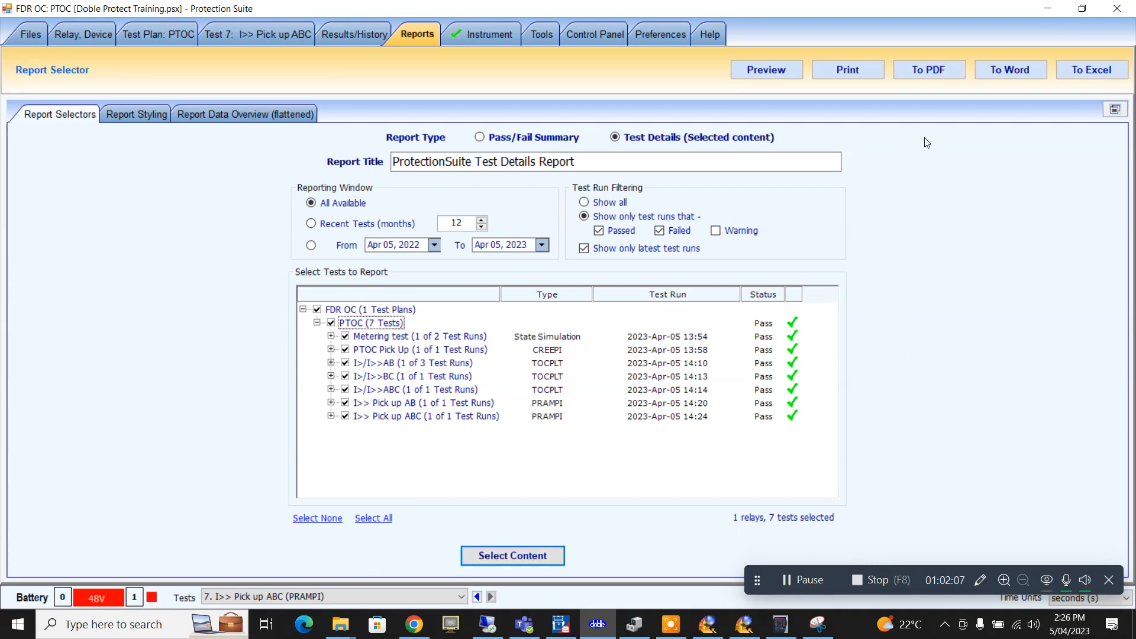
- Save the report as a Word file on the Desktop named 'Trlay training Test Details Report'
{"action": "left_click", "coordinate": [1002, 69]}
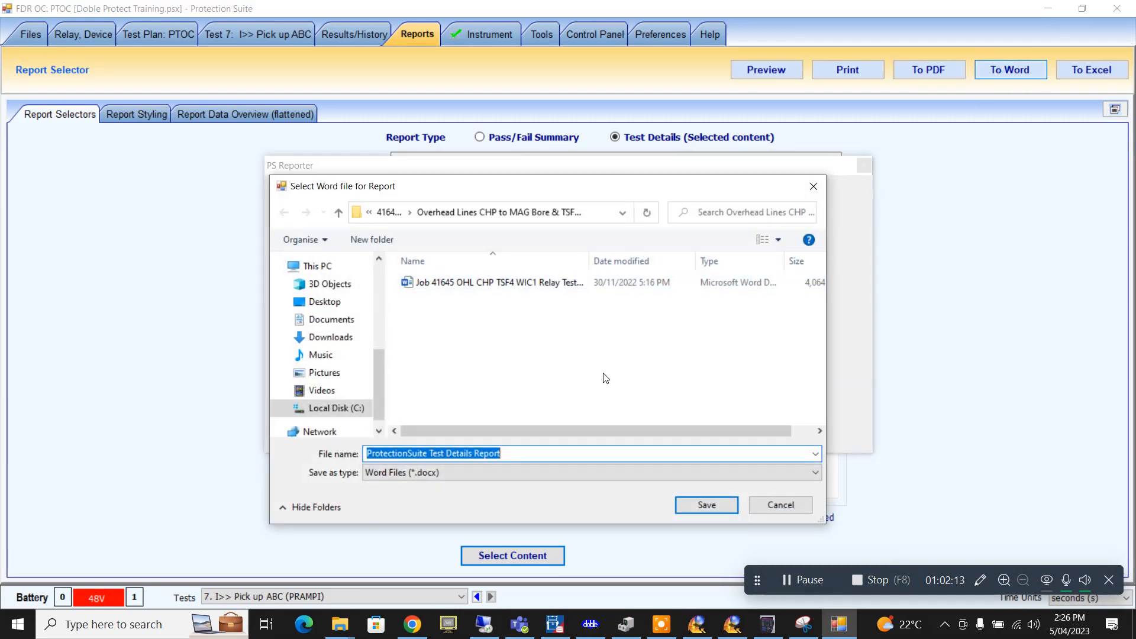
{"action": "left_click", "coordinate": [329, 305]}
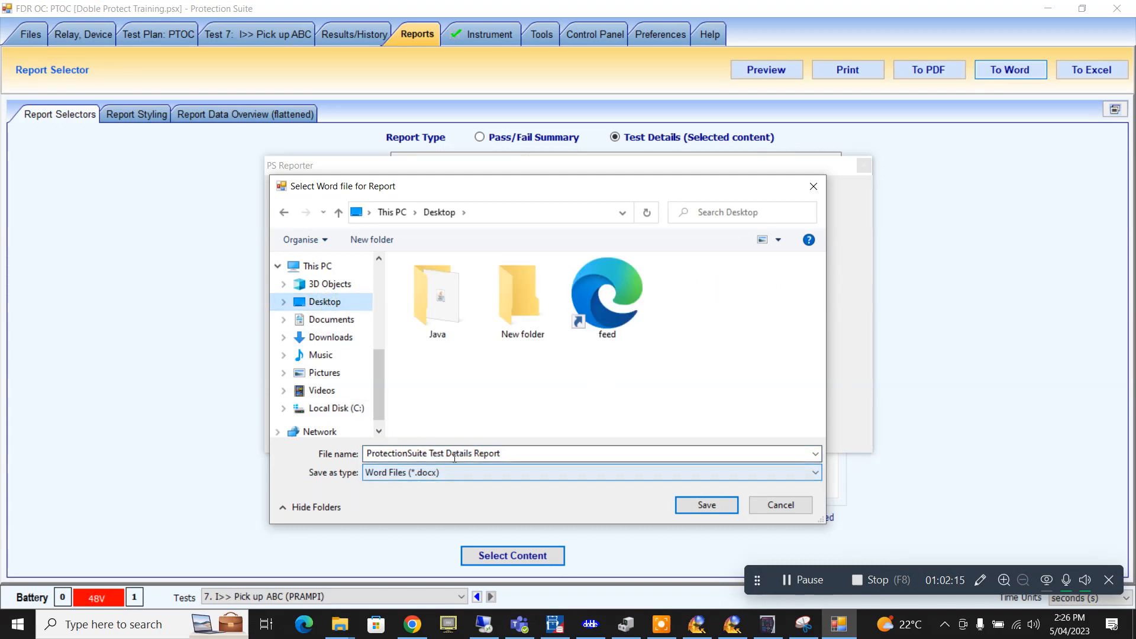
{"action": "left_click", "coordinate": [392, 456]}
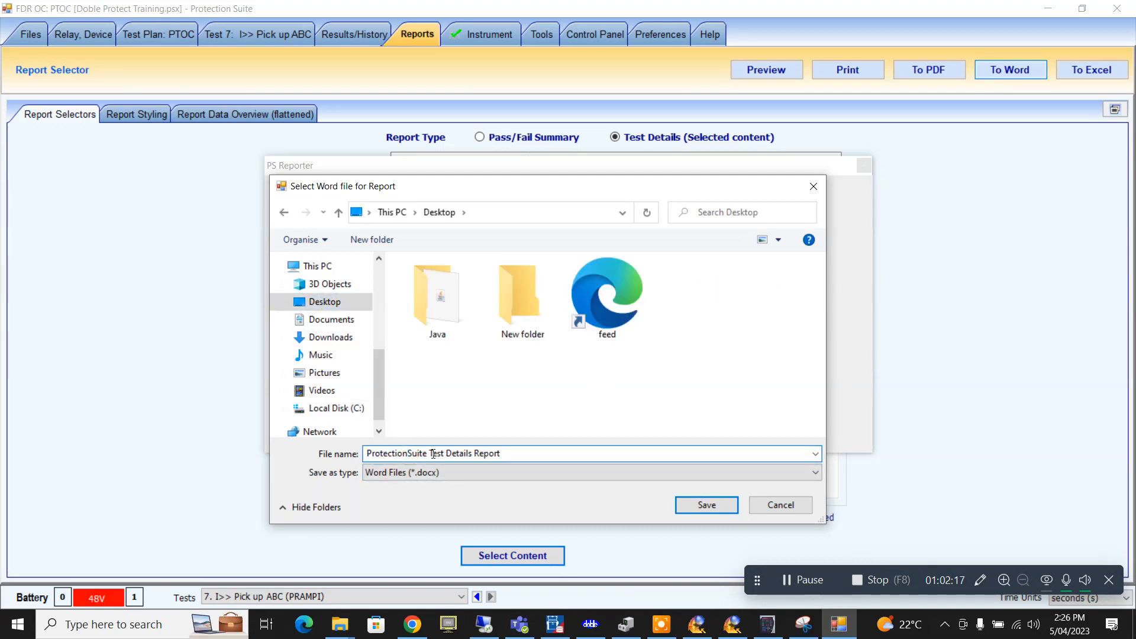
{"action": "left_click_drag", "start_coordinate": [428, 453], "coordinate": [367, 453]}
{"action": "type", "text": "Tr"}
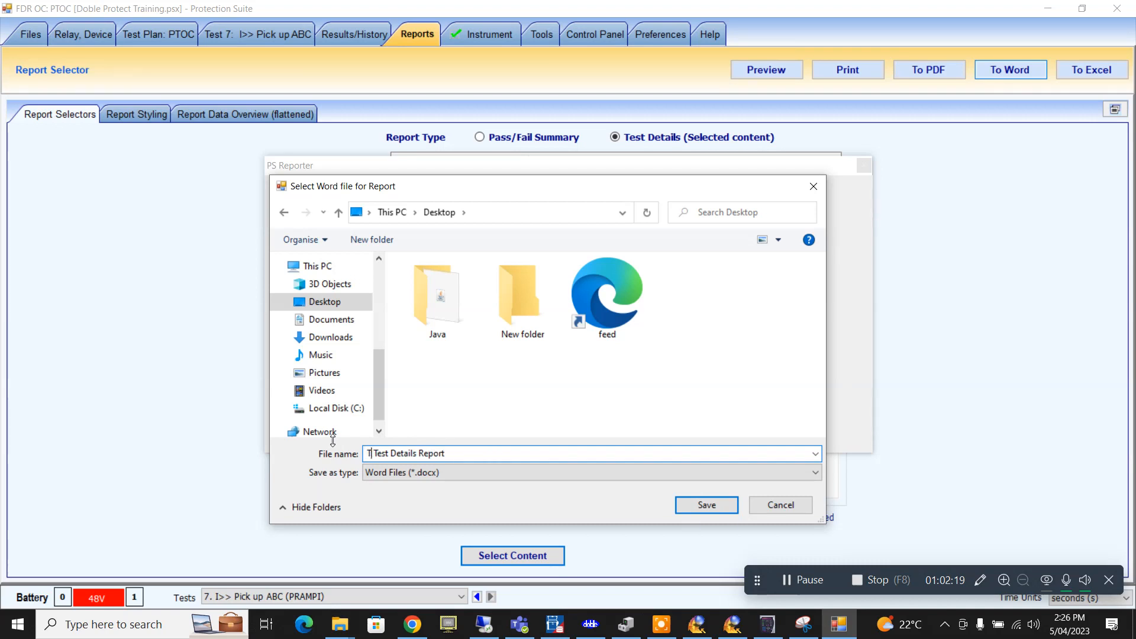
{"action": "type", "text": "lay trainin"}
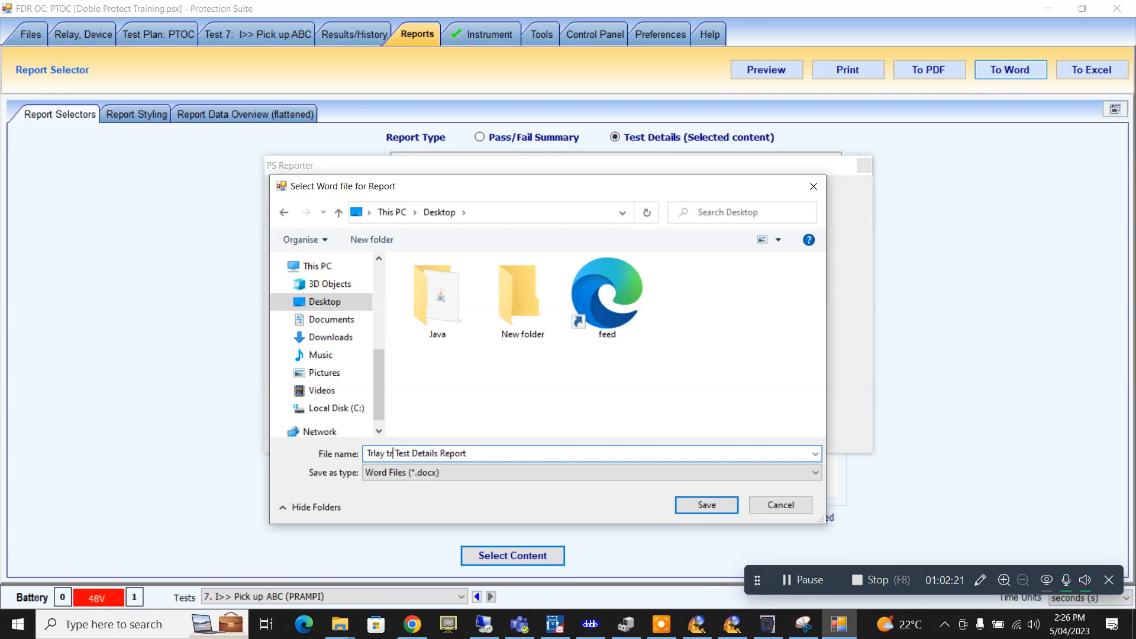
{"action": "type", "text": "g"}
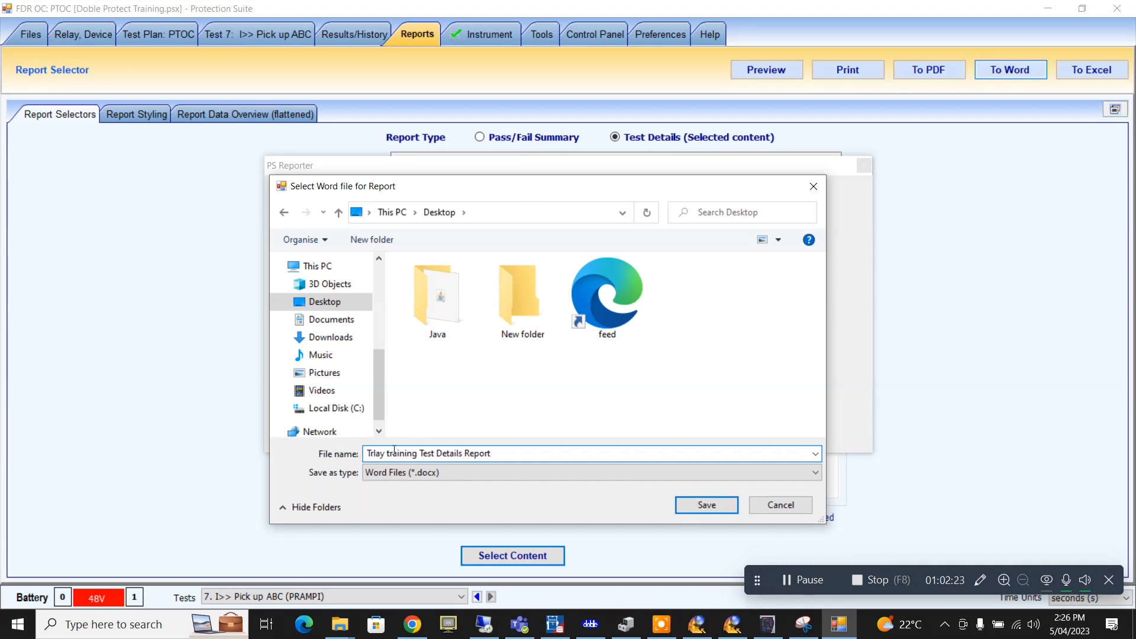
{"action": "left_click", "coordinate": [709, 504]}
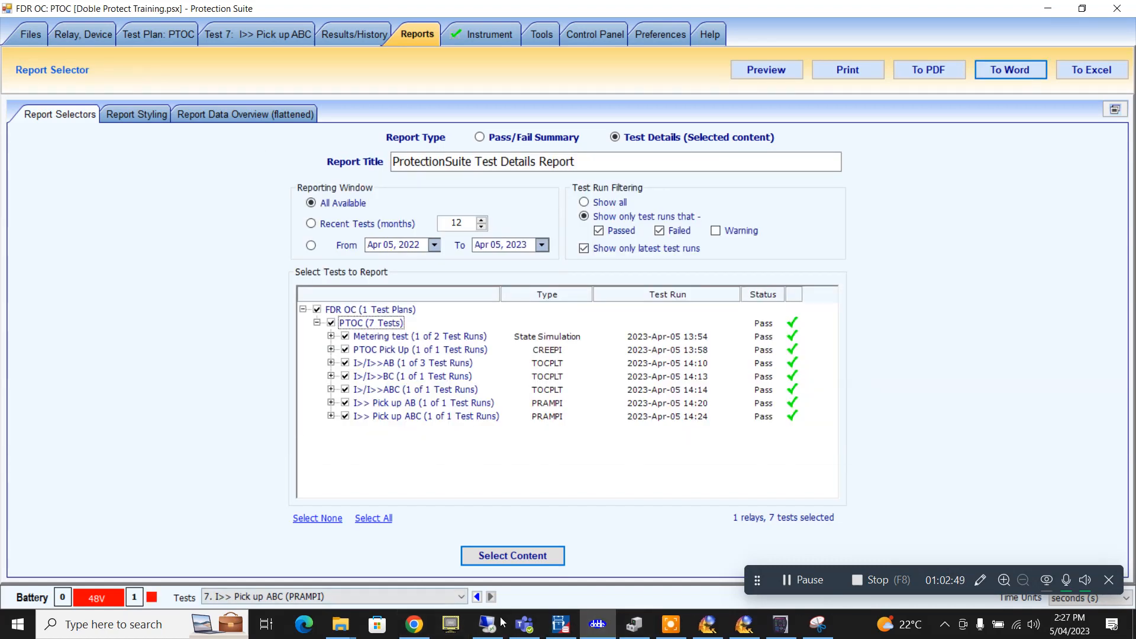
- Open 'Trlay training Test Details Report' in Word from File Explorer's Desktop folder
{"action": "mouse_move", "coordinate": [340, 628]}
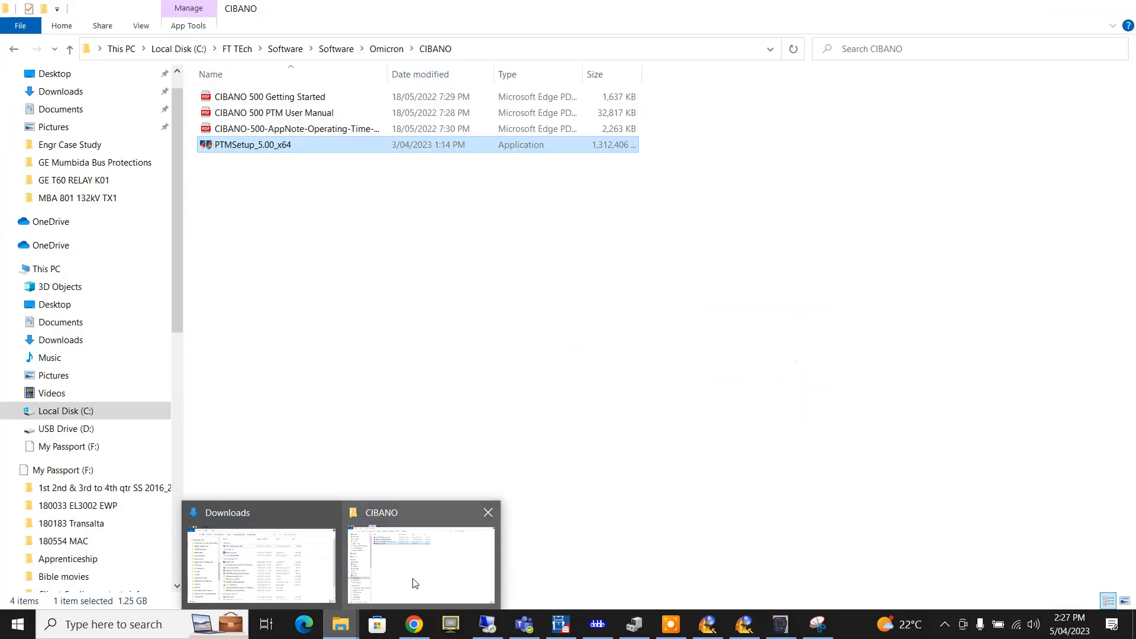
{"action": "left_click", "coordinate": [416, 583]}
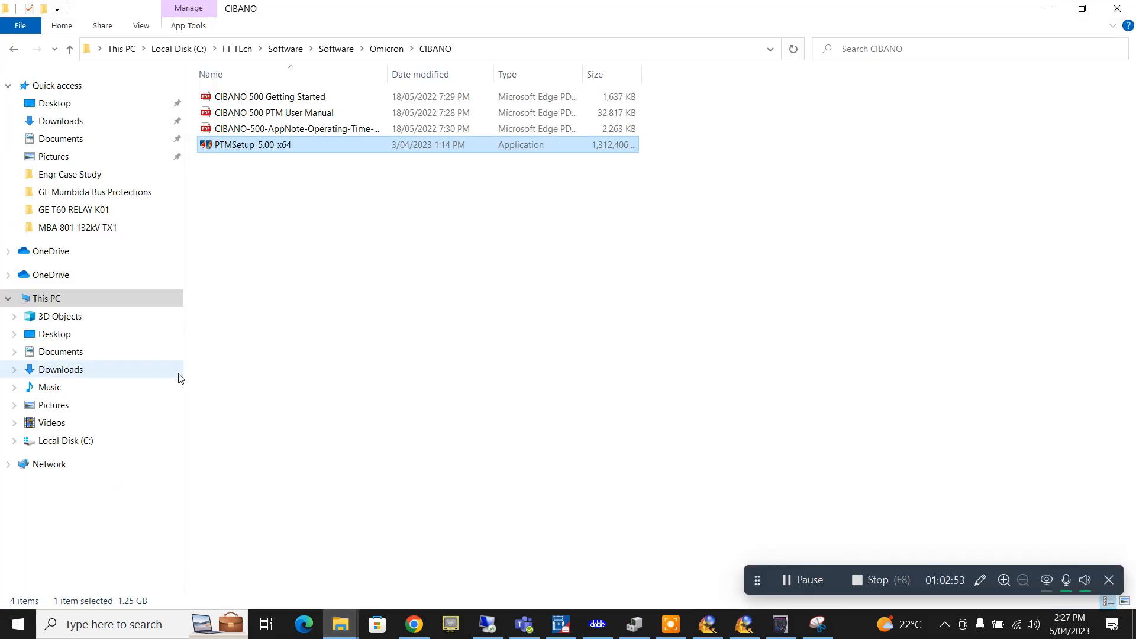
{"action": "left_click", "coordinate": [76, 107]}
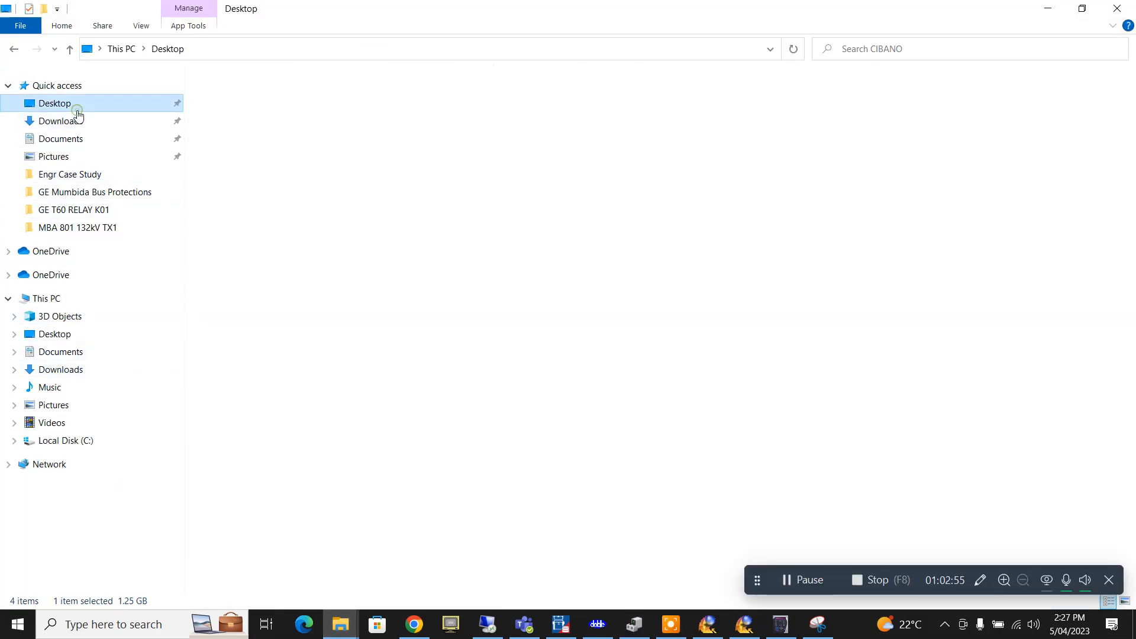
{"action": "left_click", "coordinate": [780, 359]}
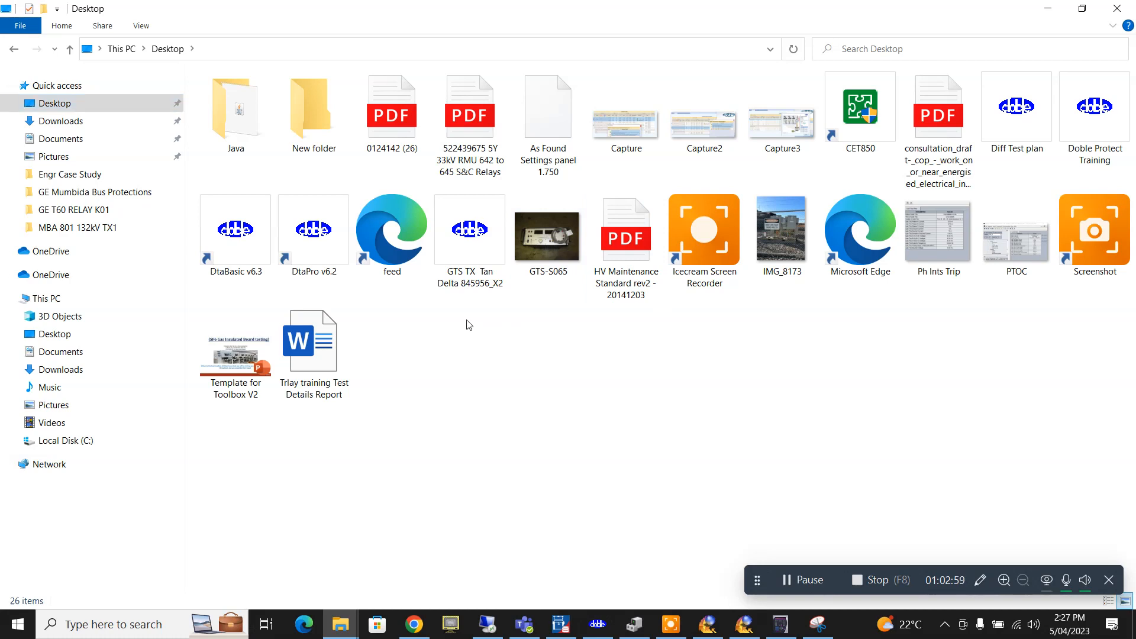
{"action": "double_click", "coordinate": [307, 359]}
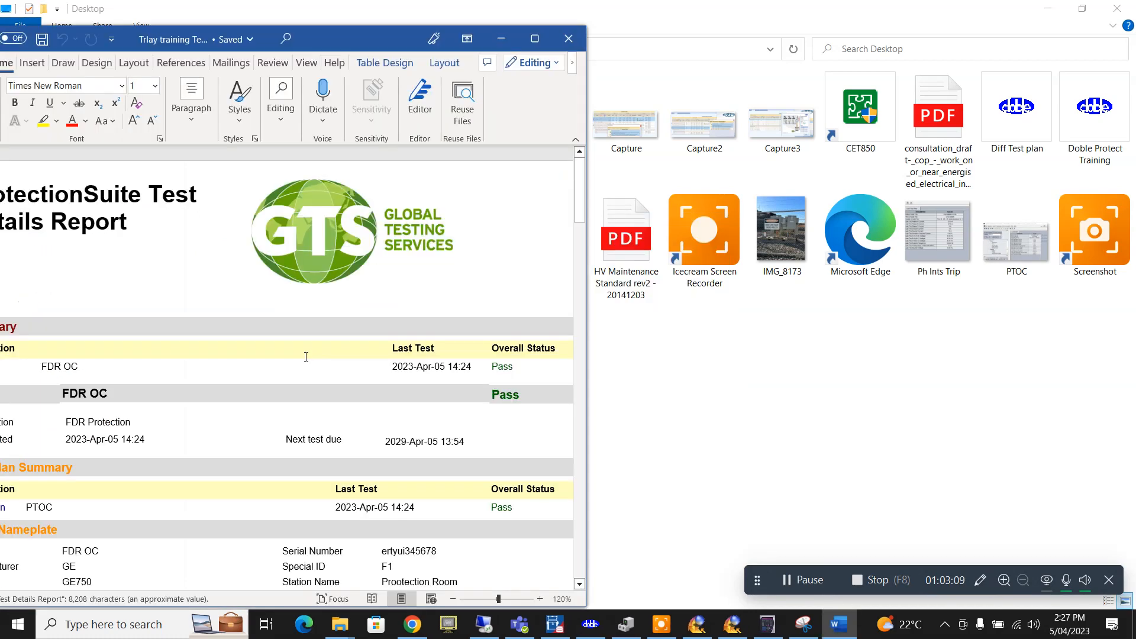
- Maximize the Word report and add '-' after the PhTOC setting value 1.25
{"action": "left_click", "coordinate": [534, 39]}
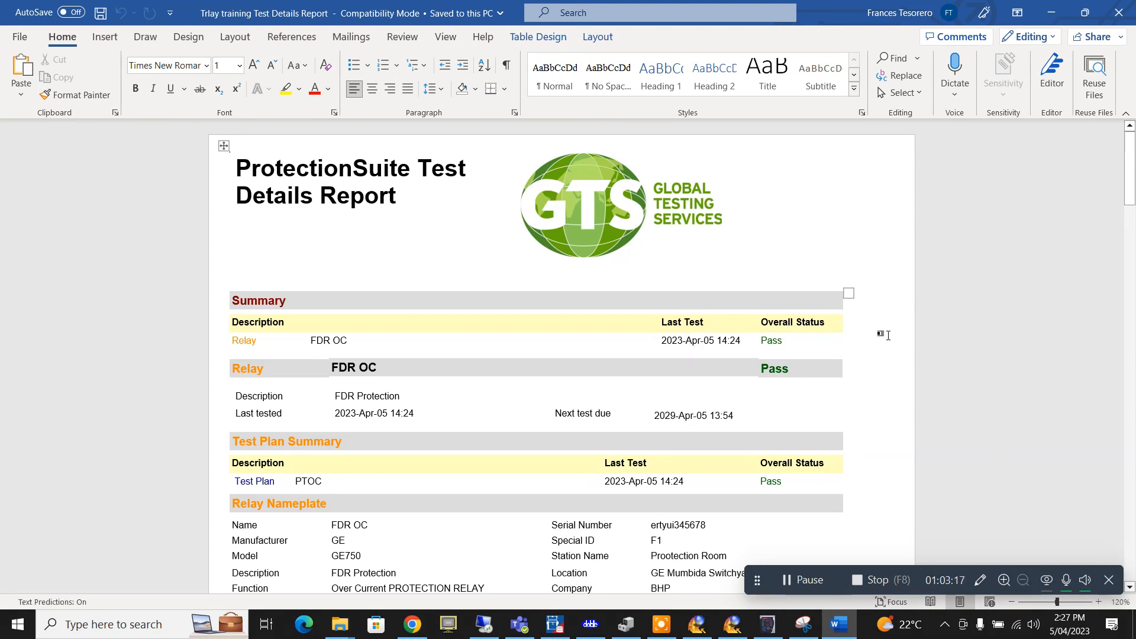
{"action": "scroll", "coordinate": [887, 336], "scroll_direction": "down", "scroll_amount": 1}
{"action": "scroll", "coordinate": [887, 335], "scroll_direction": "down", "scroll_amount": 6}
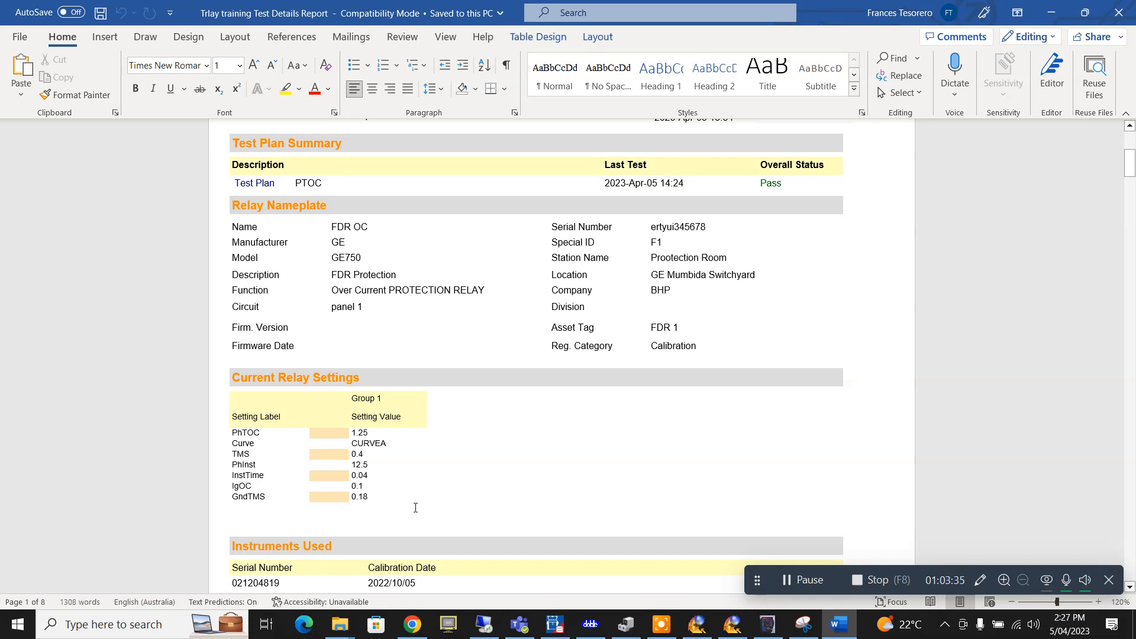
{"action": "left_click", "coordinate": [397, 436]}
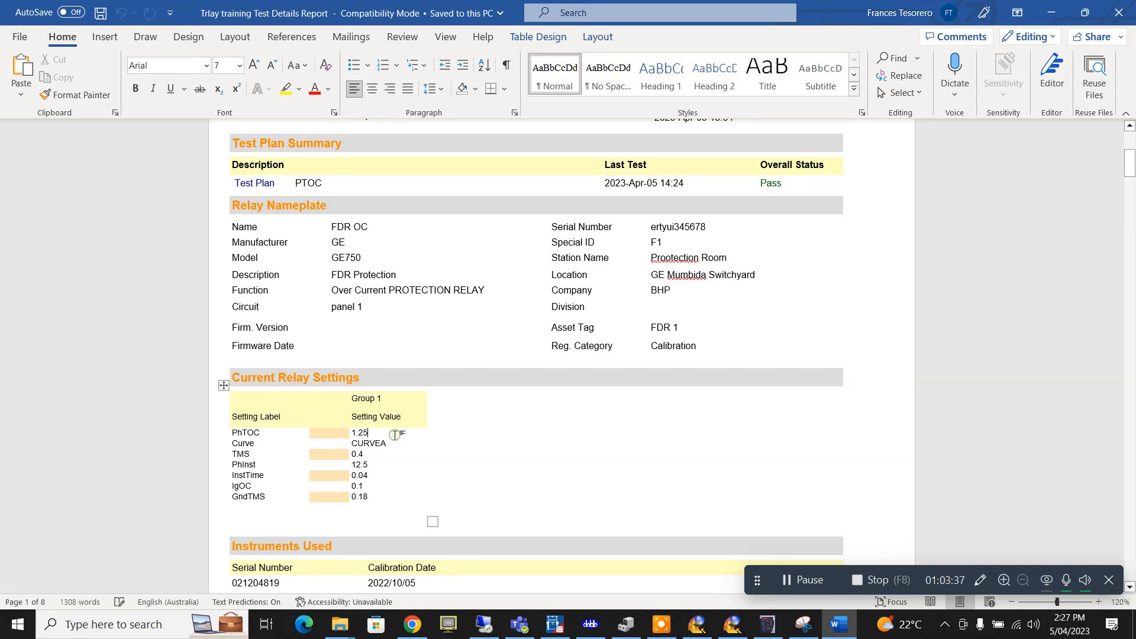
{"action": "type", "text": "-"}
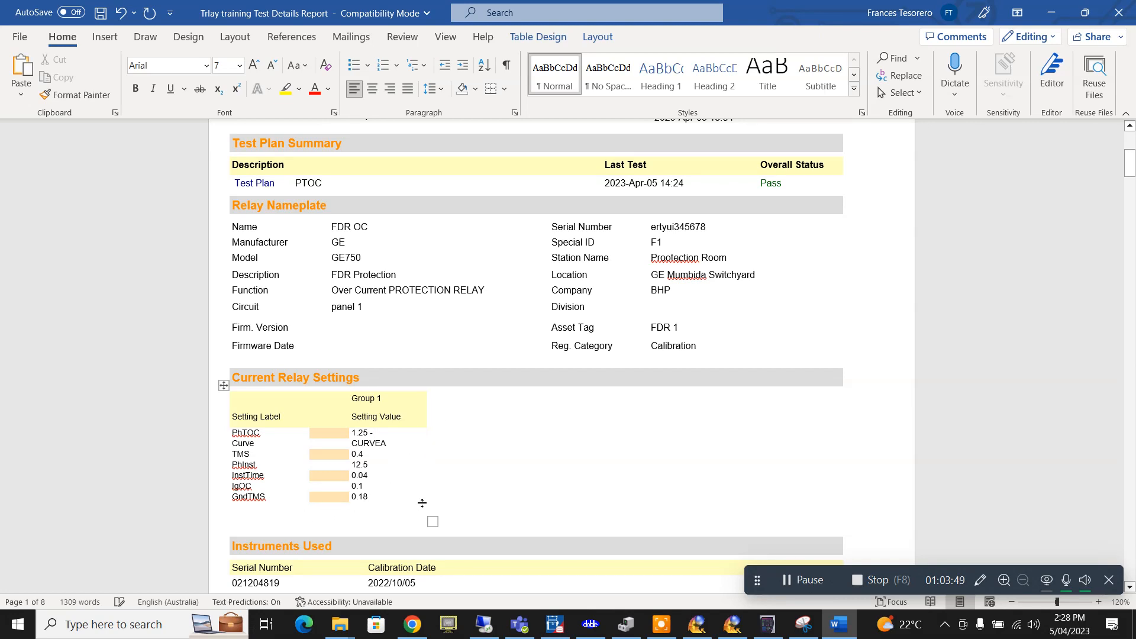
{"action": "scroll", "coordinate": [489, 403], "scroll_direction": "down", "scroll_amount": 10}
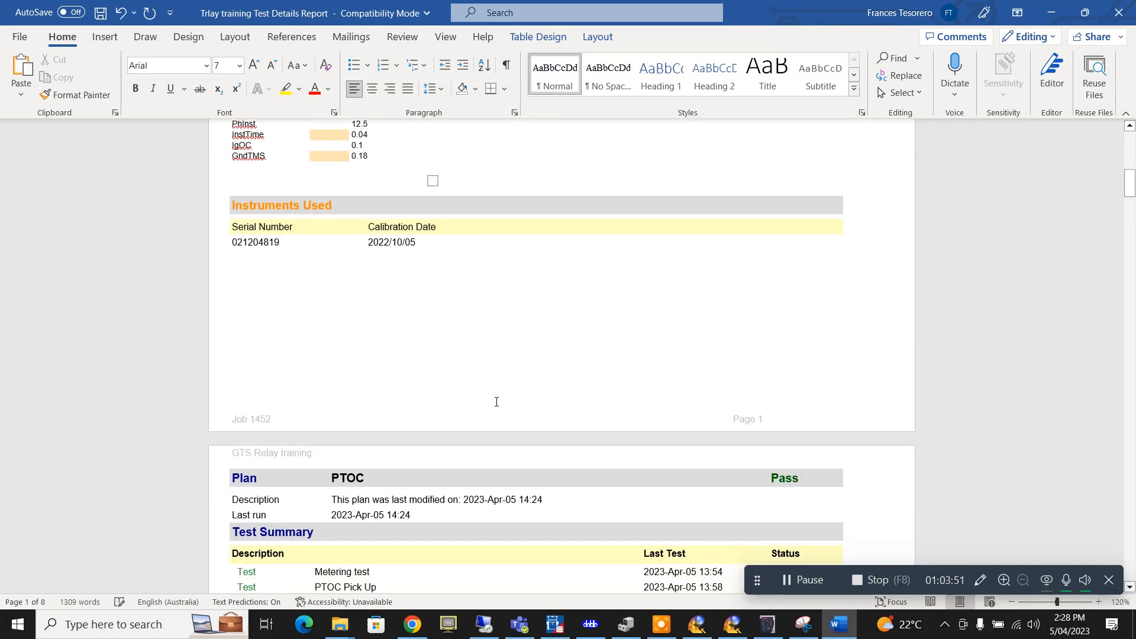
{"action": "scroll", "coordinate": [497, 402], "scroll_direction": "down", "scroll_amount": 2}
{"action": "scroll", "coordinate": [371, 226], "scroll_direction": "up", "scroll_amount": 1}
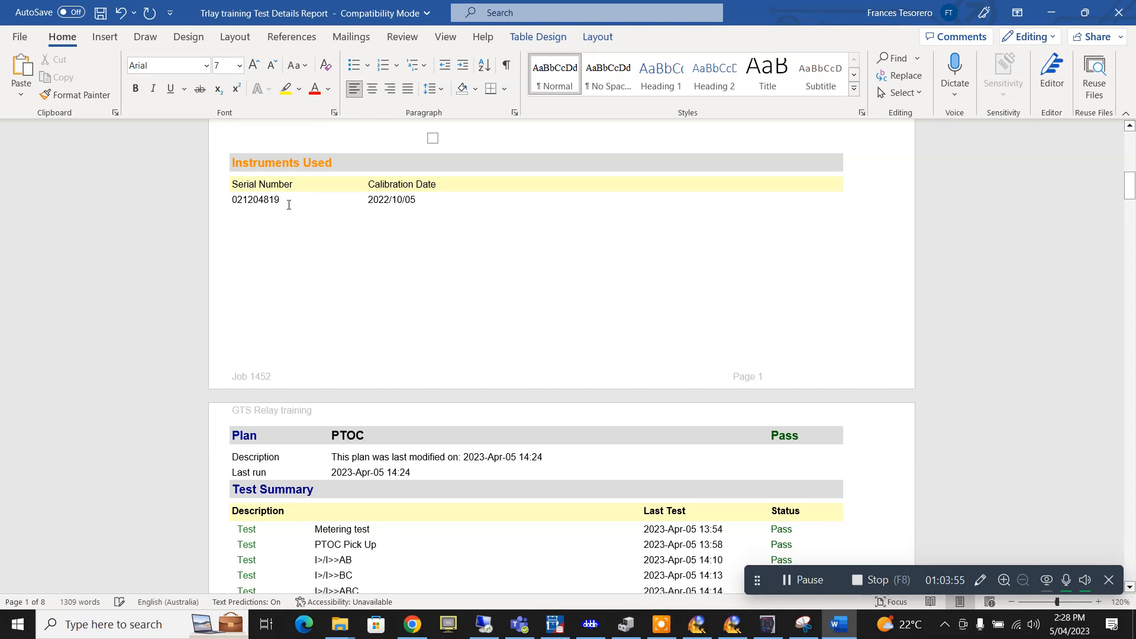
{"action": "scroll", "coordinate": [395, 353], "scroll_direction": "down", "scroll_amount": 2}
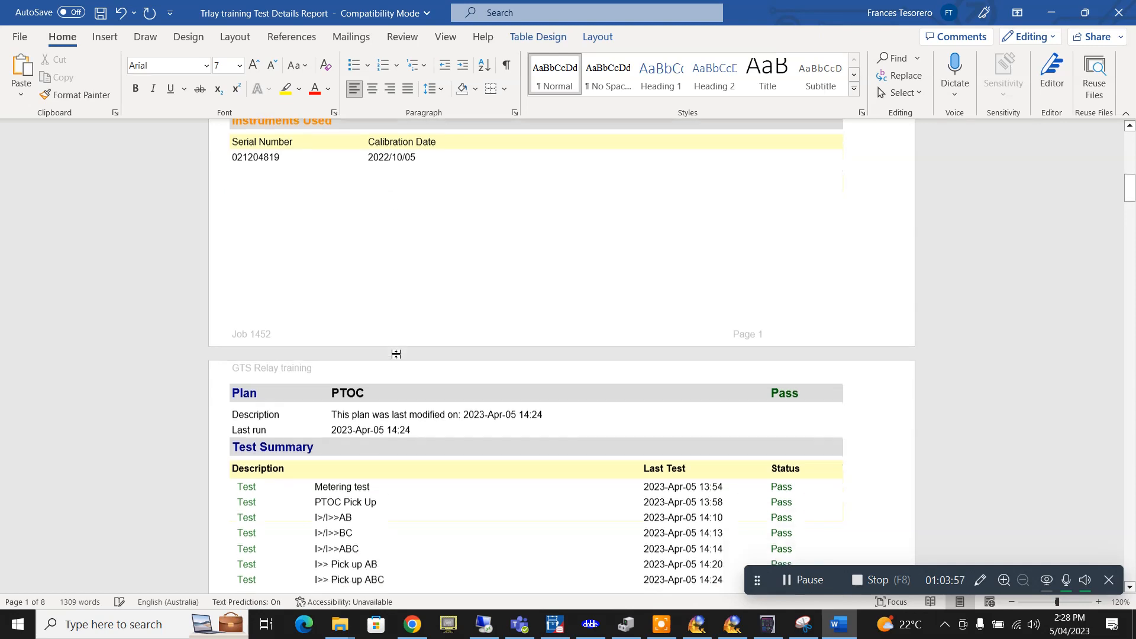
{"action": "scroll", "coordinate": [396, 354], "scroll_direction": "down", "scroll_amount": 2}
{"action": "scroll", "coordinate": [397, 354], "scroll_direction": "down", "scroll_amount": 4}
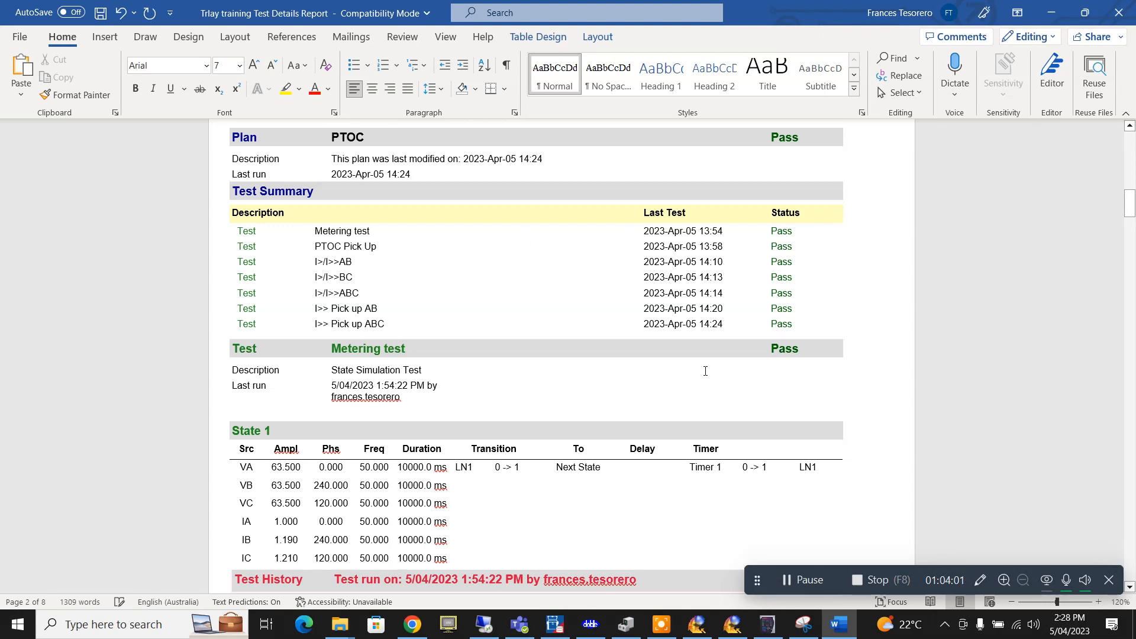
{"action": "scroll", "coordinate": [564, 339], "scroll_direction": "down", "scroll_amount": 2}
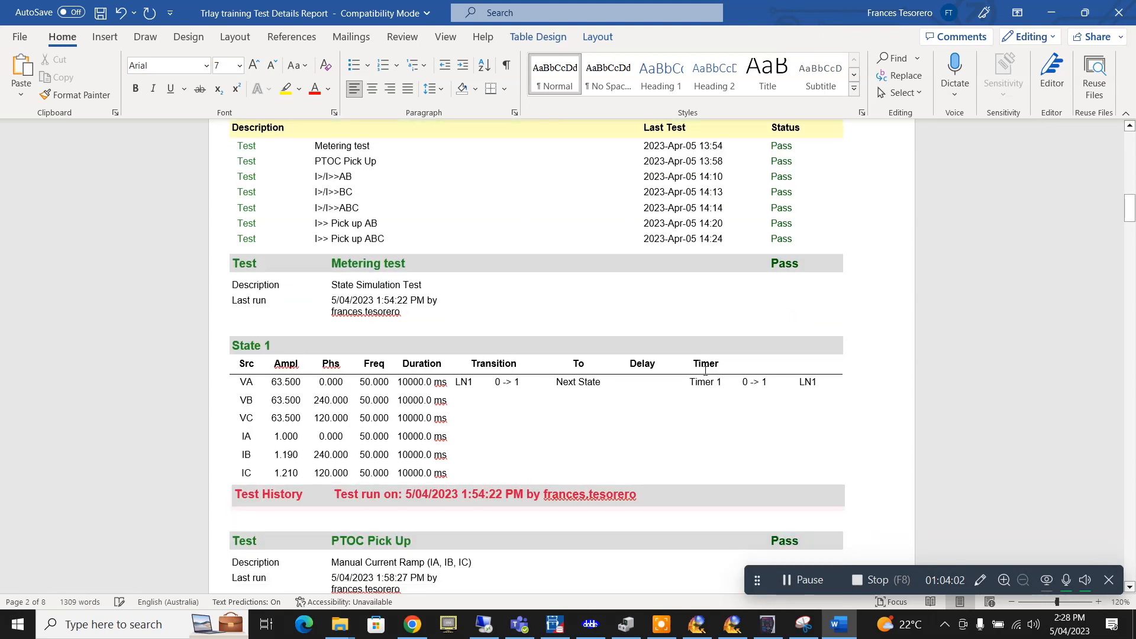
{"action": "left_click", "coordinate": [383, 312]}
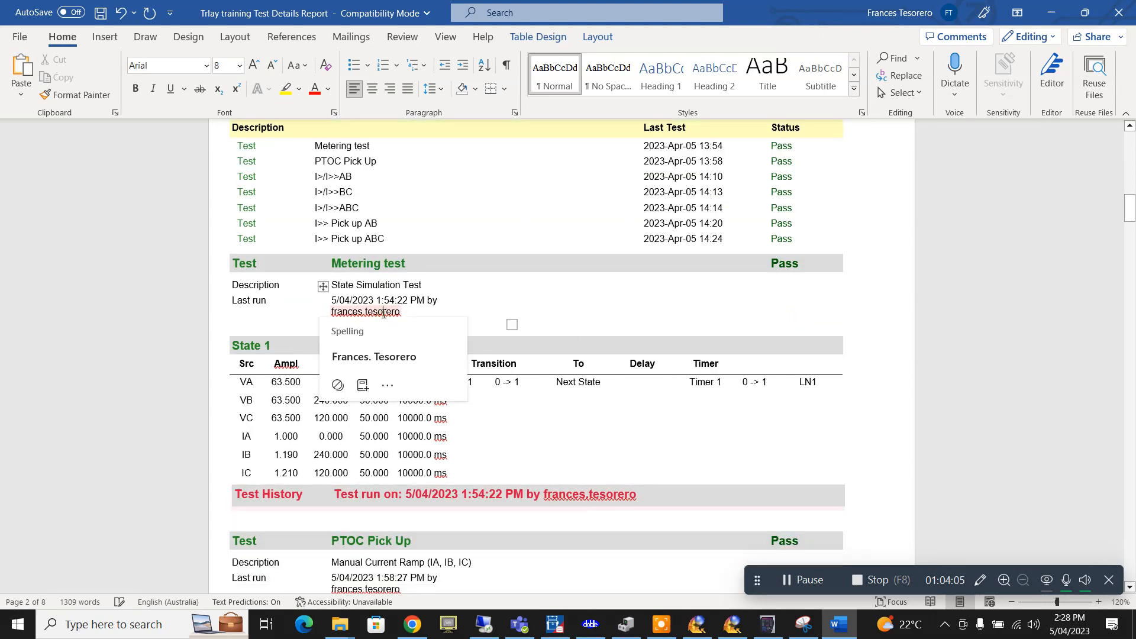
{"action": "left_click", "coordinate": [677, 304]}
{"action": "scroll", "coordinate": [677, 304], "scroll_direction": "down", "scroll_amount": 4}
{"action": "scroll", "coordinate": [677, 304], "scroll_direction": "down", "scroll_amount": 14}
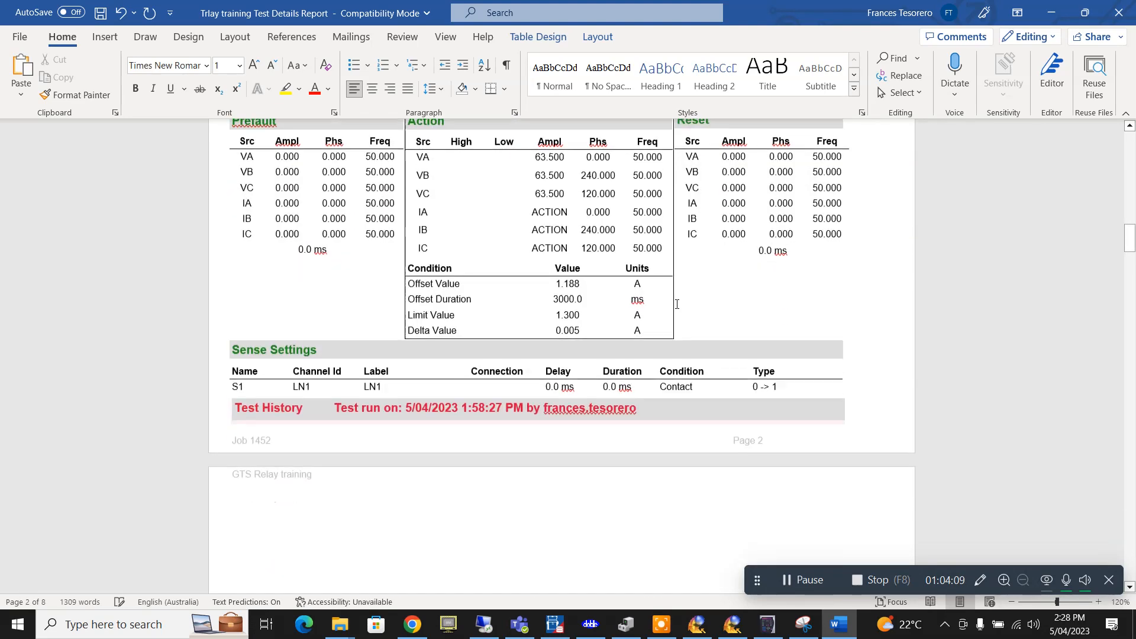
{"action": "scroll", "coordinate": [677, 304], "scroll_direction": "down", "scroll_amount": 18}
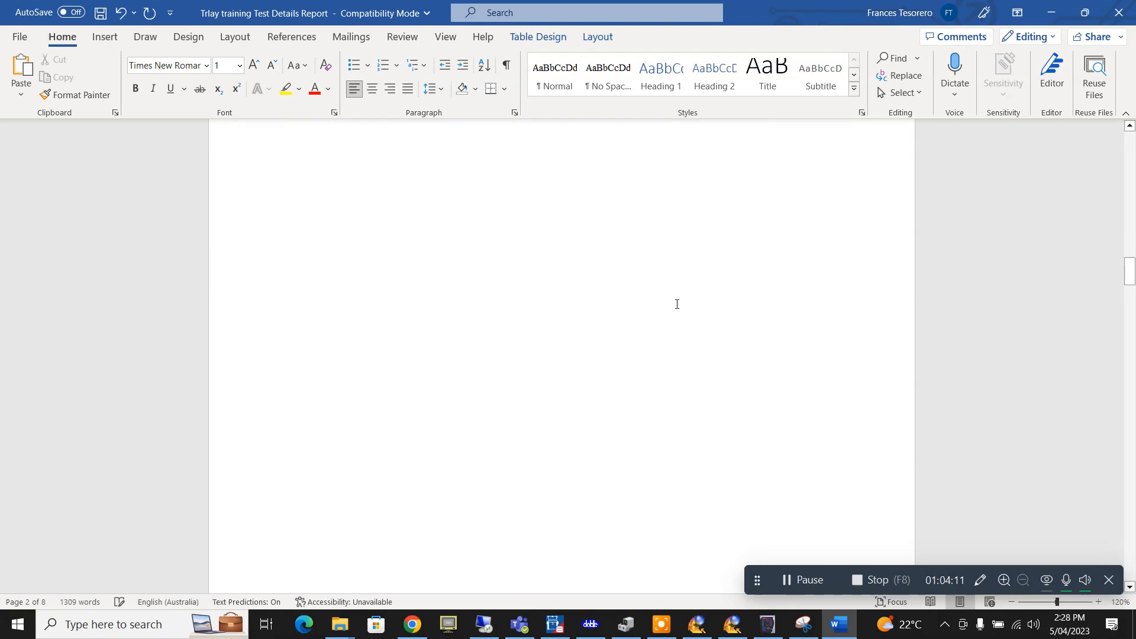
{"action": "scroll", "coordinate": [677, 304], "scroll_direction": "down", "scroll_amount": 5}
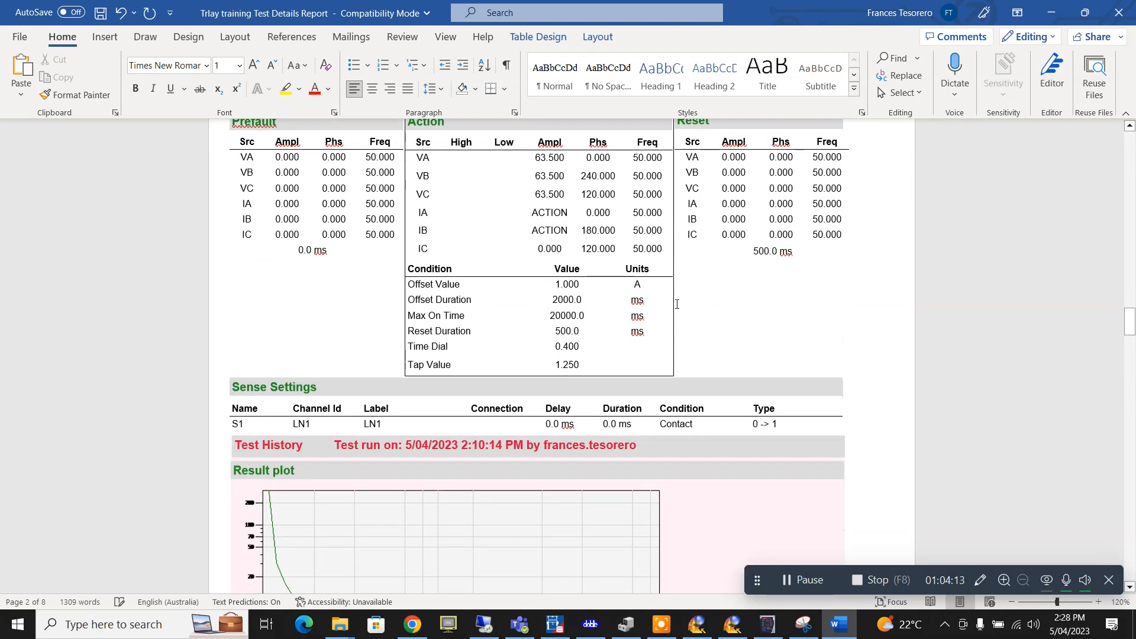
{"action": "scroll", "coordinate": [677, 304], "scroll_direction": "down", "scroll_amount": 7}
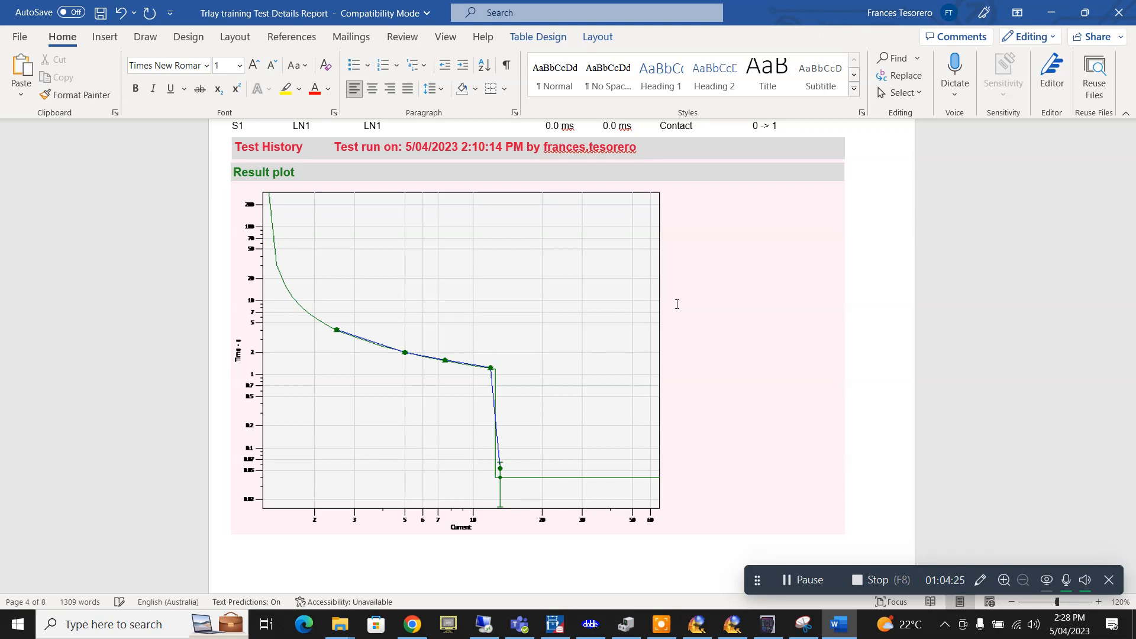
- Review EnerVista's Phase Instantaneous Overcurrent 1 settings full-screen, then return to Protection Suite
{"action": "left_click", "coordinate": [766, 624]}
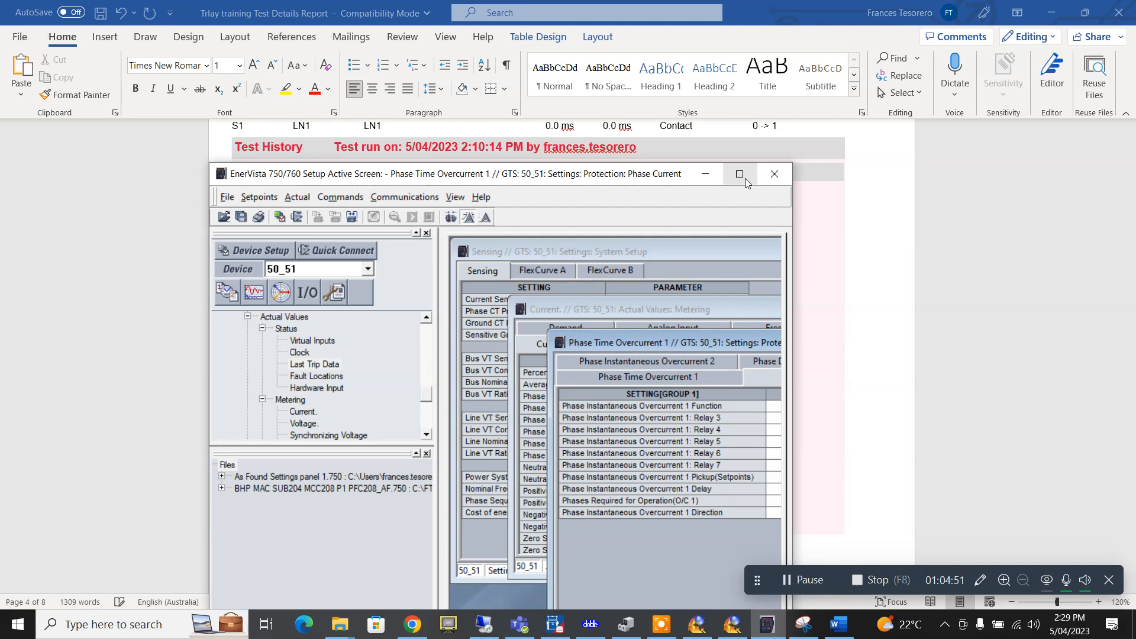
{"action": "left_click", "coordinate": [745, 179]}
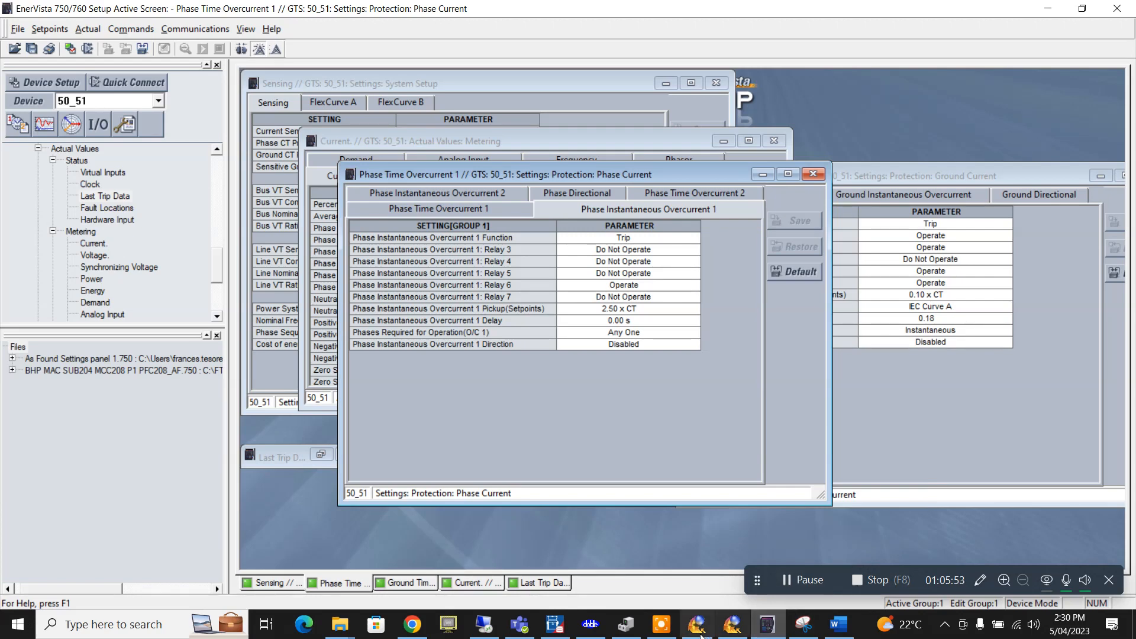
{"action": "left_click", "coordinate": [590, 624]}
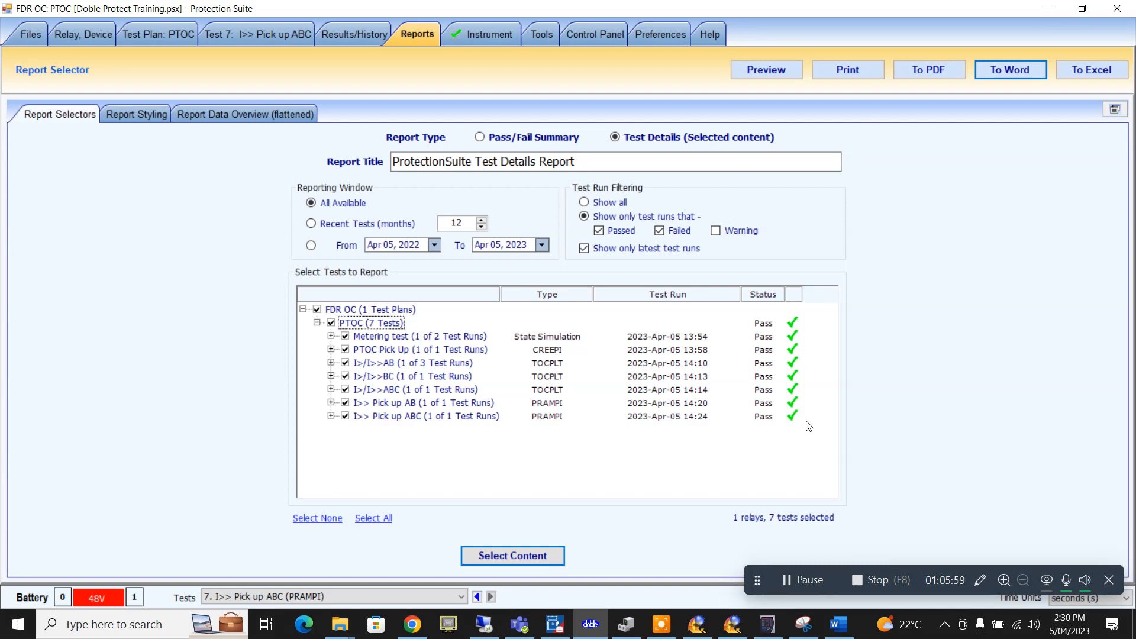
- Change the instrument connection from COM6 to LAN at 10.1.3.1, then open Windows network settings
{"action": "left_click", "coordinate": [498, 37]}
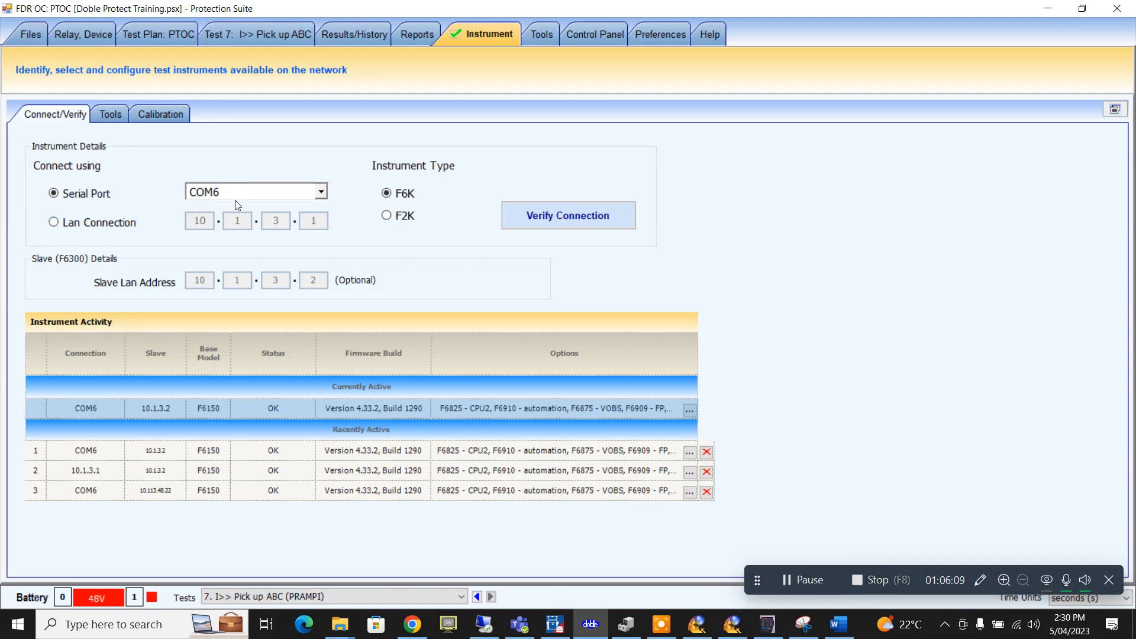
{"action": "left_click", "coordinate": [321, 193]}
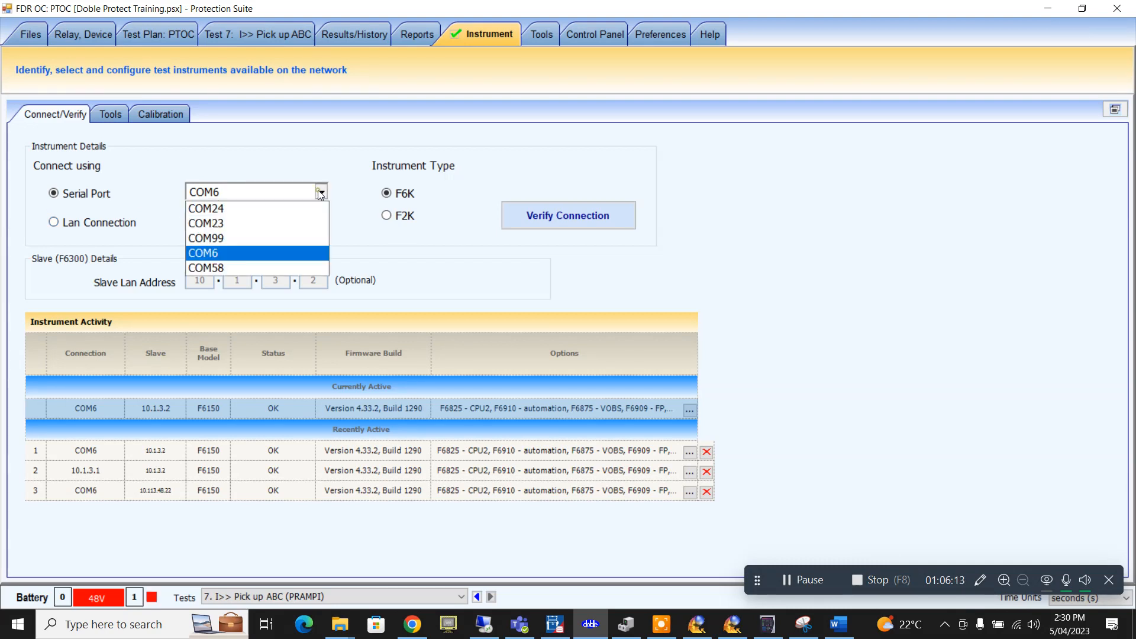
{"action": "left_click", "coordinate": [320, 193]}
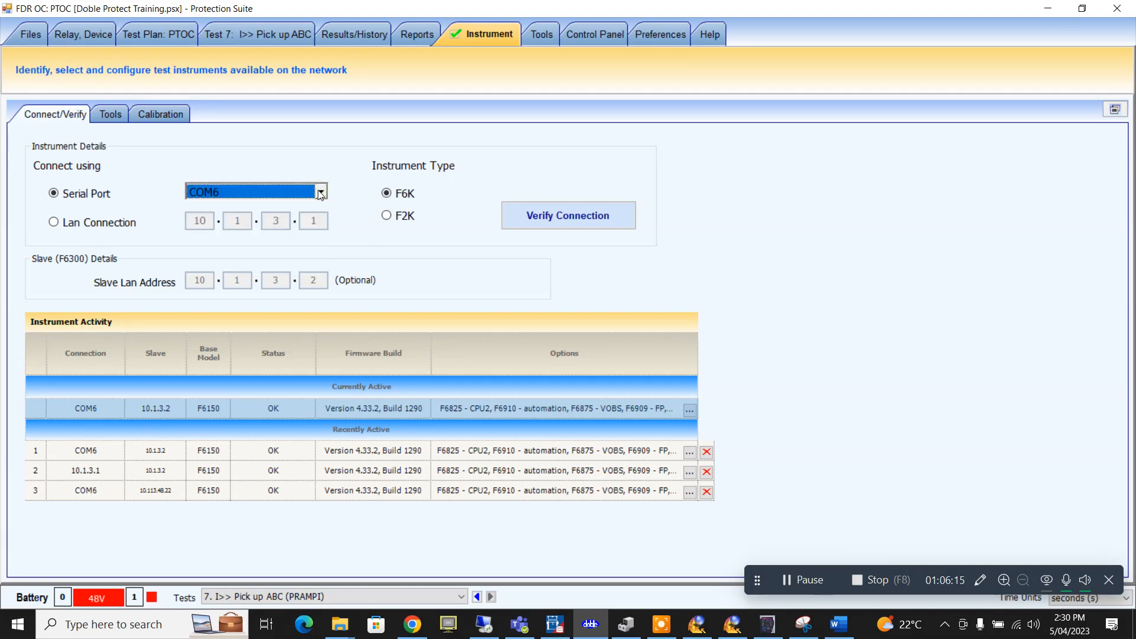
{"action": "left_click", "coordinate": [53, 223]}
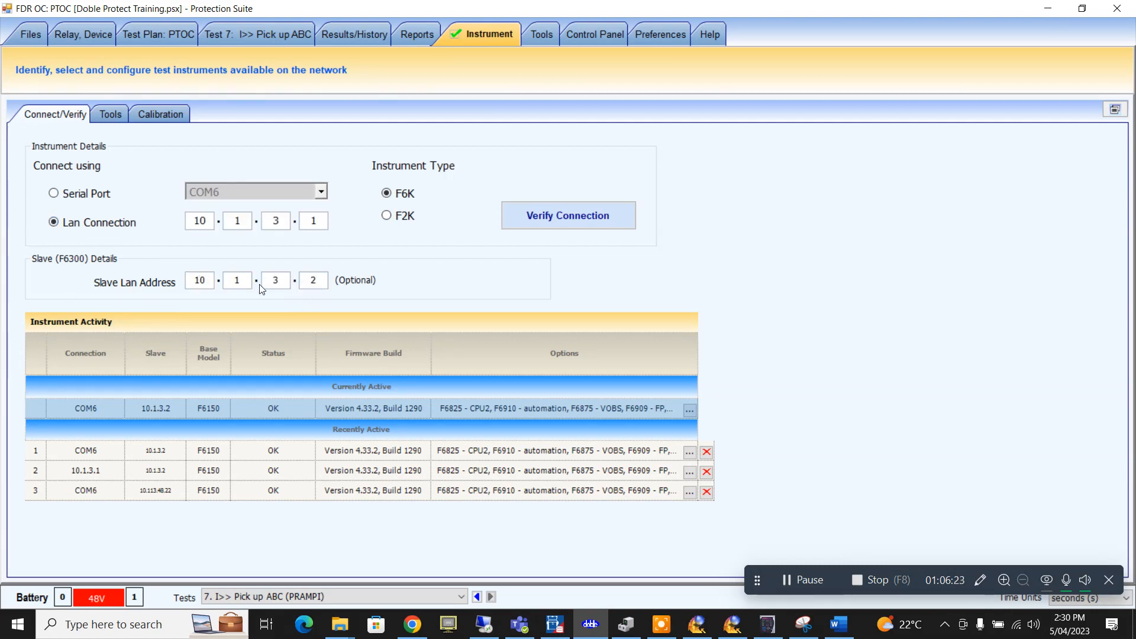
{"action": "right_click", "coordinate": [1015, 624]}
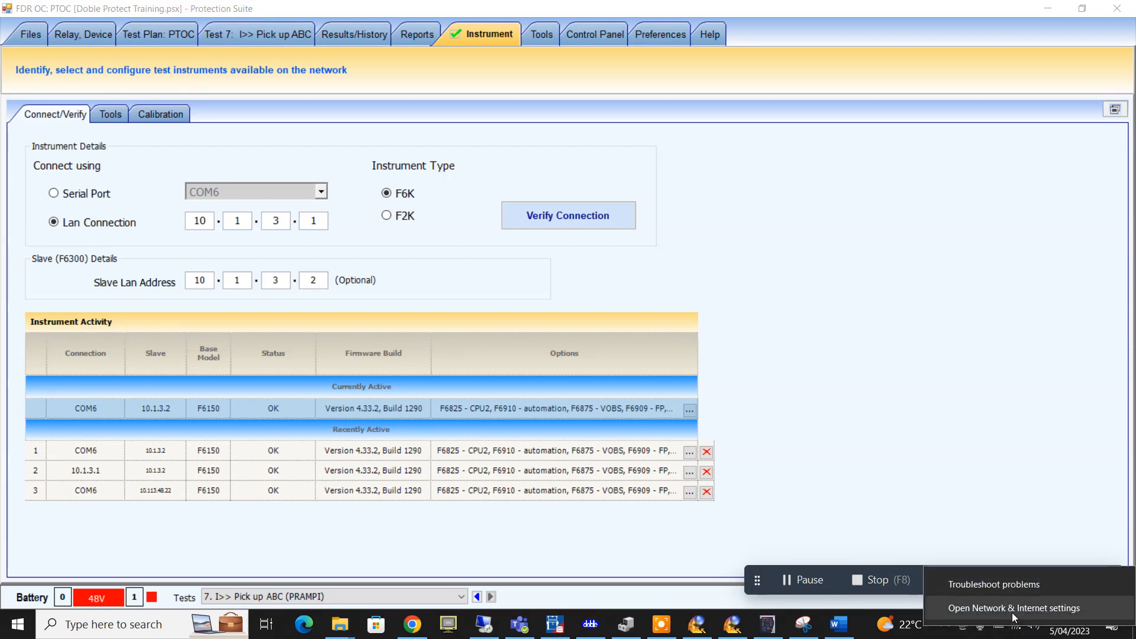
{"action": "left_click", "coordinate": [1006, 608]}
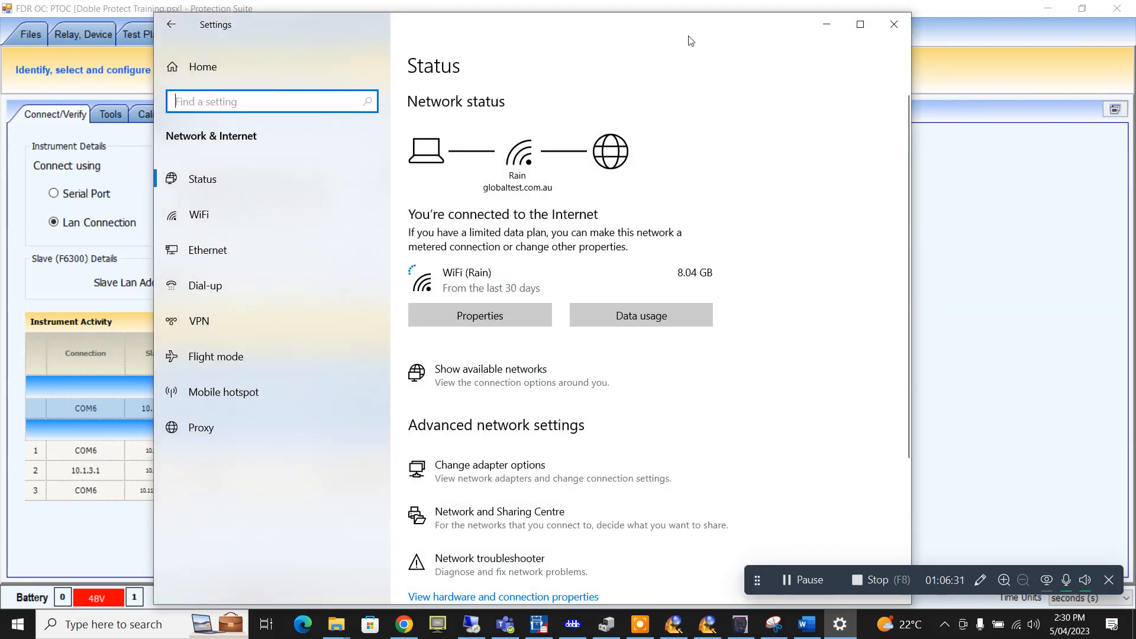
- Check the Ethernet status, Network and Sharing Centre and advanced sharing options, then list the network adapters
{"action": "left_click_drag", "start_coordinate": [689, 37], "coordinate": [973, 52]}
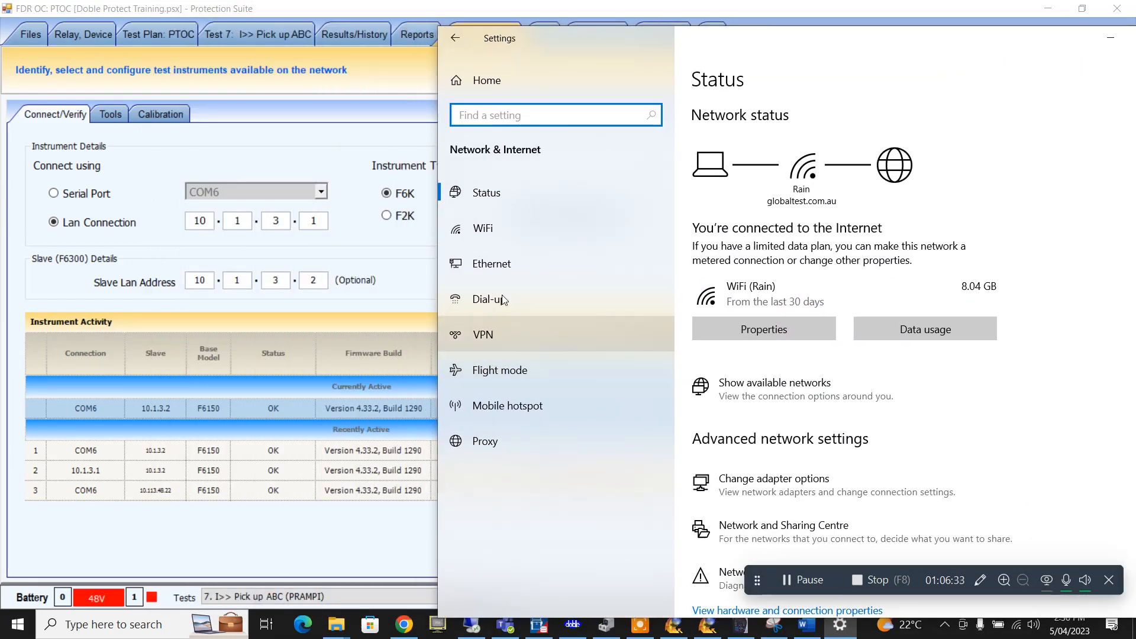
{"action": "left_click", "coordinate": [492, 261]}
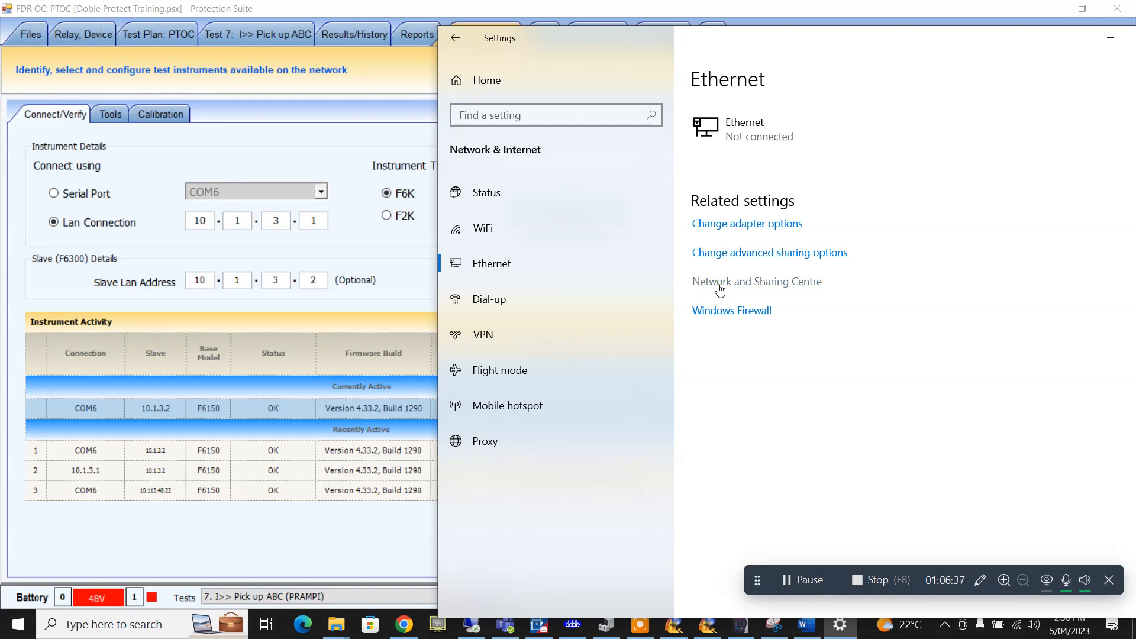
{"action": "left_click", "coordinate": [719, 283]}
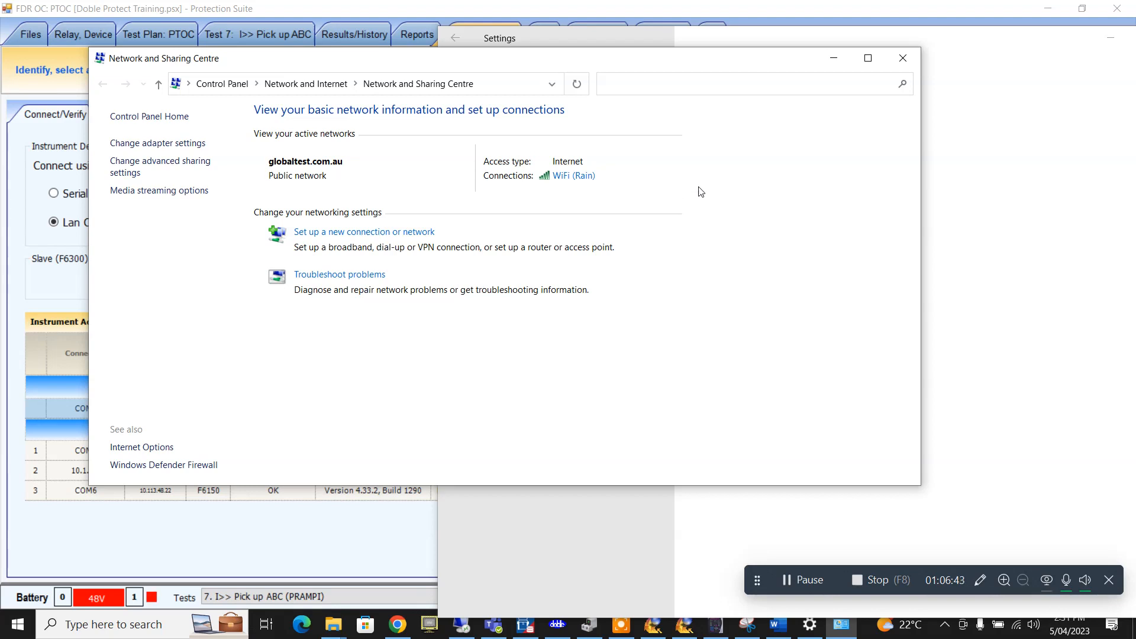
{"action": "left_click", "coordinate": [903, 58]}
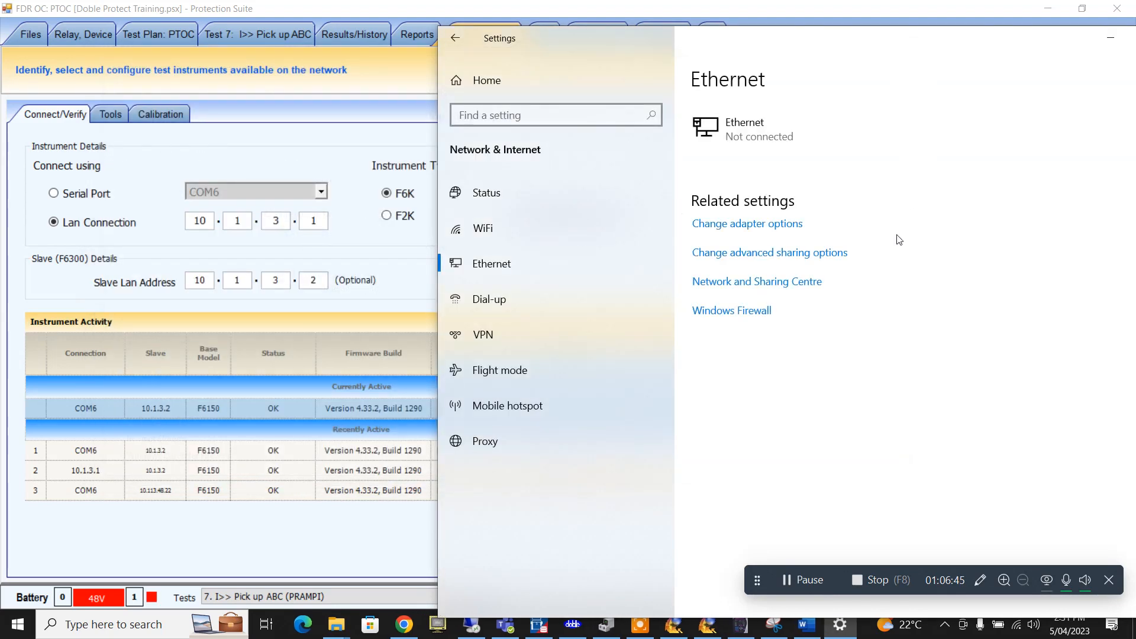
{"action": "left_click", "coordinate": [809, 254]}
{"action": "left_click", "coordinate": [766, 224]}
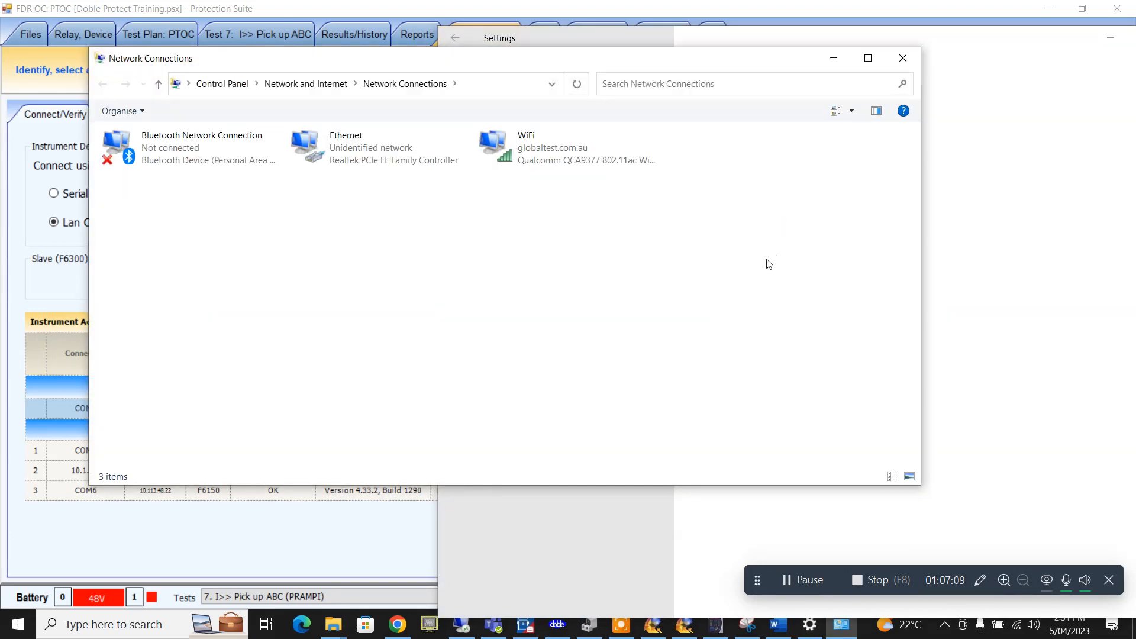
- Confirm the Ethernet adapter's IPv4 is 10.1.3.2, mask 255.0.0.0, then return to Protection Suite
{"action": "left_click_drag", "start_coordinate": [663, 60], "coordinate": [1135, 95]}
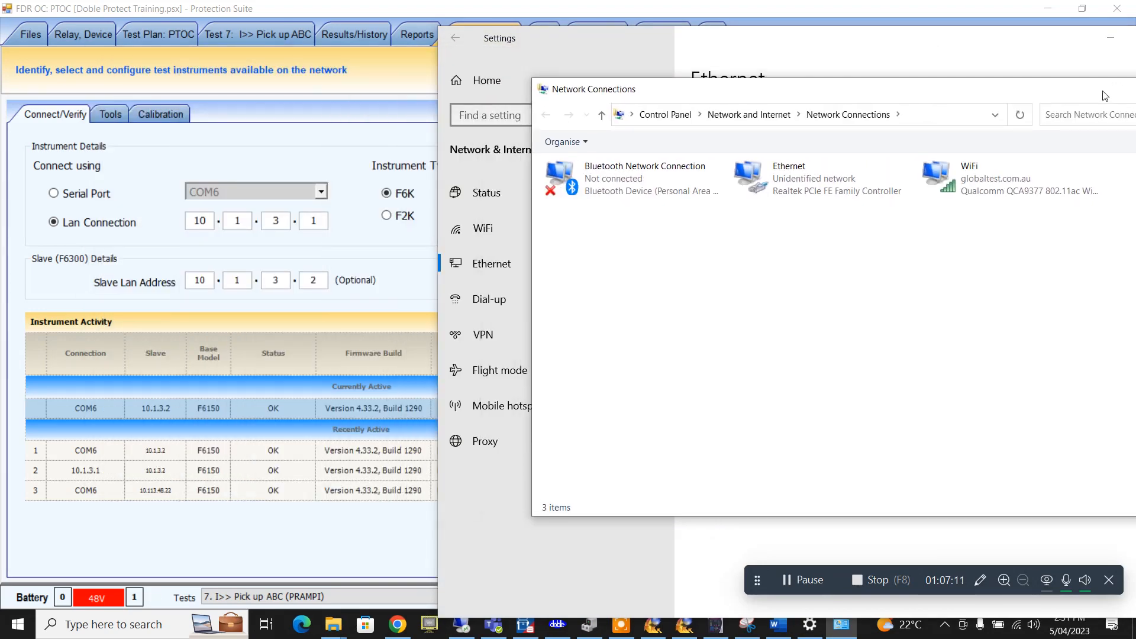
{"action": "left_click", "coordinate": [825, 177]}
{"action": "double_click", "coordinate": [824, 176]}
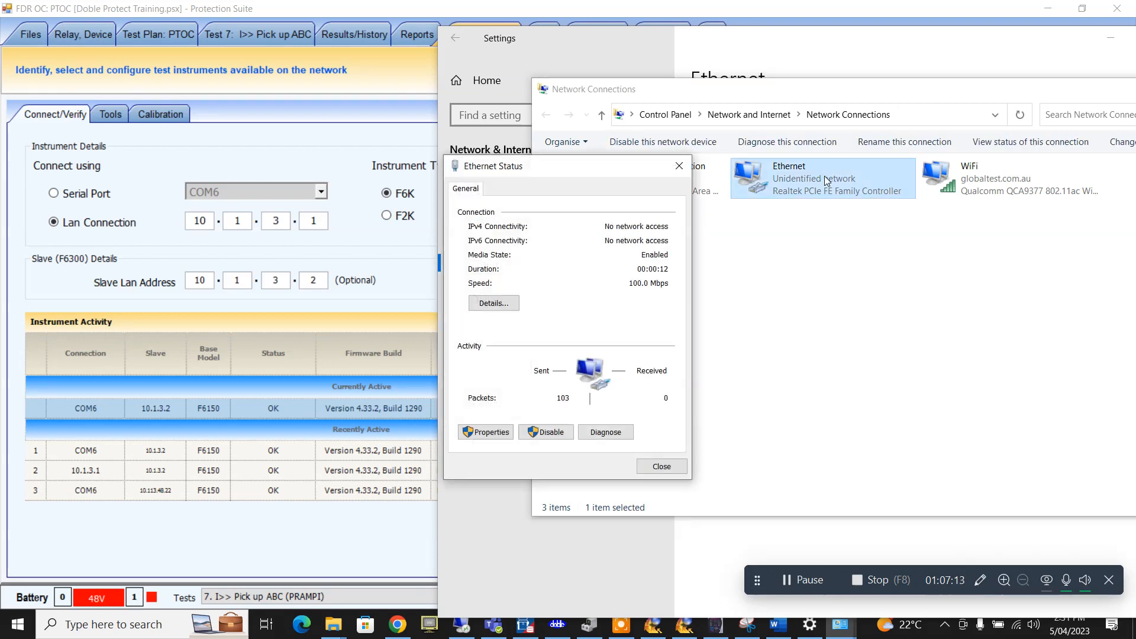
{"action": "left_click_drag", "start_coordinate": [586, 151], "coordinate": [701, 130]}
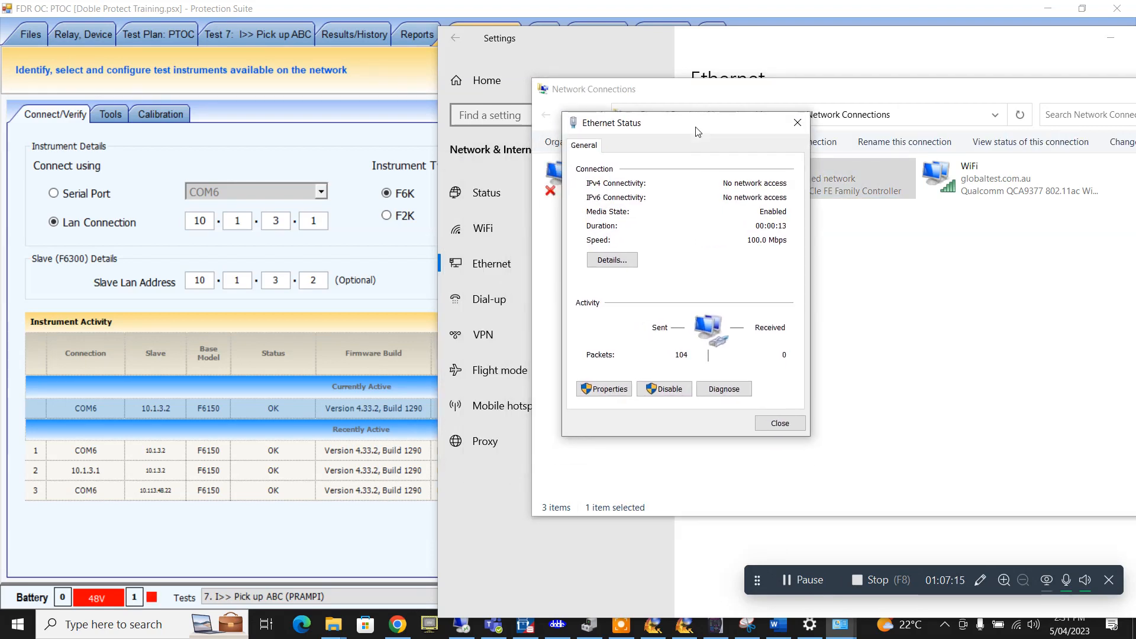
{"action": "left_click", "coordinate": [613, 391]}
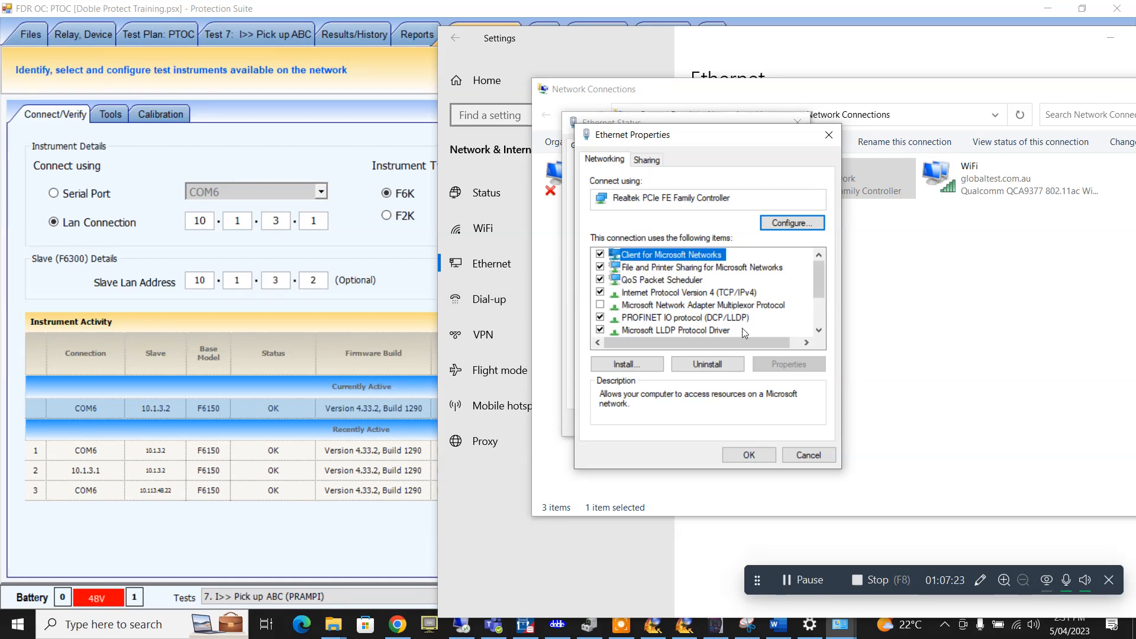
{"action": "double_click", "coordinate": [746, 293]}
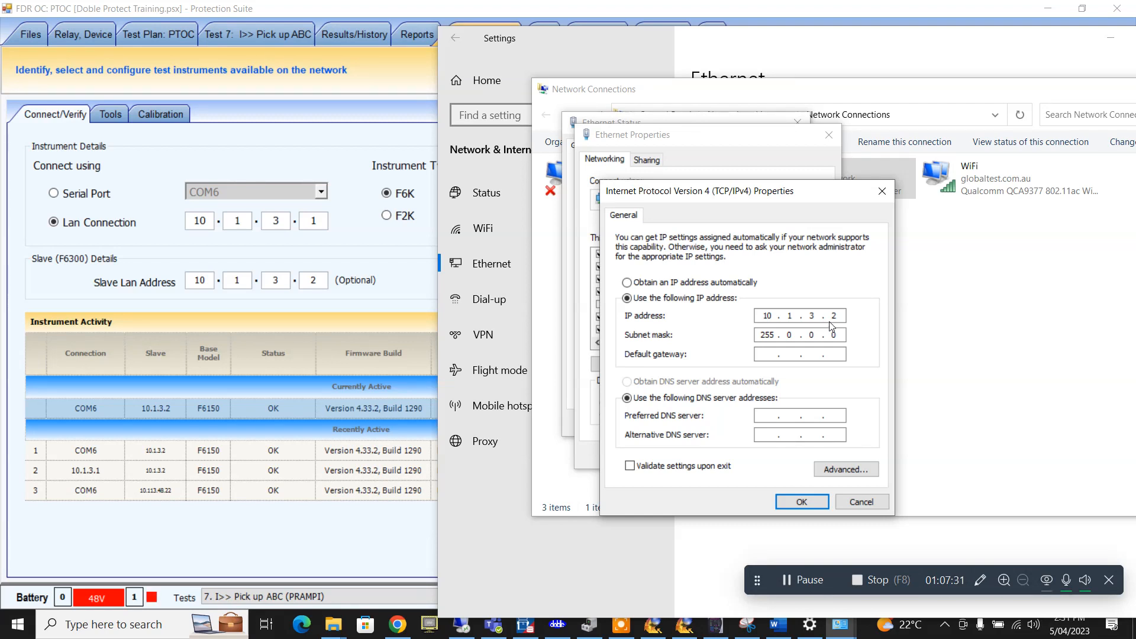
{"action": "left_click", "coordinate": [814, 503]}
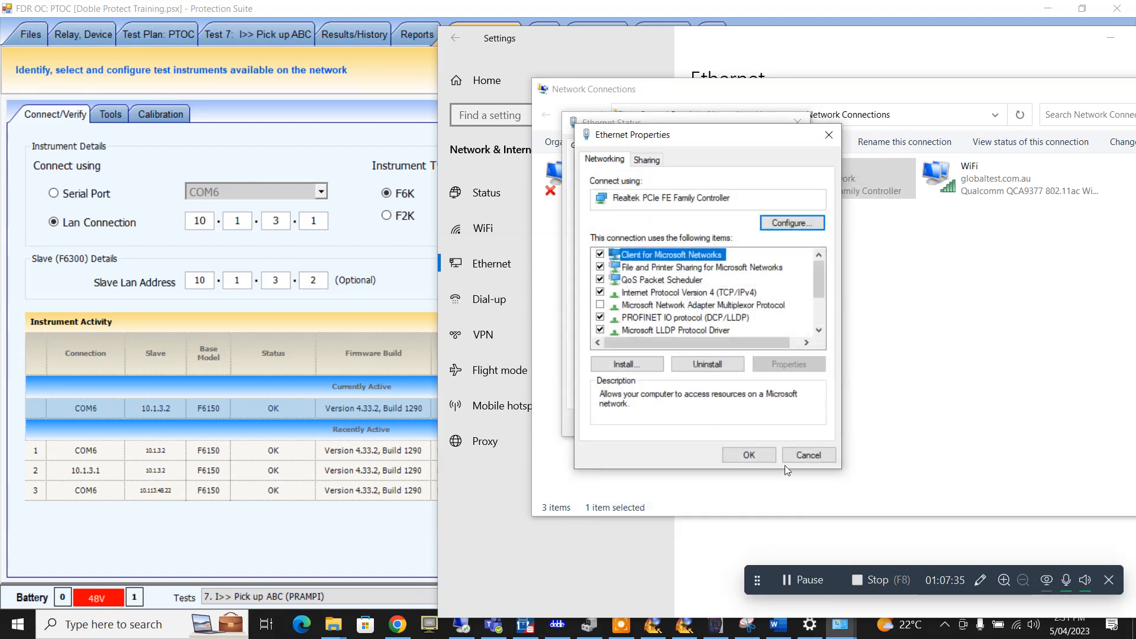
{"action": "left_click", "coordinate": [769, 459]}
{"action": "left_click", "coordinate": [435, 306]}
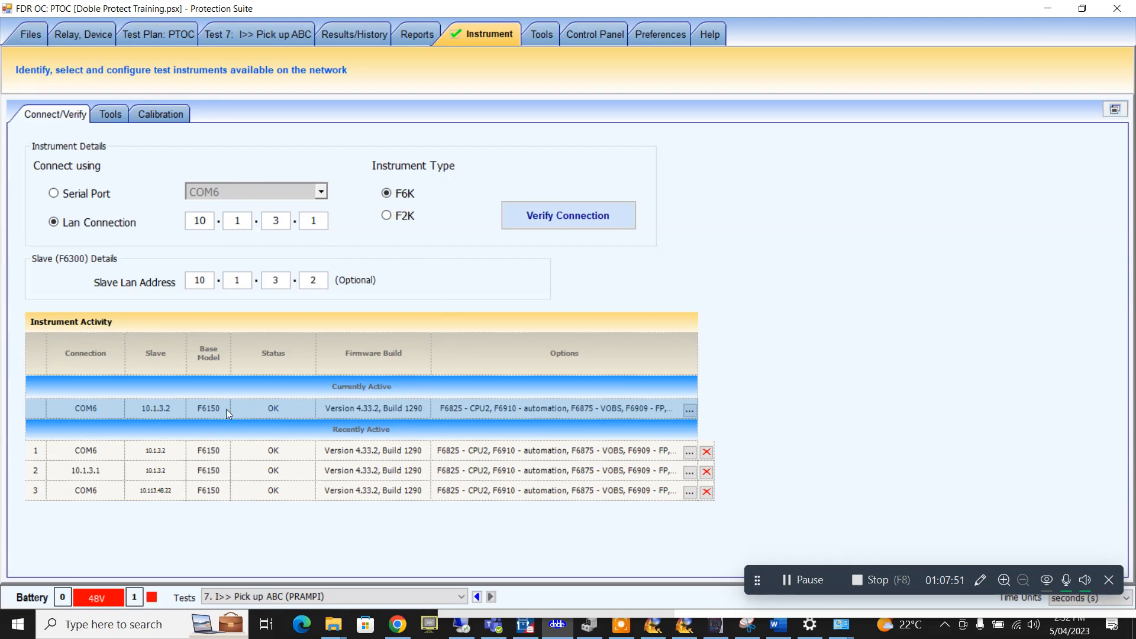
- Verify the LAN link to the F6150 at 10.1.3.1, then return to the relay's protection functions
{"action": "left_click", "coordinate": [548, 221]}
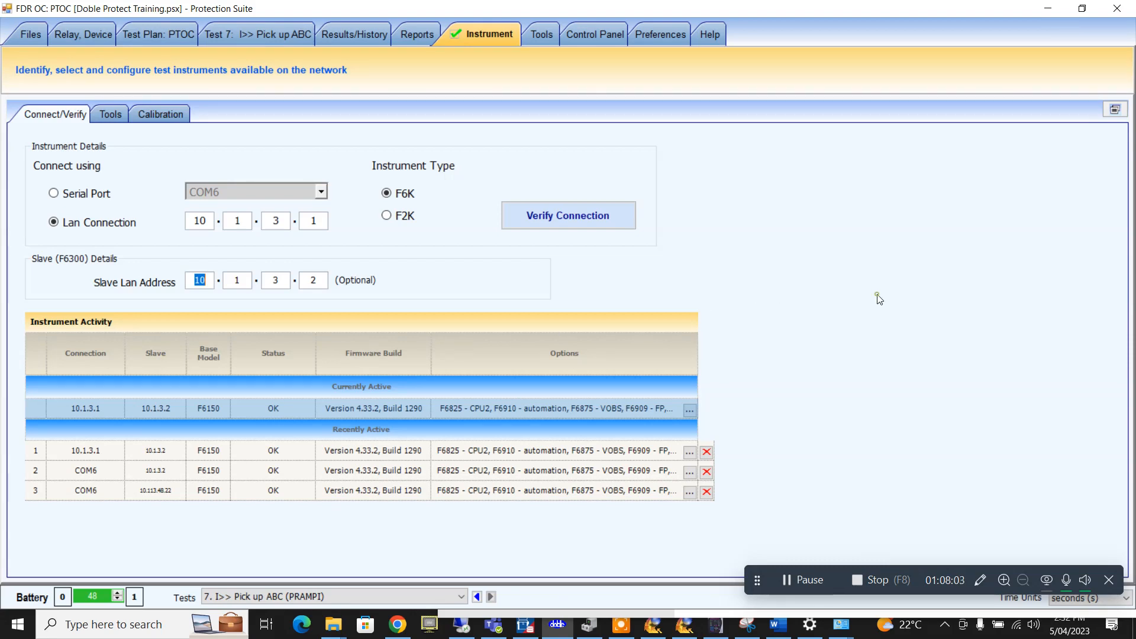
{"action": "left_click", "coordinate": [409, 33]}
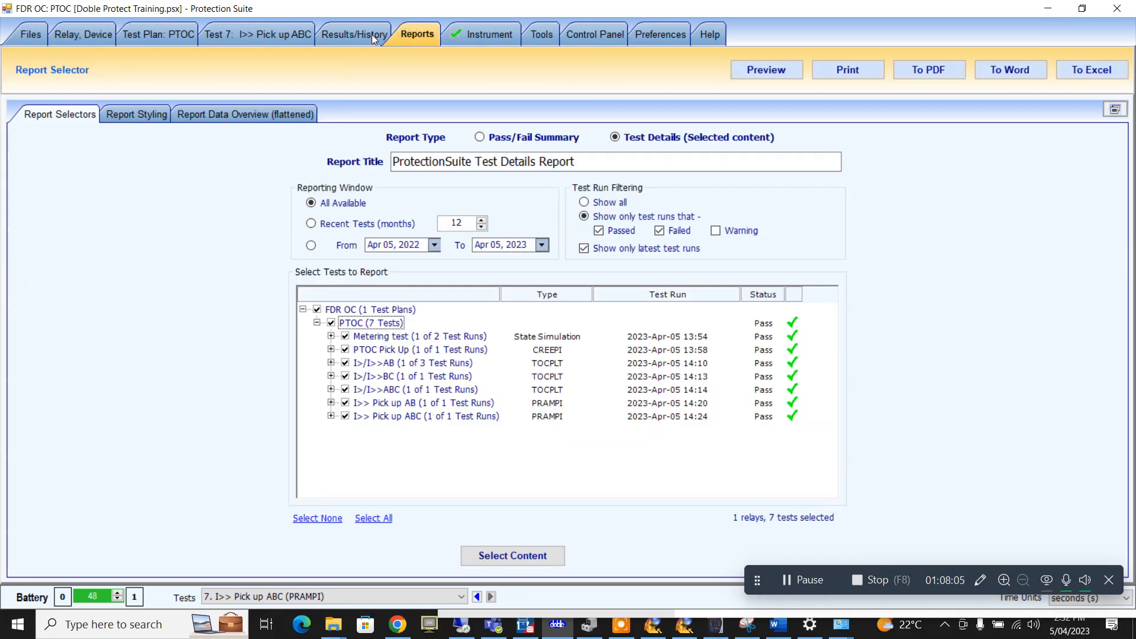
{"action": "left_click", "coordinate": [371, 35]}
{"action": "left_click", "coordinate": [308, 36]}
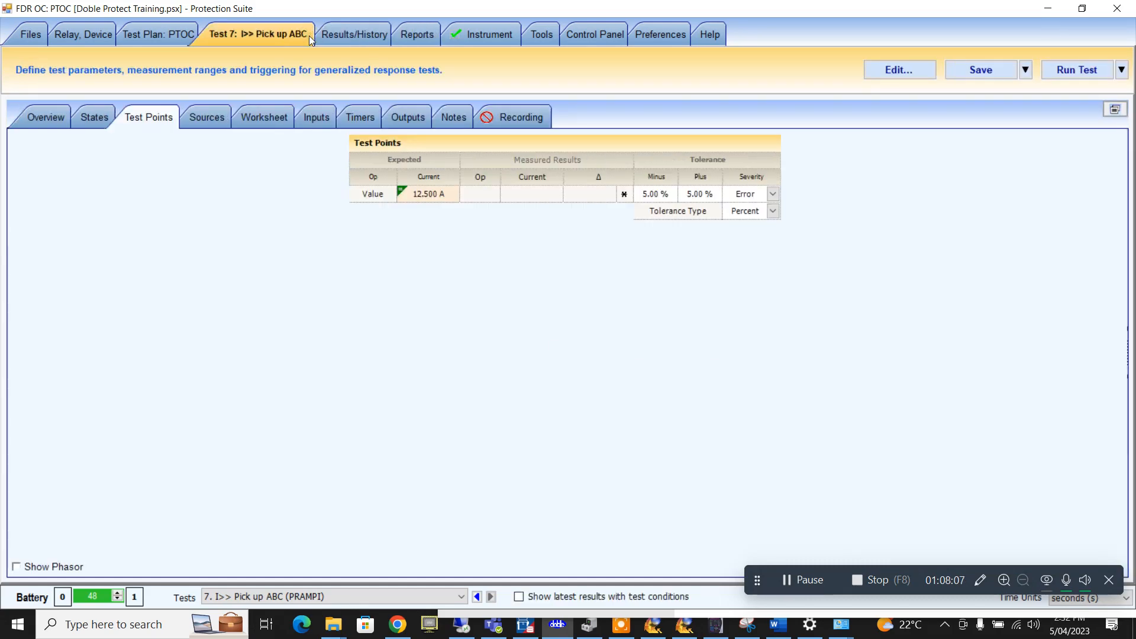
{"action": "left_click", "coordinate": [190, 35]}
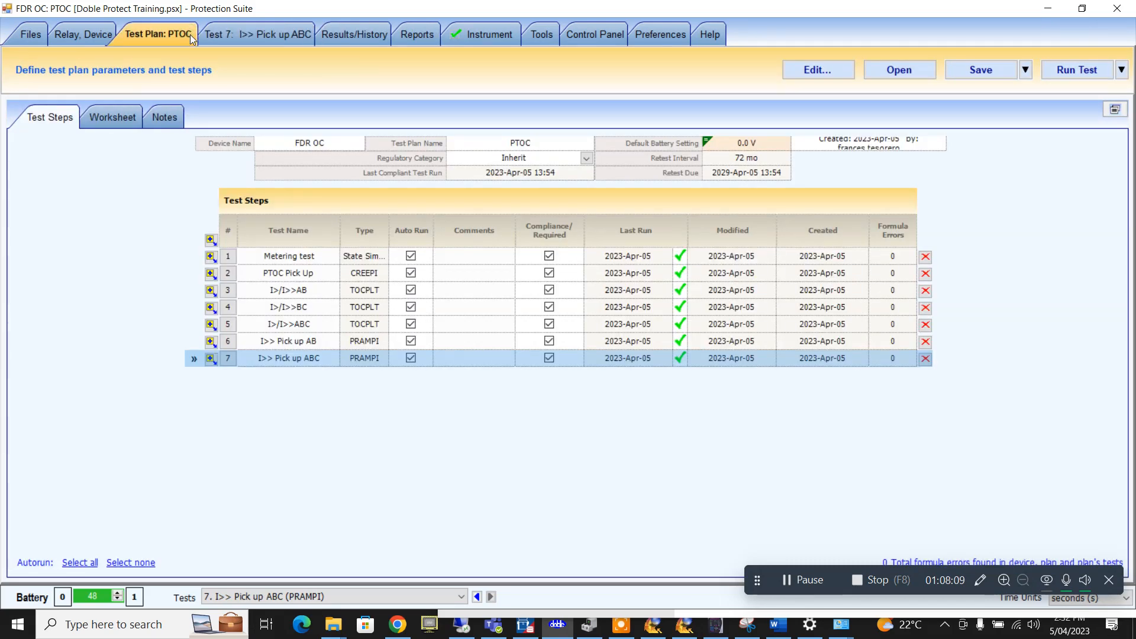
{"action": "left_click", "coordinate": [109, 37]}
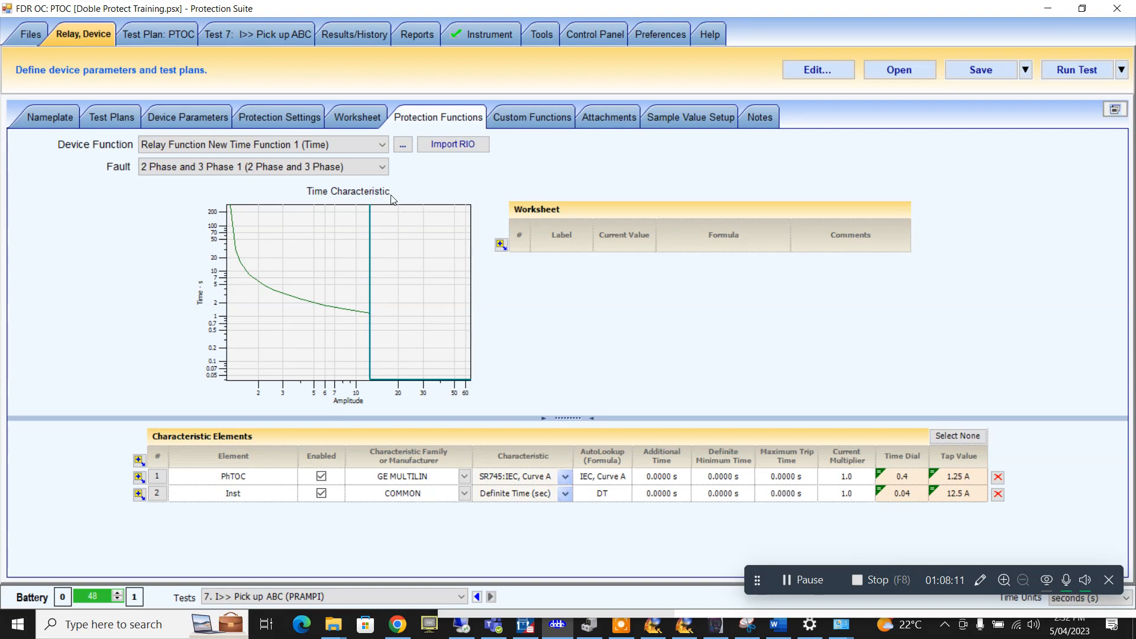
- Add protection settings row 8: Name CTR, value 500/5, comment CTR
{"action": "left_click", "coordinate": [319, 117]}
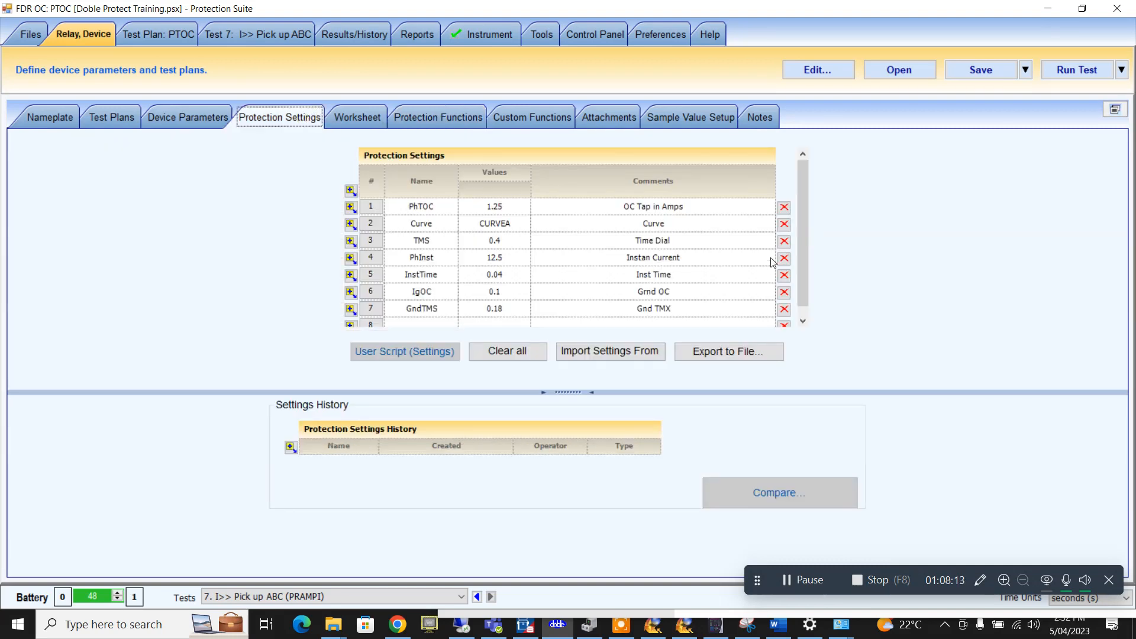
{"action": "scroll", "coordinate": [807, 214], "scroll_direction": "down", "scroll_amount": 1}
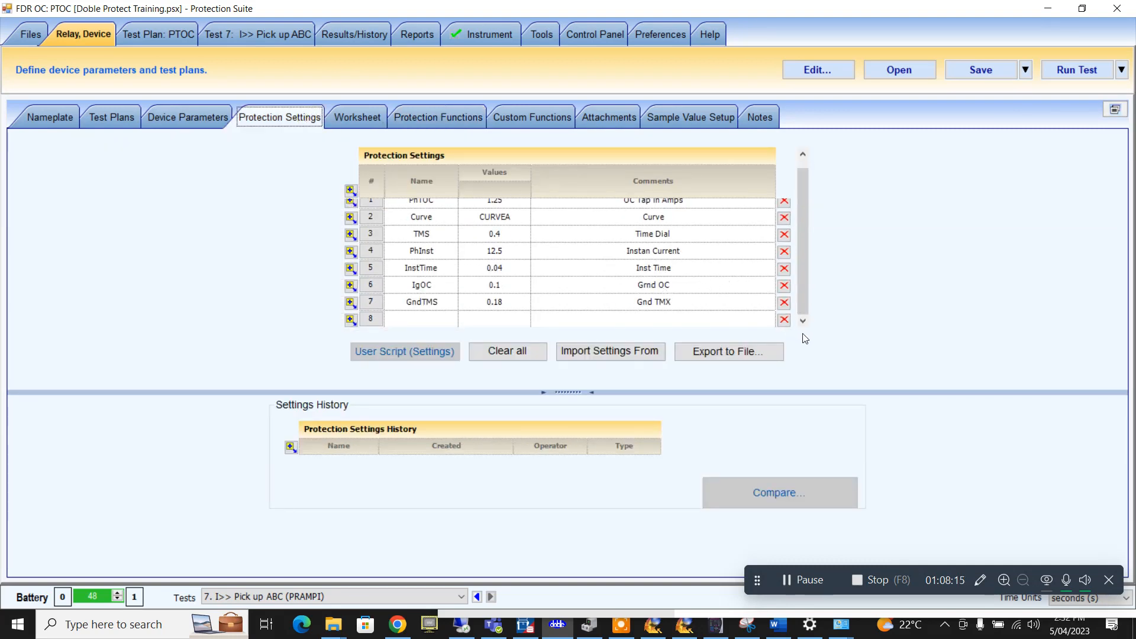
{"action": "left_click", "coordinate": [351, 320]}
{"action": "left_click", "coordinate": [351, 321]}
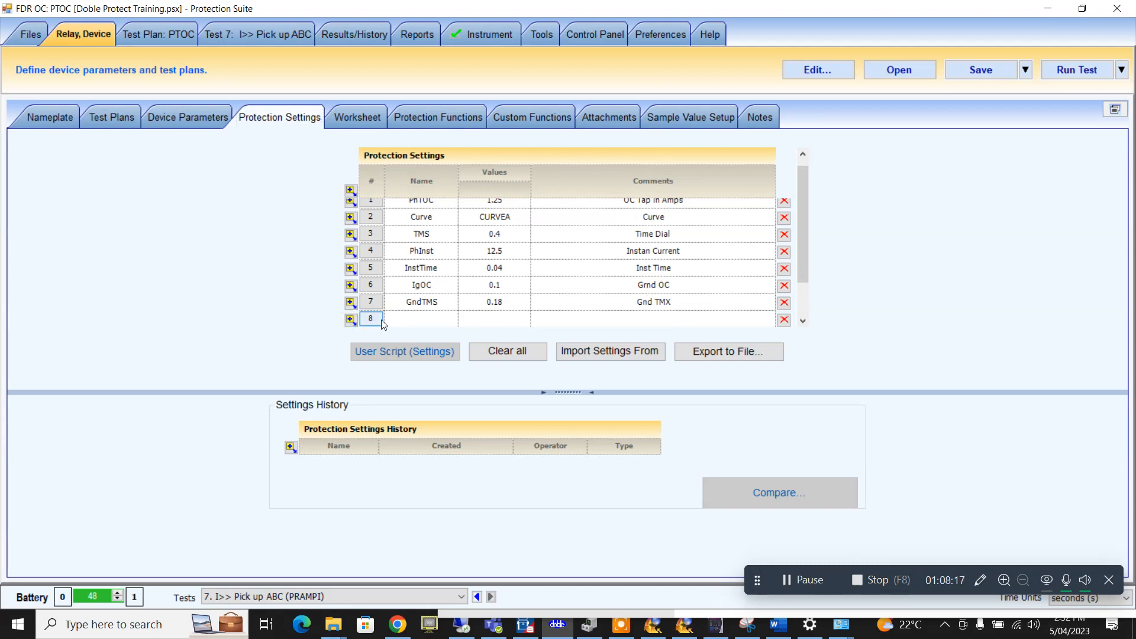
{"action": "left_click", "coordinate": [397, 321]}
{"action": "type", "text": "C"}
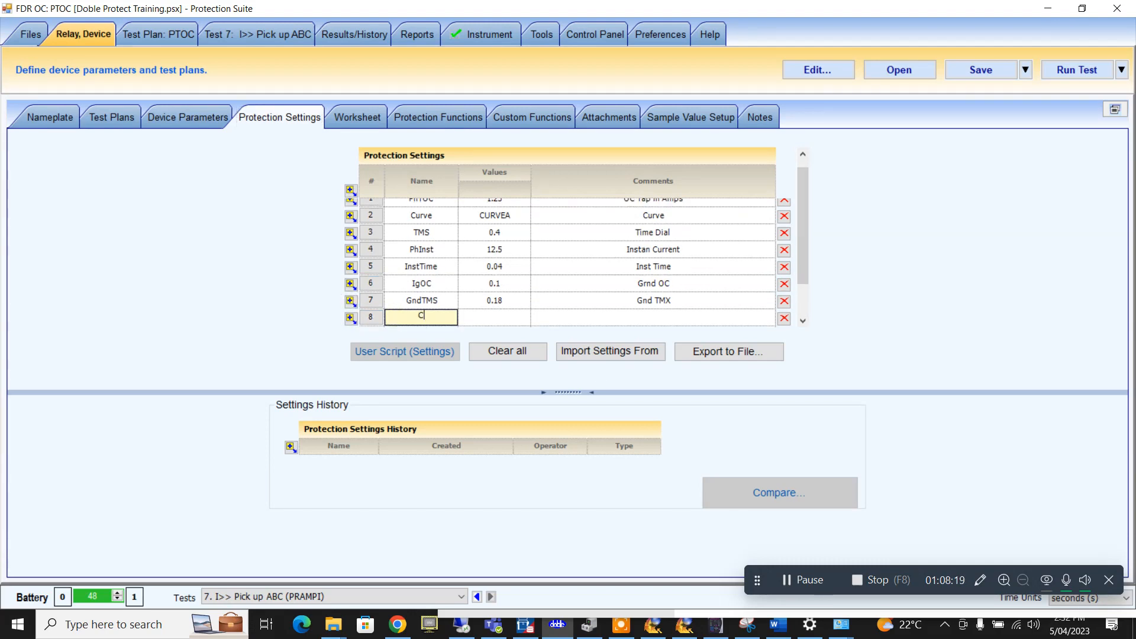
{"action": "type", "text": "TR"}
{"action": "left_click", "coordinate": [506, 318]}
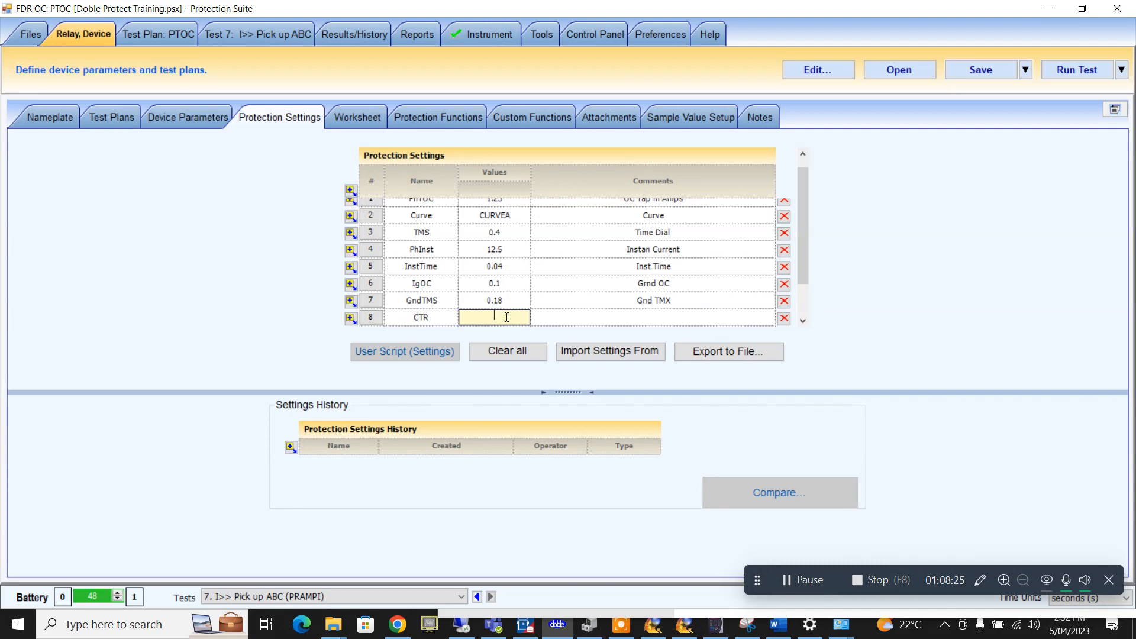
{"action": "type", "text": "500/5"}
{"action": "left_click", "coordinate": [539, 288]}
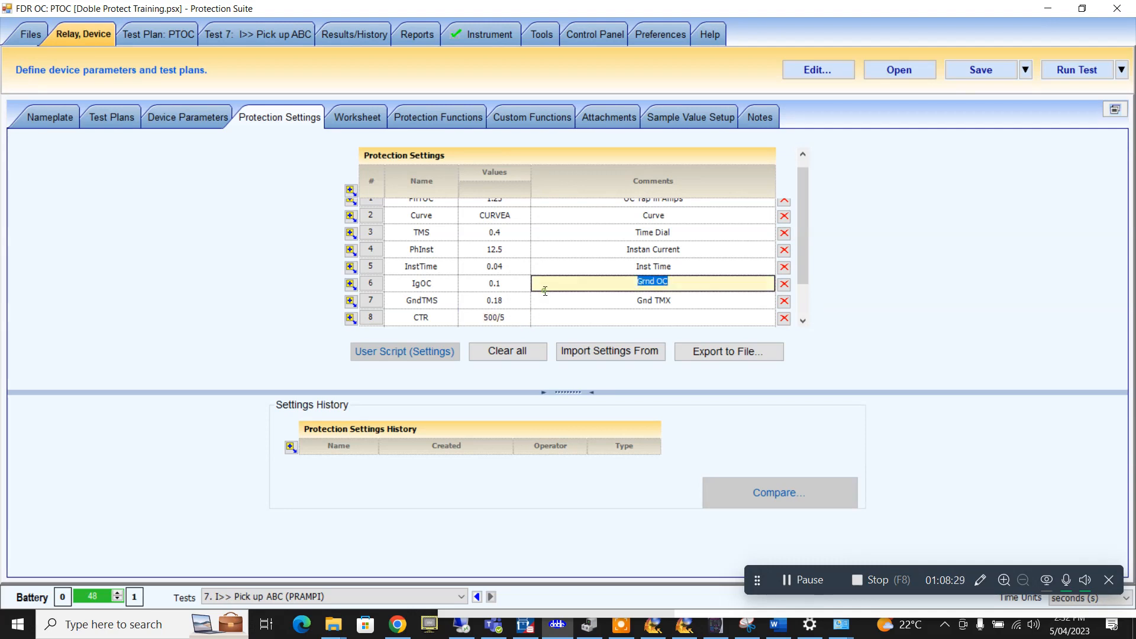
{"action": "left_click", "coordinate": [566, 314]}
{"action": "type", "text": "CTR"}
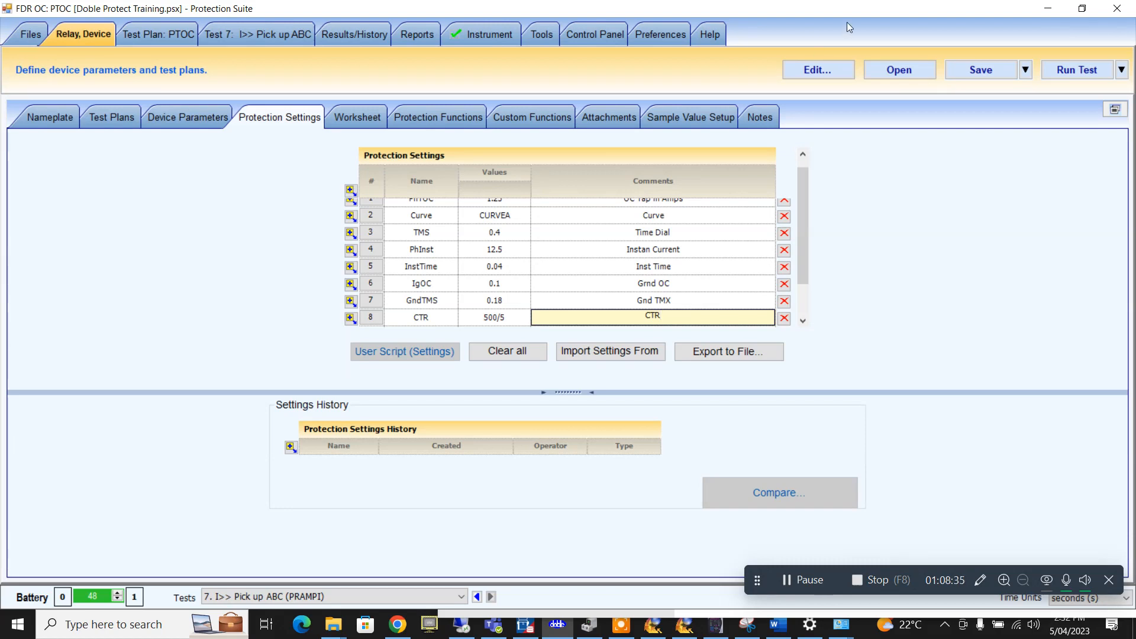
- Commit and save the protection settings, then bring EnerVista 750/760 Setup to the front
{"action": "left_click", "coordinate": [974, 72]}
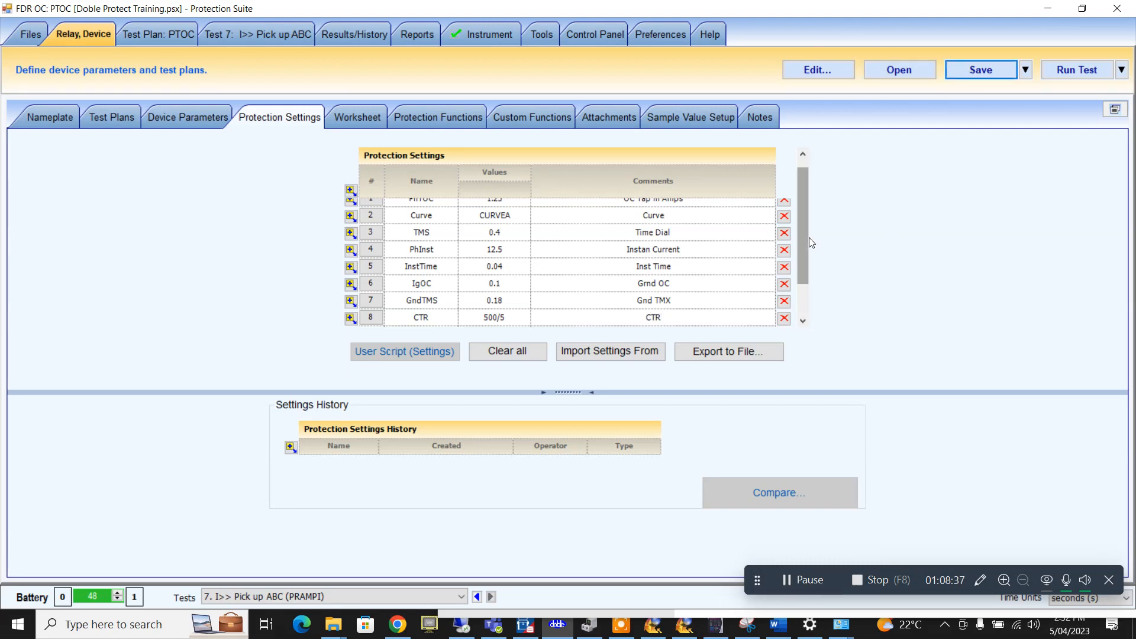
{"action": "scroll", "coordinate": [808, 237], "scroll_direction": "up", "scroll_amount": 2}
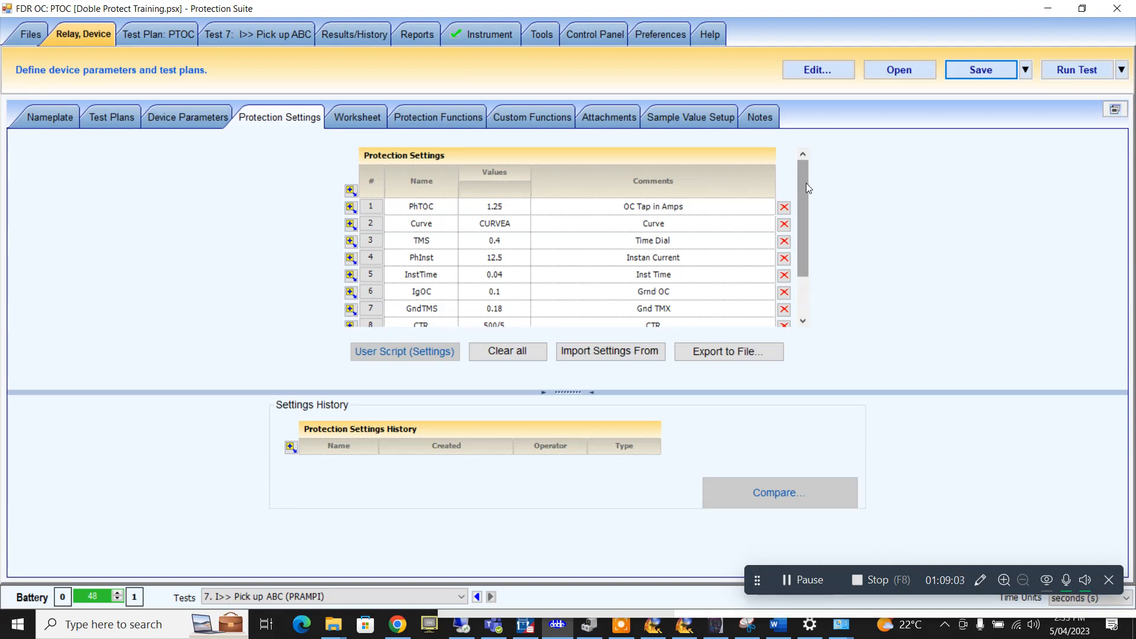
{"action": "left_click", "coordinate": [979, 78]}
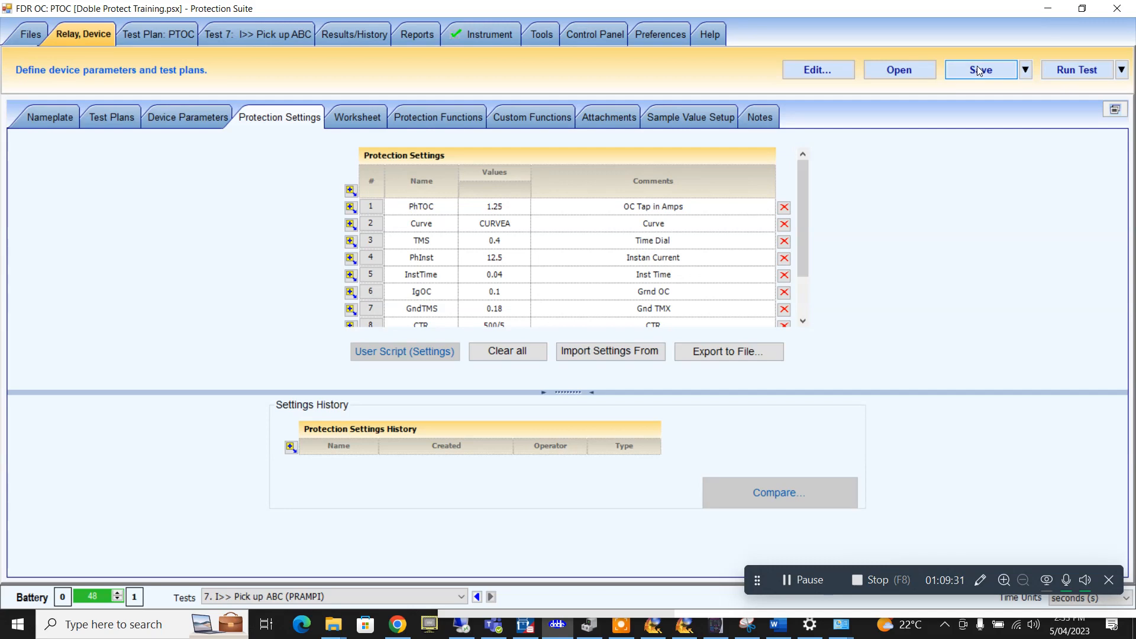
{"action": "left_click", "coordinate": [977, 71]}
{"action": "left_click", "coordinate": [715, 624]}
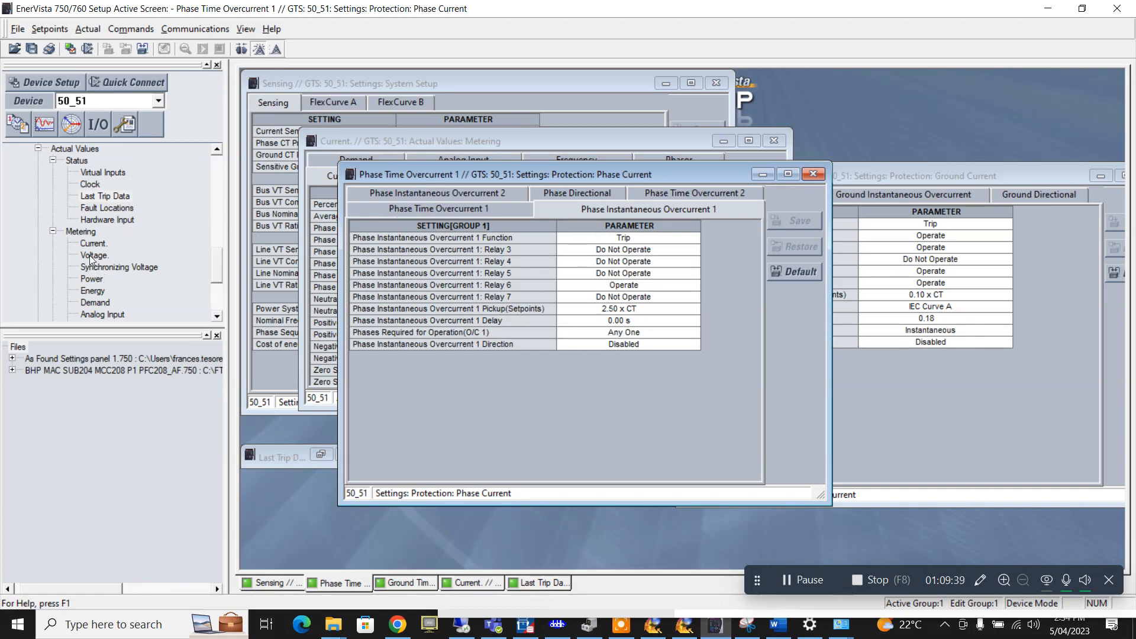
- Open Setpoints > S5 Protection > Voltage to list Bus Undervoltage 1 and 2
{"action": "left_click_drag", "start_coordinate": [217, 265], "coordinate": [216, 232]}
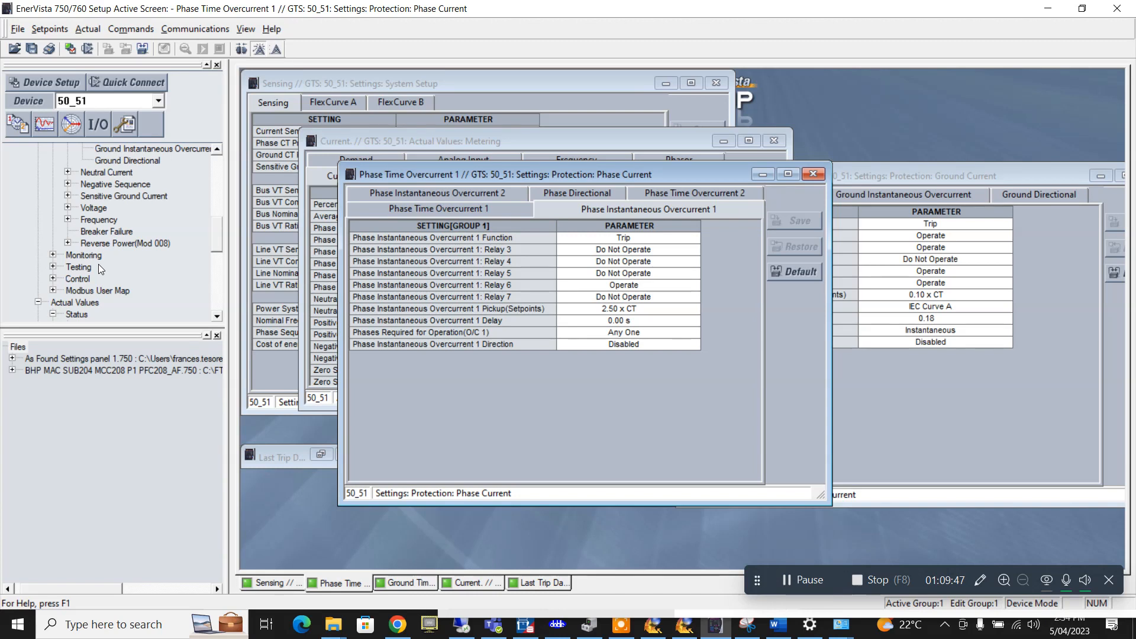
{"action": "scroll", "coordinate": [99, 264], "scroll_direction": "up", "scroll_amount": 1}
{"action": "scroll", "coordinate": [100, 268], "scroll_direction": "up", "scroll_amount": 2}
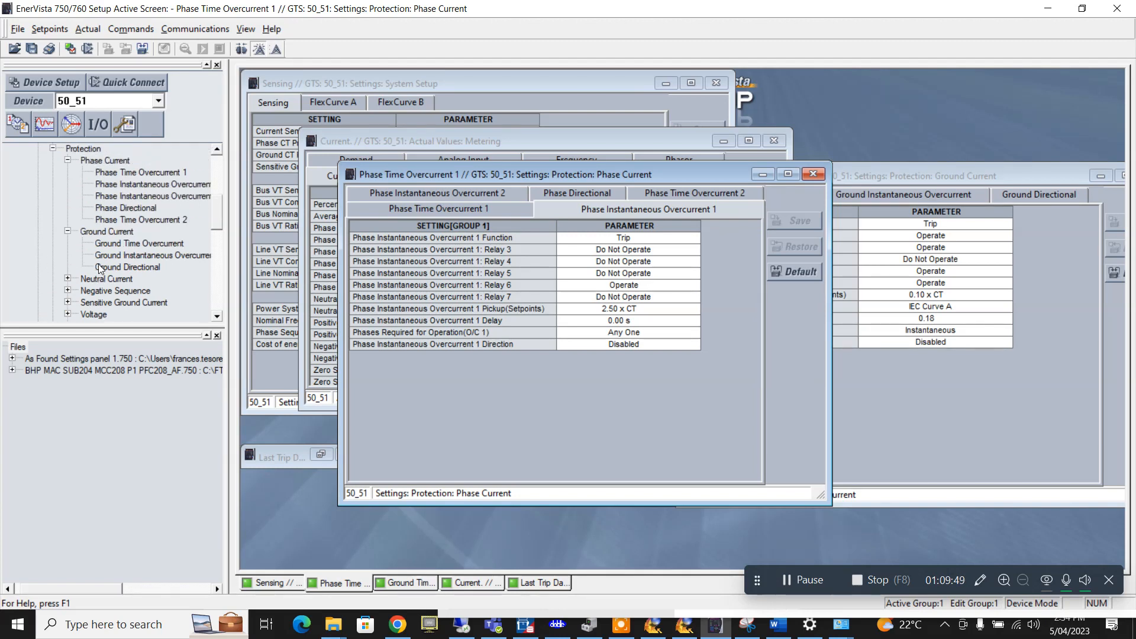
{"action": "left_click", "coordinate": [55, 34]}
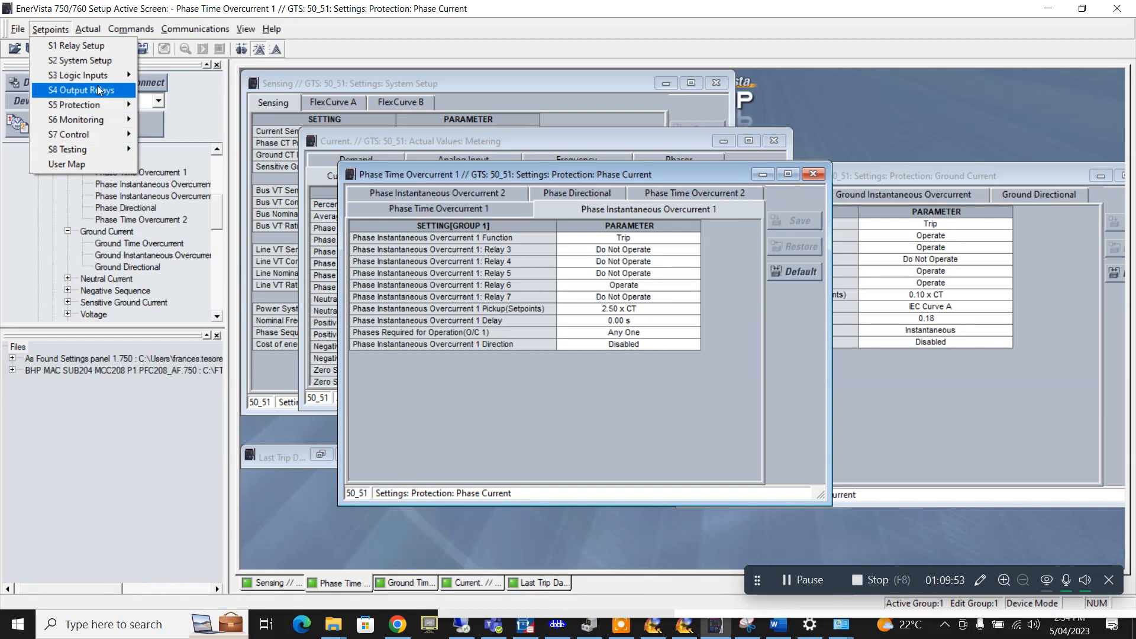
{"action": "mouse_move", "coordinate": [108, 112]}
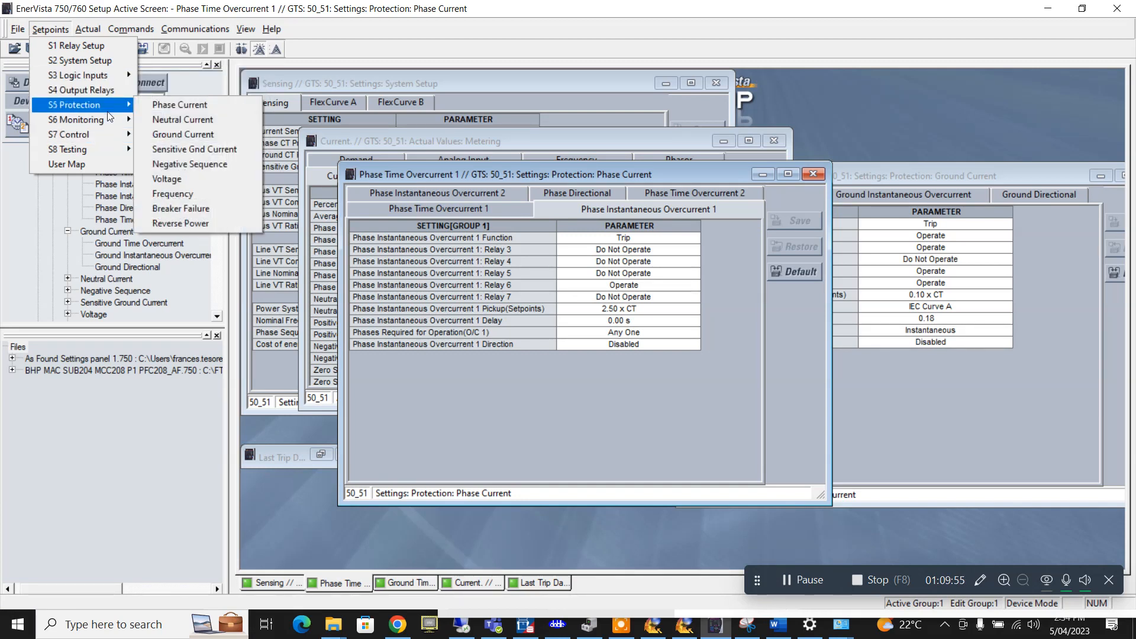
{"action": "left_click", "coordinate": [234, 179]}
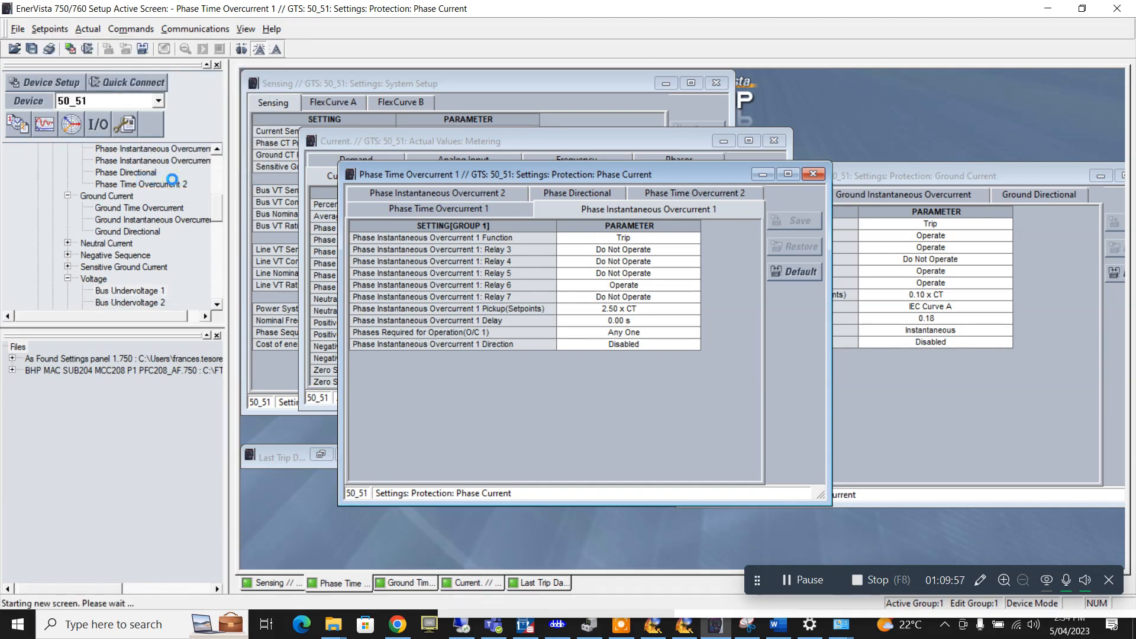
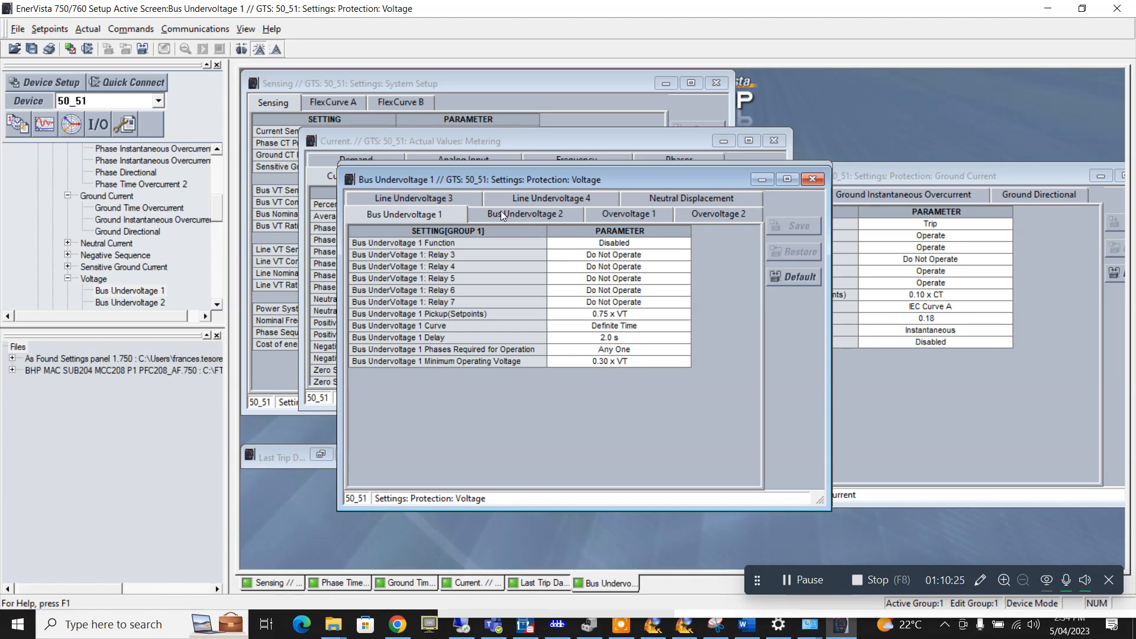
- Review the Overvoltage 1, Overvoltage 2 and Line Undervoltage 3 settings in EnerVista
{"action": "left_click", "coordinate": [616, 215]}
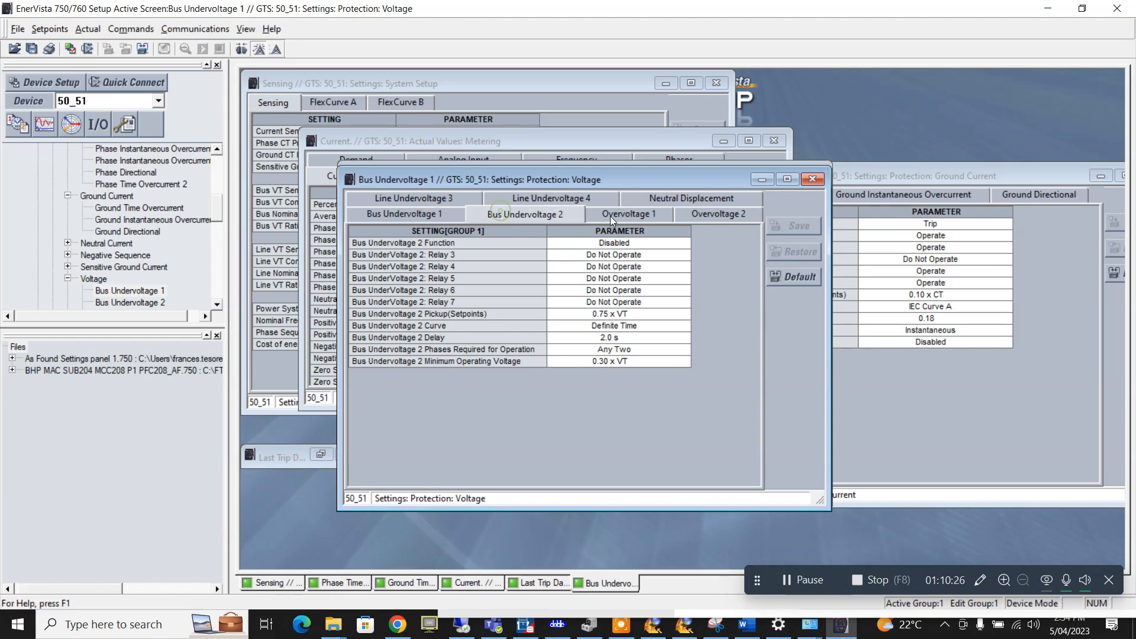
{"action": "left_click", "coordinate": [703, 215]}
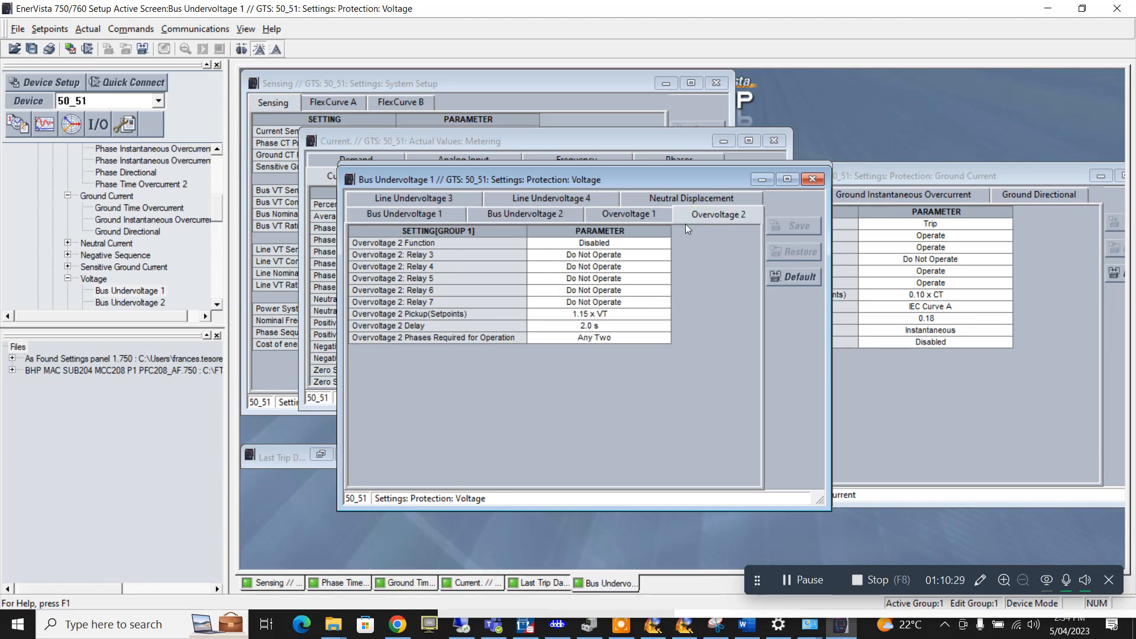
{"action": "left_click", "coordinate": [388, 197]}
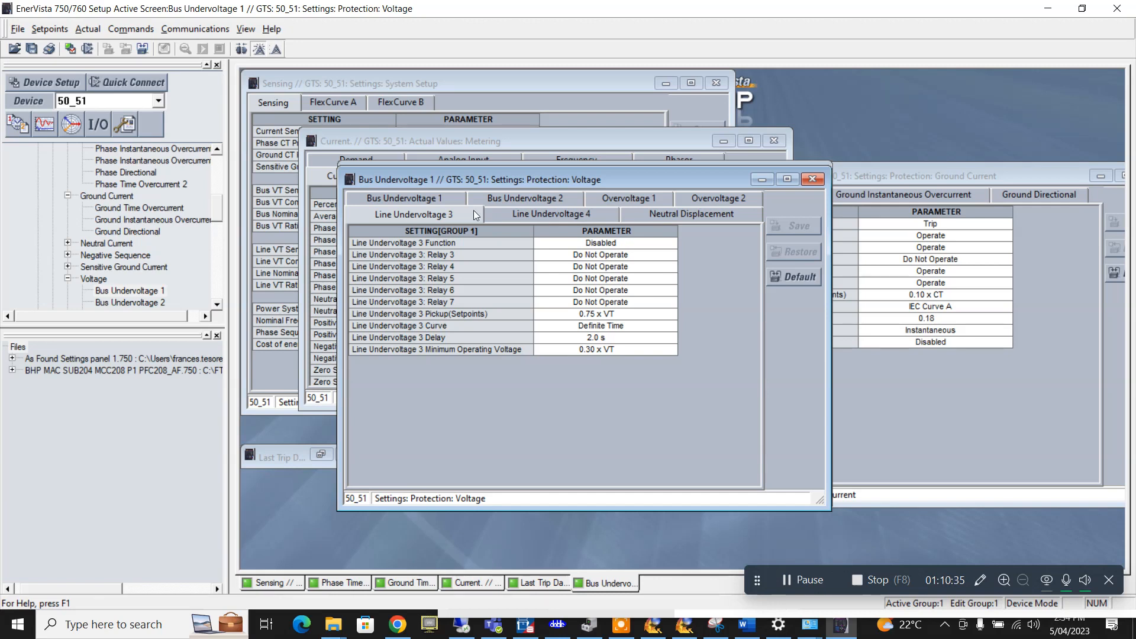
- Set the Overvoltage 1 function to Trip, then switch back to Protection Suite
{"action": "left_click", "coordinate": [626, 199]}
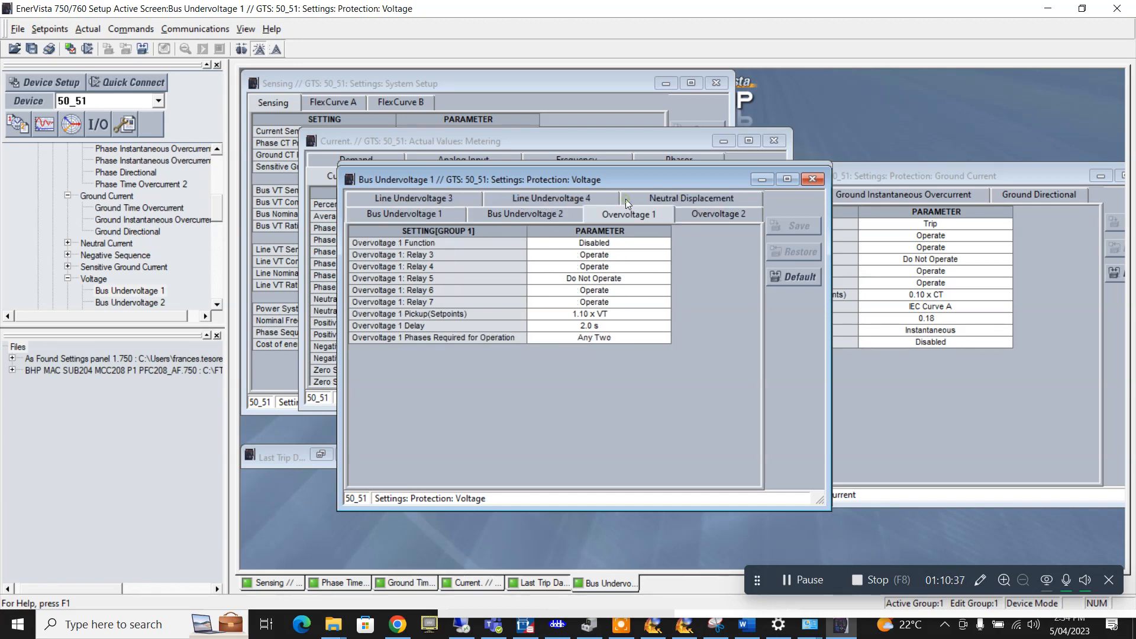
{"action": "left_click", "coordinate": [630, 242]}
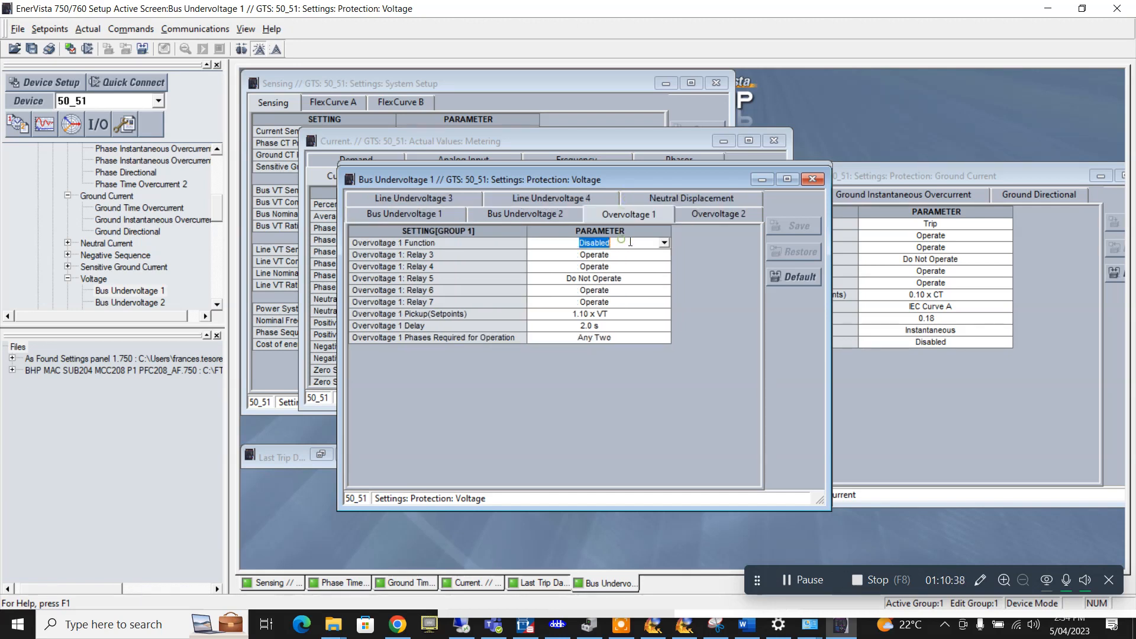
{"action": "left_click", "coordinate": [664, 243]}
{"action": "left_click", "coordinate": [559, 267]}
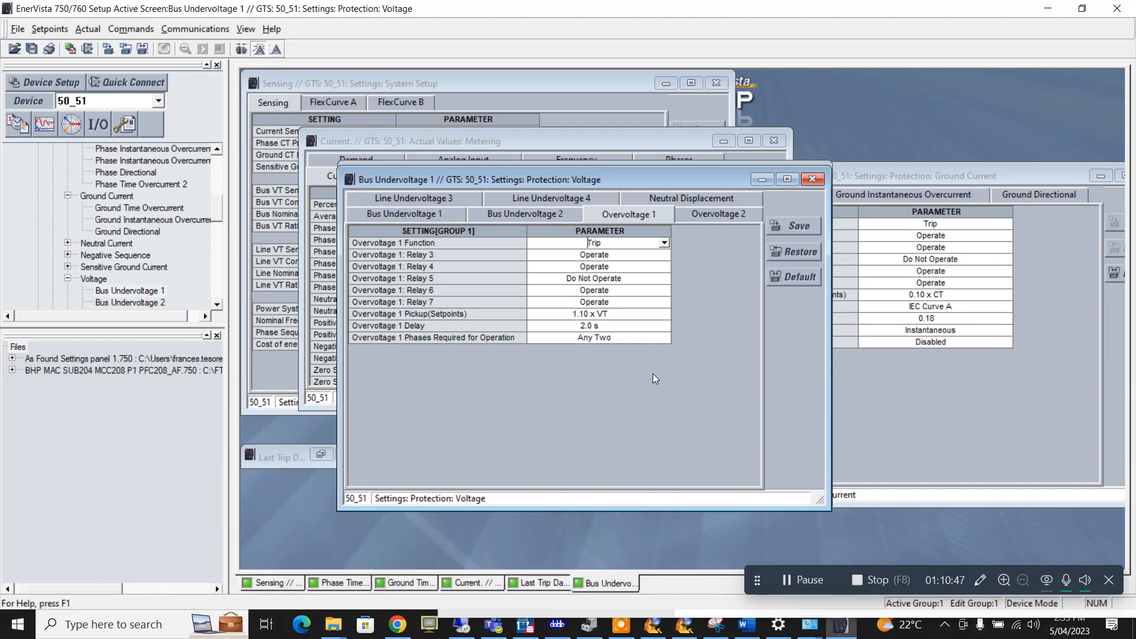
{"action": "left_click", "coordinate": [557, 624]}
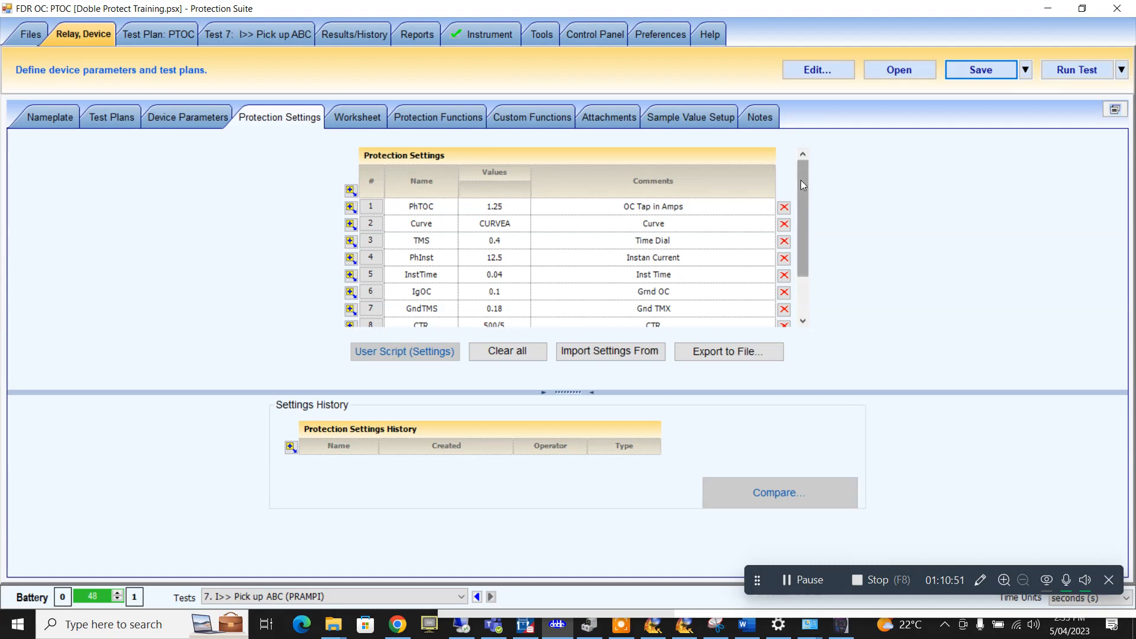
- Name the new row 9 protection setting OV and open the Start menu to find Calculator
{"action": "scroll", "coordinate": [801, 180], "scroll_direction": "down", "scroll_amount": 1}
{"action": "left_click", "coordinate": [438, 303]}
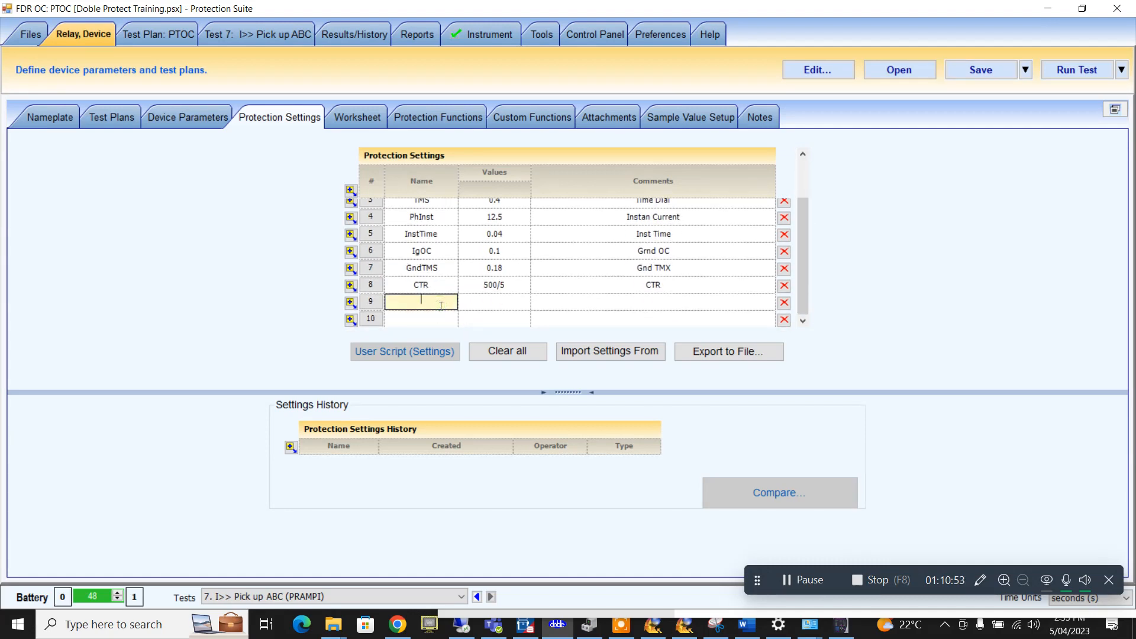
{"action": "type", "text": "OV"}
{"action": "left_click", "coordinate": [467, 310]}
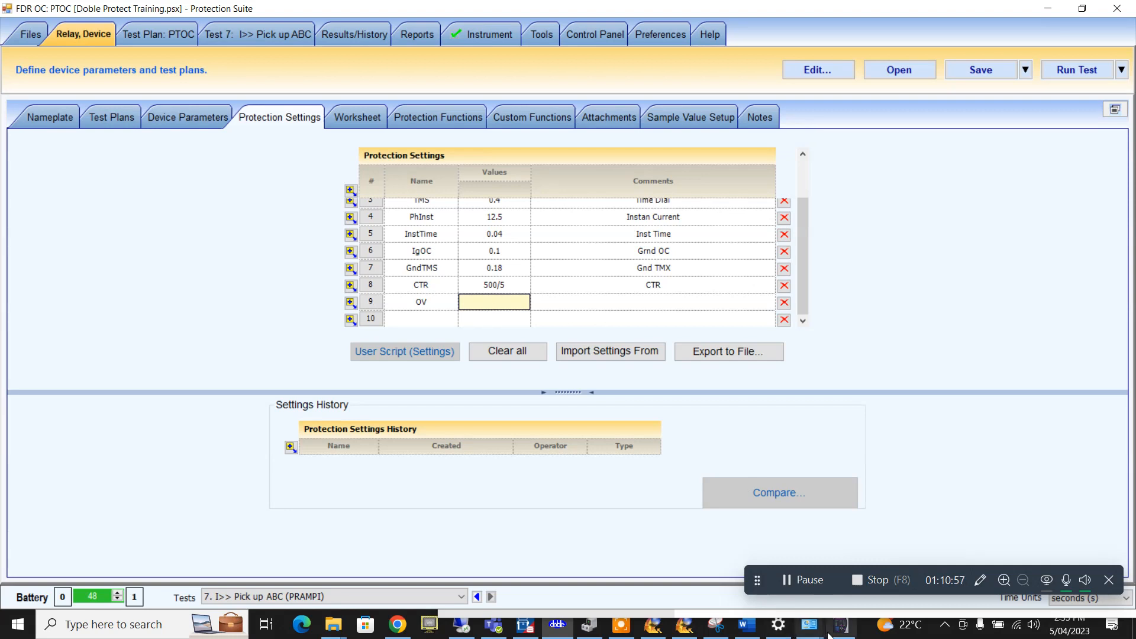
{"action": "mouse_move", "coordinate": [840, 628]}
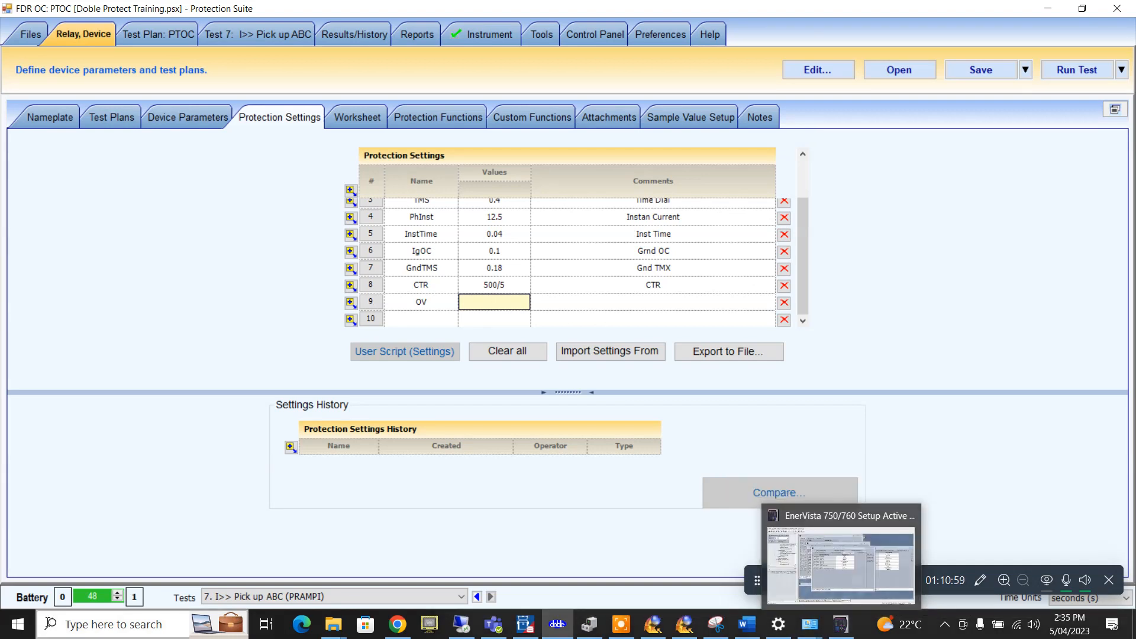
{"action": "left_click", "coordinate": [21, 632]}
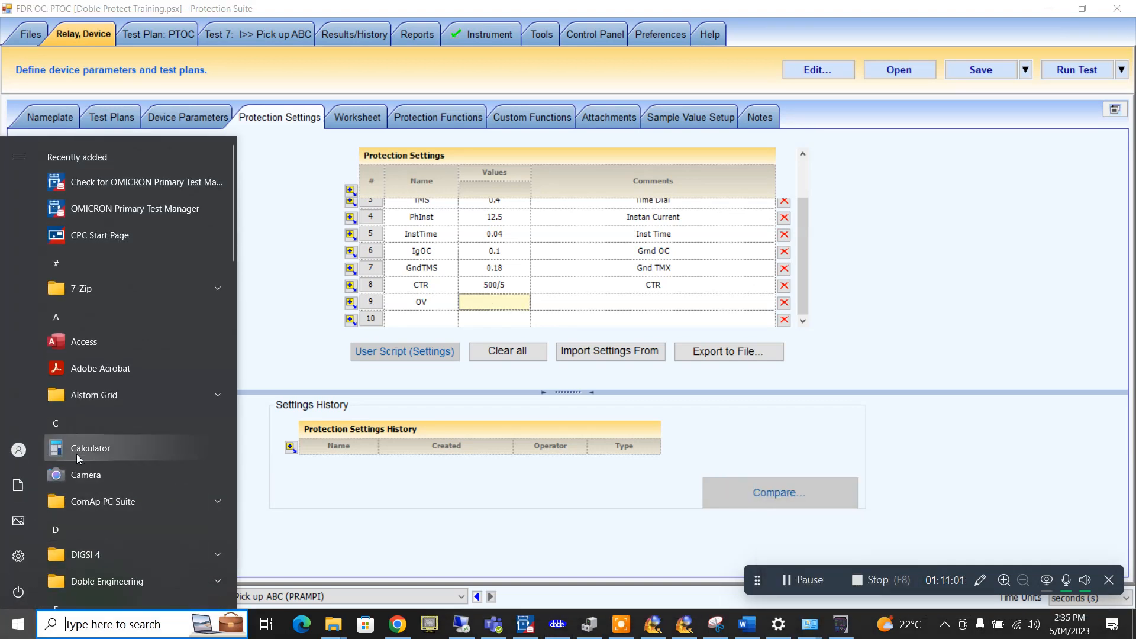
- Launch Calculator beside the settings table and compute 1.1 × 63.5 = 69.85
{"action": "left_click", "coordinate": [76, 451]}
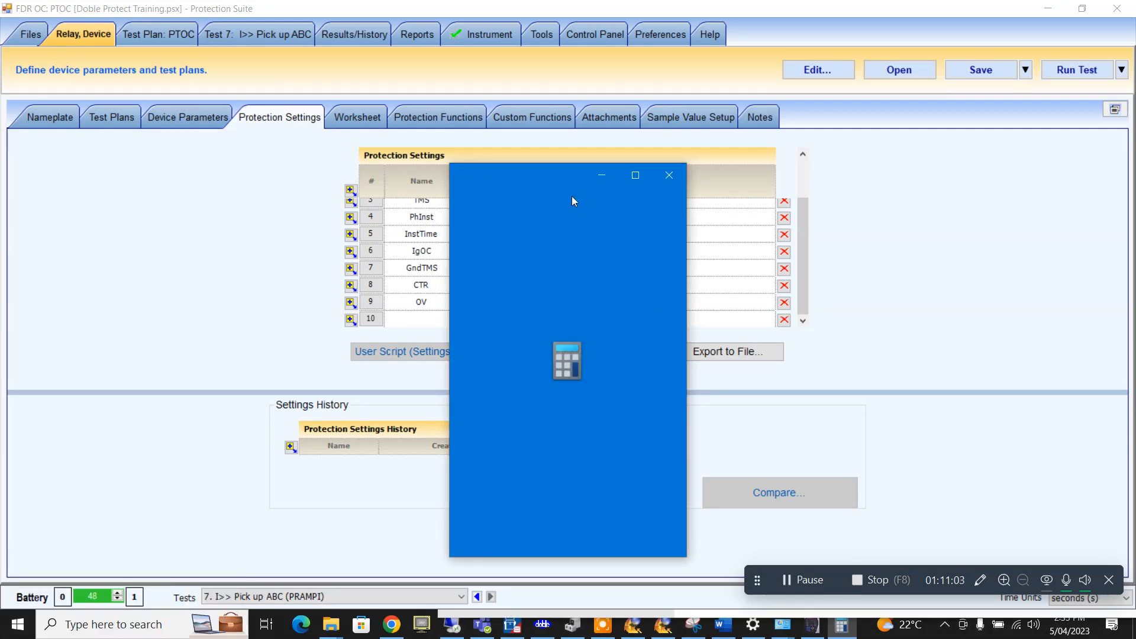
{"action": "left_click_drag", "start_coordinate": [555, 179], "coordinate": [891, 182]}
{"action": "left_click", "coordinate": [816, 500]}
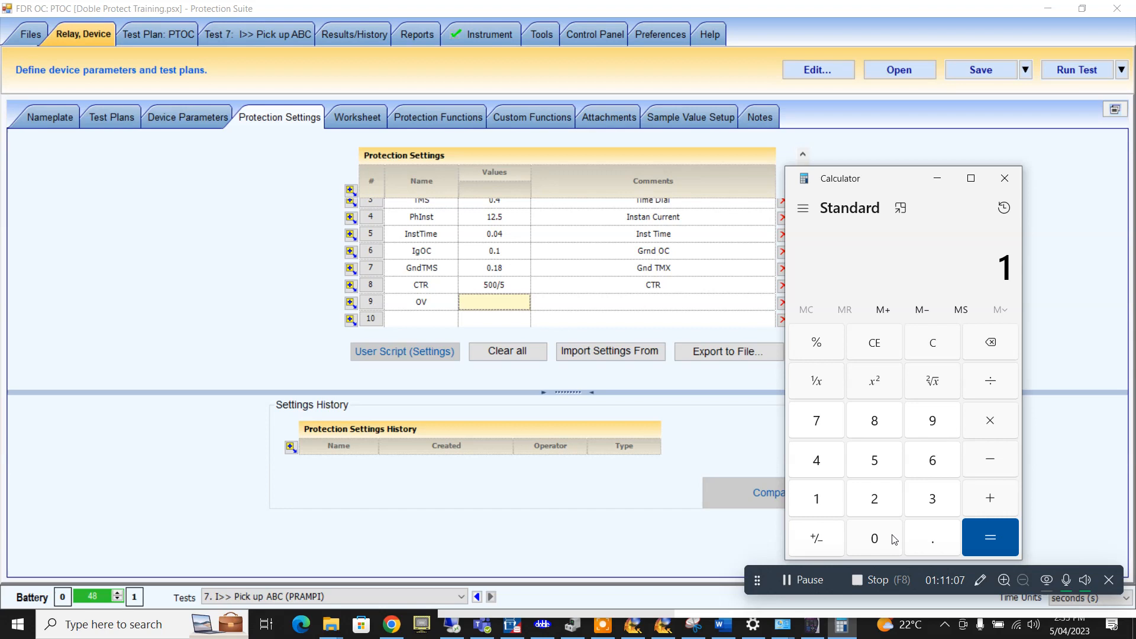
{"action": "left_click", "coordinate": [925, 538]}
{"action": "left_click", "coordinate": [824, 498]}
{"action": "left_click", "coordinate": [931, 460]}
{"action": "left_click", "coordinate": [932, 499]}
{"action": "left_click", "coordinate": [936, 534]}
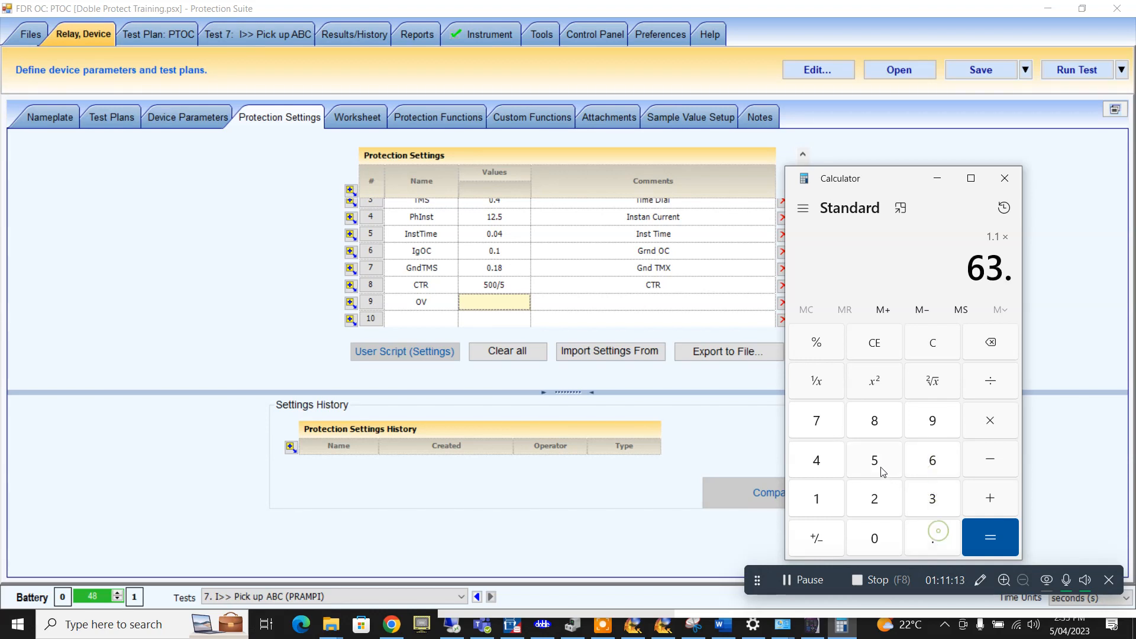
{"action": "left_click", "coordinate": [881, 470]}
{"action": "left_click", "coordinate": [999, 547]}
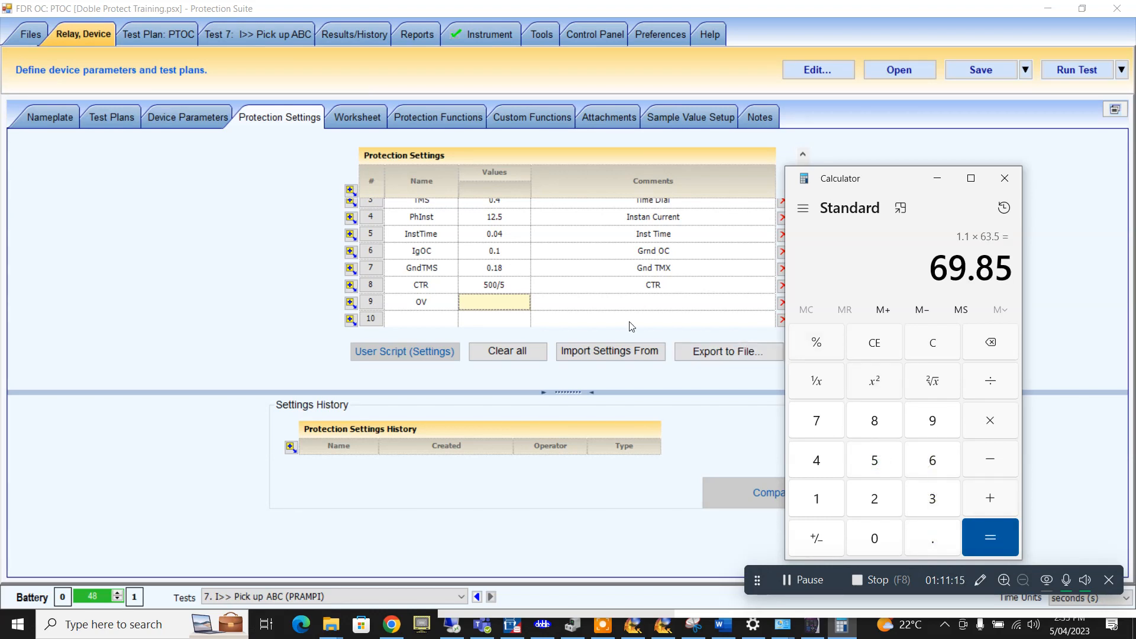
{"action": "left_click", "coordinate": [513, 302]}
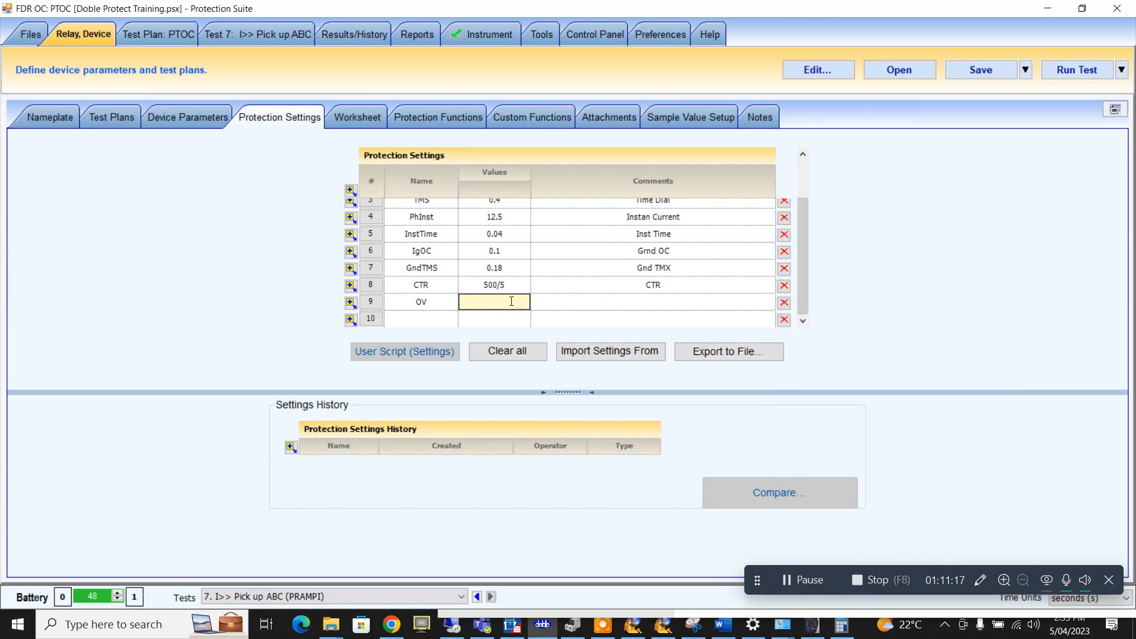
- Give the OV setting the value 69.85 and the comment 'Over Voltage'
{"action": "type", "text": "69.85"}
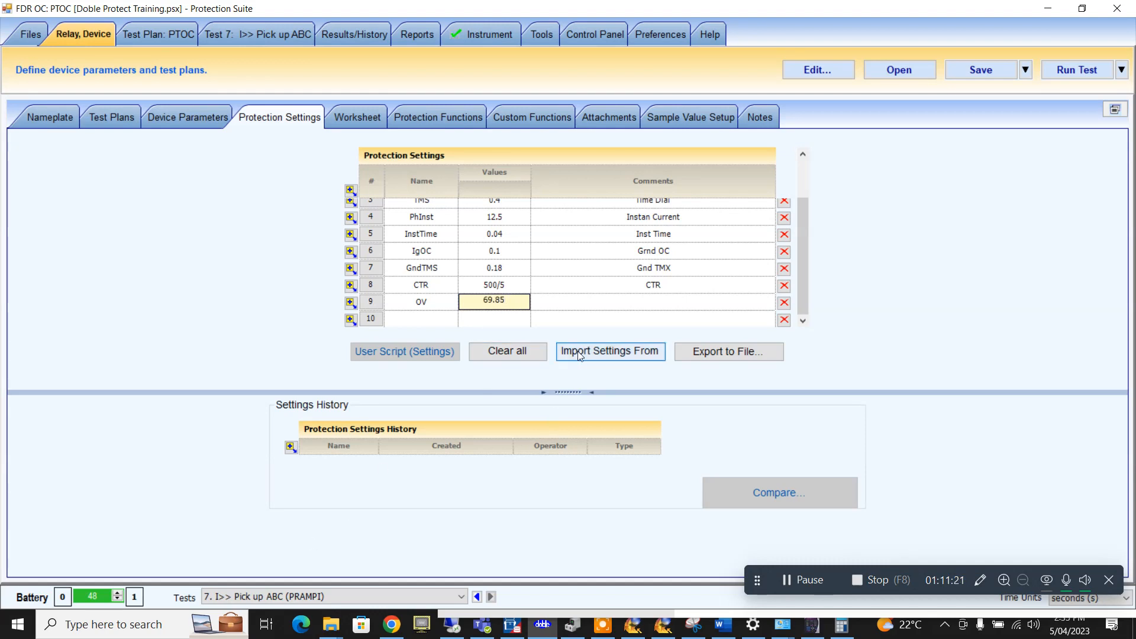
{"action": "left_click", "coordinate": [603, 308]}
{"action": "type", "text": "Ovr "}
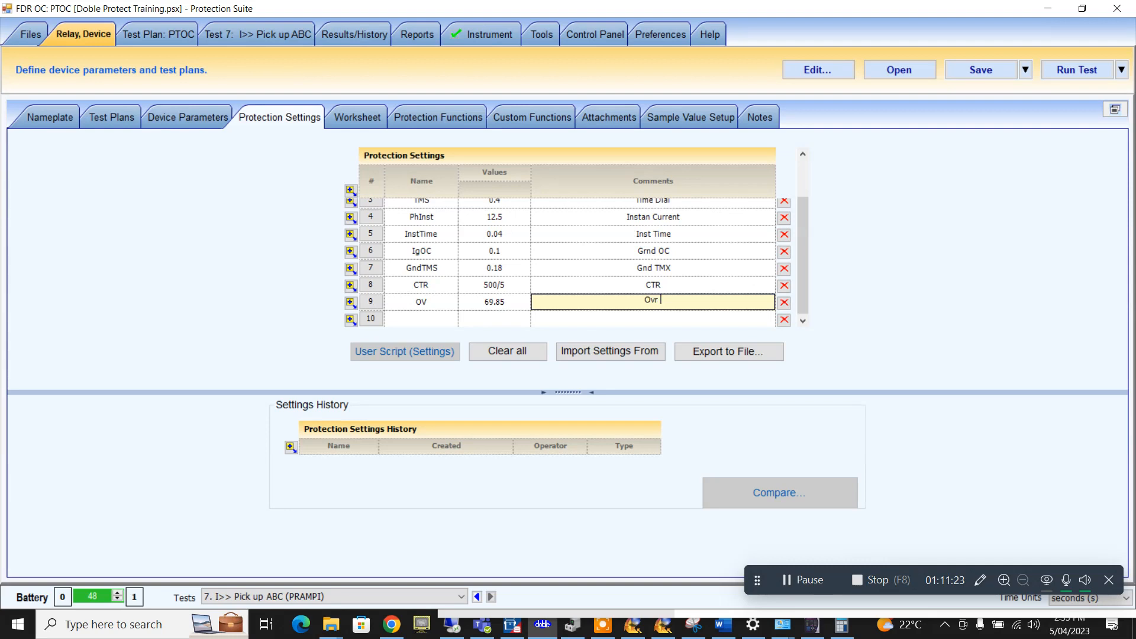
{"action": "type", "text": "Voltage"}
{"action": "left_click", "coordinate": [641, 299]}
{"action": "type", "text": "e"}
{"action": "left_click", "coordinate": [664, 281]}
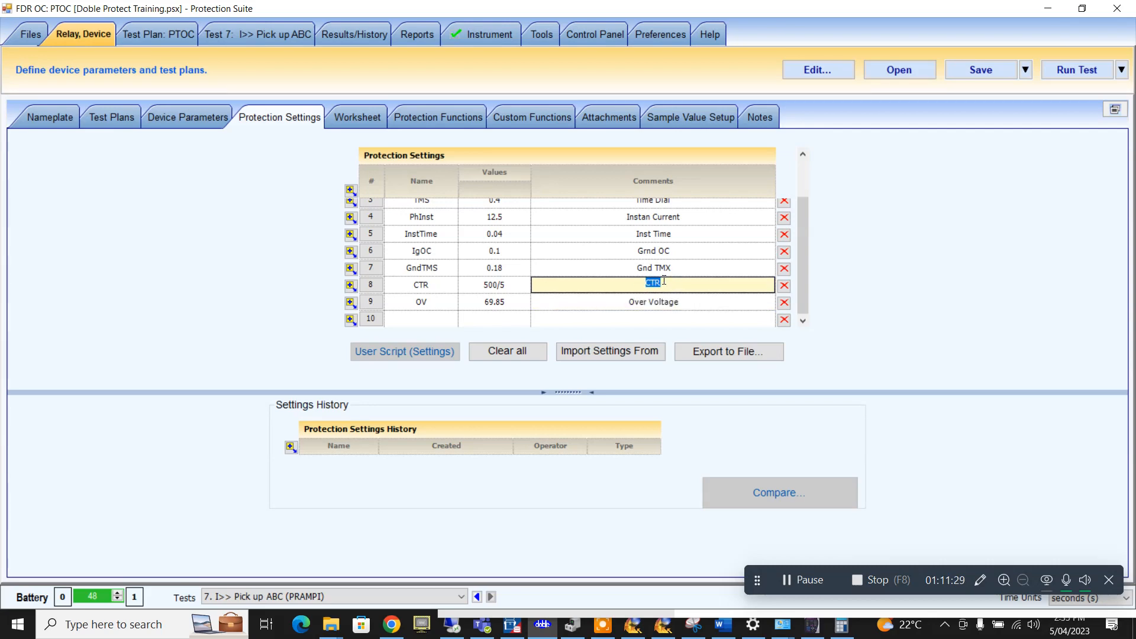
- Save the test file, check the PTOC test plan, and return to Relay, Device
{"action": "left_click", "coordinate": [977, 70]}
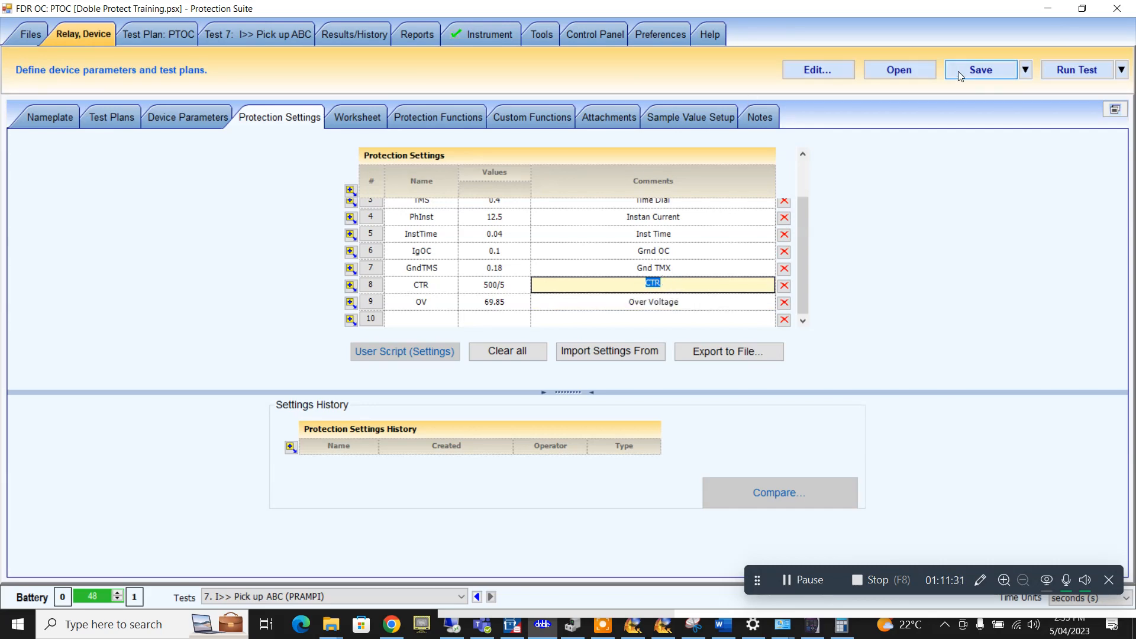
{"action": "left_click", "coordinate": [194, 36]}
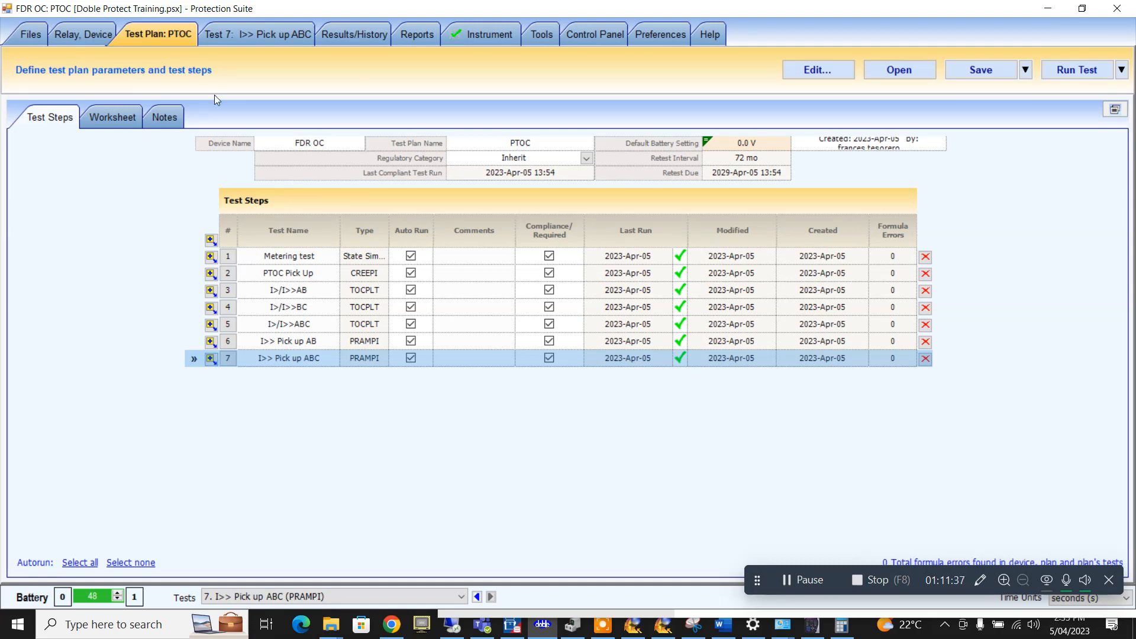
{"action": "left_click", "coordinate": [99, 29]}
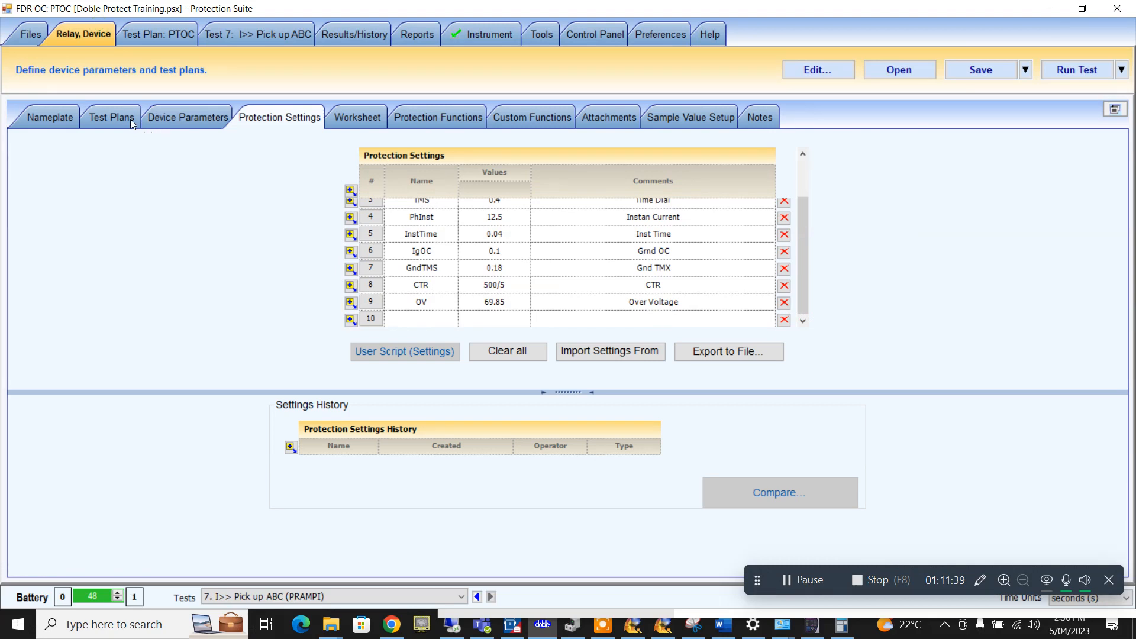
- Insert a new test plan named 'Voltage Protection' and open it
{"action": "left_click", "coordinate": [123, 117]}
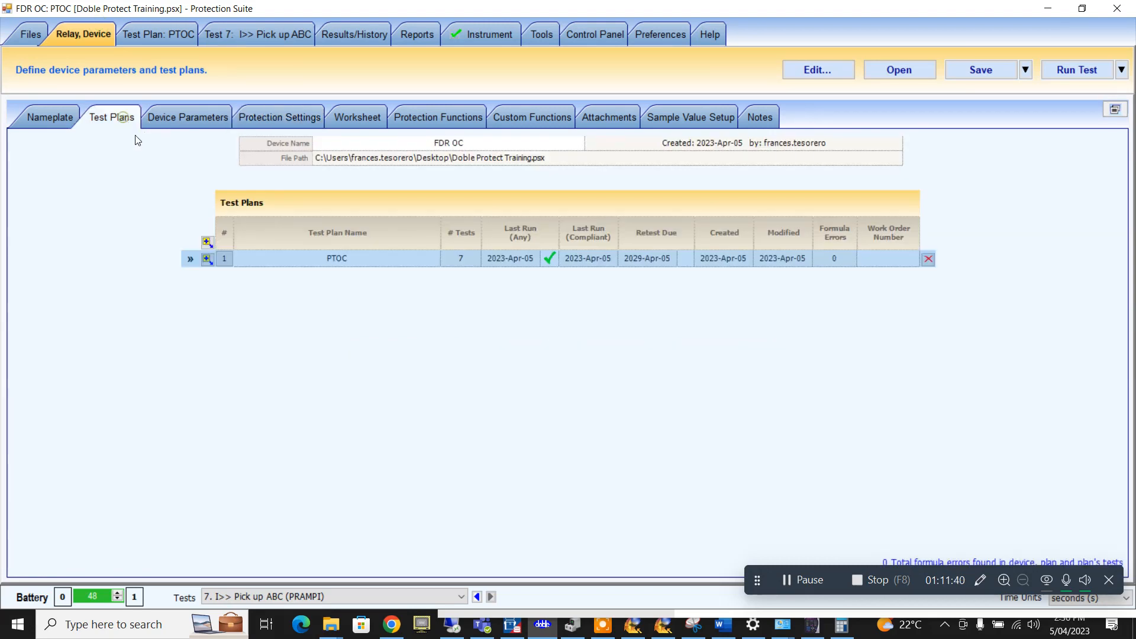
{"action": "left_click", "coordinate": [207, 260]}
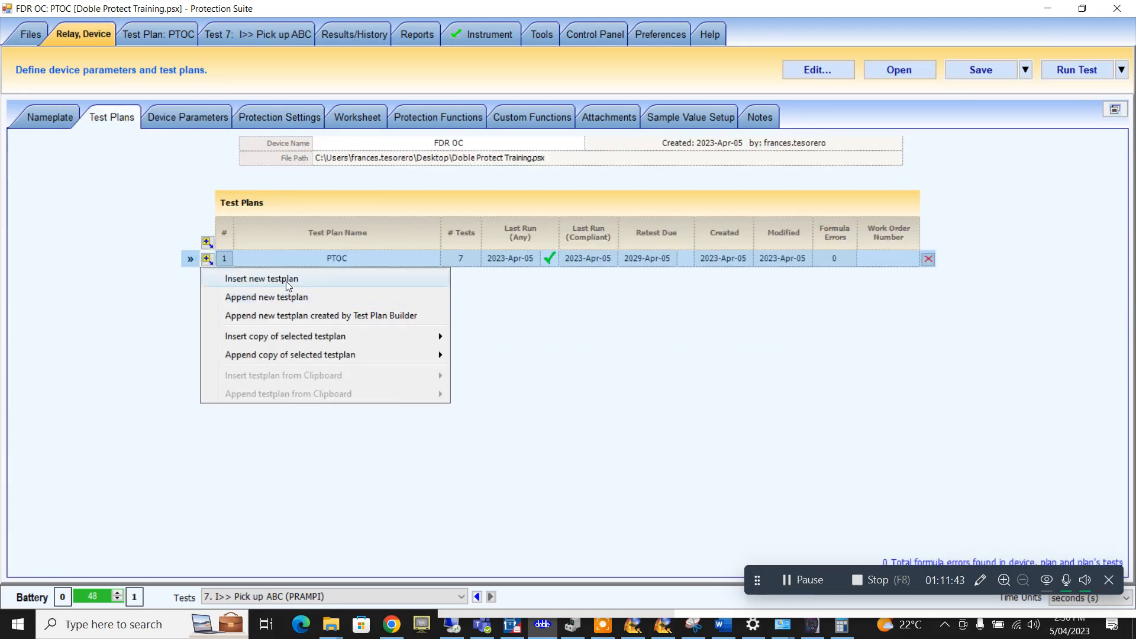
{"action": "left_click", "coordinate": [286, 279]}
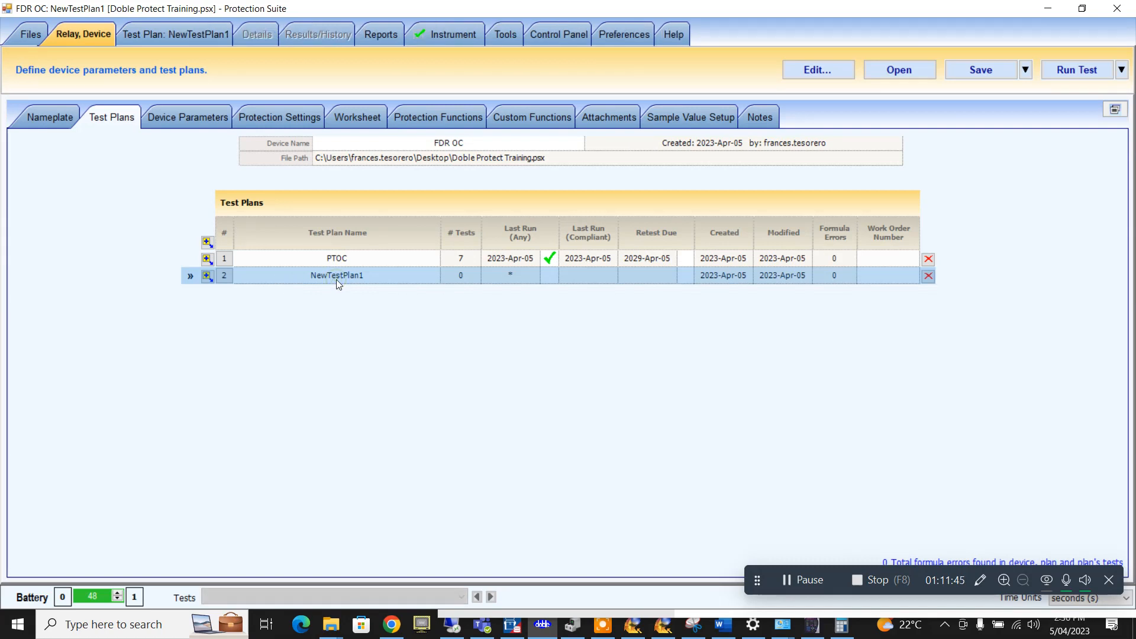
{"action": "left_click", "coordinate": [336, 280]}
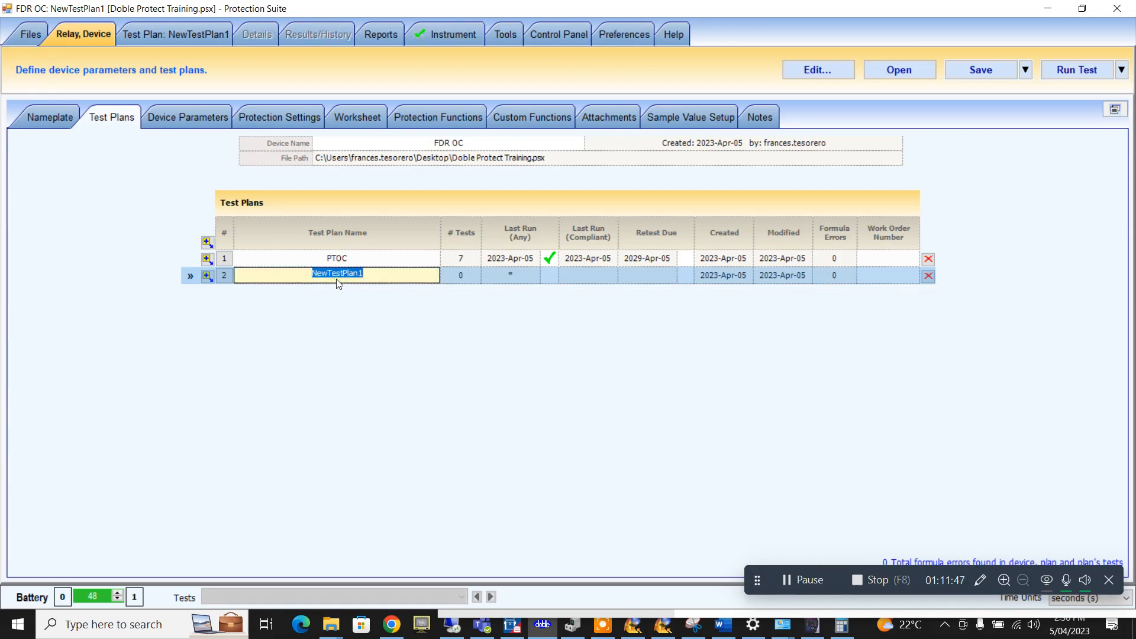
{"action": "type", "text": "Voltage Protection"}
{"action": "left_click", "coordinate": [318, 260]}
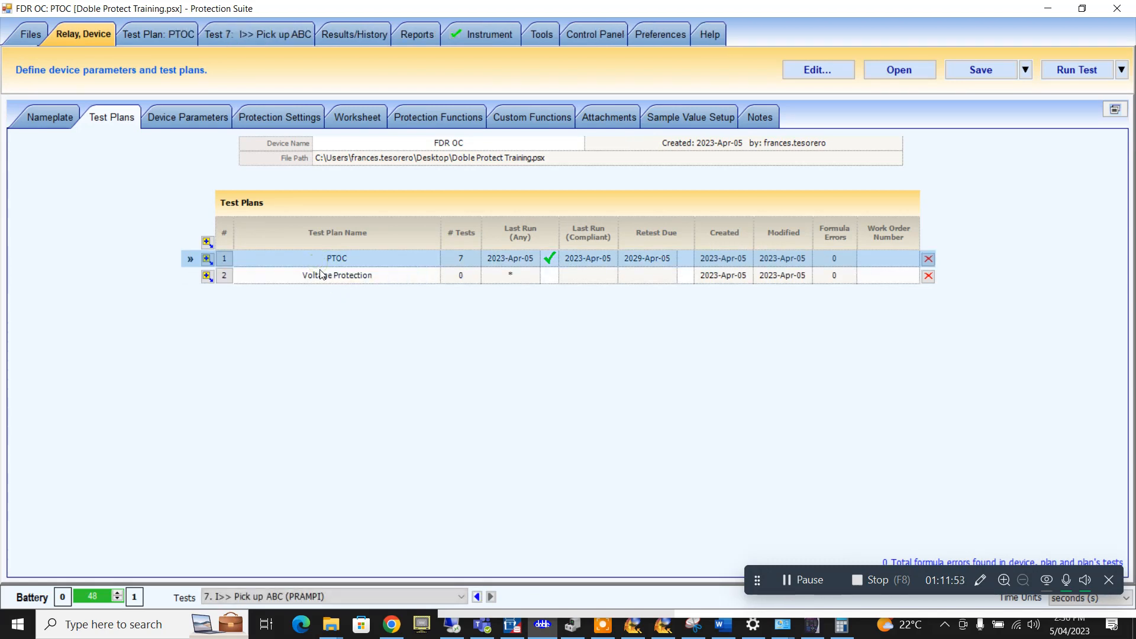
{"action": "left_click", "coordinate": [317, 275]}
{"action": "left_click", "coordinate": [184, 34]}
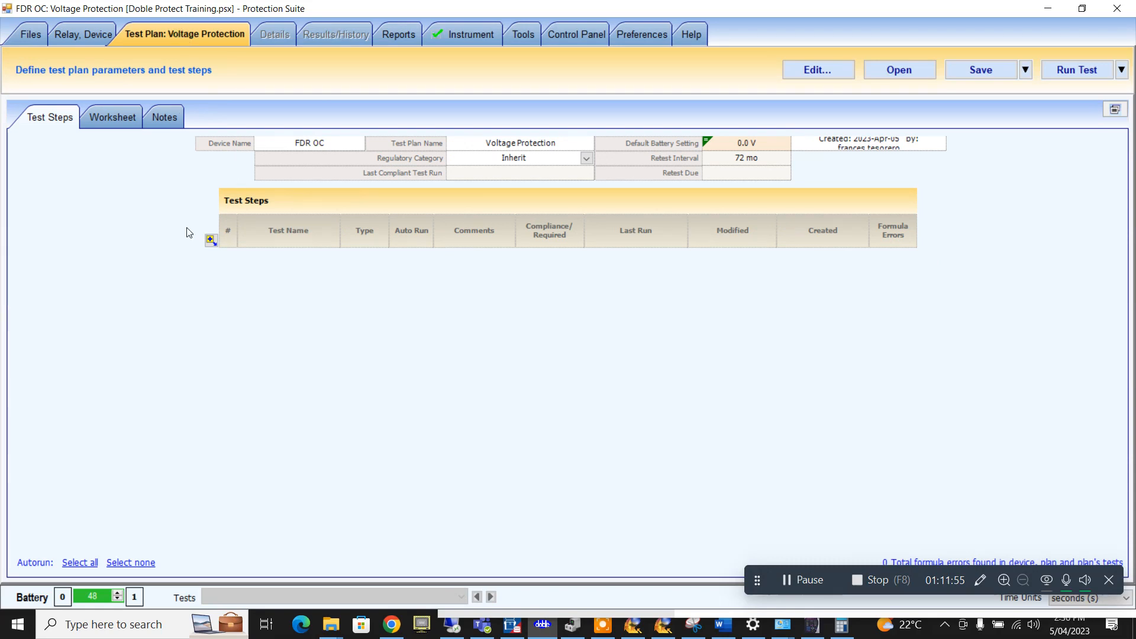
- Add an LRAMPV test step renamed 'PV Pick up' and open its overview
{"action": "left_click", "coordinate": [211, 241]}
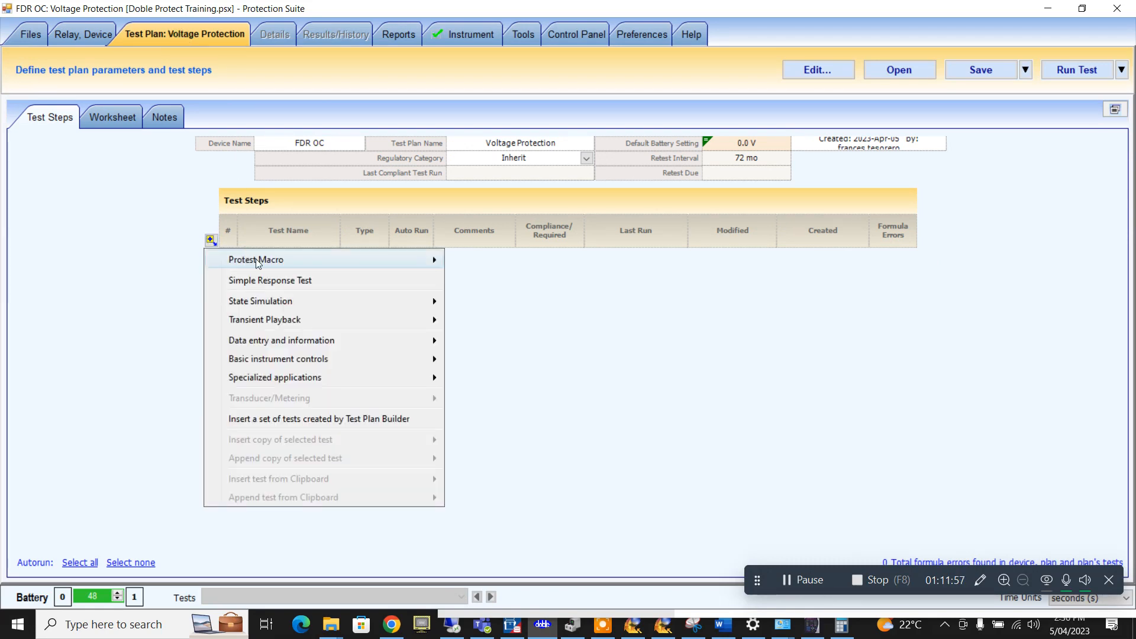
{"action": "mouse_move", "coordinate": [256, 260]}
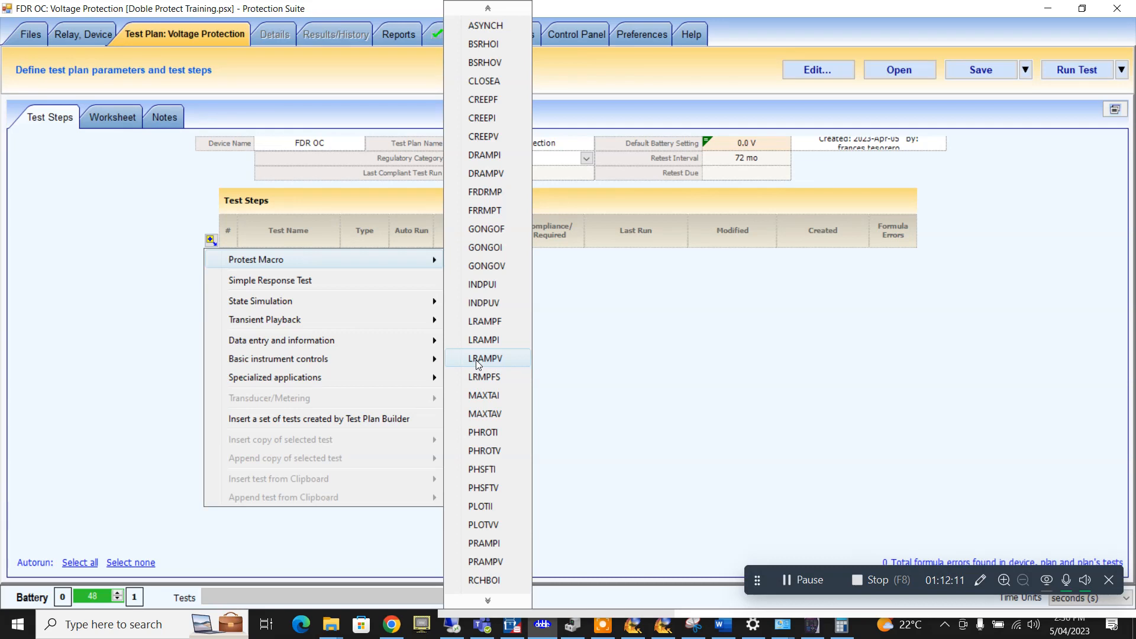
{"action": "left_click", "coordinate": [476, 359]}
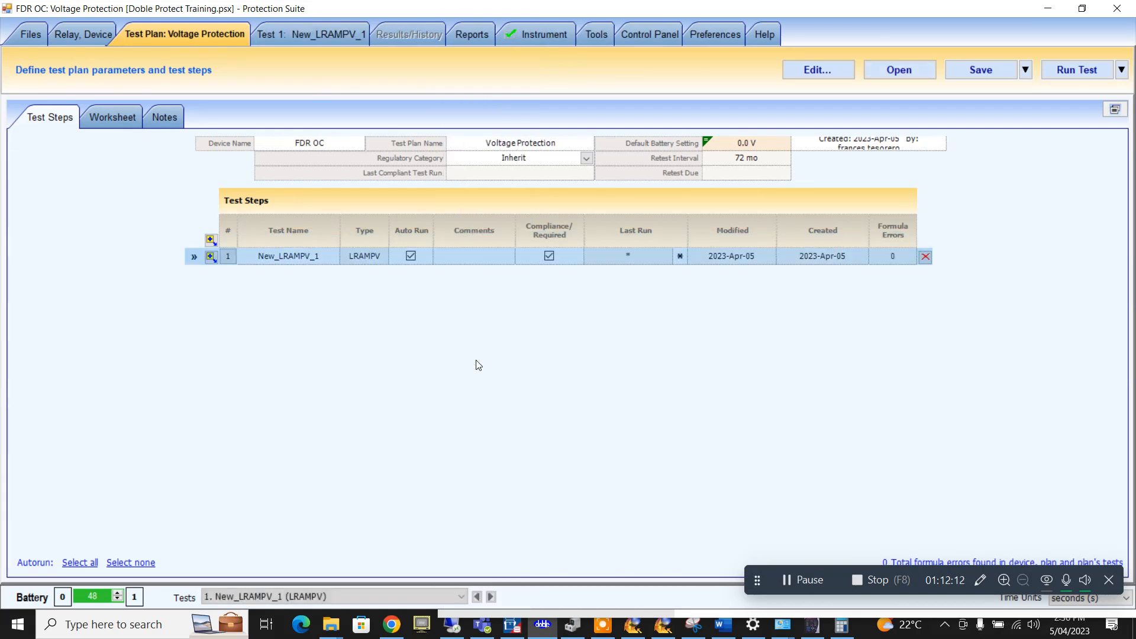
{"action": "left_click", "coordinate": [313, 257]}
{"action": "type", "text": "P"}
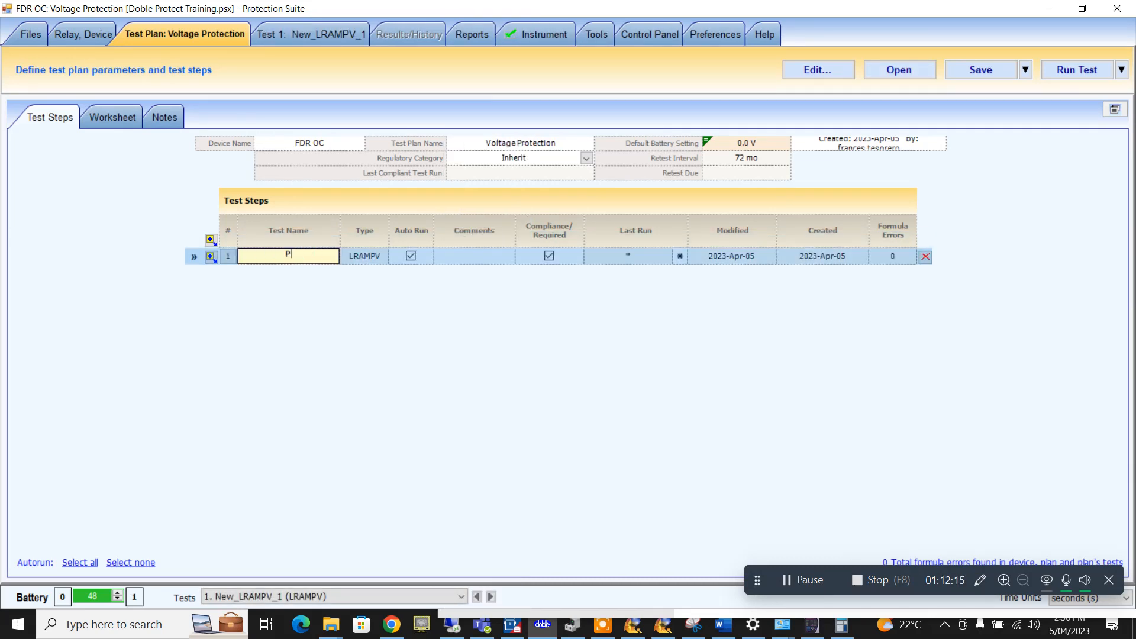
{"action": "type", "text": "V Pick up"}
{"action": "left_click", "coordinate": [317, 37]}
{"action": "left_click", "coordinate": [61, 120]}
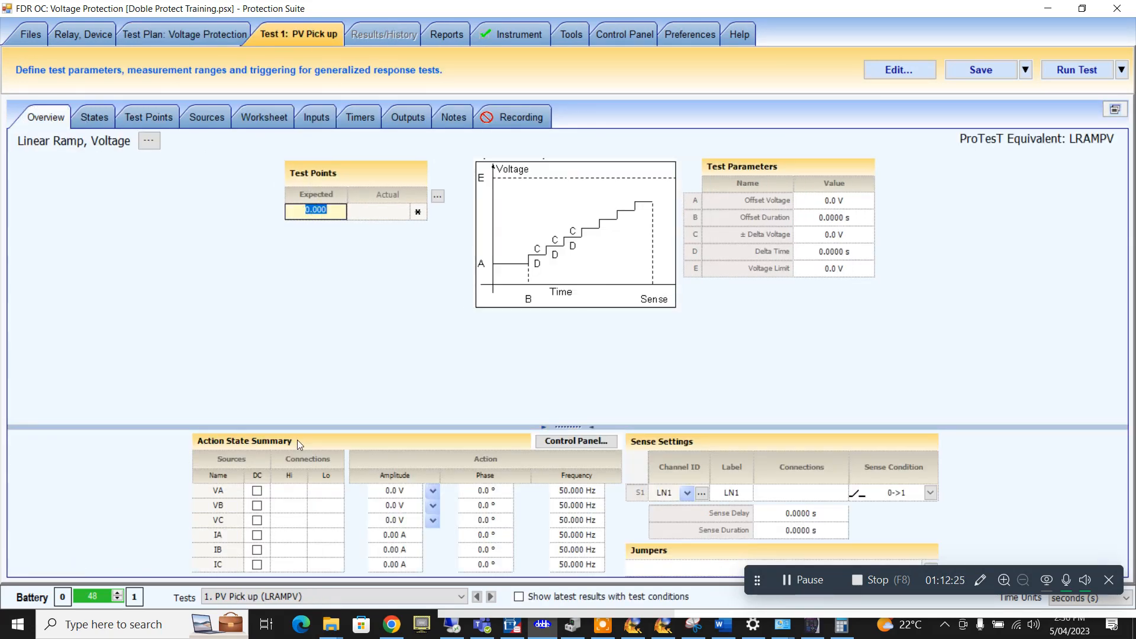
- Replace the expected test point value with a formula referencing the OV setting (69.850 V)
{"action": "key", "text": "BackSpace"}
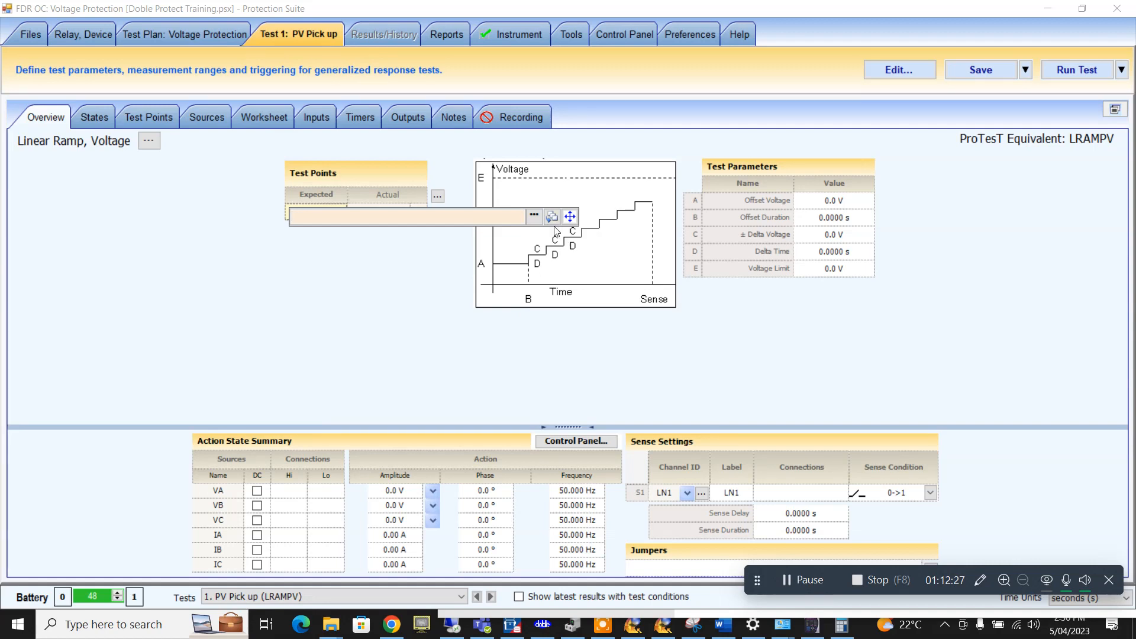
{"action": "left_click", "coordinate": [534, 216]}
{"action": "scroll", "coordinate": [523, 454], "scroll_direction": "down", "scroll_amount": 3}
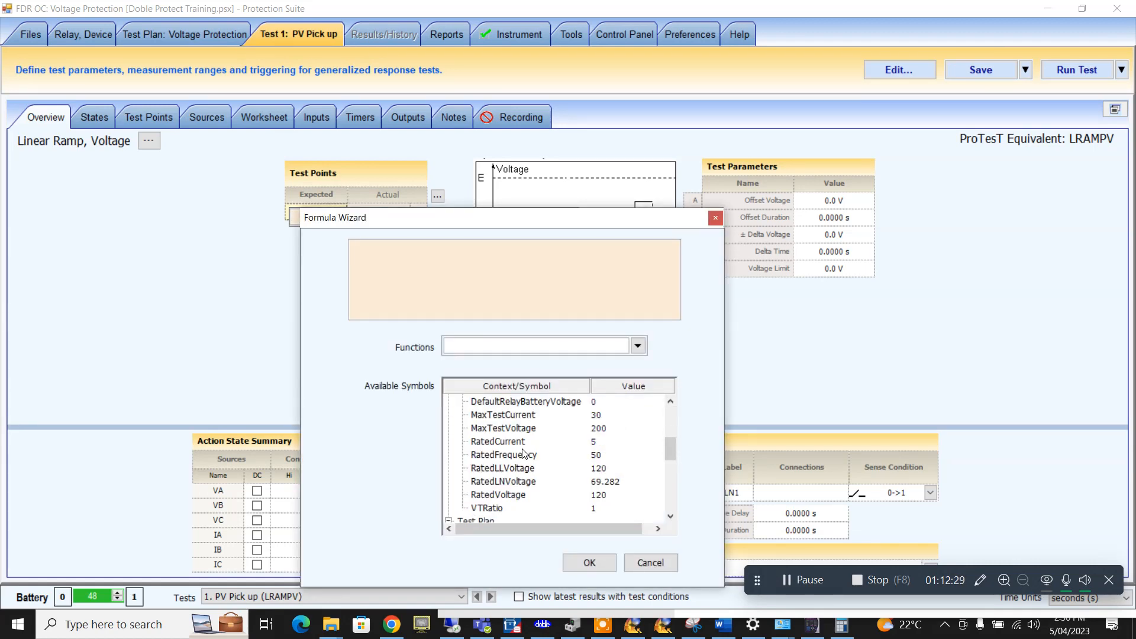
{"action": "scroll", "coordinate": [524, 454], "scroll_direction": "up", "scroll_amount": 2}
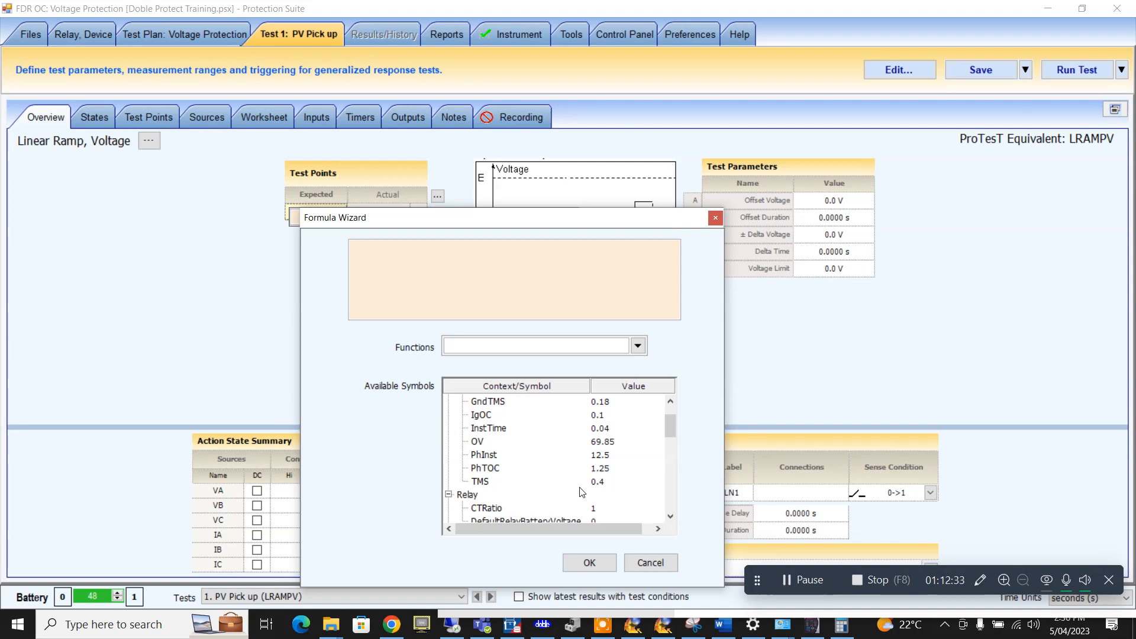
{"action": "scroll", "coordinate": [582, 493], "scroll_direction": "down", "scroll_amount": 1}
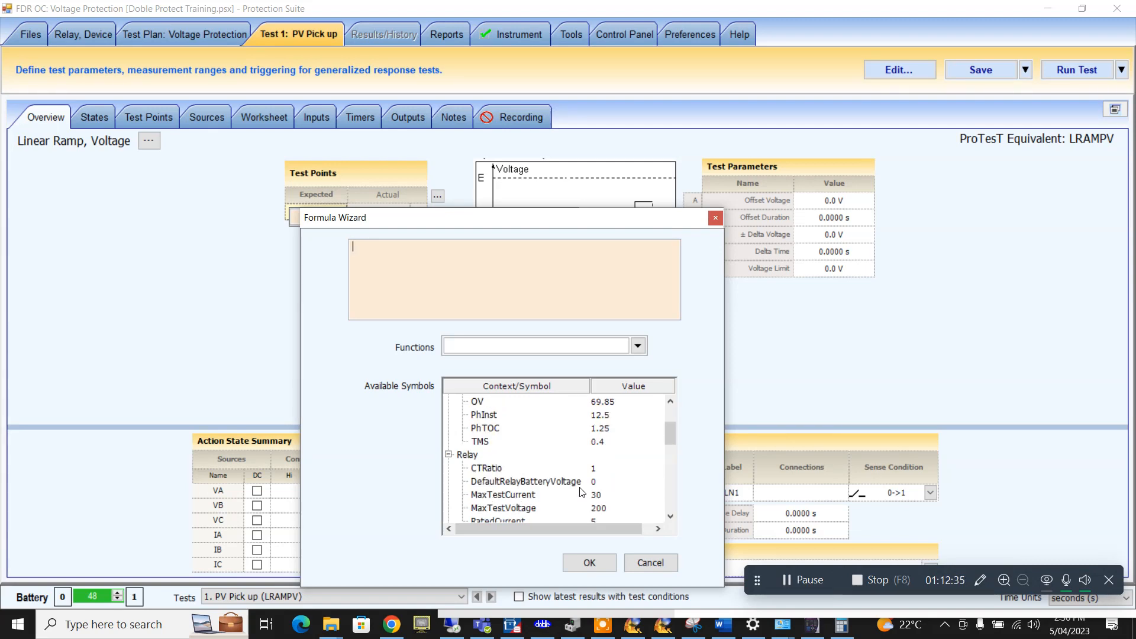
{"action": "scroll", "coordinate": [582, 492], "scroll_direction": "up", "scroll_amount": 2}
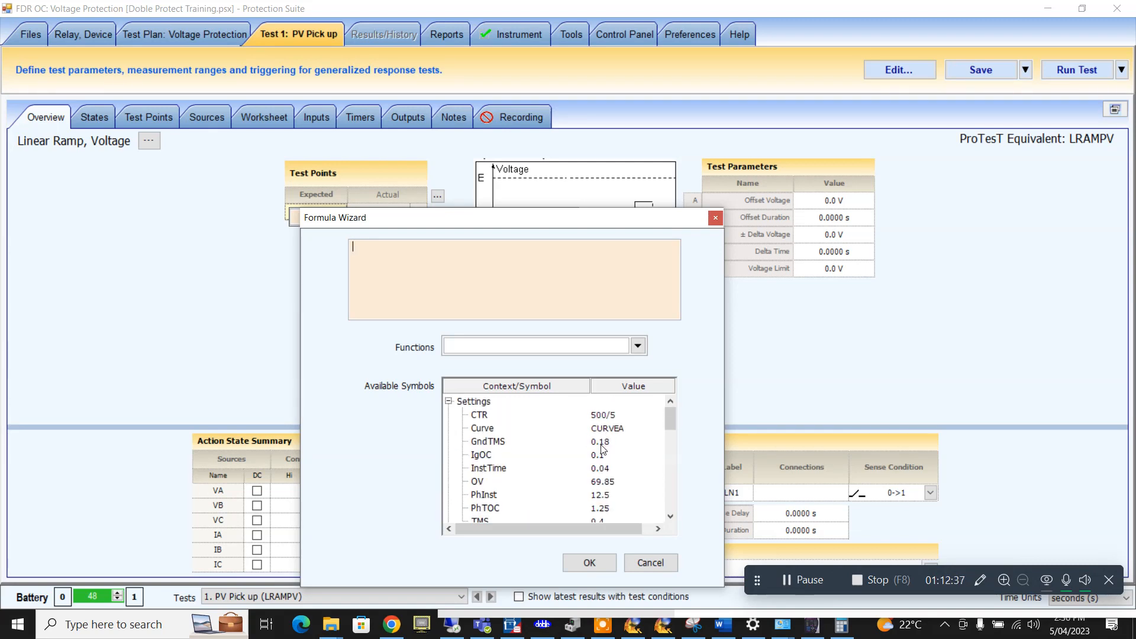
{"action": "left_click", "coordinate": [597, 483]}
{"action": "left_click", "coordinate": [604, 562]}
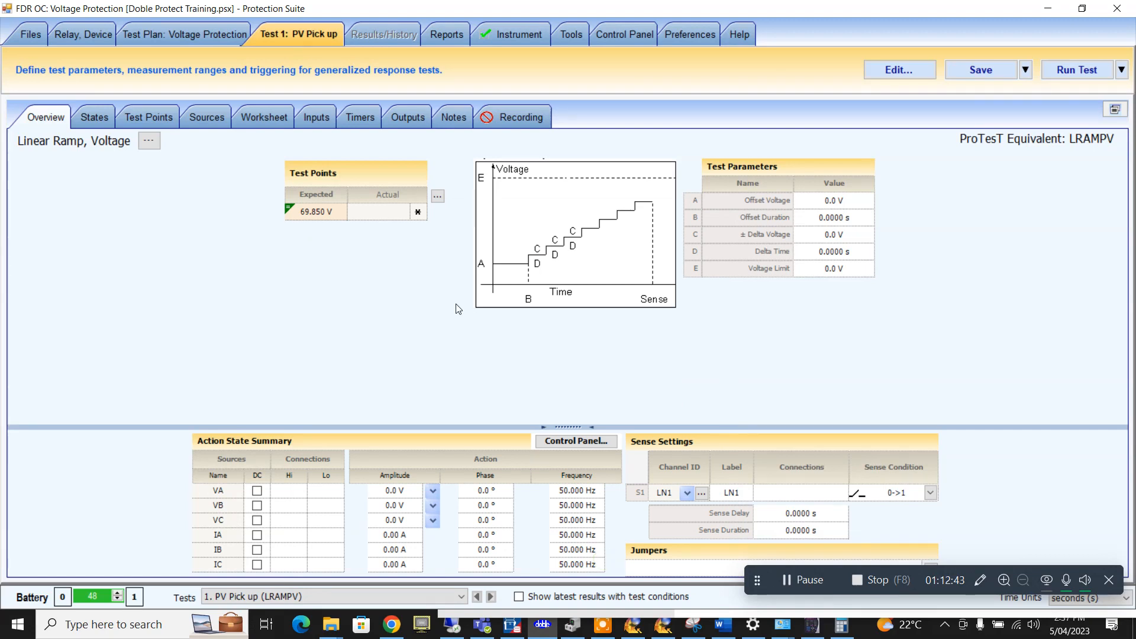
- Enter ramp offset voltage 63.5 V, offset duration 2 s and ± delta voltage 0.2 V
{"action": "left_click", "coordinate": [834, 202]}
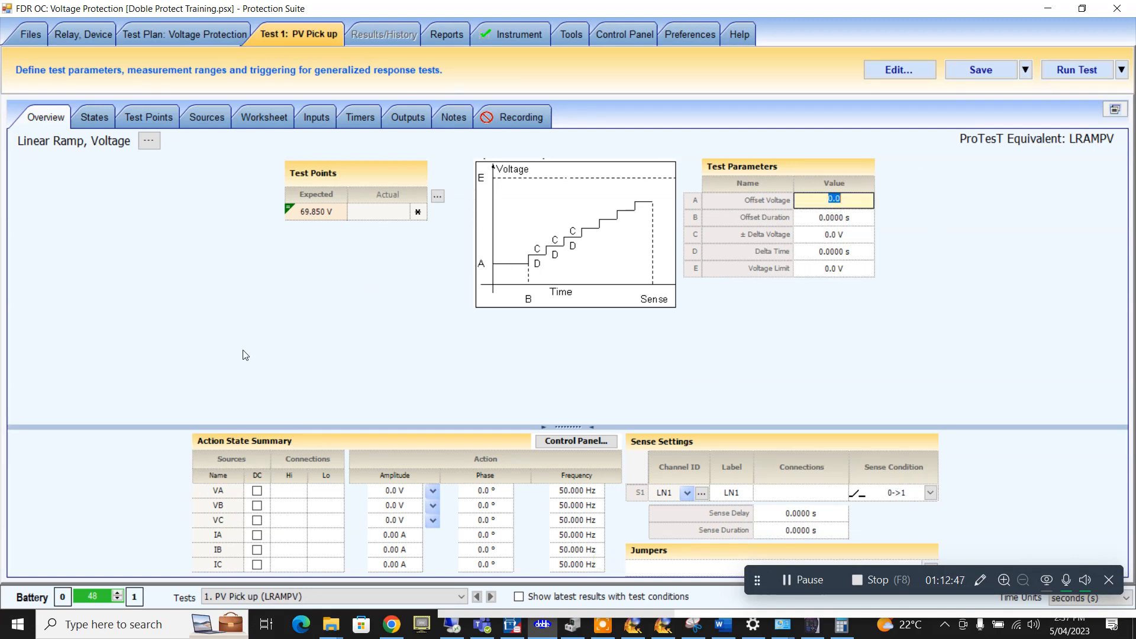
{"action": "type", "text": "63.5"}
{"action": "left_click", "coordinate": [844, 224]}
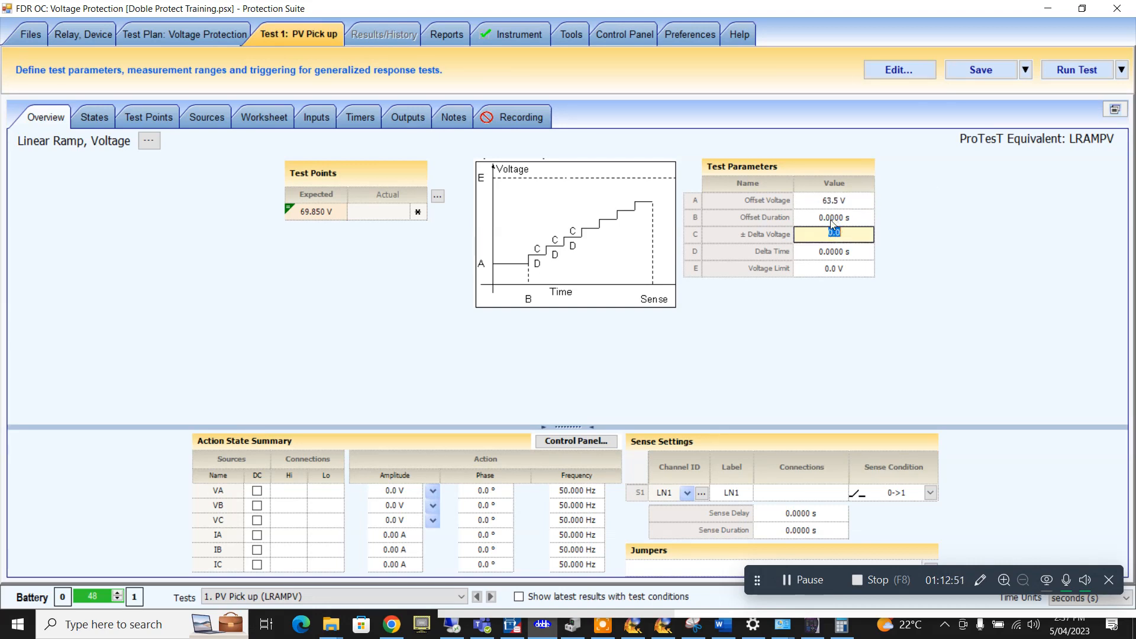
{"action": "type", "text": "2"}
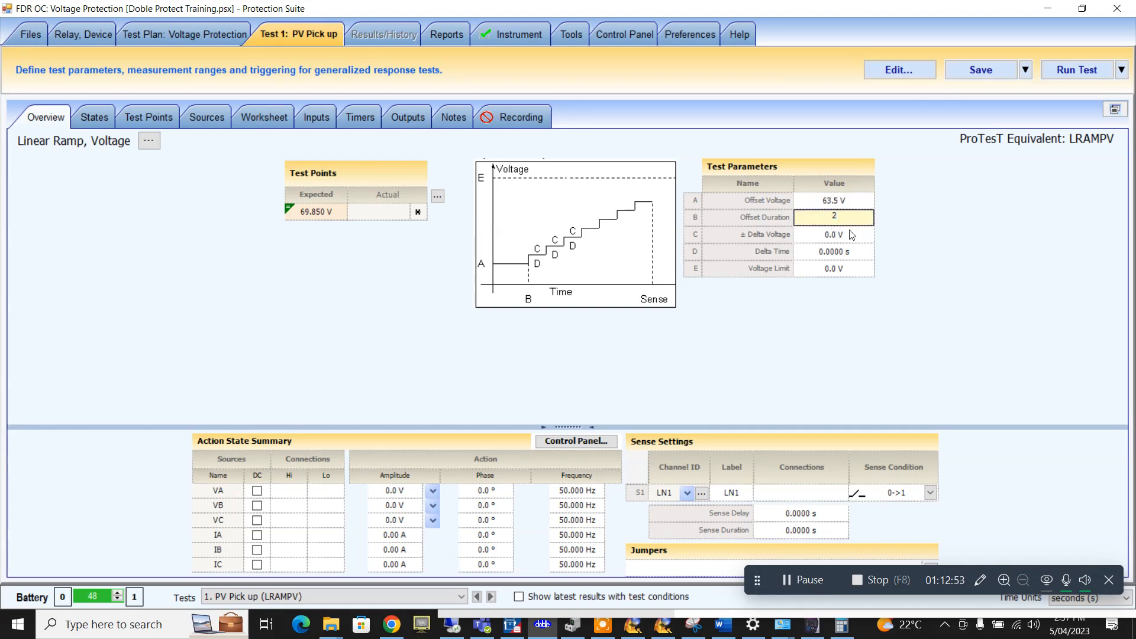
{"action": "left_click", "coordinate": [847, 235]}
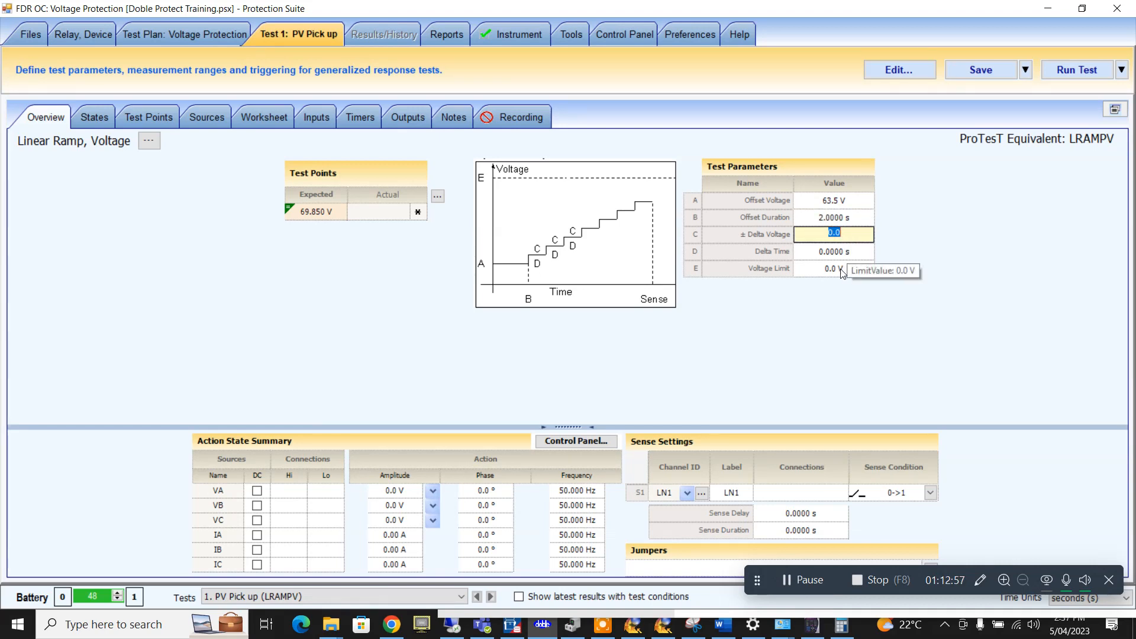
{"action": "type", "text": "0.2"}
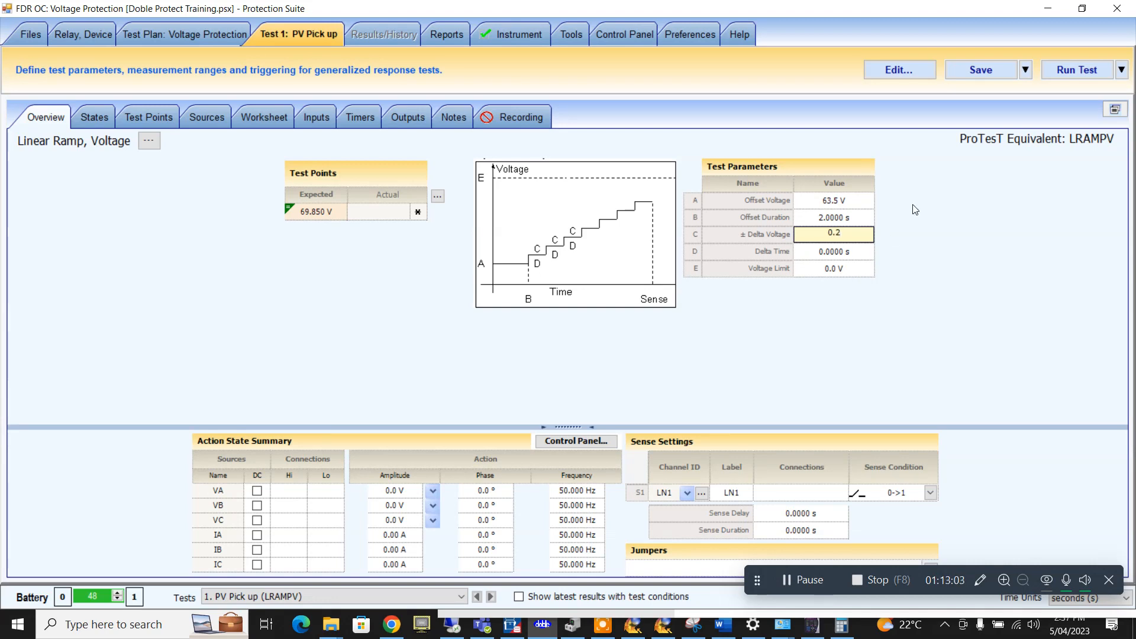
{"action": "left_click", "coordinate": [844, 255]}
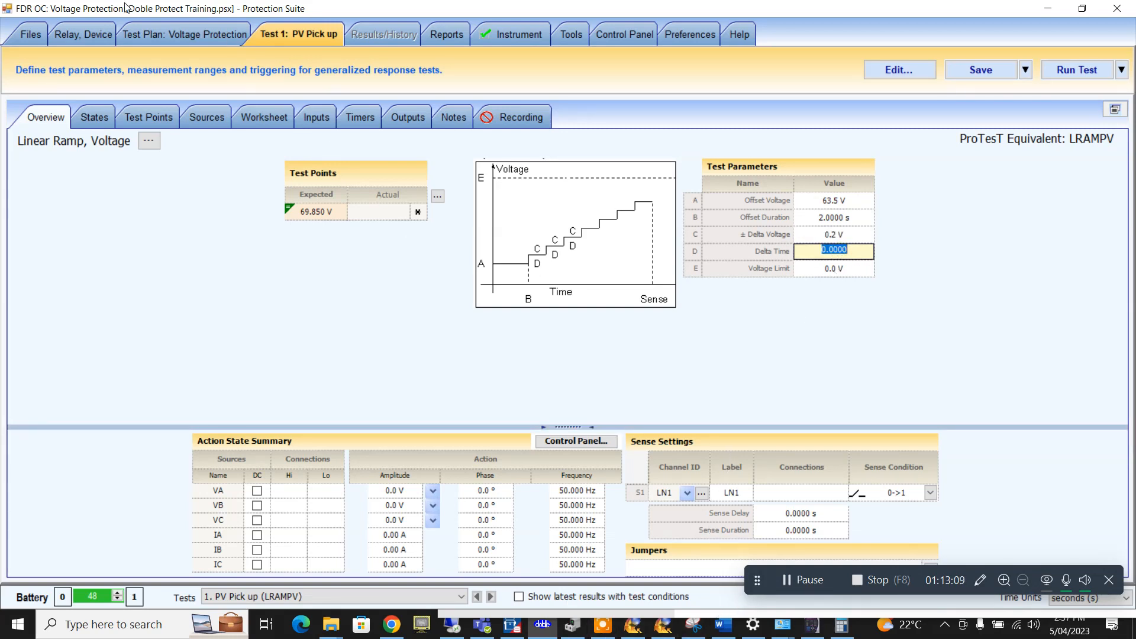
{"action": "left_click", "coordinate": [87, 35]}
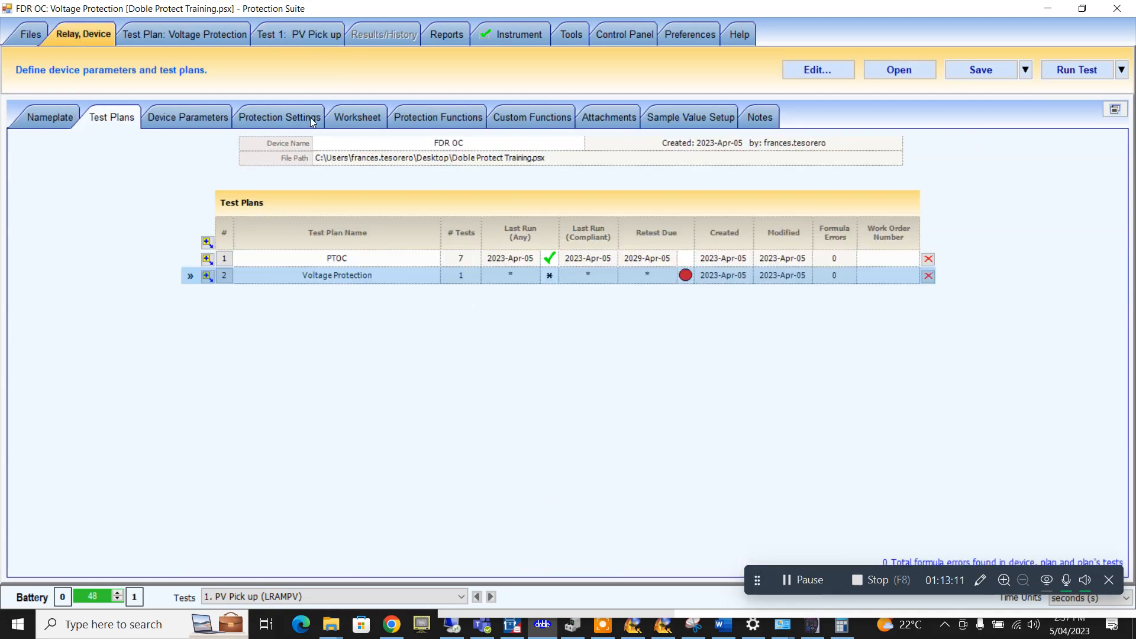
- Name protection settings row 10 OVTime, checking the relay's overvoltage delay in EnerVista
{"action": "left_click", "coordinate": [410, 119]}
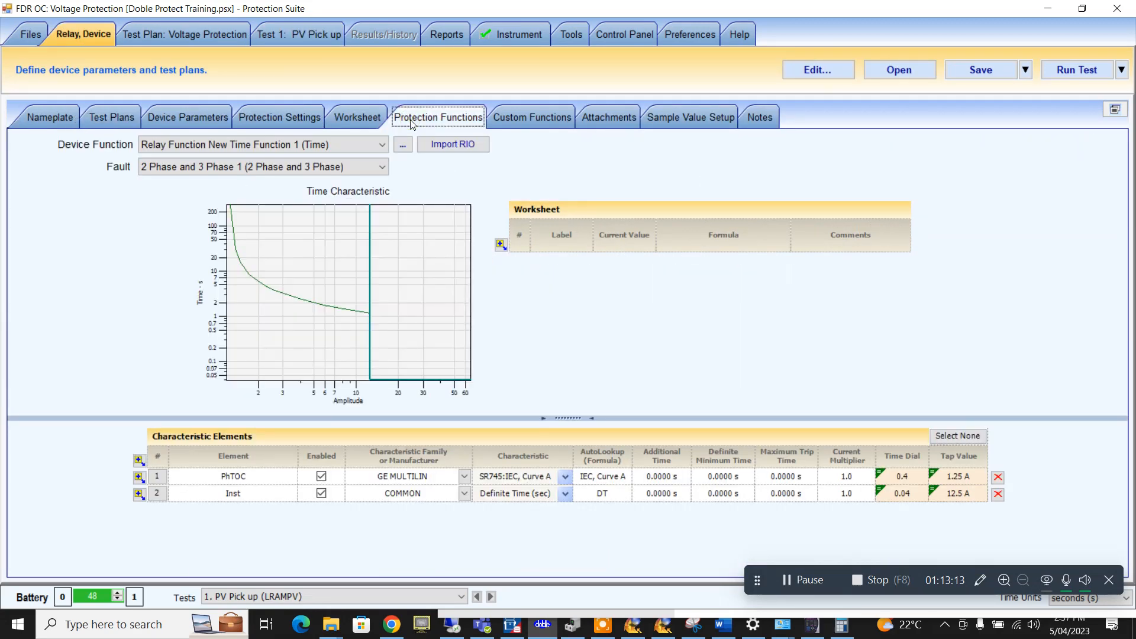
{"action": "left_click", "coordinate": [291, 122]}
{"action": "left_click", "coordinate": [424, 317]}
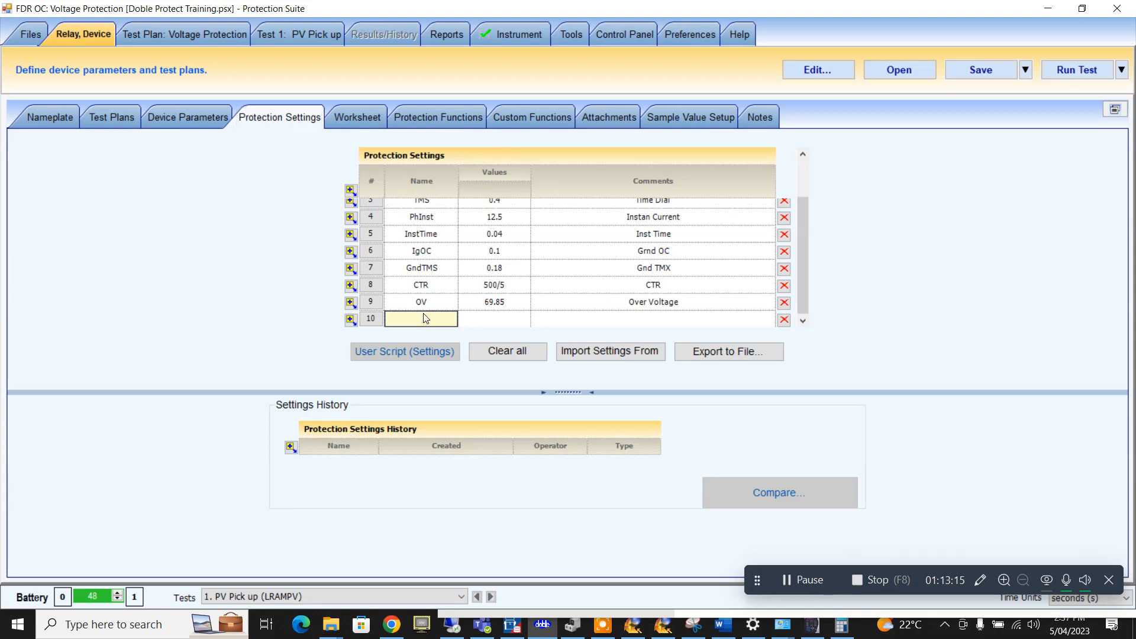
{"action": "type", "text": "OVTime"}
{"action": "key", "text": "Tab"}
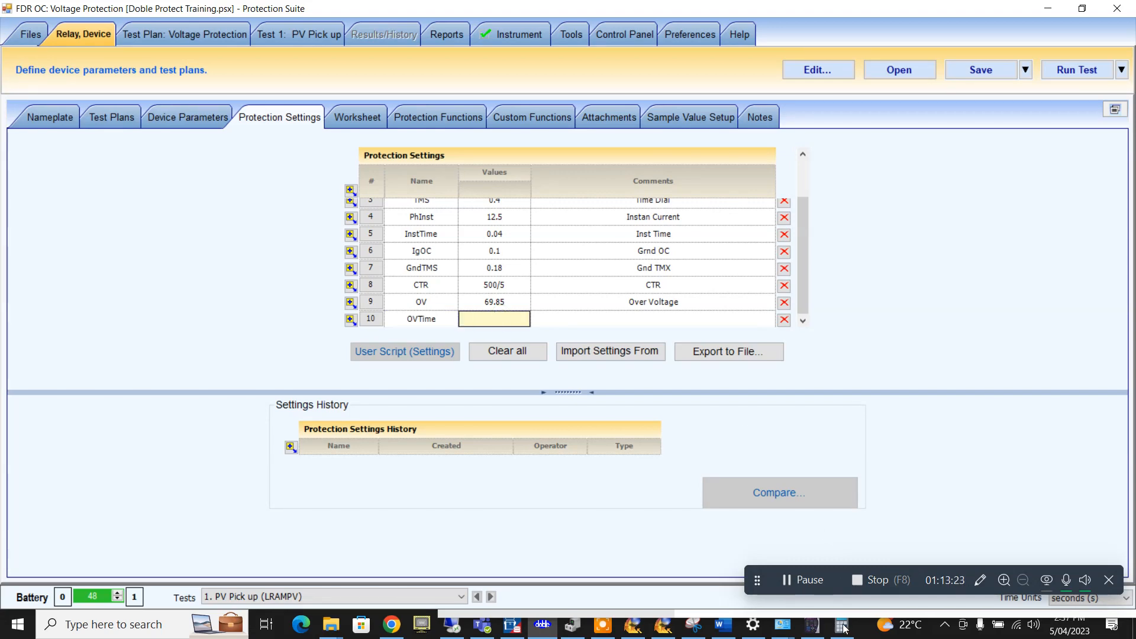
{"action": "left_click", "coordinate": [812, 624]}
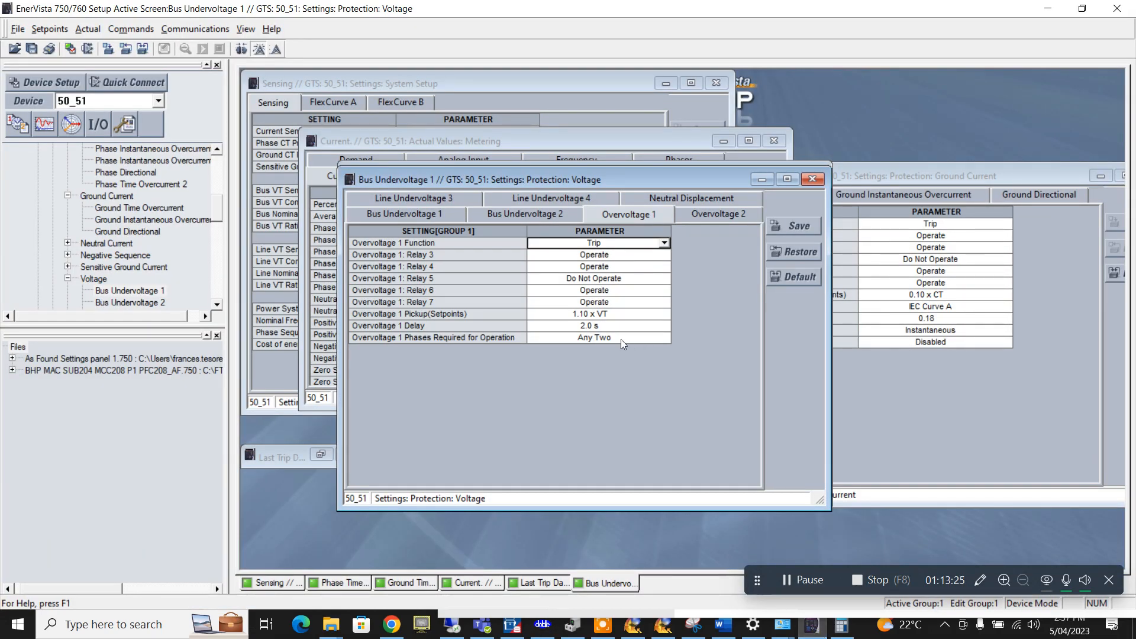
{"action": "left_click", "coordinate": [813, 621]}
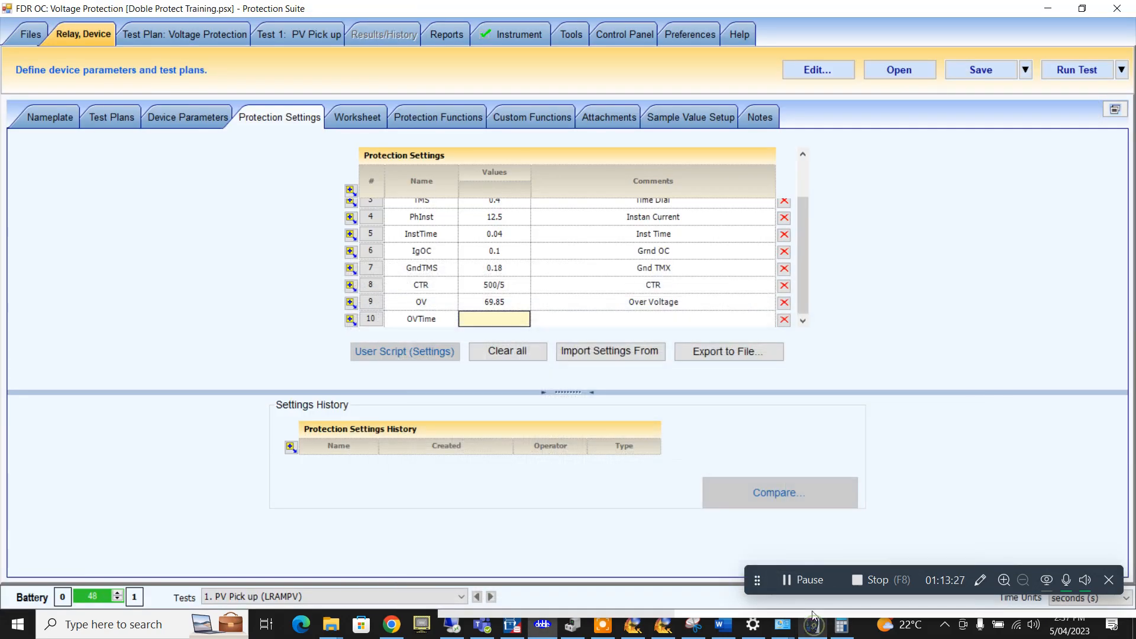
- Give OVTime the value 2 and the comment 'OV Trip Time', then save the file
{"action": "left_click", "coordinate": [504, 320]}
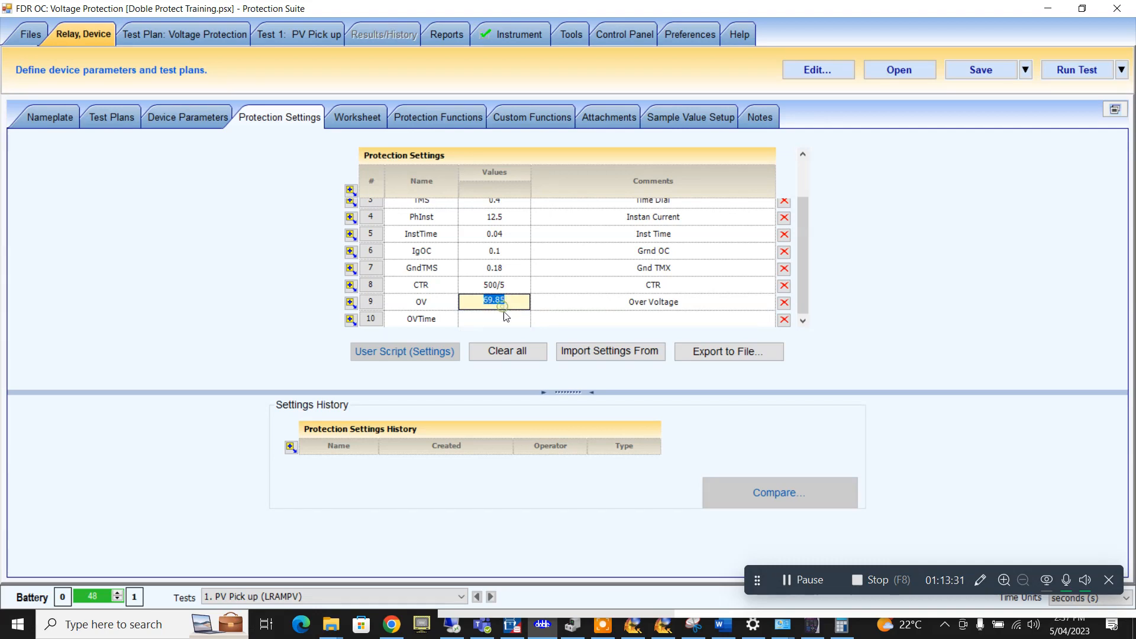
{"action": "type", "text": "2"}
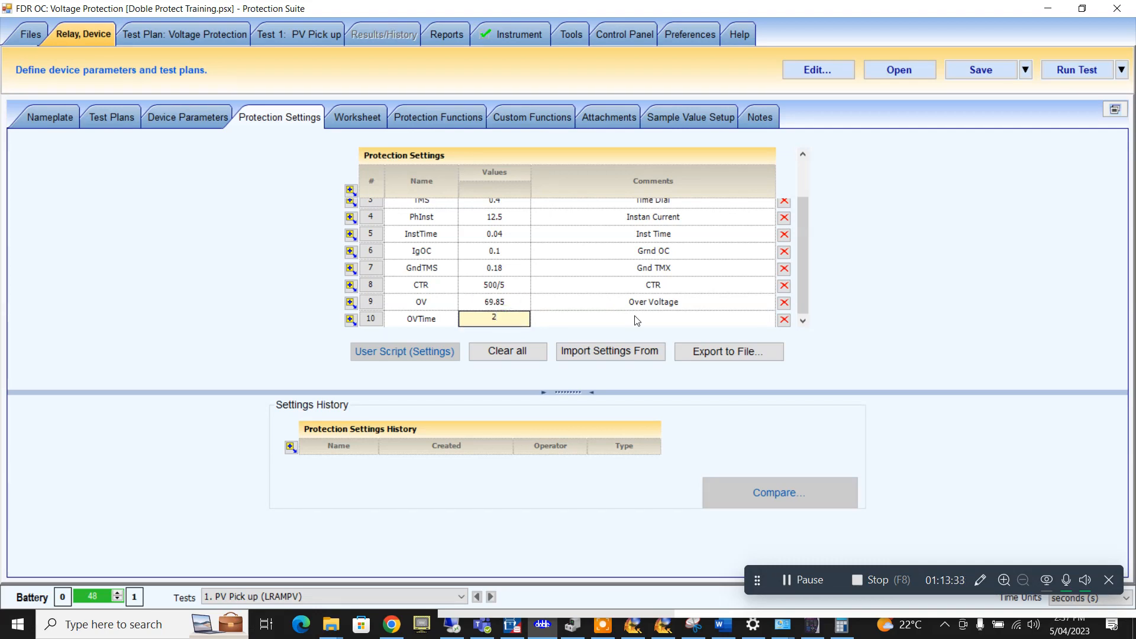
{"action": "left_click", "coordinate": [637, 318]}
{"action": "type", "text": "OV "}
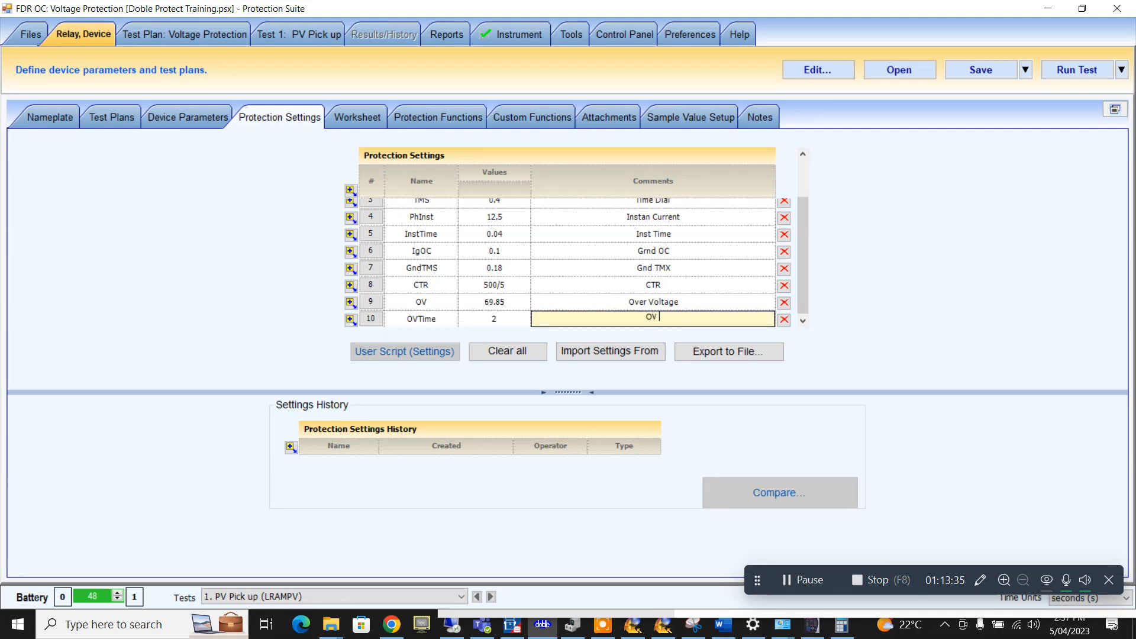
{"action": "type", "text": "Time"}
{"action": "left_click", "coordinate": [653, 318]}
{"action": "type", "text": "Trip"}
{"action": "left_click", "coordinate": [963, 275]}
{"action": "left_click", "coordinate": [980, 68]}
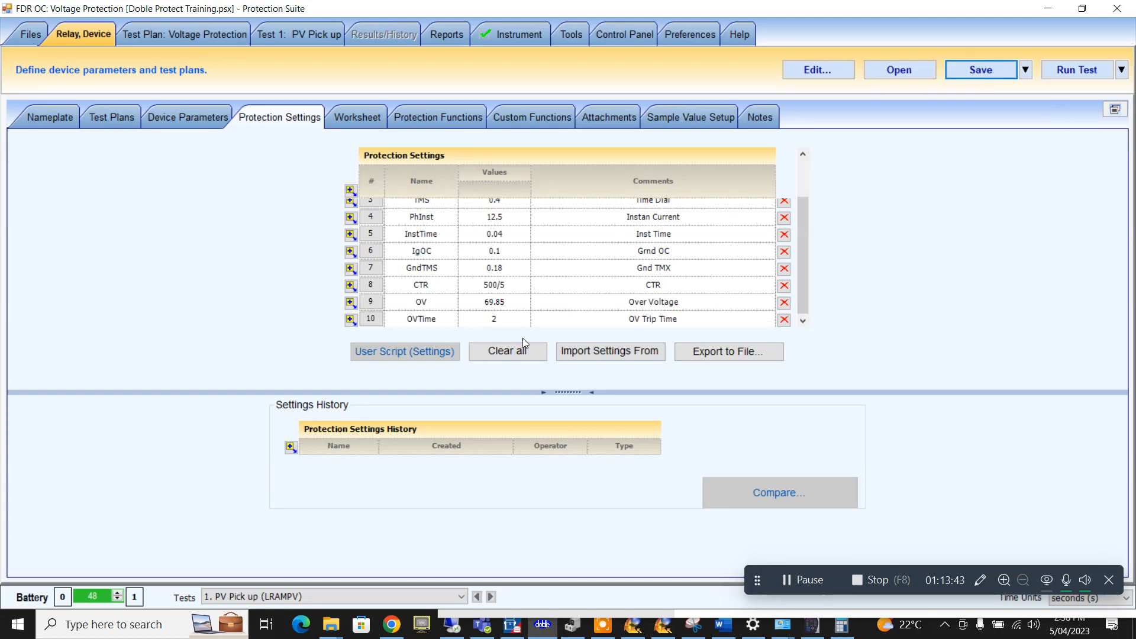
- Save the Overvoltage 1 settings to the relay with the settings password, then return to Protection Suite
{"action": "left_click", "coordinate": [826, 633]}
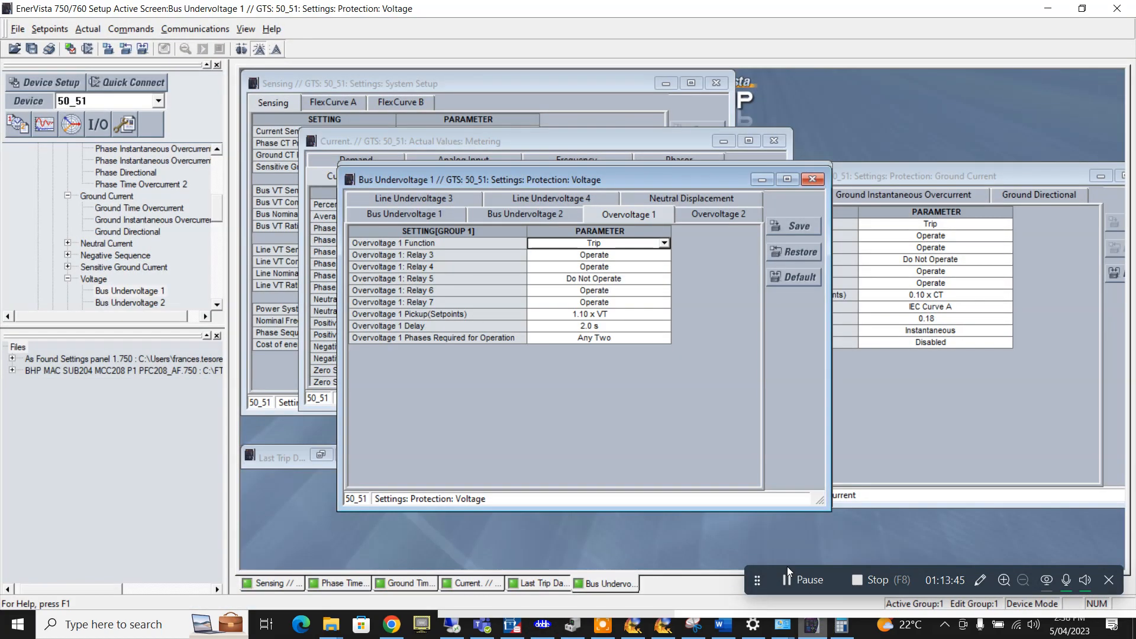
{"action": "left_click", "coordinate": [792, 230]}
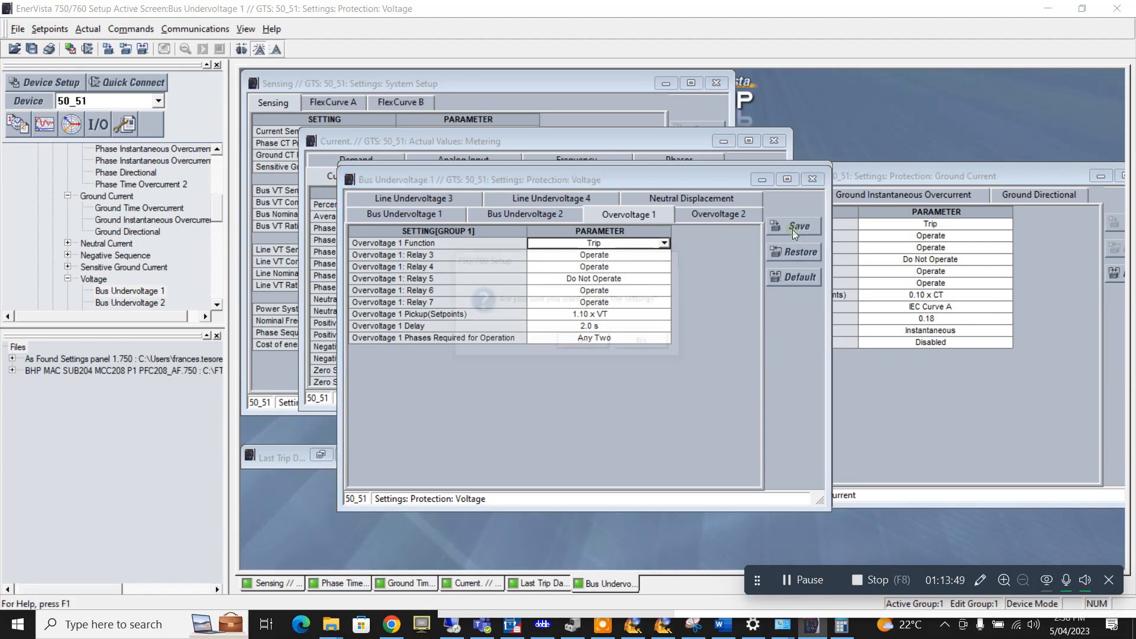
{"action": "left_click", "coordinate": [584, 343]}
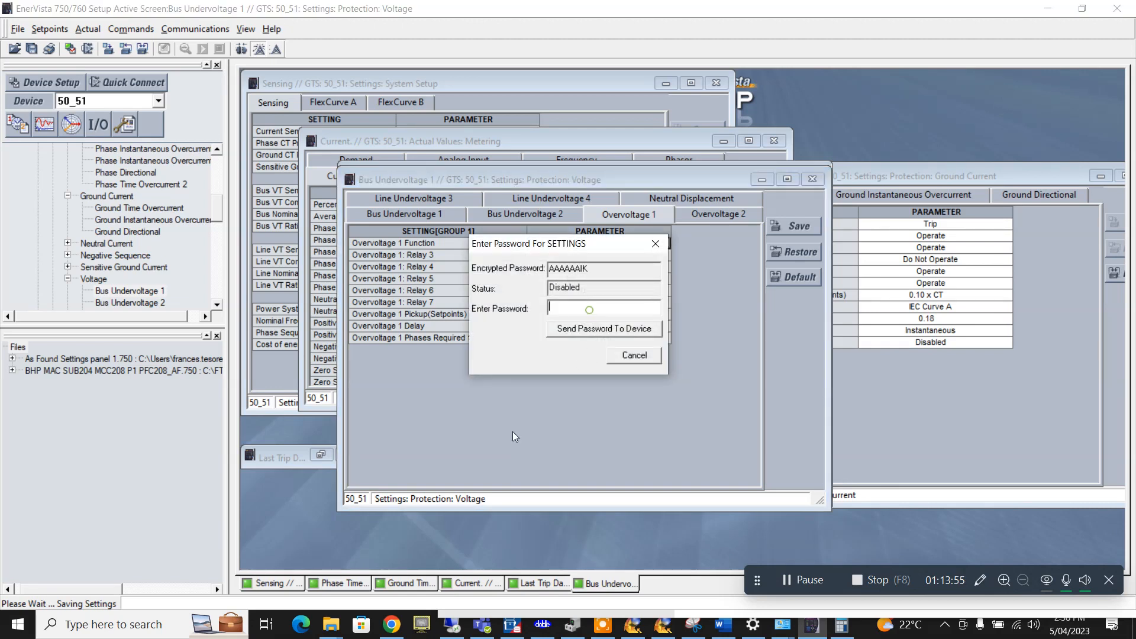
{"action": "type", "text": "*****"}
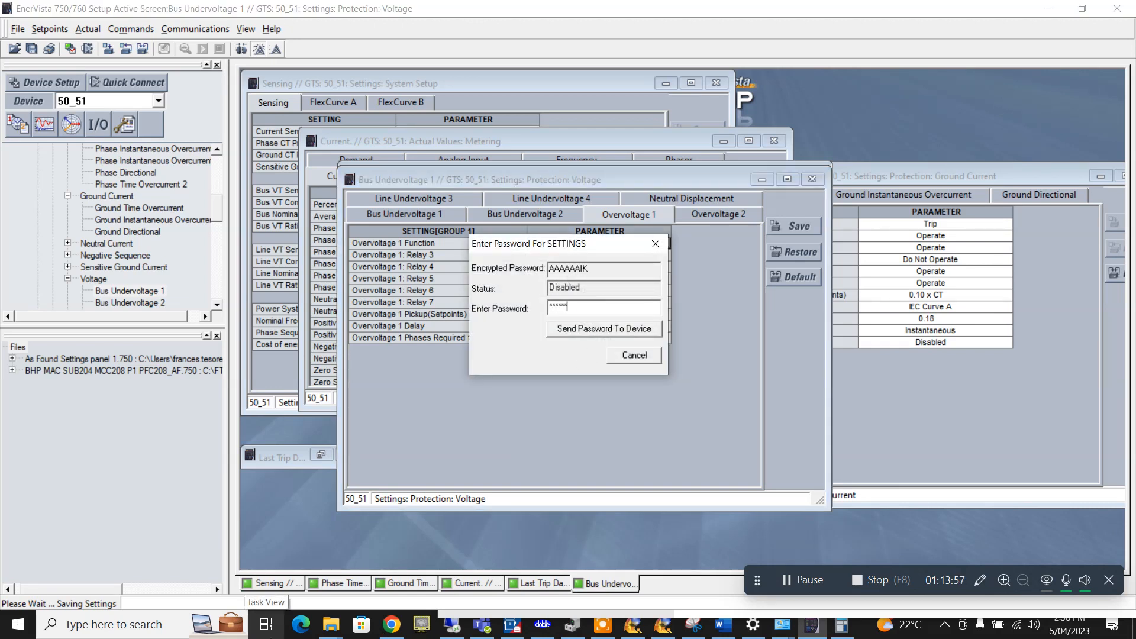
{"action": "left_click", "coordinate": [632, 333]}
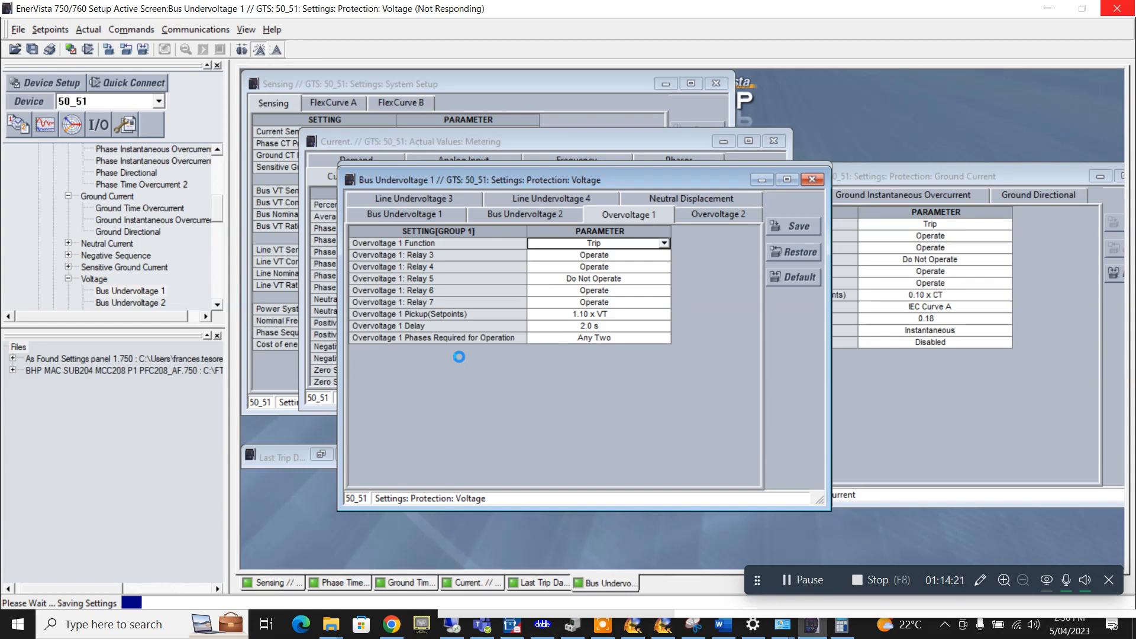
{"action": "key", "text": "alt+Tab"}
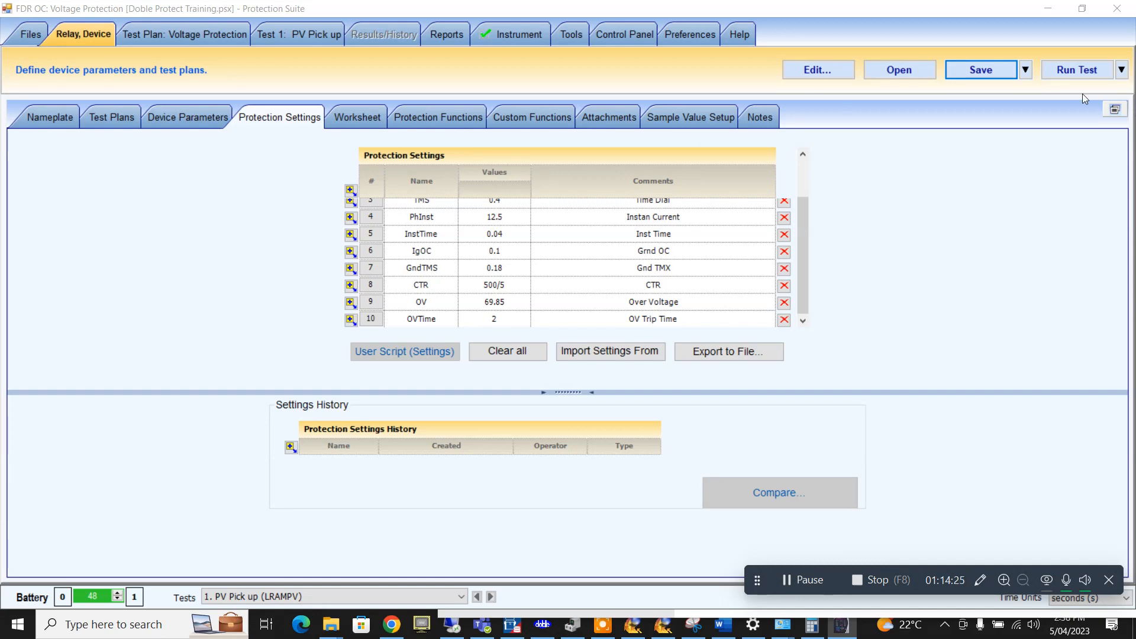
- Save the file and give the PV Pick up test point 3% minus and plus tolerances
{"action": "left_click", "coordinate": [992, 73]}
{"action": "left_click", "coordinate": [273, 35]}
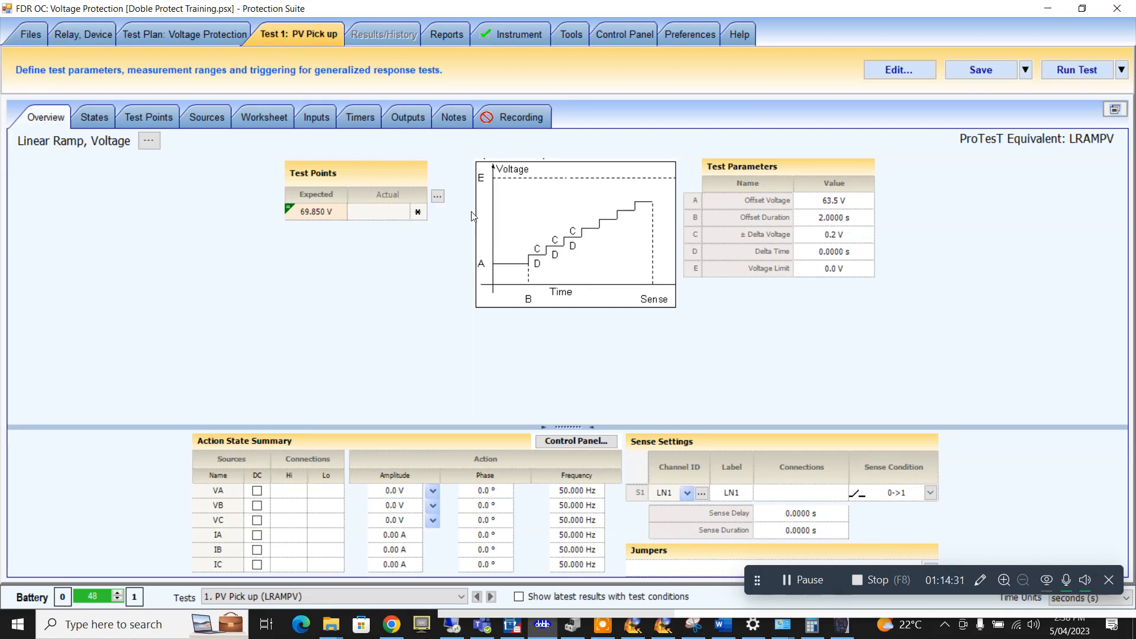
{"action": "left_click", "coordinate": [438, 196]}
{"action": "left_click", "coordinate": [655, 195]}
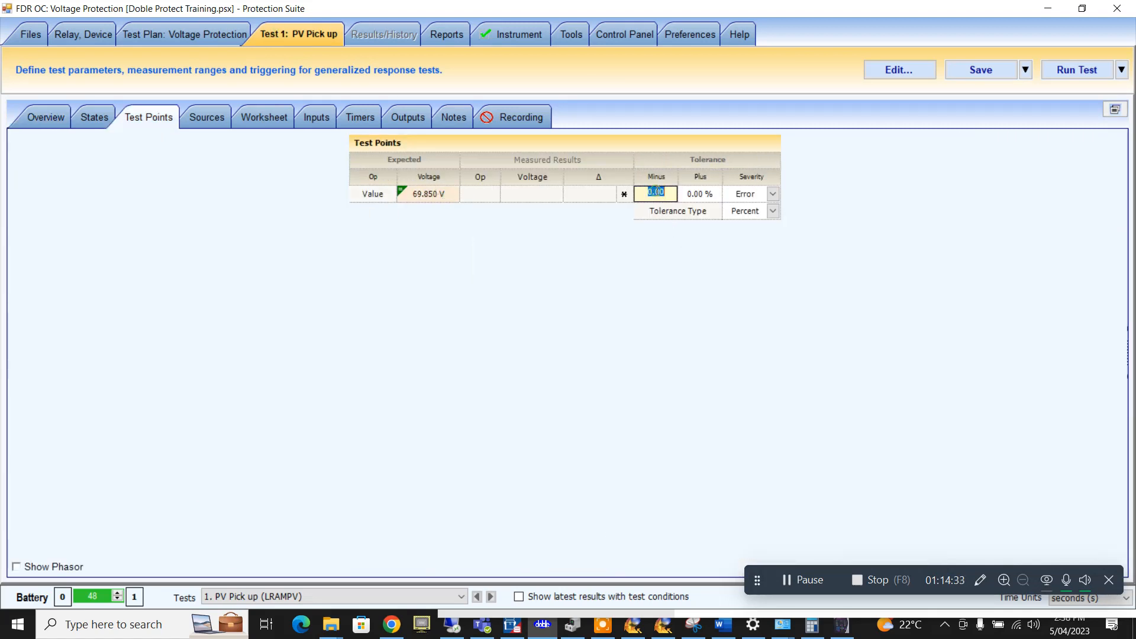
{"action": "type", "text": "3"}
{"action": "left_click", "coordinate": [707, 194]}
{"action": "type", "text": "3"}
{"action": "left_click", "coordinate": [549, 194]}
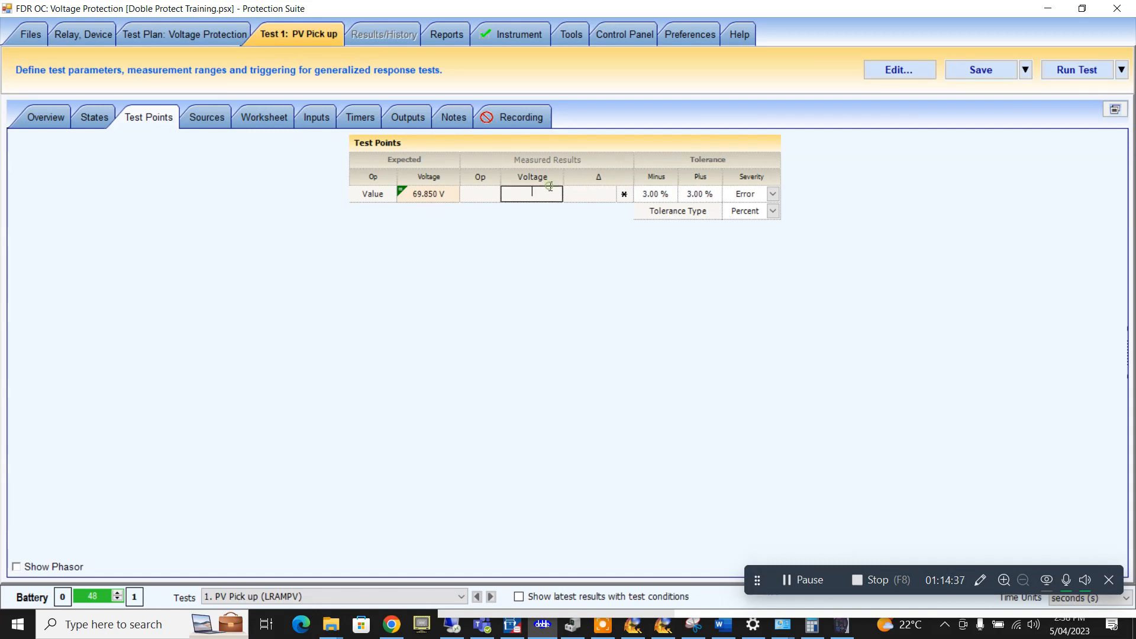
- Make VA, VB and VC amplitudes follow the ramp action, with VB at 240° and VC at 120°
{"action": "left_click", "coordinate": [48, 119]}
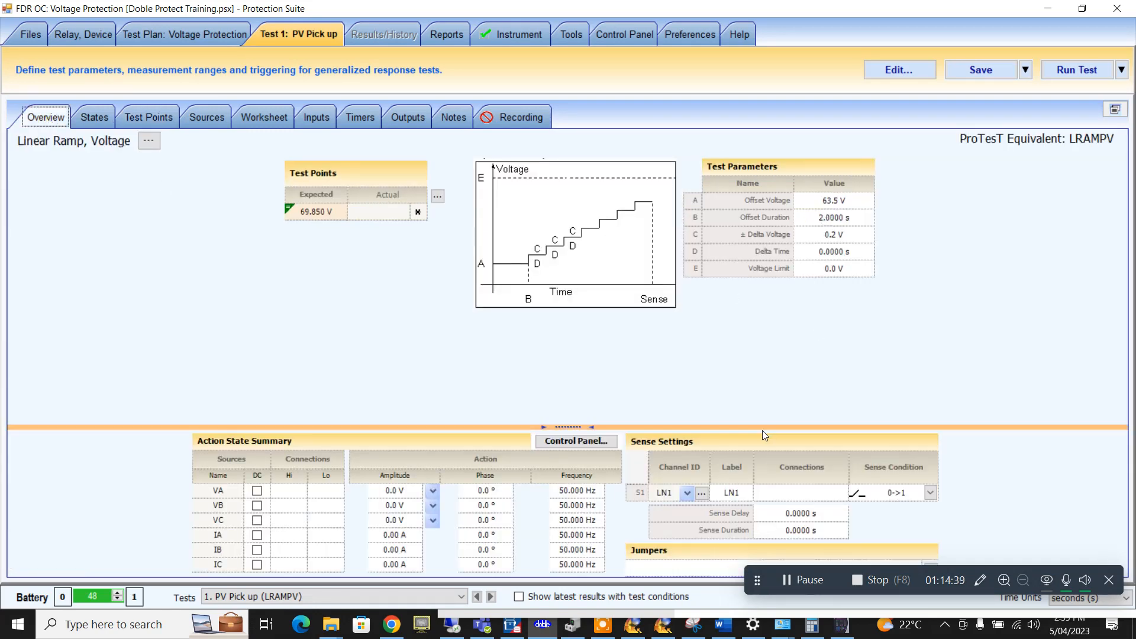
{"action": "left_click", "coordinate": [434, 491]}
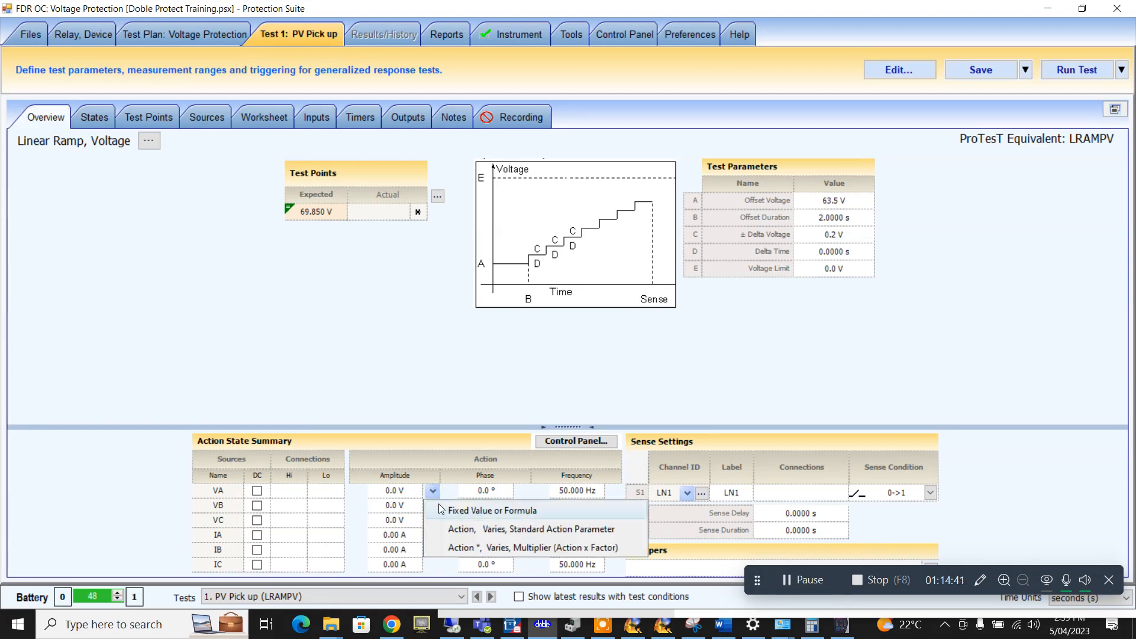
{"action": "left_click", "coordinate": [446, 526]}
{"action": "left_click", "coordinate": [434, 506]}
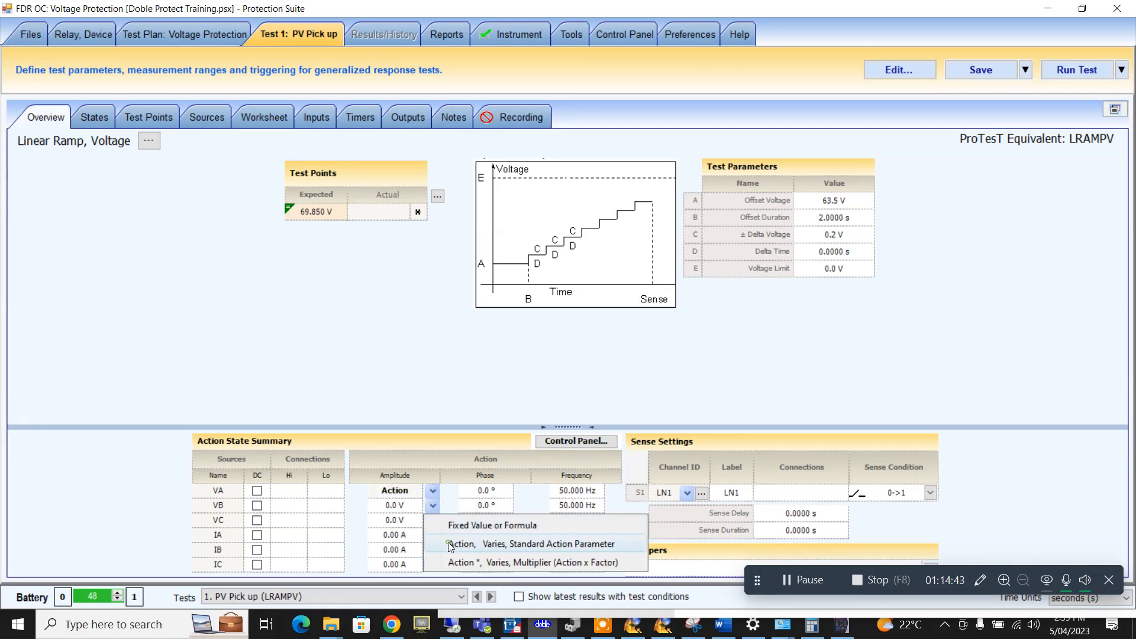
{"action": "left_click", "coordinate": [446, 540]}
{"action": "left_click", "coordinate": [433, 520]}
{"action": "left_click", "coordinate": [453, 560]}
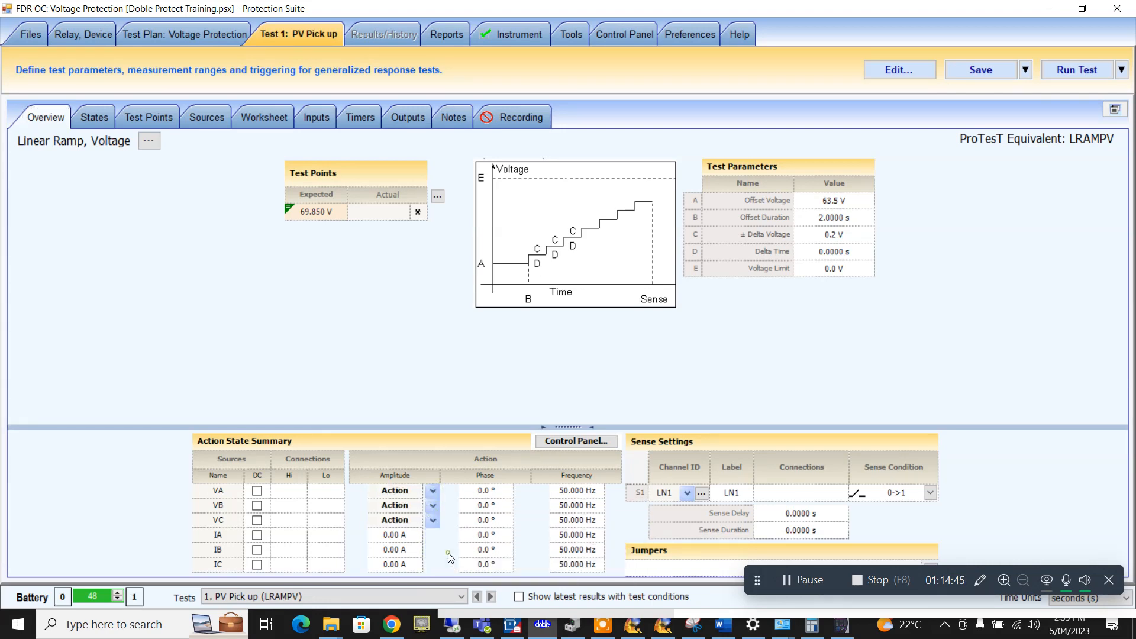
{"action": "left_click", "coordinate": [482, 506]}
{"action": "type", "text": "240"}
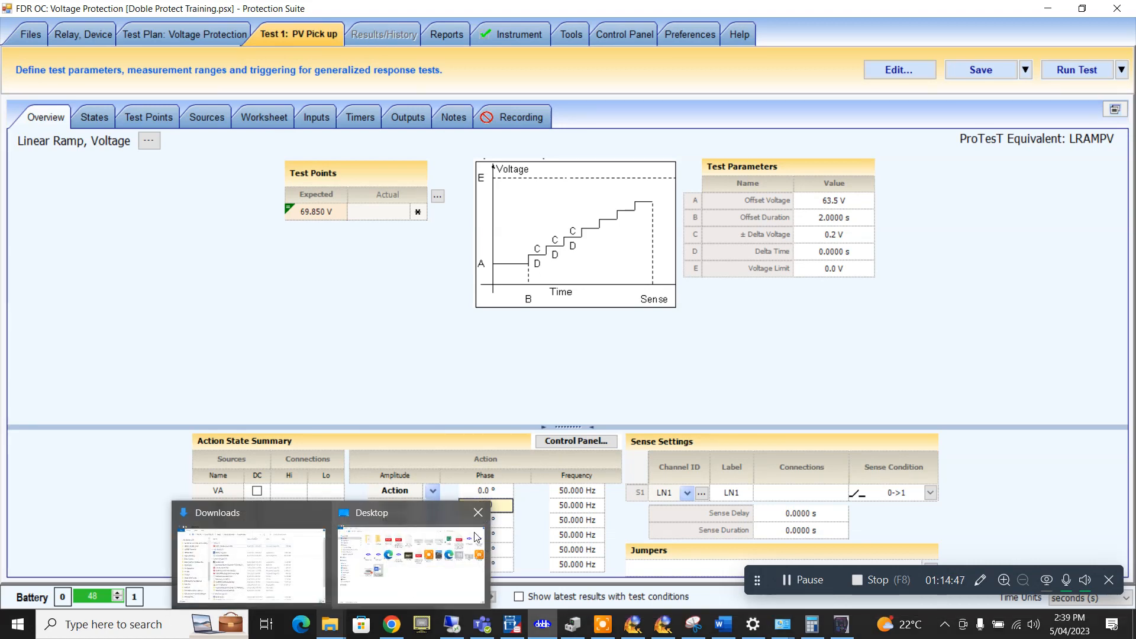
{"action": "left_click", "coordinate": [500, 522]}
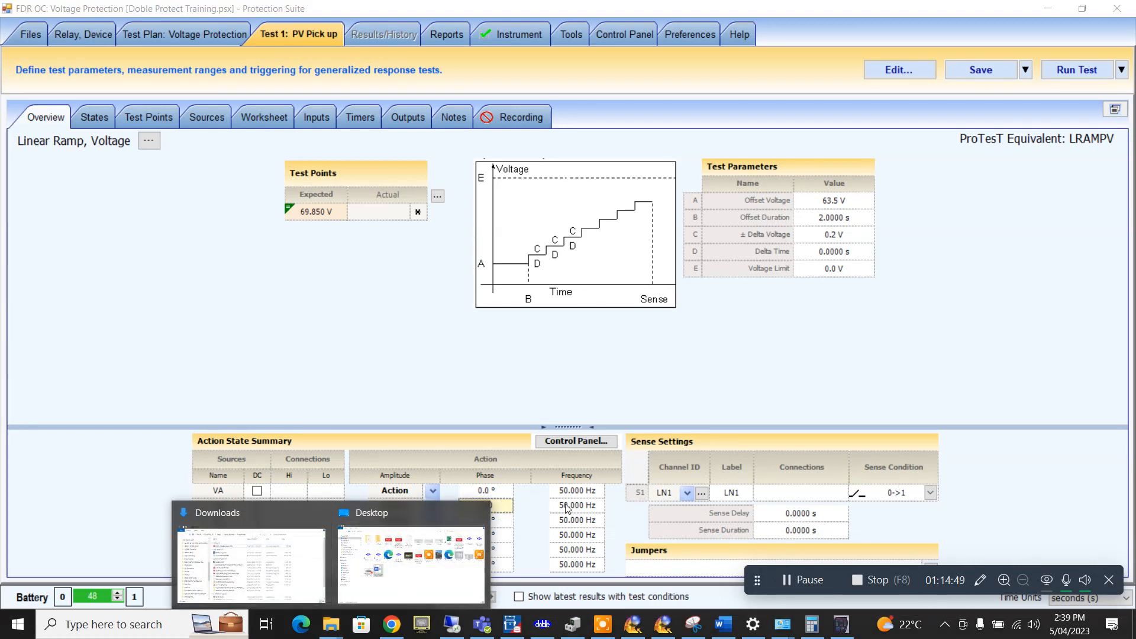
{"action": "left_click", "coordinate": [484, 520]}
{"action": "type", "text": "120"}
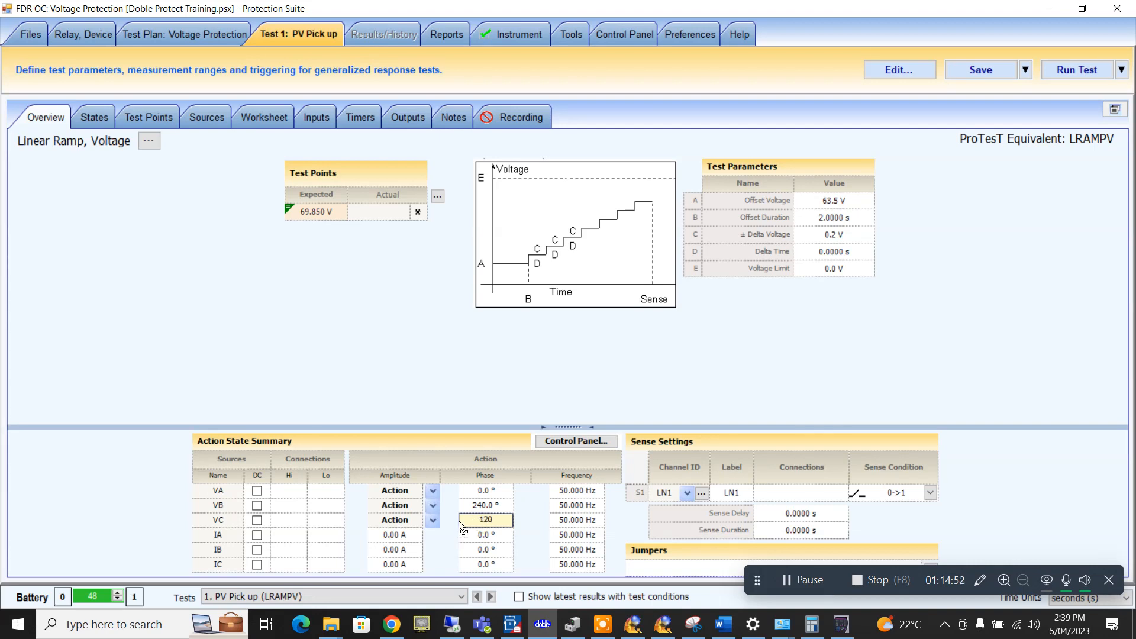
- Set currents IA, IB and IC to 0.5 A at 0°, 240° and 120°
{"action": "left_click", "coordinate": [393, 536]}
{"action": "type", "text": "0.5"}
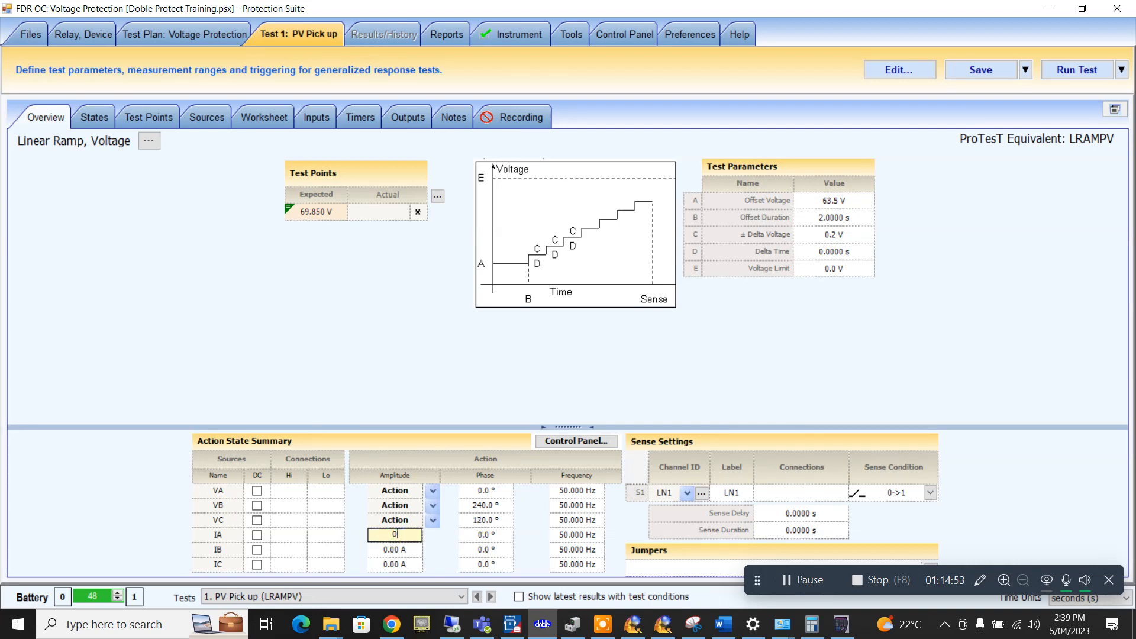
{"action": "left_click", "coordinate": [391, 550]}
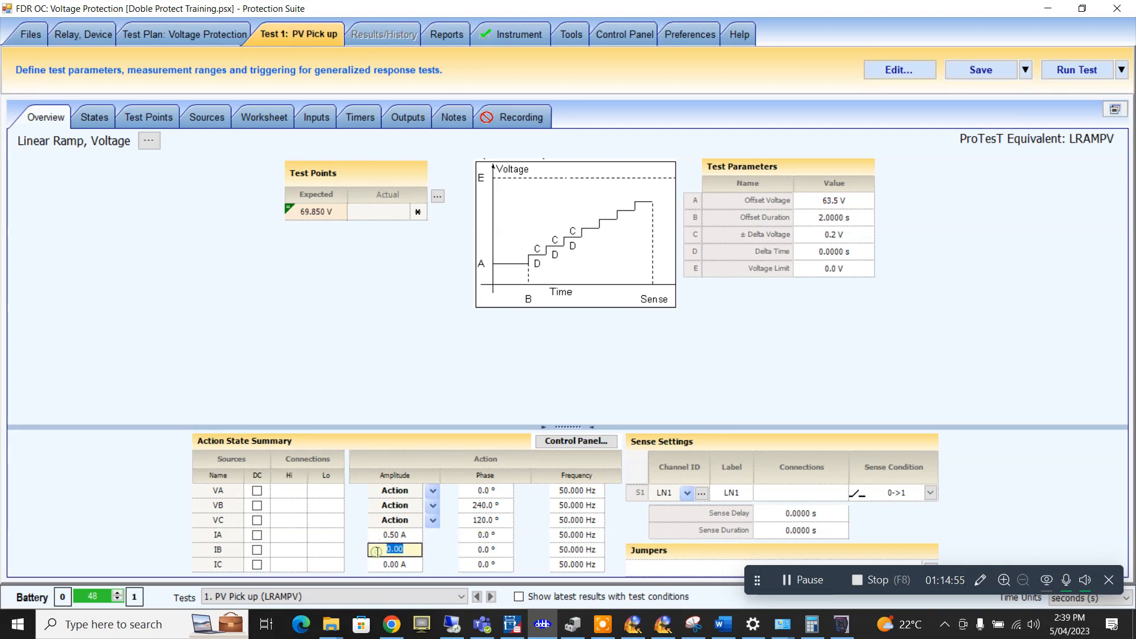
{"action": "type", "text": "0.5"}
{"action": "left_click", "coordinate": [384, 566]}
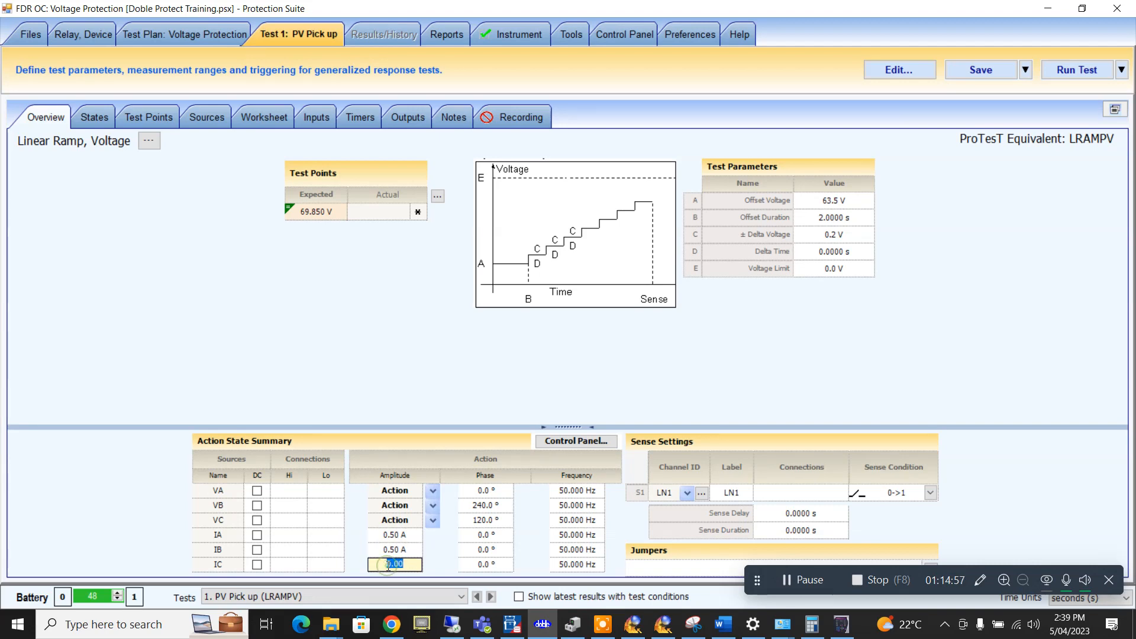
{"action": "type", "text": "0.5"}
{"action": "left_click", "coordinate": [479, 553]}
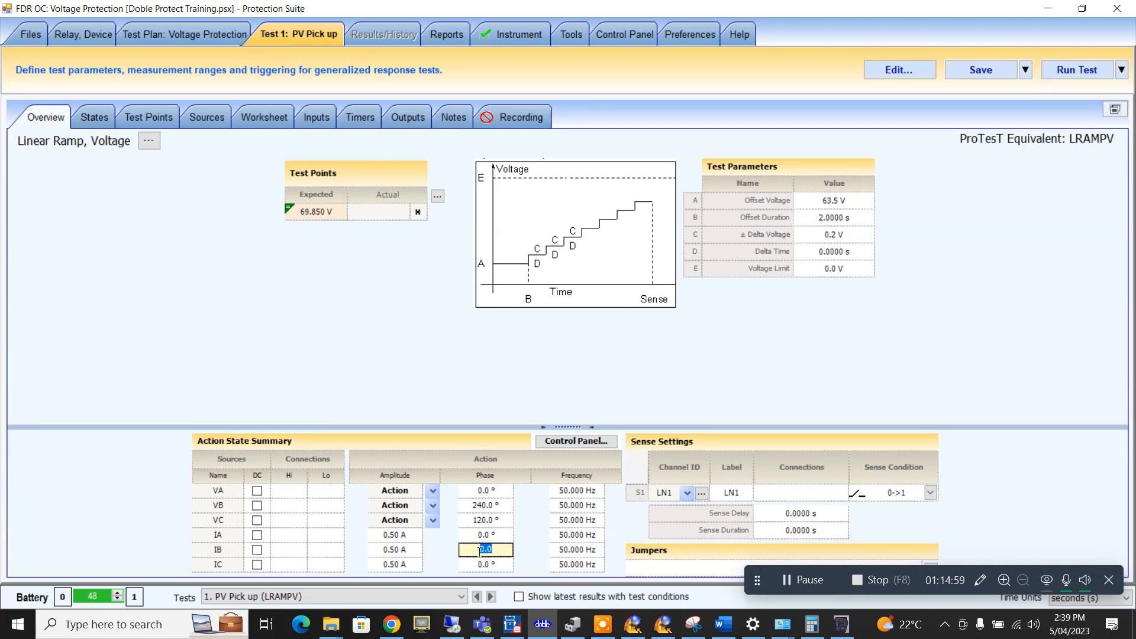
{"action": "type", "text": "240"}
{"action": "left_click", "coordinate": [485, 565]}
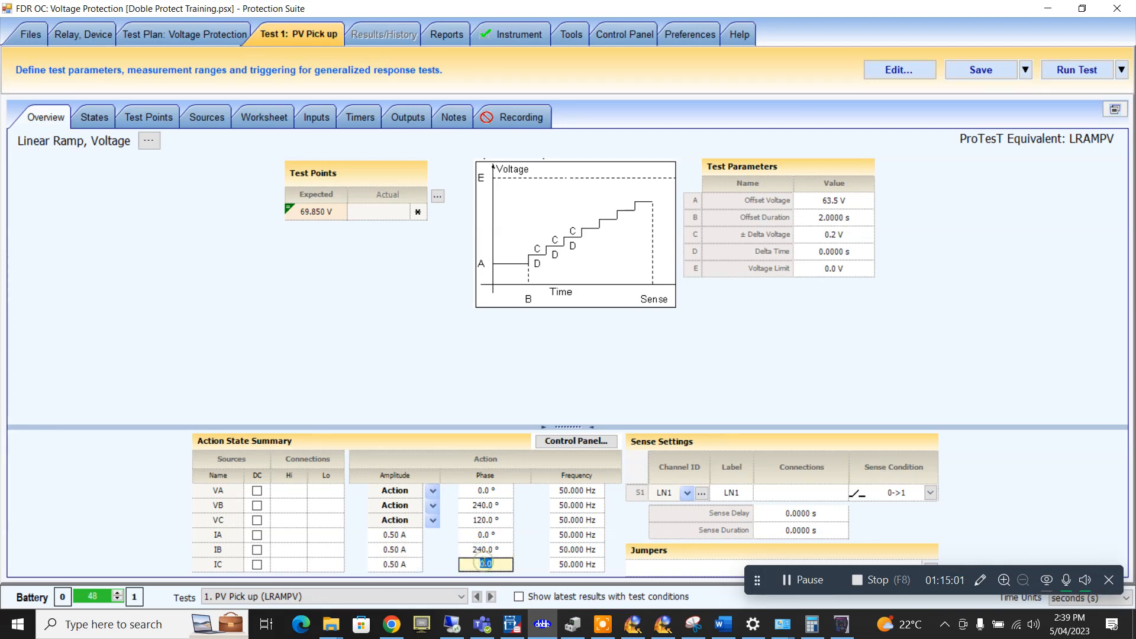
{"action": "type", "text": "120"}
{"action": "left_click", "coordinate": [834, 234]}
{"action": "left_click", "coordinate": [422, 332]}
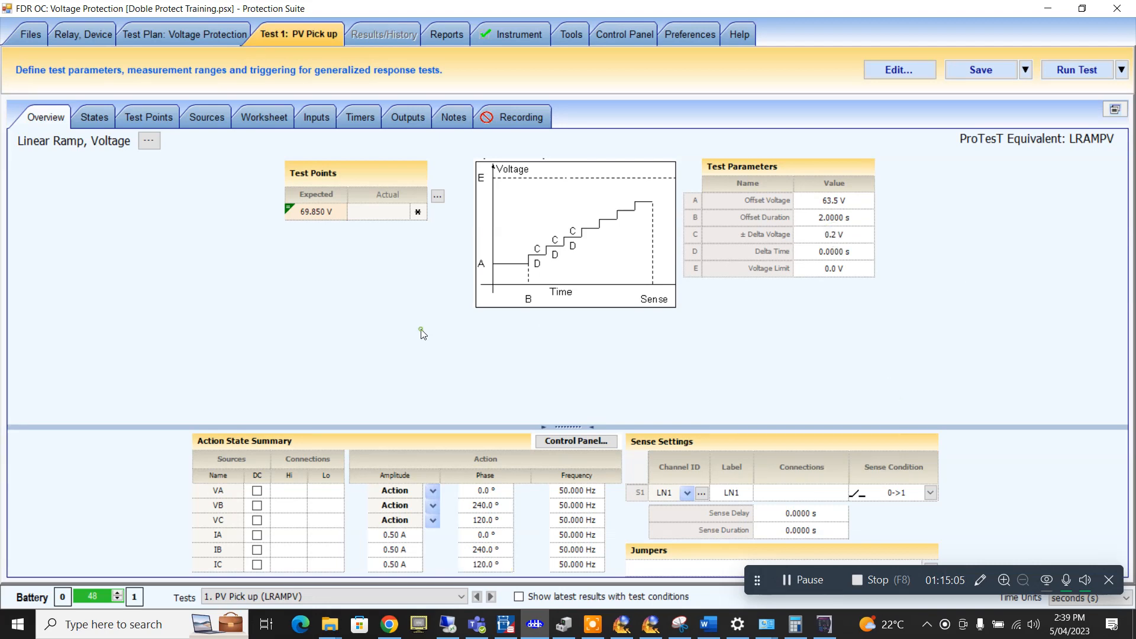
- Save the test configuration and review its test point tolerances
{"action": "left_click", "coordinate": [991, 77]}
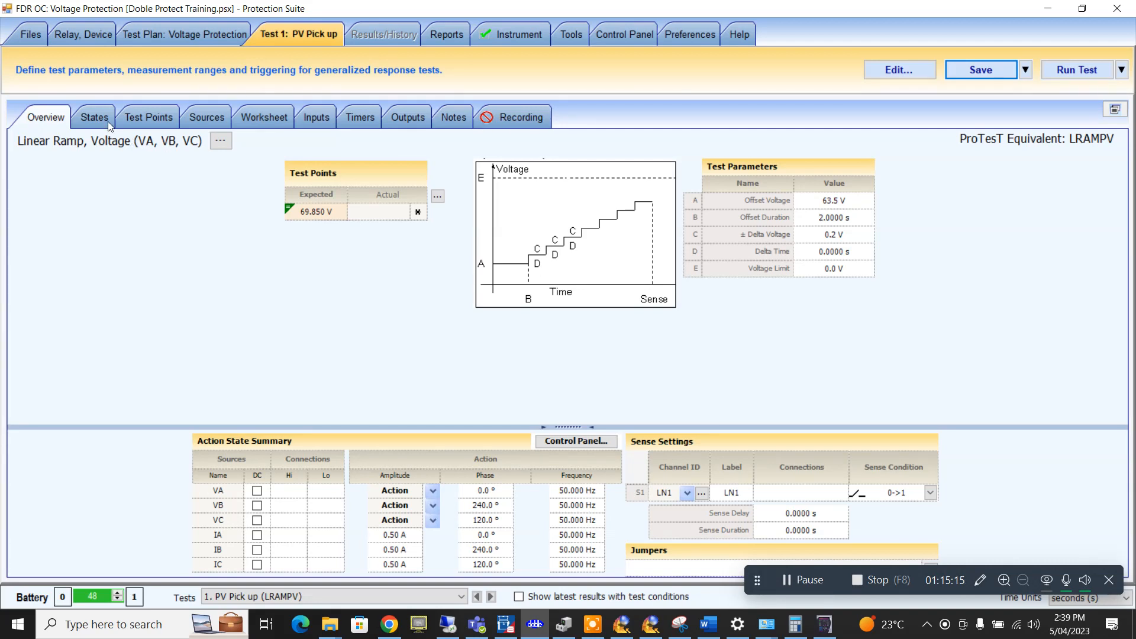
{"action": "left_click", "coordinate": [437, 196]}
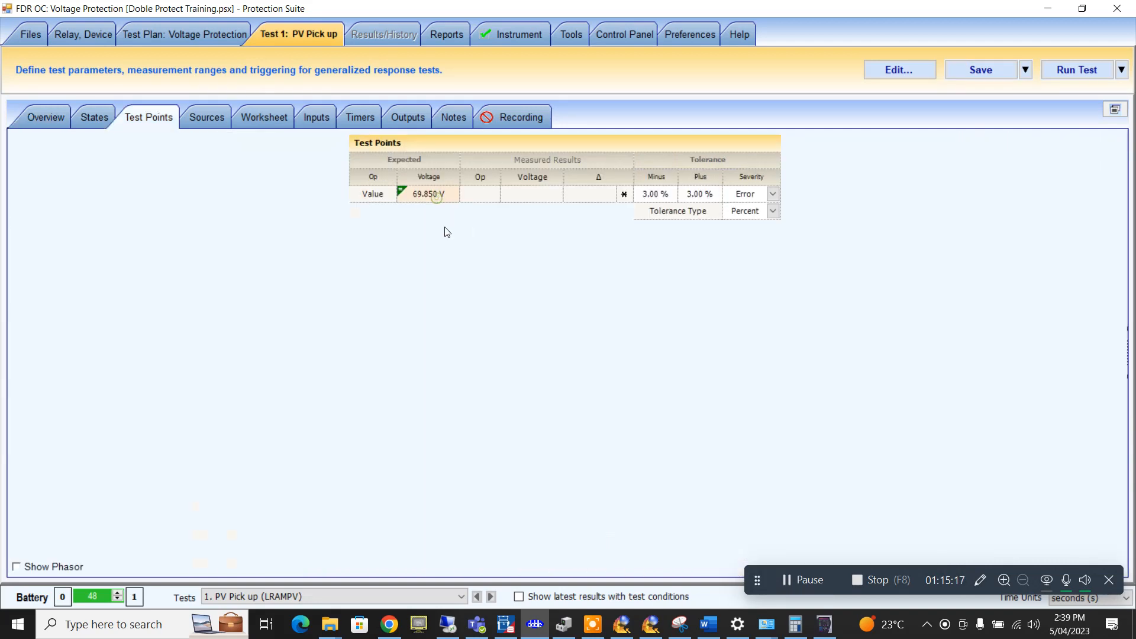
{"action": "left_click", "coordinate": [39, 123]}
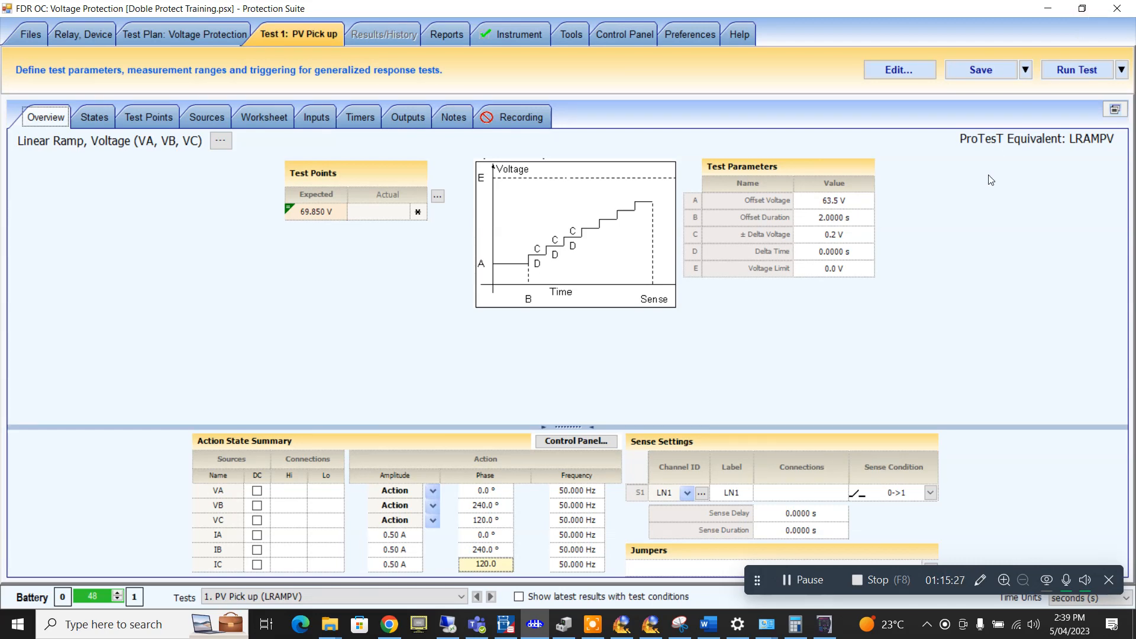
- Drive Delta Time with the formula OVTime*1.1, giving 2.2000 s
{"action": "left_click", "coordinate": [843, 252]}
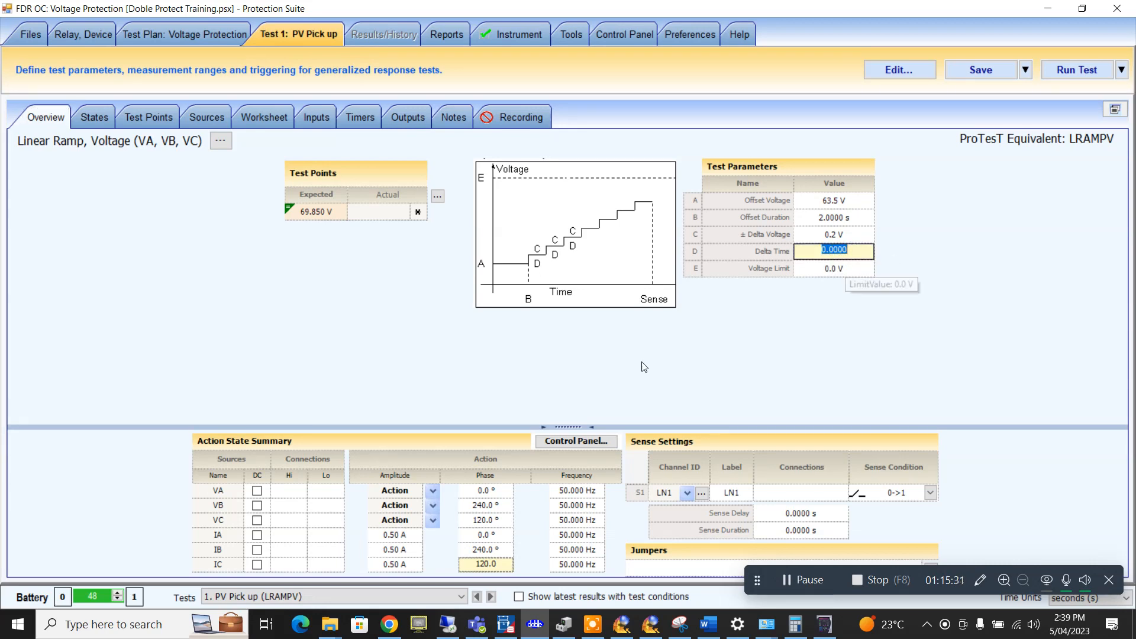
{"action": "key", "text": "BackSpace"}
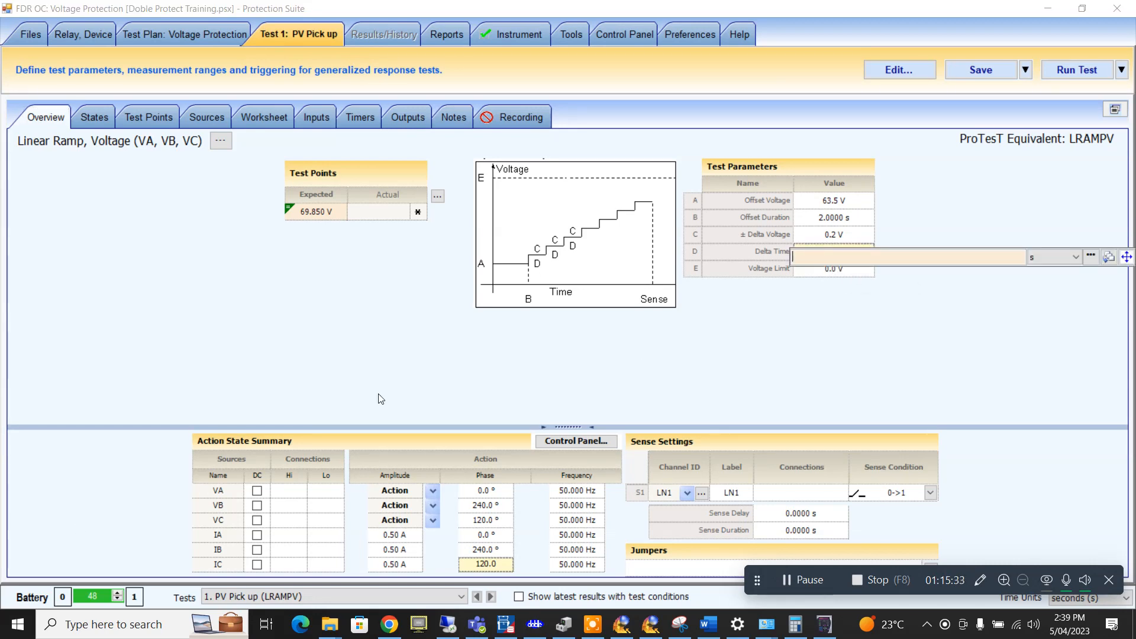
{"action": "left_click", "coordinate": [1090, 256]}
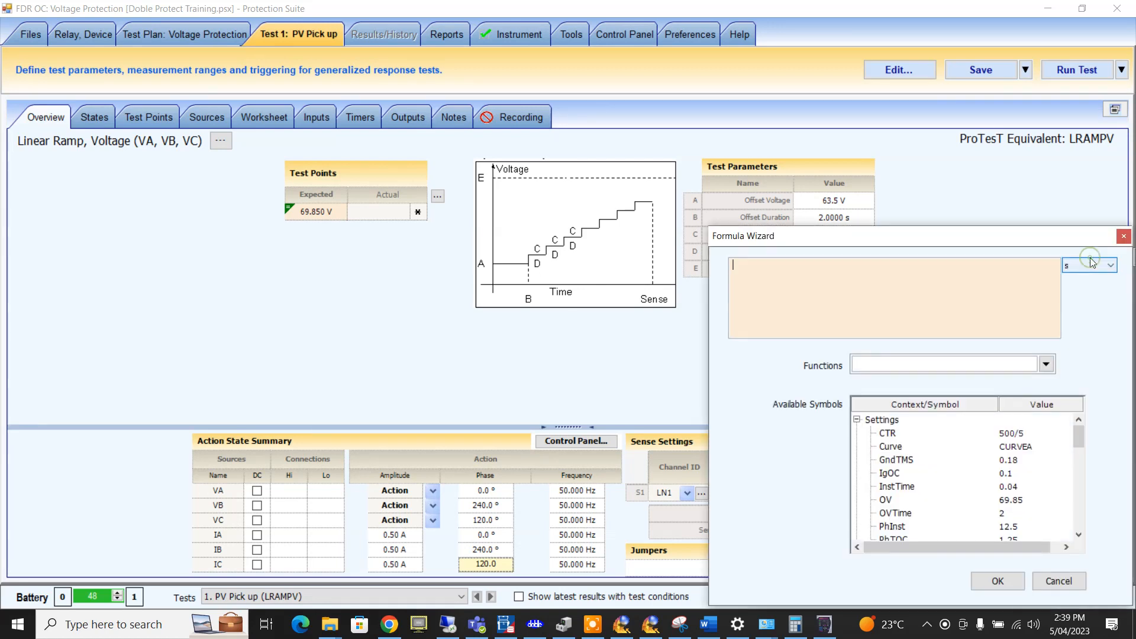
{"action": "scroll", "coordinate": [953, 466], "scroll_direction": "down", "scroll_amount": 2}
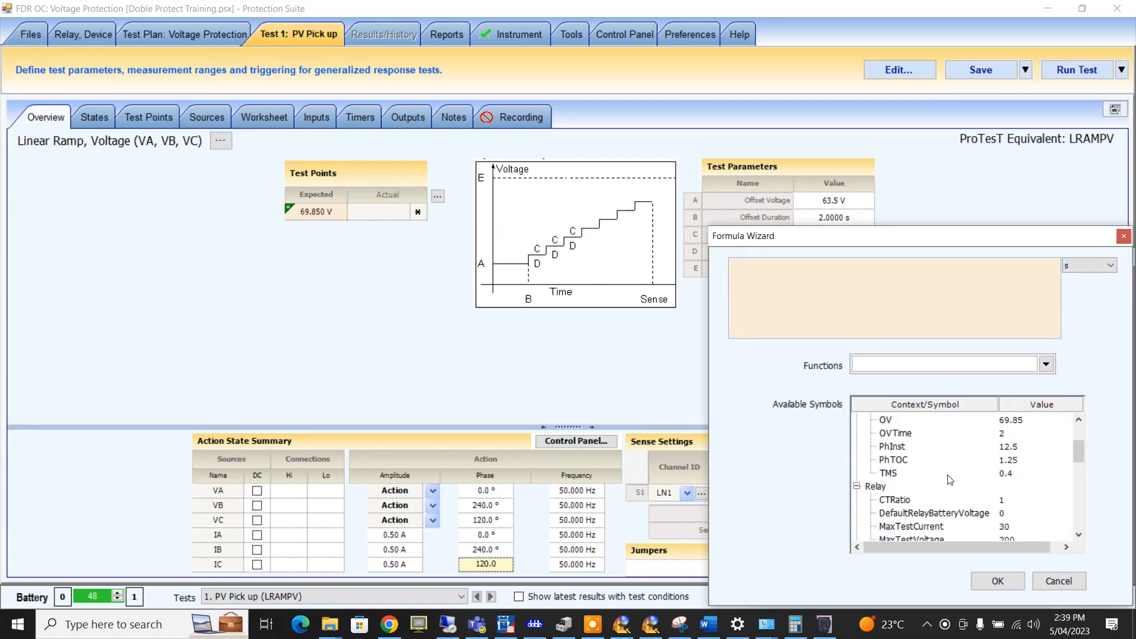
{"action": "double_click", "coordinate": [908, 433]}
{"action": "left_click", "coordinate": [796, 272]}
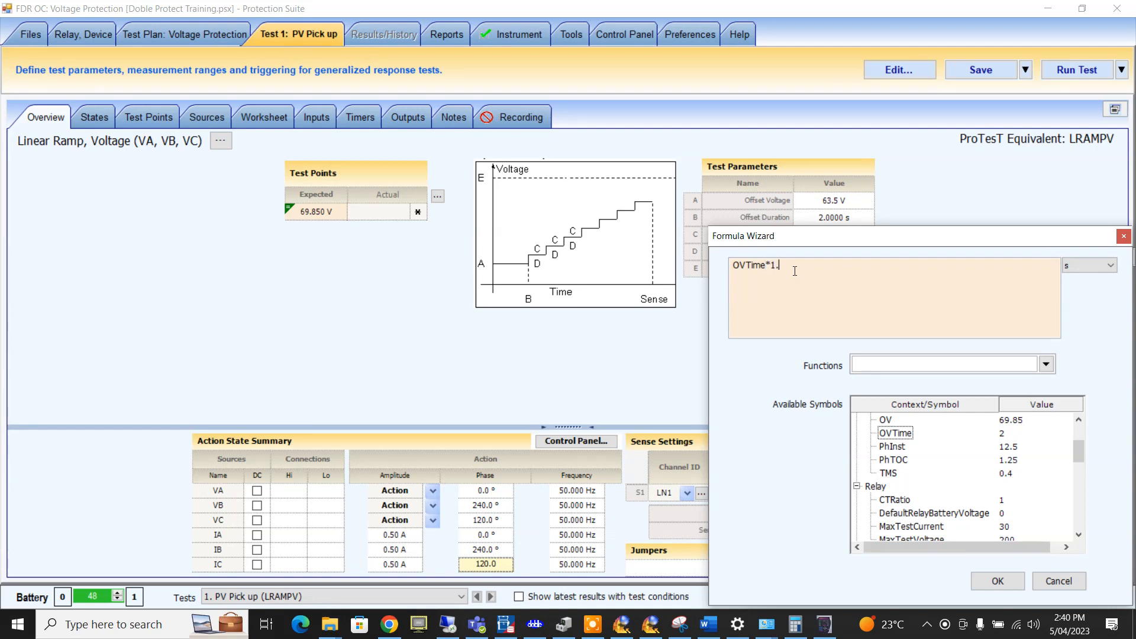
{"action": "key", "text": "Return"}
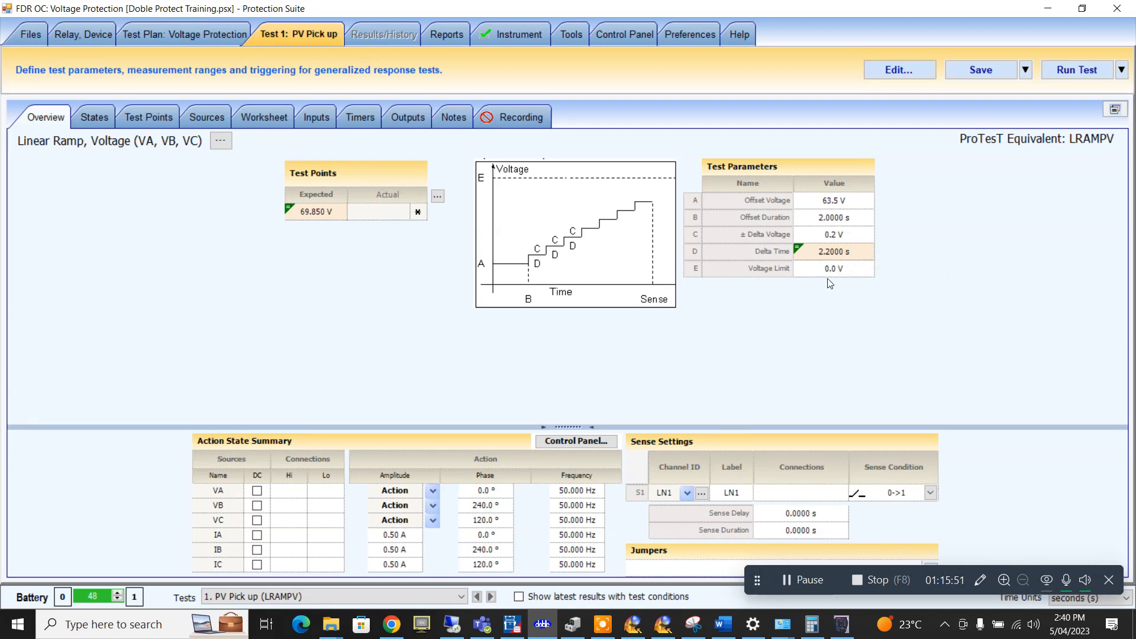
- Set the Voltage Limit to 71.0 V and save the updated test
{"action": "left_click", "coordinate": [830, 277]}
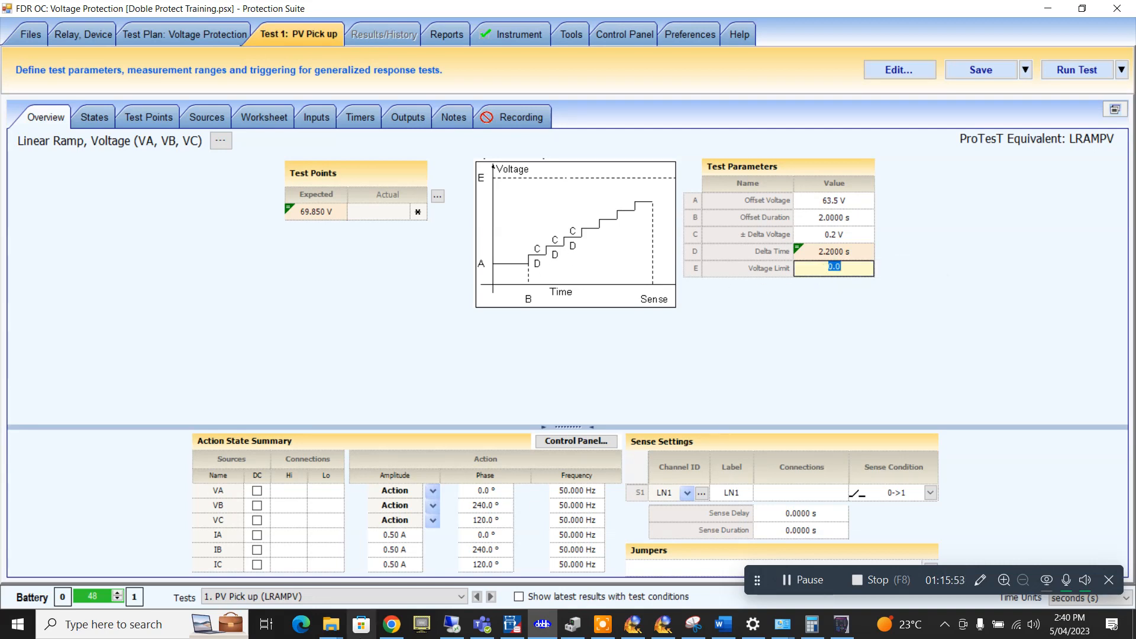
{"action": "type", "text": "71"}
{"action": "key", "text": "shift+Tab"}
{"action": "left_click", "coordinate": [351, 347]}
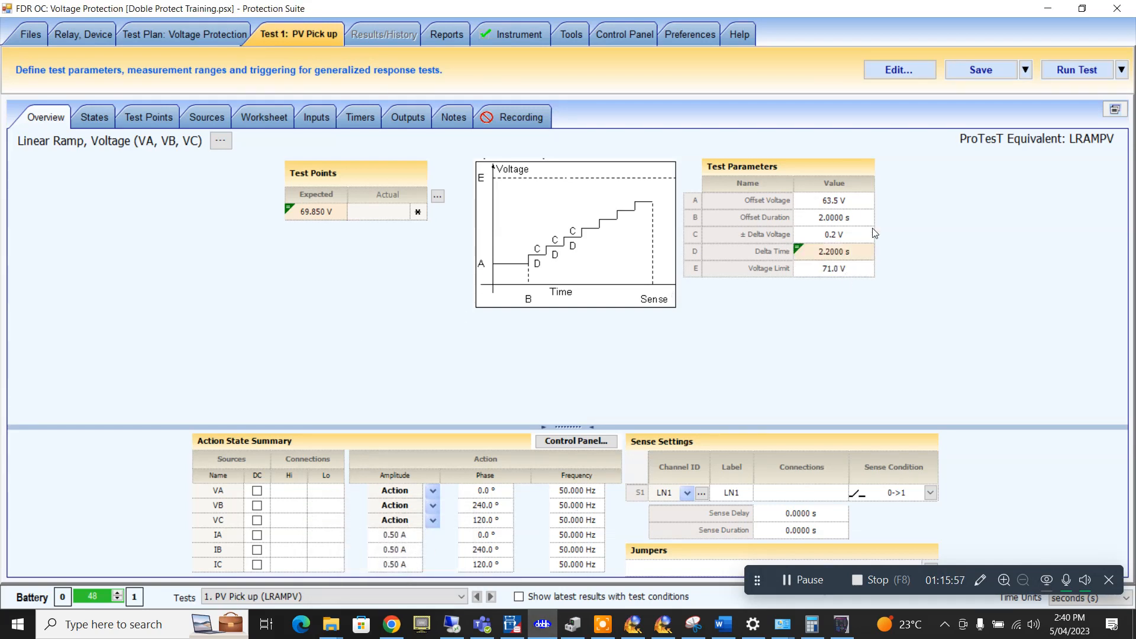
{"action": "left_click", "coordinate": [968, 72]}
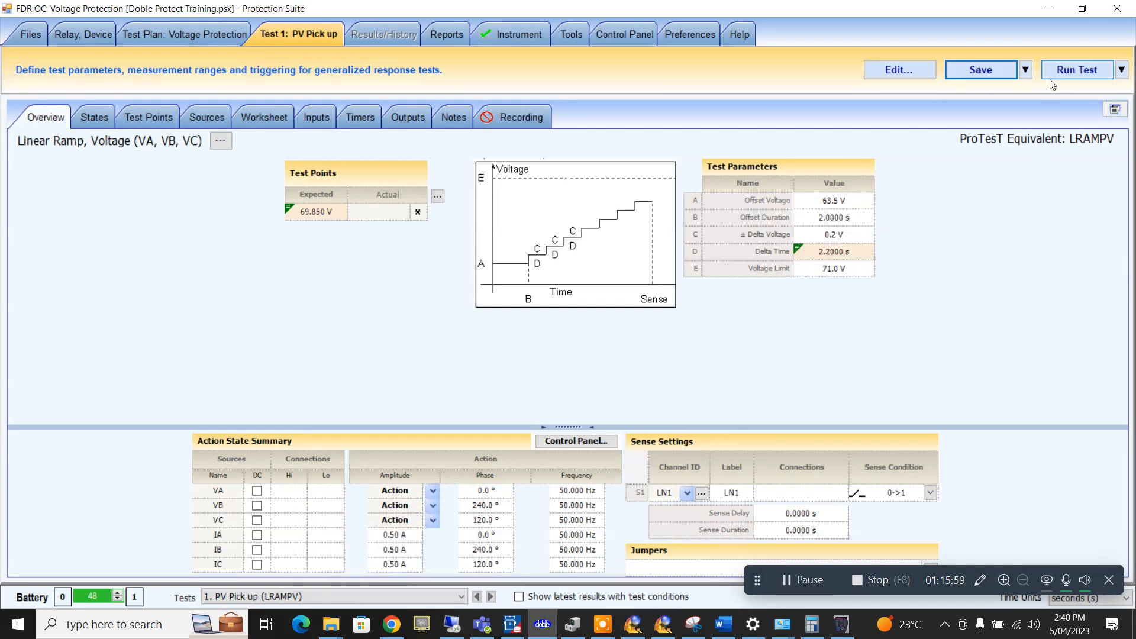
{"action": "left_click", "coordinate": [1081, 9]}
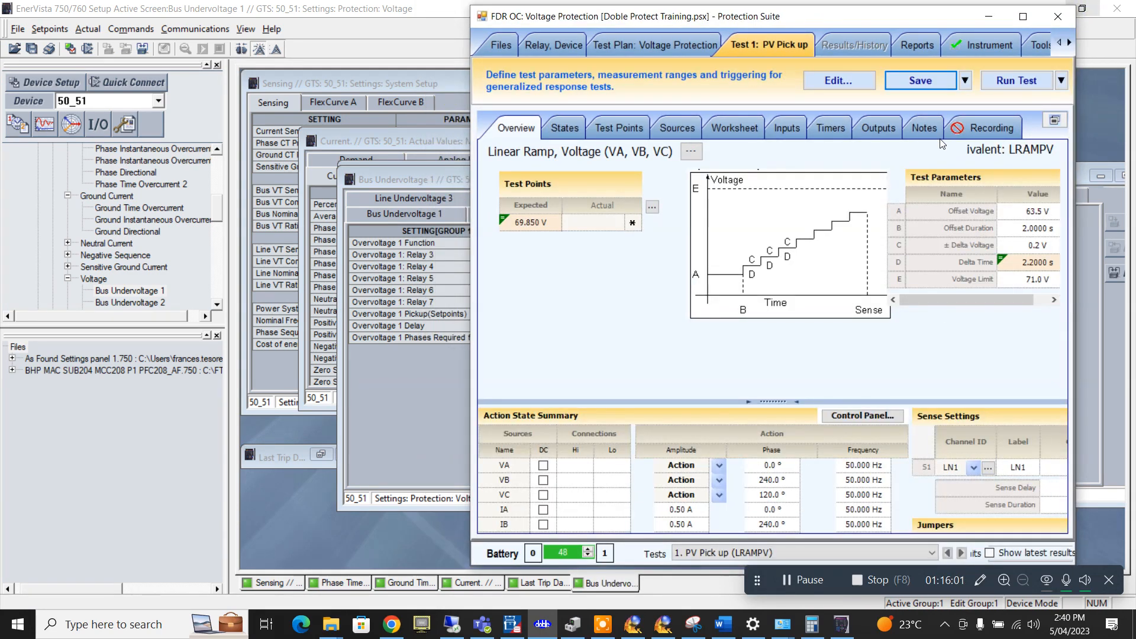
- Run the PV Pick up test and check the relay's metered voltages in the setup software
{"action": "left_click", "coordinate": [1028, 19]}
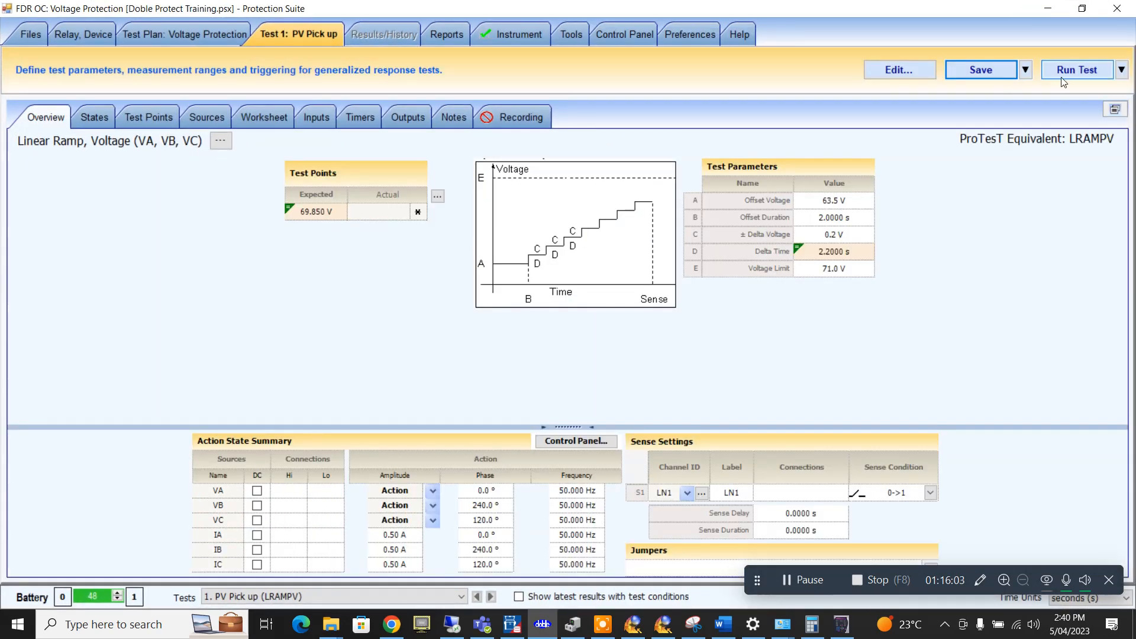
{"action": "left_click", "coordinate": [1064, 71]}
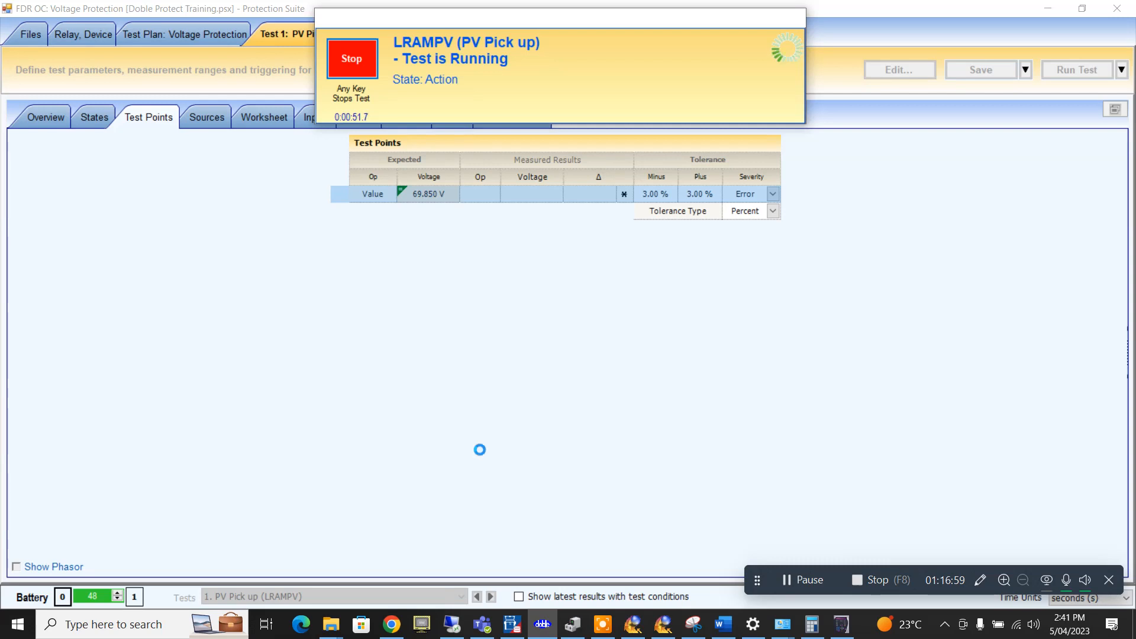
{"action": "left_click", "coordinate": [840, 625]}
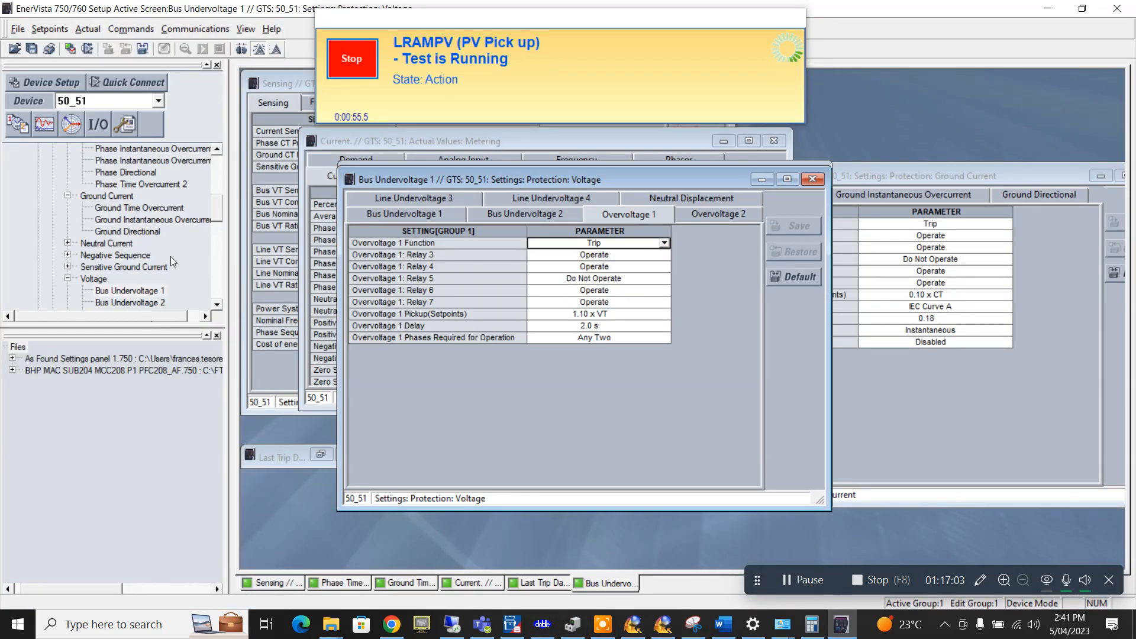
{"action": "left_click_drag", "start_coordinate": [221, 210], "coordinate": [219, 265]}
{"action": "double_click", "coordinate": [90, 231]}
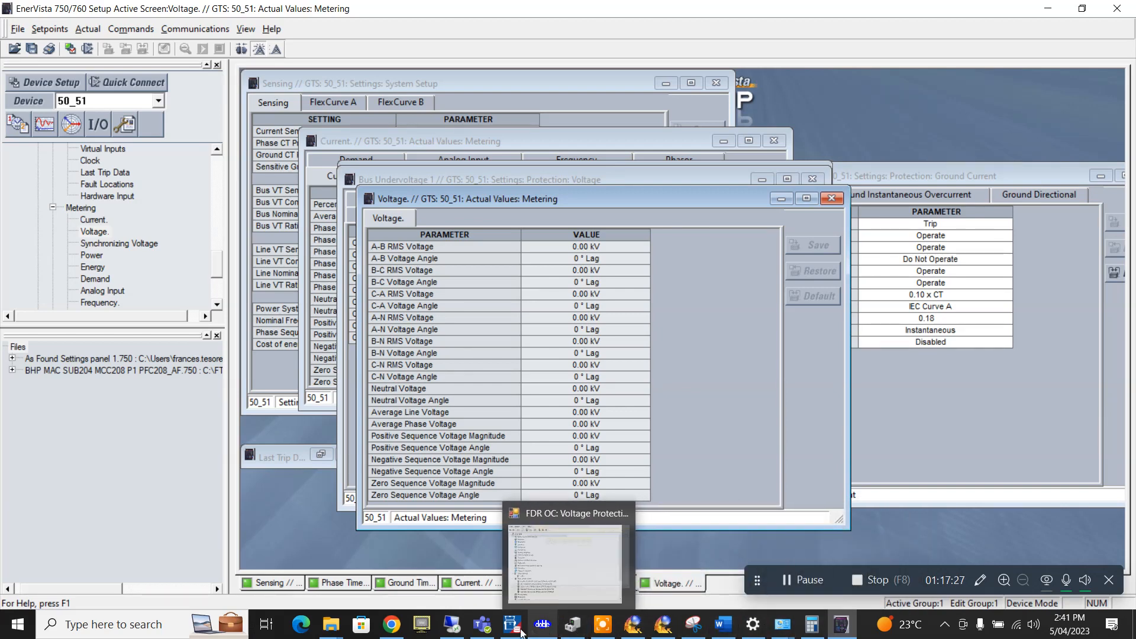
{"action": "left_click", "coordinate": [543, 562]}
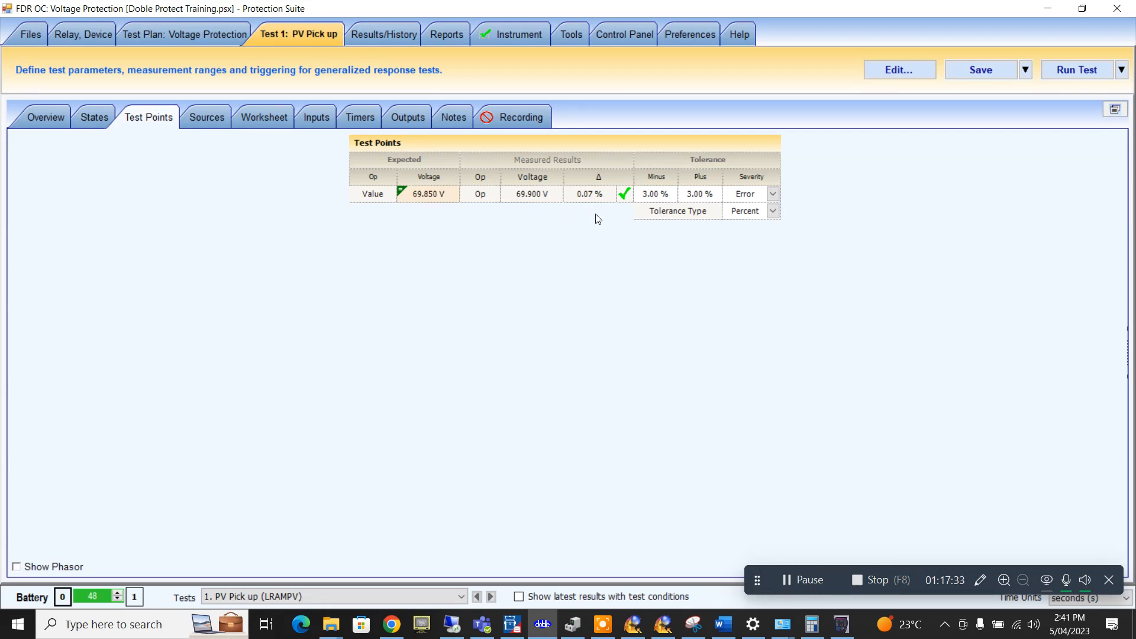
- Add a Protest Macro TIMEV operating-time test step to the plan
{"action": "left_click", "coordinate": [193, 32]}
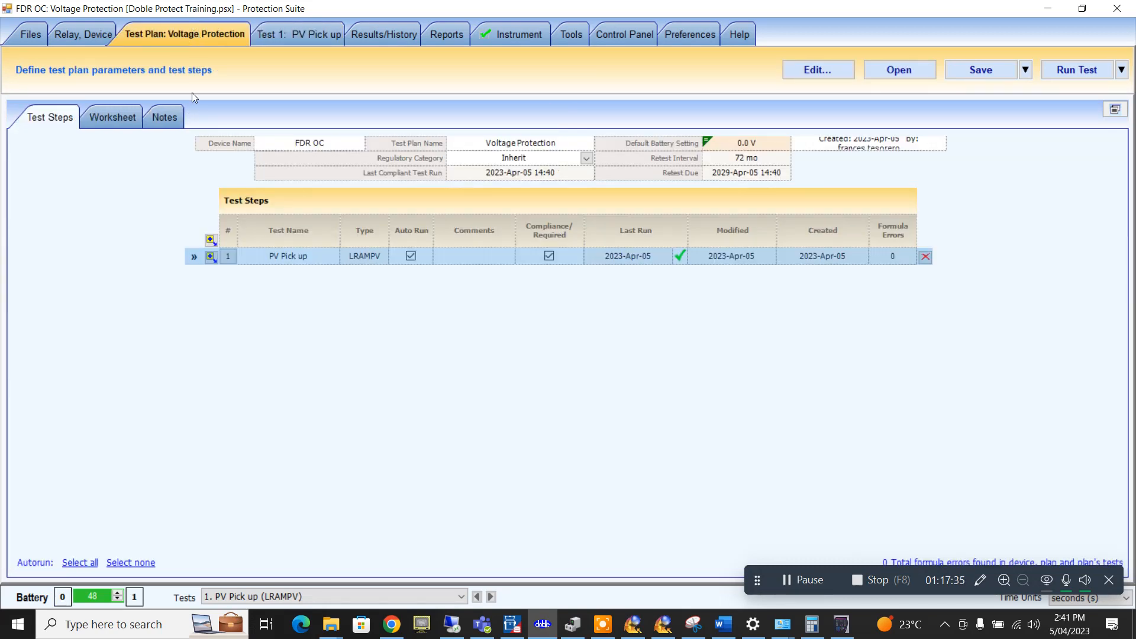
{"action": "left_click", "coordinate": [281, 37]}
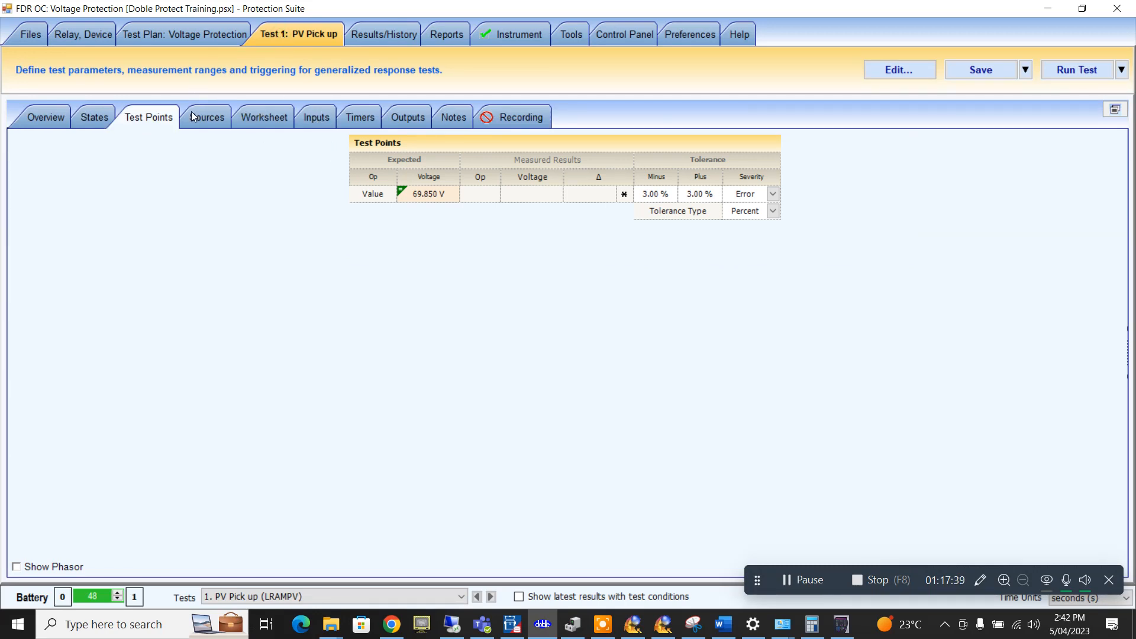
{"action": "left_click", "coordinate": [26, 120]}
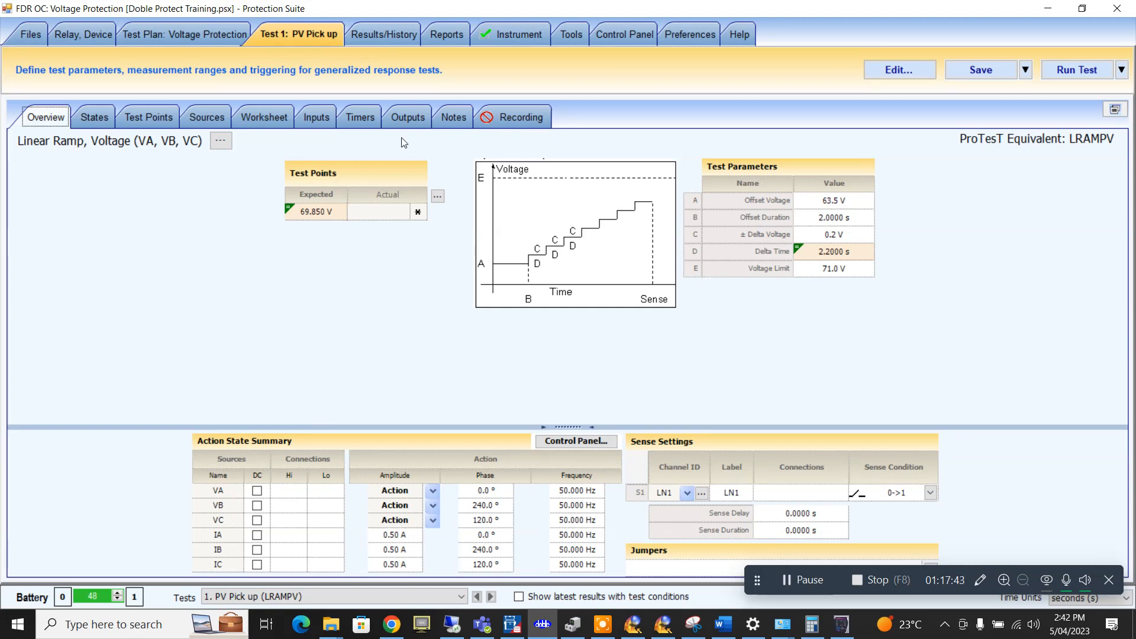
{"action": "left_click", "coordinate": [210, 34]}
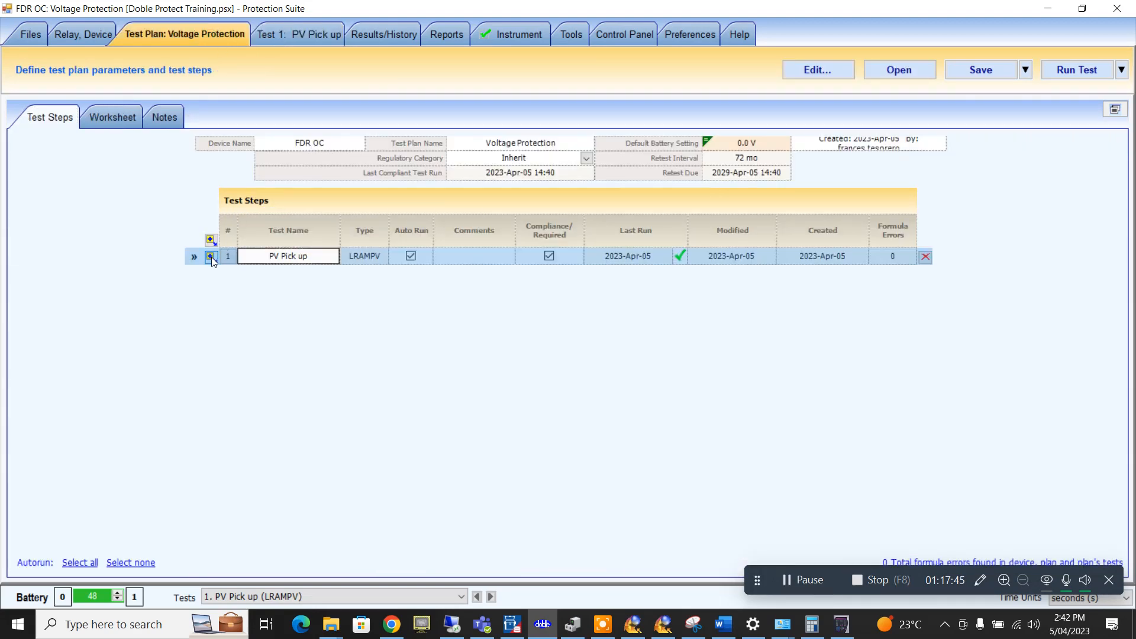
{"action": "left_click", "coordinate": [211, 257]}
{"action": "mouse_move", "coordinate": [297, 277]}
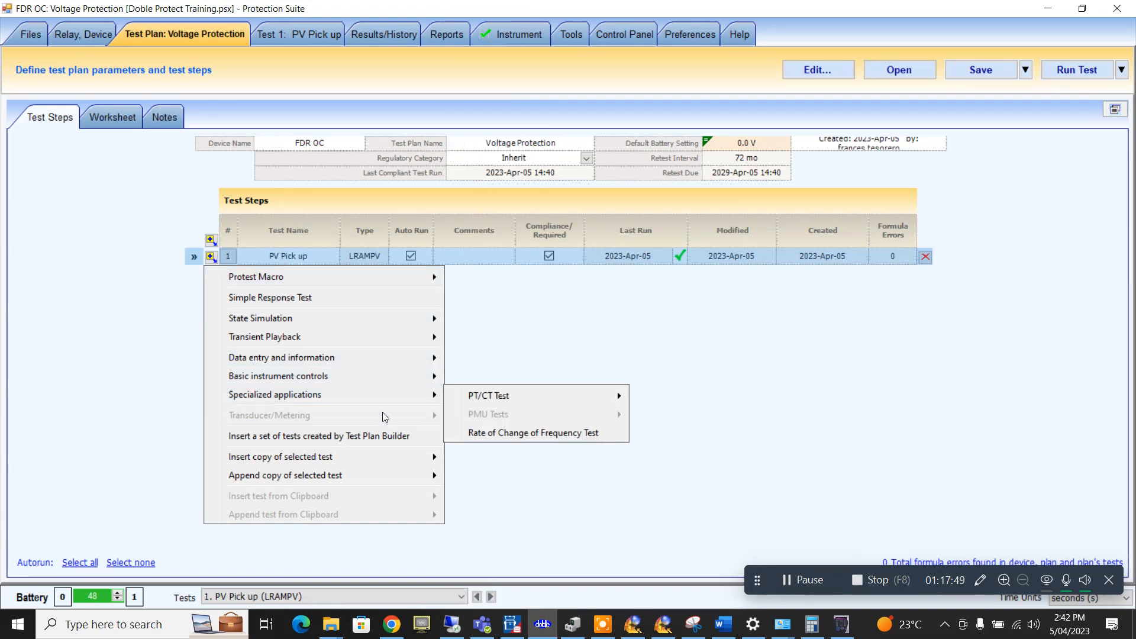
{"action": "mouse_move", "coordinate": [407, 280]}
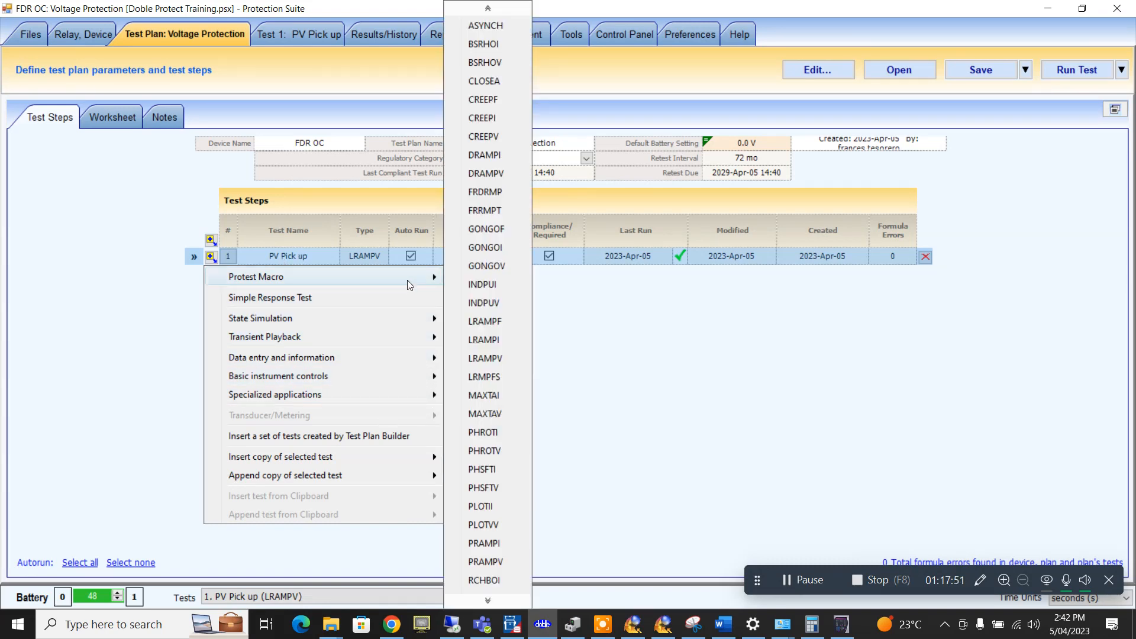
{"action": "left_click", "coordinate": [489, 600]}
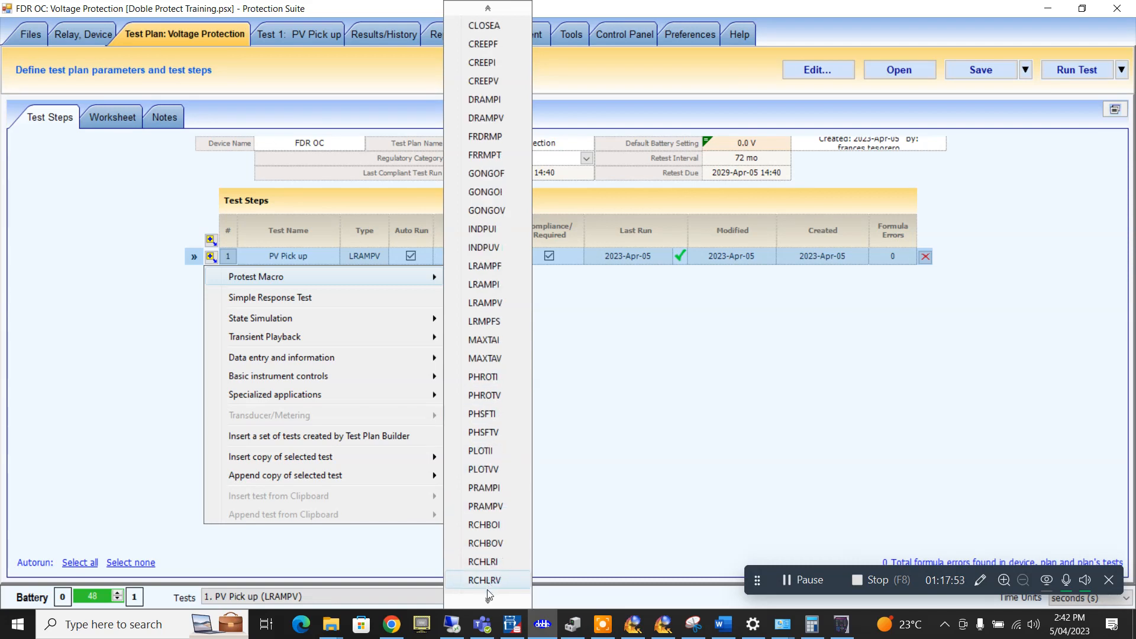
{"action": "left_click", "coordinate": [487, 599]}
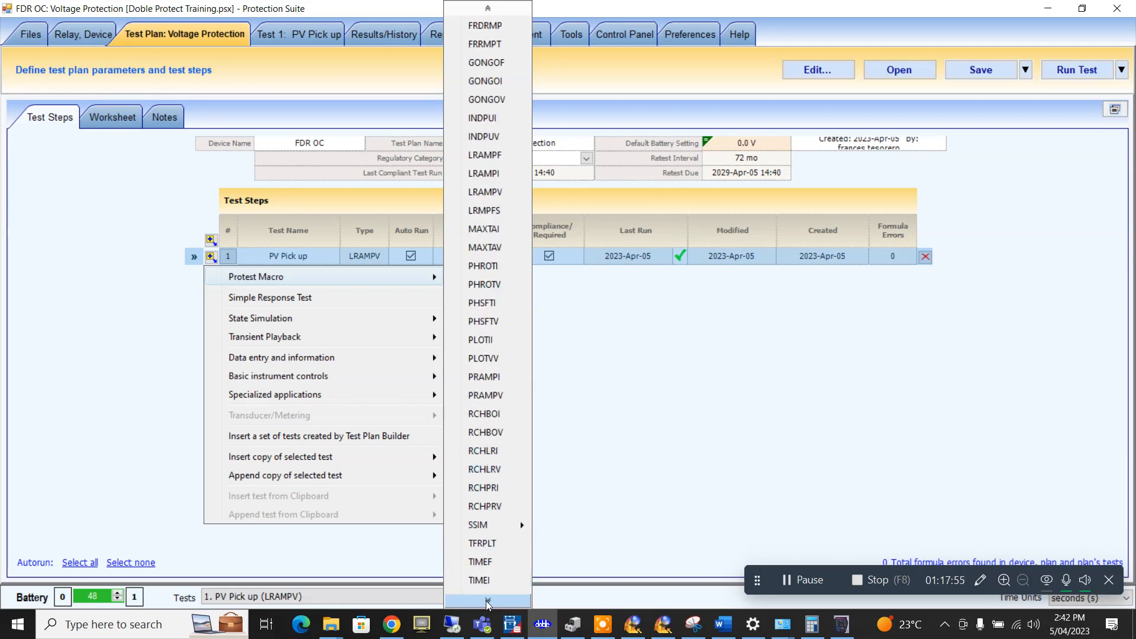
{"action": "left_click", "coordinate": [489, 357]}
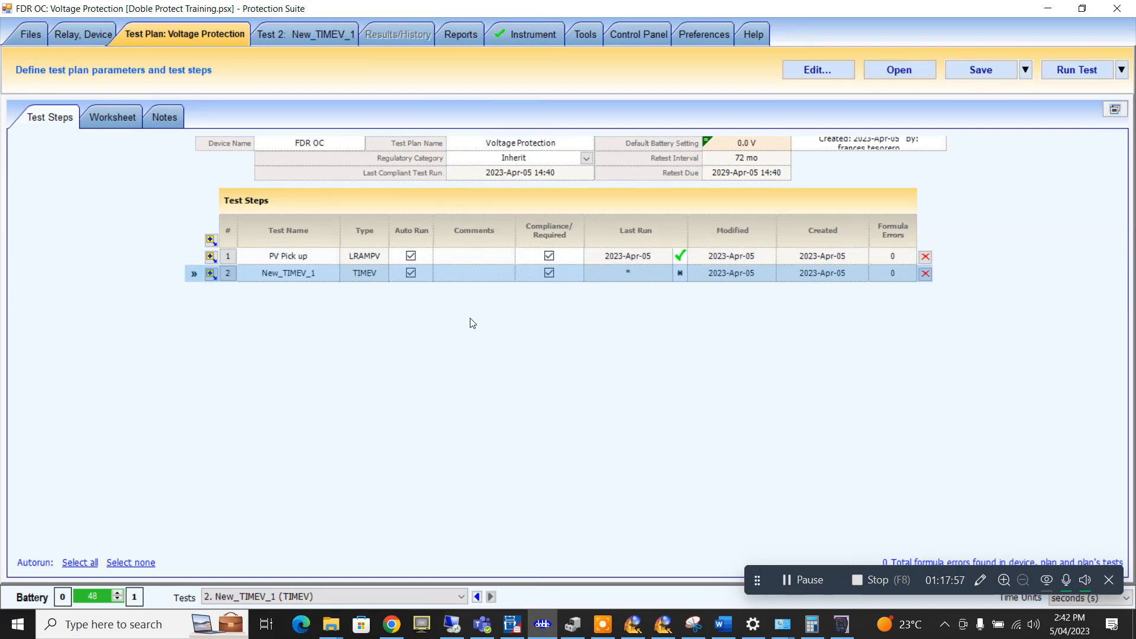
- Rename the first test from PV Pick up to OV Pick up
{"action": "left_click", "coordinate": [314, 276]}
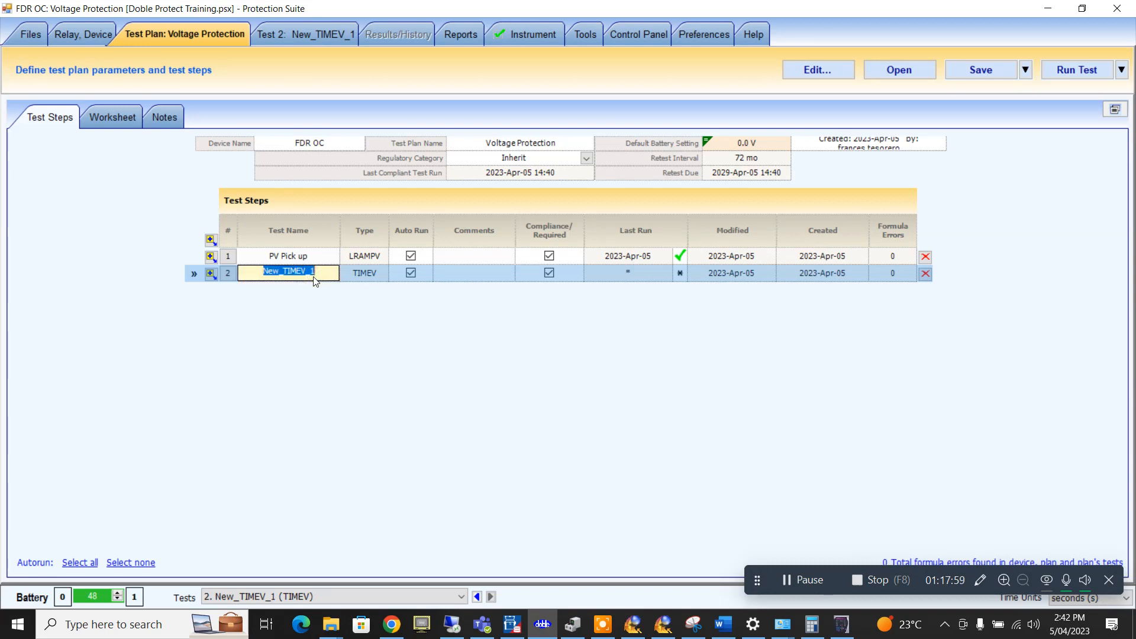
{"action": "left_click", "coordinate": [282, 260]}
{"action": "left_click", "coordinate": [274, 258]}
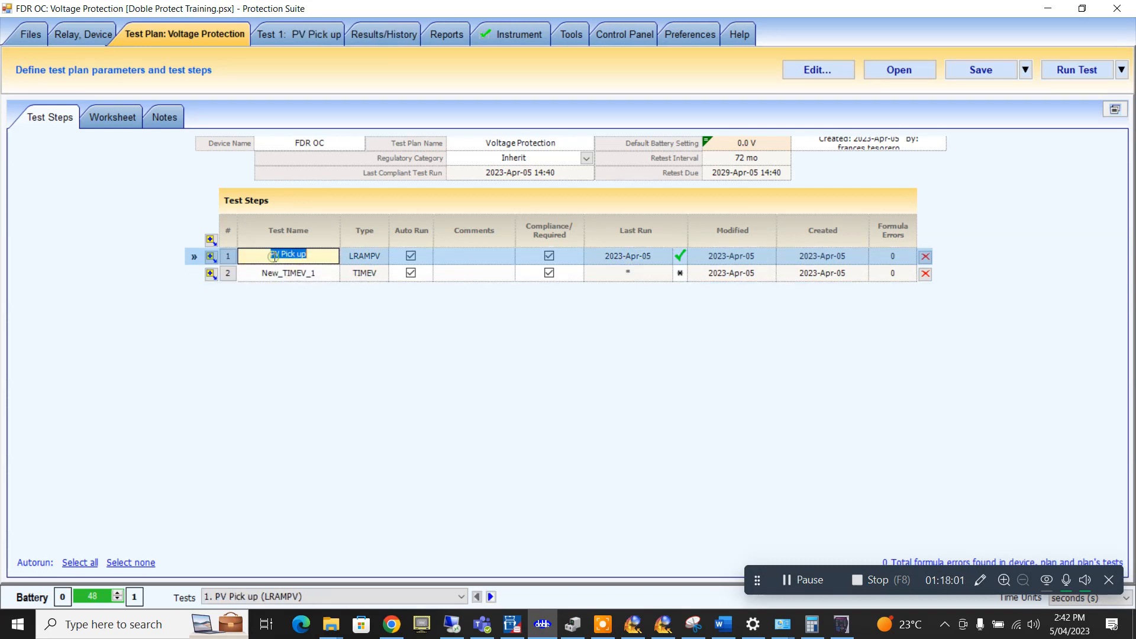
{"action": "left_click", "coordinate": [275, 255]}
{"action": "key", "text": "BackSpace"}
{"action": "type", "text": "O"}
{"action": "left_click", "coordinate": [290, 274]}
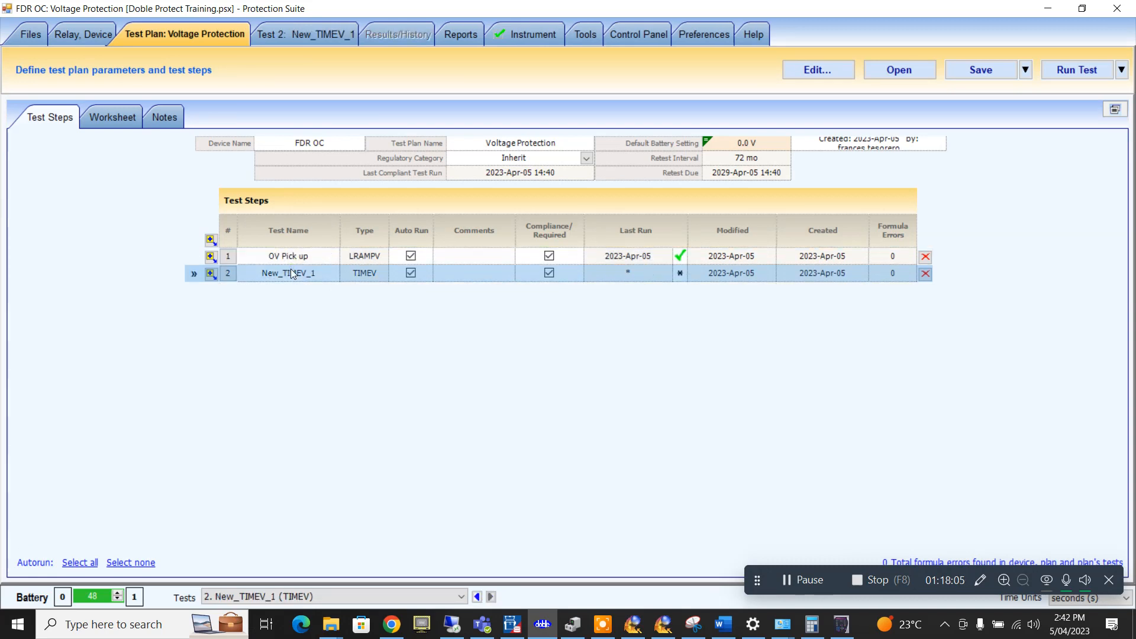
- Name the new TIMEV test 'OV Time'
{"action": "left_click", "coordinate": [290, 269]}
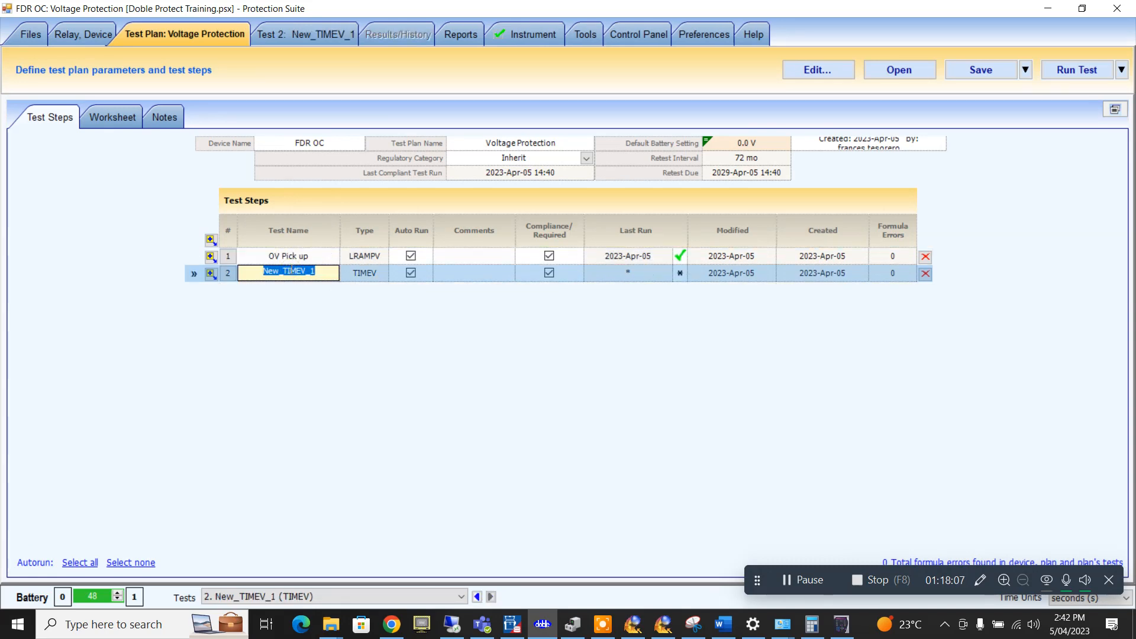
{"action": "type", "text": "OV Time"}
{"action": "key", "text": "Return"}
{"action": "left_click", "coordinate": [310, 38]}
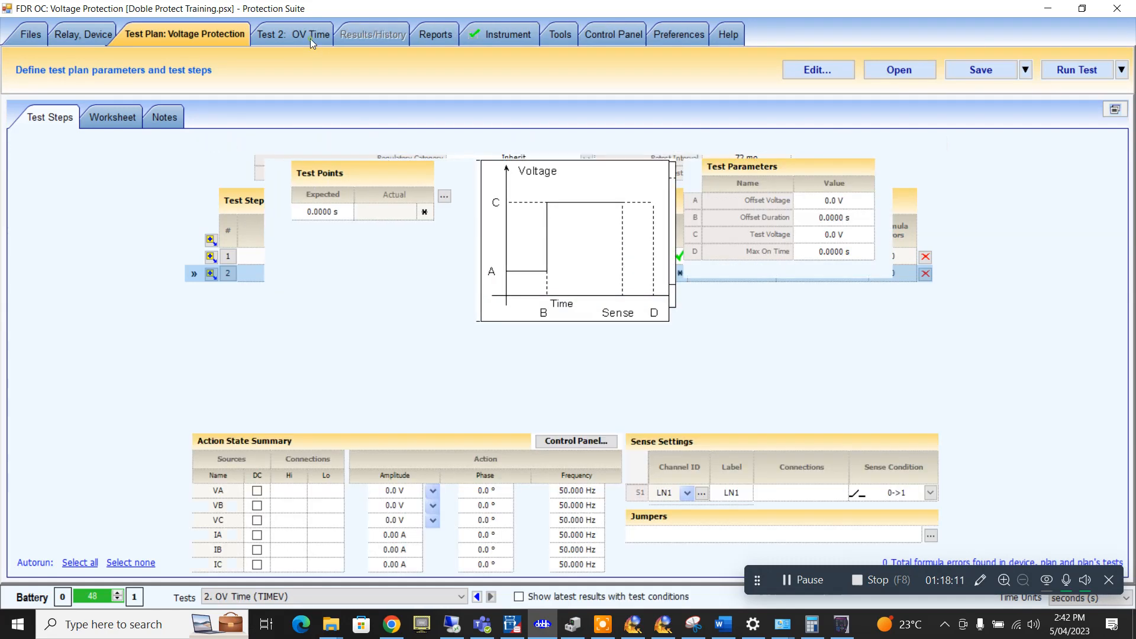
- Set the expected operating time to the OVTime setting, giving 2.0000 s
{"action": "double_click", "coordinate": [313, 210]}
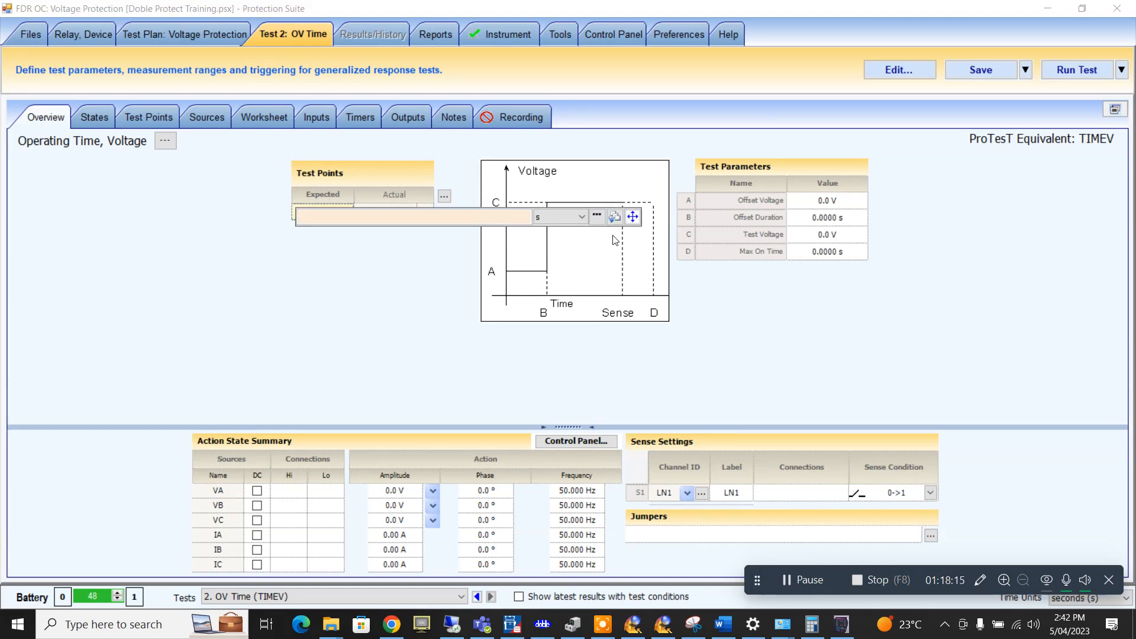
{"action": "left_click", "coordinate": [598, 215]}
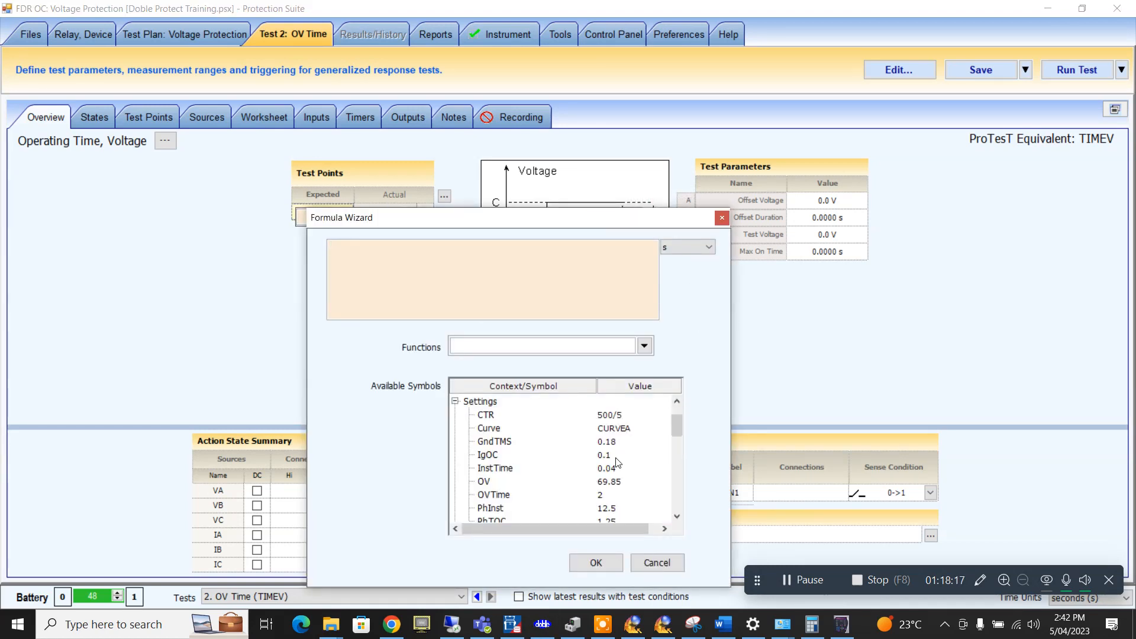
{"action": "scroll", "coordinate": [542, 466], "scroll_direction": "down", "scroll_amount": 1}
{"action": "double_click", "coordinate": [494, 455]}
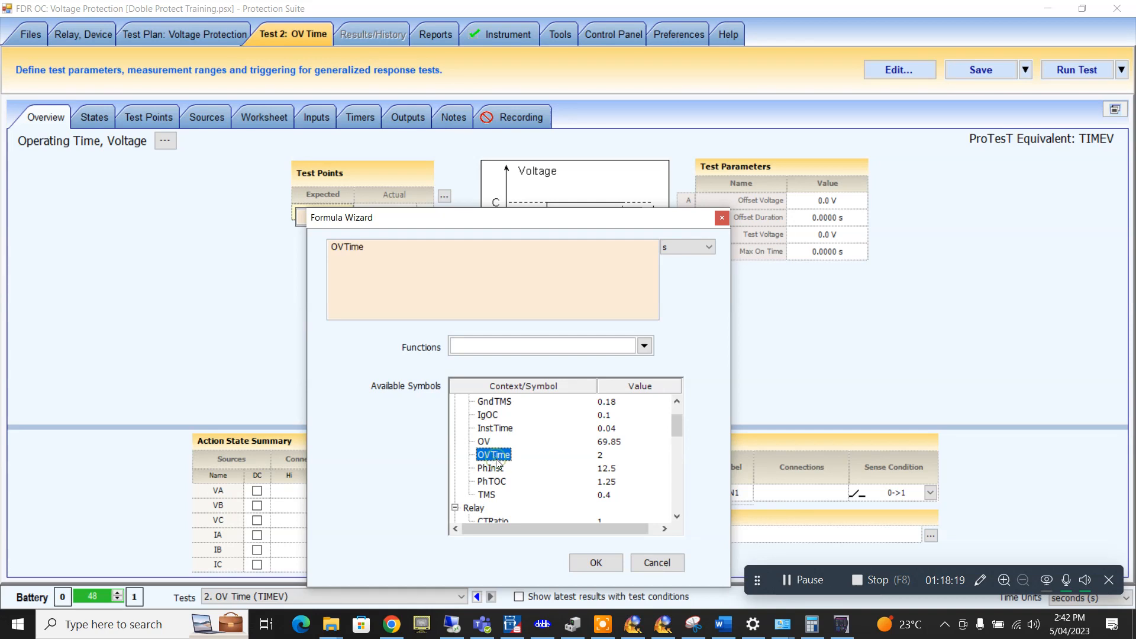
{"action": "left_click", "coordinate": [594, 562]}
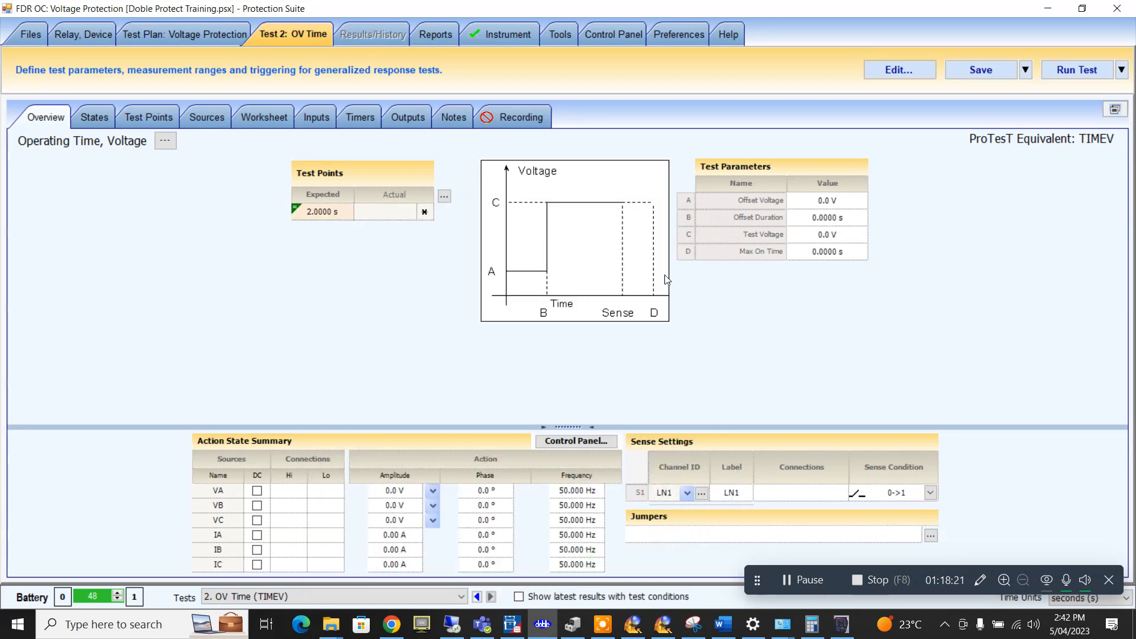
- Set the test point minus and plus tolerances to 3%
{"action": "left_click", "coordinate": [445, 196]}
{"action": "left_click", "coordinate": [648, 197]}
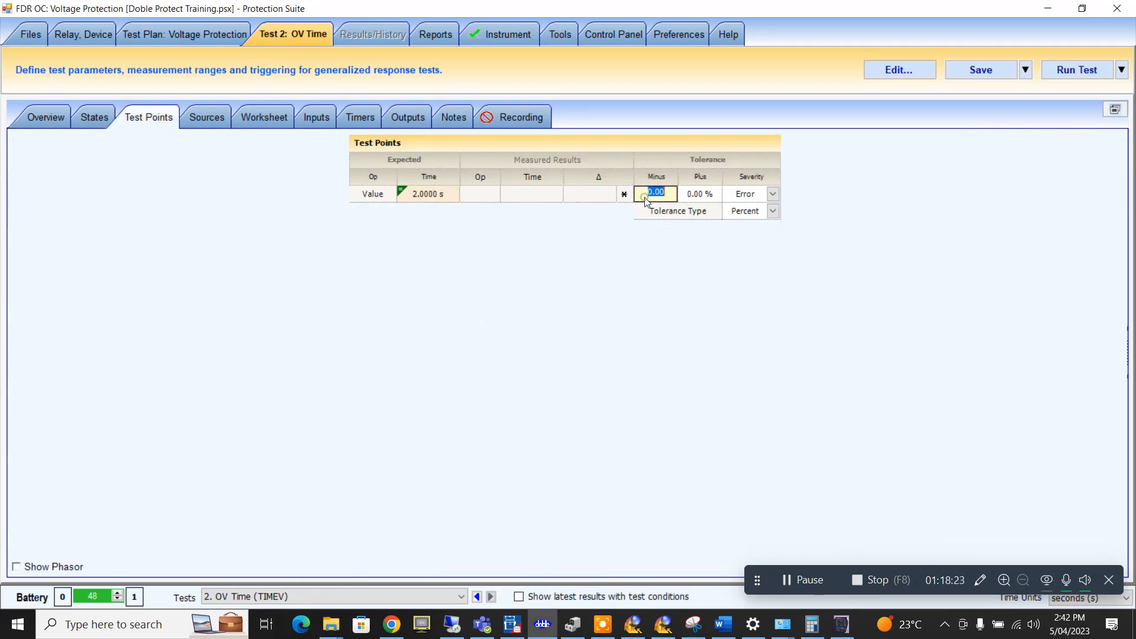
{"action": "type", "text": "3"}
{"action": "left_click", "coordinate": [682, 194]}
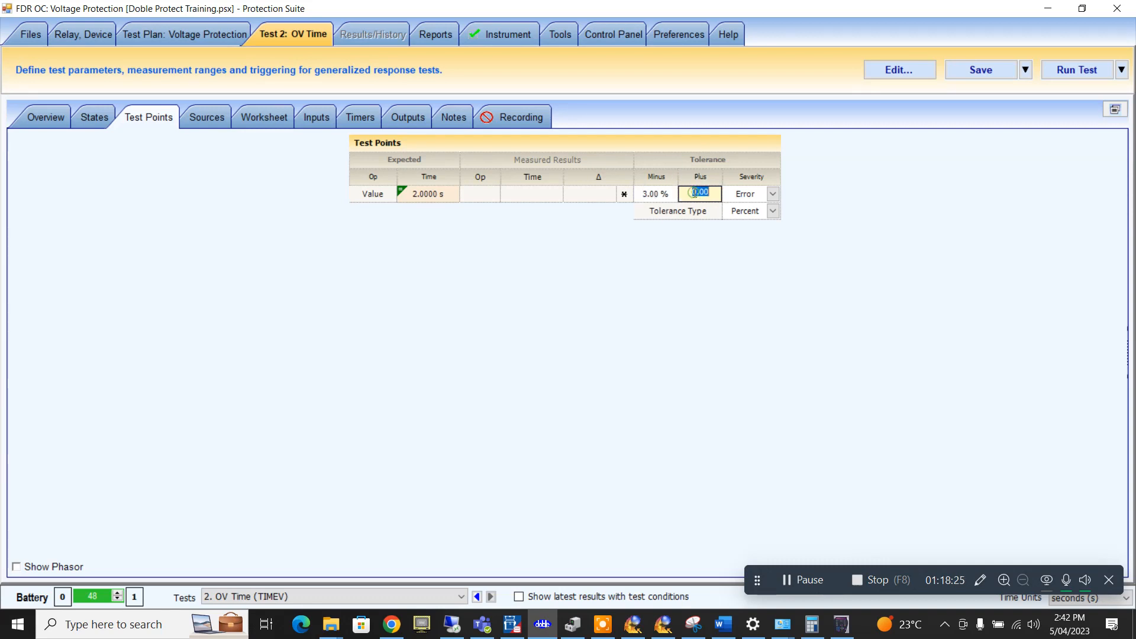
{"action": "type", "text": "3"}
{"action": "key", "text": "Return"}
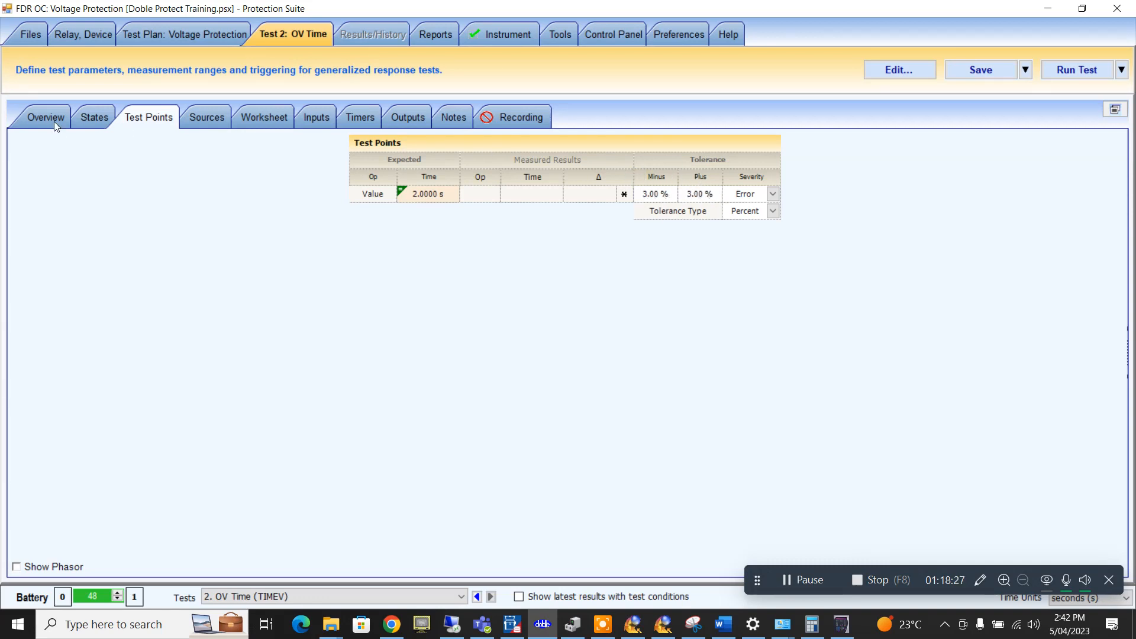
- Set Offset Voltage 63.5 V for 2 s, Test Voltage 72 V, Max On Time 5 s; VA amplitude varies
{"action": "left_click", "coordinate": [55, 122]}
{"action": "left_click", "coordinate": [804, 205]}
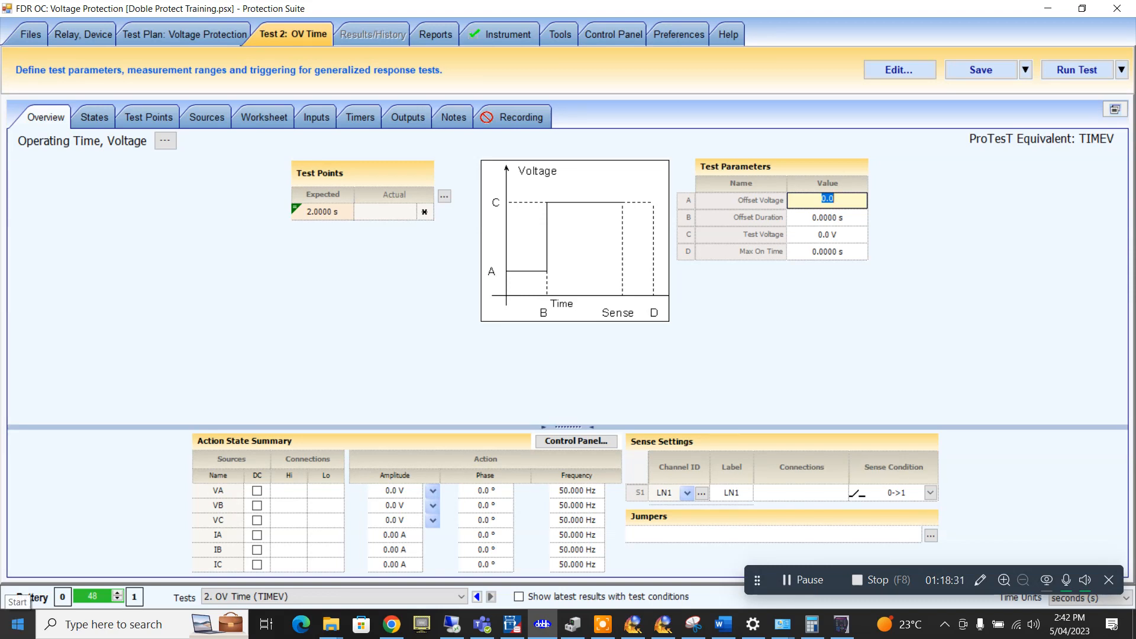
{"action": "type", "text": "63.5"}
{"action": "left_click", "coordinate": [820, 216]}
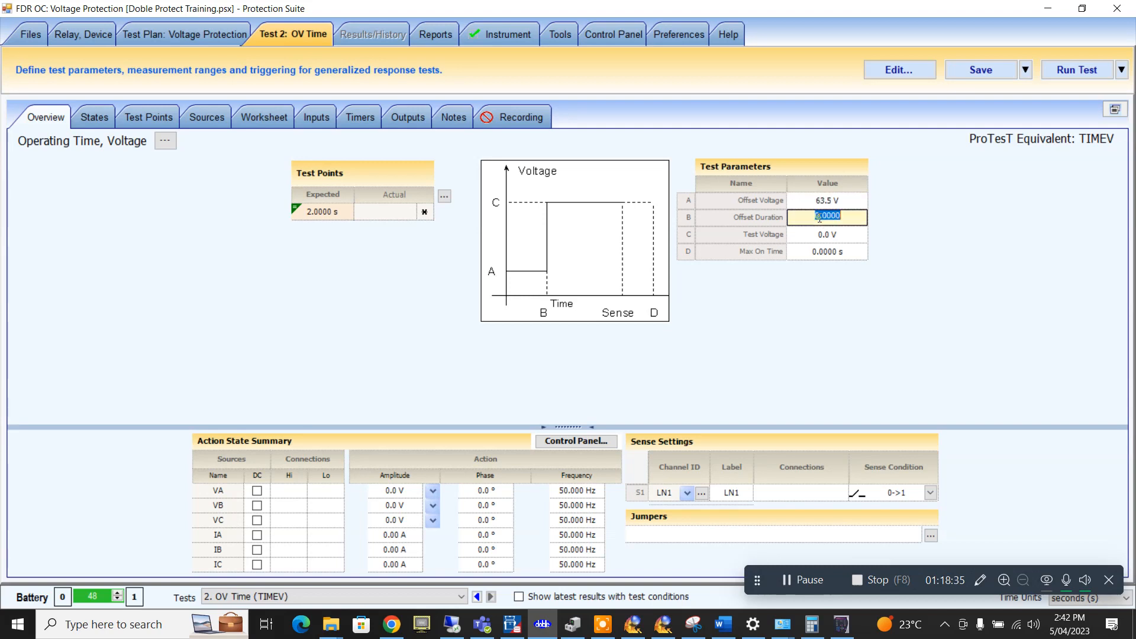
{"action": "type", "text": "2"}
{"action": "left_click", "coordinate": [837, 238]}
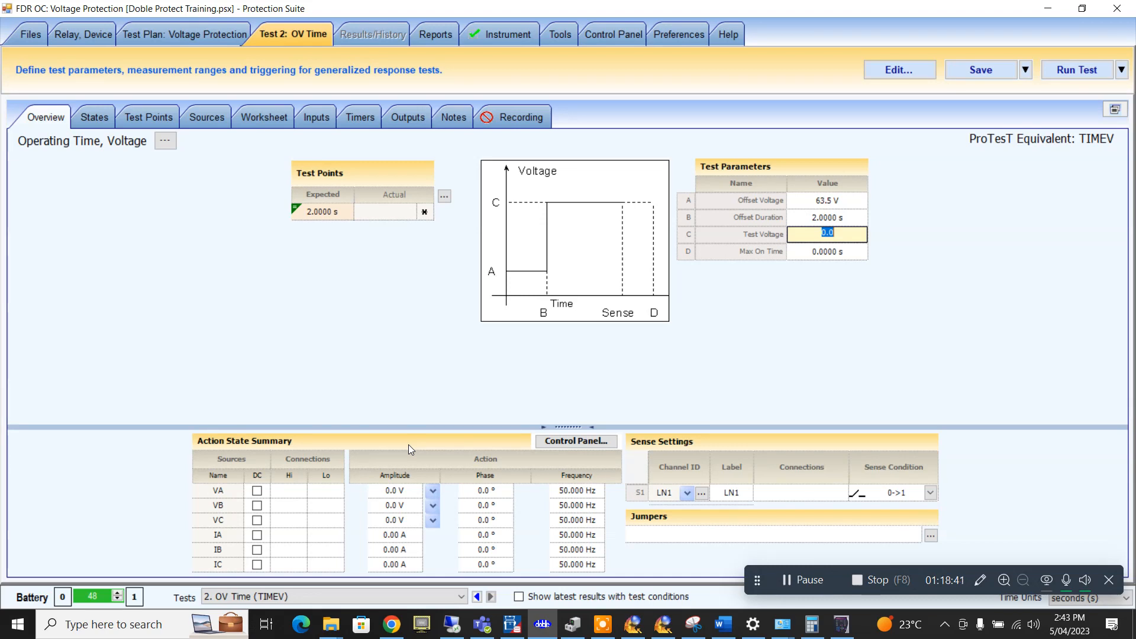
{"action": "type", "text": "72"}
{"action": "left_click", "coordinate": [835, 251]}
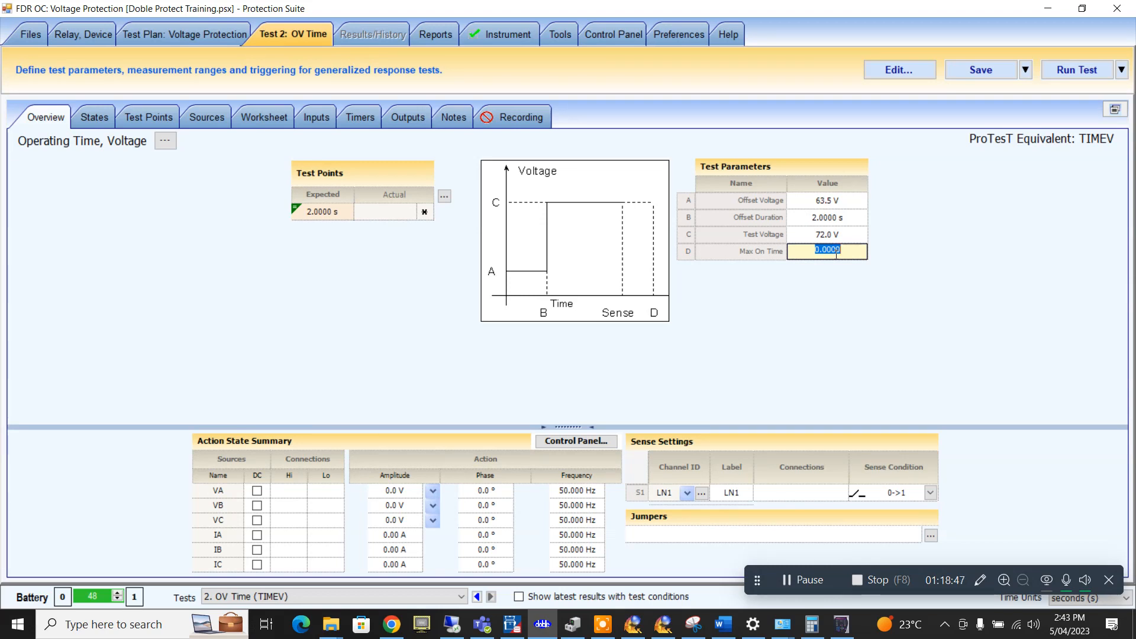
{"action": "type", "text": "5"}
{"action": "left_click", "coordinate": [434, 491]}
{"action": "left_click", "coordinate": [452, 527]}
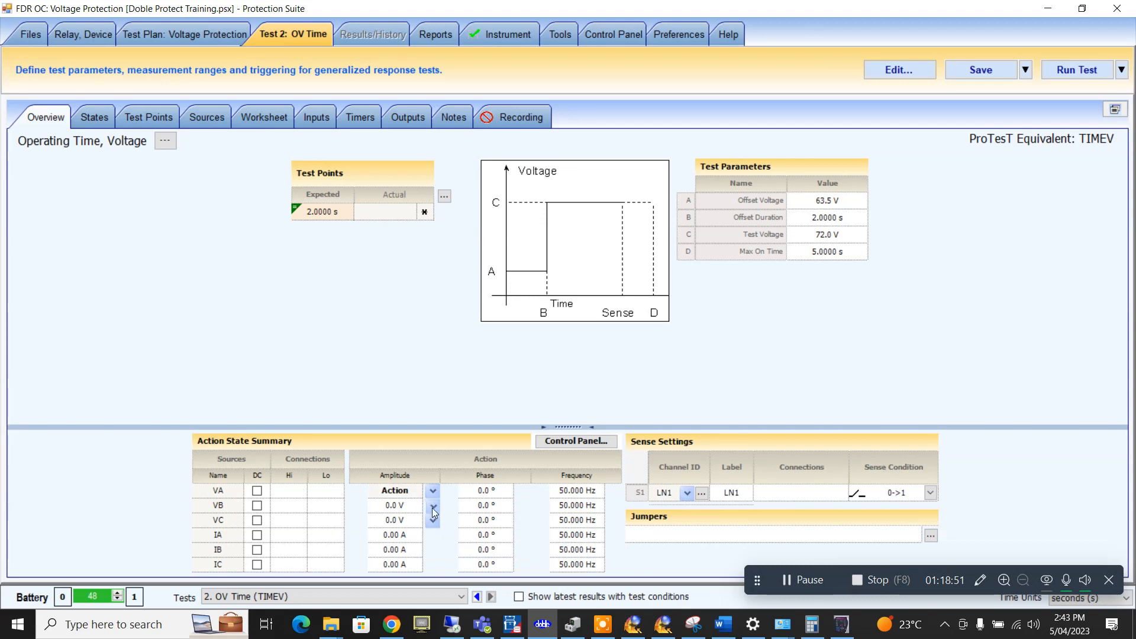
- Make VB and VC amplitudes vary, with VB phase -120° and VC phase 120°
{"action": "left_click", "coordinate": [433, 506]}
{"action": "left_click", "coordinate": [461, 545]}
{"action": "left_click", "coordinate": [433, 518]}
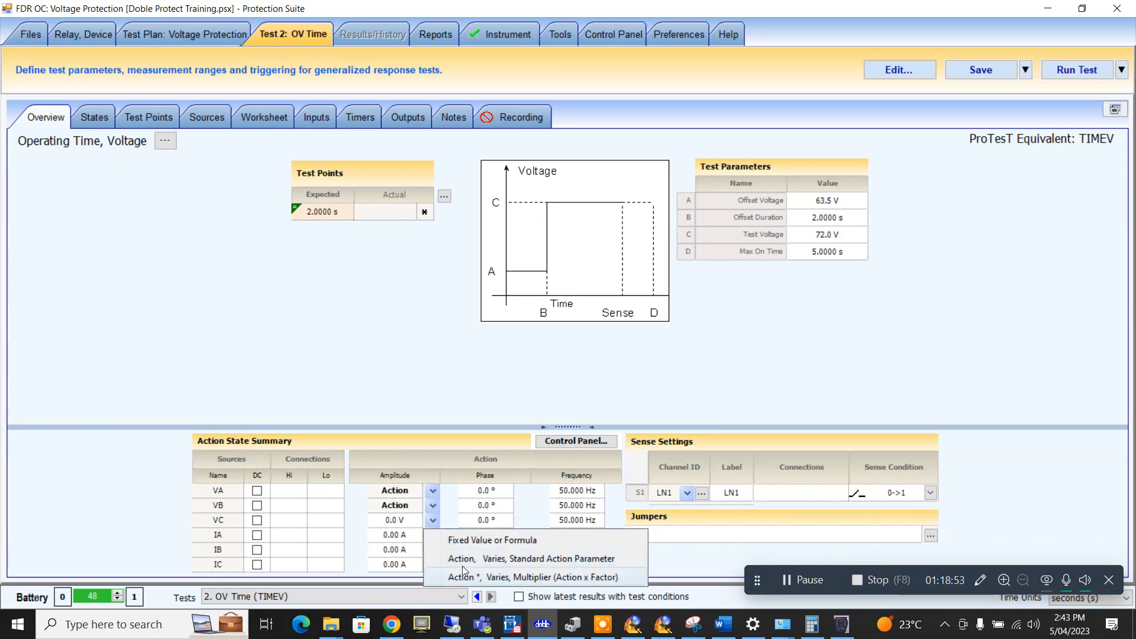
{"action": "left_click", "coordinate": [463, 559]}
{"action": "left_click", "coordinate": [486, 504]}
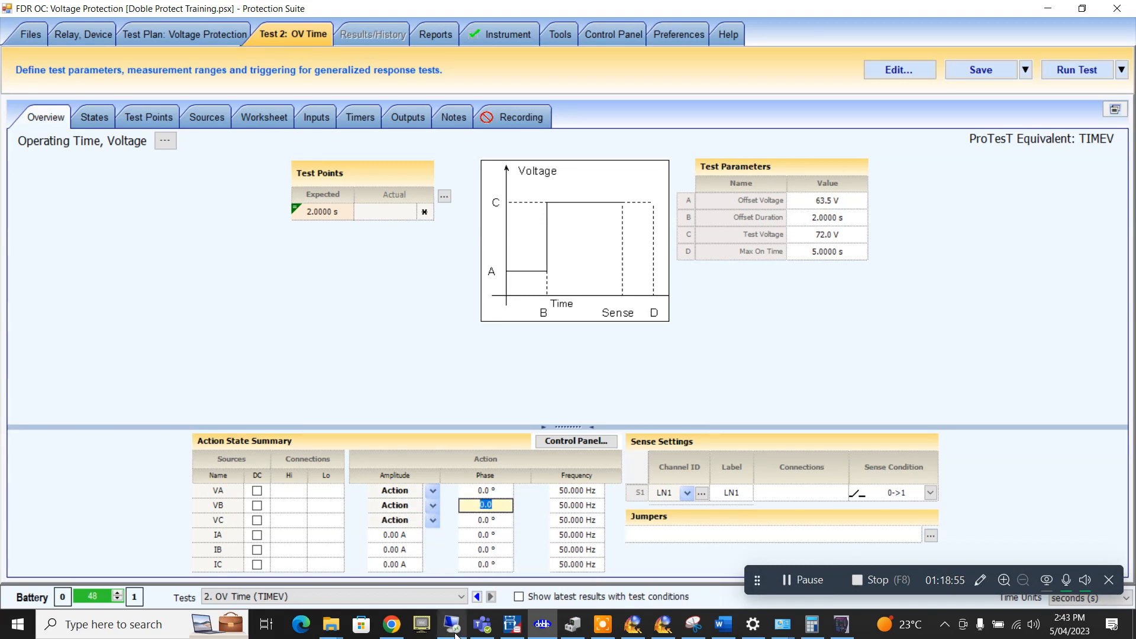
{"action": "type", "text": "-120"}
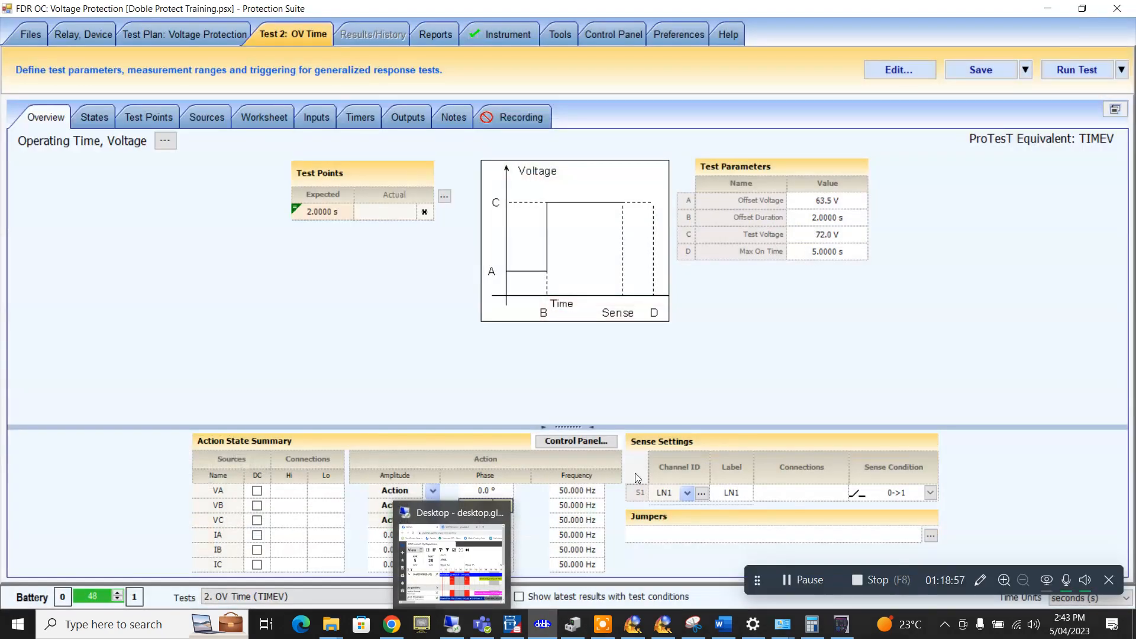
{"action": "left_click", "coordinate": [476, 517]}
{"action": "type", "text": "120"}
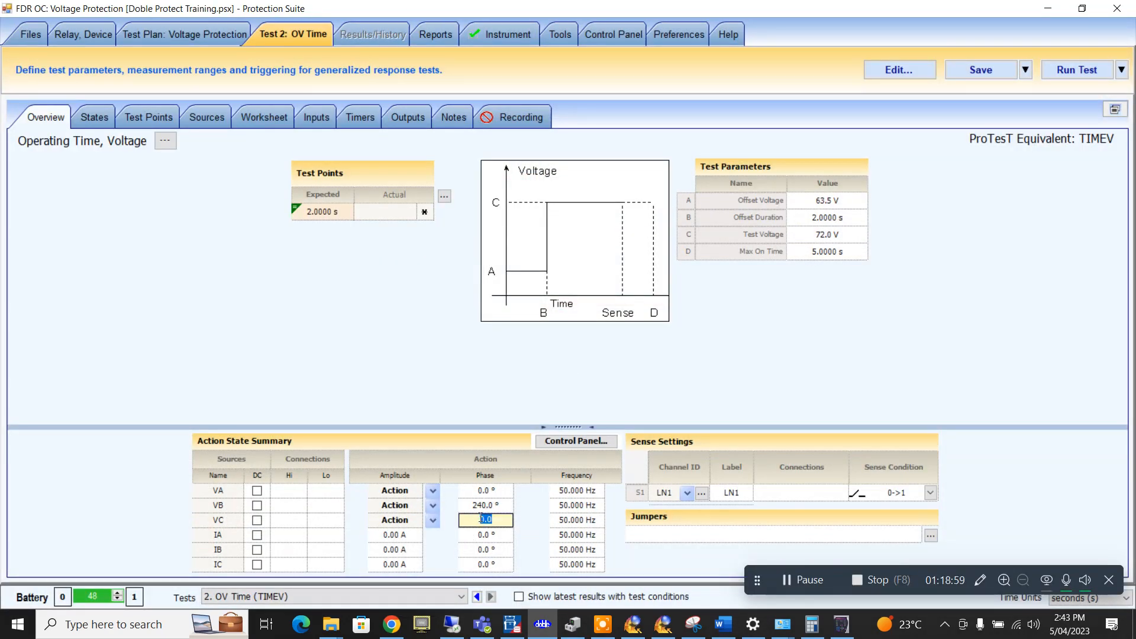
- Set IA, IB and IC to 0.5 A, with IB at 240° and IC at 120°
{"action": "left_click", "coordinate": [407, 536]}
{"action": "type", "text": "0.5"}
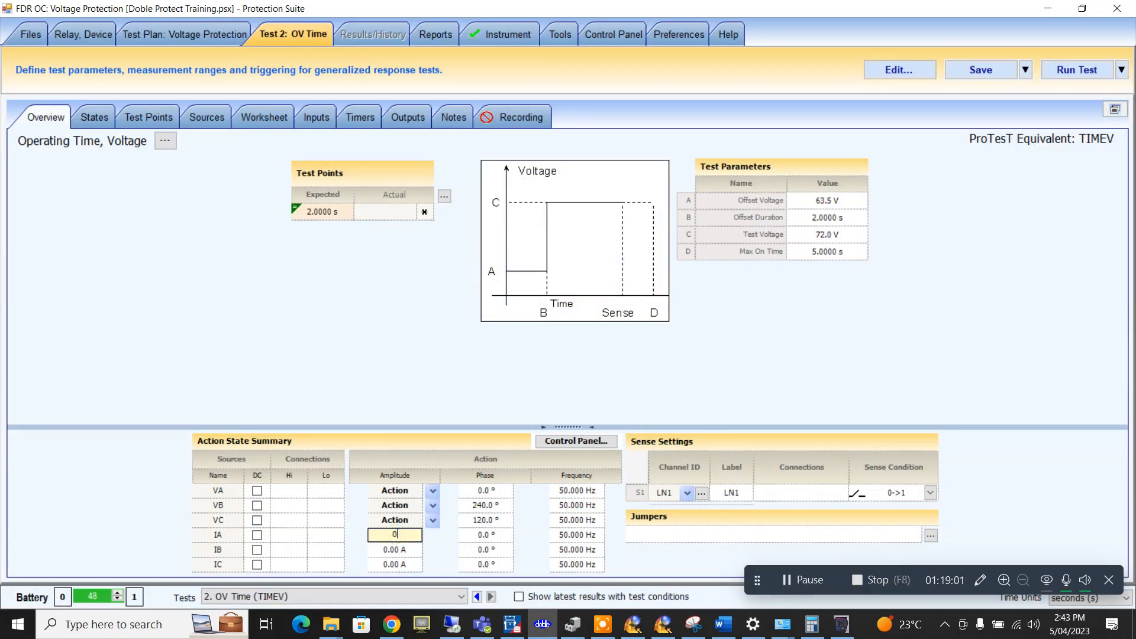
{"action": "left_click", "coordinate": [379, 550]}
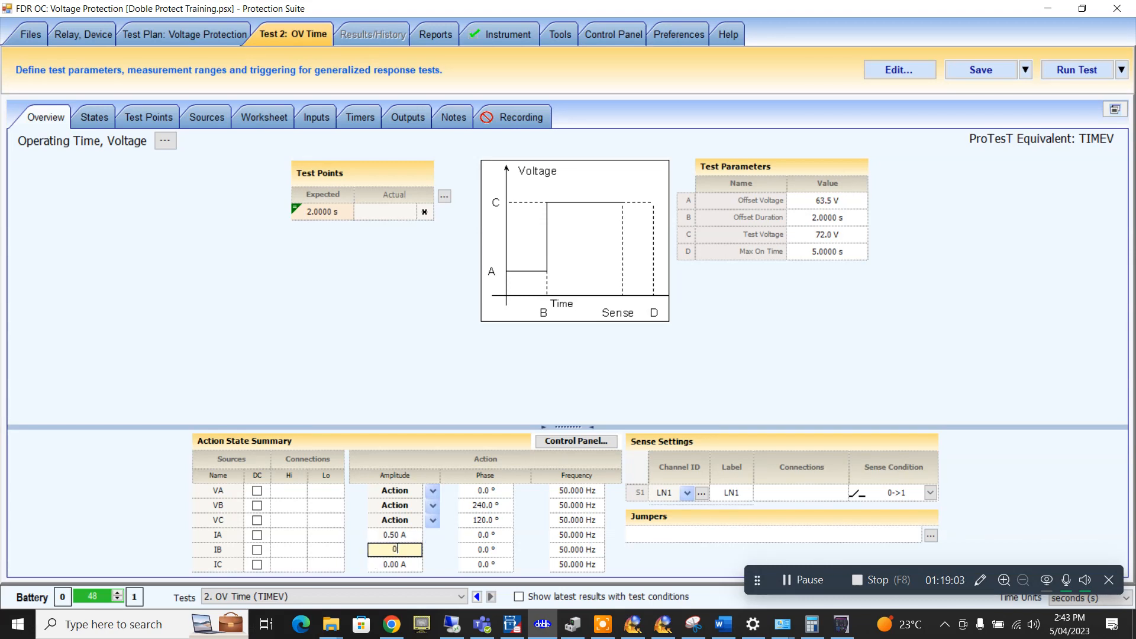
{"action": "type", "text": "0.5"}
{"action": "left_click", "coordinate": [386, 562]}
{"action": "type", "text": "0"}
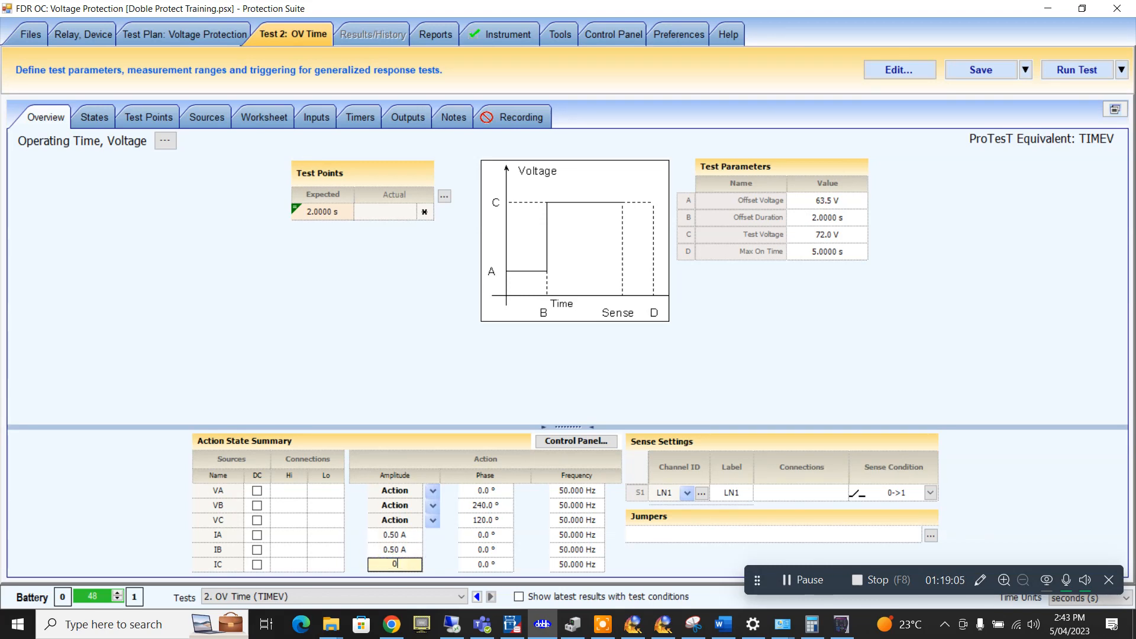
{"action": "type", "text": ".5"}
{"action": "left_click", "coordinate": [485, 549]}
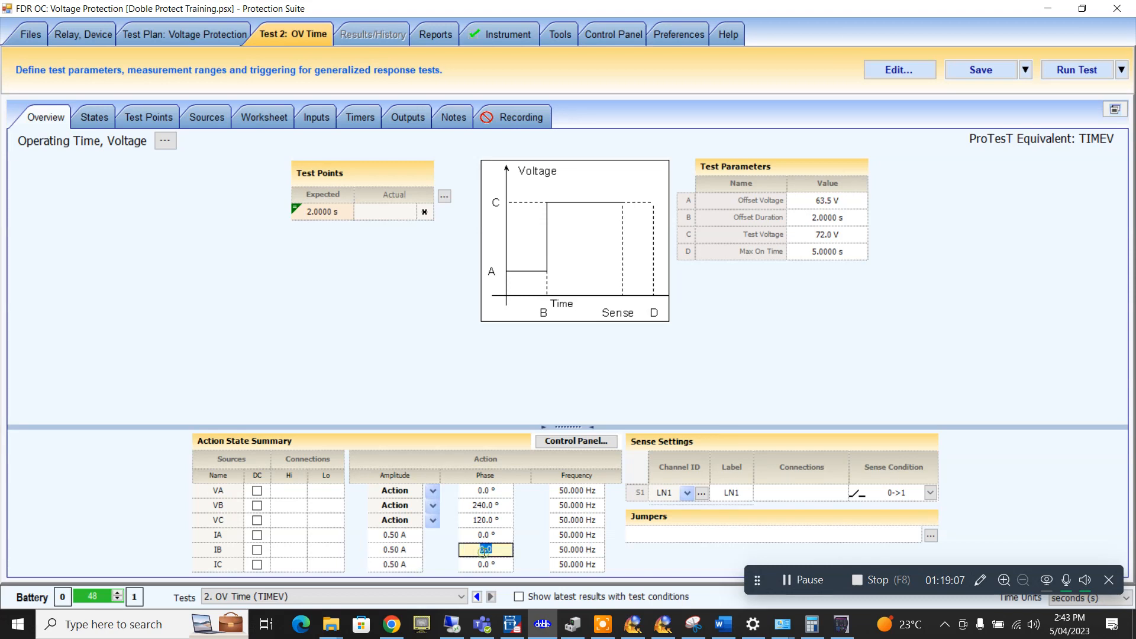
{"action": "type", "text": "240"}
{"action": "left_click", "coordinate": [485, 563]}
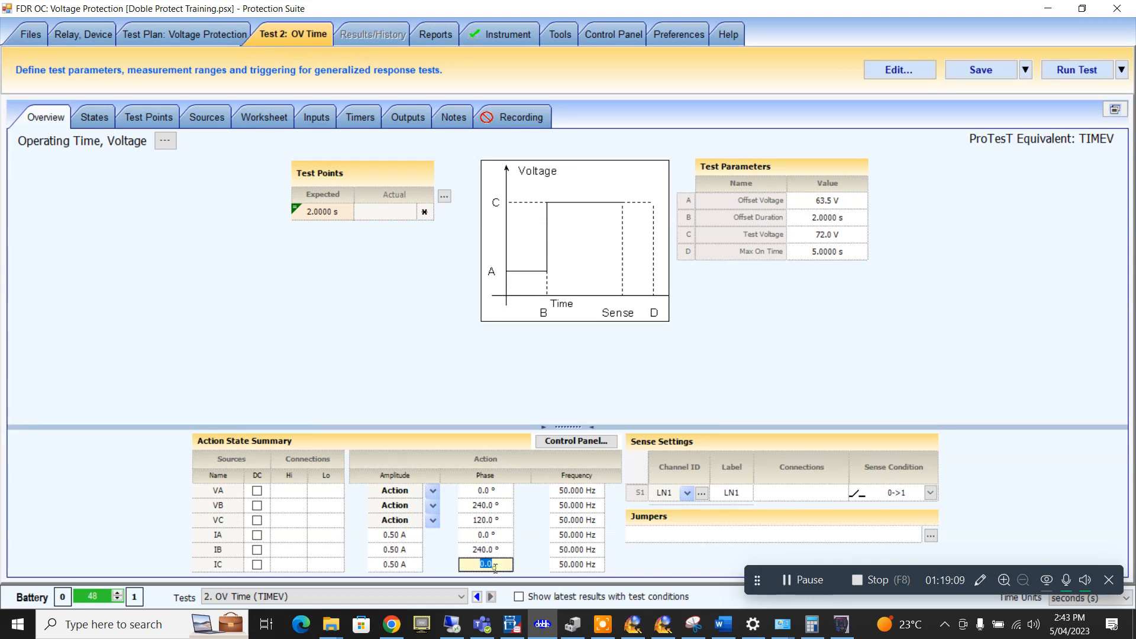
{"action": "type", "text": "120"}
{"action": "left_click", "coordinate": [444, 196]}
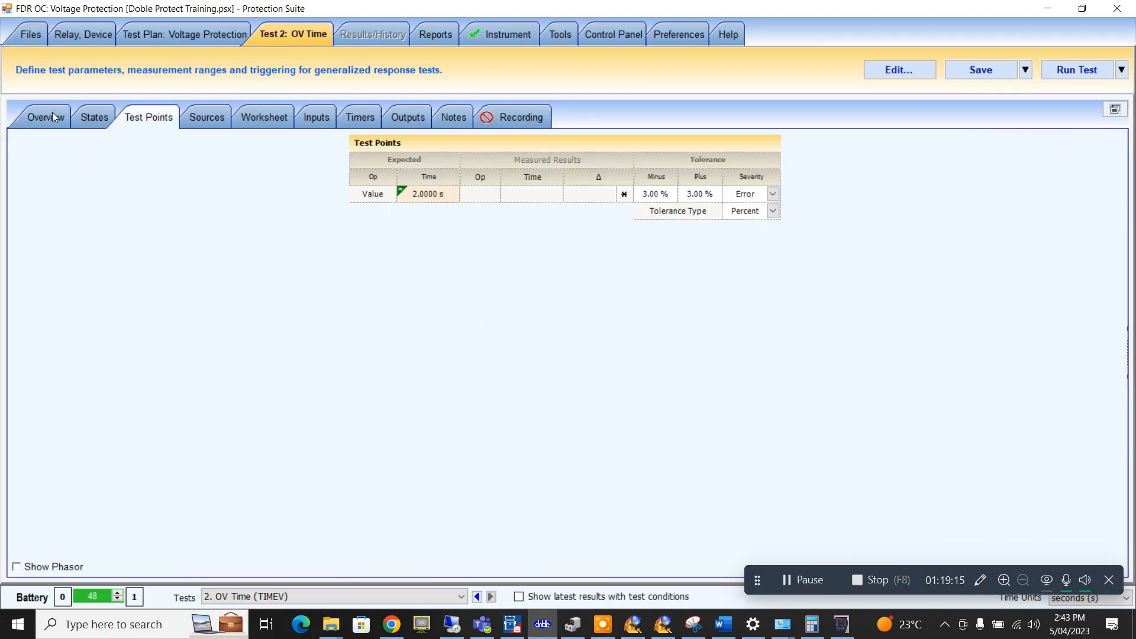
- Run OV Time, widen its tolerances to ±7%, and rerun the test
{"action": "left_click", "coordinate": [52, 112]}
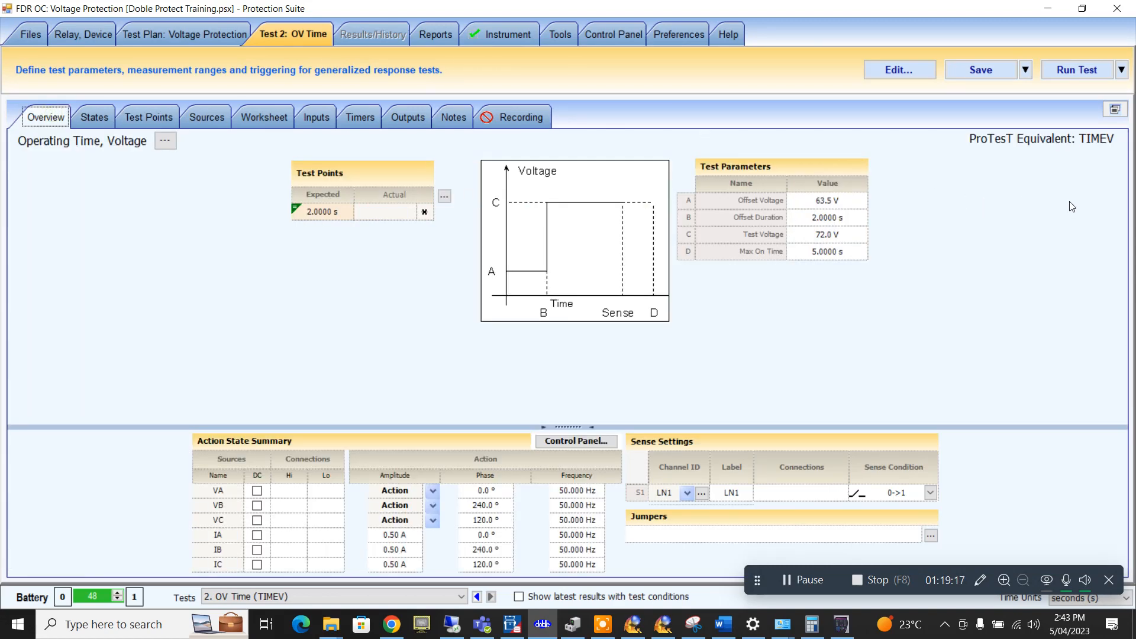
{"action": "left_click", "coordinate": [1062, 72]}
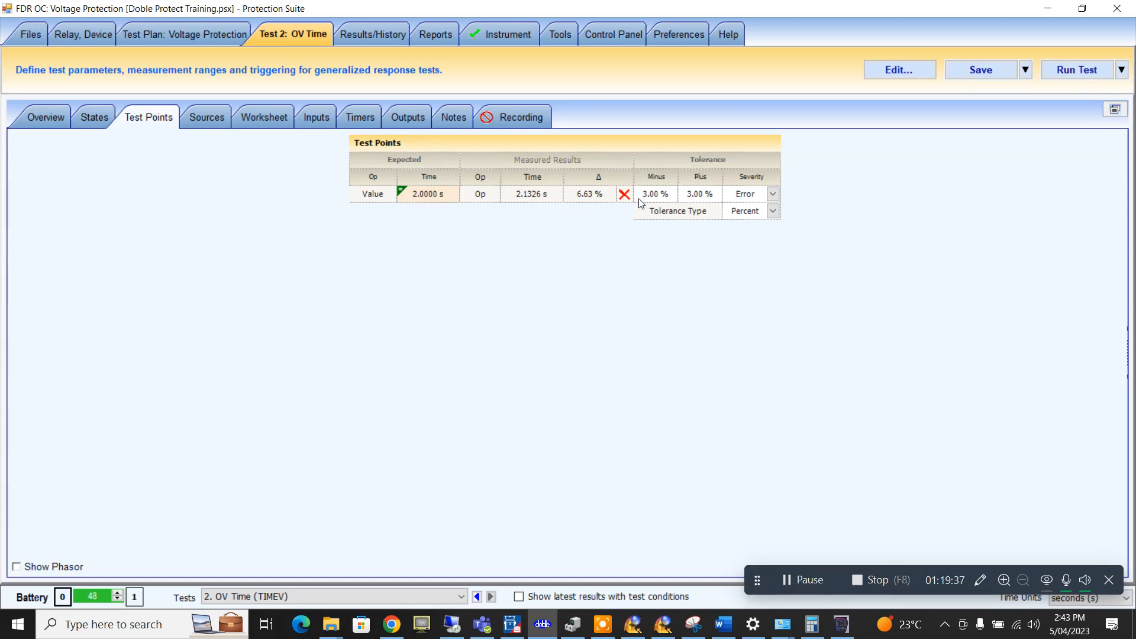
{"action": "left_click", "coordinate": [658, 197]}
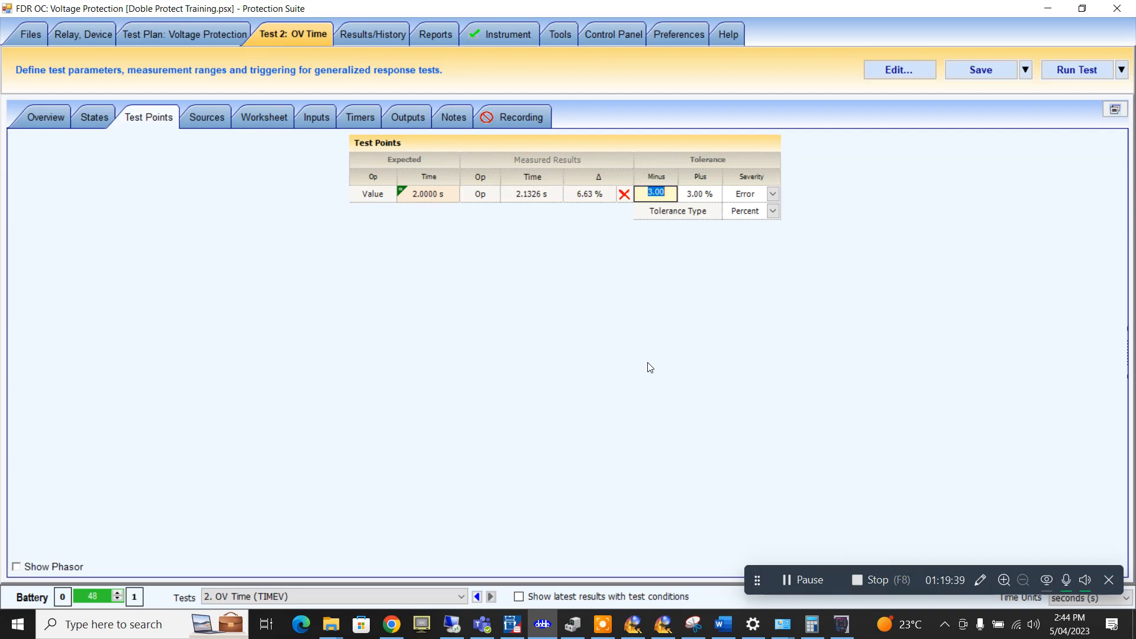
{"action": "type", "text": "7"}
{"action": "key", "text": "Tab"}
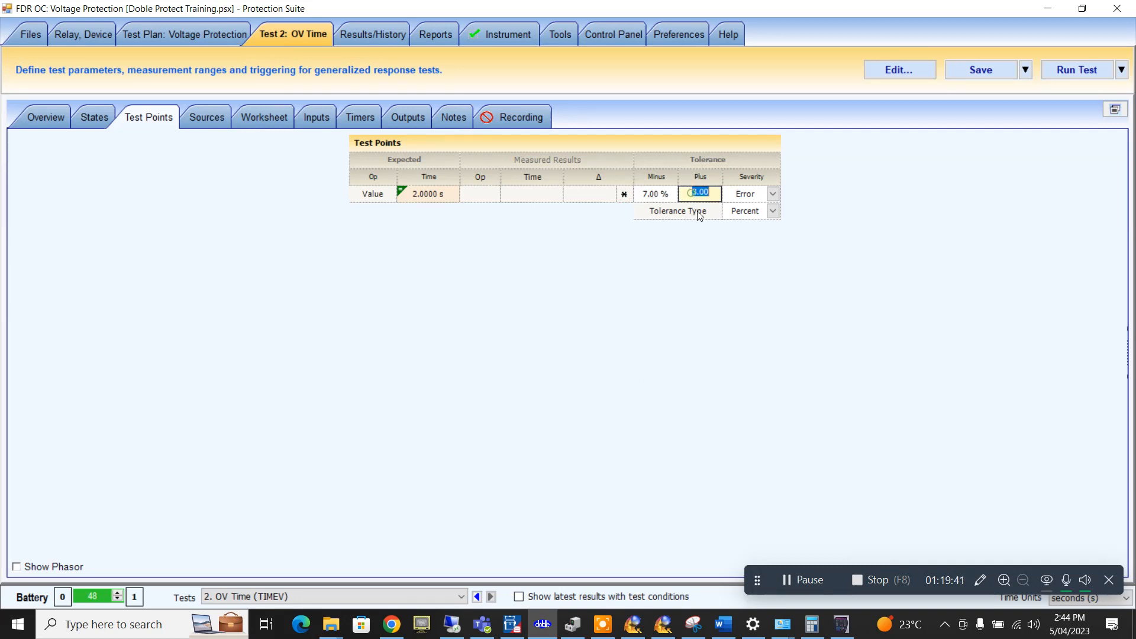
{"action": "type", "text": "7"}
{"action": "left_click", "coordinate": [646, 200]}
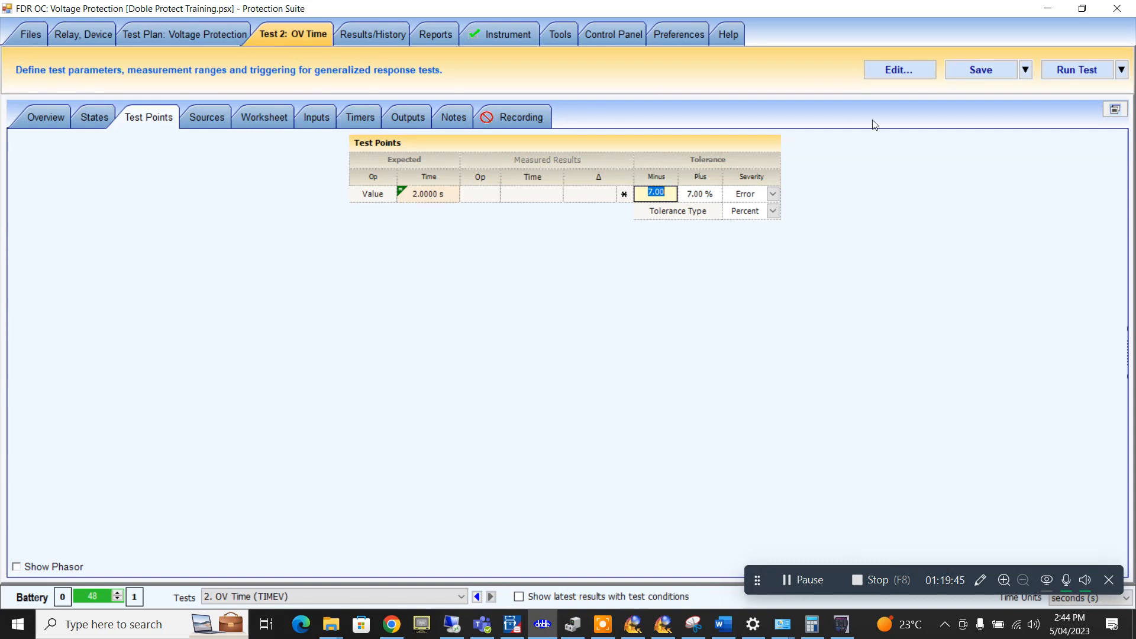
{"action": "left_click", "coordinate": [982, 74]}
{"action": "left_click", "coordinate": [1059, 72]}
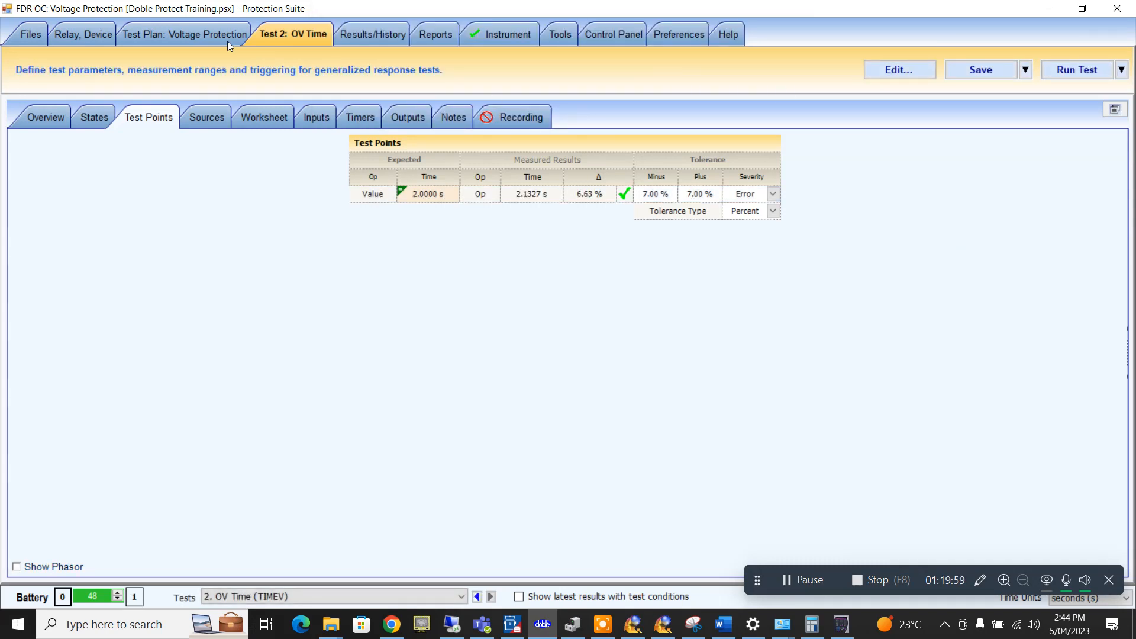
- Go to the Reports page via the test plan and relay pages
{"action": "left_click", "coordinate": [198, 34]}
{"action": "left_click", "coordinate": [105, 32]}
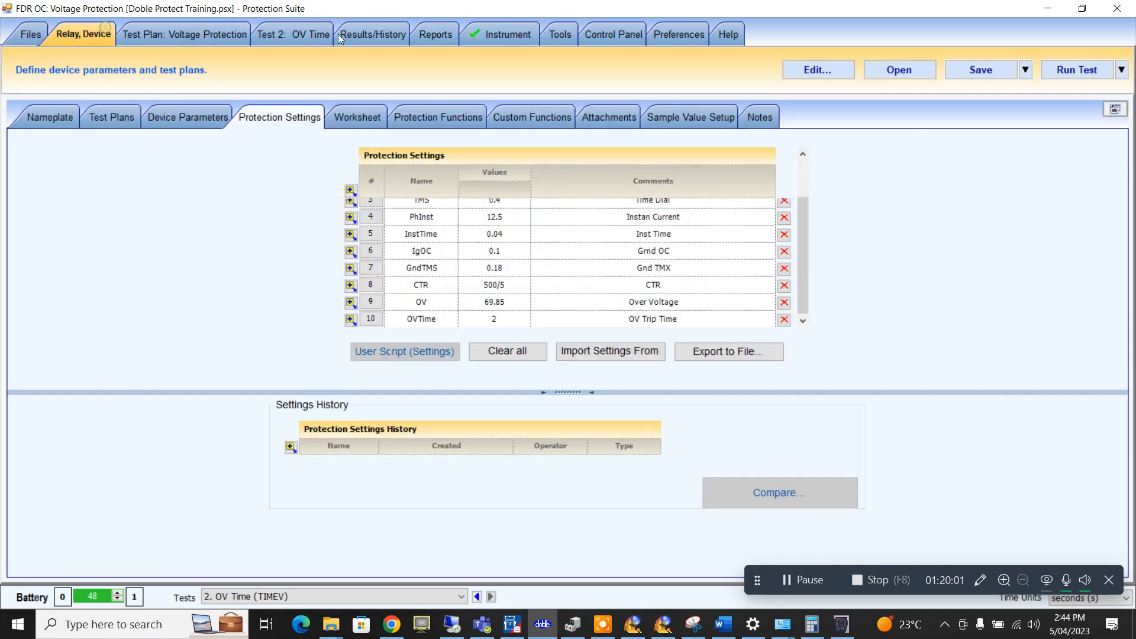
{"action": "left_click", "coordinate": [418, 32]}
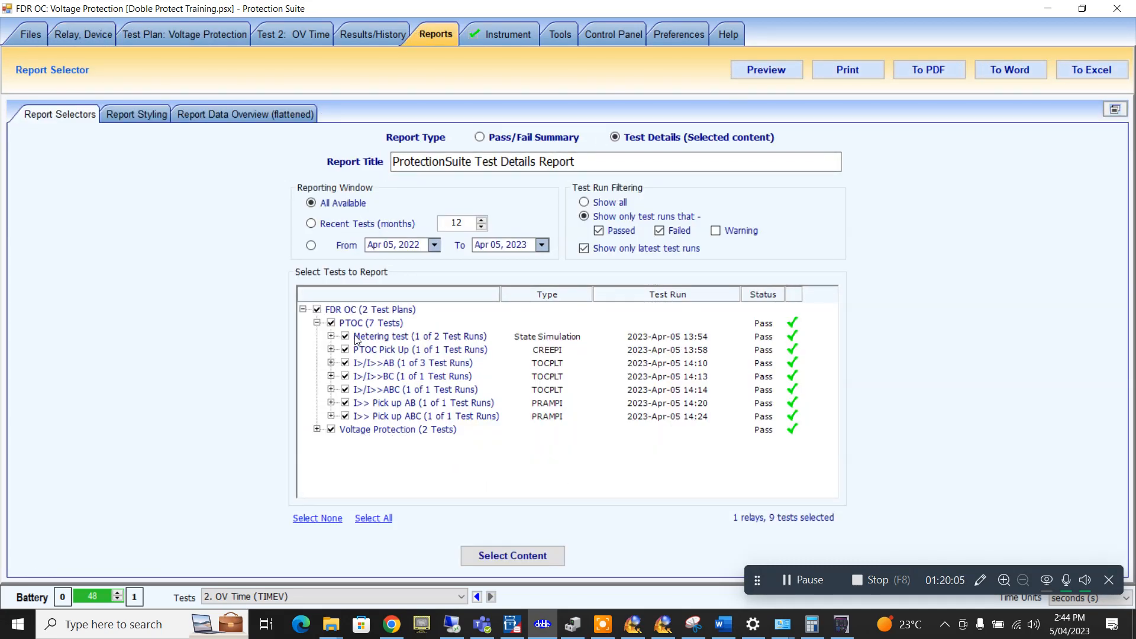
- Browse the test plans list and open the Voltage Protection plan's steps
{"action": "left_click", "coordinate": [200, 32]}
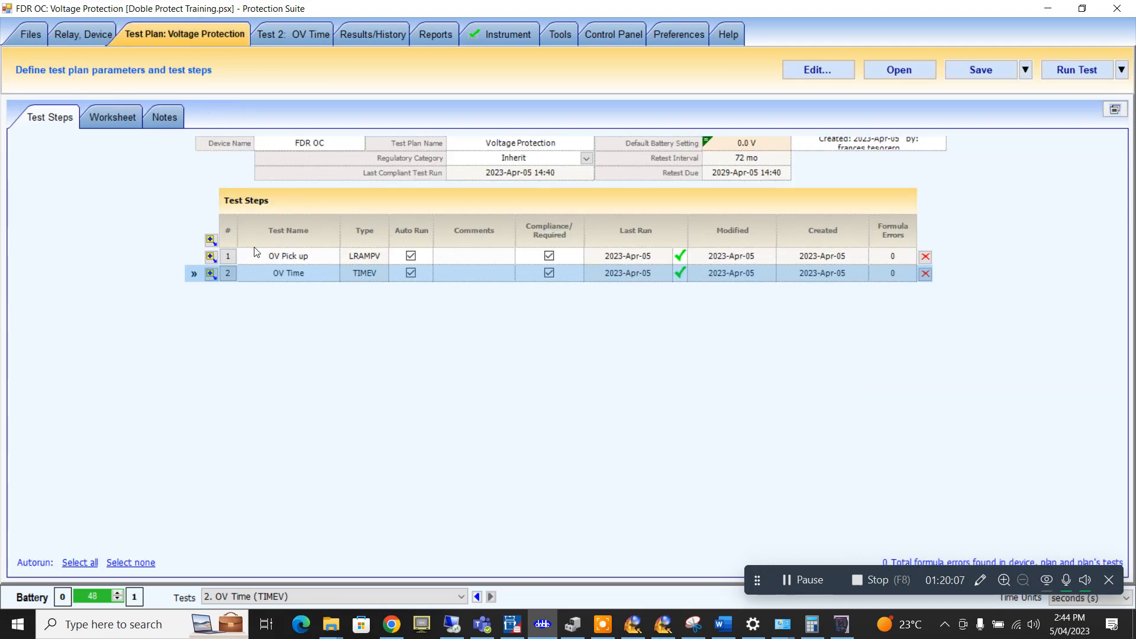
{"action": "left_click", "coordinate": [102, 33]}
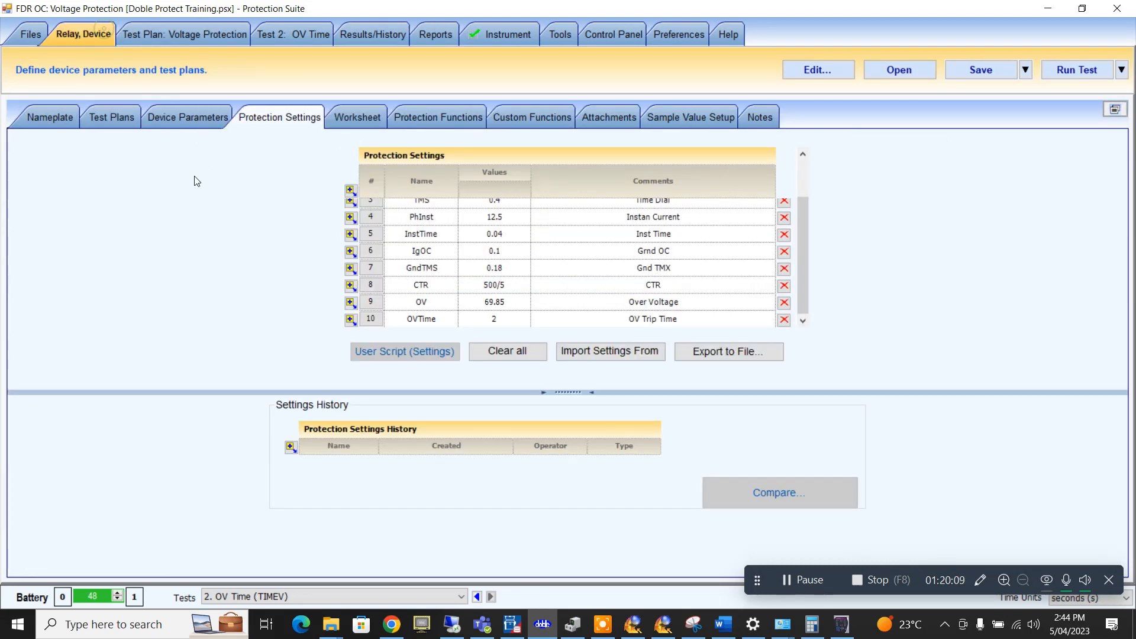
{"action": "left_click", "coordinate": [120, 121]}
{"action": "left_click", "coordinate": [308, 257]}
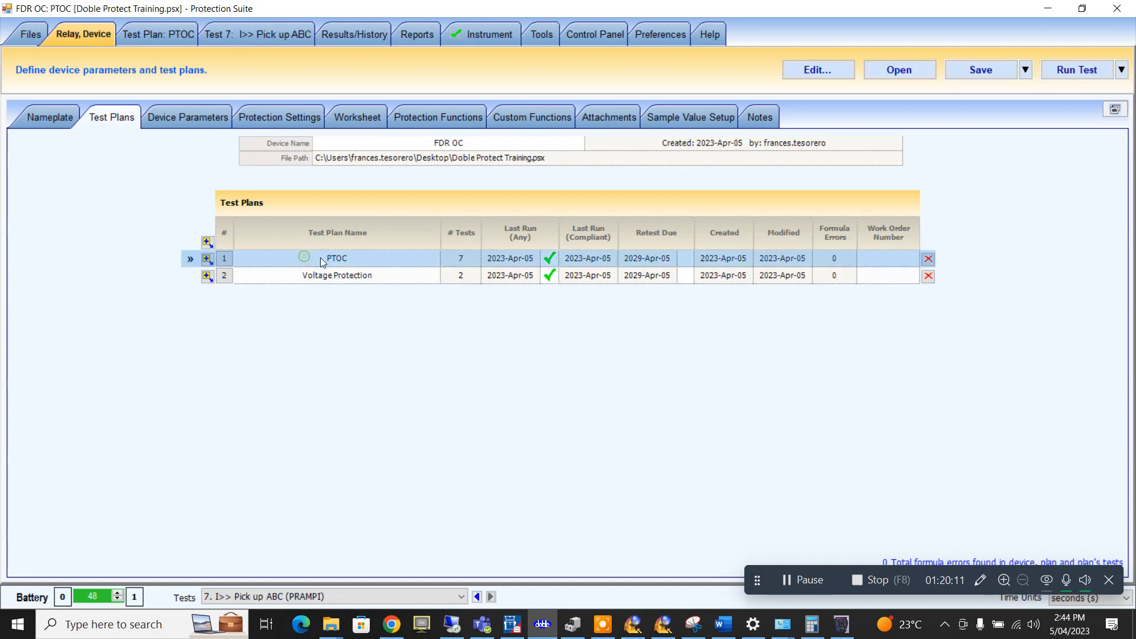
{"action": "left_click", "coordinate": [321, 257]}
{"action": "left_click", "coordinate": [336, 258]}
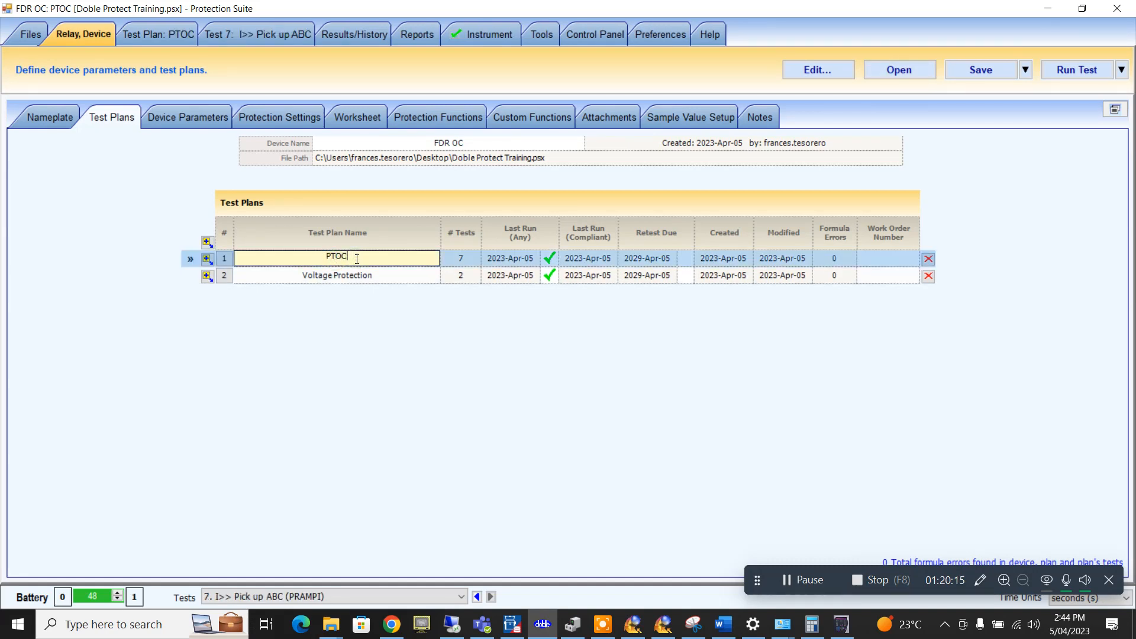
{"action": "left_click", "coordinate": [359, 278]}
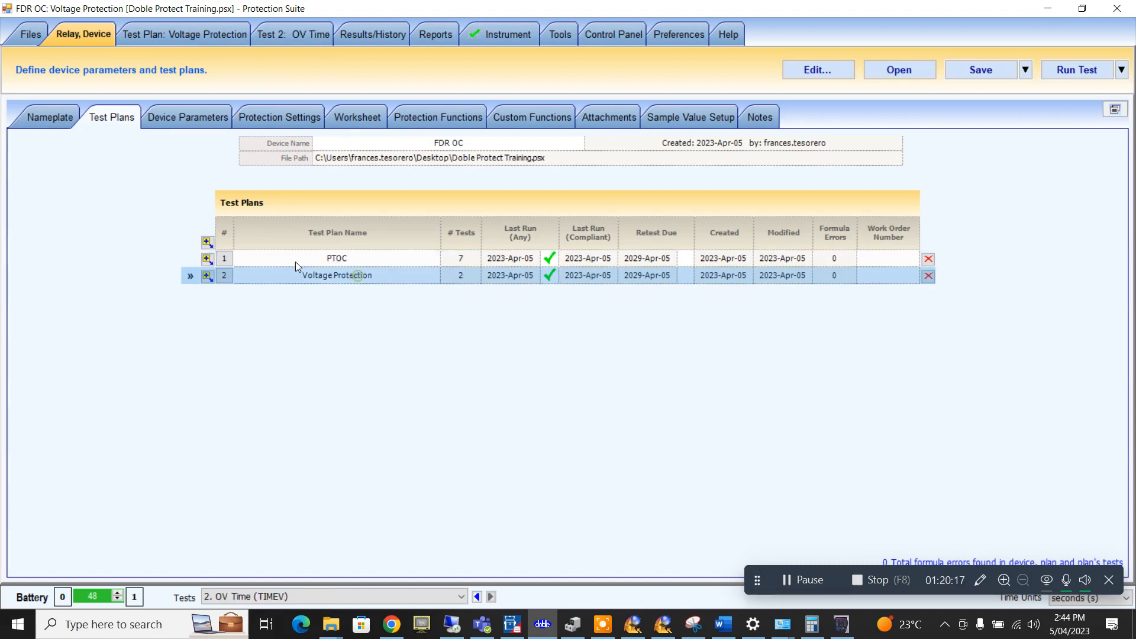
{"action": "left_click", "coordinate": [211, 262]}
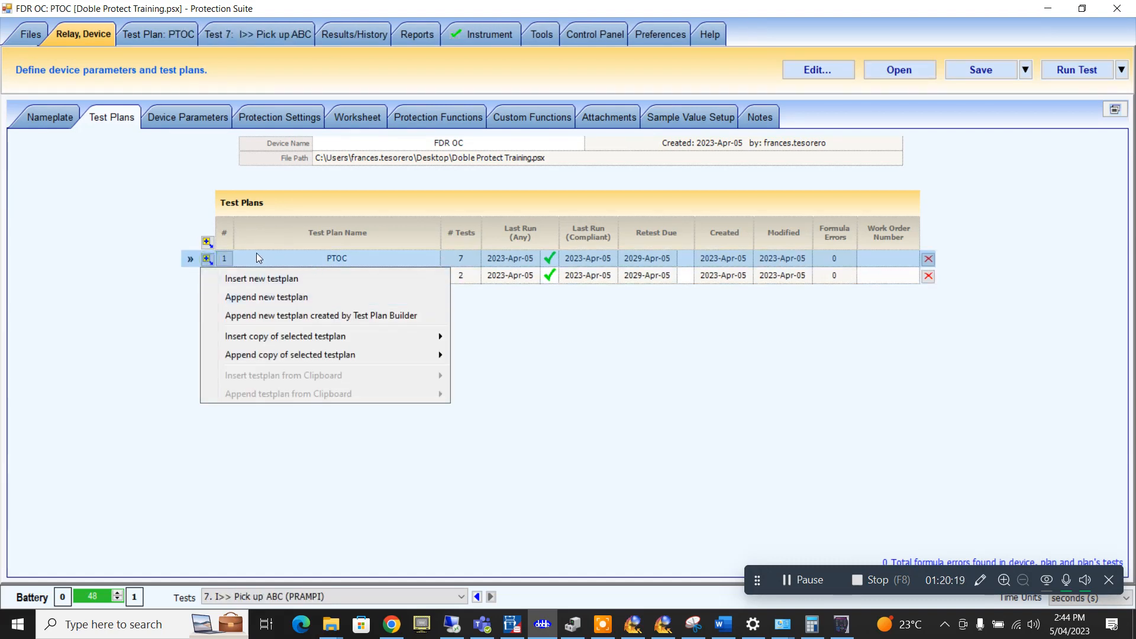
{"action": "left_click", "coordinate": [280, 253]}
{"action": "left_click", "coordinate": [190, 36]}
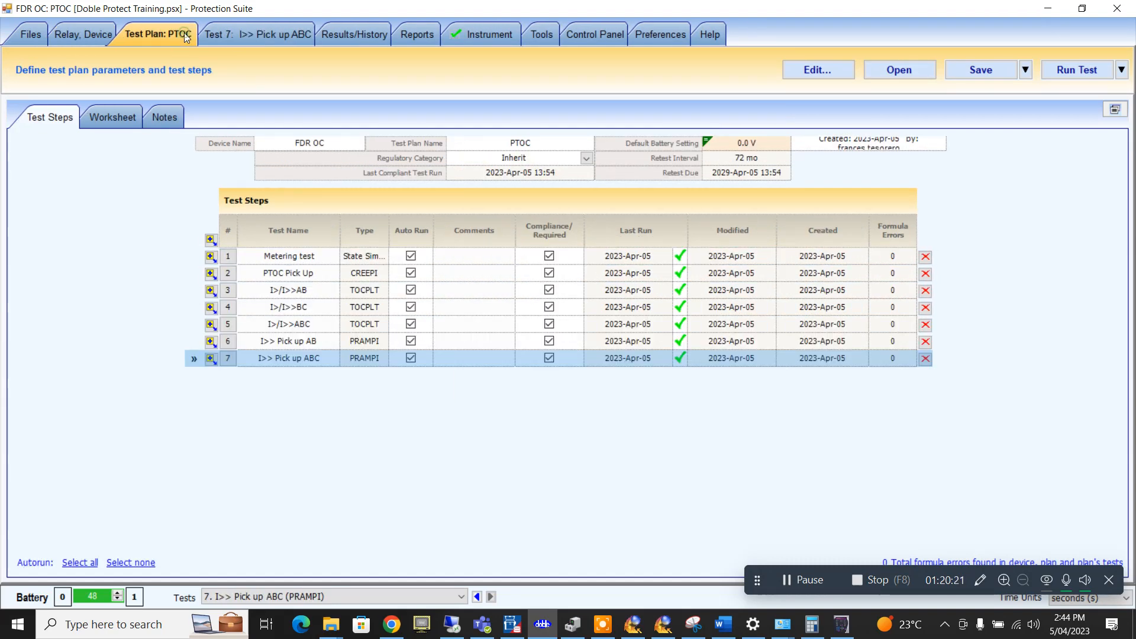
{"action": "left_click", "coordinate": [94, 33]}
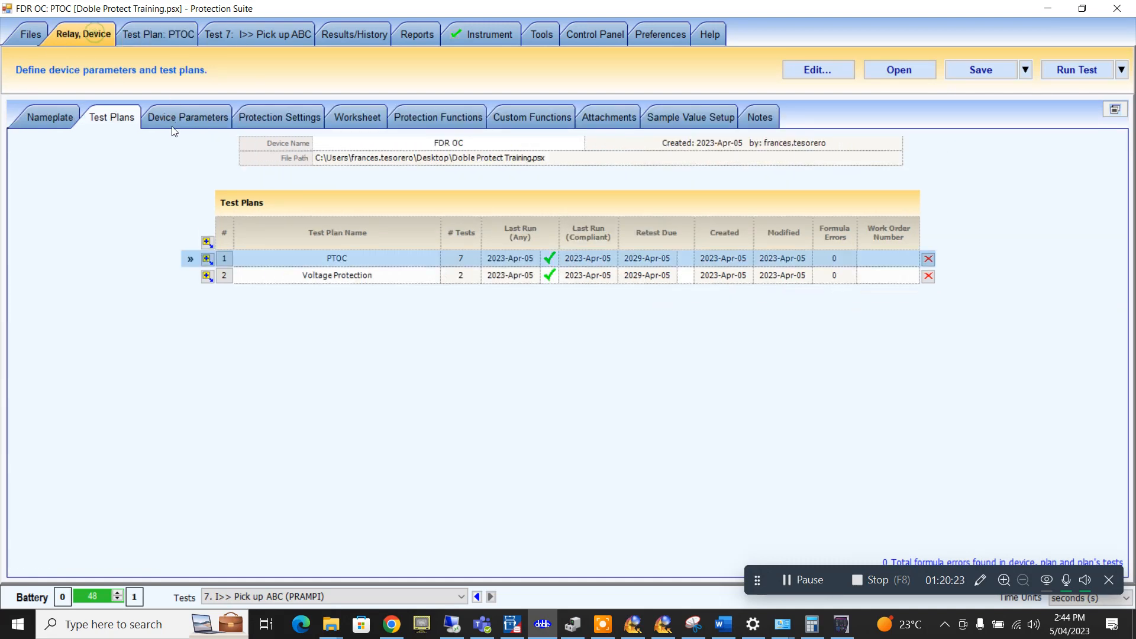
{"action": "left_click", "coordinate": [316, 276]}
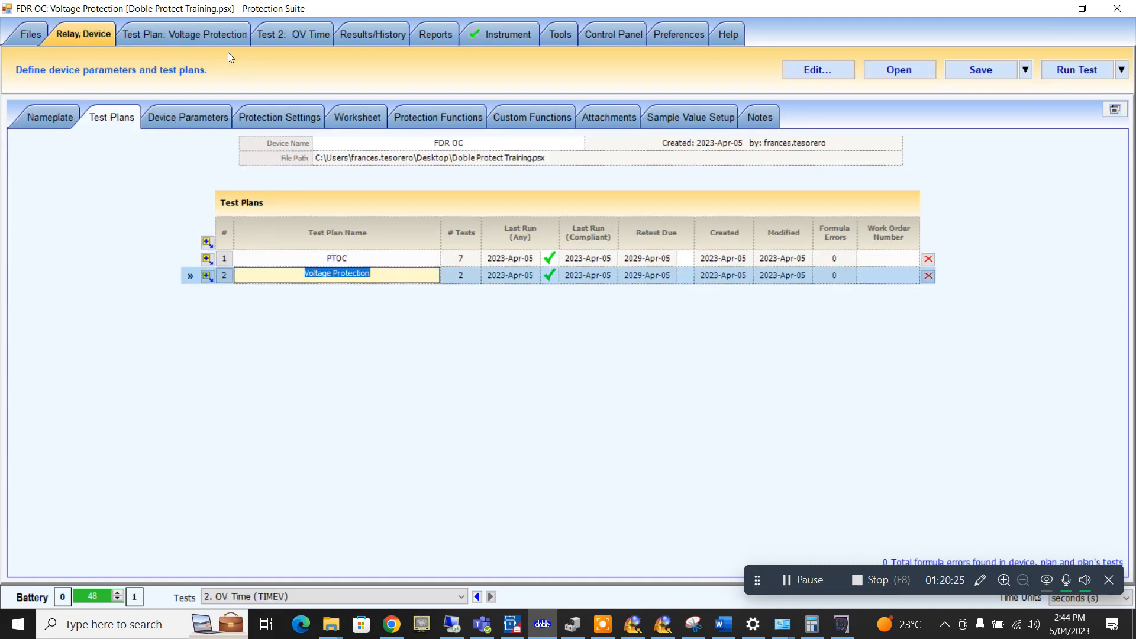
{"action": "left_click", "coordinate": [222, 38]}
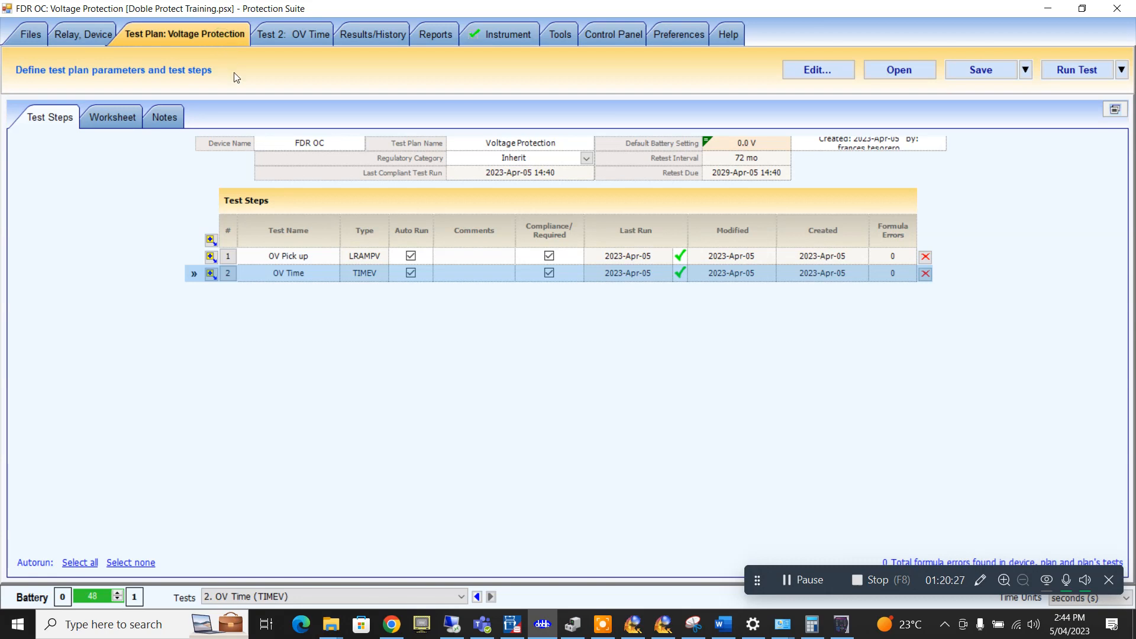
- Export the Test Details report to Word over the existing file, dismissing the file-in-use error
{"action": "left_click", "coordinate": [421, 36]}
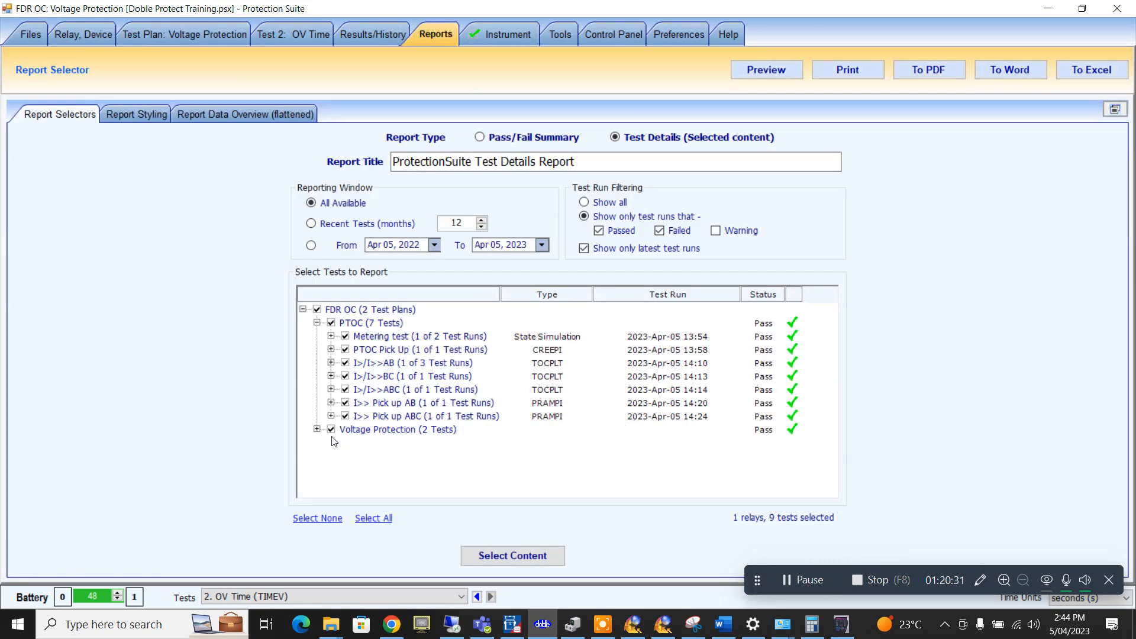
{"action": "left_click", "coordinate": [318, 430]}
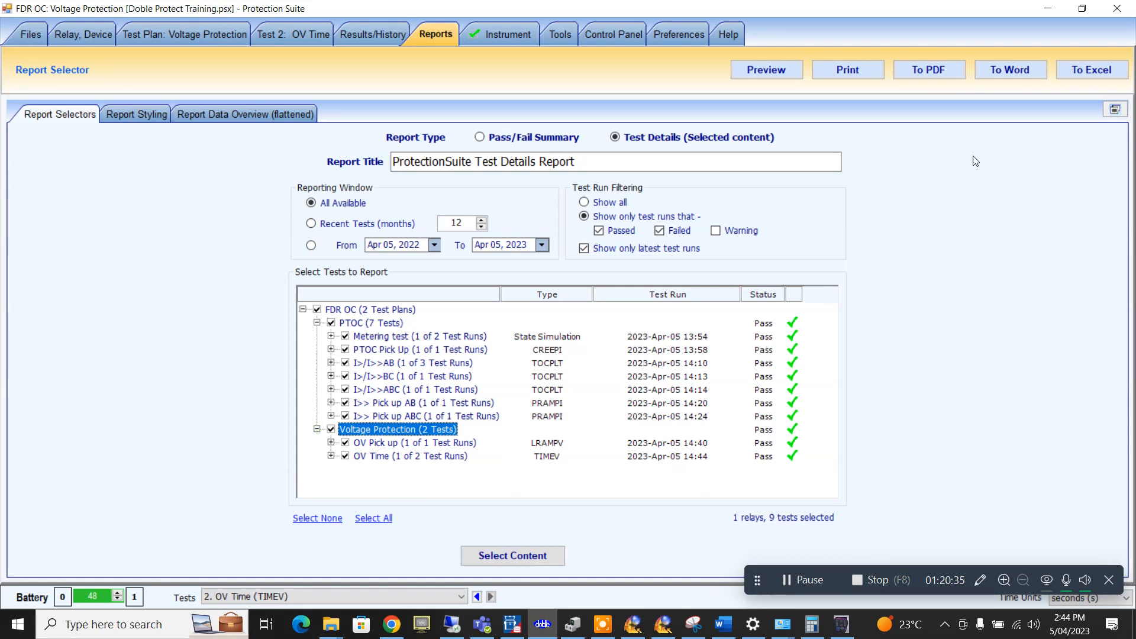
{"action": "left_click", "coordinate": [1009, 69]}
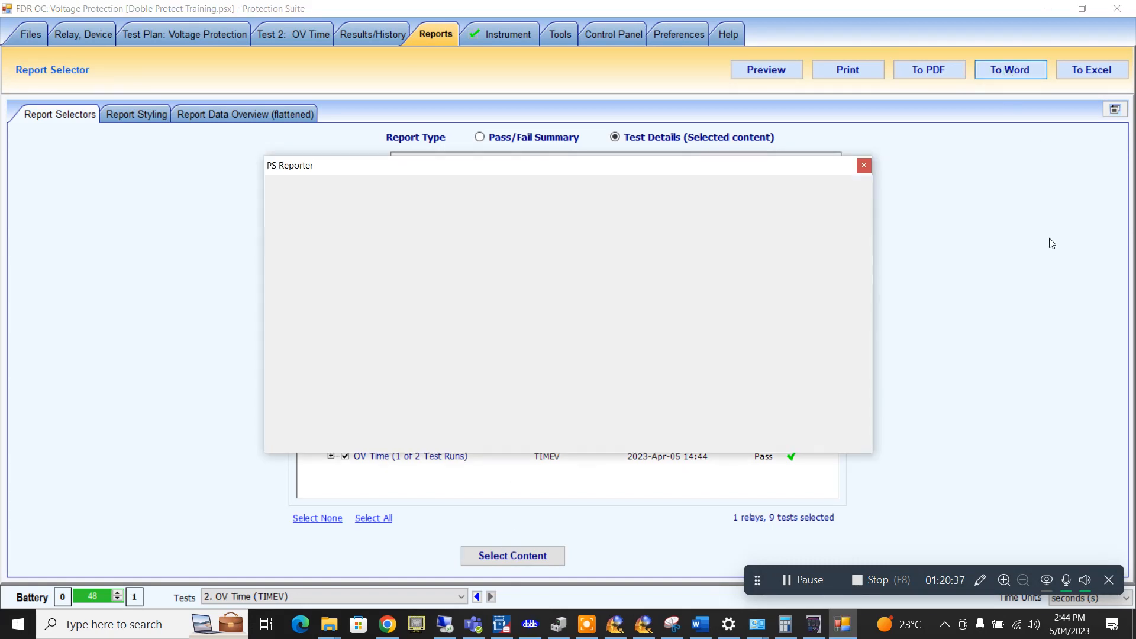
{"action": "left_click", "coordinate": [676, 324]}
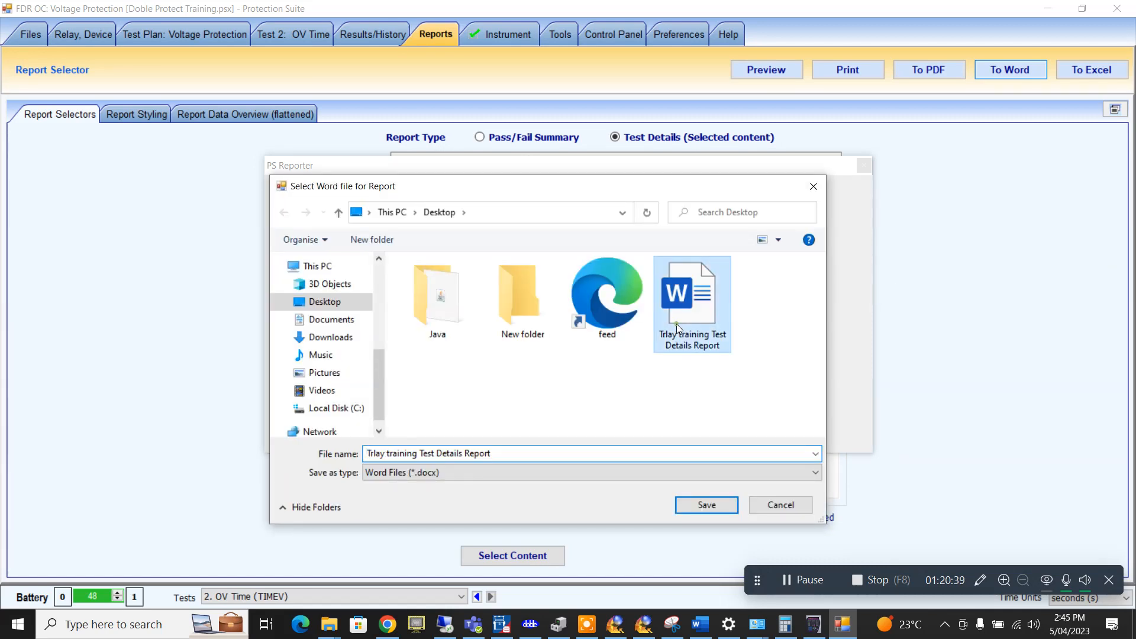
{"action": "left_click", "coordinate": [714, 505]}
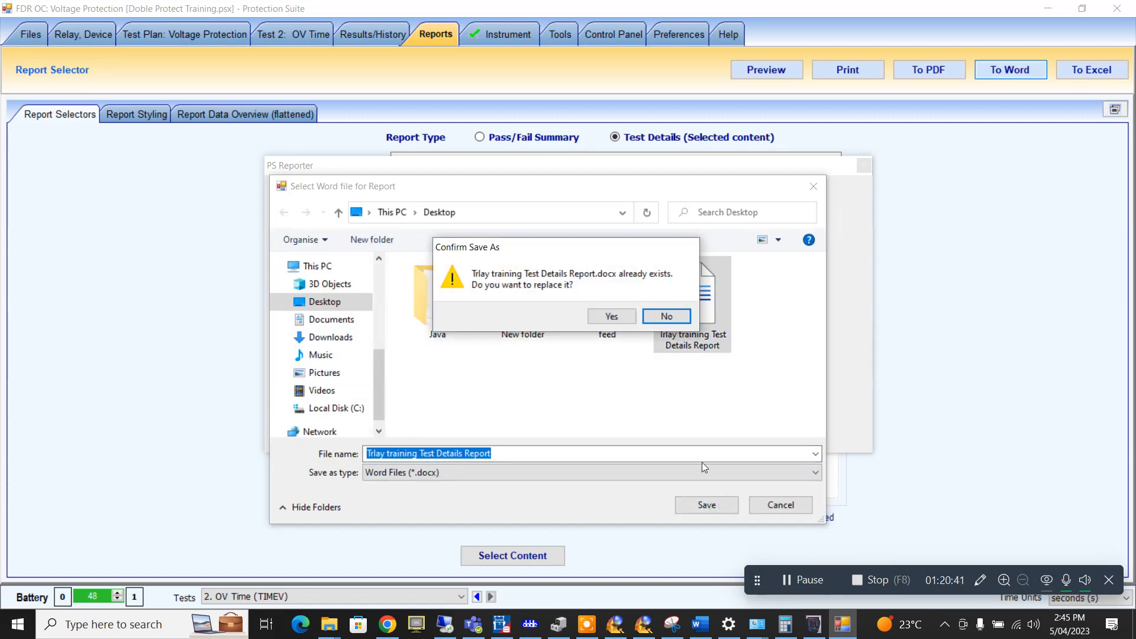
{"action": "left_click", "coordinate": [602, 320]}
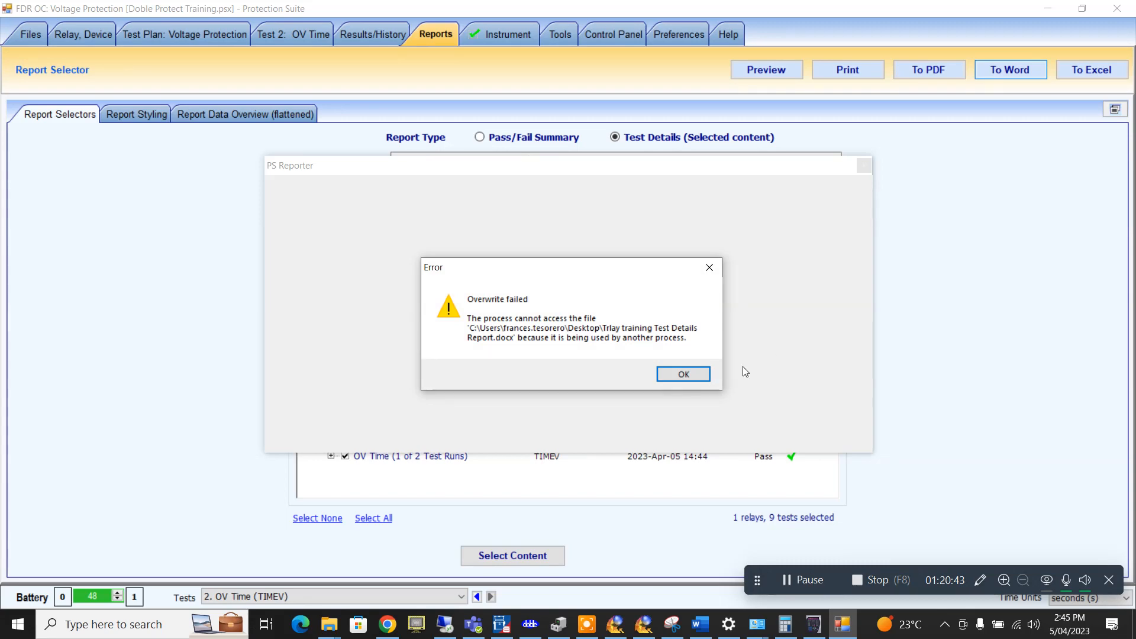
{"action": "left_click", "coordinate": [701, 379]}
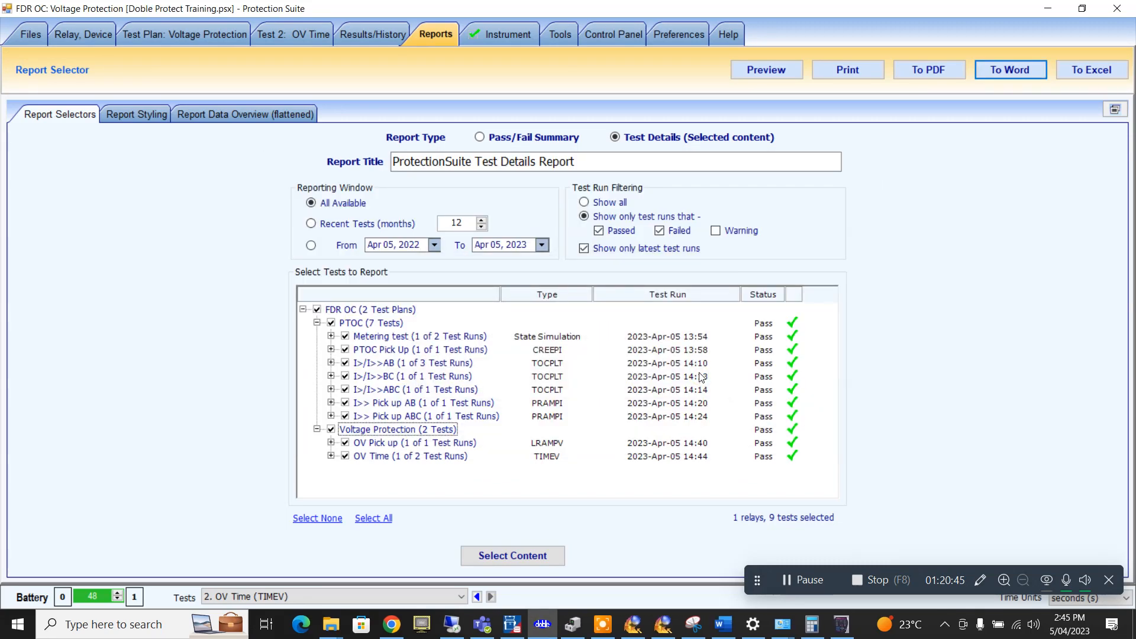
- Close the old Test Details report in Word, choosing Don't Save
{"action": "left_click", "coordinate": [723, 624]}
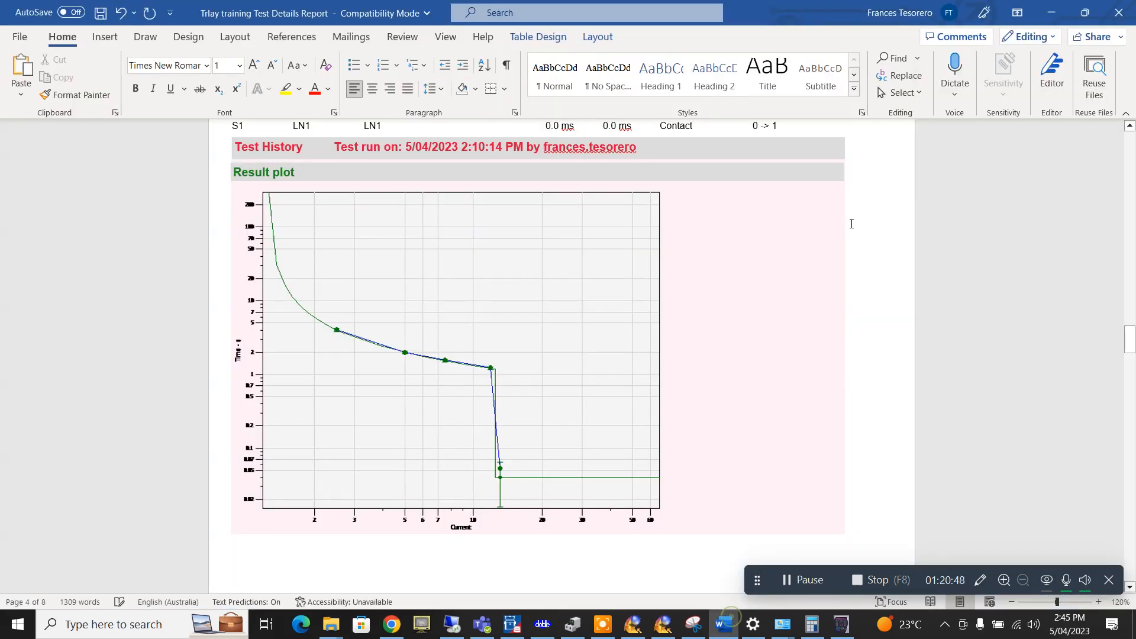
{"action": "left_click", "coordinate": [1118, 12]}
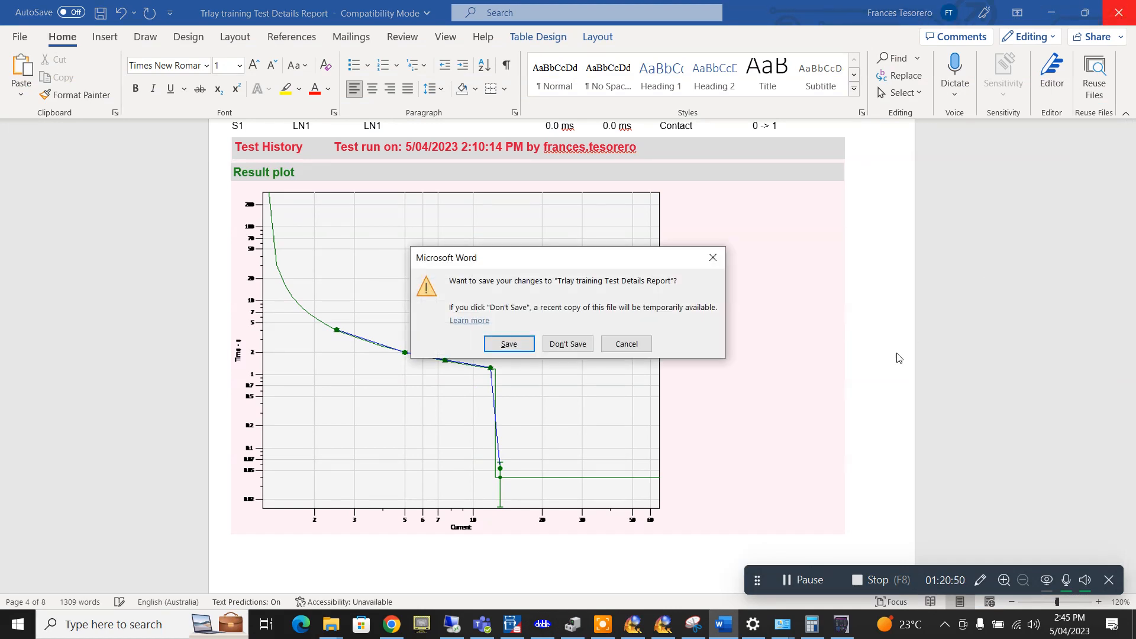
{"action": "left_click", "coordinate": [567, 343]}
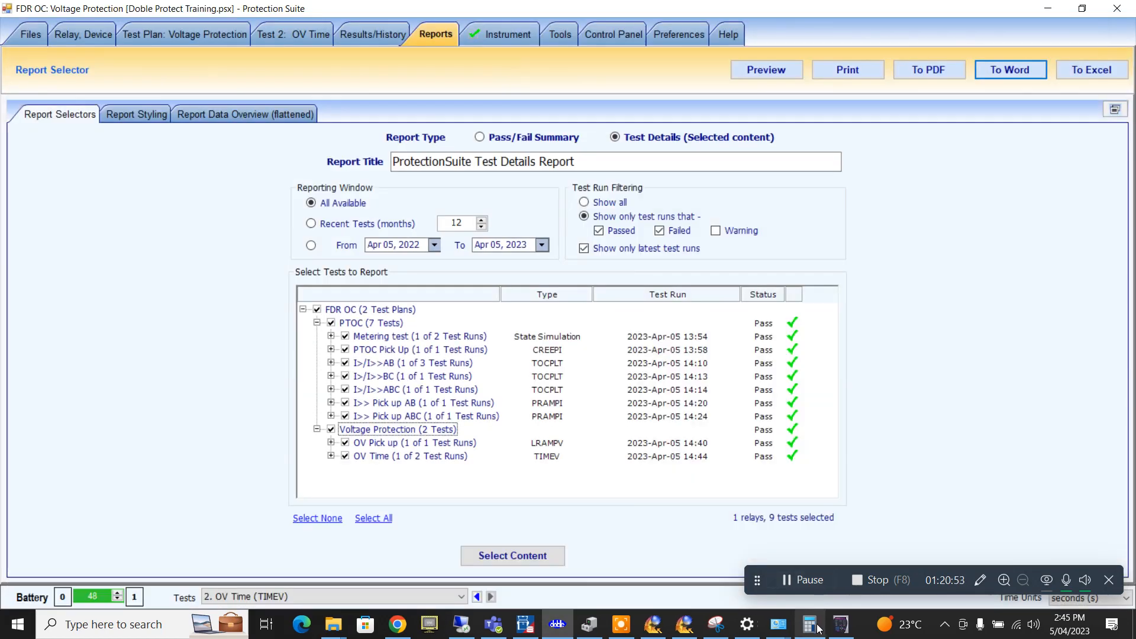
- Export the Test Details report to Word, replacing the Trlay training report file
{"action": "left_click", "coordinate": [1015, 73]}
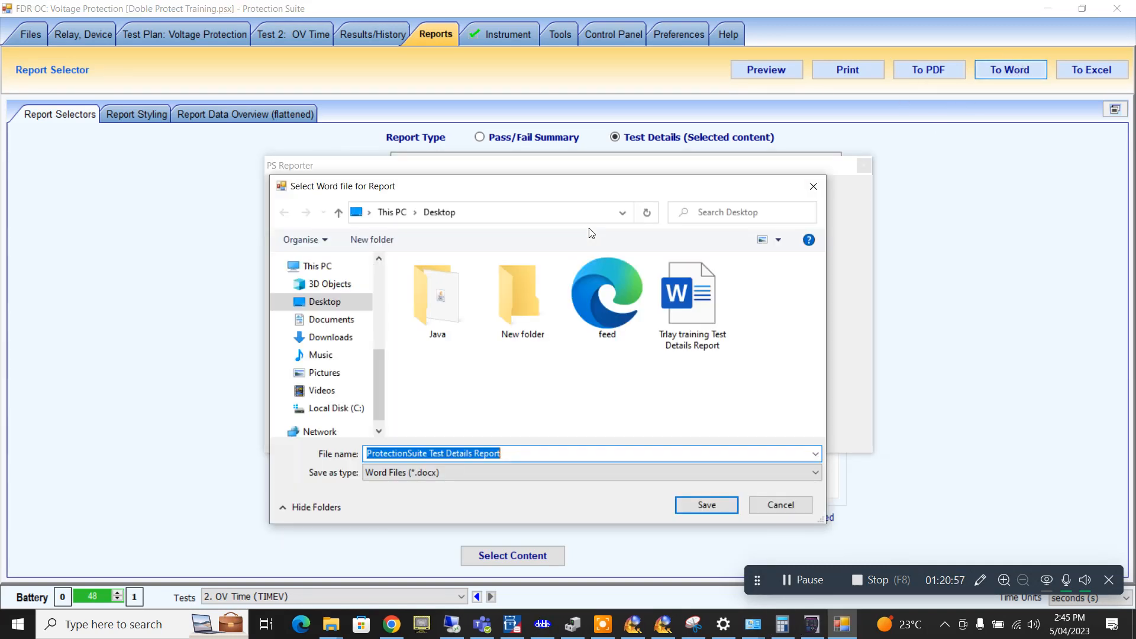
{"action": "left_click", "coordinate": [697, 317]}
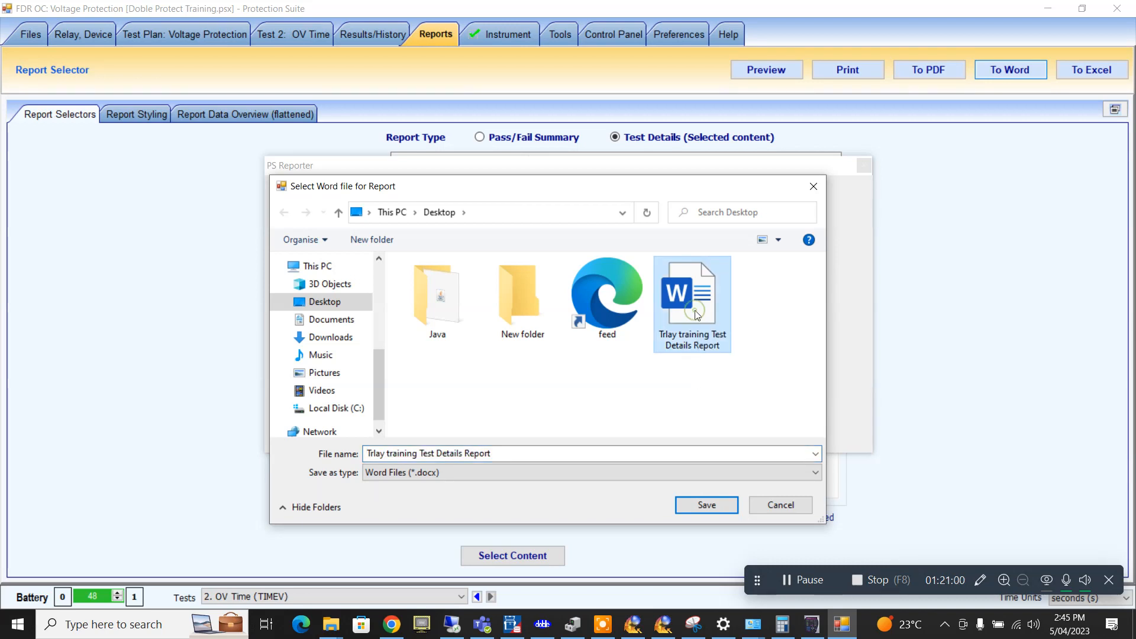
{"action": "left_click", "coordinate": [707, 506]}
{"action": "key", "text": "Left"}
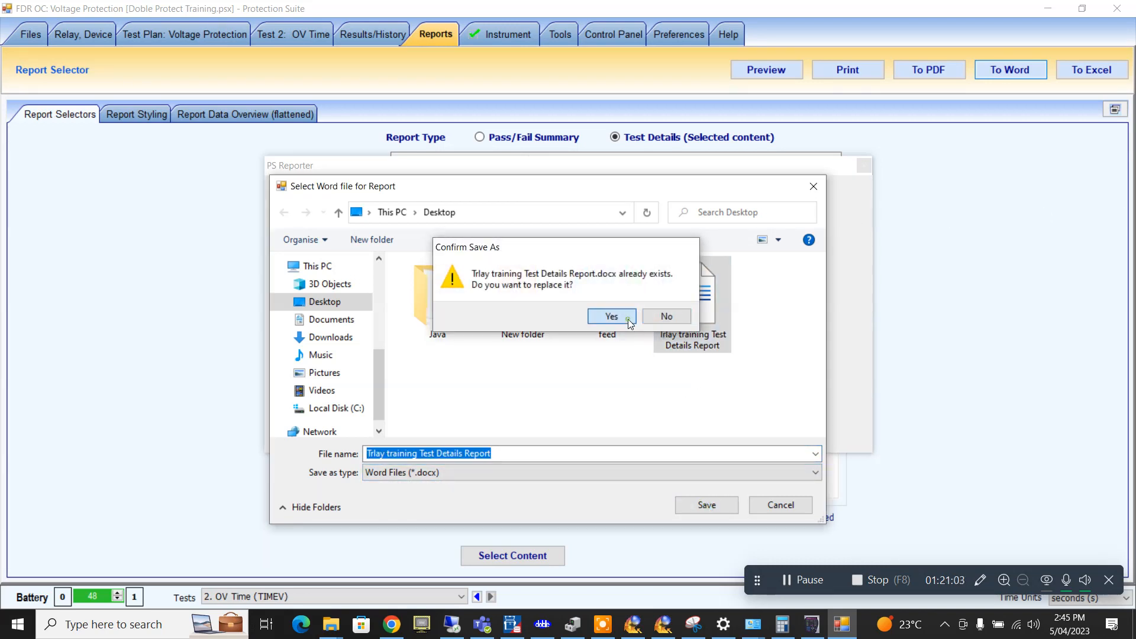
{"action": "key", "text": "Return"}
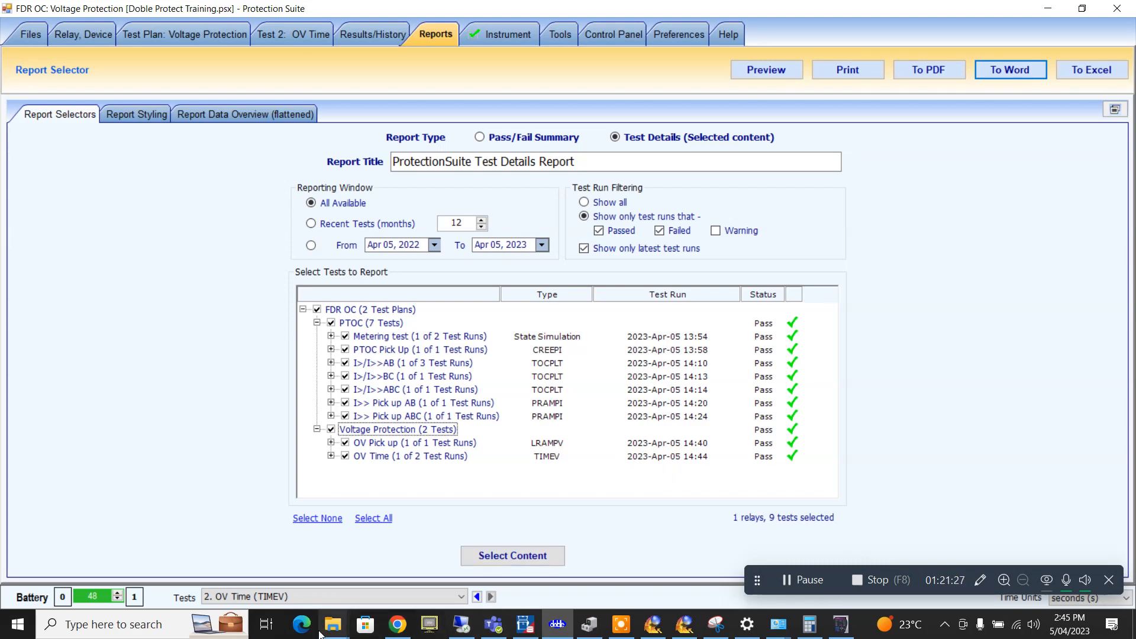
- Open the regenerated Trlay training Test Details Report from the Desktop
{"action": "mouse_move", "coordinate": [326, 631]}
{"action": "left_click", "coordinate": [369, 583]}
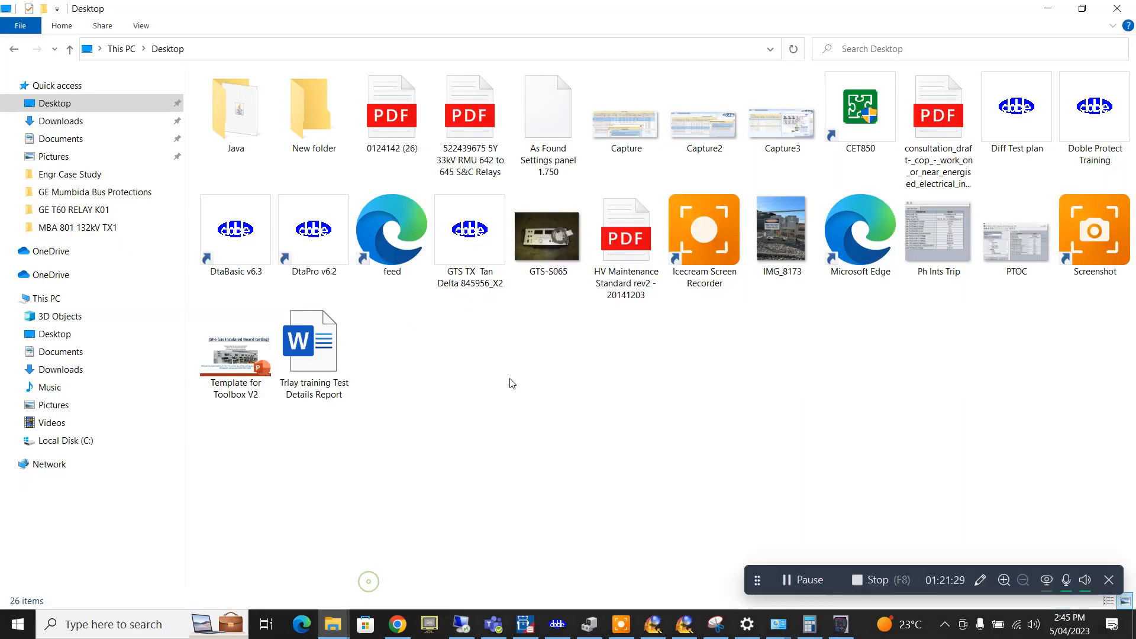
{"action": "double_click", "coordinate": [323, 356]}
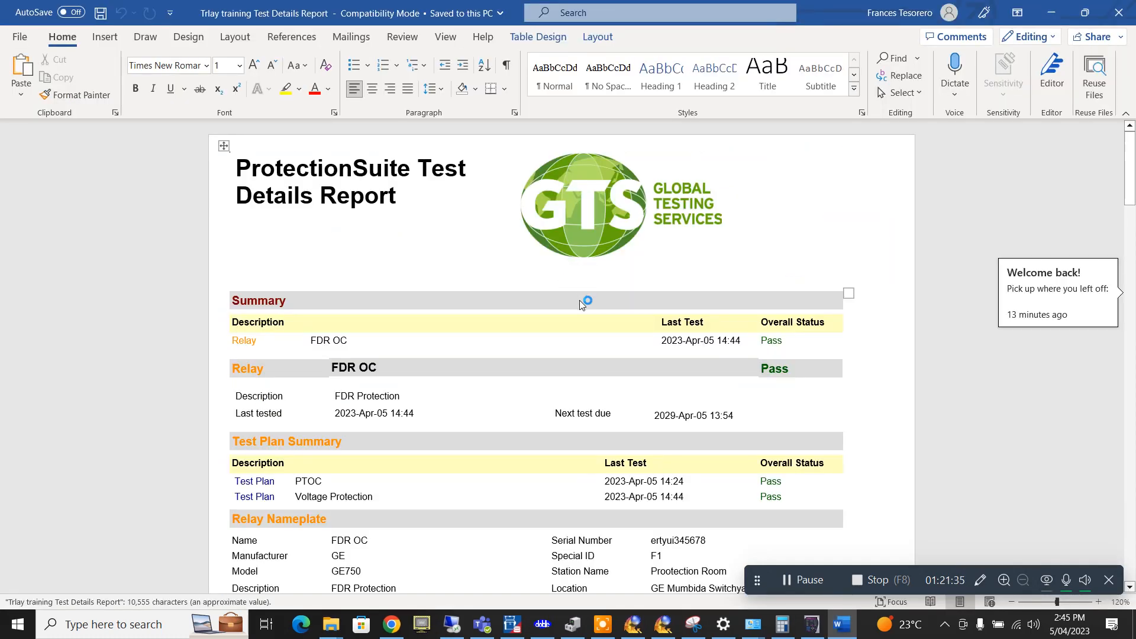
{"action": "scroll", "coordinate": [580, 300], "scroll_direction": "down", "scroll_amount": 10}
{"action": "scroll", "coordinate": [580, 300], "scroll_direction": "down", "scroll_amount": 10}
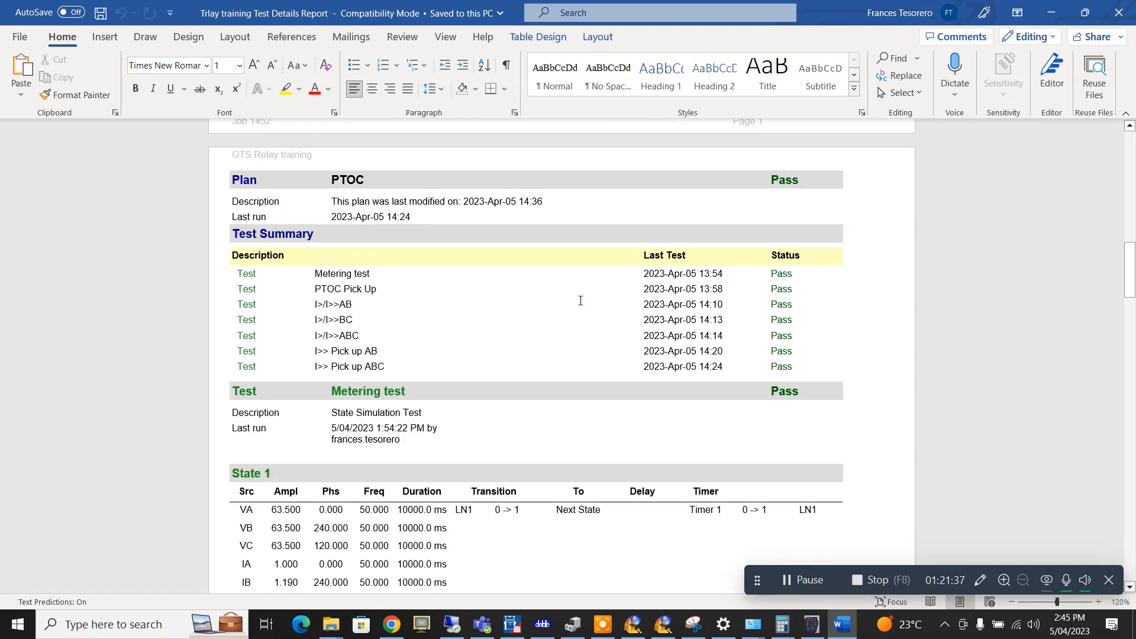
{"action": "scroll", "coordinate": [580, 300], "scroll_direction": "down", "scroll_amount": 15}
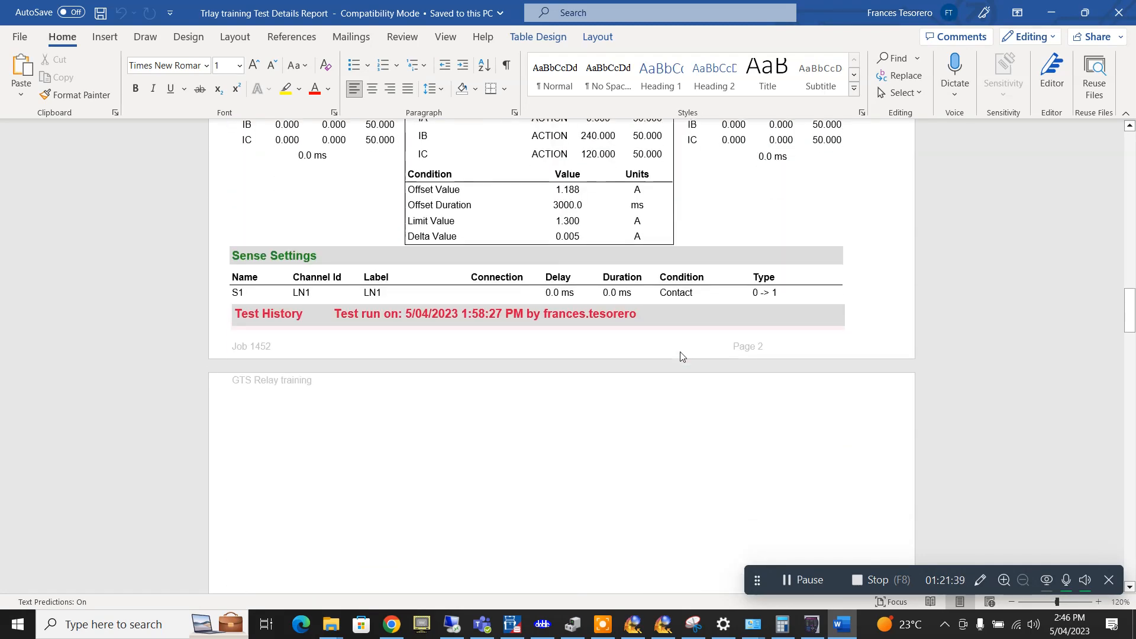
{"action": "scroll", "coordinate": [681, 352], "scroll_direction": "down", "scroll_amount": 15}
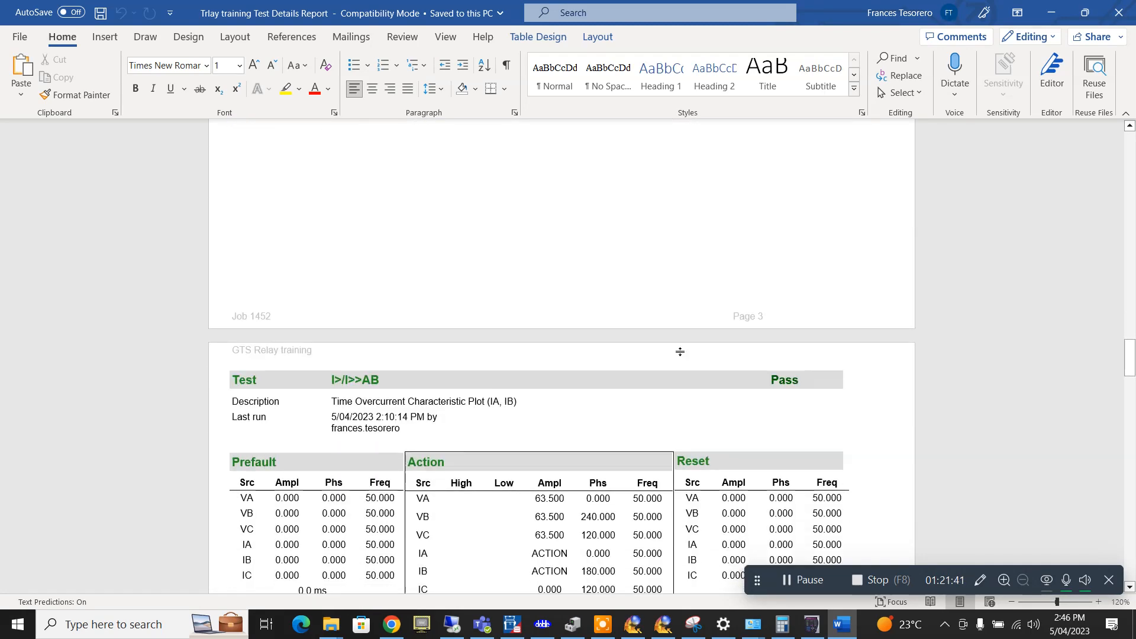
{"action": "scroll", "coordinate": [681, 352], "scroll_direction": "down", "scroll_amount": 8}
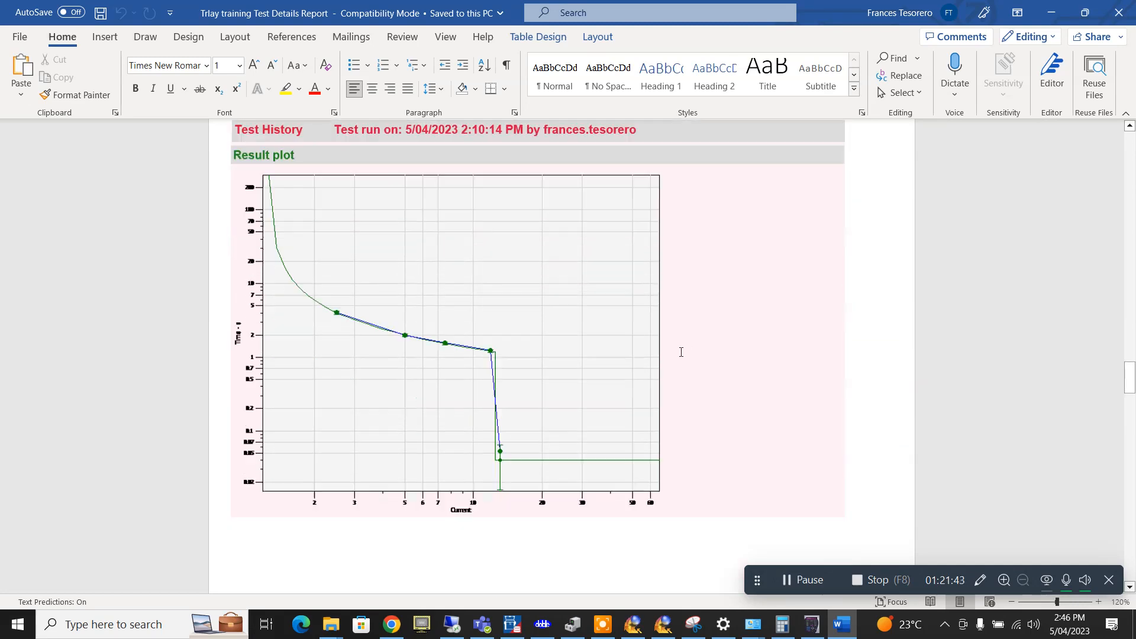
{"action": "scroll", "coordinate": [681, 352], "scroll_direction": "down", "scroll_amount": 15}
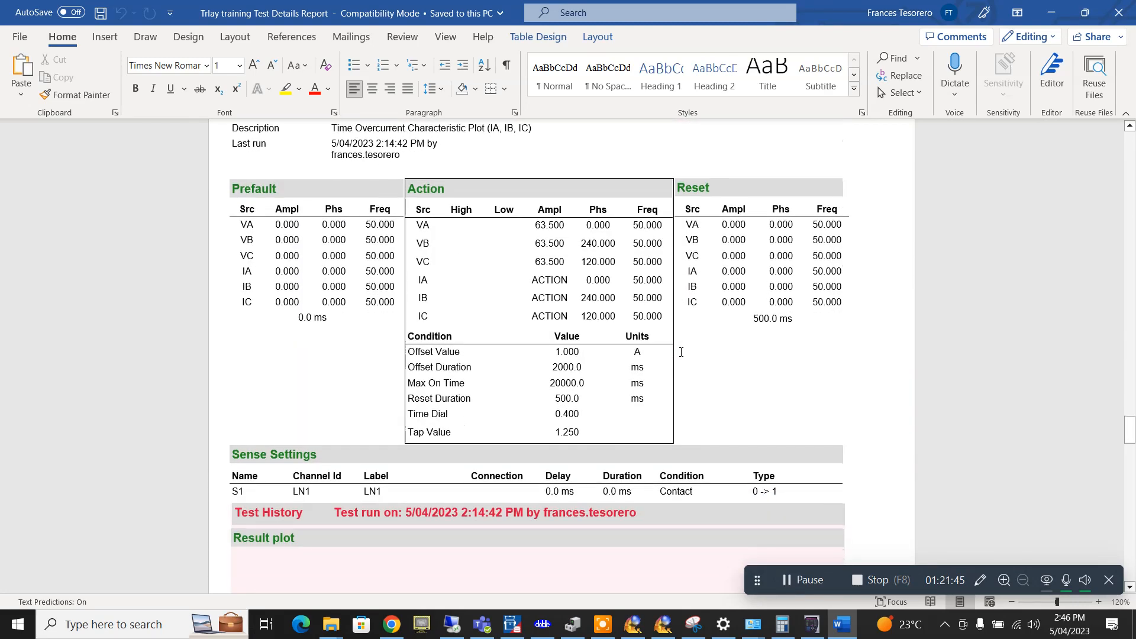
{"action": "scroll", "coordinate": [681, 352], "scroll_direction": "down", "scroll_amount": 12}
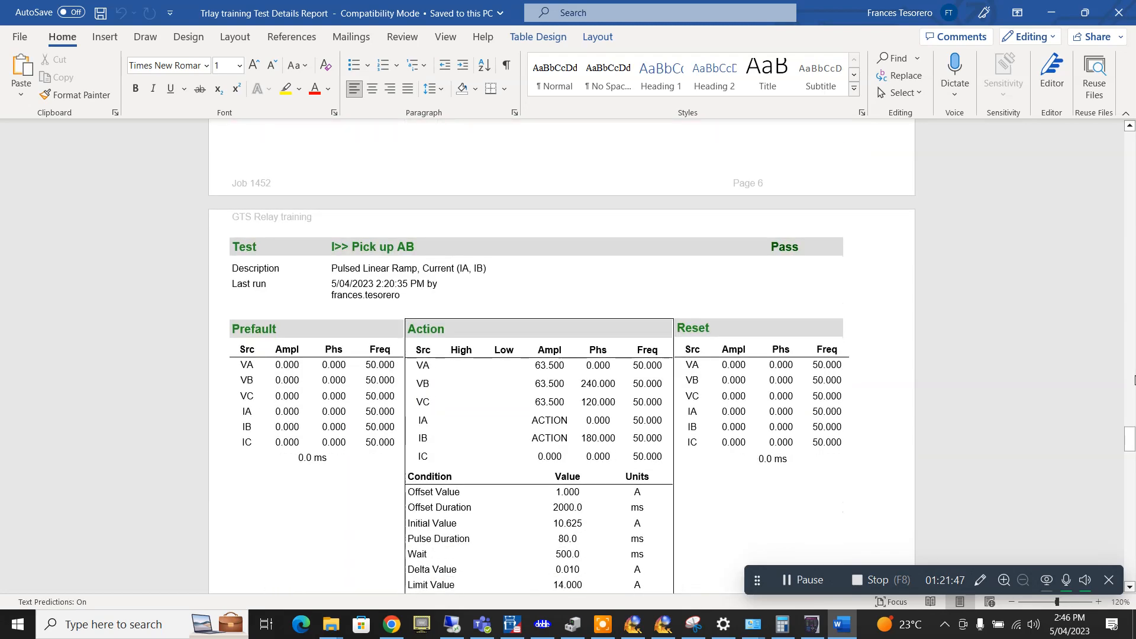
{"action": "scroll", "coordinate": [946, 404], "scroll_direction": "down", "scroll_amount": 5}
{"action": "scroll", "coordinate": [678, 398], "scroll_direction": "down", "scroll_amount": 9}
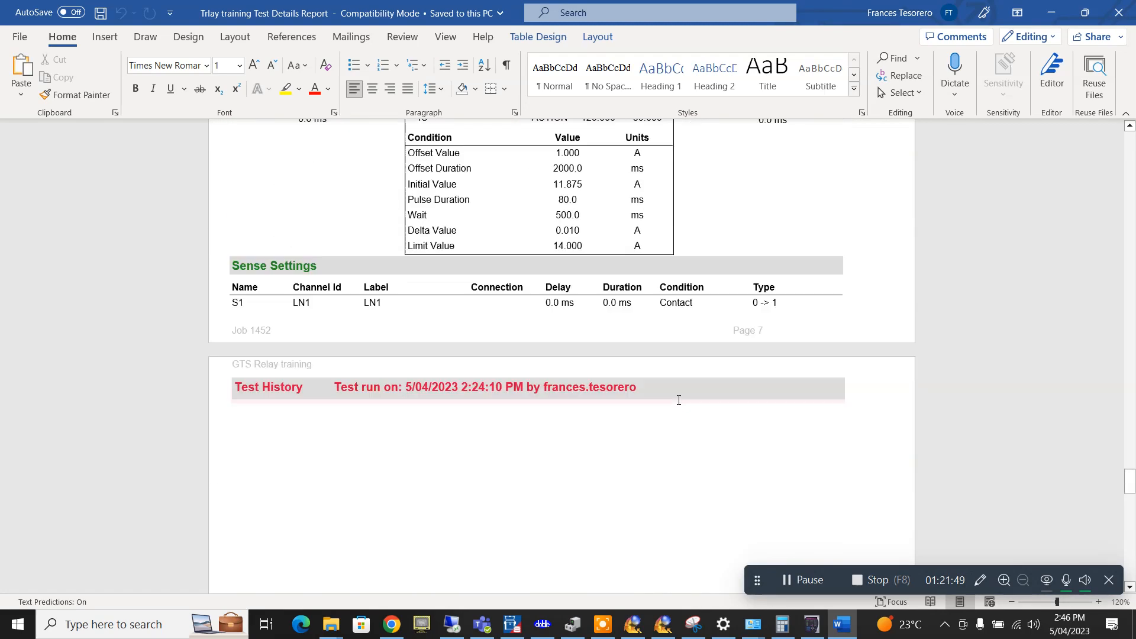
{"action": "scroll", "coordinate": [594, 355], "scroll_direction": "down", "scroll_amount": 6}
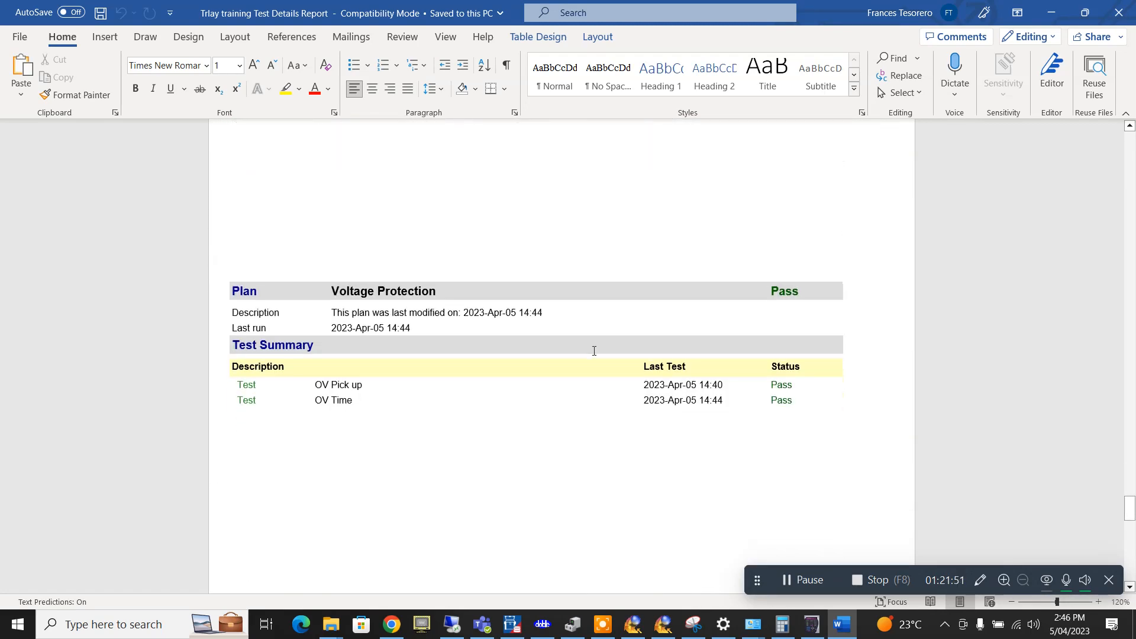
{"action": "scroll", "coordinate": [594, 351], "scroll_direction": "down", "scroll_amount": 12}
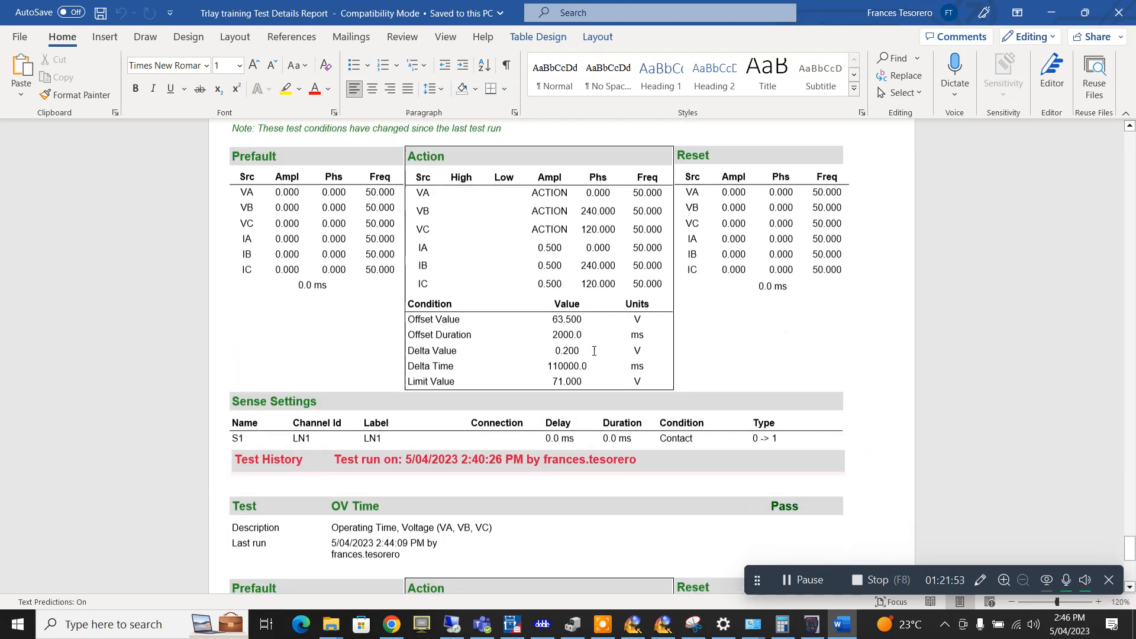
{"action": "scroll", "coordinate": [594, 351], "scroll_direction": "down", "scroll_amount": 1}
{"action": "scroll", "coordinate": [594, 350], "scroll_direction": "down", "scroll_amount": 8}
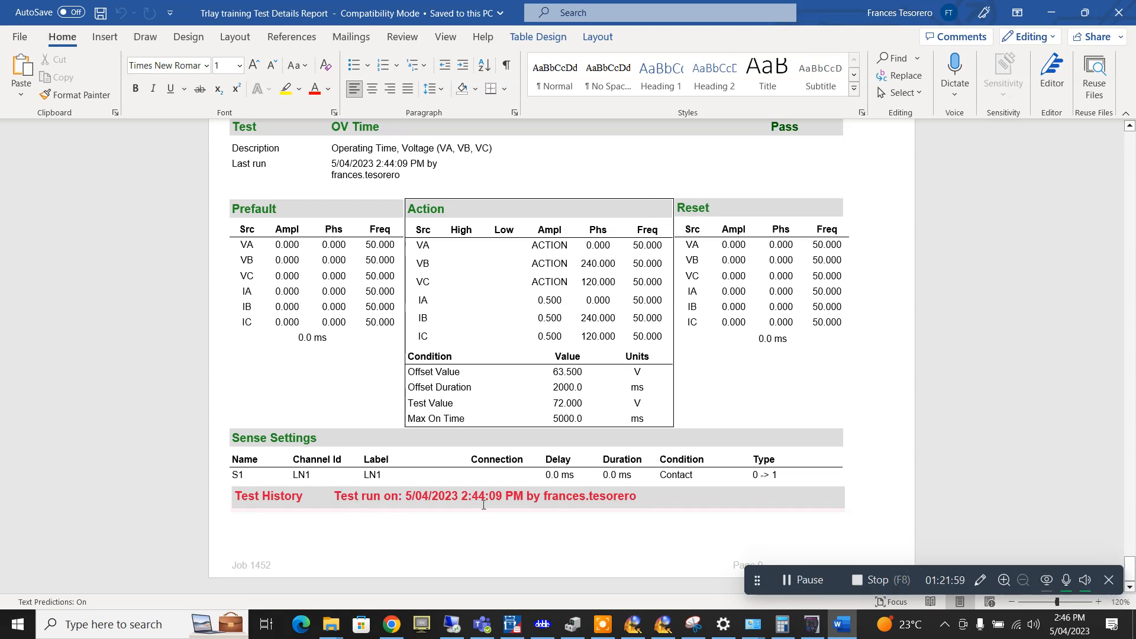
{"action": "left_click", "coordinate": [566, 501]}
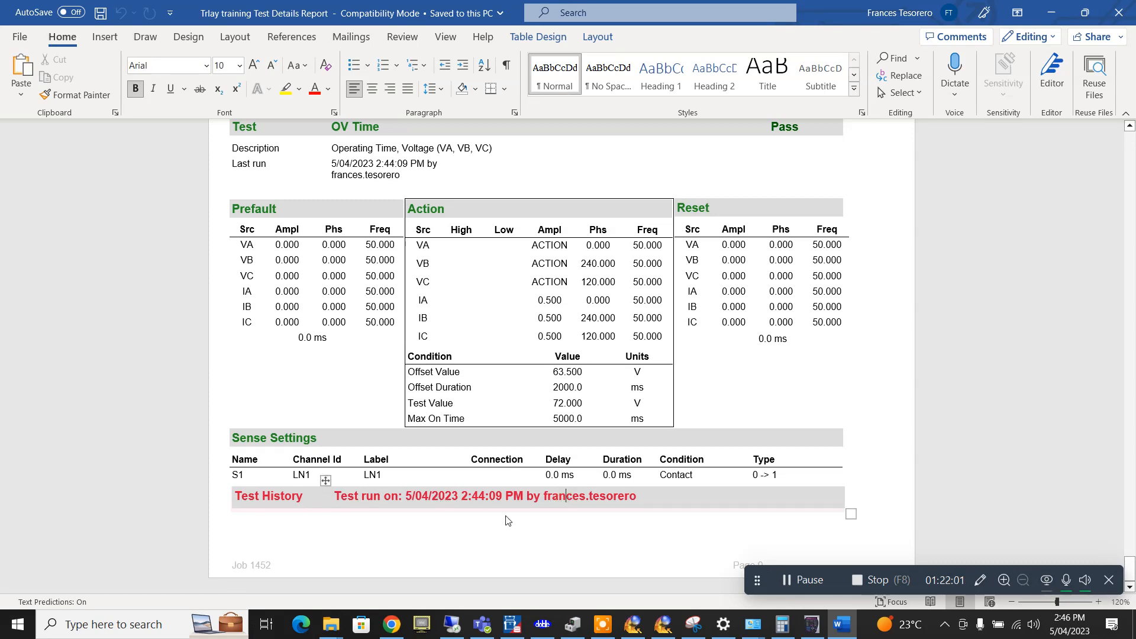
{"action": "scroll", "coordinate": [555, 502], "scroll_direction": "up", "scroll_amount": 9}
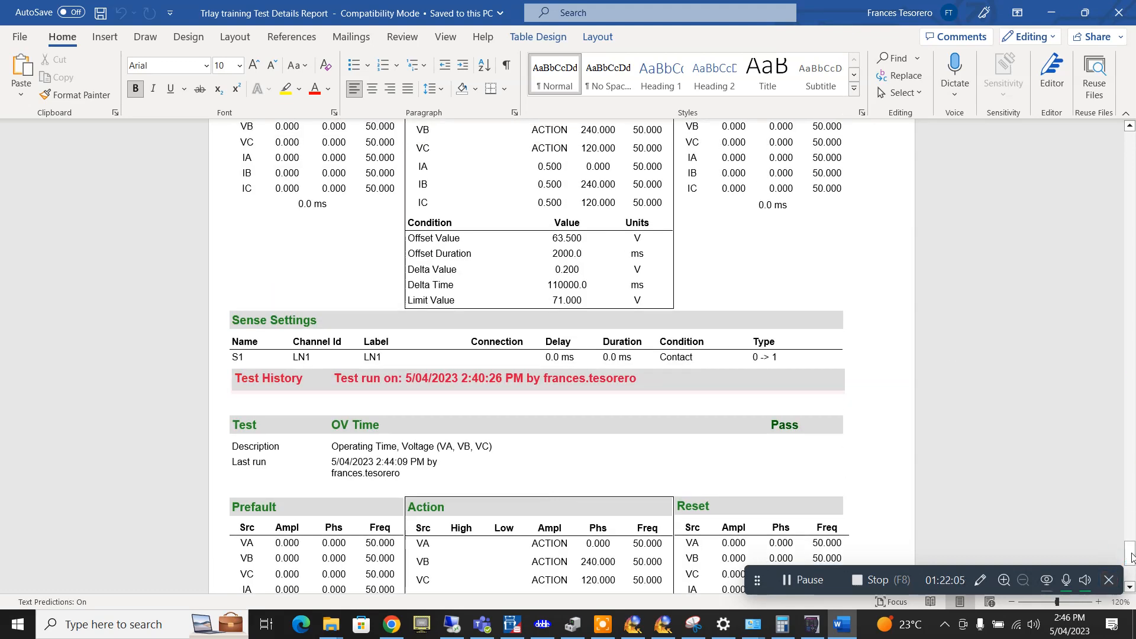
{"action": "left_click", "coordinate": [1133, 447]}
{"action": "left_click", "coordinate": [1131, 552]}
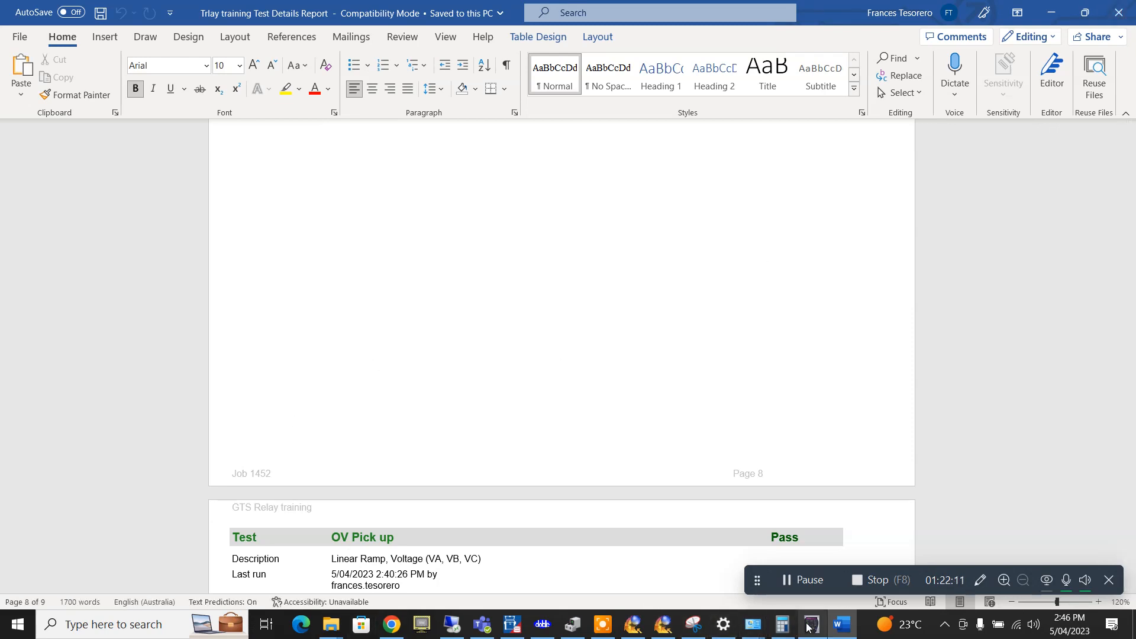
- Return to Protection Suite, keep Doble Protect Training.psx open, and show the Voltage Protection test plan
{"action": "left_click", "coordinate": [544, 626]}
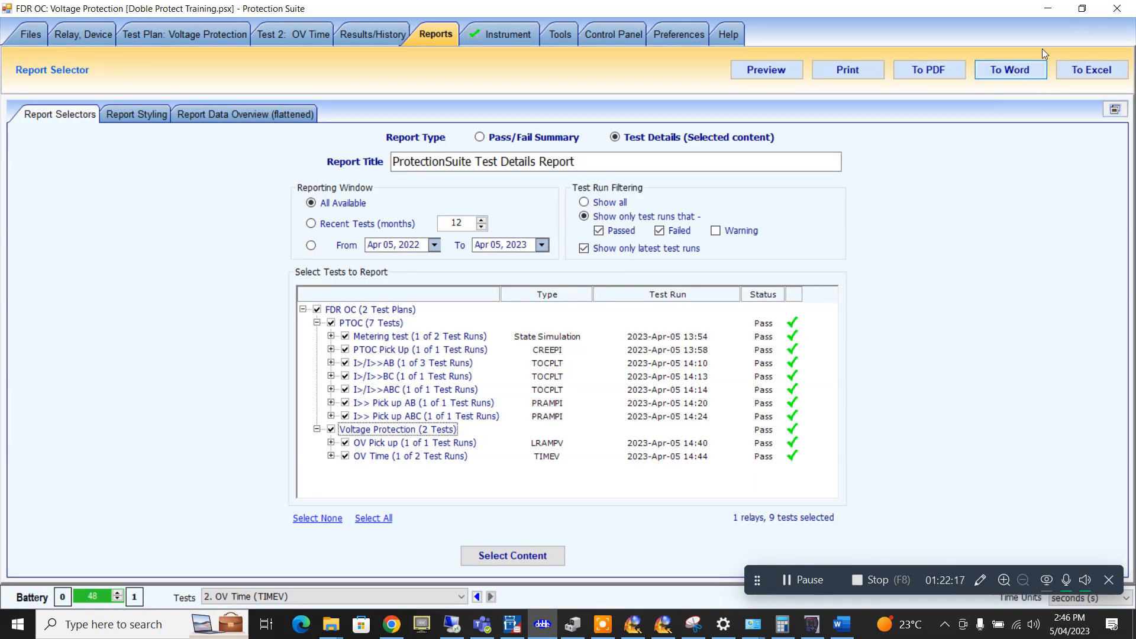
{"action": "left_click", "coordinate": [1117, 8]}
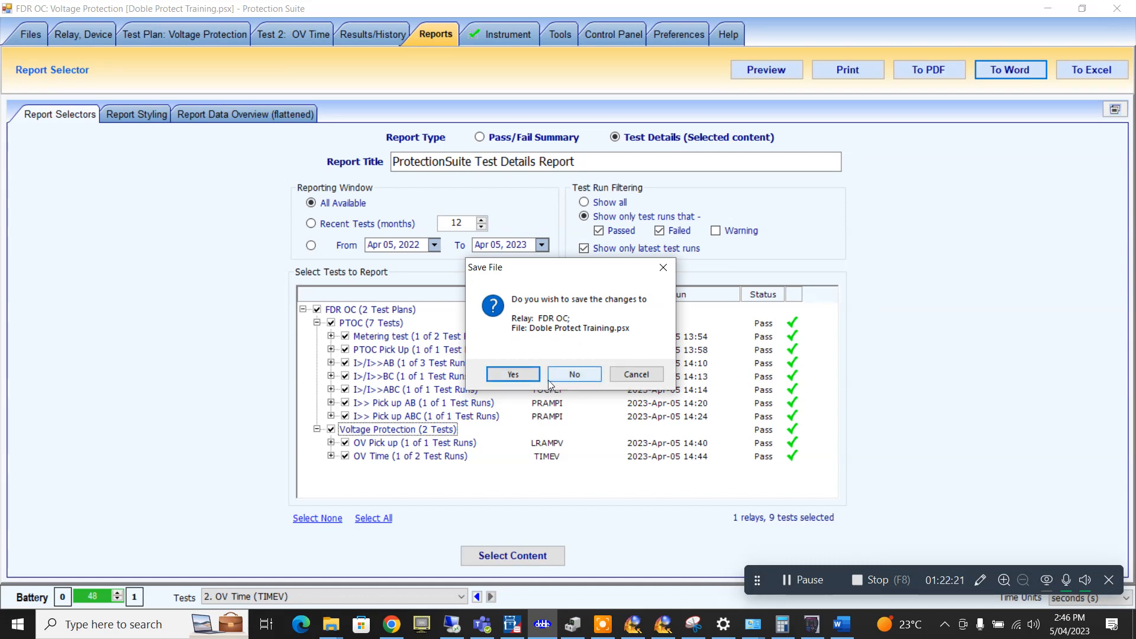
{"action": "left_click", "coordinate": [635, 374]}
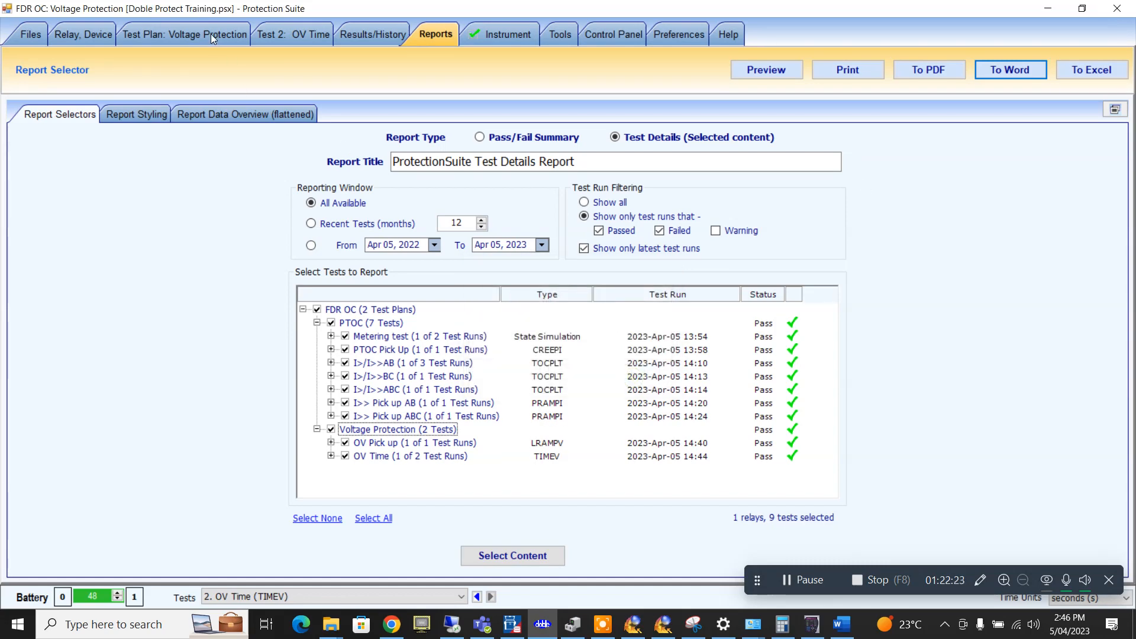
{"action": "left_click", "coordinate": [210, 33]}
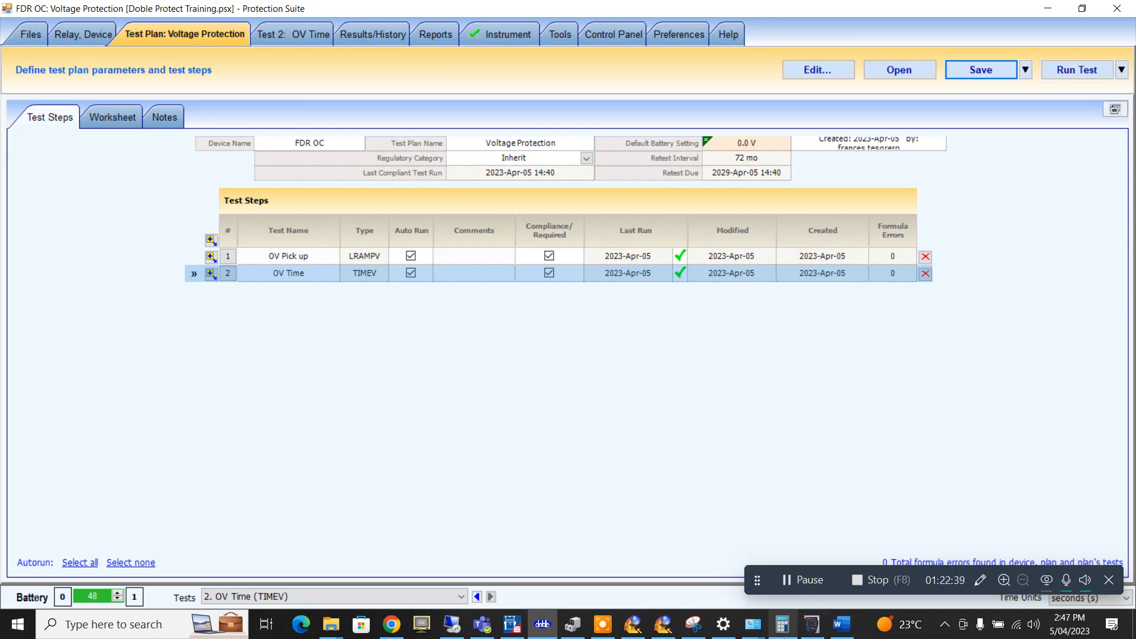
- Save the relay test file from the Test Plan tab
{"action": "left_click", "coordinate": [996, 64]}
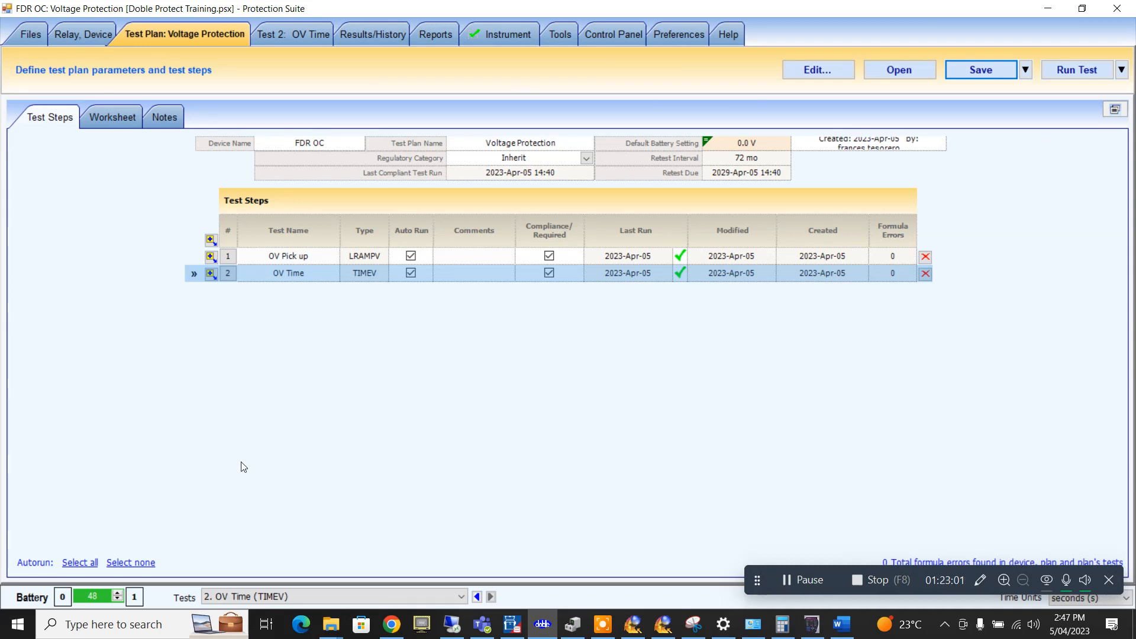
- Show the Instrument page with the F6150 connected over LAN at 10.1.3.1
{"action": "left_click", "coordinate": [499, 34]}
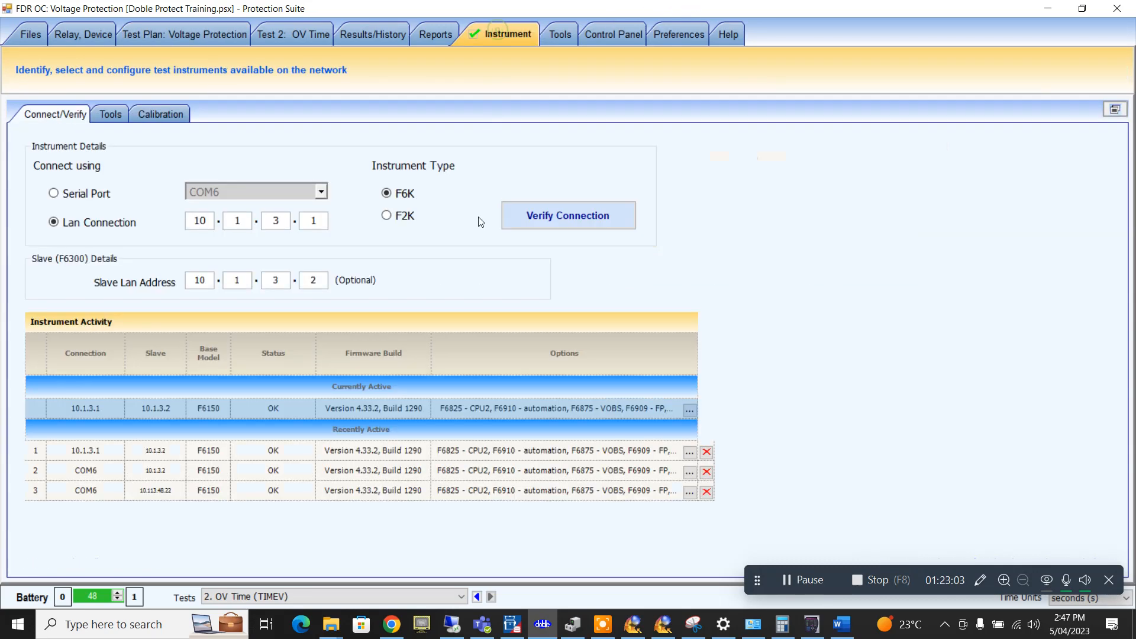